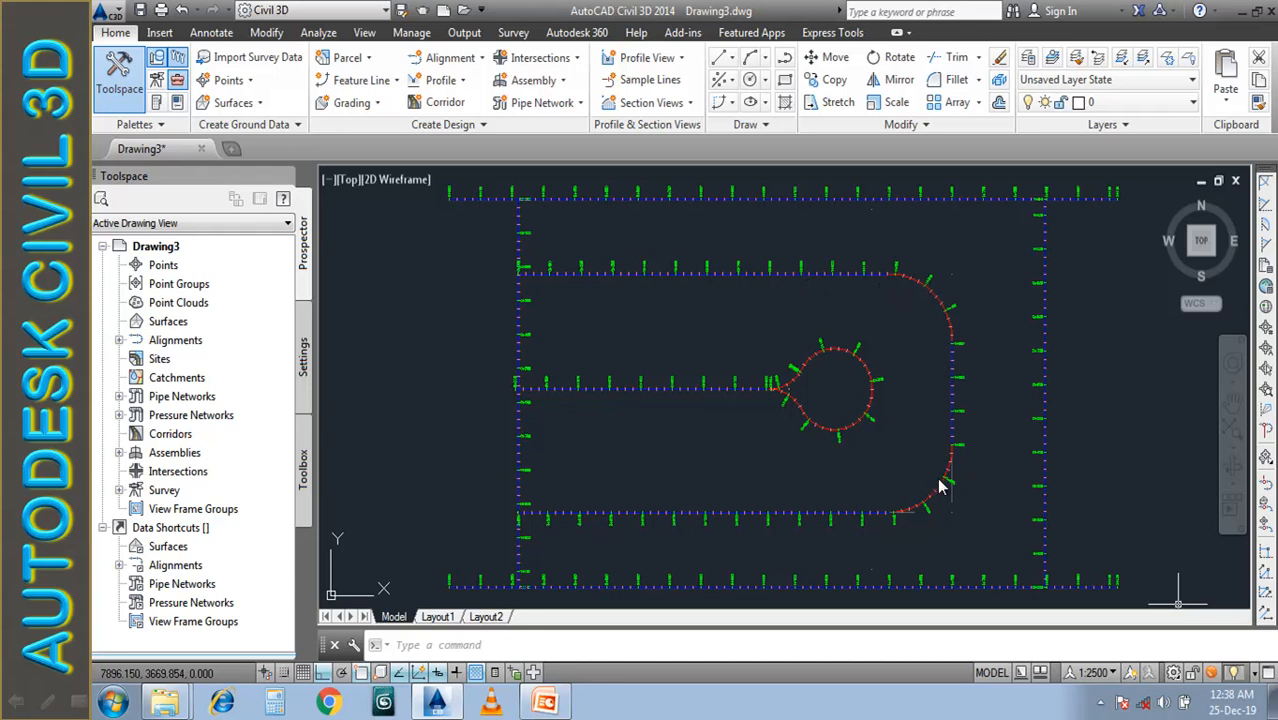
Save the current drawing.
{"action": "key", "text": "ctrl+s"}
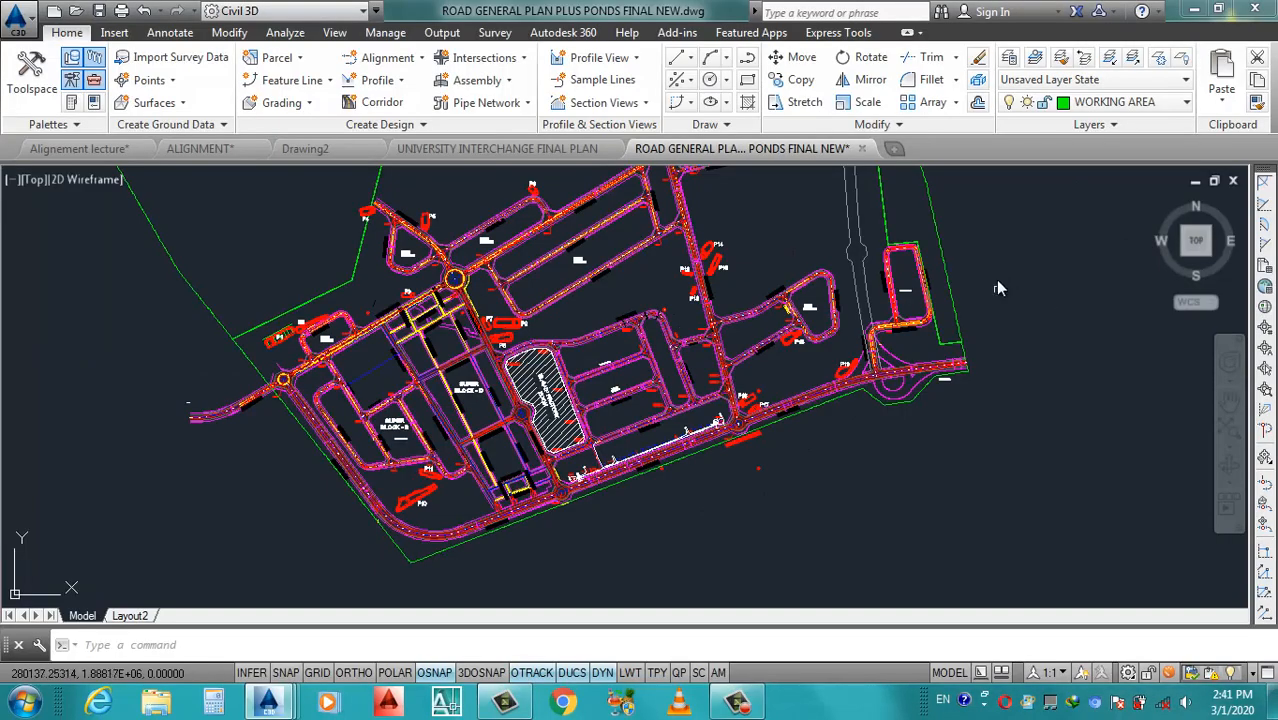
Examine the overall road network of the general plan around the El-Saif factory zone and the neighbouring super blocks.
{"action": "scroll", "coordinate": [820, 476], "scroll_direction": "down", "scroll_amount": 5}
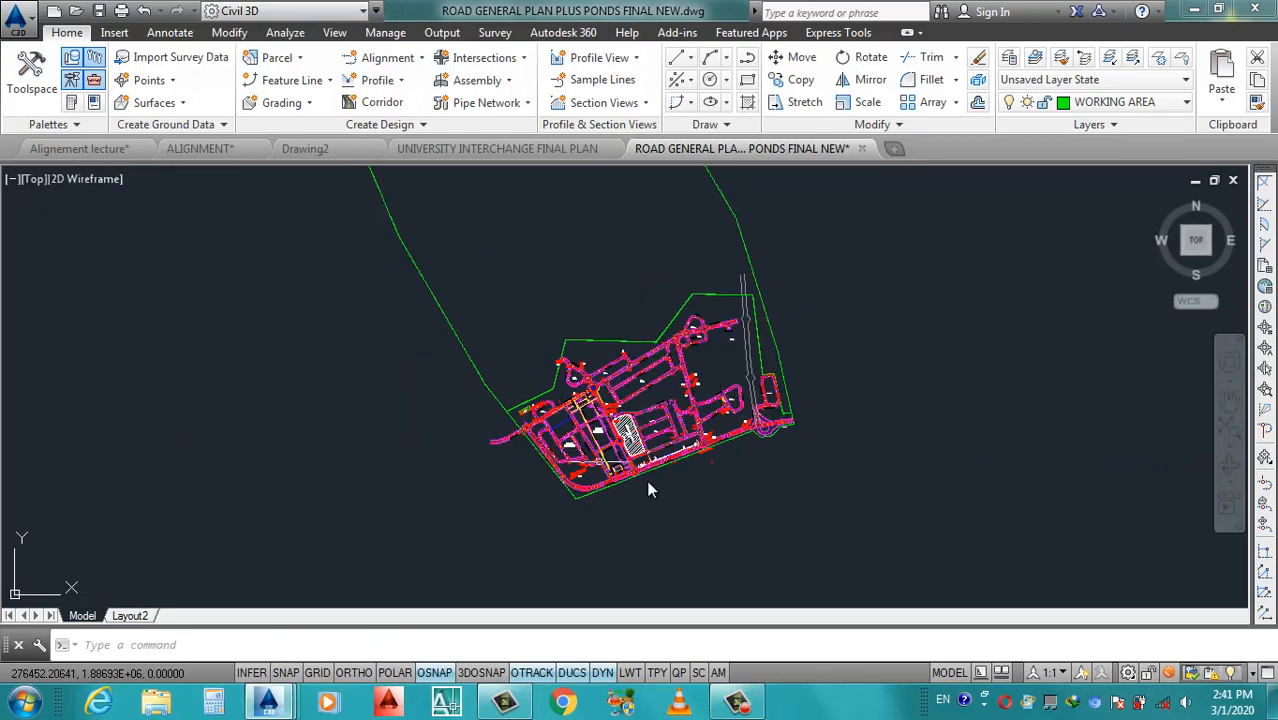
{"action": "scroll", "coordinate": [686, 477], "scroll_direction": "up", "scroll_amount": 4}
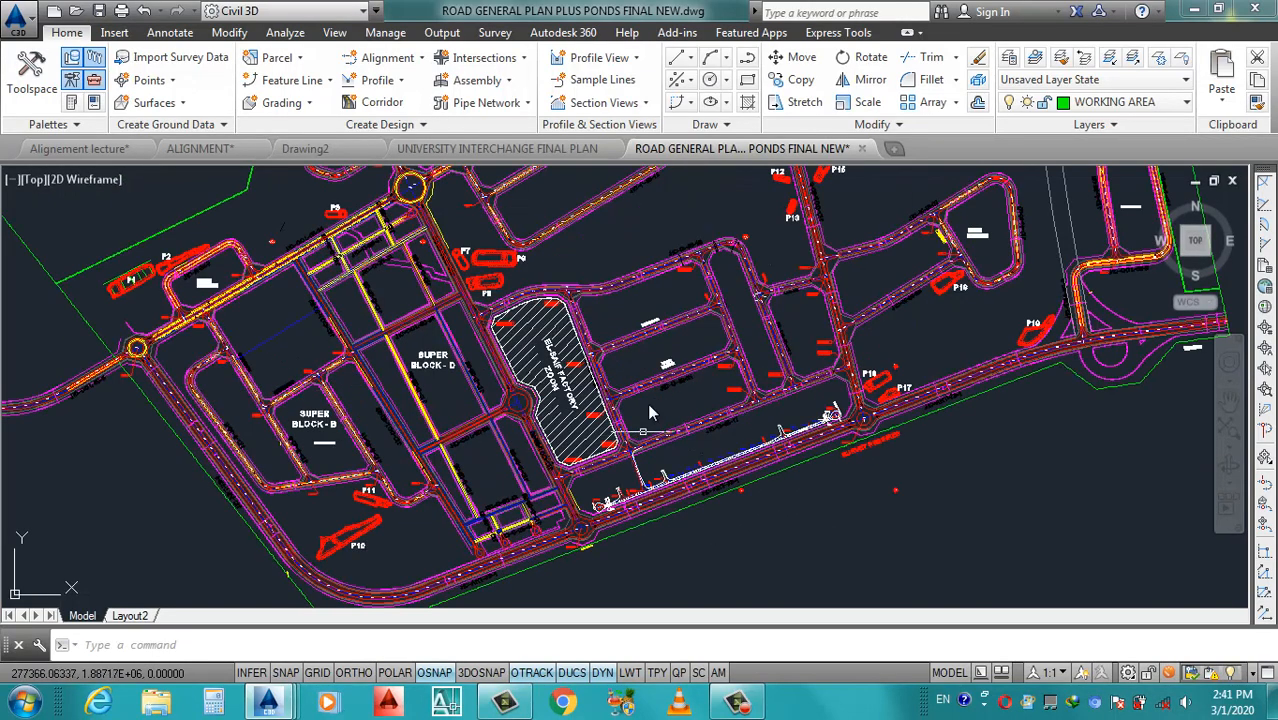
{"action": "scroll", "coordinate": [706, 418], "scroll_direction": "down", "scroll_amount": 3}
{"action": "scroll", "coordinate": [706, 418], "scroll_direction": "up", "scroll_amount": 5}
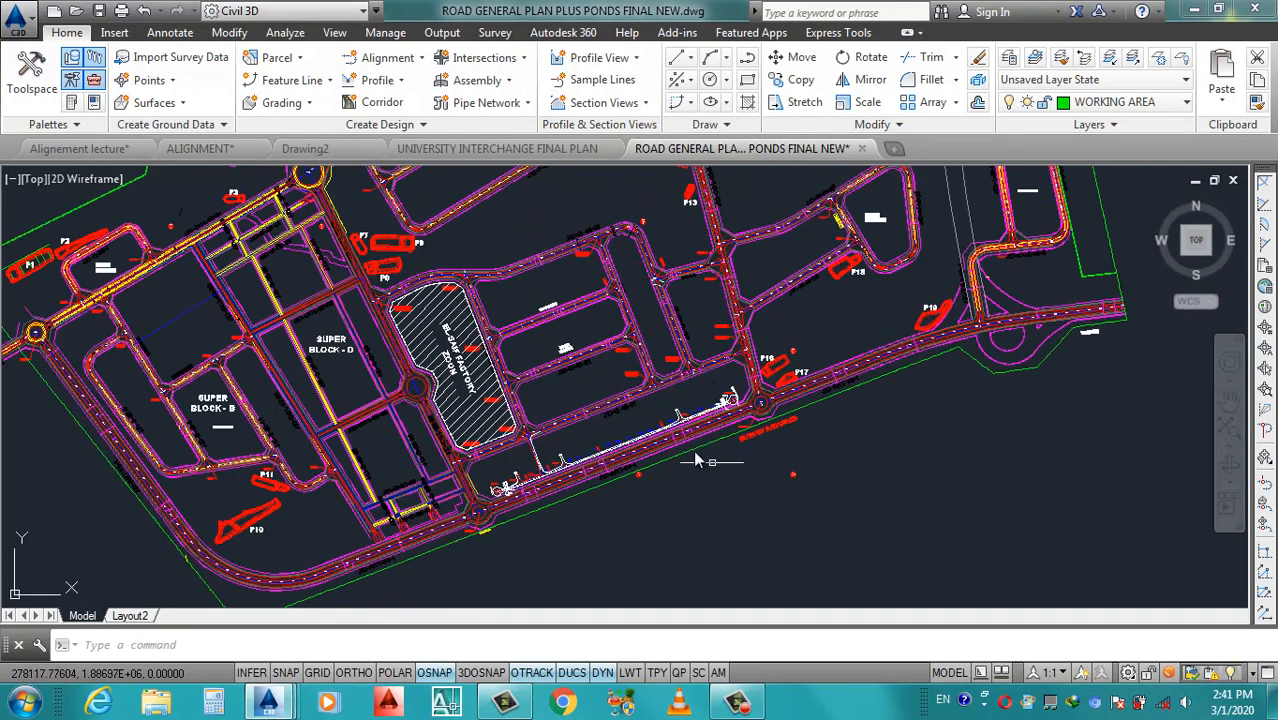
{"action": "scroll", "coordinate": [680, 425], "scroll_direction": "down", "scroll_amount": 3}
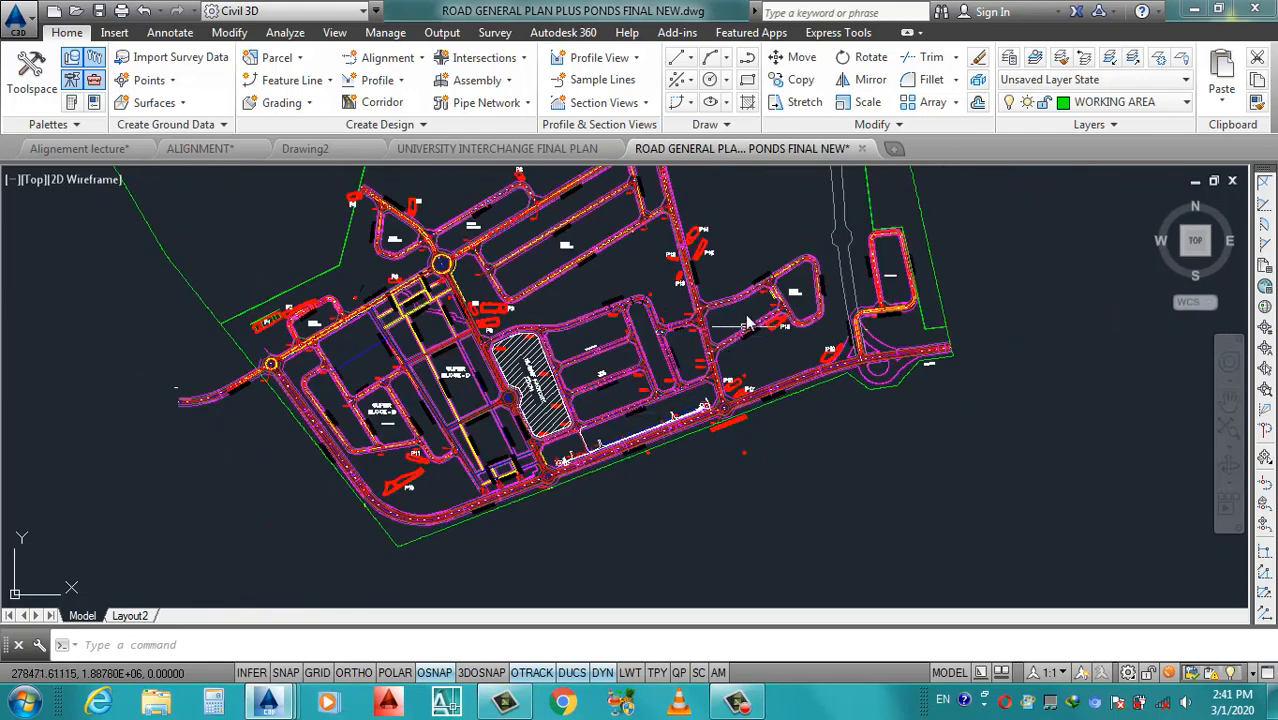
{"action": "scroll", "coordinate": [336, 350], "scroll_direction": "down", "scroll_amount": 2}
{"action": "scroll", "coordinate": [470, 425], "scroll_direction": "up", "scroll_amount": 5}
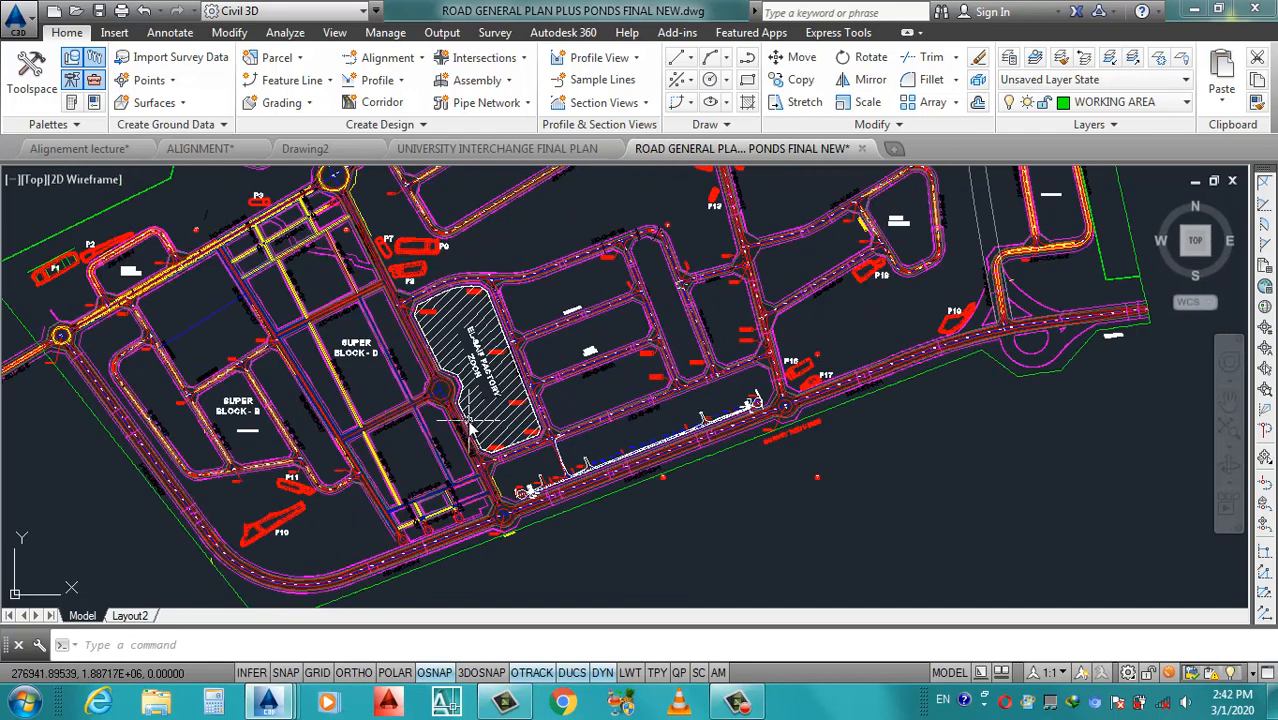
{"action": "scroll", "coordinate": [670, 393], "scroll_direction": "up", "scroll_amount": 4}
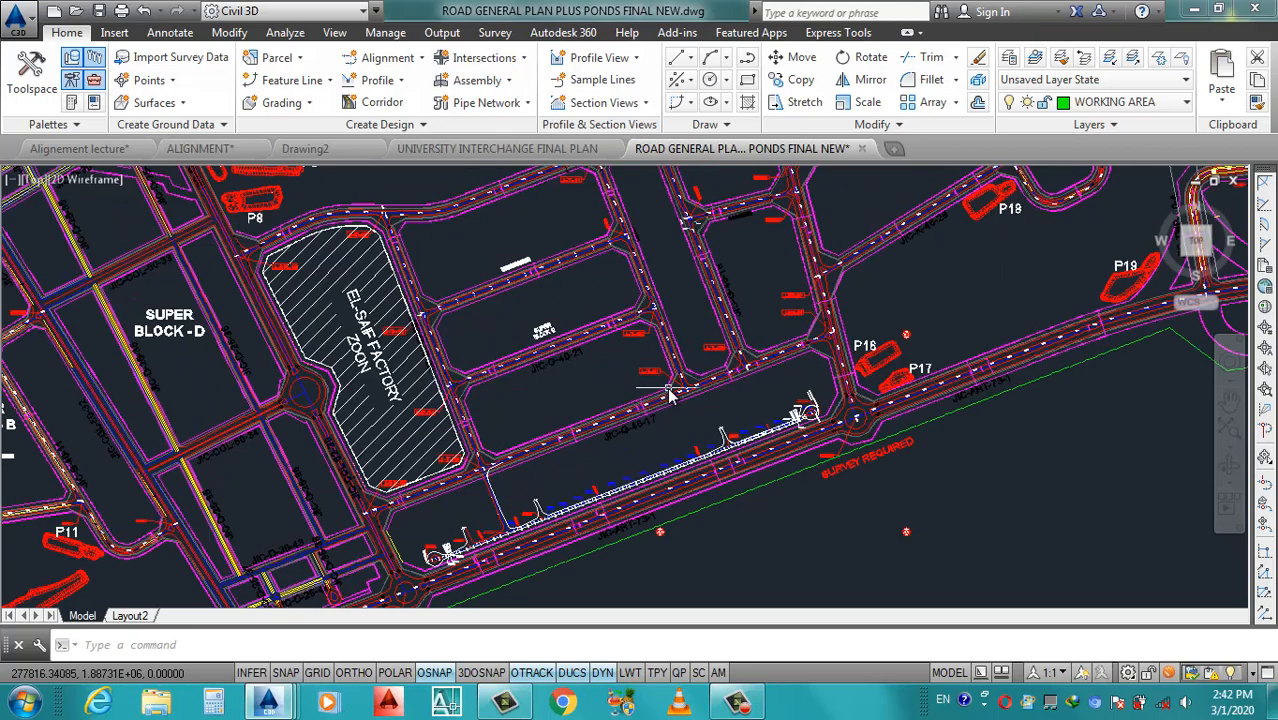
{"action": "scroll", "coordinate": [670, 393], "scroll_direction": "up", "scroll_amount": 2}
{"action": "scroll", "coordinate": [669, 398], "scroll_direction": "down", "scroll_amount": 2}
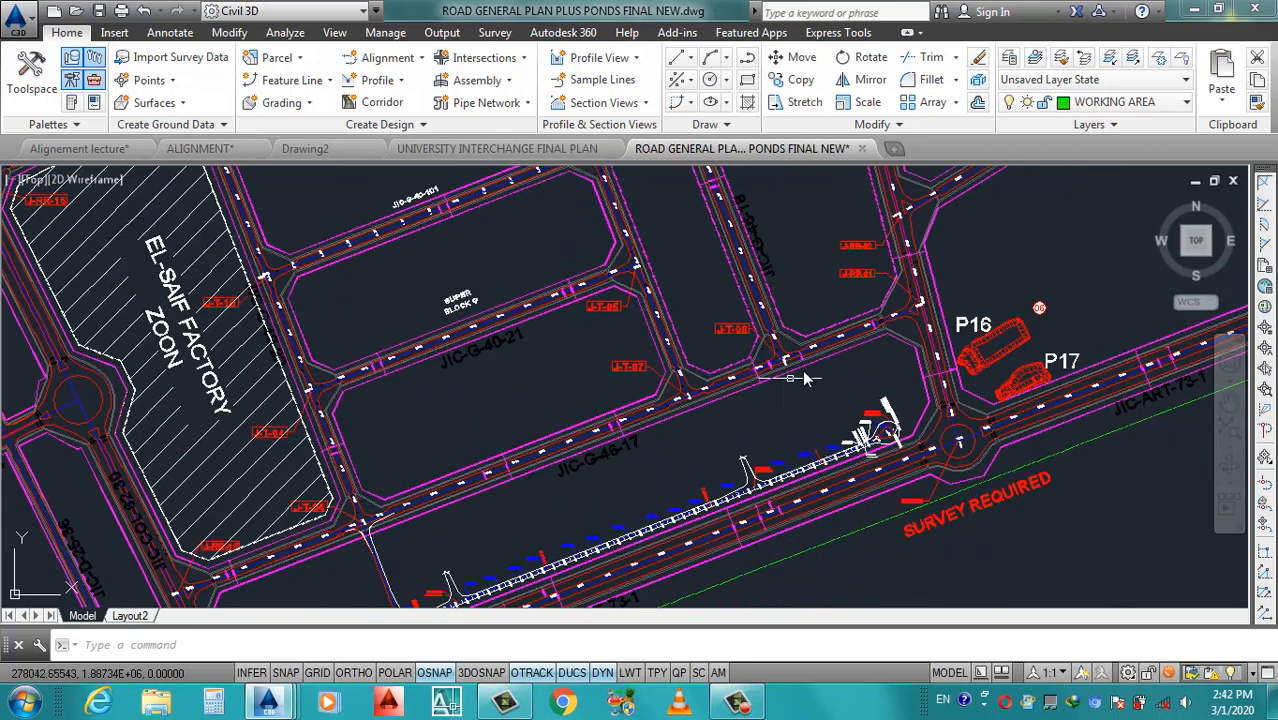
Examine road JIC-G-46-17, its station labels and its junctions J-T-07, J-T-08 and J-RR-01.
{"action": "scroll", "coordinate": [750, 378], "scroll_direction": "down", "scroll_amount": 4}
{"action": "scroll", "coordinate": [760, 366], "scroll_direction": "up", "scroll_amount": 6}
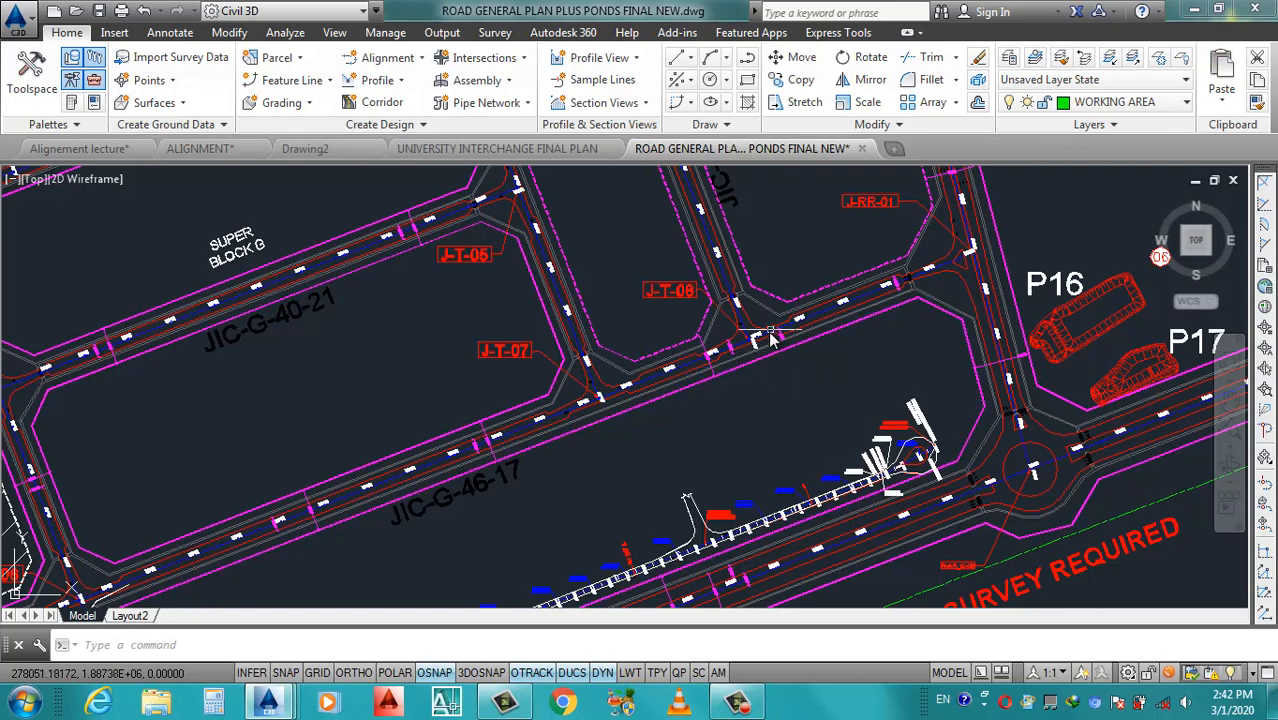
{"action": "scroll", "coordinate": [890, 280], "scroll_direction": "up", "scroll_amount": 4}
{"action": "scroll", "coordinate": [900, 280], "scroll_direction": "down", "scroll_amount": 3}
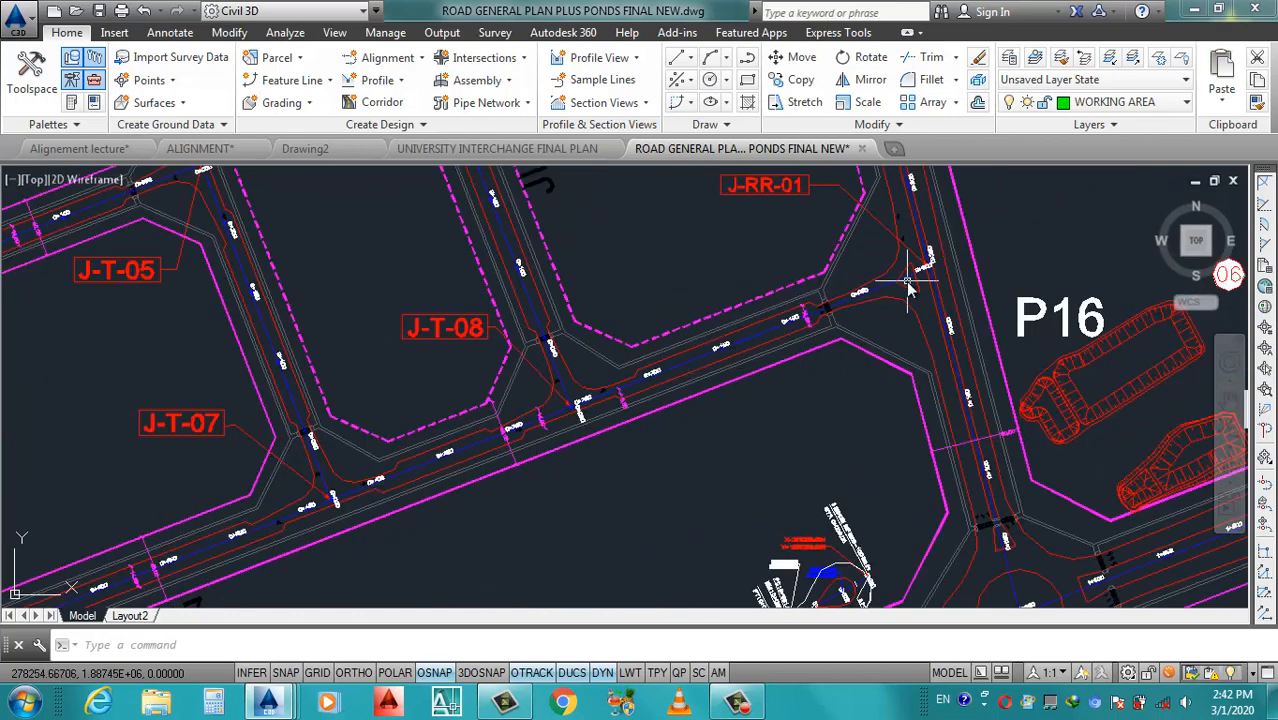
{"action": "scroll", "coordinate": [910, 277], "scroll_direction": "up", "scroll_amount": 5}
{"action": "scroll", "coordinate": [762, 390], "scroll_direction": "down", "scroll_amount": 5}
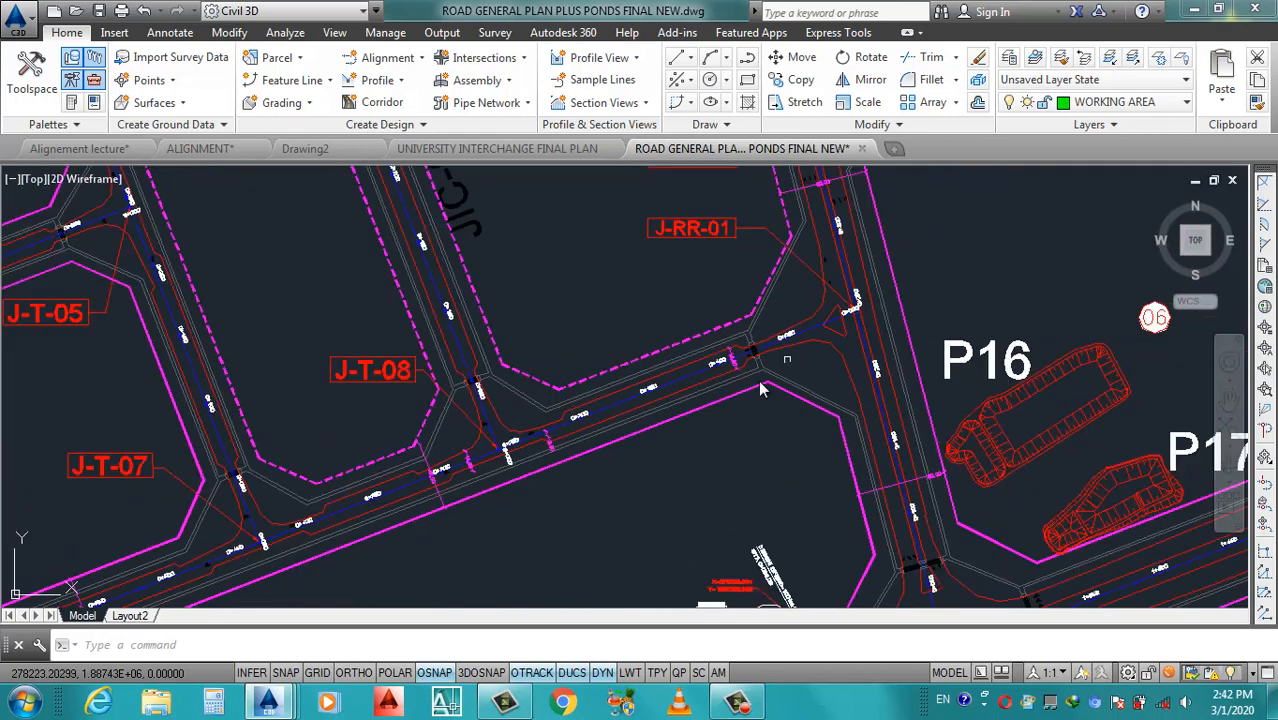
{"action": "scroll", "coordinate": [707, 413], "scroll_direction": "down", "scroll_amount": 3}
{"action": "scroll", "coordinate": [450, 523], "scroll_direction": "up", "scroll_amount": 6}
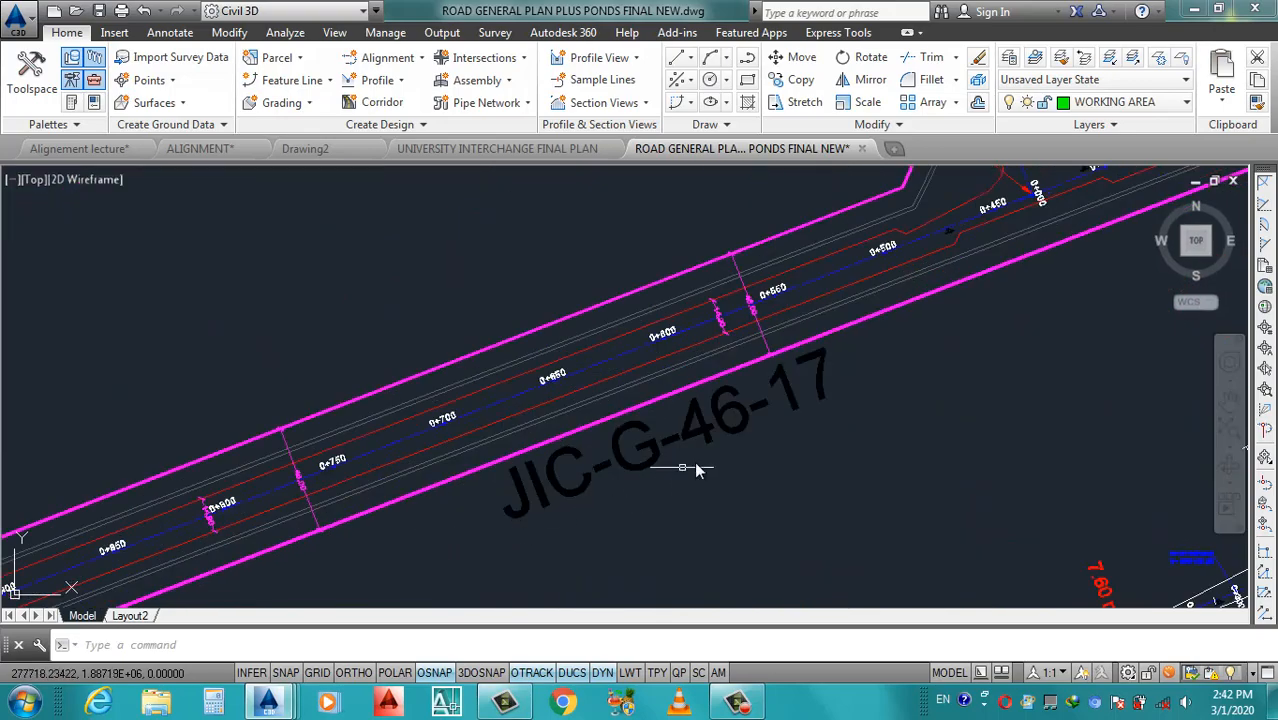
{"action": "scroll", "coordinate": [765, 434], "scroll_direction": "down", "scroll_amount": 5}
{"action": "scroll", "coordinate": [760, 410], "scroll_direction": "up", "scroll_amount": 3}
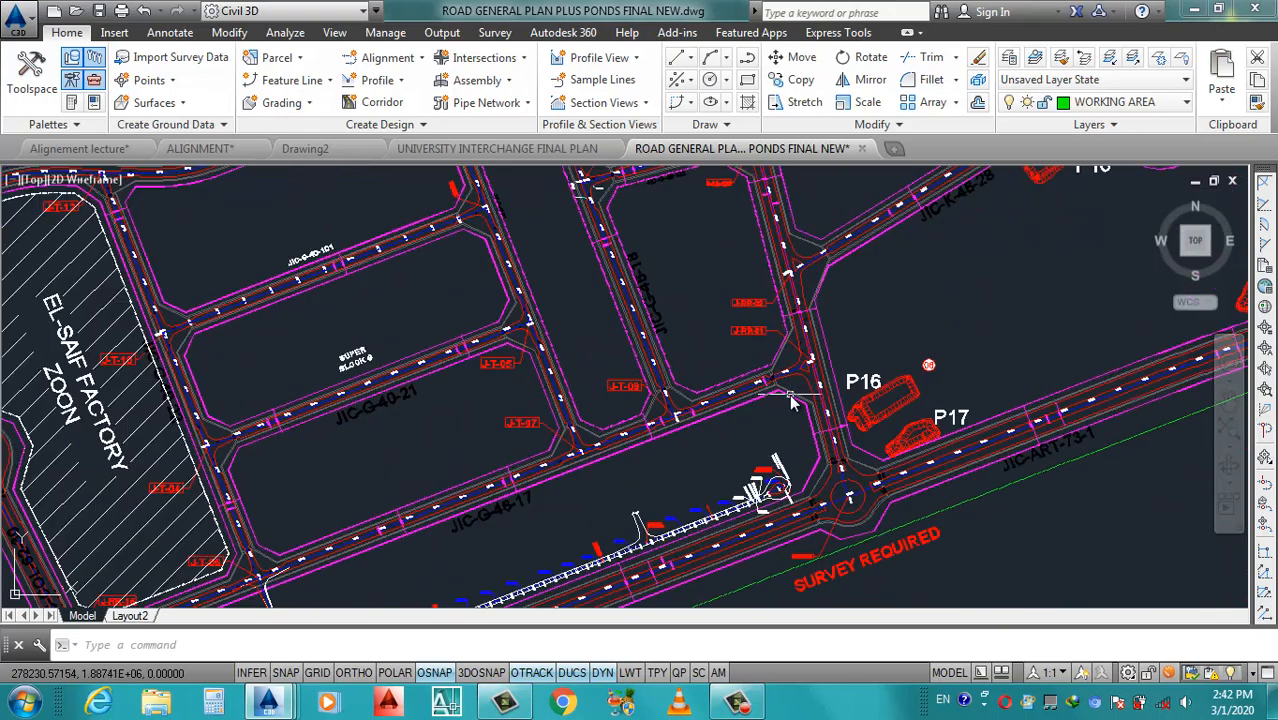
{"action": "scroll", "coordinate": [720, 405], "scroll_direction": "down", "scroll_amount": 2}
{"action": "scroll", "coordinate": [440, 543], "scroll_direction": "up", "scroll_amount": 5}
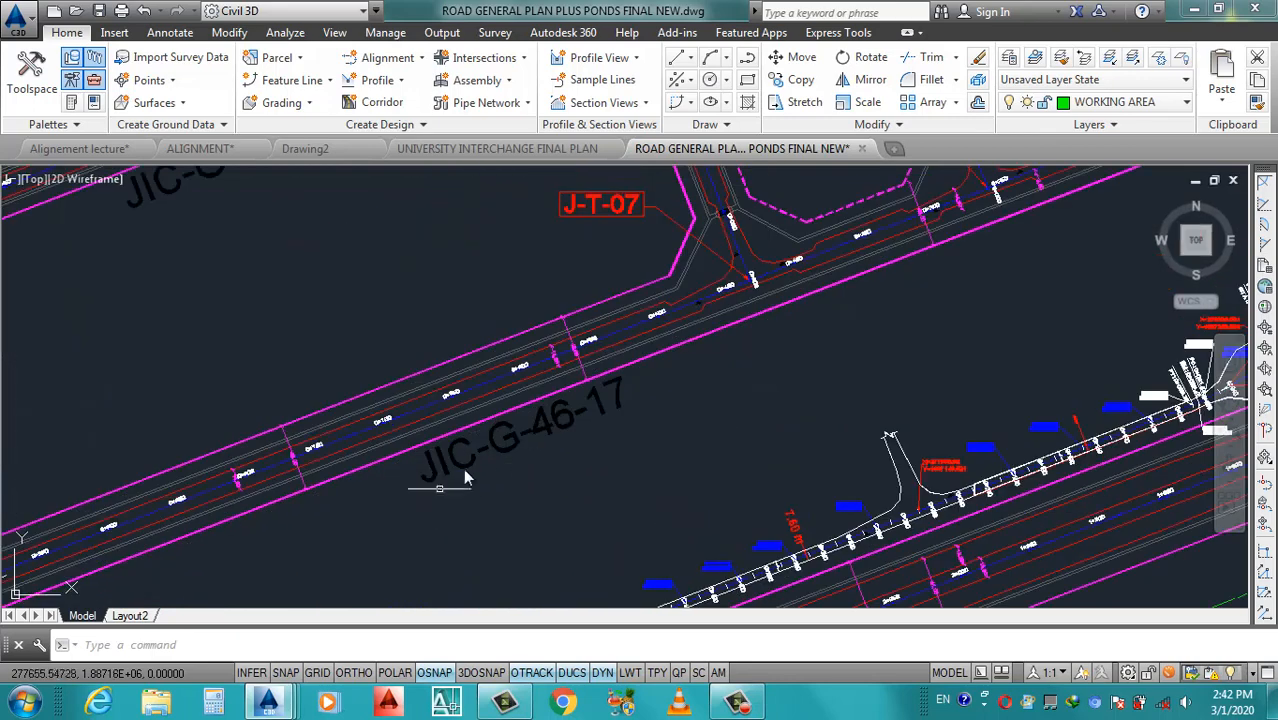
{"action": "scroll", "coordinate": [420, 495], "scroll_direction": "up", "scroll_amount": 2}
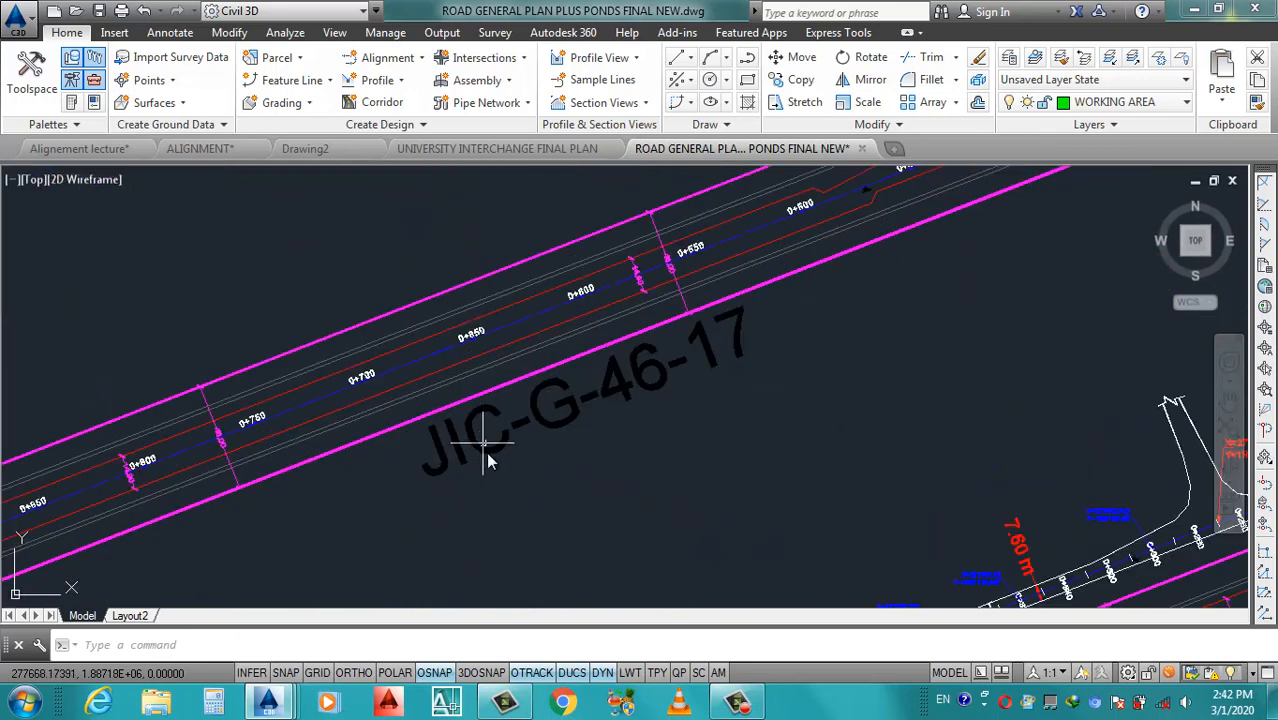
{"action": "scroll", "coordinate": [612, 418], "scroll_direction": "down", "scroll_amount": 2}
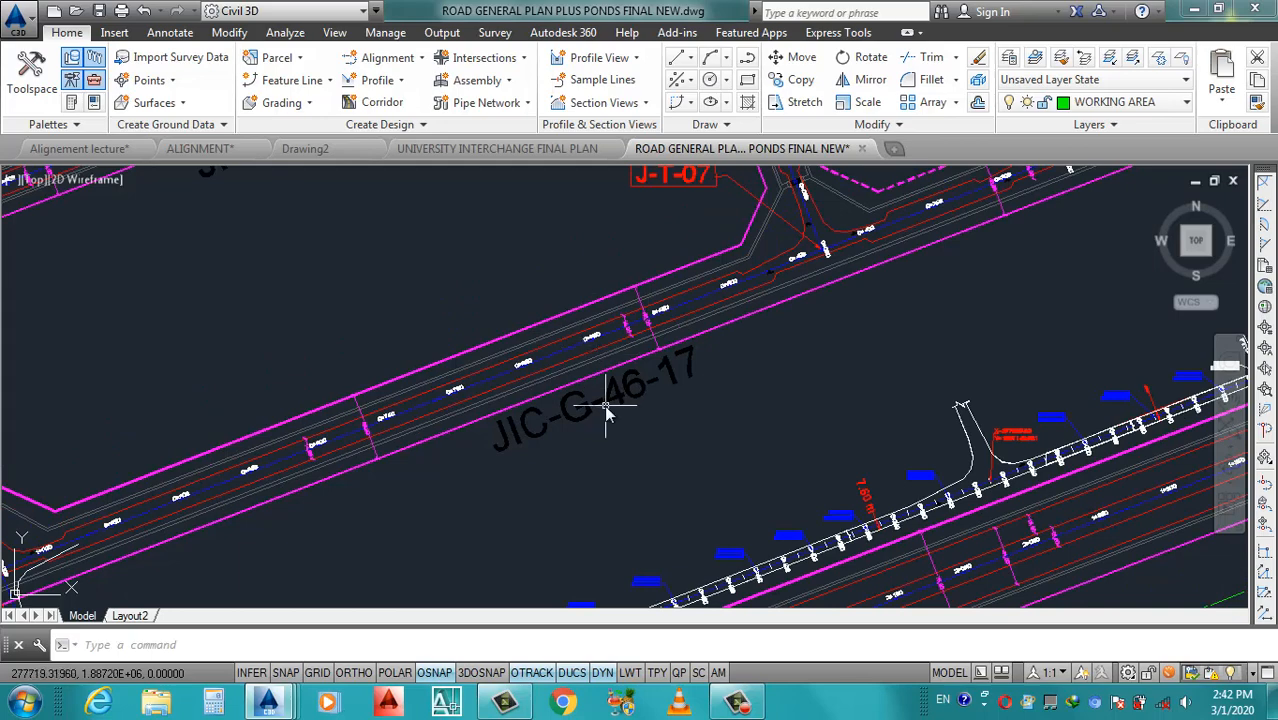
{"action": "scroll", "coordinate": [600, 405], "scroll_direction": "down", "scroll_amount": 4}
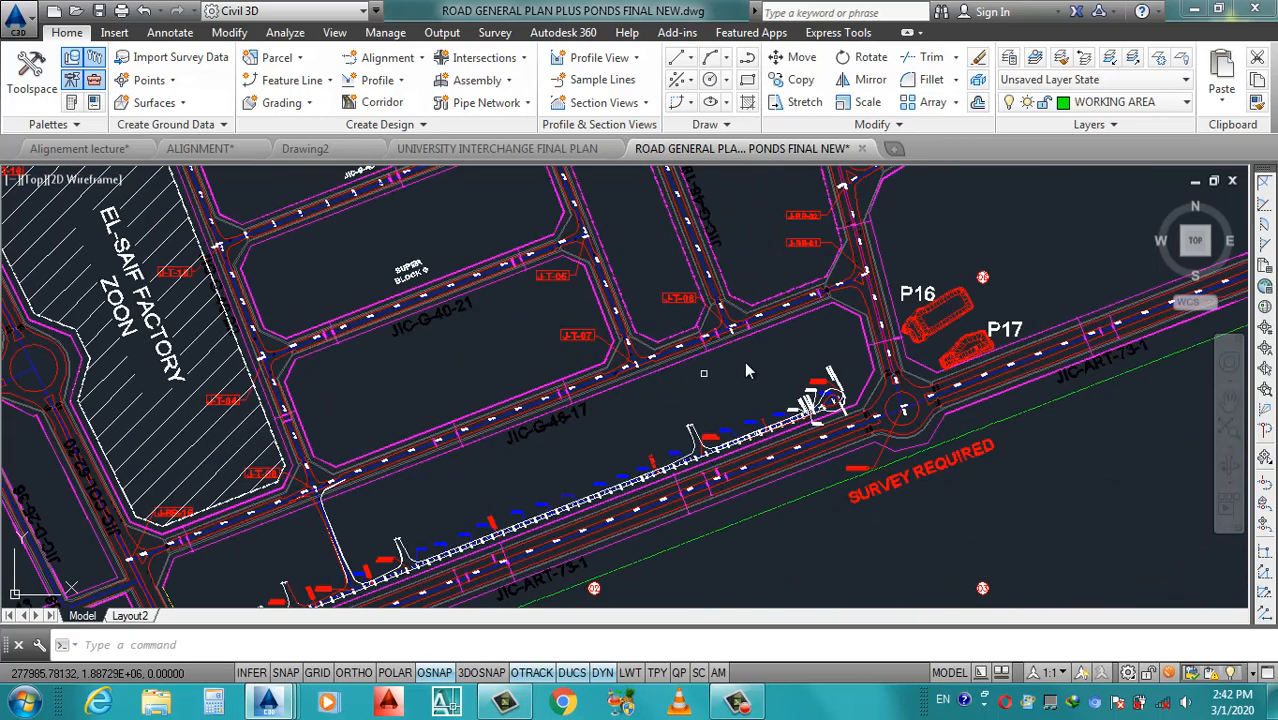
Select the centreline of road JIC-G-46-17 at junction J-RR-01 and examine its stationing from 0+000 towards 0+250.
{"action": "scroll", "coordinate": [850, 260], "scroll_direction": "up", "scroll_amount": 4}
{"action": "scroll", "coordinate": [845, 245], "scroll_direction": "up", "scroll_amount": 3}
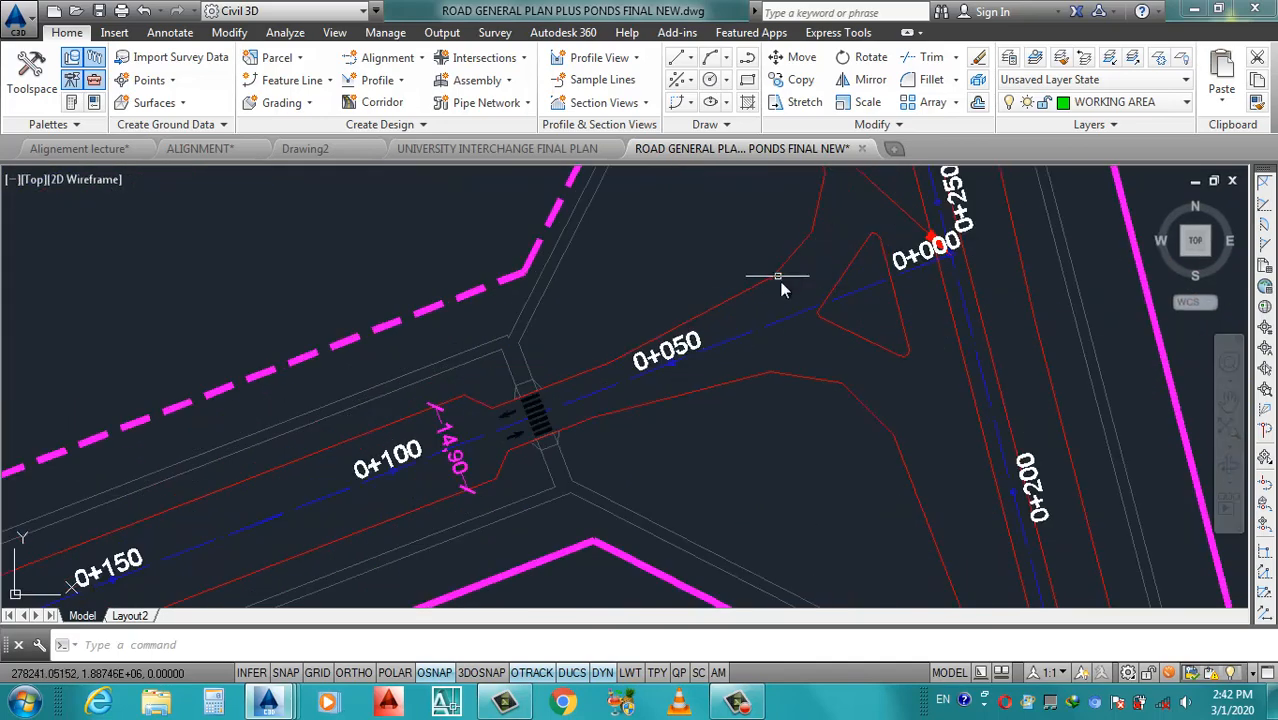
{"action": "scroll", "coordinate": [785, 290], "scroll_direction": "down", "scroll_amount": 4}
{"action": "scroll", "coordinate": [830, 284], "scroll_direction": "up", "scroll_amount": 4}
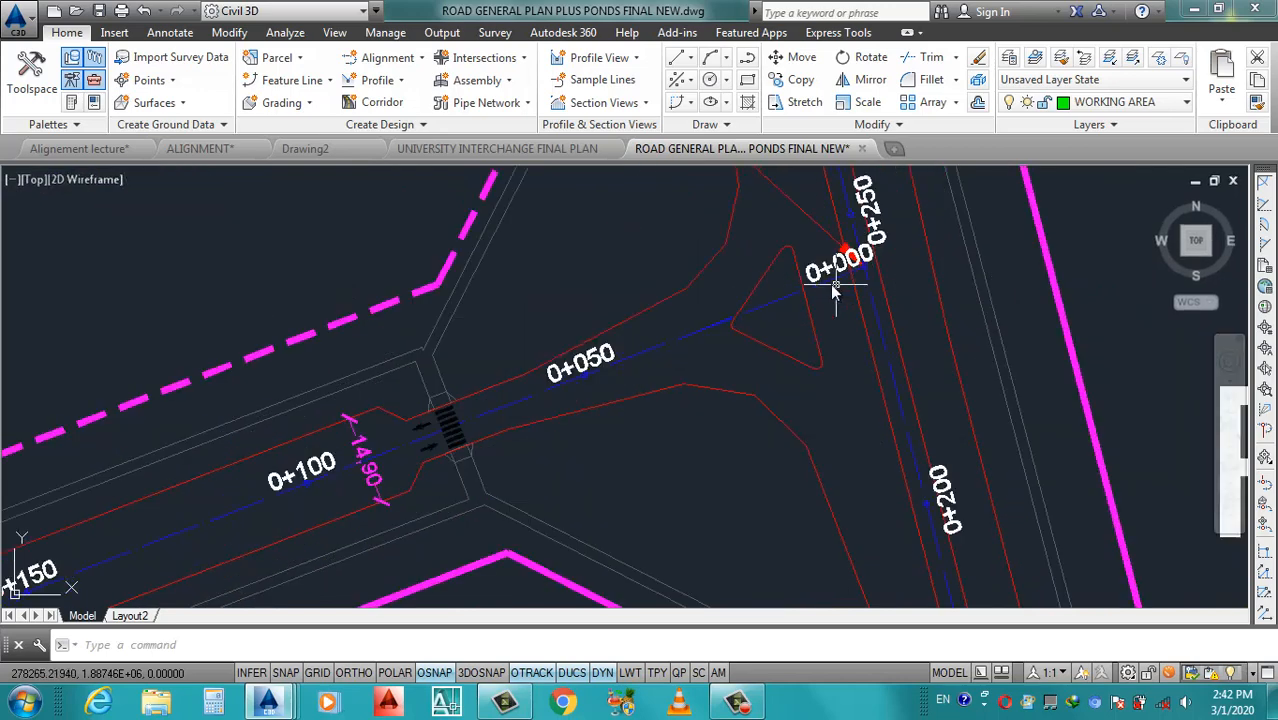
{"action": "left_click", "coordinate": [766, 302]}
{"action": "scroll", "coordinate": [849, 269], "scroll_direction": "down", "scroll_amount": 3}
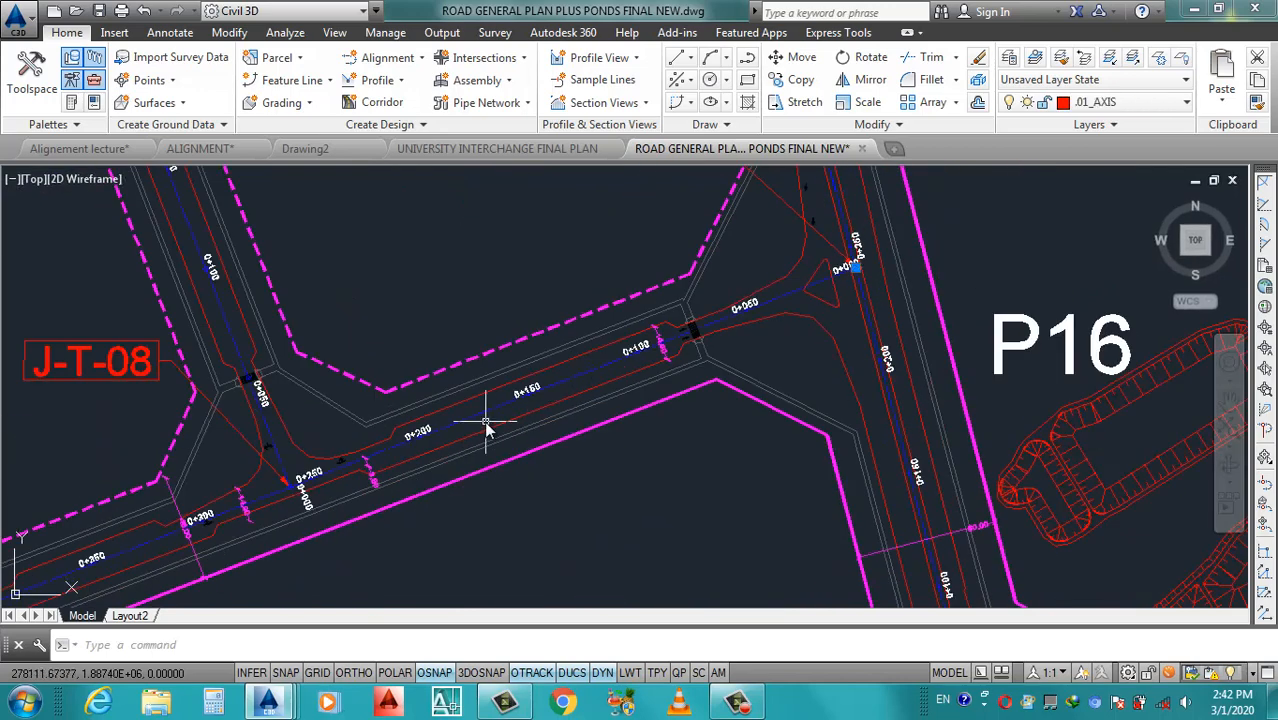
{"action": "scroll", "coordinate": [626, 355], "scroll_direction": "up", "scroll_amount": 3}
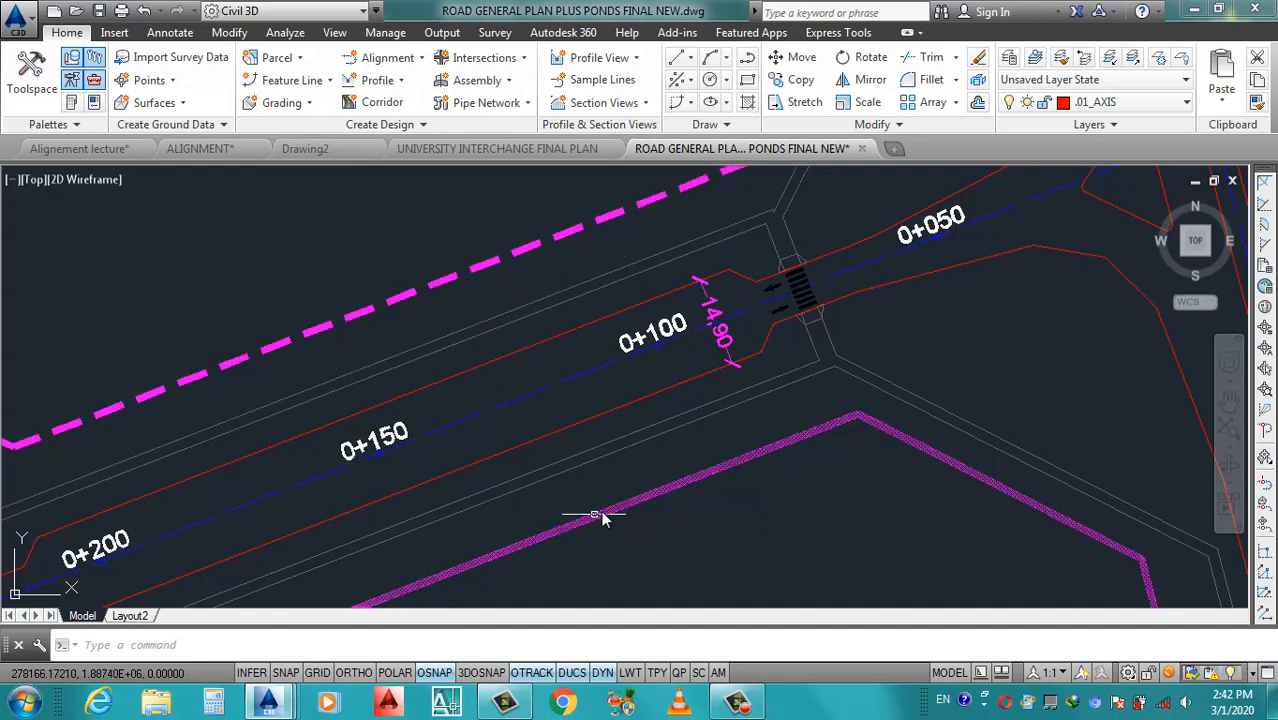
{"action": "scroll", "coordinate": [620, 505], "scroll_direction": "down", "scroll_amount": 5}
{"action": "scroll", "coordinate": [572, 530], "scroll_direction": "up", "scroll_amount": 3}
{"action": "scroll", "coordinate": [572, 530], "scroll_direction": "up", "scroll_amount": 2}
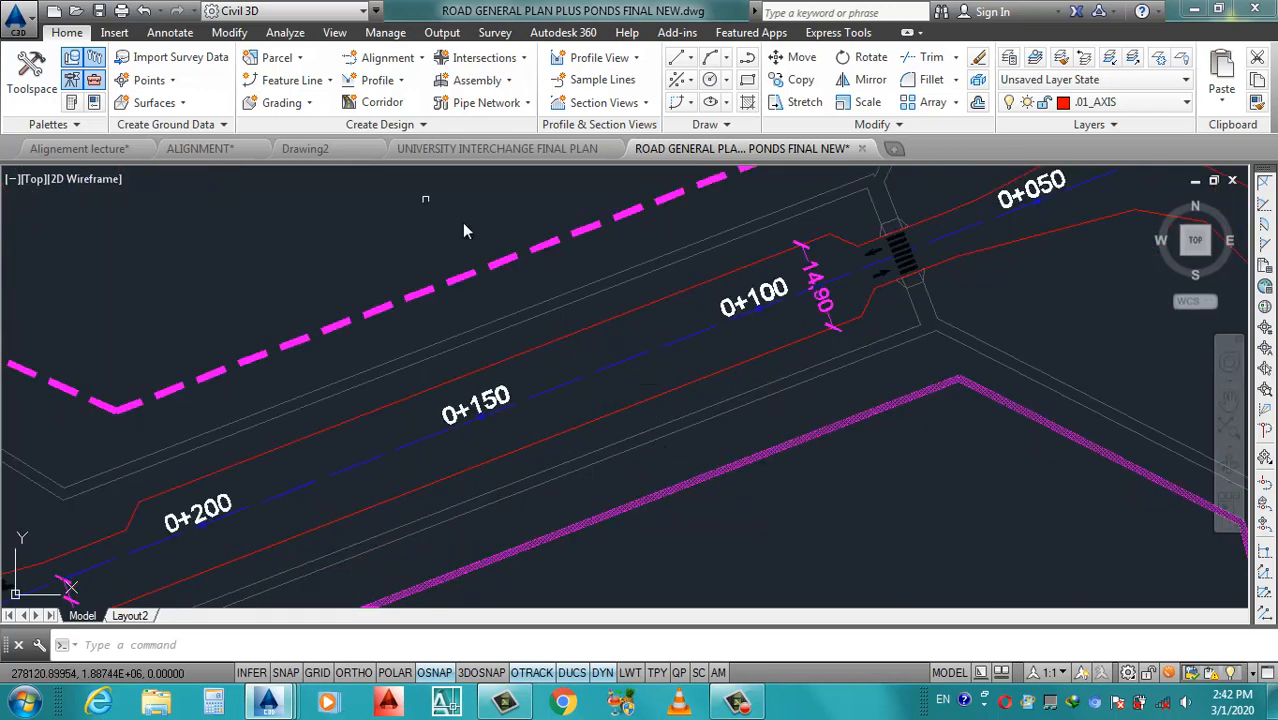
{"action": "scroll", "coordinate": [652, 354], "scroll_direction": "down", "scroll_amount": 2}
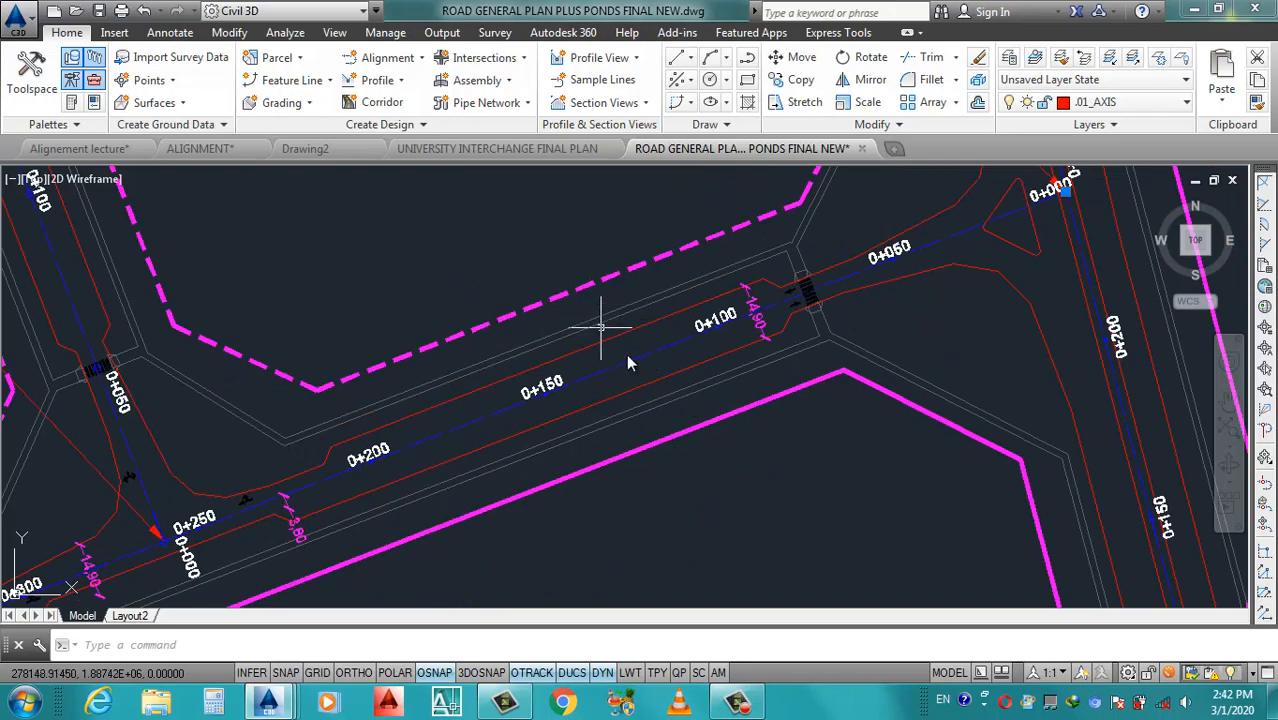
Examine how the side road's centreline starts on road JIC-G-46-17 at junction J-T-08.
{"action": "scroll", "coordinate": [794, 382], "scroll_direction": "down", "scroll_amount": 4}
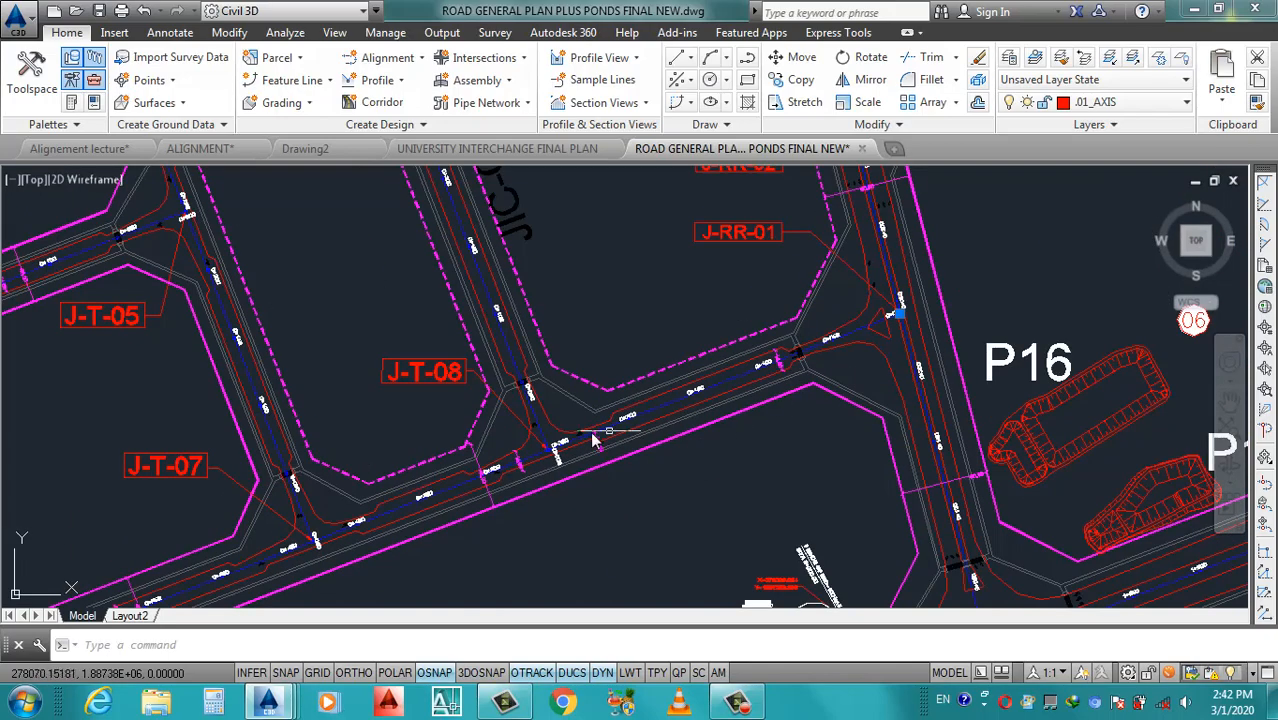
{"action": "scroll", "coordinate": [514, 435], "scroll_direction": "up", "scroll_amount": 6}
{"action": "scroll", "coordinate": [640, 426], "scroll_direction": "down", "scroll_amount": 2}
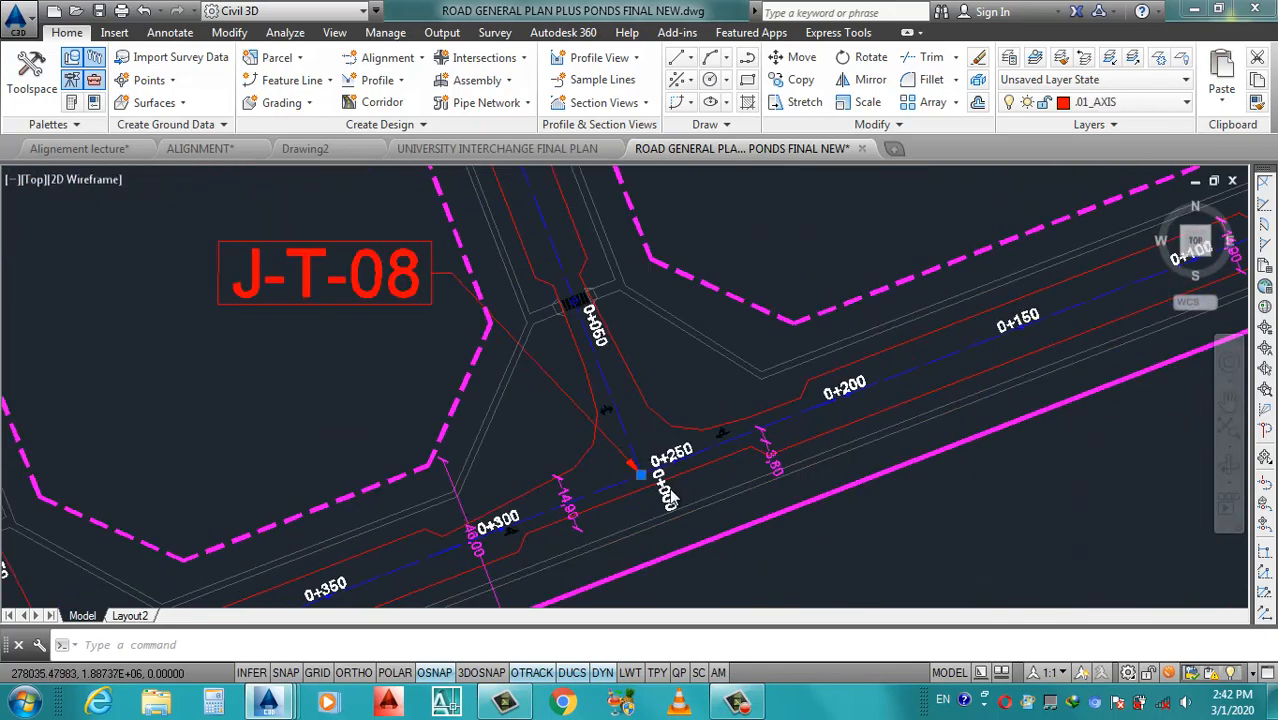
{"action": "scroll", "coordinate": [650, 448], "scroll_direction": "down", "scroll_amount": 3}
{"action": "scroll", "coordinate": [657, 455], "scroll_direction": "down", "scroll_amount": 2}
Examine the curved bend of road JIC-G-46-18 near marker 07, including its centreline and stationing.
{"action": "scroll", "coordinate": [640, 440], "scroll_direction": "up", "scroll_amount": 8}
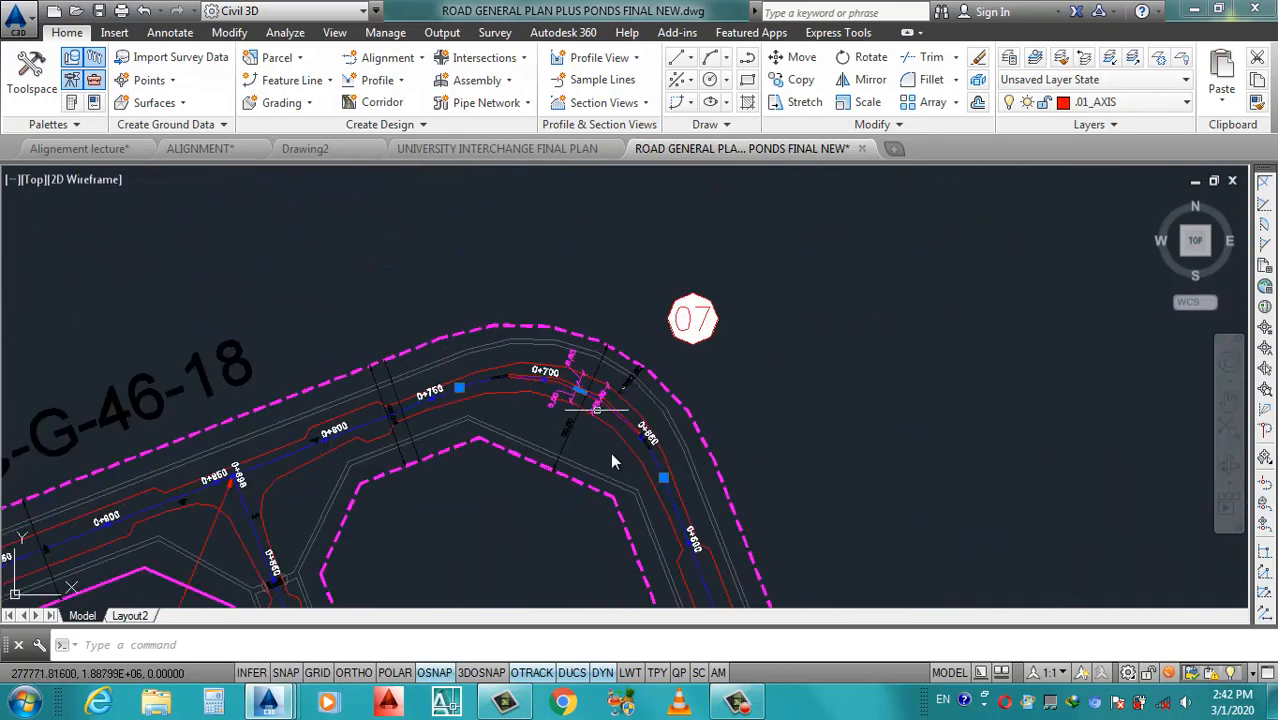
{"action": "scroll", "coordinate": [520, 330], "scroll_direction": "down", "scroll_amount": 3}
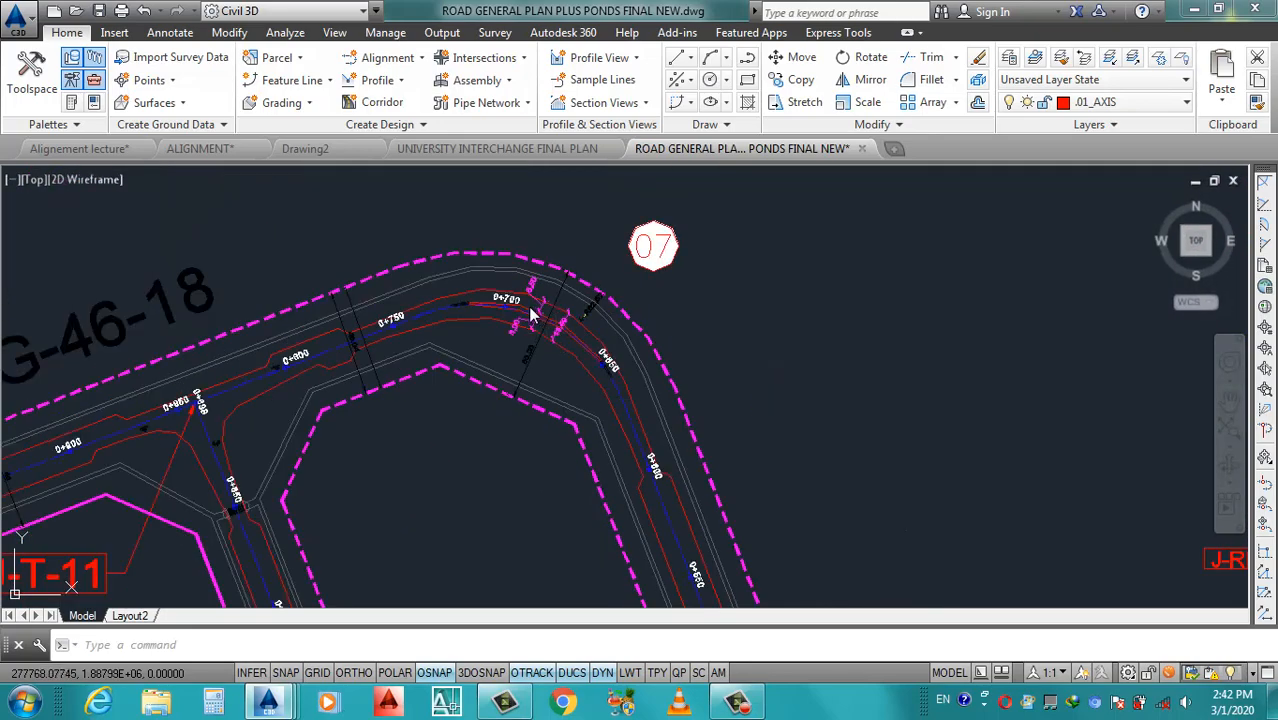
{"action": "scroll", "coordinate": [660, 380], "scroll_direction": "up", "scroll_amount": 3}
{"action": "scroll", "coordinate": [673, 388], "scroll_direction": "down", "scroll_amount": 3}
{"action": "scroll", "coordinate": [672, 387], "scroll_direction": "up", "scroll_amount": 2}
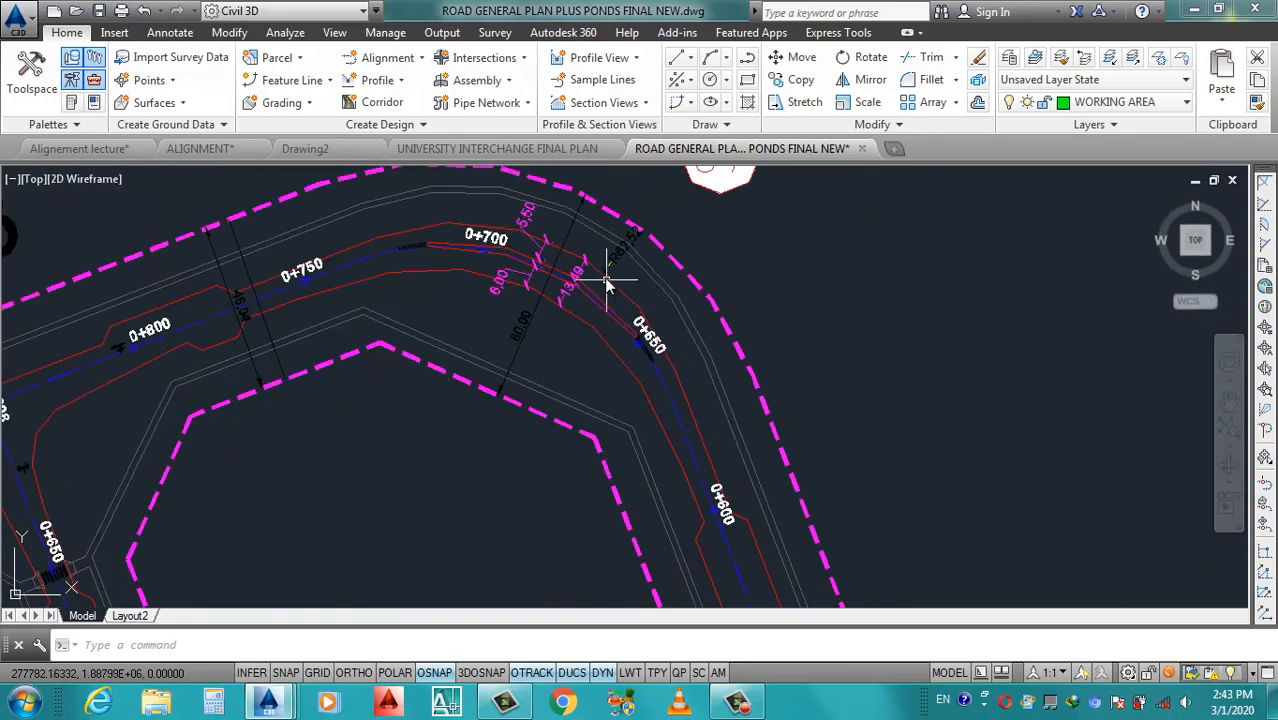
{"action": "scroll", "coordinate": [607, 287], "scroll_direction": "down", "scroll_amount": 3}
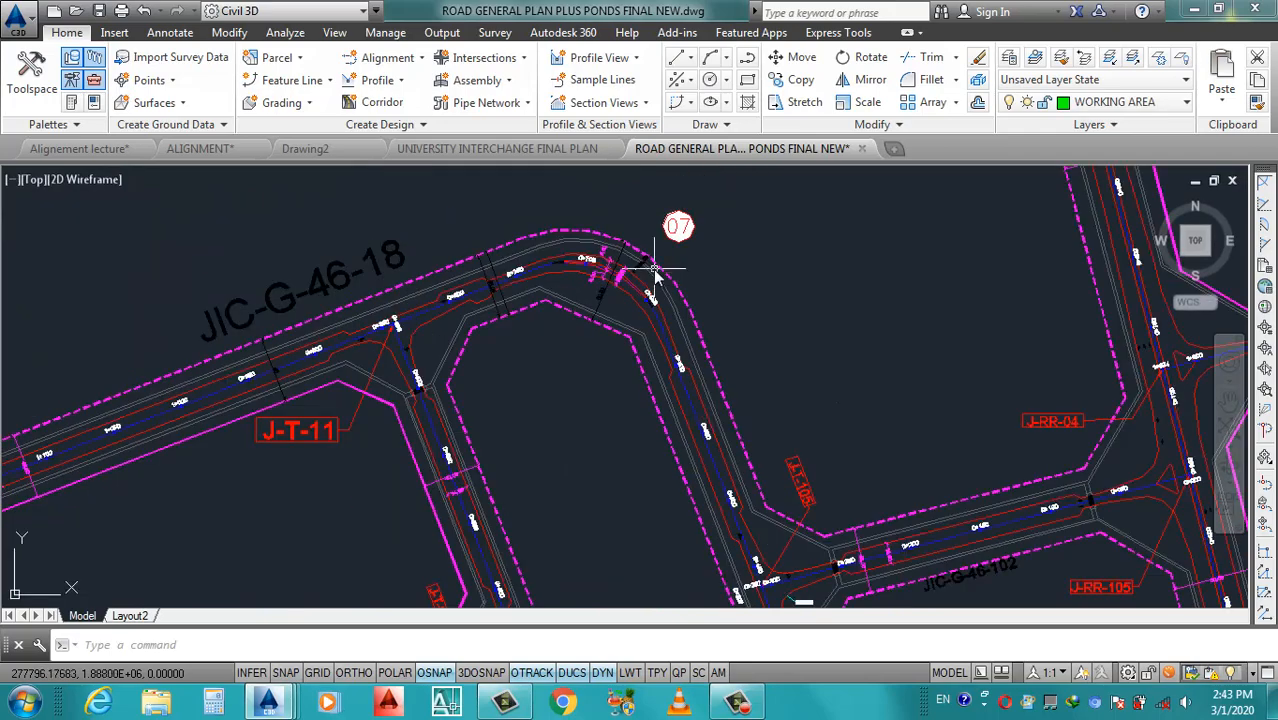
{"action": "scroll", "coordinate": [655, 275], "scroll_direction": "down", "scroll_amount": 2}
{"action": "scroll", "coordinate": [648, 418], "scroll_direction": "down", "scroll_amount": 5}
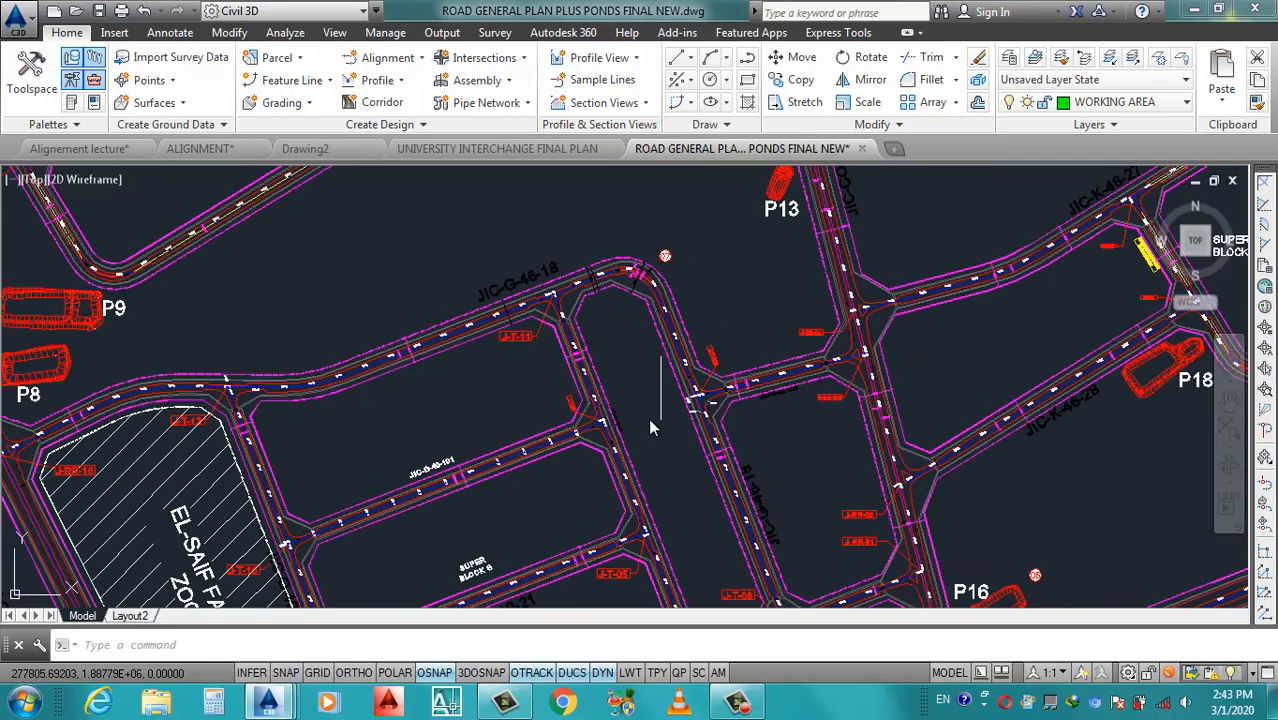
Examine road JIC-G-40-21 between junctions J-T-05 and J-T-04, and the centrelines meeting in the roundabout beside the factory zone.
{"action": "scroll", "coordinate": [602, 422], "scroll_direction": "up", "scroll_amount": 8}
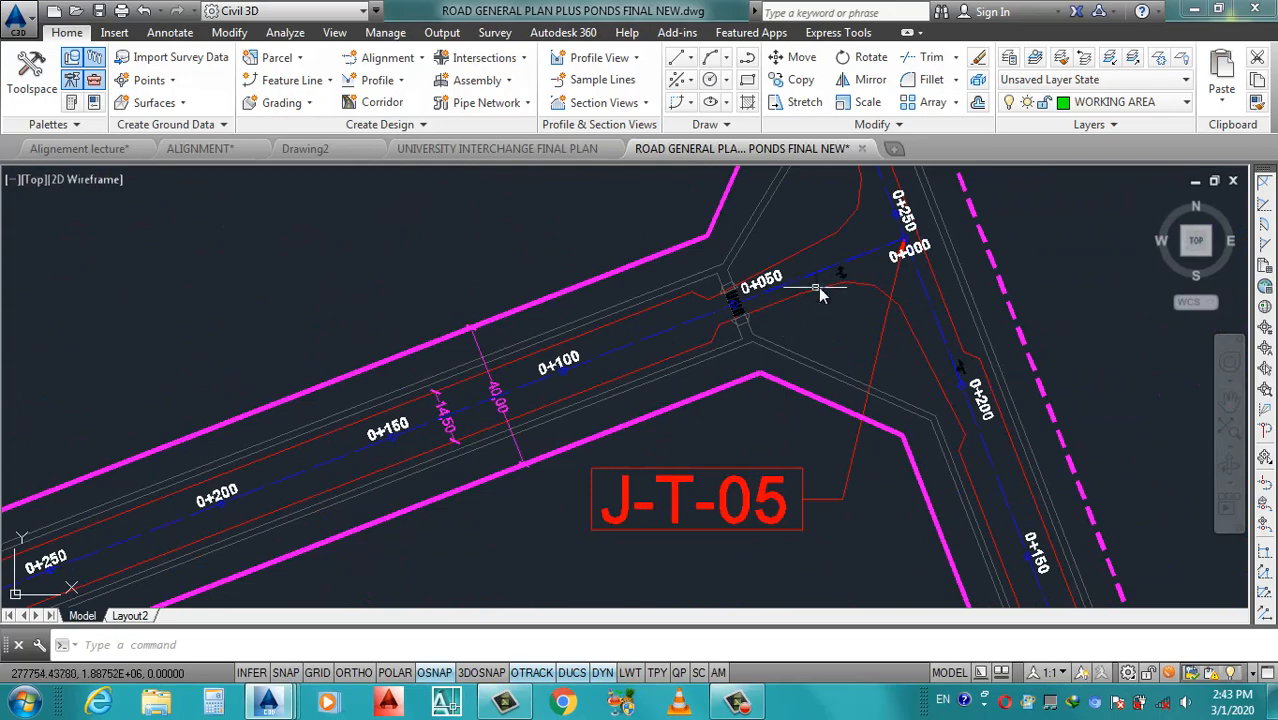
{"action": "scroll", "coordinate": [693, 351], "scroll_direction": "down", "scroll_amount": 6}
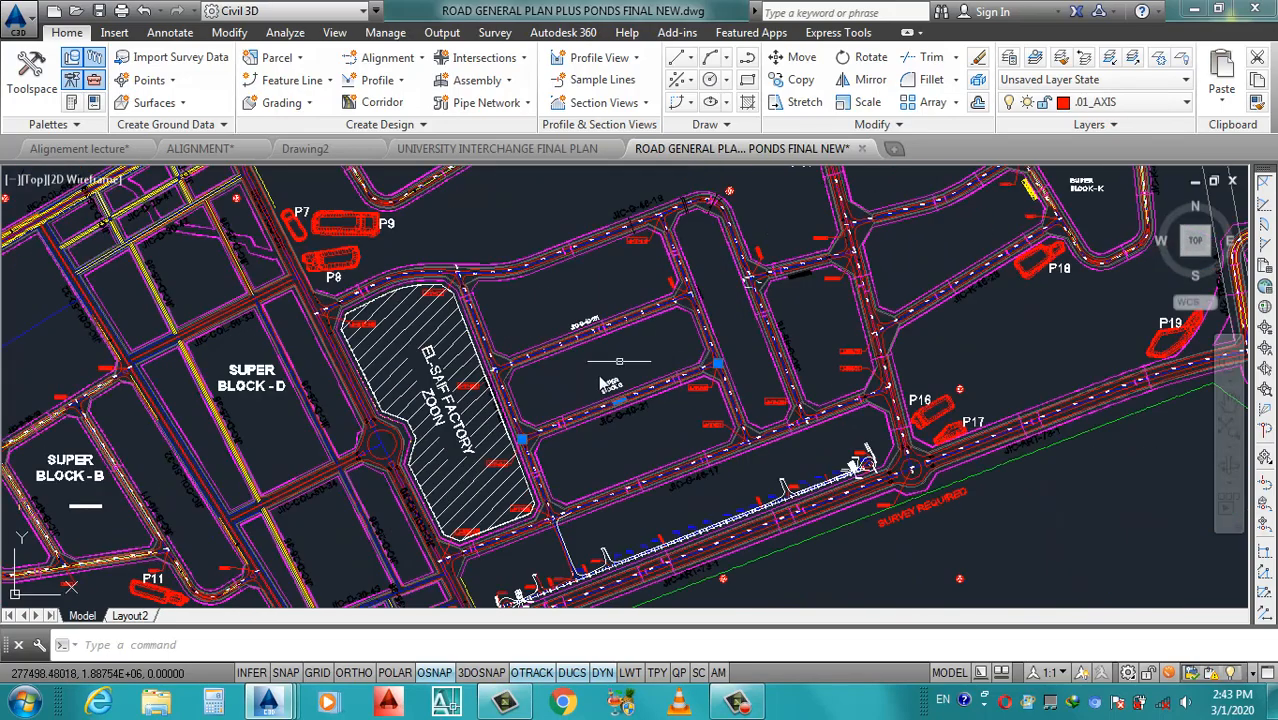
{"action": "scroll", "coordinate": [612, 421], "scroll_direction": "up", "scroll_amount": 4}
{"action": "scroll", "coordinate": [612, 420], "scroll_direction": "down", "scroll_amount": 6}
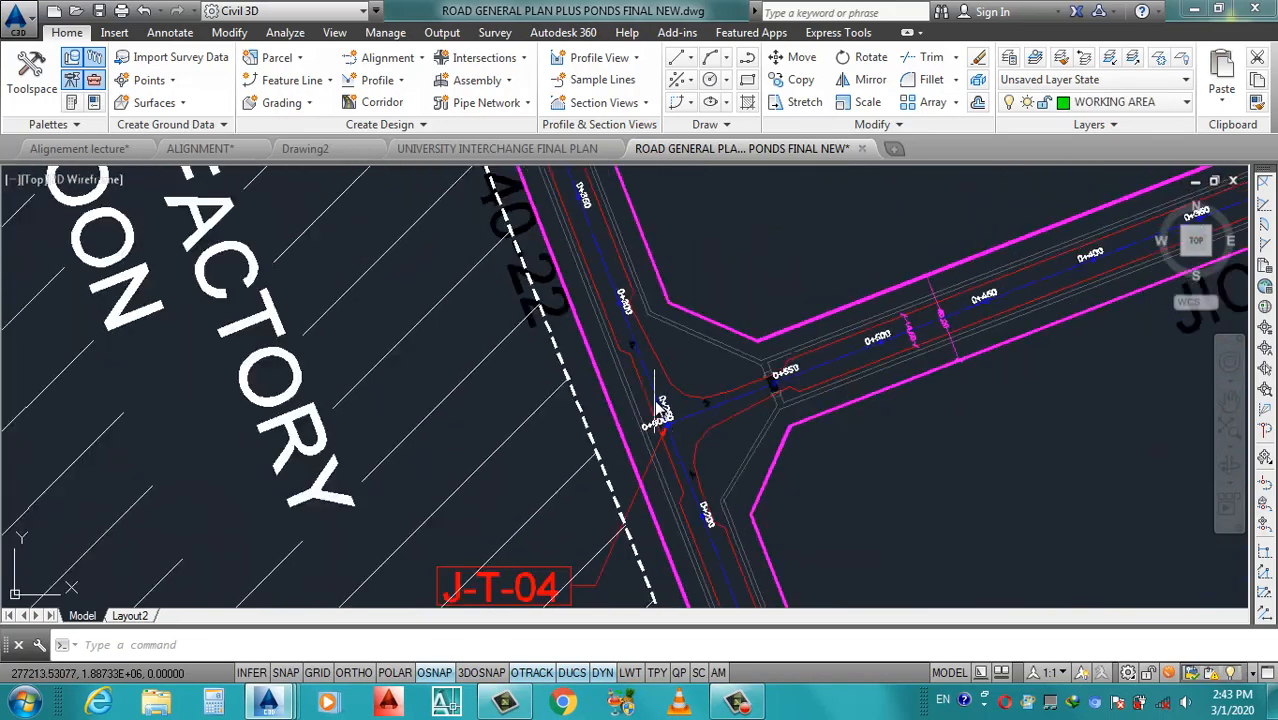
{"action": "scroll", "coordinate": [565, 375], "scroll_direction": "up", "scroll_amount": 6}
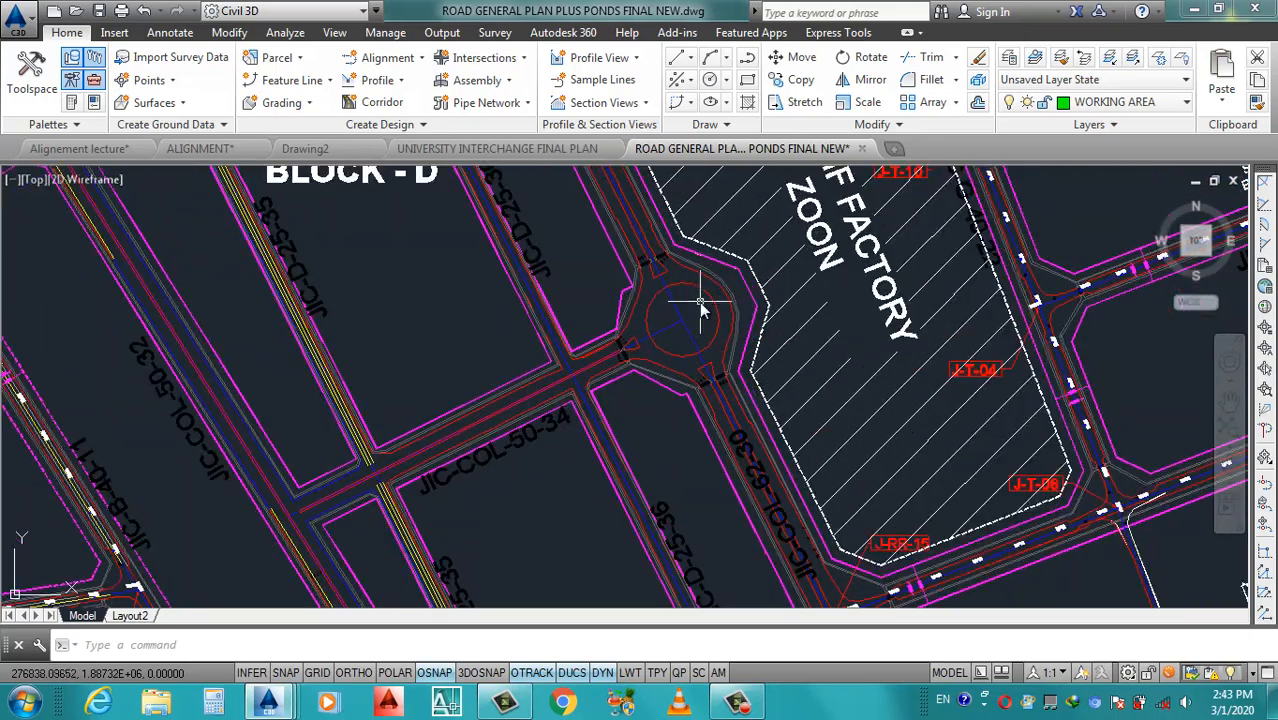
{"action": "scroll", "coordinate": [612, 384], "scroll_direction": "down", "scroll_amount": 8}
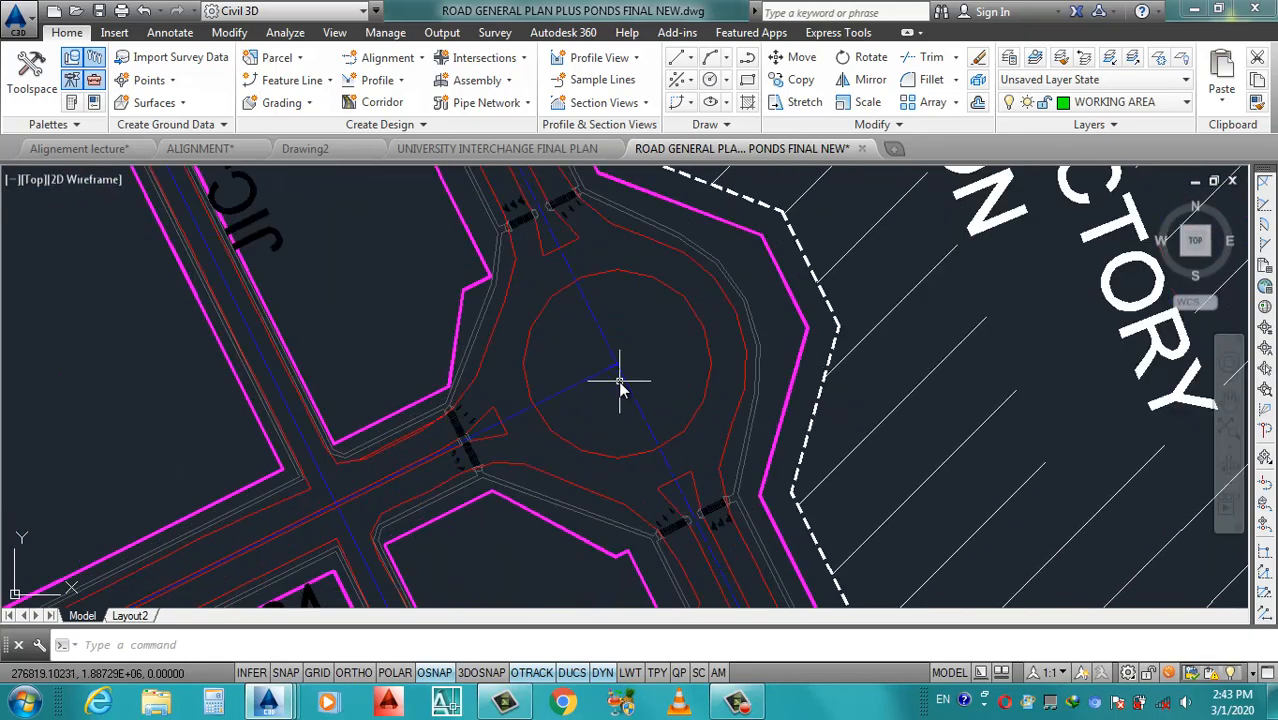
Examine the roads of Super Block-D around JIC-D-30-43 and the junctions bordering the El-Saif factory zone.
{"action": "scroll", "coordinate": [592, 360], "scroll_direction": "down", "scroll_amount": 2}
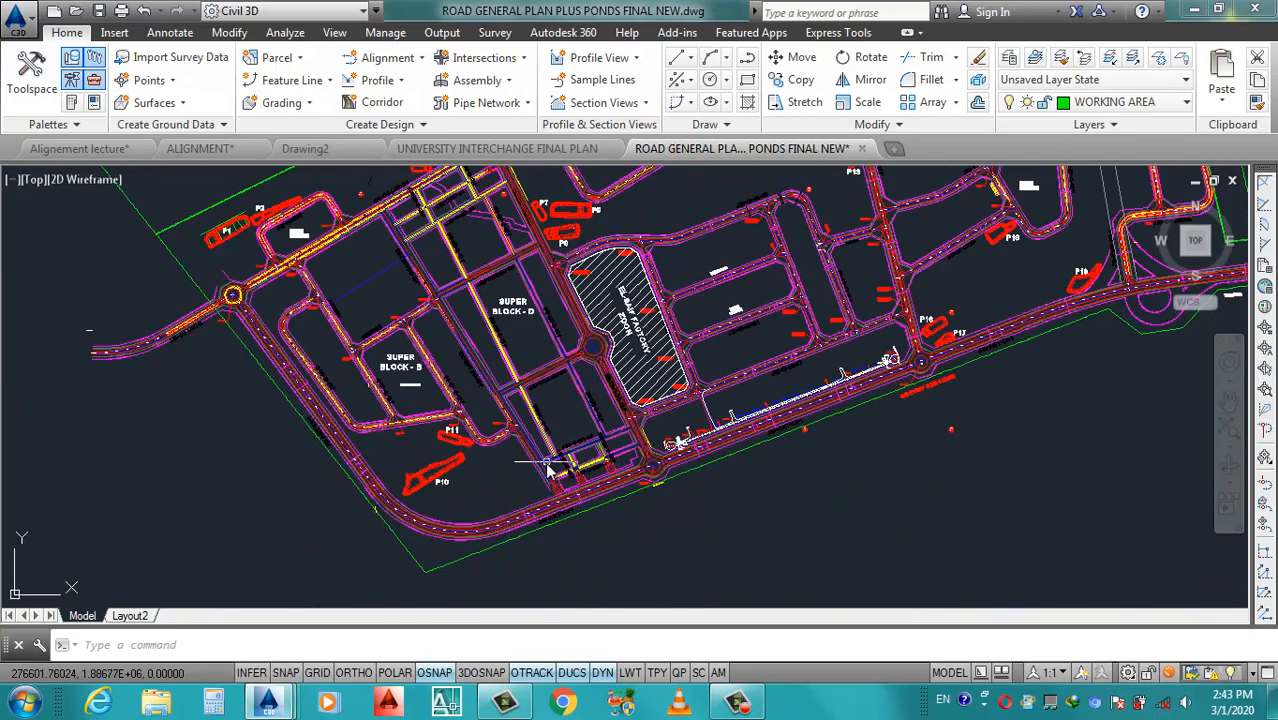
{"action": "scroll", "coordinate": [460, 520], "scroll_direction": "up", "scroll_amount": 8}
{"action": "scroll", "coordinate": [477, 556], "scroll_direction": "down", "scroll_amount": 8}
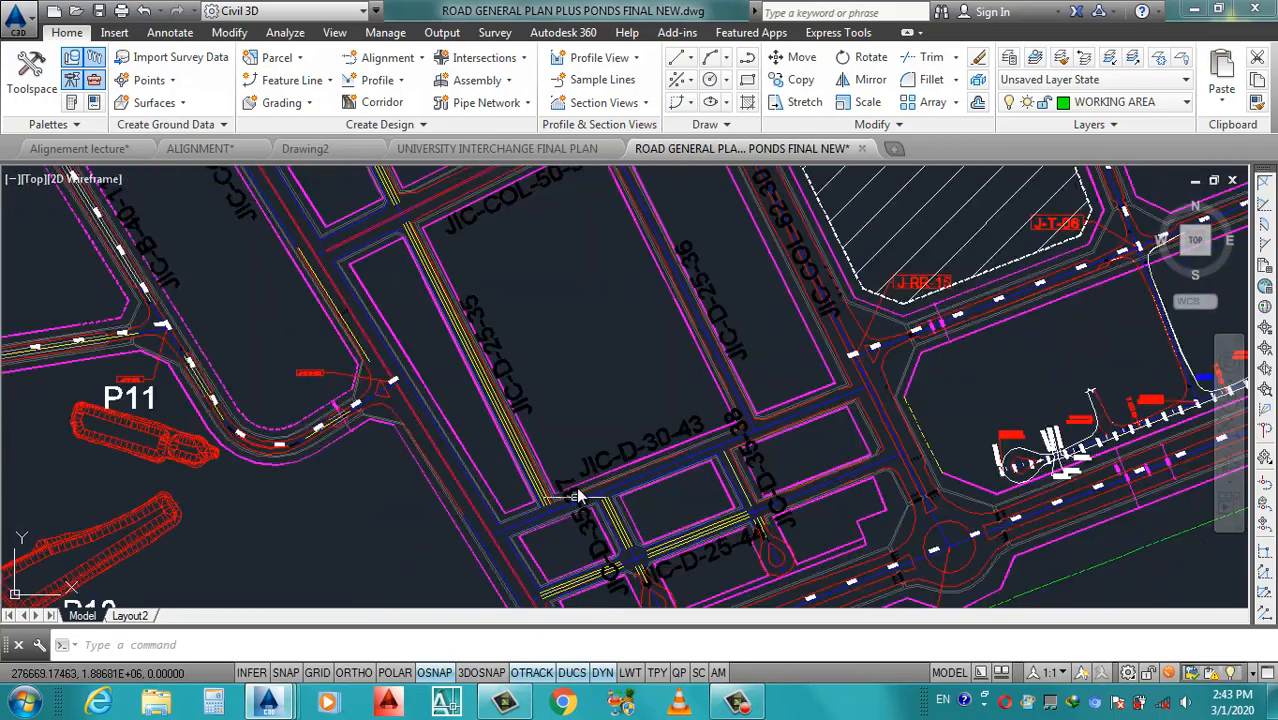
{"action": "scroll", "coordinate": [866, 289], "scroll_direction": "up", "scroll_amount": 6}
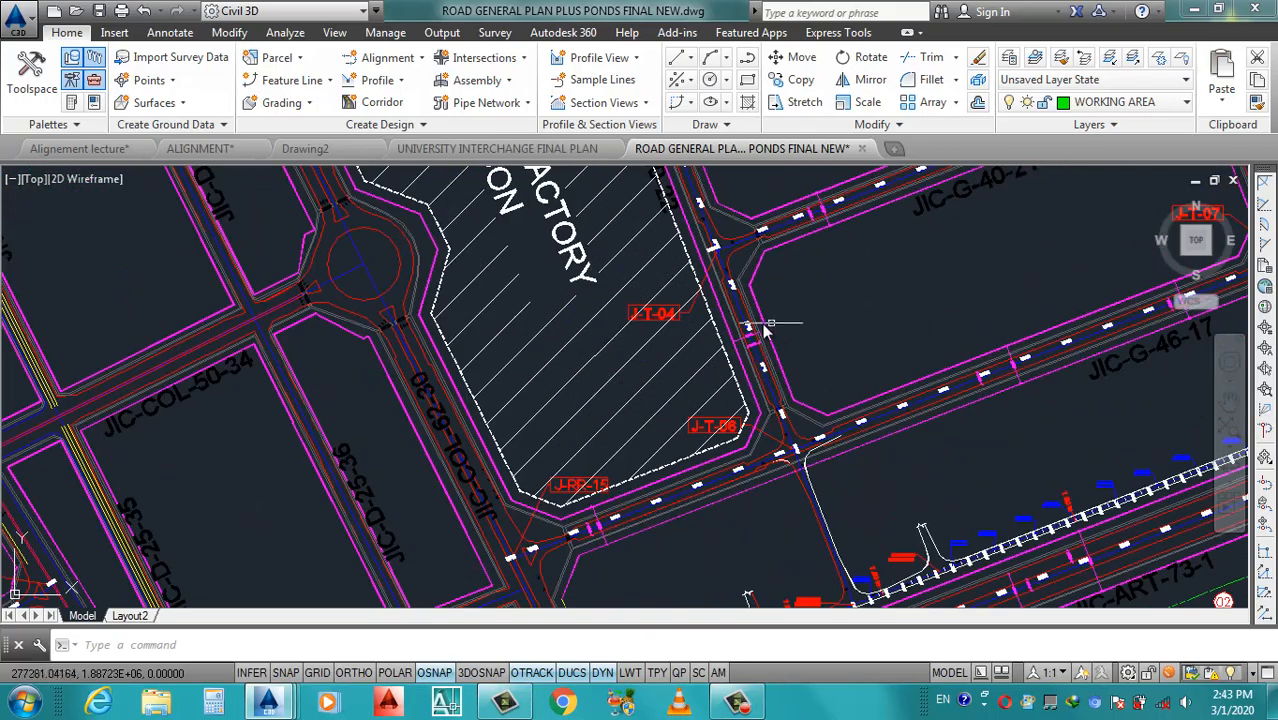
{"action": "scroll", "coordinate": [736, 320], "scroll_direction": "down", "scroll_amount": 5}
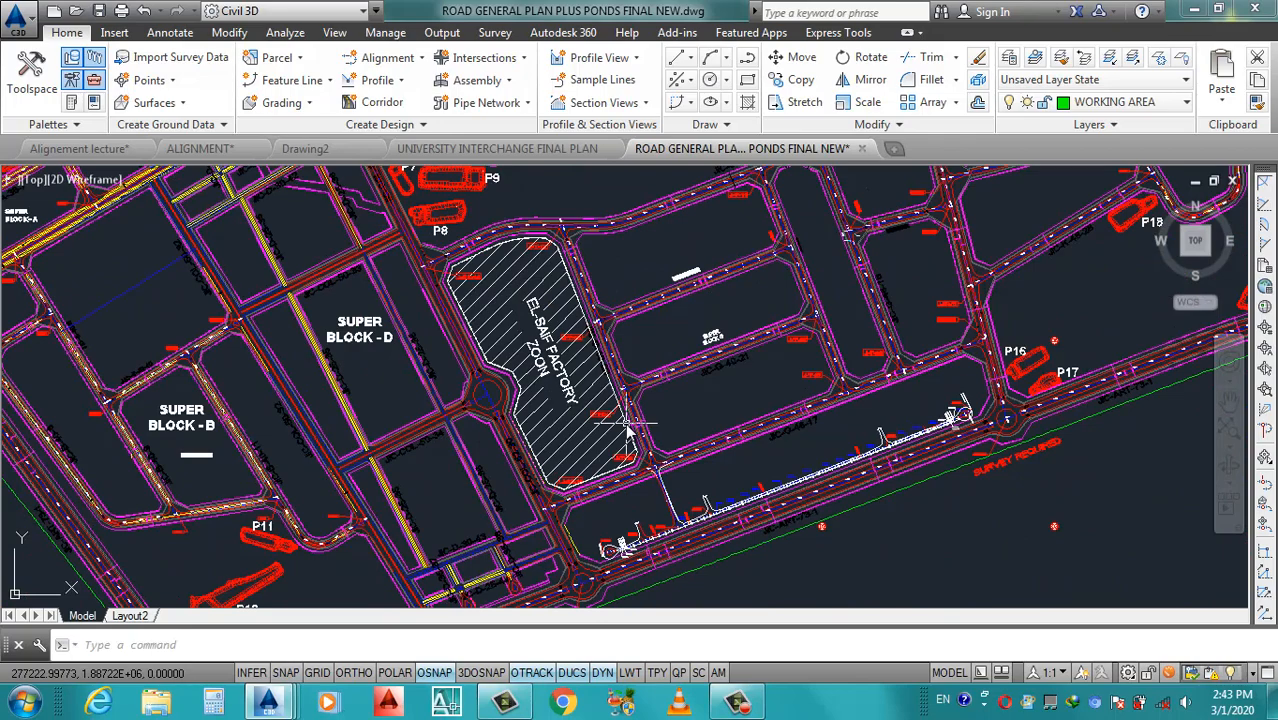
Examine the Super Block G roads around junction J-T-05 and the connection between junctions J-T-105 and J-RR-105.
{"action": "scroll", "coordinate": [830, 285], "scroll_direction": "up", "scroll_amount": 3}
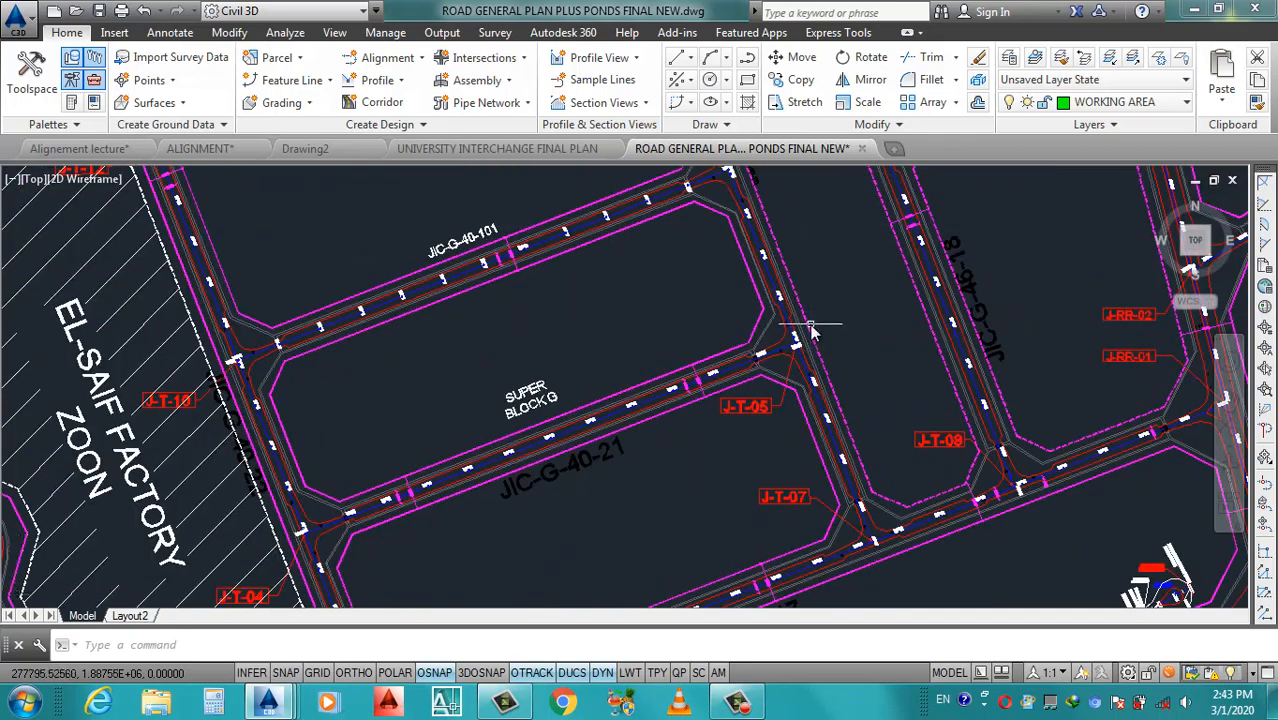
{"action": "scroll", "coordinate": [812, 332], "scroll_direction": "up", "scroll_amount": 4}
{"action": "scroll", "coordinate": [700, 355], "scroll_direction": "down", "scroll_amount": 6}
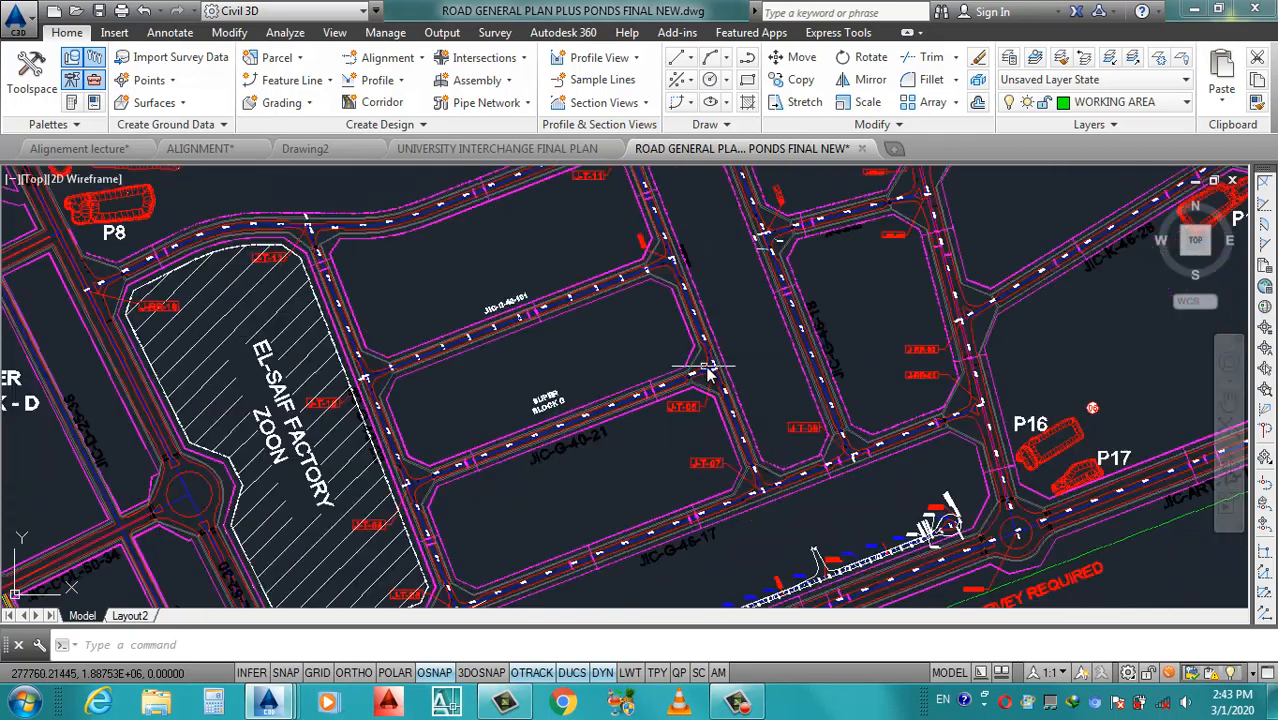
{"action": "scroll", "coordinate": [780, 320], "scroll_direction": "down", "scroll_amount": 2}
{"action": "scroll", "coordinate": [867, 240], "scroll_direction": "up", "scroll_amount": 5}
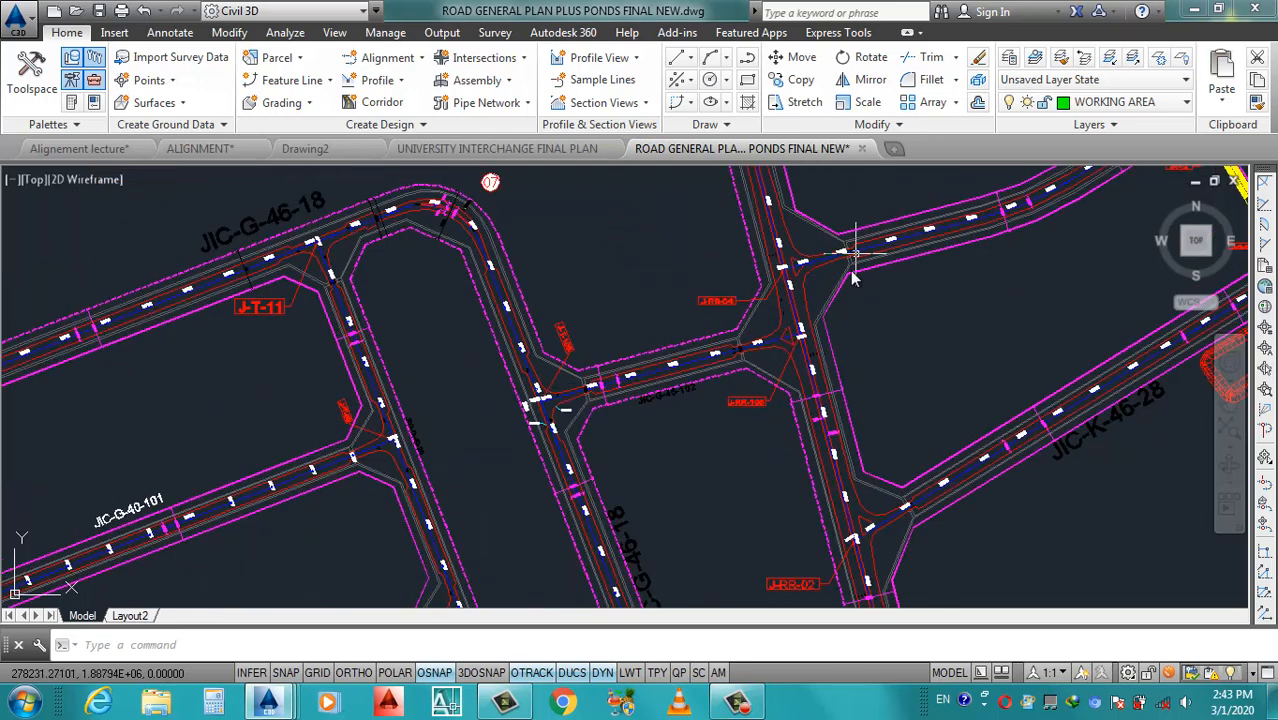
{"action": "scroll", "coordinate": [840, 285], "scroll_direction": "up", "scroll_amount": 3}
{"action": "scroll", "coordinate": [650, 423], "scroll_direction": "down", "scroll_amount": 2}
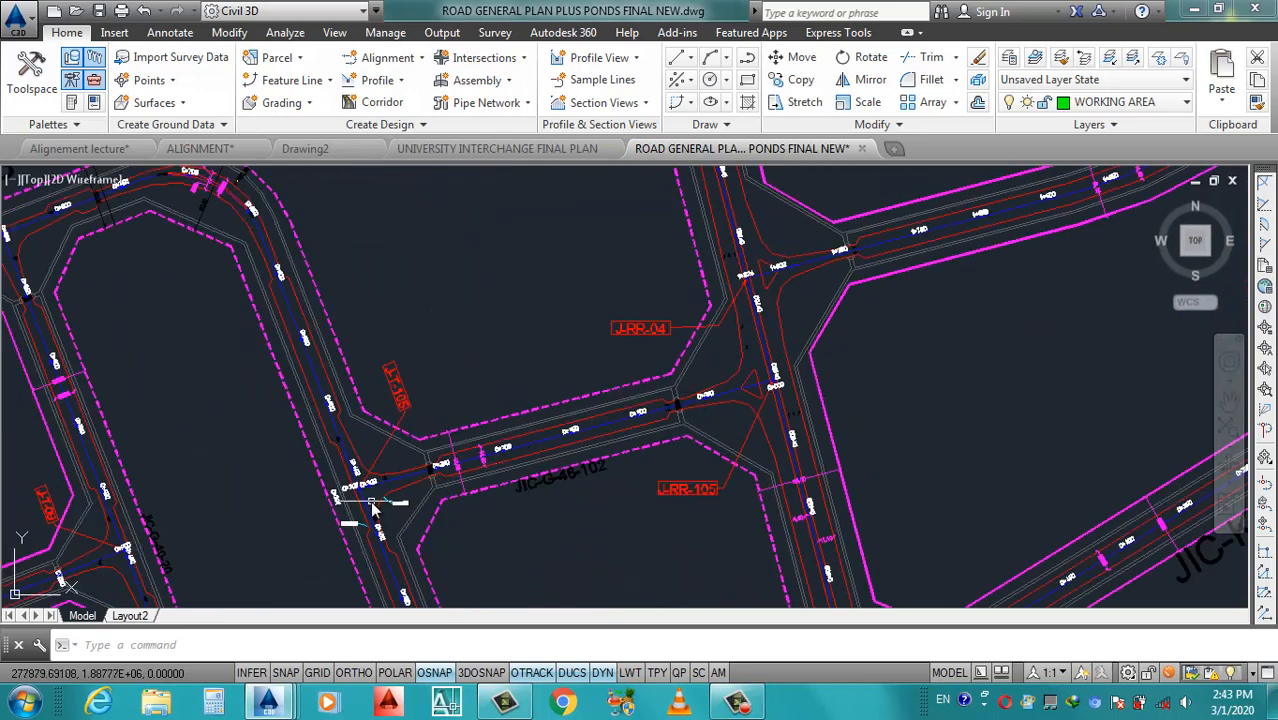
Select the centreline of road JIC-G-46-102 and examine its stationing from junction J-RR-105 to J-T-105.
{"action": "scroll", "coordinate": [372, 508], "scroll_direction": "up", "scroll_amount": 5}
{"action": "left_click", "coordinate": [780, 362]}
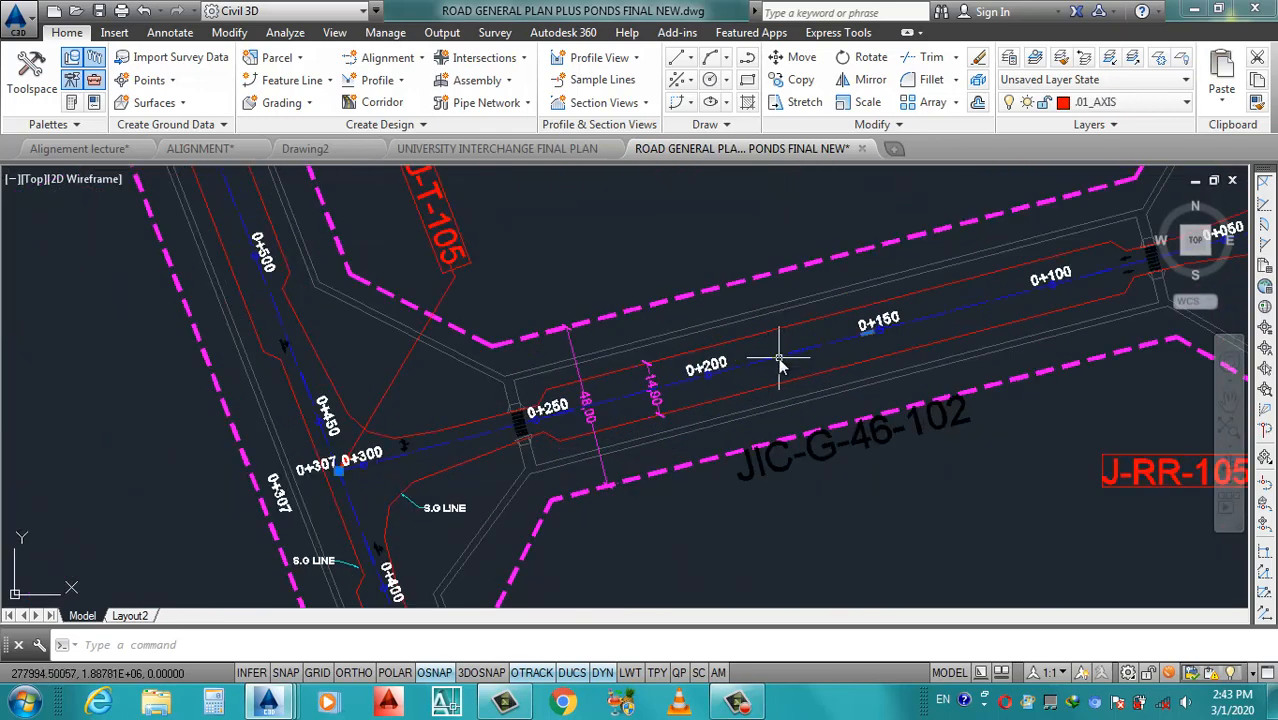
{"action": "scroll", "coordinate": [780, 362], "scroll_direction": "down", "scroll_amount": 3}
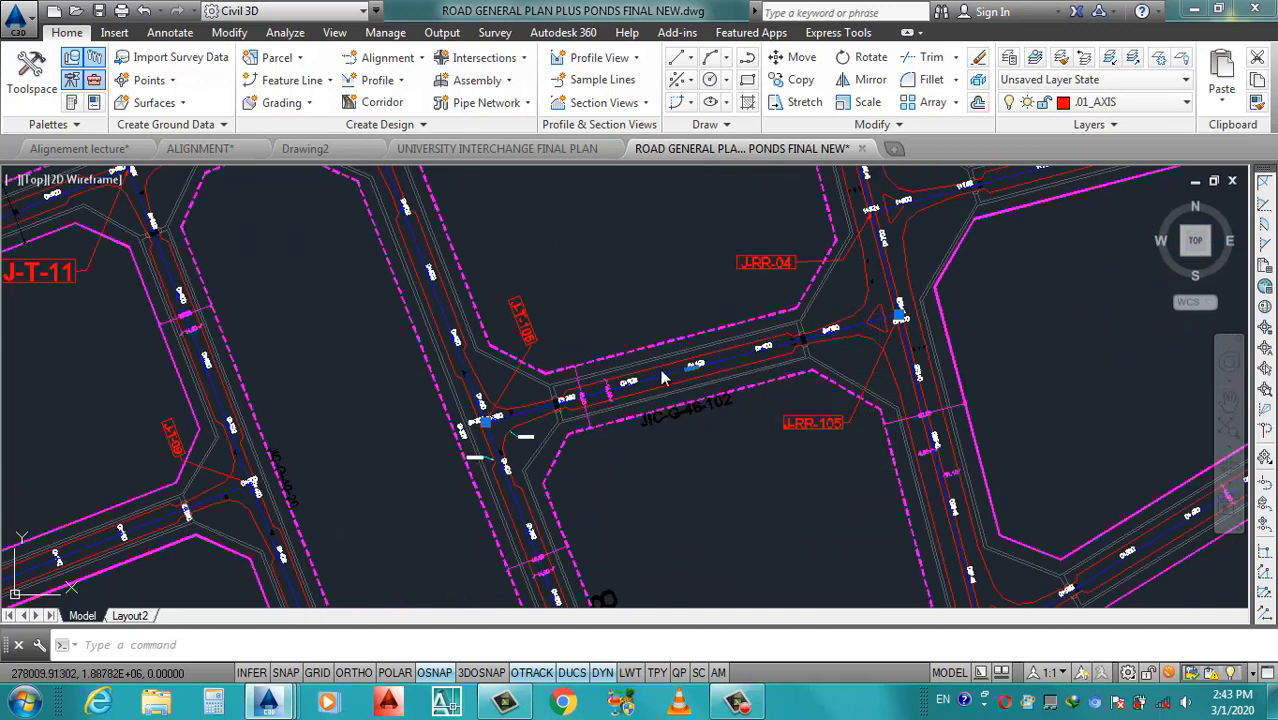
{"action": "scroll", "coordinate": [651, 371], "scroll_direction": "down", "scroll_amount": 2}
{"action": "scroll", "coordinate": [706, 378], "scroll_direction": "up", "scroll_amount": 2}
{"action": "key", "text": "Escape"}
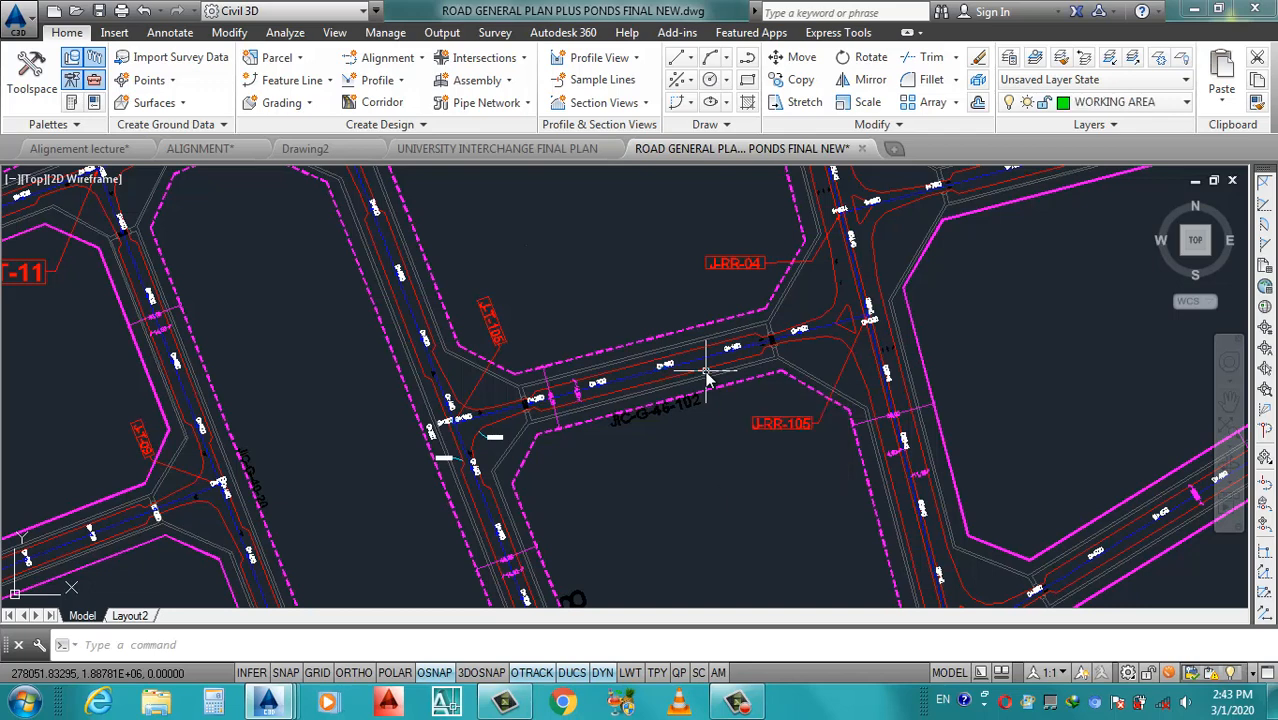
{"action": "left_click", "coordinate": [707, 352]}
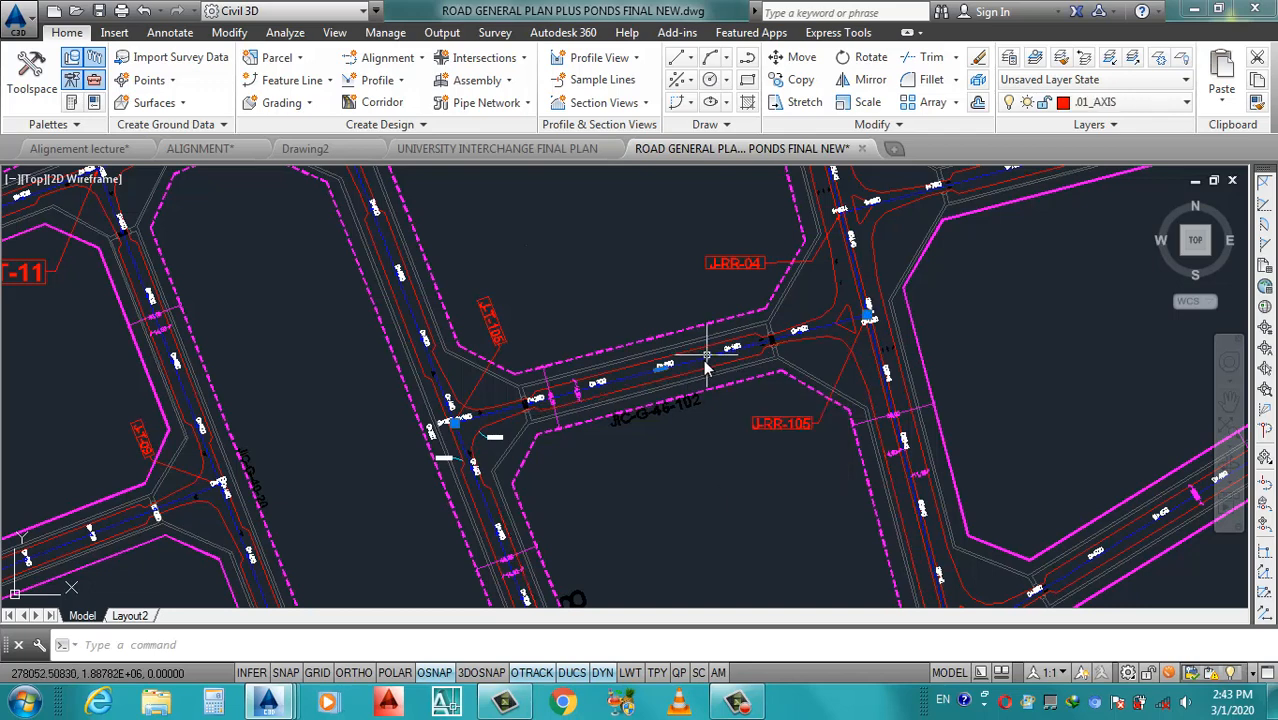
{"action": "key", "text": "Escape"}
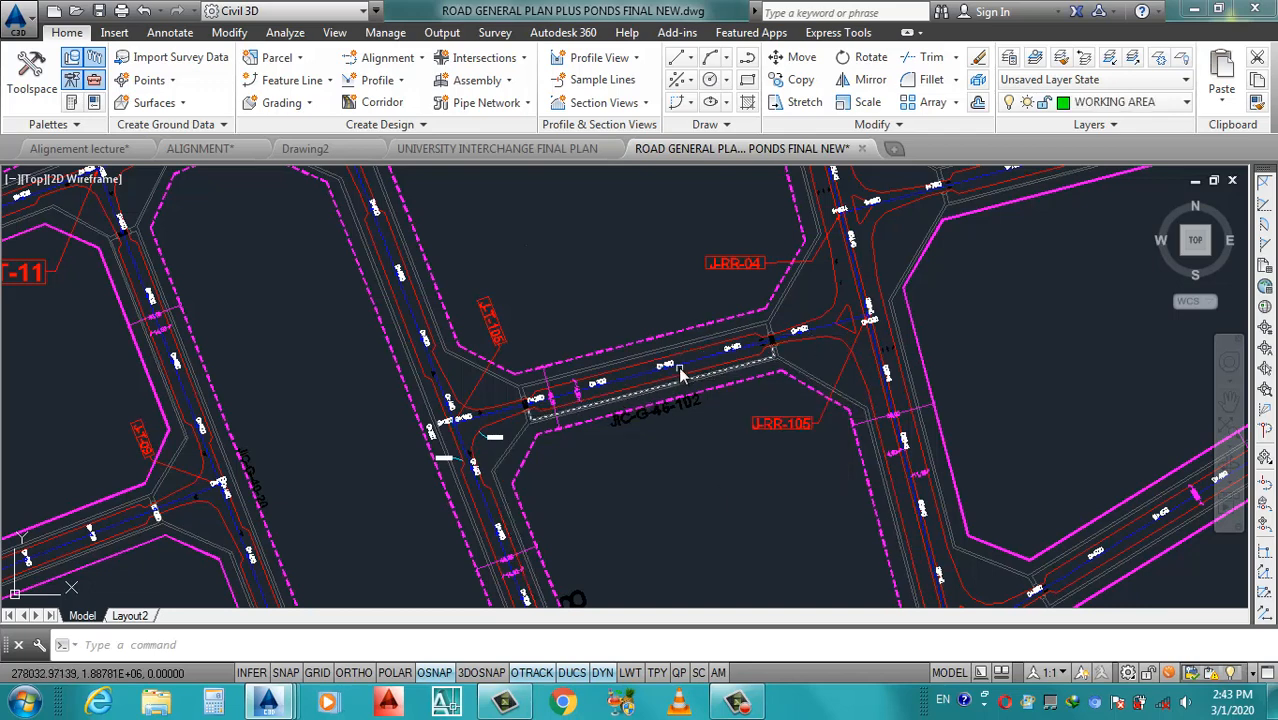
{"action": "scroll", "coordinate": [545, 420], "scroll_direction": "down", "scroll_amount": 4}
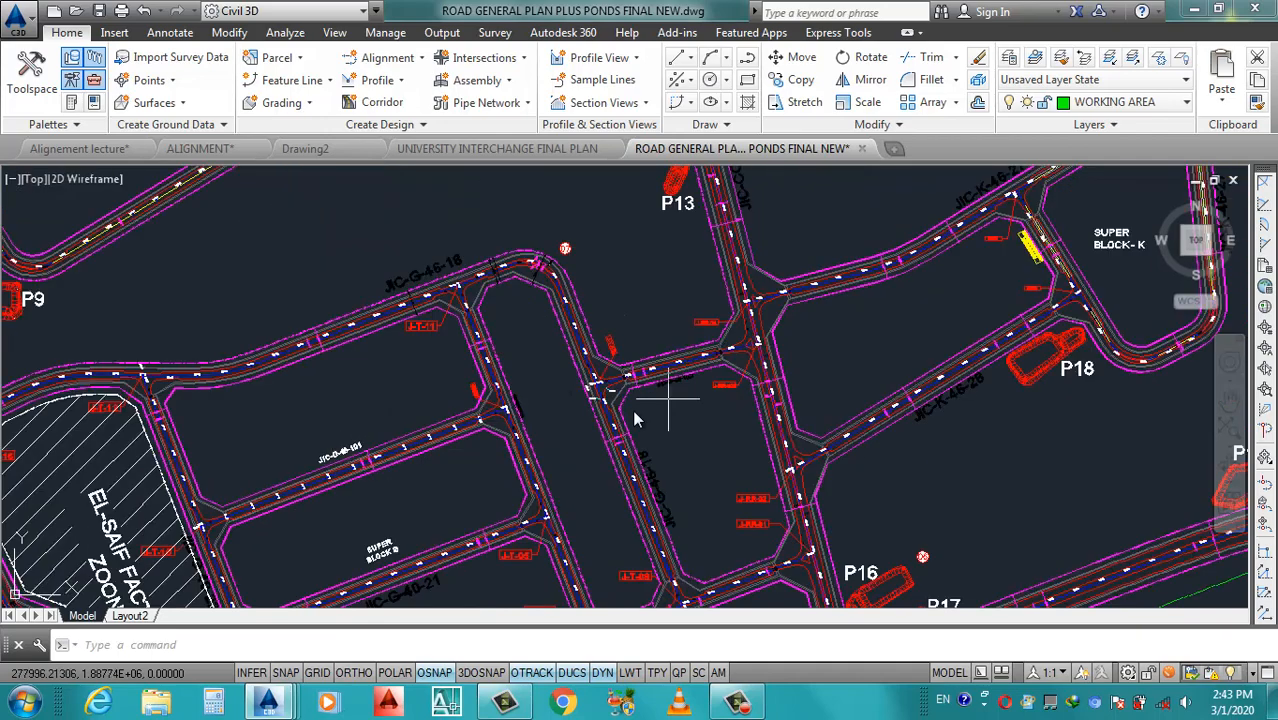
{"action": "scroll", "coordinate": [679, 392], "scroll_direction": "up", "scroll_amount": 4}
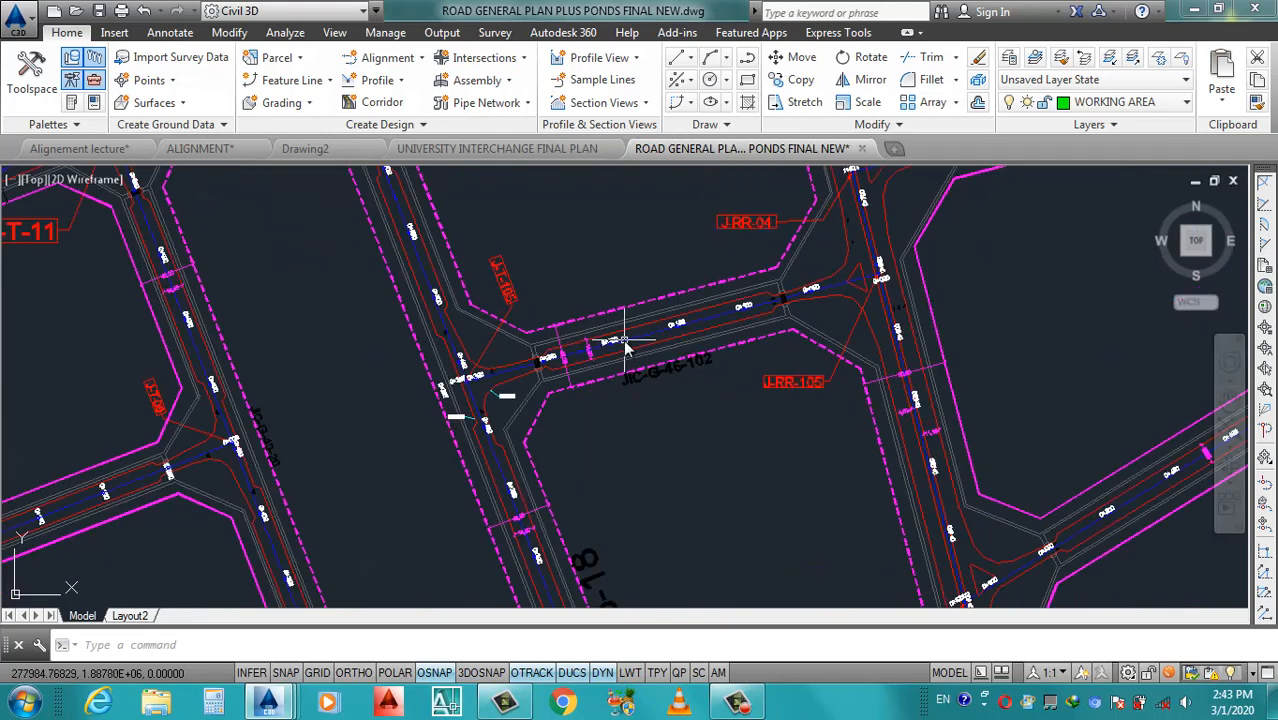
{"action": "scroll", "coordinate": [626, 345], "scroll_direction": "up", "scroll_amount": 2}
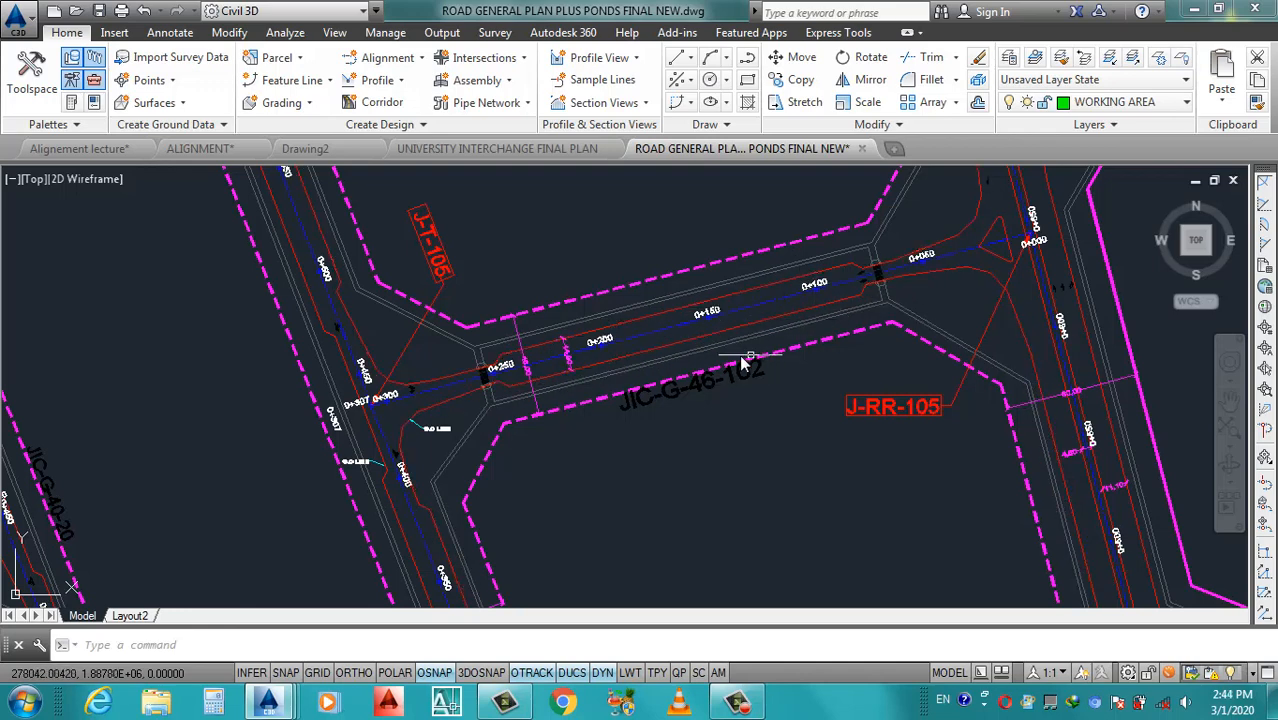
Close the road general plan and examine the University Interchange Final Plan, including its overall layout and Ramp 2.
{"action": "scroll", "coordinate": [743, 365], "scroll_direction": "down", "scroll_amount": 8}
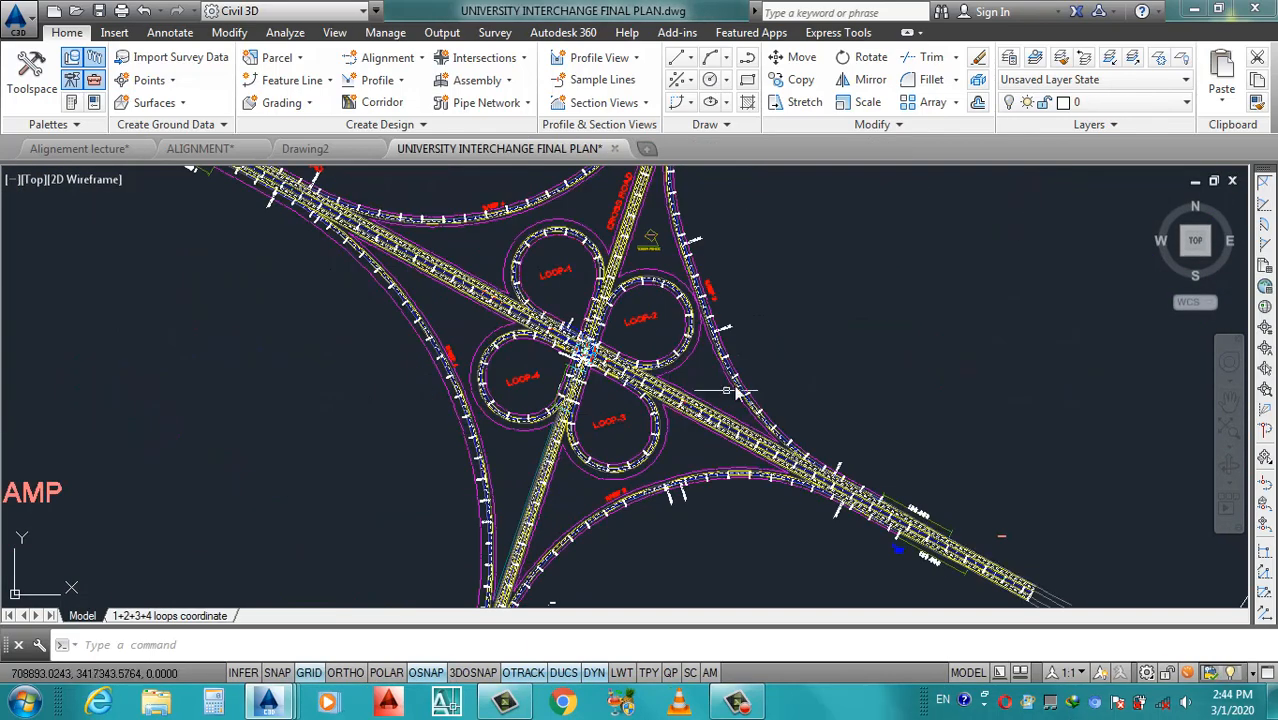
{"action": "left_click", "coordinate": [795, 352]}
{"action": "scroll", "coordinate": [606, 440], "scroll_direction": "down", "scroll_amount": 3}
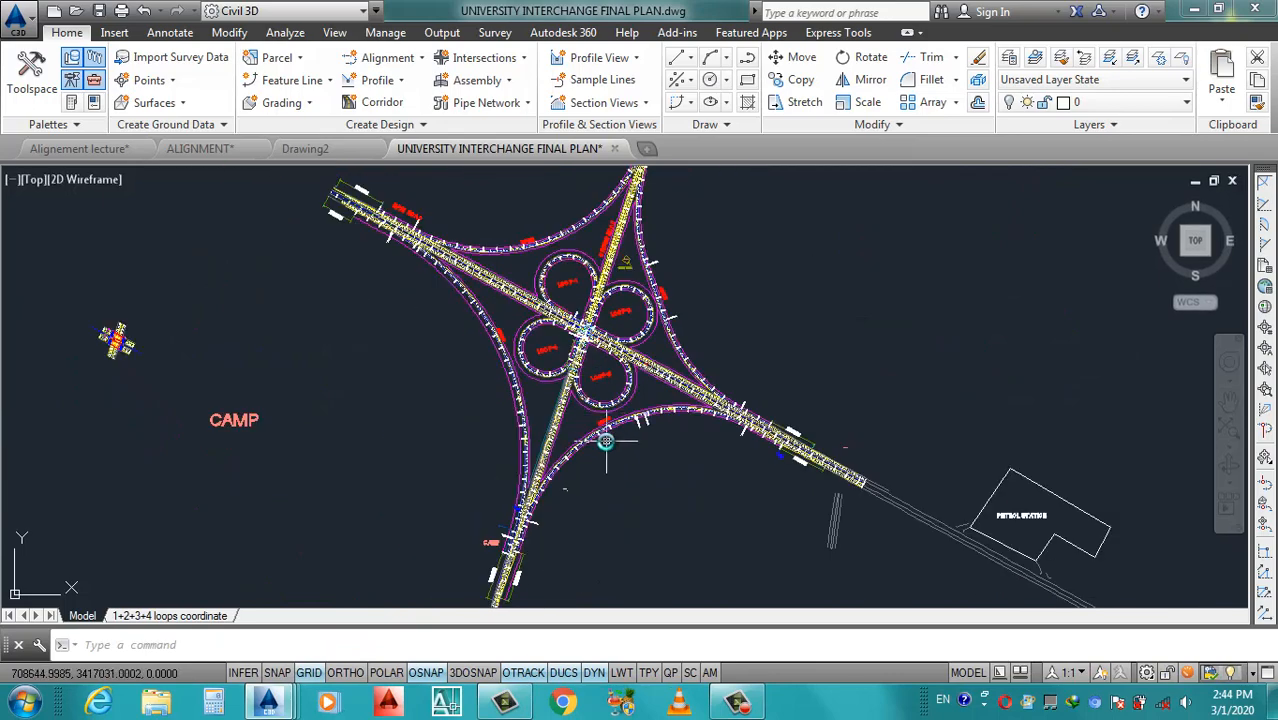
{"action": "scroll", "coordinate": [606, 440], "scroll_direction": "up", "scroll_amount": 6}
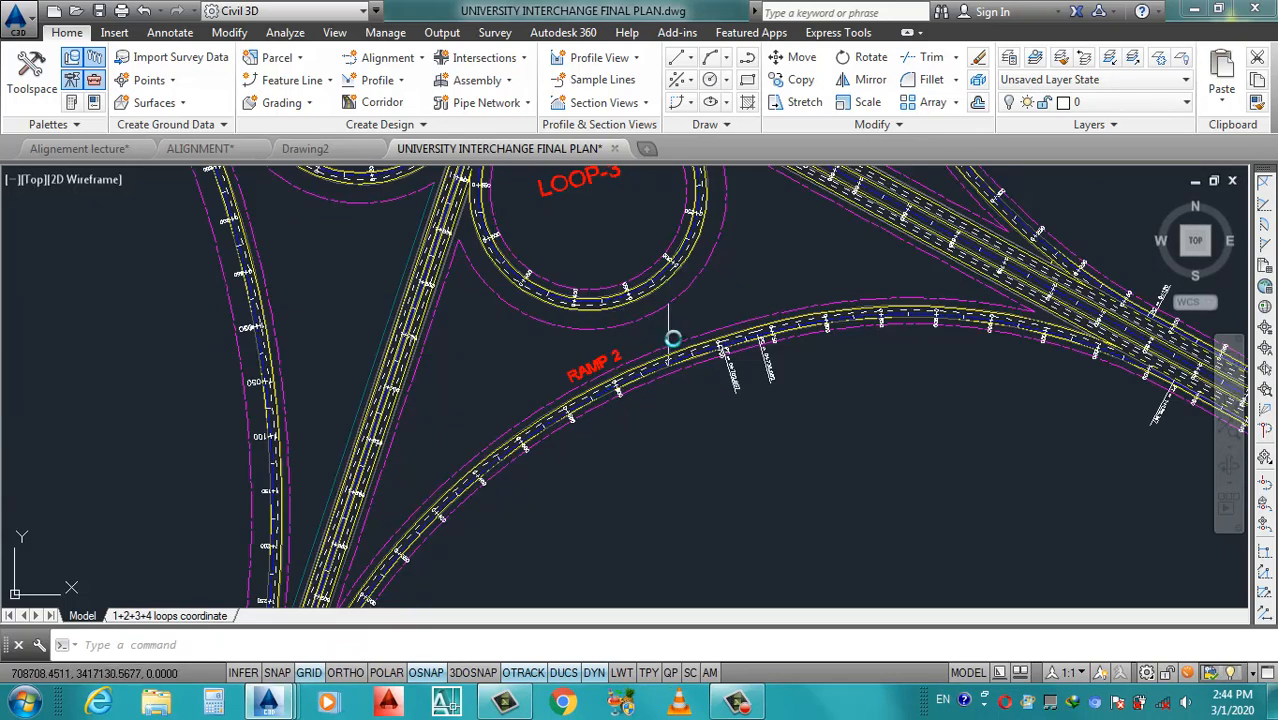
{"action": "scroll", "coordinate": [672, 340], "scroll_direction": "down", "scroll_amount": 5}
{"action": "scroll", "coordinate": [643, 326], "scroll_direction": "up", "scroll_amount": 5}
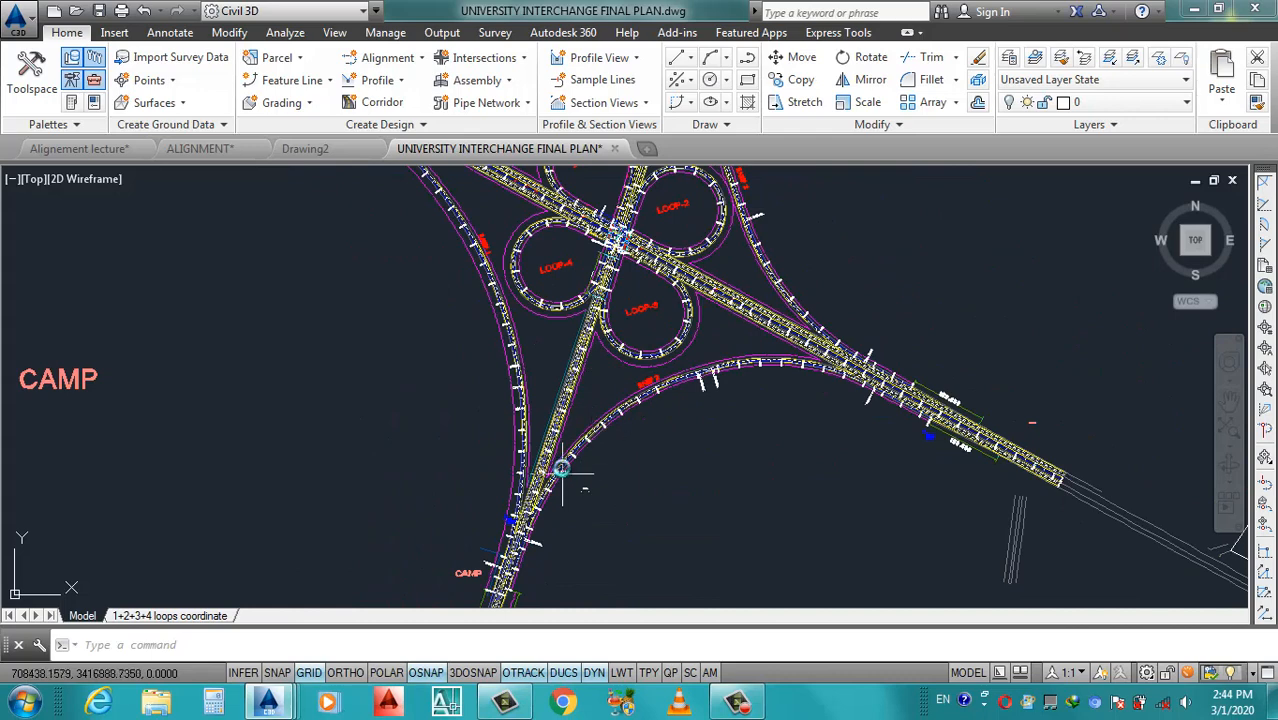
{"action": "scroll", "coordinate": [609, 385], "scroll_direction": "down", "scroll_amount": 4}
{"action": "scroll", "coordinate": [600, 362], "scroll_direction": "up", "scroll_amount": 6}
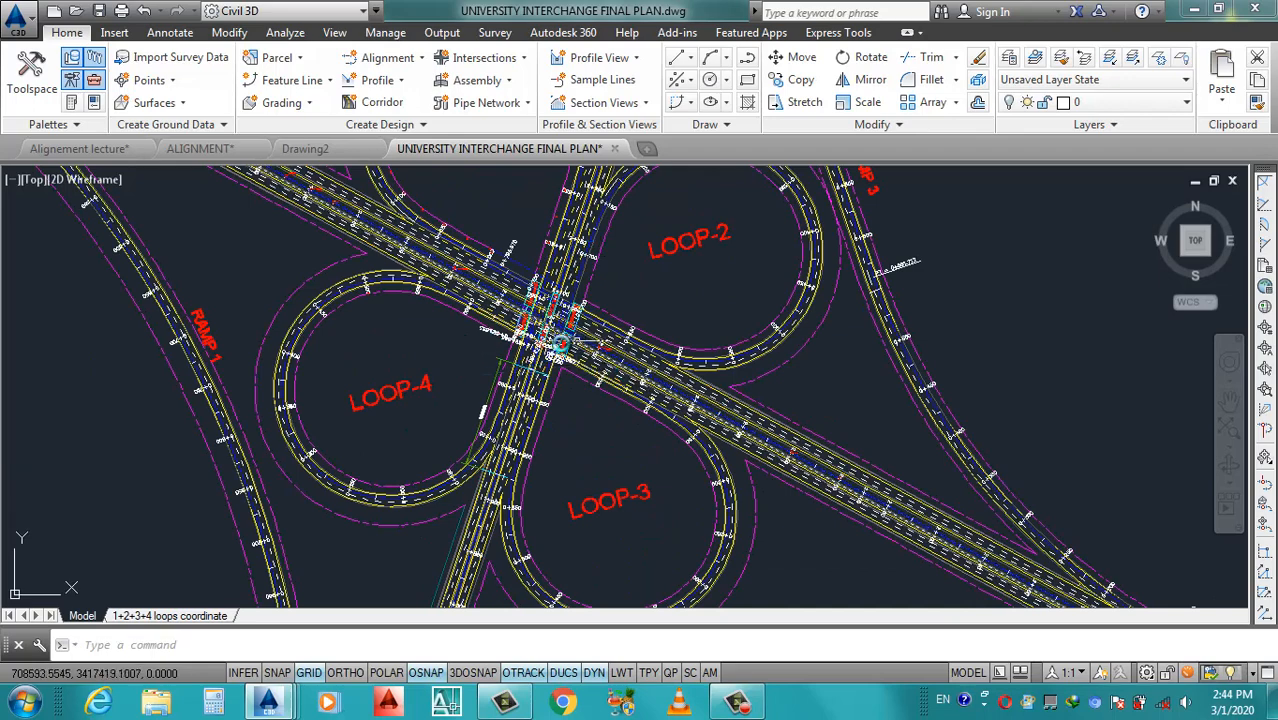
Examine the centre of the interchange where the two roads cross and Loops 2, 3 and 4 connect.
{"action": "scroll", "coordinate": [552, 318], "scroll_direction": "down", "scroll_amount": 2}
{"action": "scroll", "coordinate": [550, 318], "scroll_direction": "down", "scroll_amount": 2}
{"action": "scroll", "coordinate": [552, 330], "scroll_direction": "up", "scroll_amount": 5}
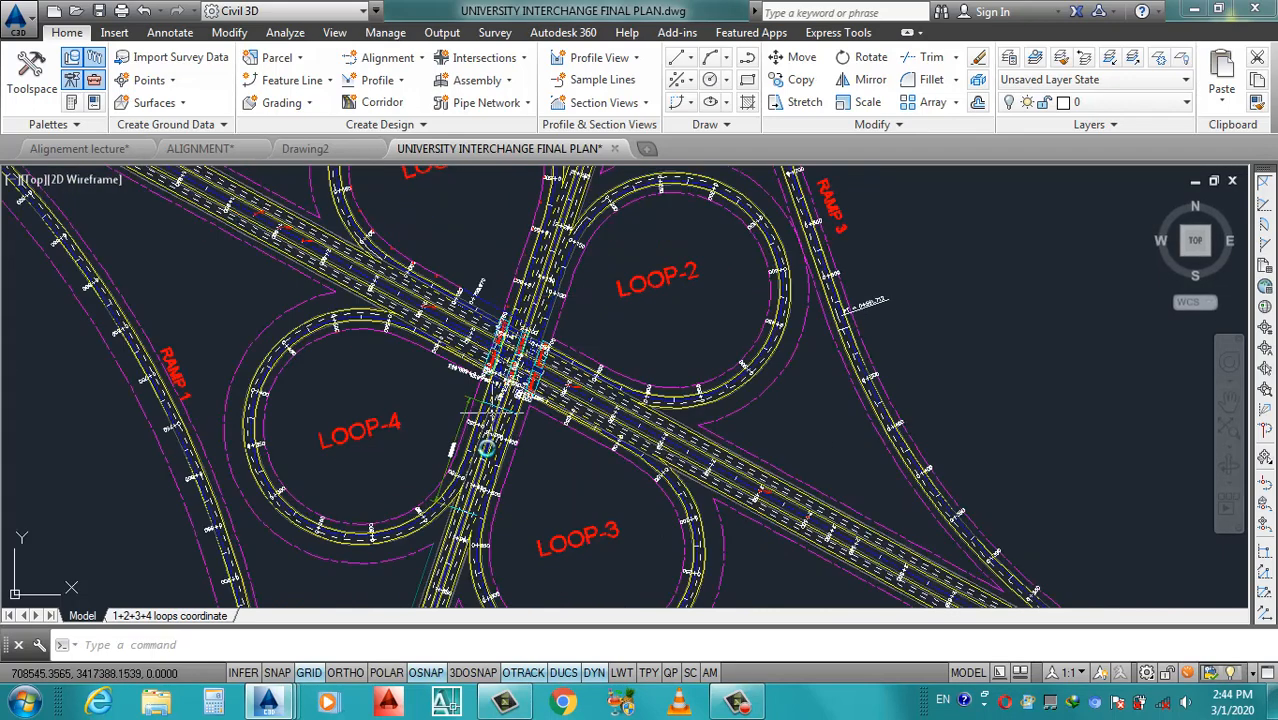
{"action": "scroll", "coordinate": [553, 340], "scroll_direction": "down", "scroll_amount": 6}
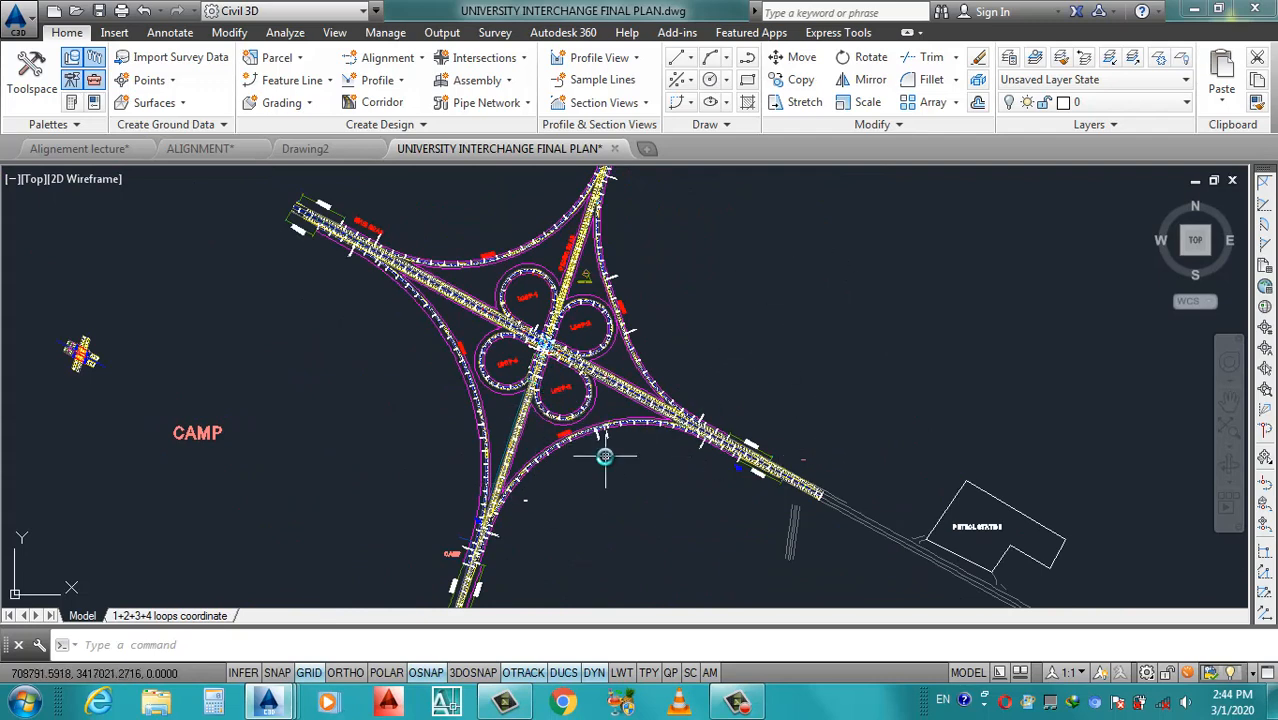
{"action": "scroll", "coordinate": [564, 376], "scroll_direction": "down", "scroll_amount": 3}
{"action": "scroll", "coordinate": [555, 440], "scroll_direction": "up", "scroll_amount": 4}
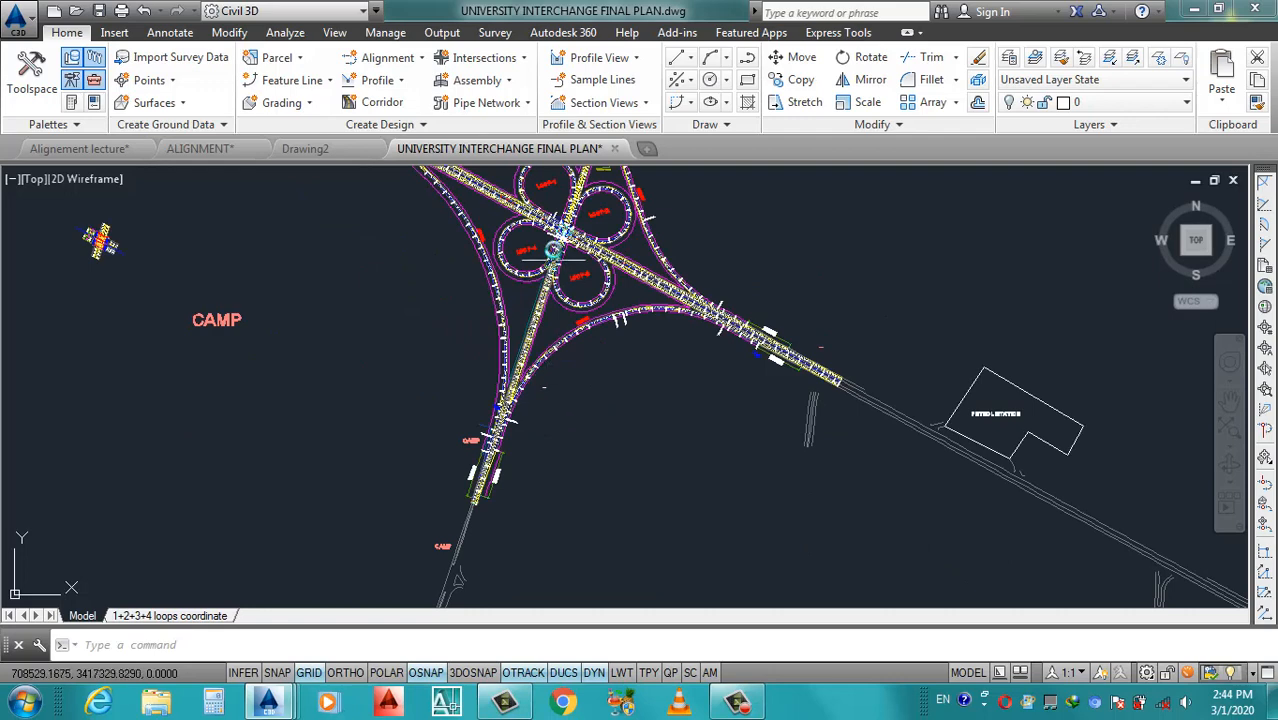
{"action": "scroll", "coordinate": [560, 250], "scroll_direction": "up", "scroll_amount": 5}
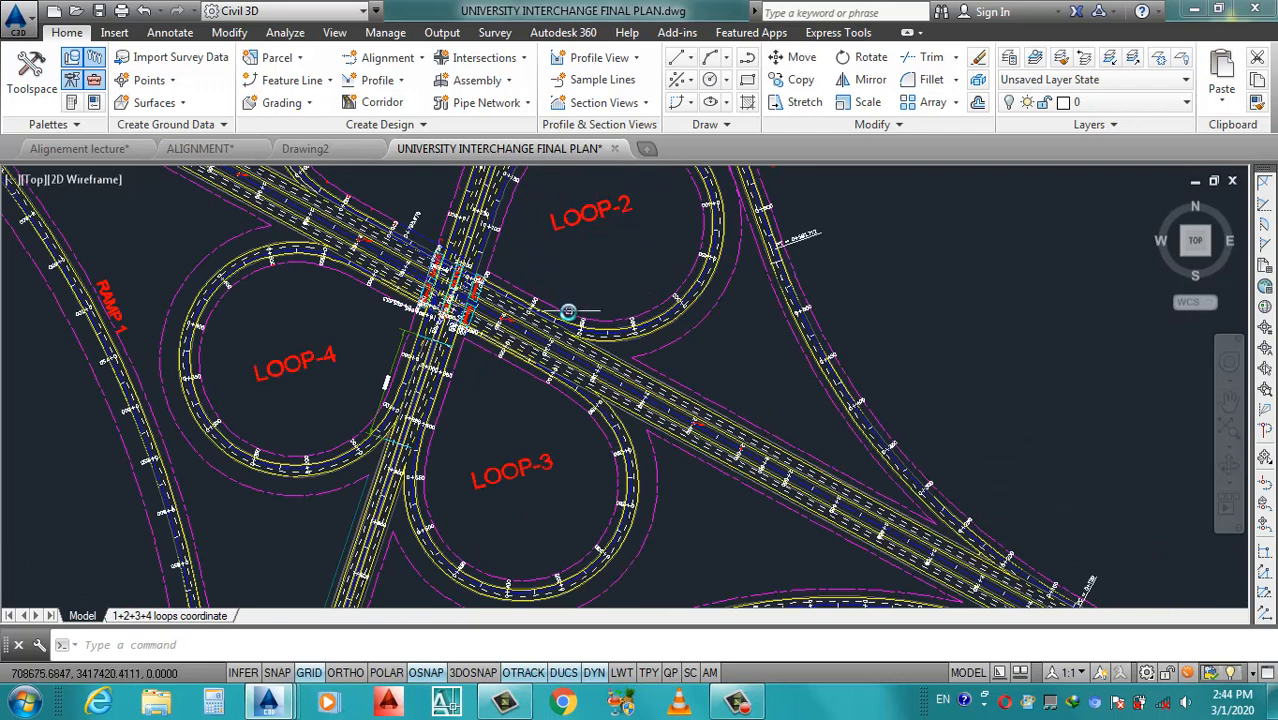
{"action": "scroll", "coordinate": [567, 312], "scroll_direction": "down", "scroll_amount": 5}
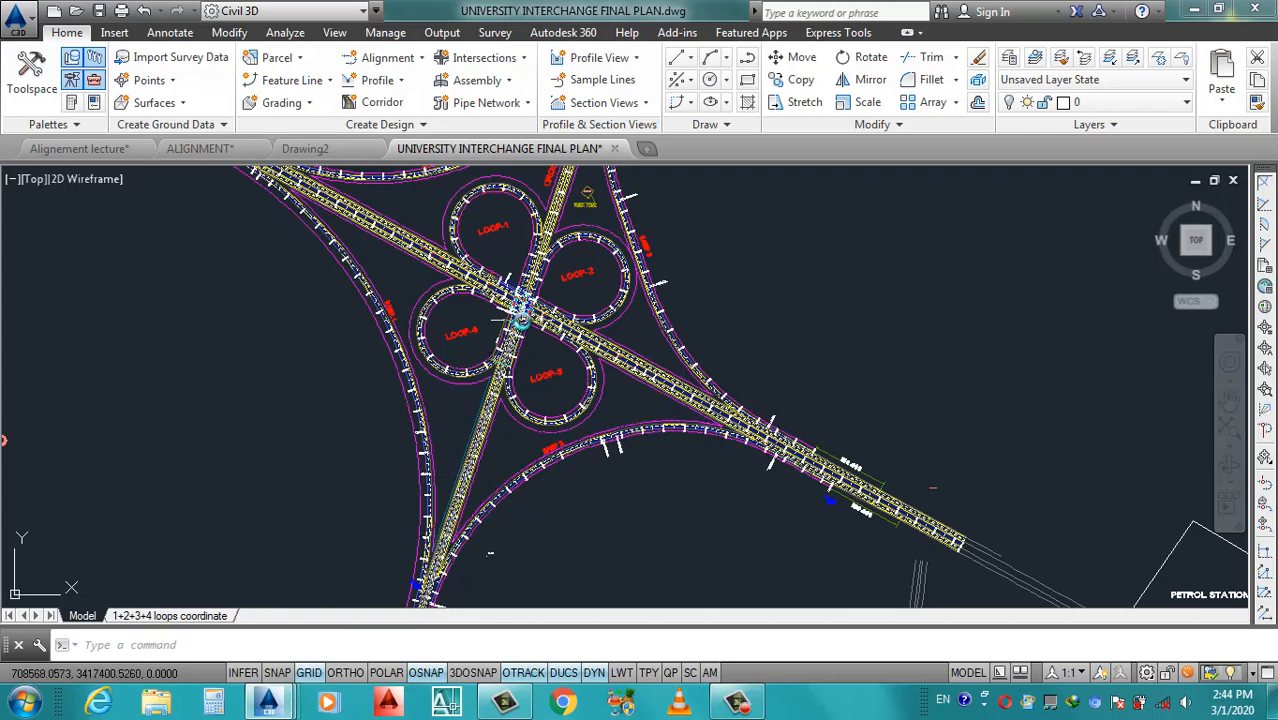
{"action": "scroll", "coordinate": [547, 287], "scroll_direction": "up", "scroll_amount": 5}
{"action": "scroll", "coordinate": [547, 287], "scroll_direction": "down", "scroll_amount": 5}
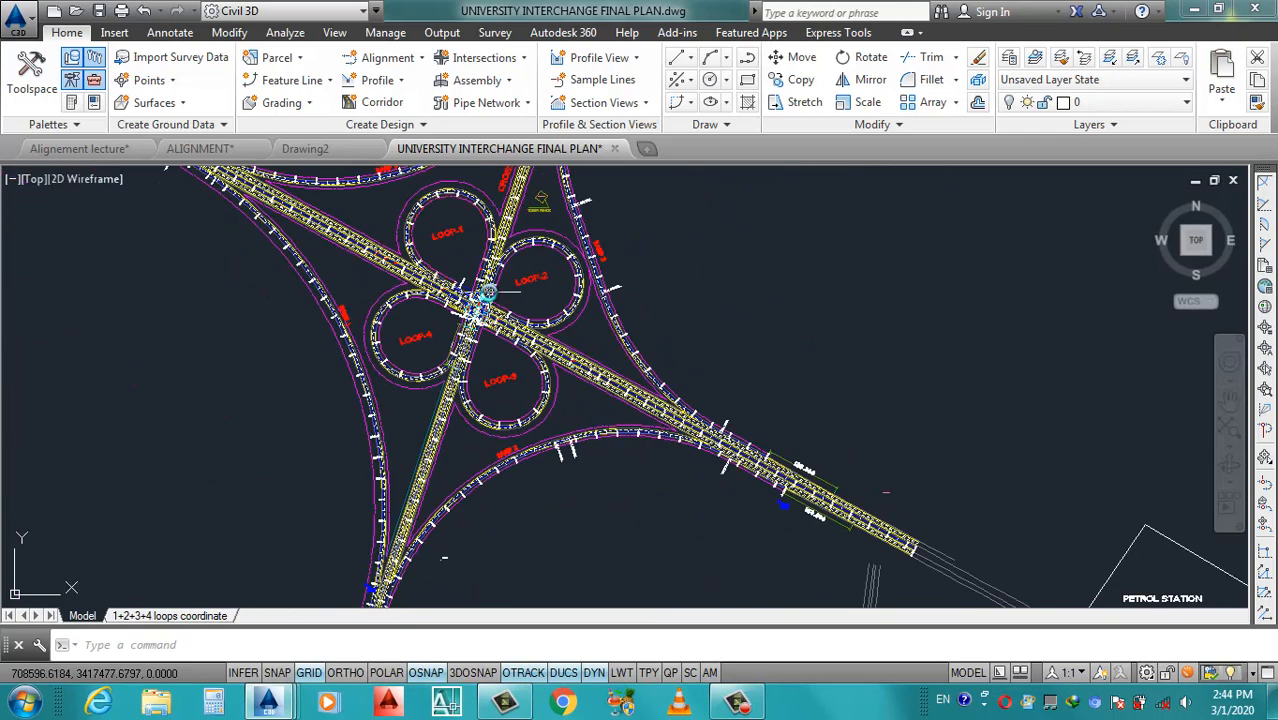
Select the cross road's centreline near station 1+750, close to Ramp 2, and examine it between the carriageways.
{"action": "scroll", "coordinate": [417, 473], "scroll_direction": "up", "scroll_amount": 5}
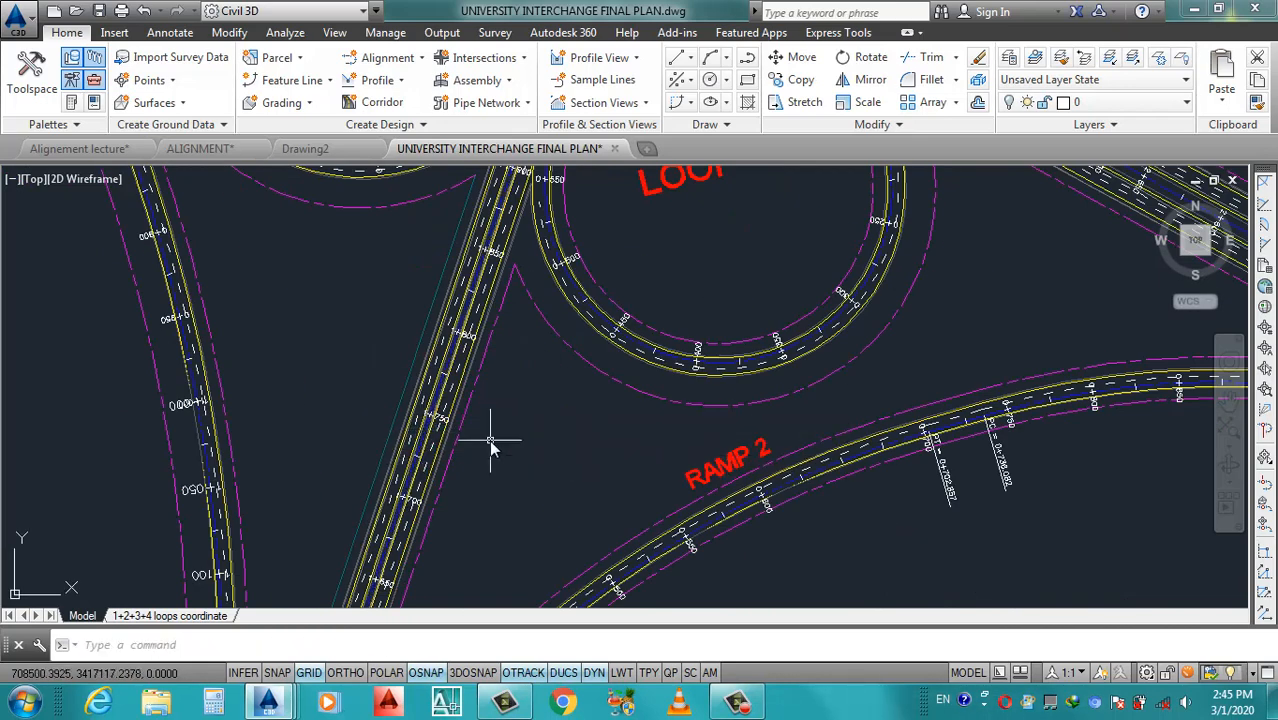
{"action": "scroll", "coordinate": [491, 443], "scroll_direction": "up", "scroll_amount": 8}
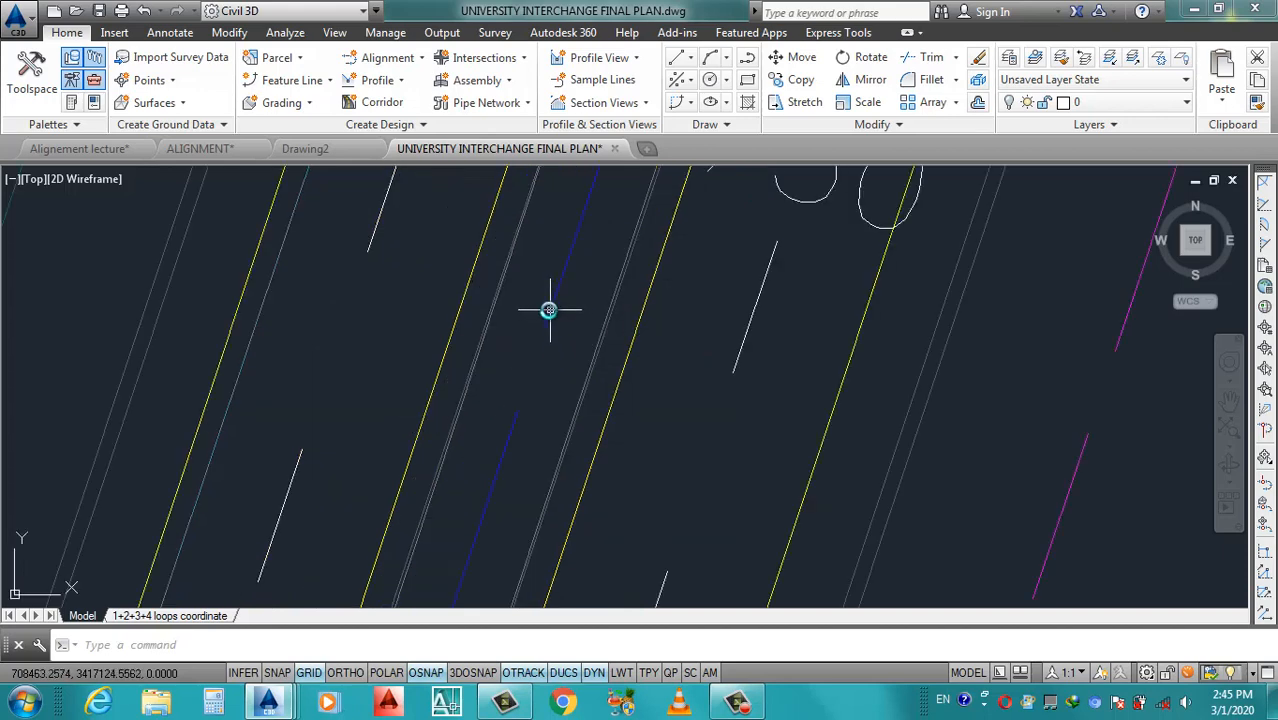
{"action": "scroll", "coordinate": [548, 310], "scroll_direction": "down", "scroll_amount": 5}
{"action": "scroll", "coordinate": [537, 347], "scroll_direction": "up", "scroll_amount": 5}
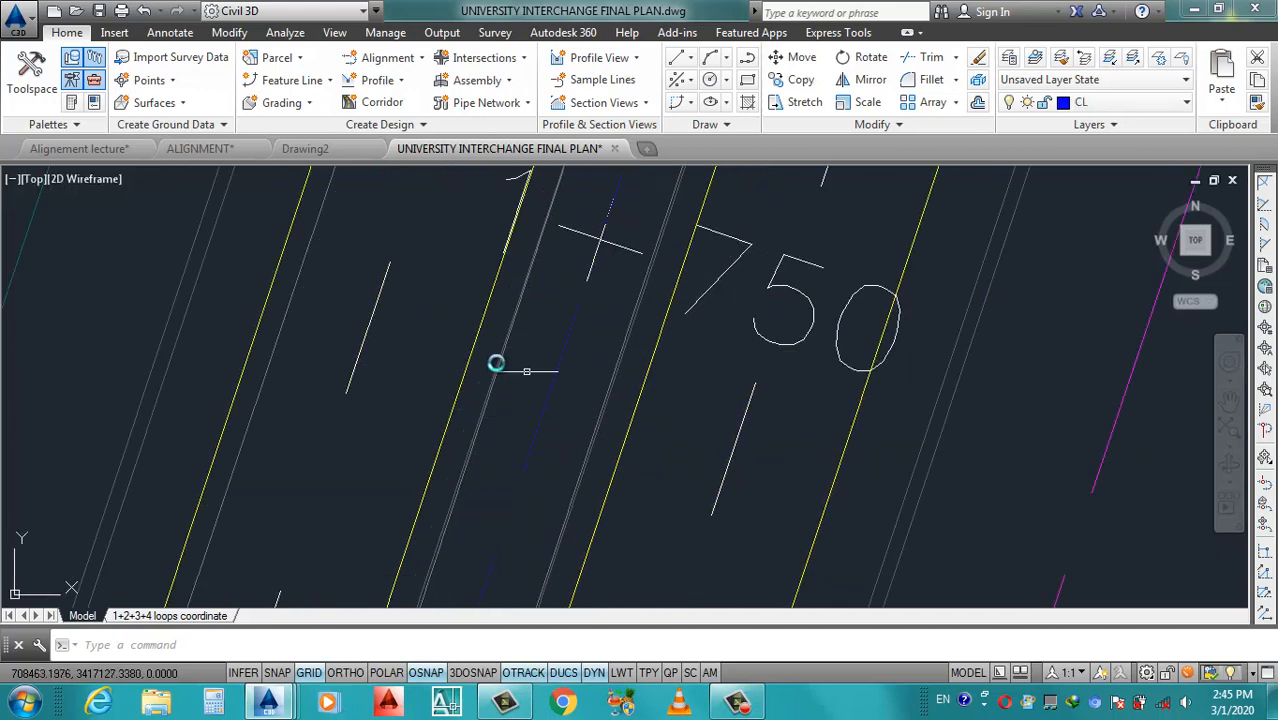
{"action": "scroll", "coordinate": [533, 437], "scroll_direction": "down", "scroll_amount": 2}
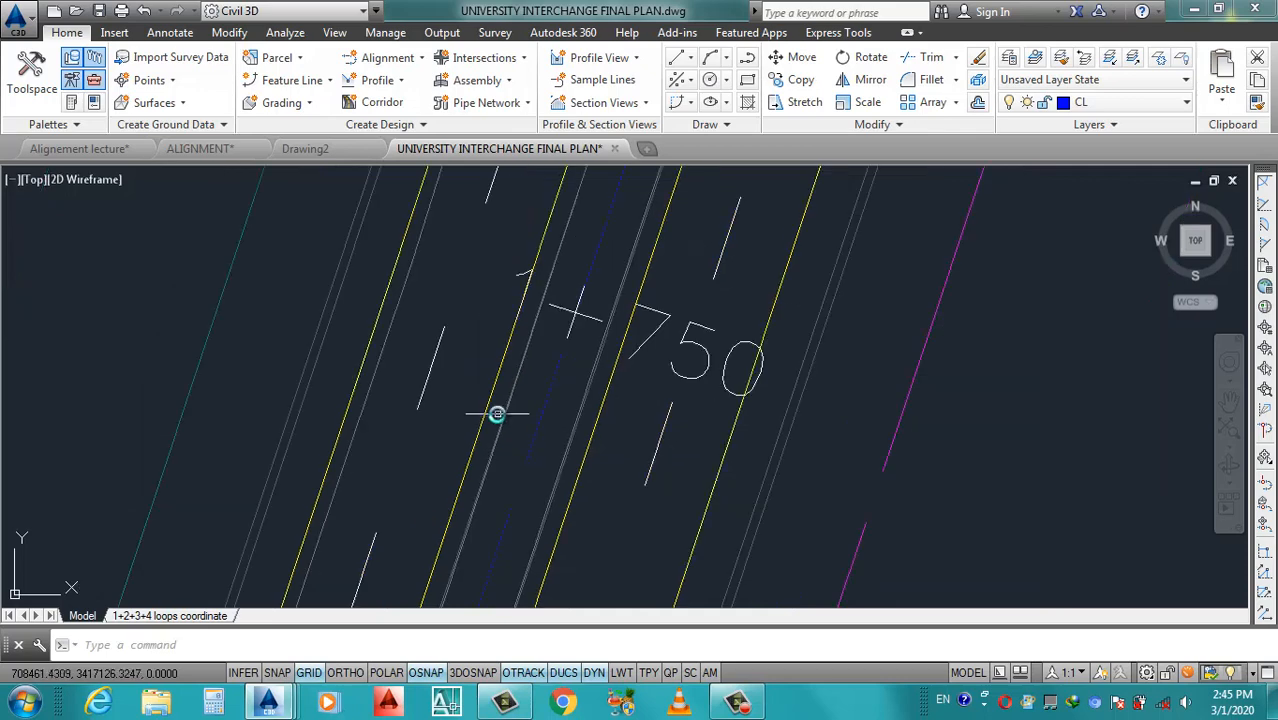
{"action": "scroll", "coordinate": [485, 407], "scroll_direction": "up", "scroll_amount": 2}
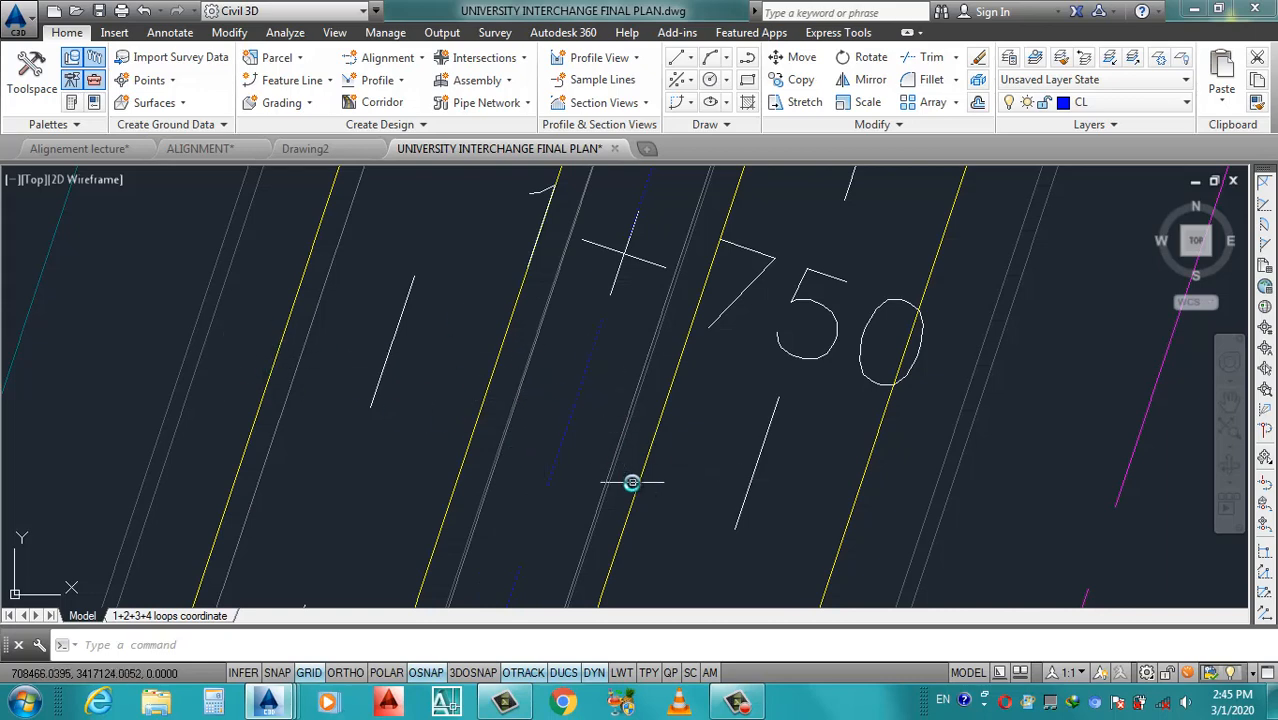
Follow the cross road's stationing past Loop-3 and Loop-1, and examine the other main road's centreline near Ramp 4.
{"action": "scroll", "coordinate": [620, 480], "scroll_direction": "down", "scroll_amount": 5}
{"action": "scroll", "coordinate": [669, 329], "scroll_direction": "down", "scroll_amount": 6}
{"action": "scroll", "coordinate": [688, 166], "scroll_direction": "up", "scroll_amount": 4}
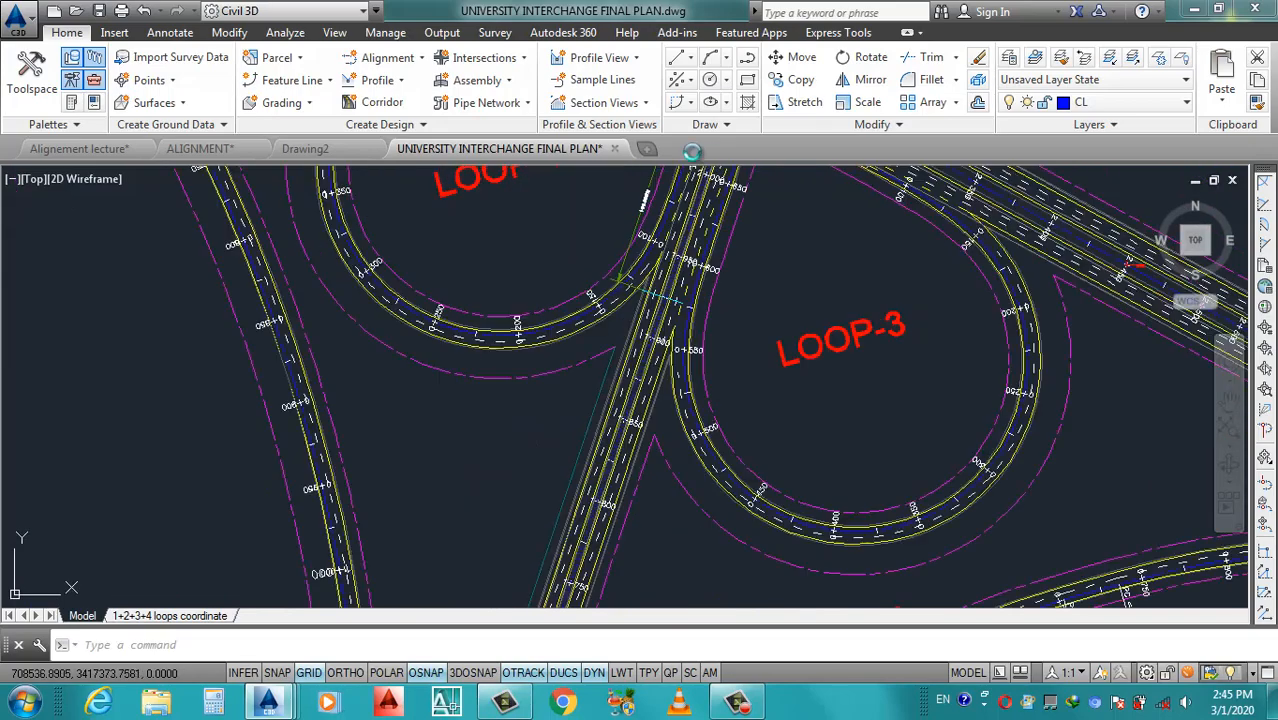
{"action": "scroll", "coordinate": [559, 550], "scroll_direction": "down", "scroll_amount": 4}
{"action": "scroll", "coordinate": [595, 463], "scroll_direction": "down", "scroll_amount": 3}
{"action": "scroll", "coordinate": [680, 237], "scroll_direction": "up", "scroll_amount": 6}
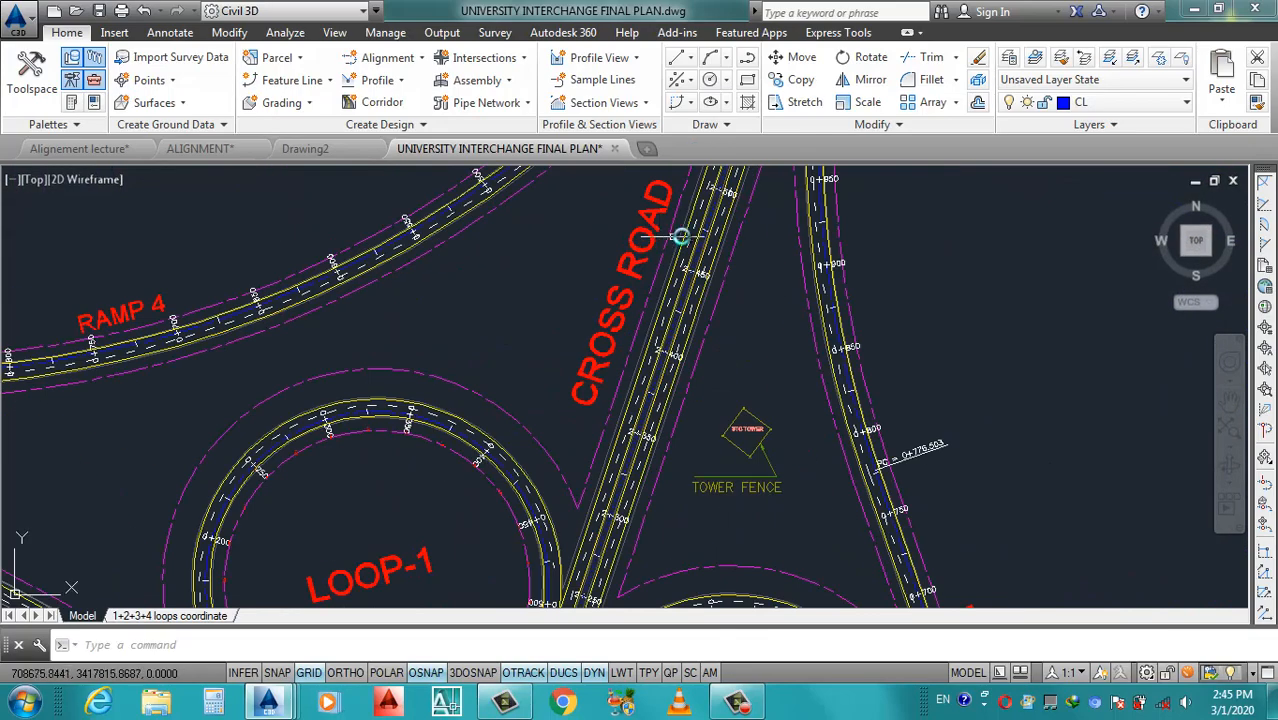
{"action": "scroll", "coordinate": [680, 312], "scroll_direction": "down", "scroll_amount": 4}
{"action": "scroll", "coordinate": [408, 314], "scroll_direction": "up", "scroll_amount": 5}
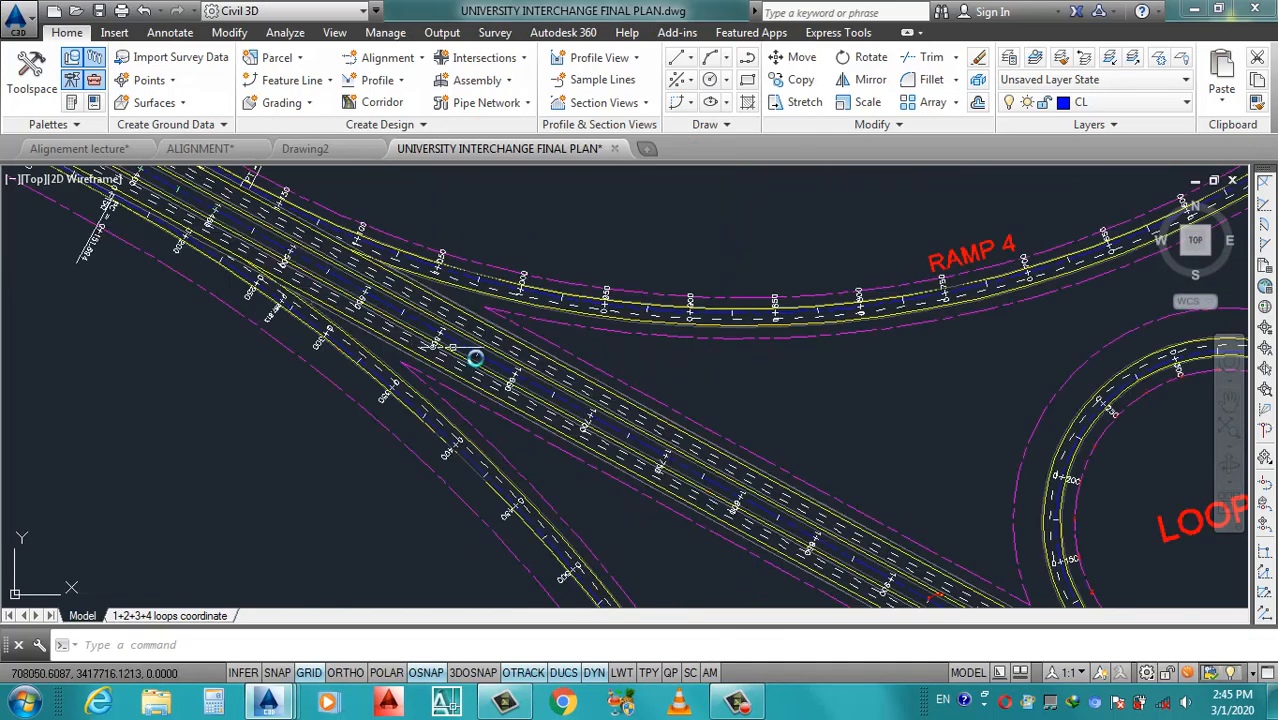
Select the main road's centreline near station 1+750 and examine where Ramp 2 separates from the cross road.
{"action": "scroll", "coordinate": [677, 479], "scroll_direction": "up", "scroll_amount": 5}
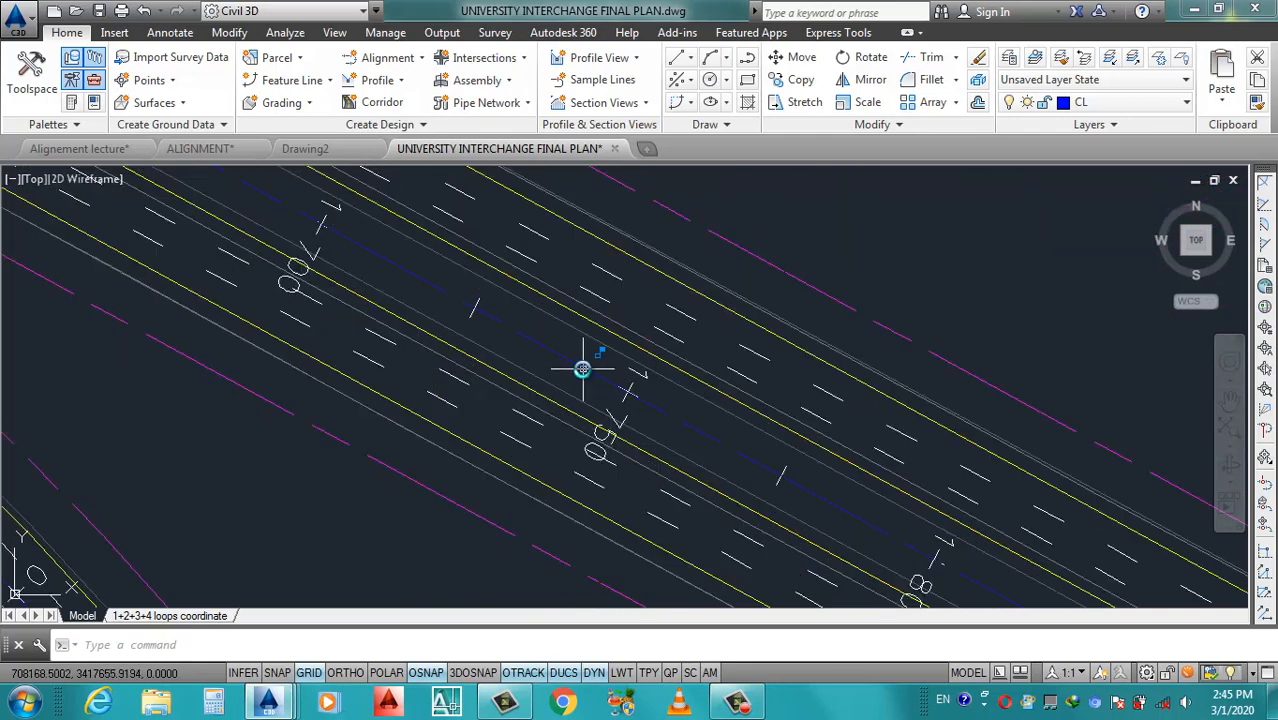
{"action": "scroll", "coordinate": [582, 369], "scroll_direction": "down", "scroll_amount": 10}
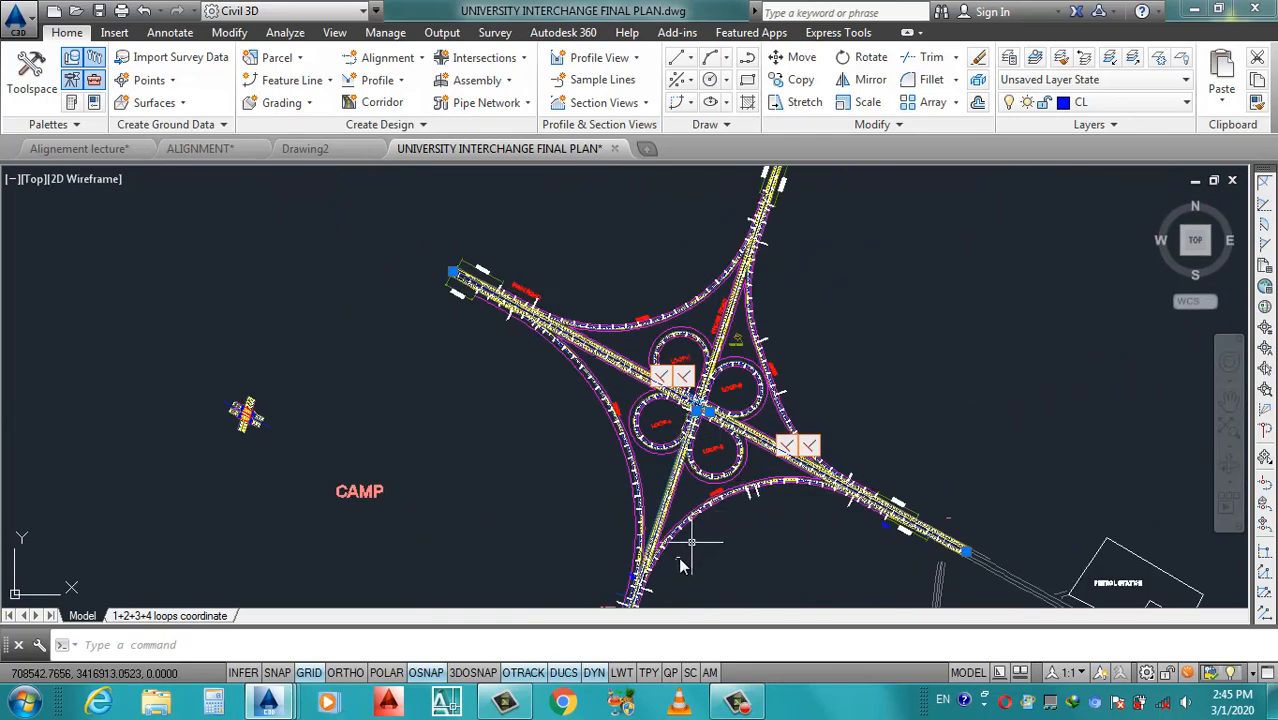
{"action": "scroll", "coordinate": [680, 563], "scroll_direction": "up", "scroll_amount": 8}
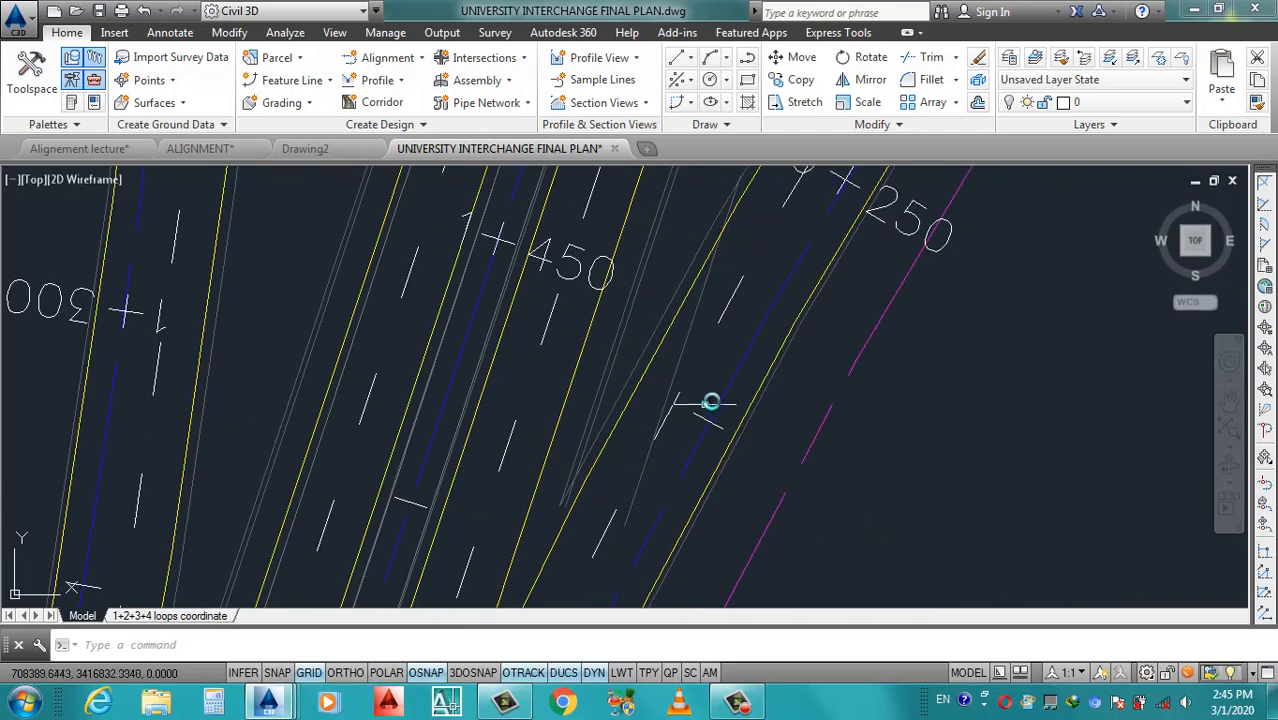
{"action": "scroll", "coordinate": [716, 399], "scroll_direction": "down", "scroll_amount": 6}
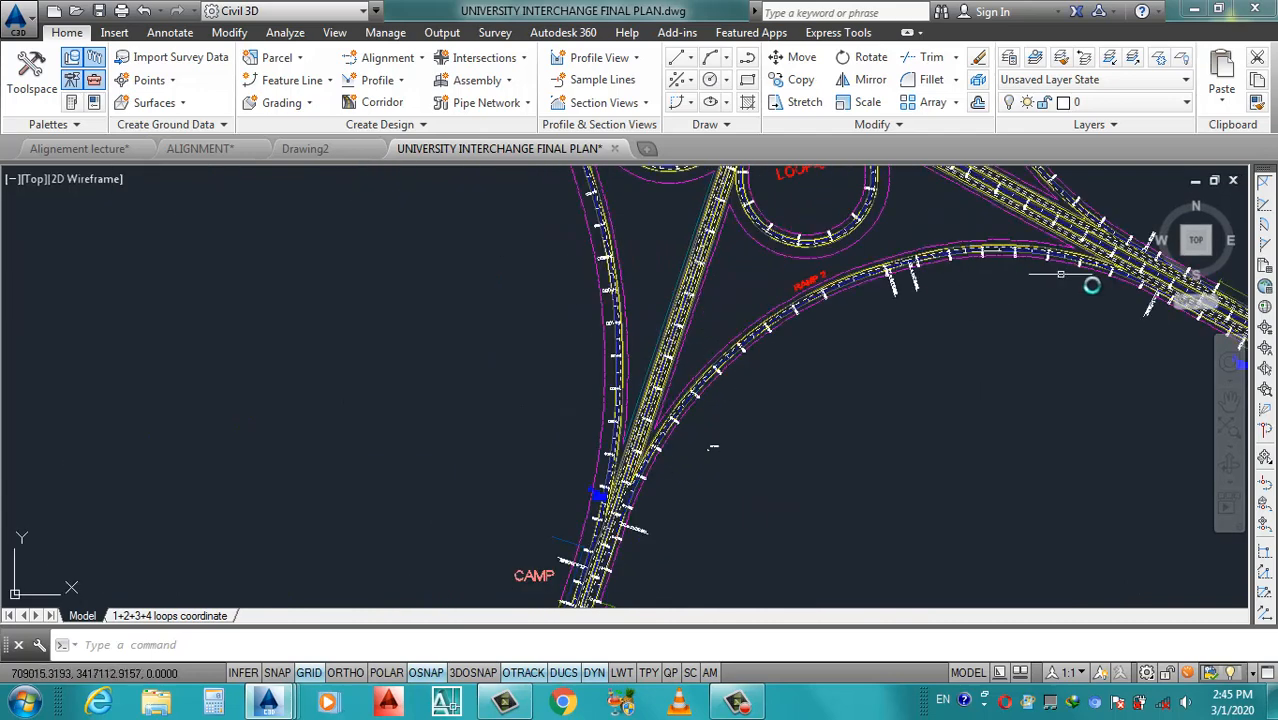
Select Ramp 2's centreline near station 0+300 and examine it up to station 0+400.
{"action": "scroll", "coordinate": [781, 457], "scroll_direction": "up", "scroll_amount": 6}
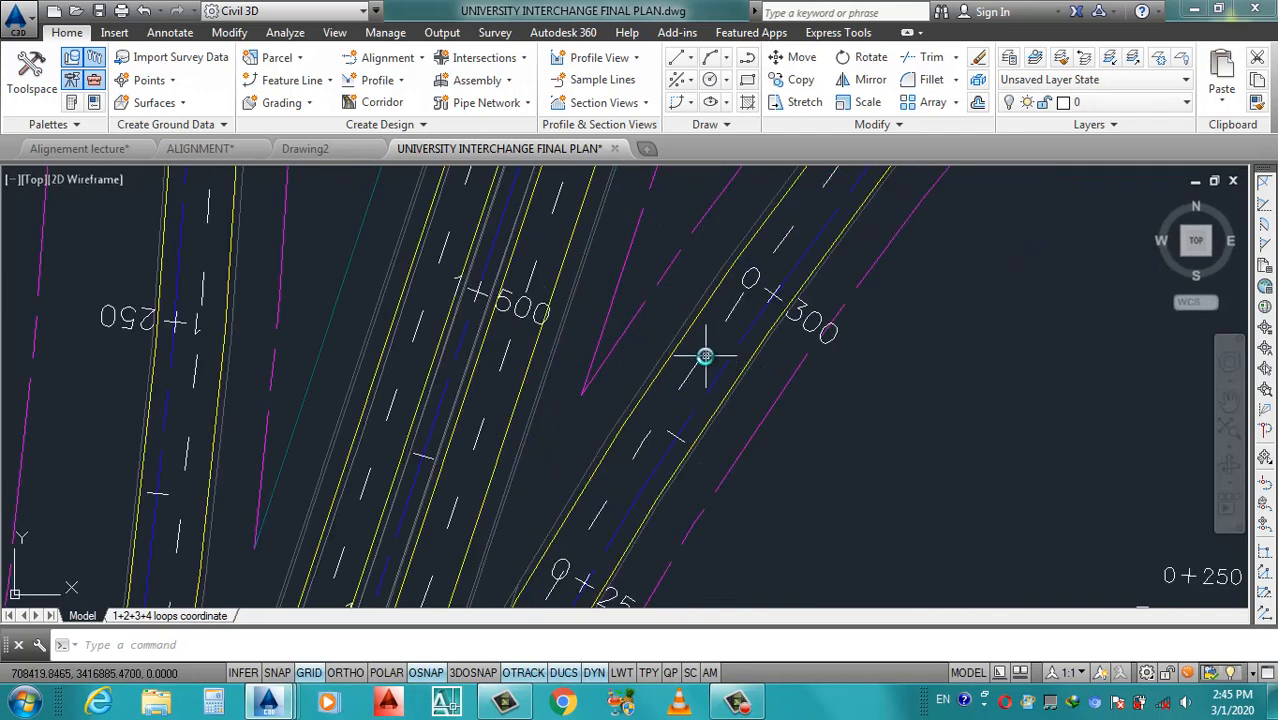
{"action": "scroll", "coordinate": [729, 380], "scroll_direction": "up", "scroll_amount": 4}
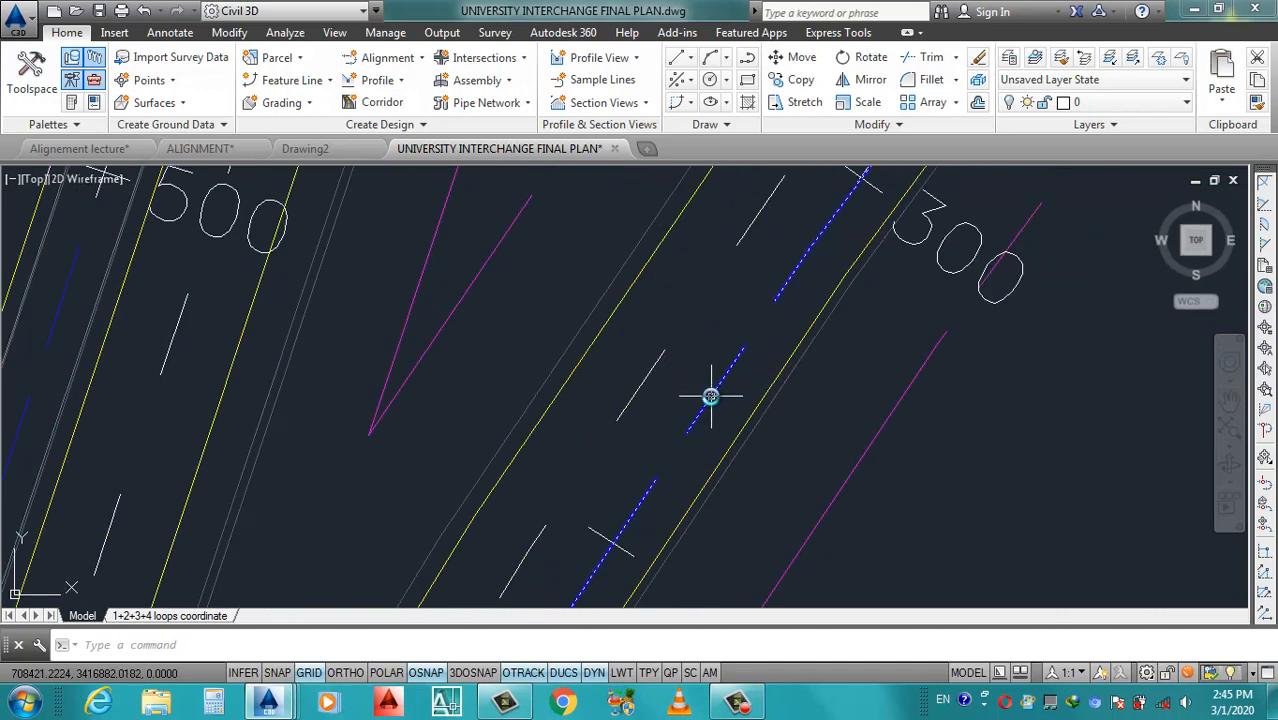
{"action": "scroll", "coordinate": [713, 371], "scroll_direction": "down", "scroll_amount": 2}
{"action": "scroll", "coordinate": [790, 277], "scroll_direction": "up", "scroll_amount": 3}
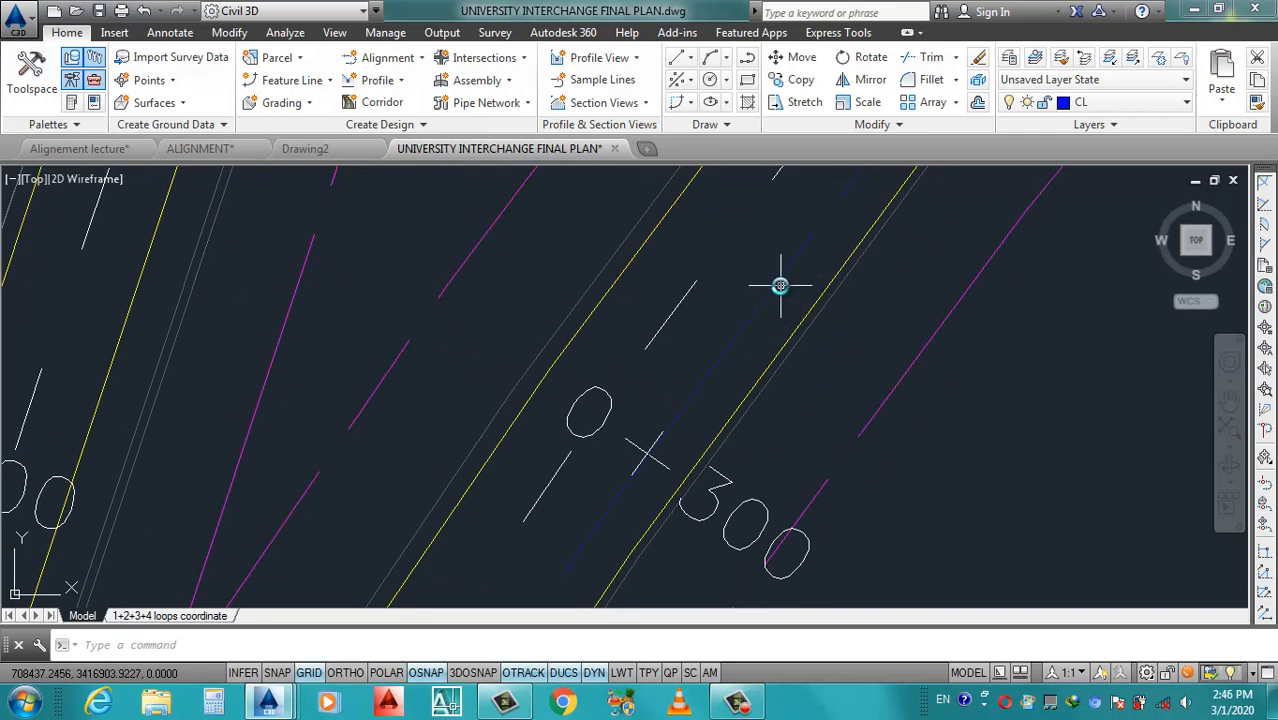
{"action": "scroll", "coordinate": [622, 422], "scroll_direction": "down", "scroll_amount": 2}
{"action": "scroll", "coordinate": [625, 420], "scroll_direction": "down", "scroll_amount": 2}
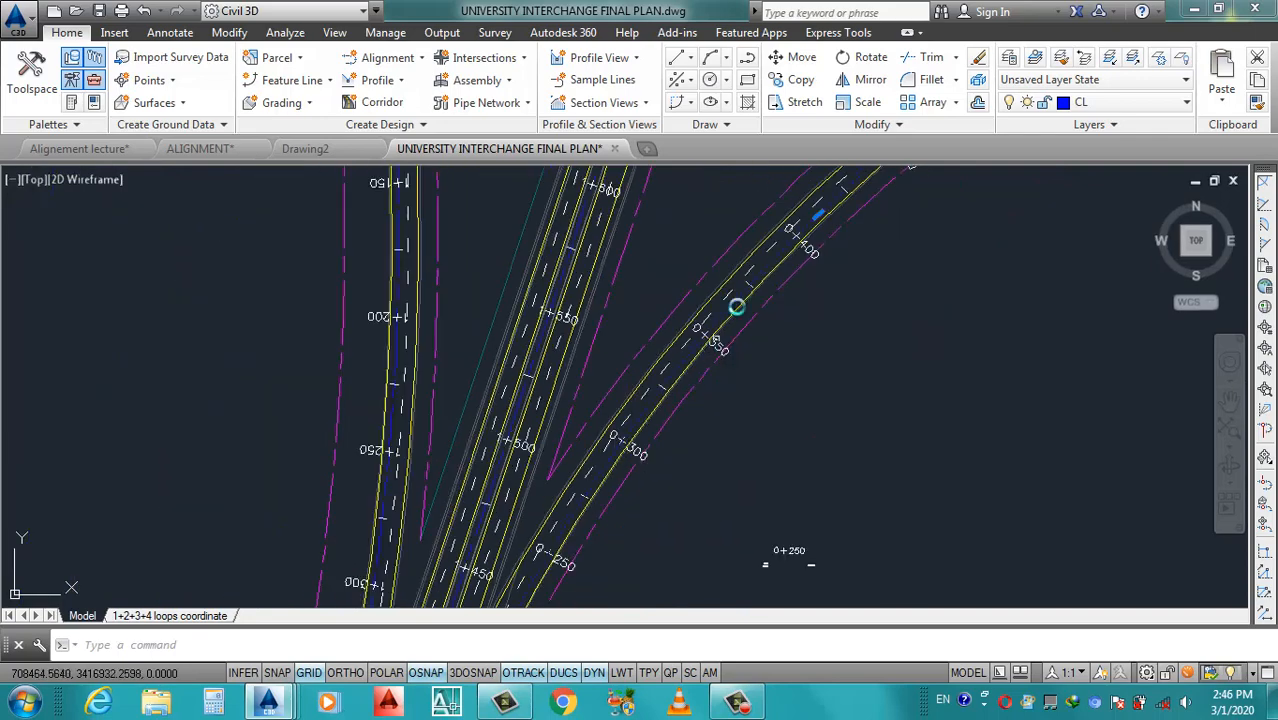
{"action": "scroll", "coordinate": [796, 234], "scroll_direction": "up", "scroll_amount": 2}
{"action": "left_click", "coordinate": [729, 246]}
{"action": "scroll", "coordinate": [729, 246], "scroll_direction": "up", "scroll_amount": 2}
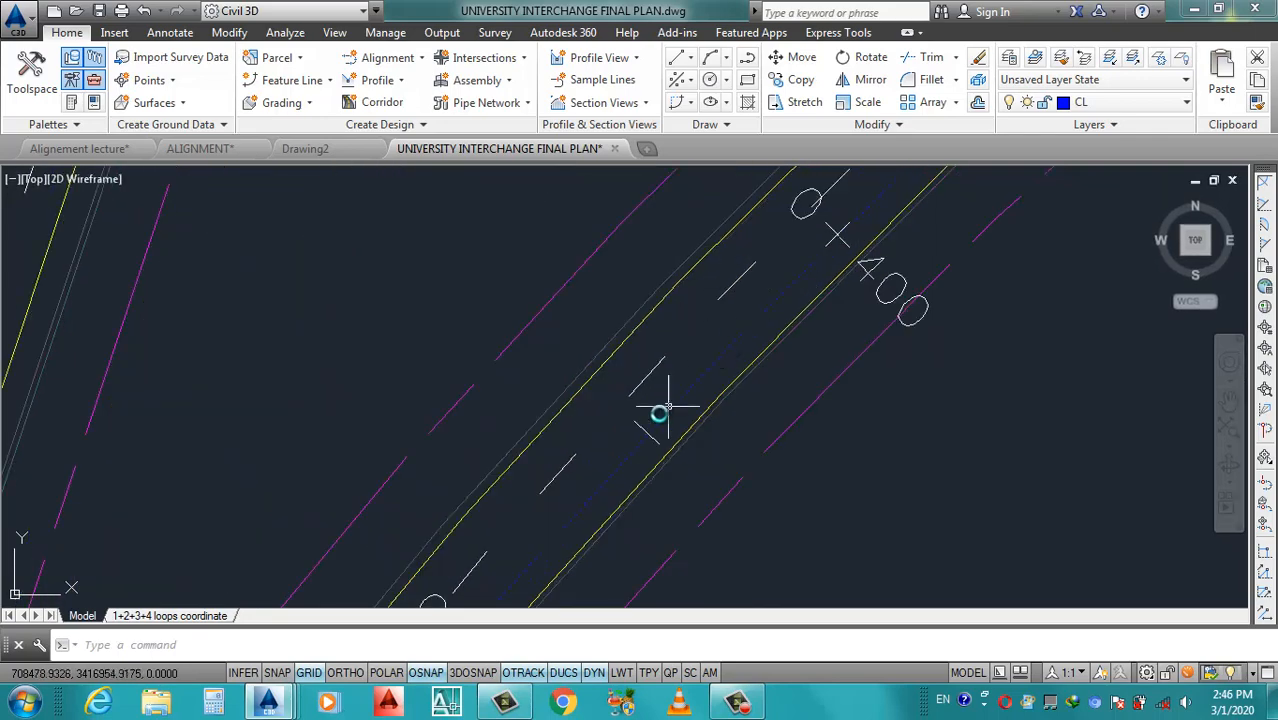
Follow Ramp 2's centreline along its curve past station 0+900 to where it joins the main road.
{"action": "scroll", "coordinate": [664, 410], "scroll_direction": "down", "scroll_amount": 4}
{"action": "scroll", "coordinate": [622, 445], "scroll_direction": "down", "scroll_amount": 8}
{"action": "scroll", "coordinate": [818, 365], "scroll_direction": "up", "scroll_amount": 6}
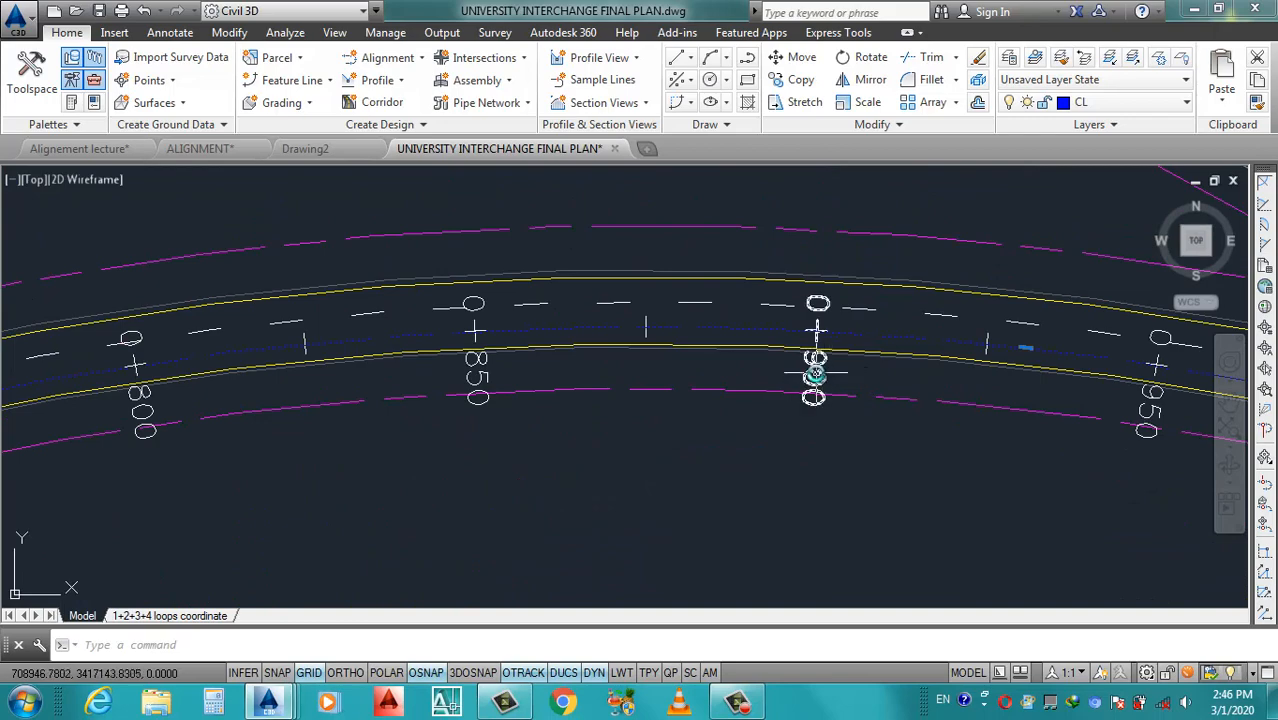
{"action": "scroll", "coordinate": [750, 366], "scroll_direction": "down", "scroll_amount": 5}
{"action": "scroll", "coordinate": [770, 461], "scroll_direction": "down", "scroll_amount": 3}
{"action": "scroll", "coordinate": [770, 461], "scroll_direction": "down", "scroll_amount": 5}
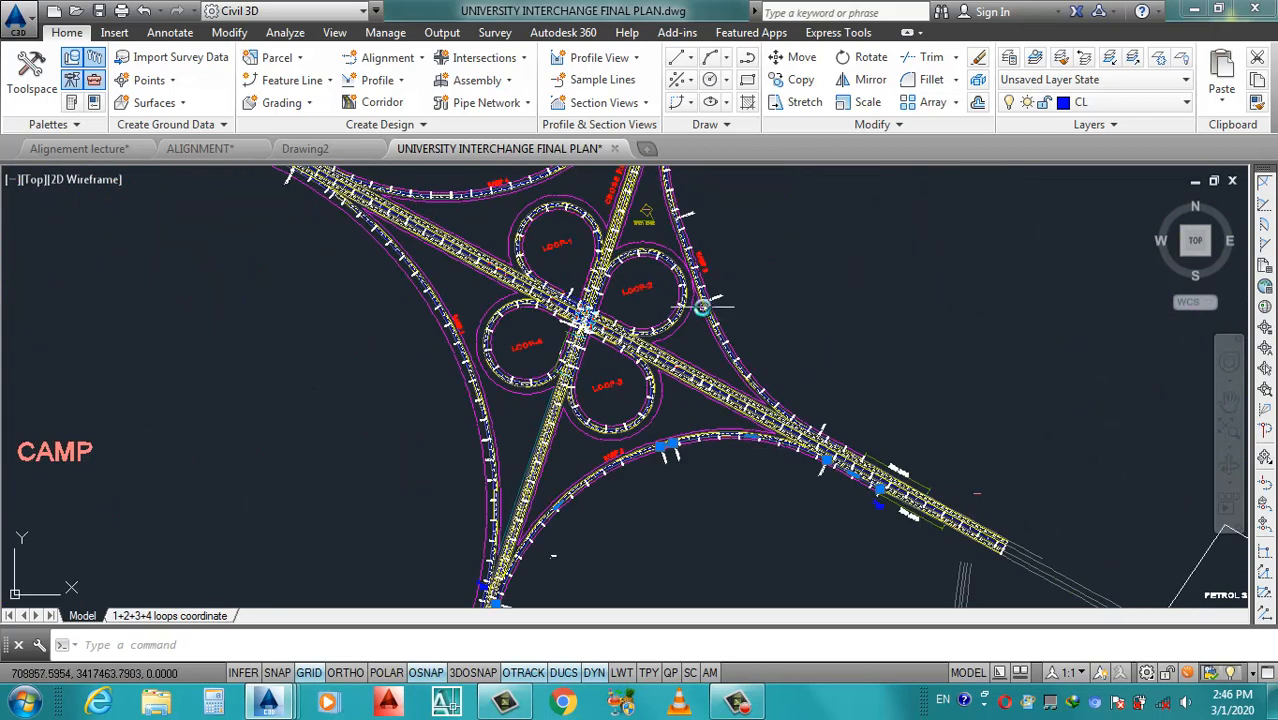
Select Ramp 3's centreline near station 0+450 and examine its extent beside Loop-2.
{"action": "scroll", "coordinate": [787, 462], "scroll_direction": "up", "scroll_amount": 10}
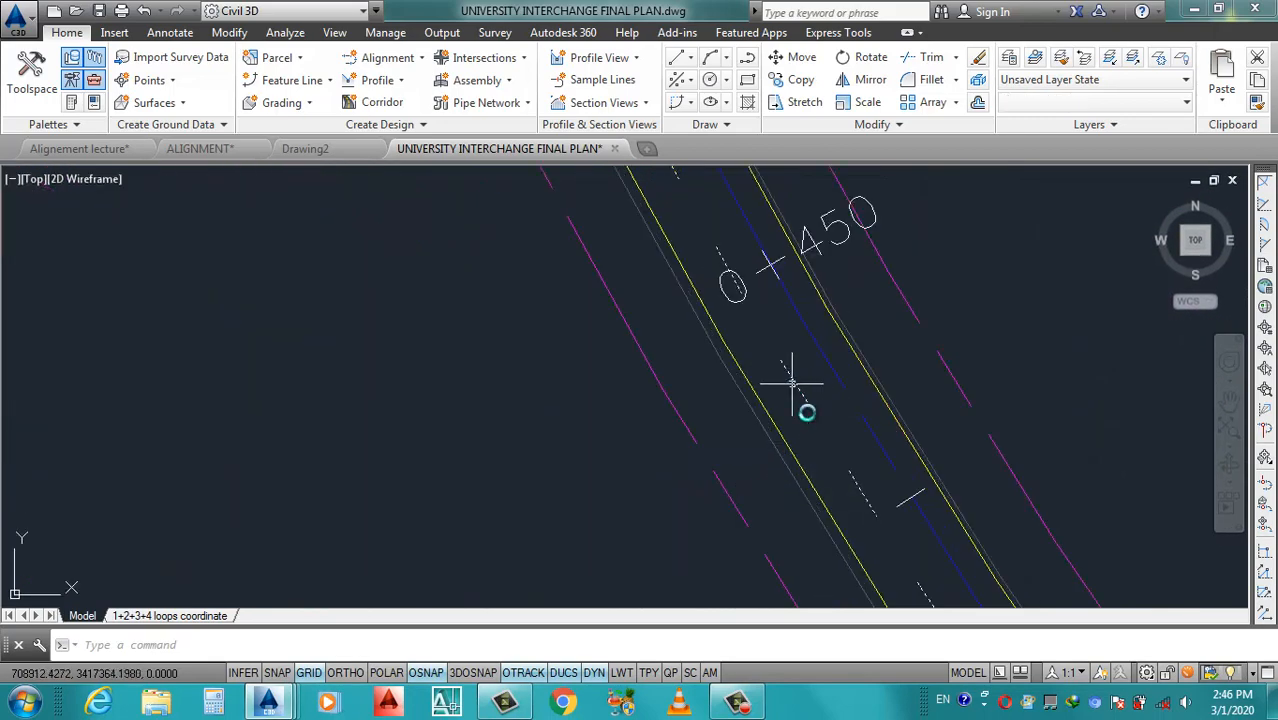
{"action": "scroll", "coordinate": [822, 419], "scroll_direction": "down", "scroll_amount": 3}
{"action": "scroll", "coordinate": [822, 419], "scroll_direction": "up", "scroll_amount": 3}
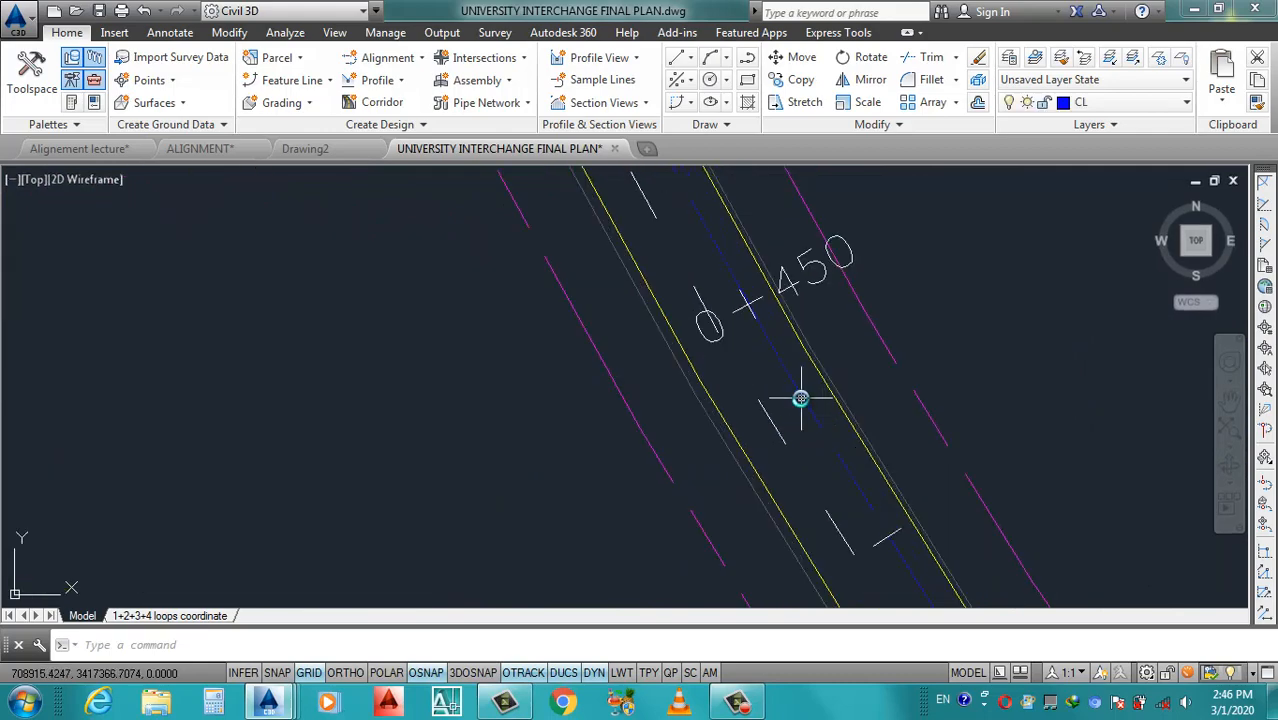
{"action": "scroll", "coordinate": [800, 398], "scroll_direction": "down", "scroll_amount": 8}
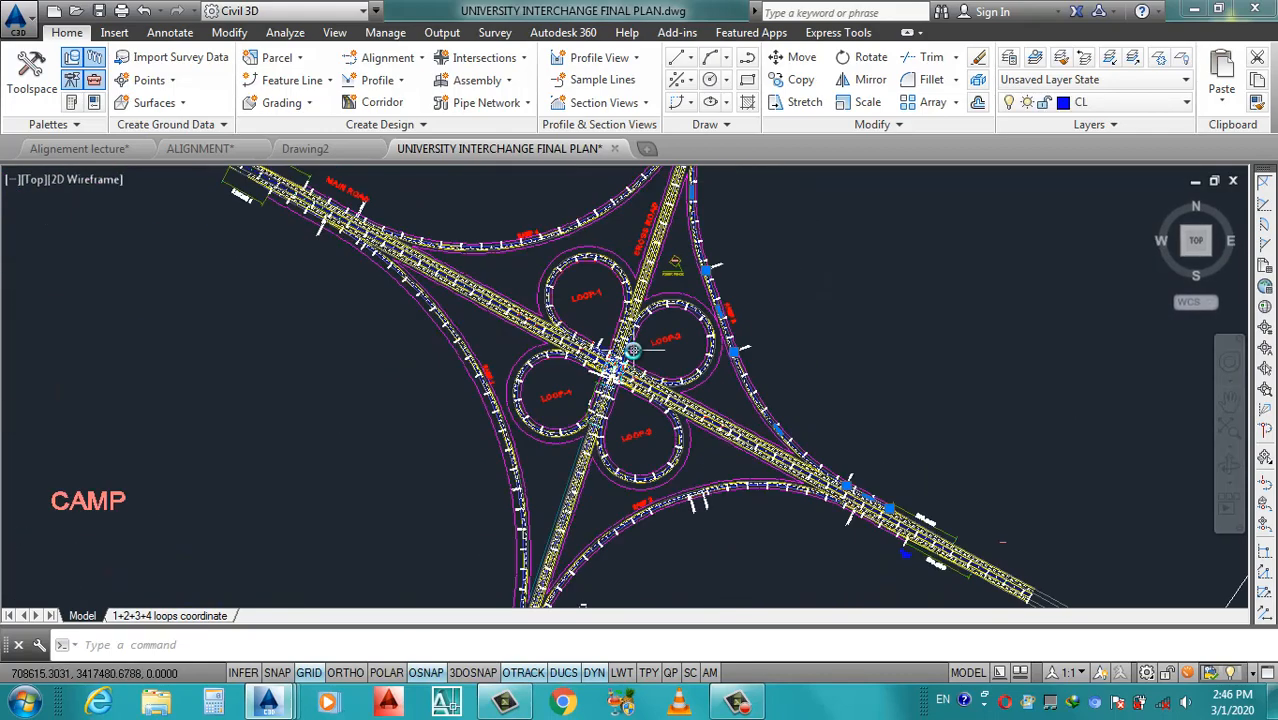
Examine the bridge area where the main road and cross road meet between Loop-2 and Loop-4.
{"action": "scroll", "coordinate": [633, 350], "scroll_direction": "up", "scroll_amount": 3}
{"action": "scroll", "coordinate": [639, 342], "scroll_direction": "up", "scroll_amount": 2}
{"action": "scroll", "coordinate": [541, 393], "scroll_direction": "up", "scroll_amount": 3}
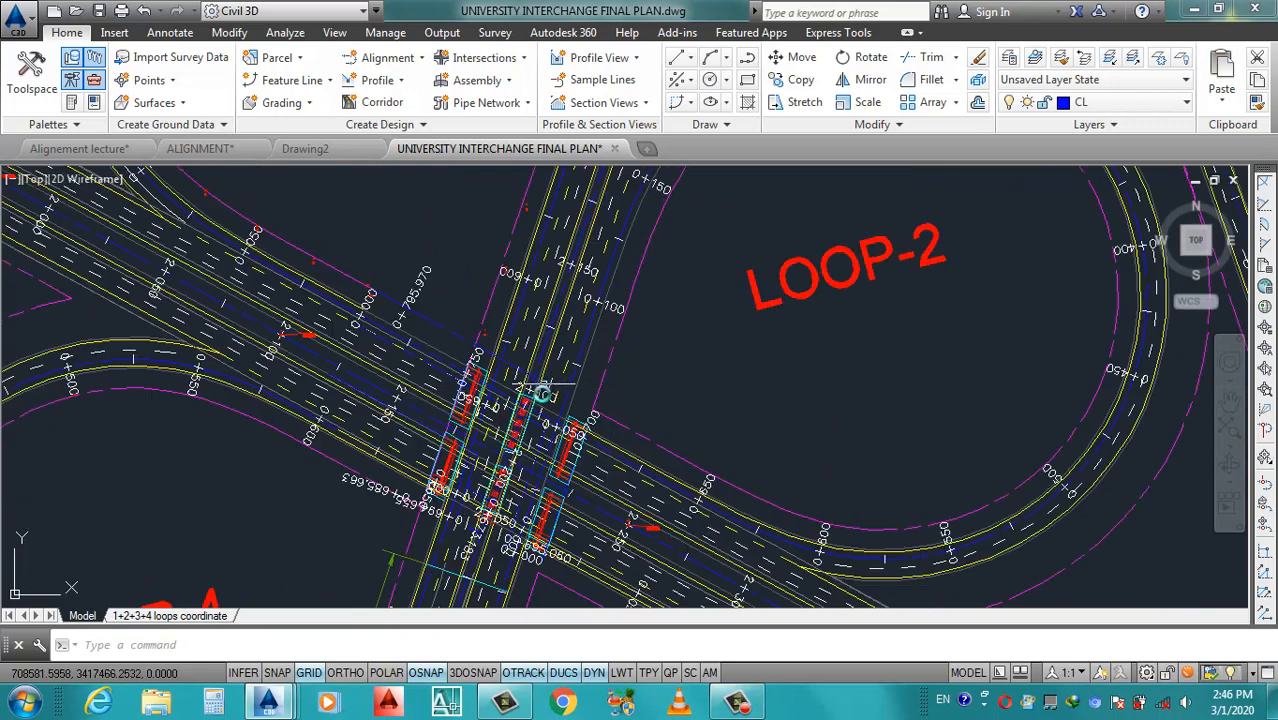
{"action": "scroll", "coordinate": [541, 393], "scroll_direction": "down", "scroll_amount": 3}
{"action": "scroll", "coordinate": [541, 393], "scroll_direction": "up", "scroll_amount": 2}
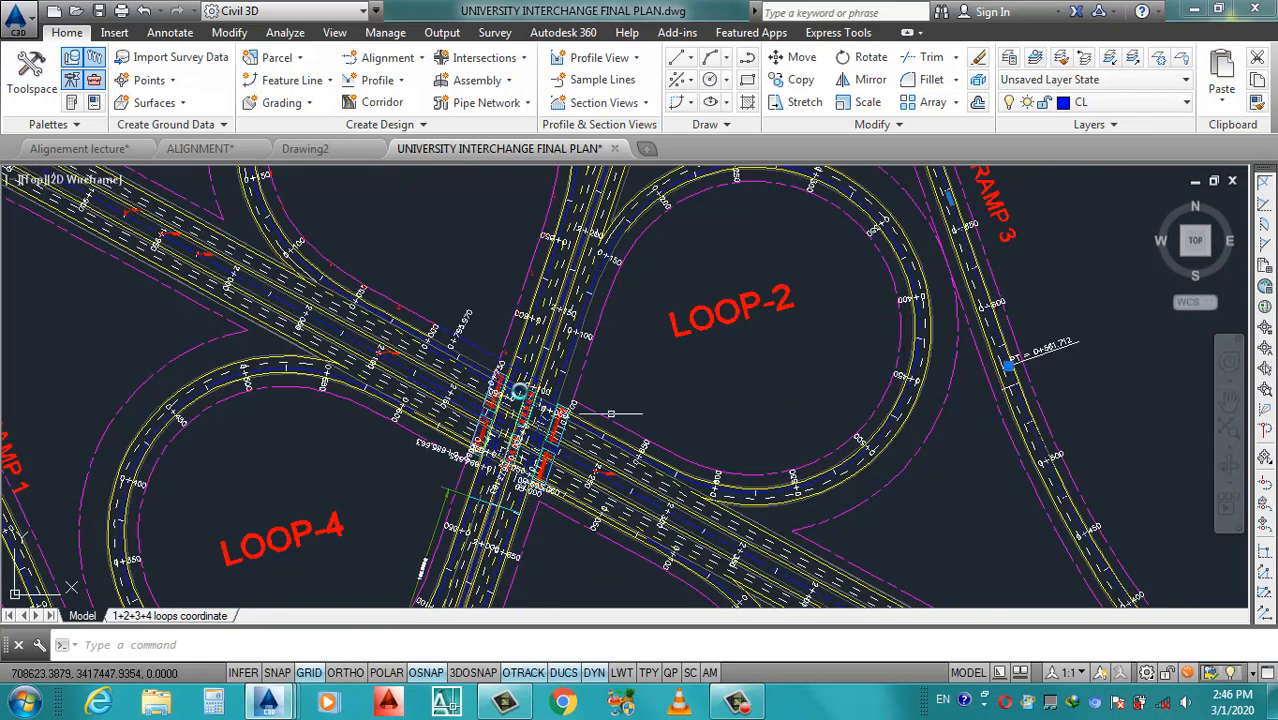
{"action": "scroll", "coordinate": [531, 454], "scroll_direction": "up", "scroll_amount": 2}
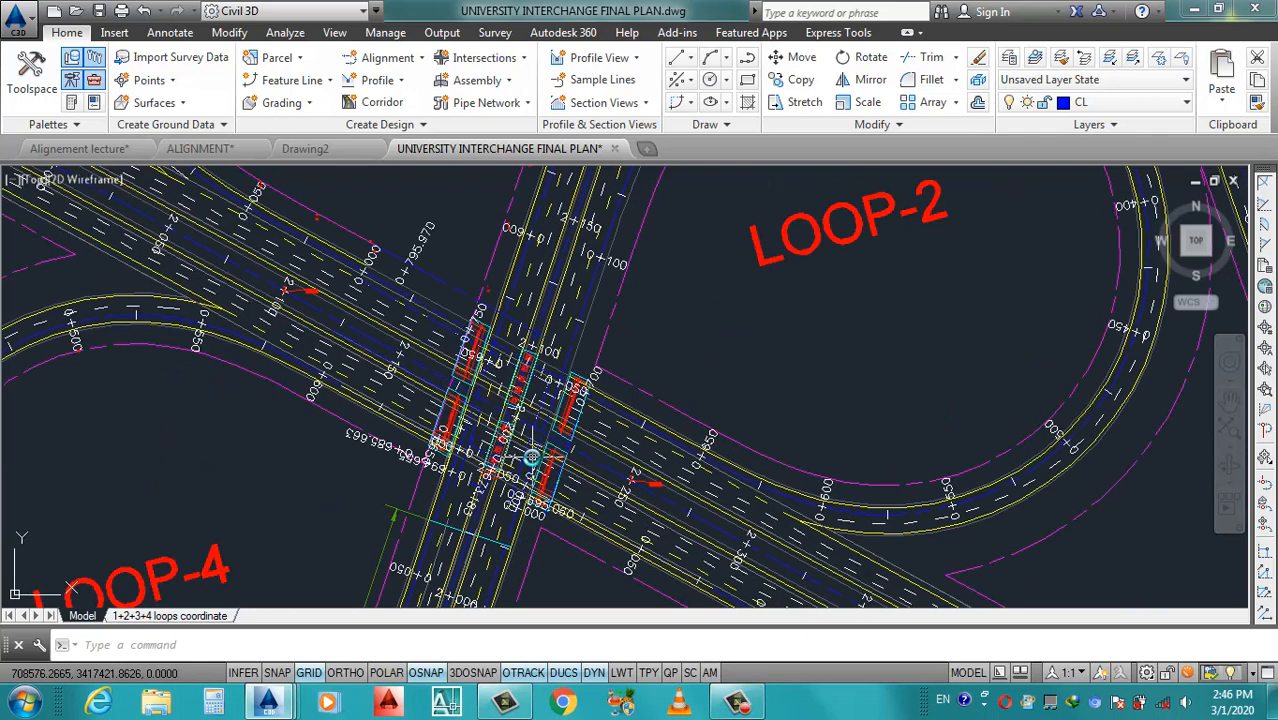
{"action": "scroll", "coordinate": [531, 457], "scroll_direction": "down", "scroll_amount": 2}
{"action": "scroll", "coordinate": [510, 460], "scroll_direction": "up", "scroll_amount": 2}
{"action": "scroll", "coordinate": [509, 440], "scroll_direction": "down", "scroll_amount": 2}
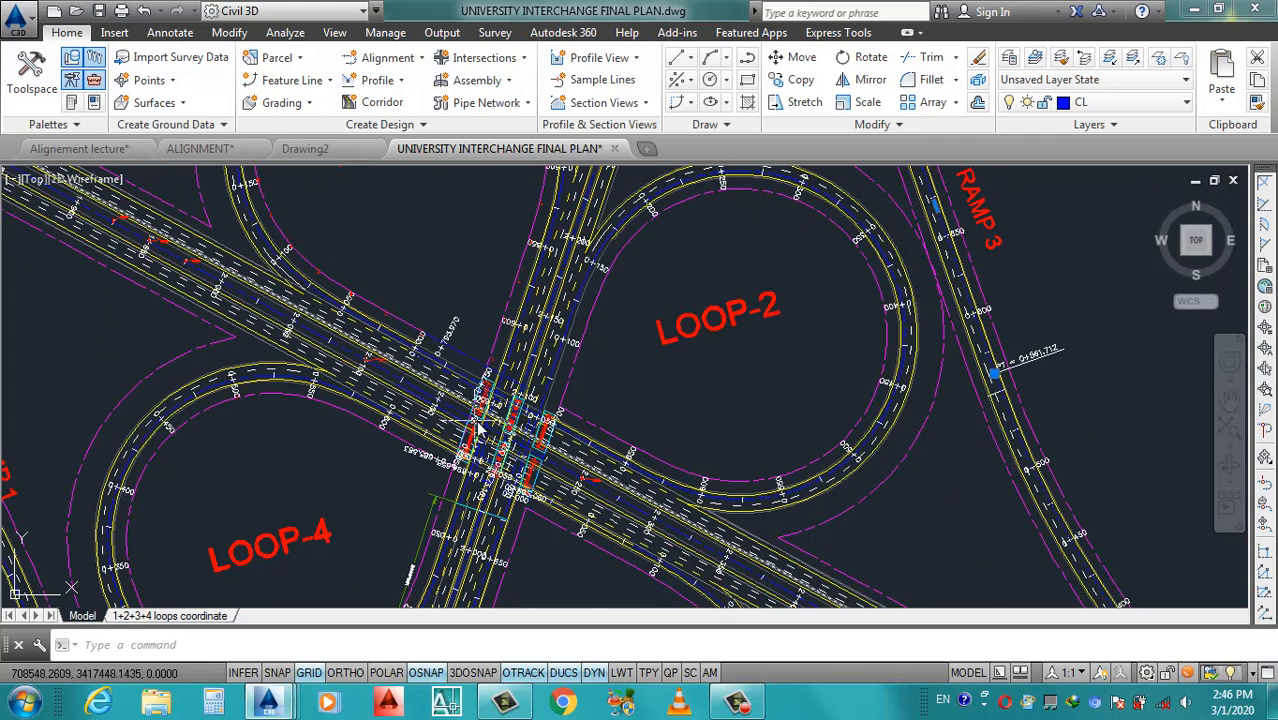
Select Loop-2's centreline near station 0+100 and trace where it begins and ends at the road crossing.
{"action": "scroll", "coordinate": [563, 360], "scroll_direction": "up", "scroll_amount": 6}
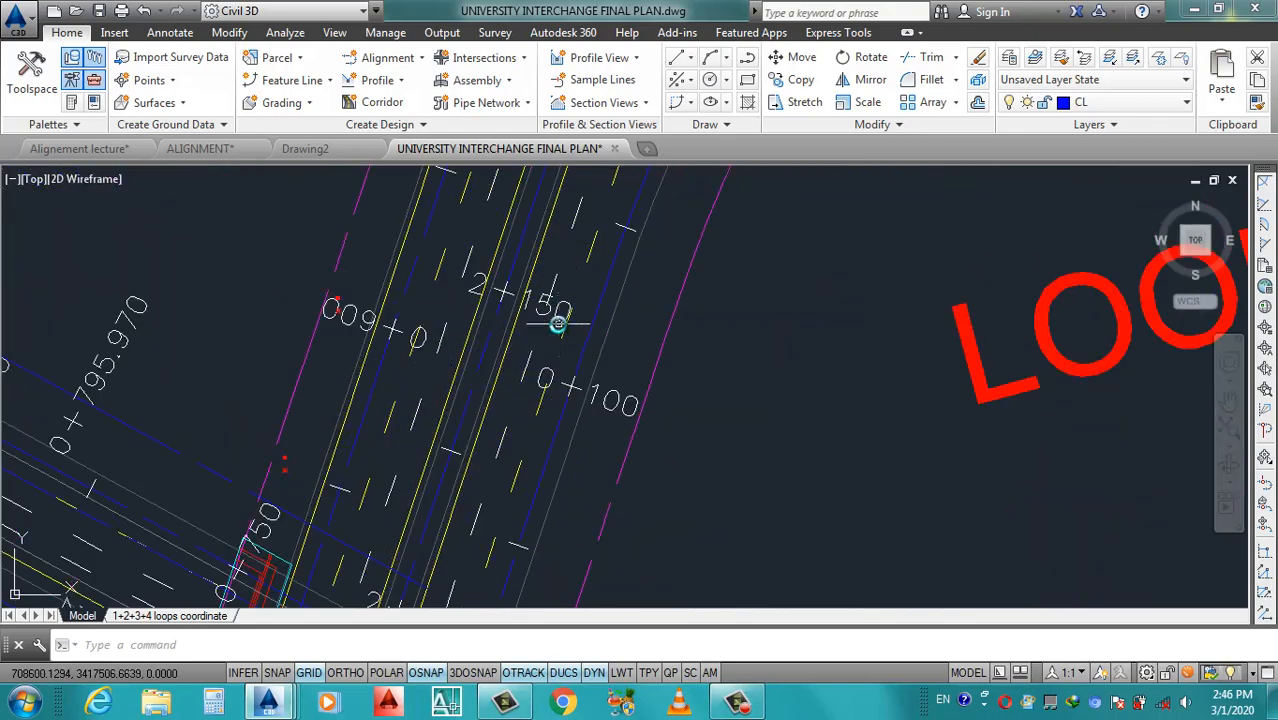
{"action": "scroll", "coordinate": [576, 345], "scroll_direction": "down", "scroll_amount": 6}
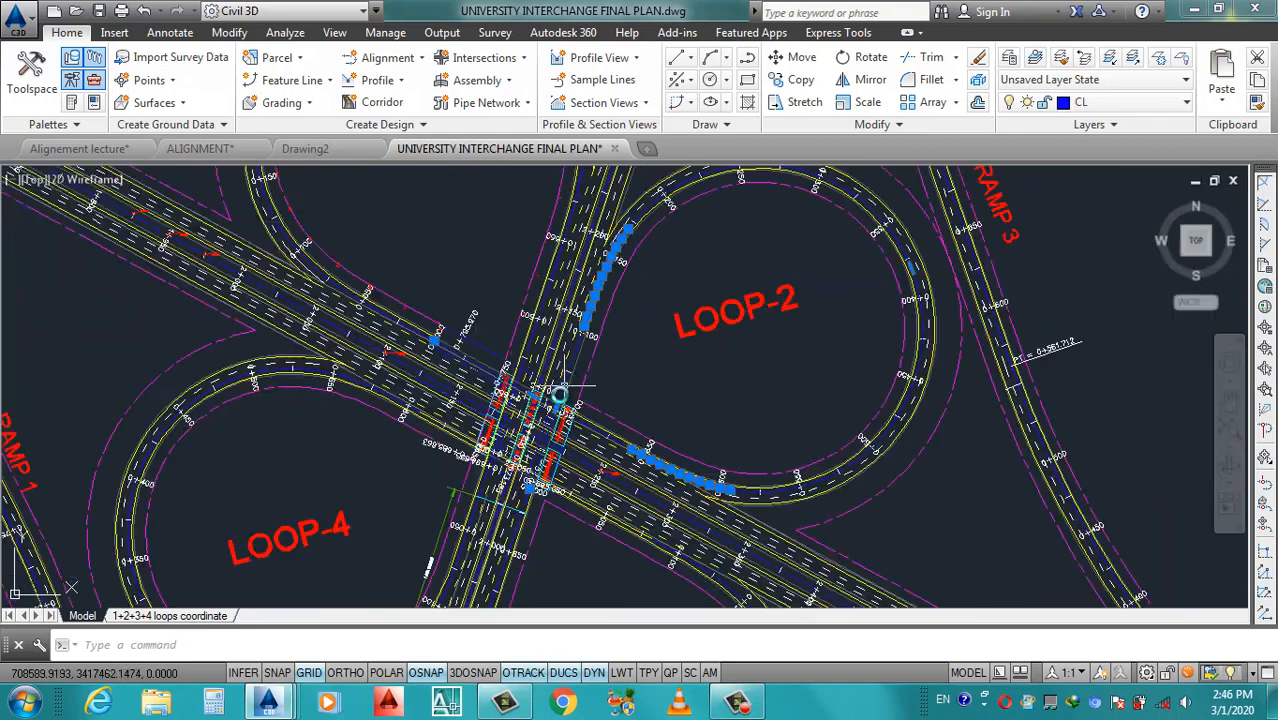
{"action": "scroll", "coordinate": [553, 420], "scroll_direction": "up", "scroll_amount": 7}
{"action": "scroll", "coordinate": [552, 421], "scroll_direction": "down", "scroll_amount": 4}
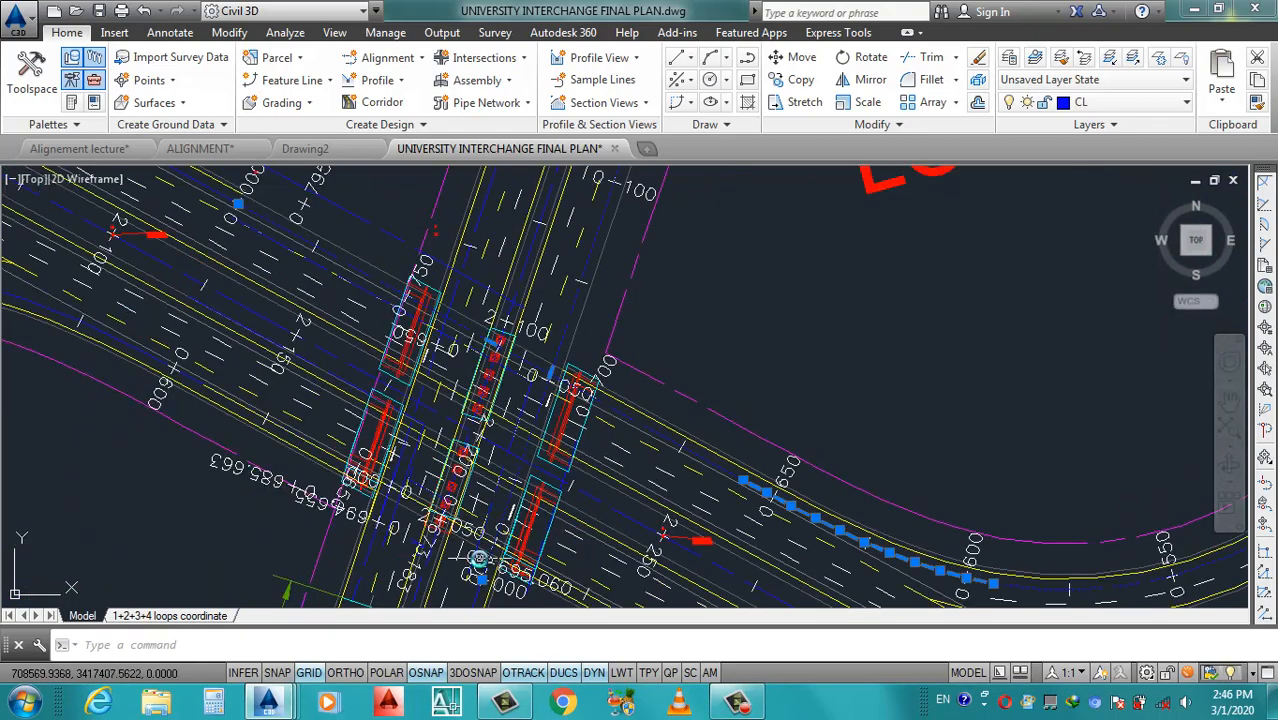
{"action": "scroll", "coordinate": [485, 585], "scroll_direction": "down", "scroll_amount": 1}
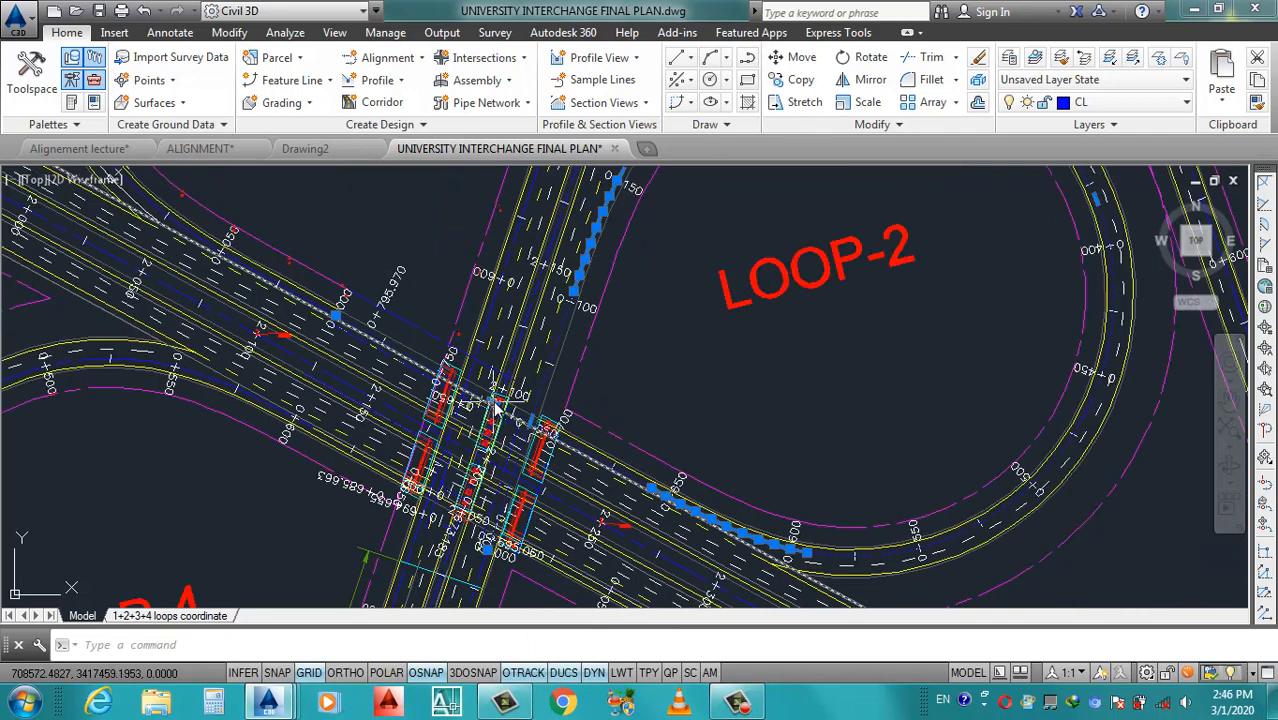
{"action": "scroll", "coordinate": [637, 445], "scroll_direction": "down", "scroll_amount": 5}
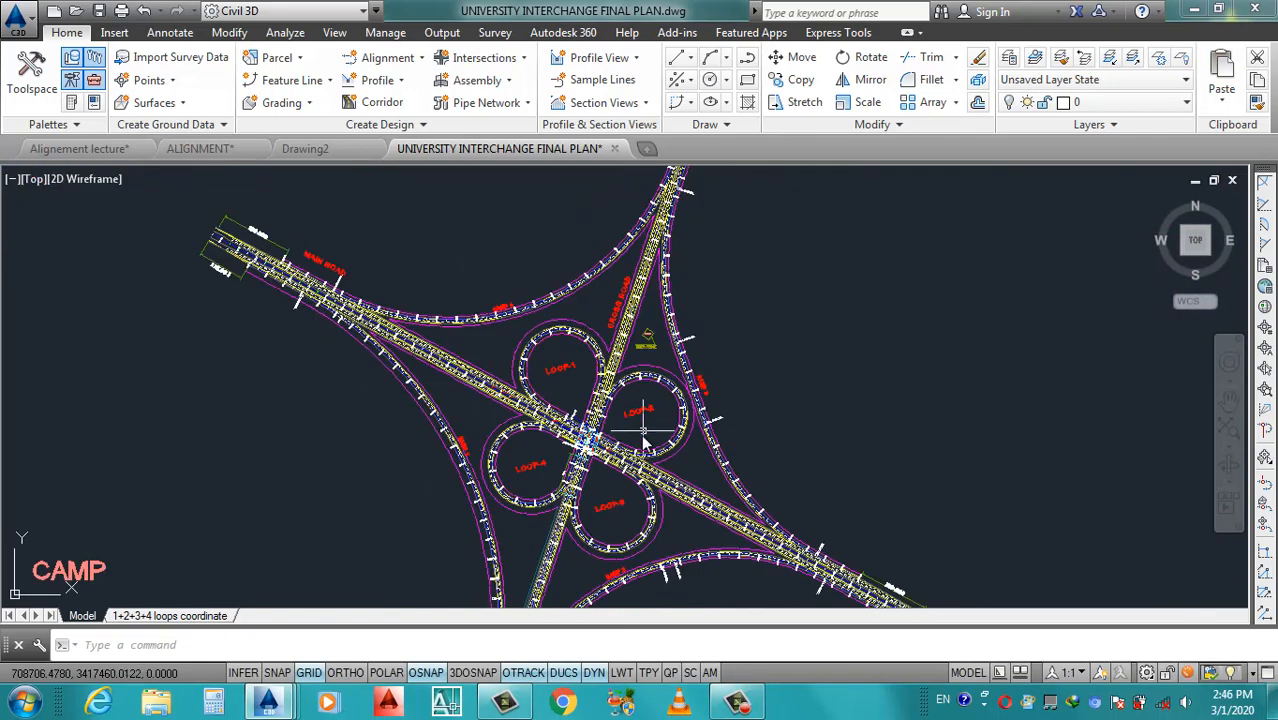
Examine the overall interchange layout, comparing Loop-2's curve with the other loops and the surrounding ramps.
{"action": "scroll", "coordinate": [609, 460], "scroll_direction": "up", "scroll_amount": 1}
{"action": "scroll", "coordinate": [647, 392], "scroll_direction": "down", "scroll_amount": 5}
{"action": "scroll", "coordinate": [645, 390], "scroll_direction": "up", "scroll_amount": 3}
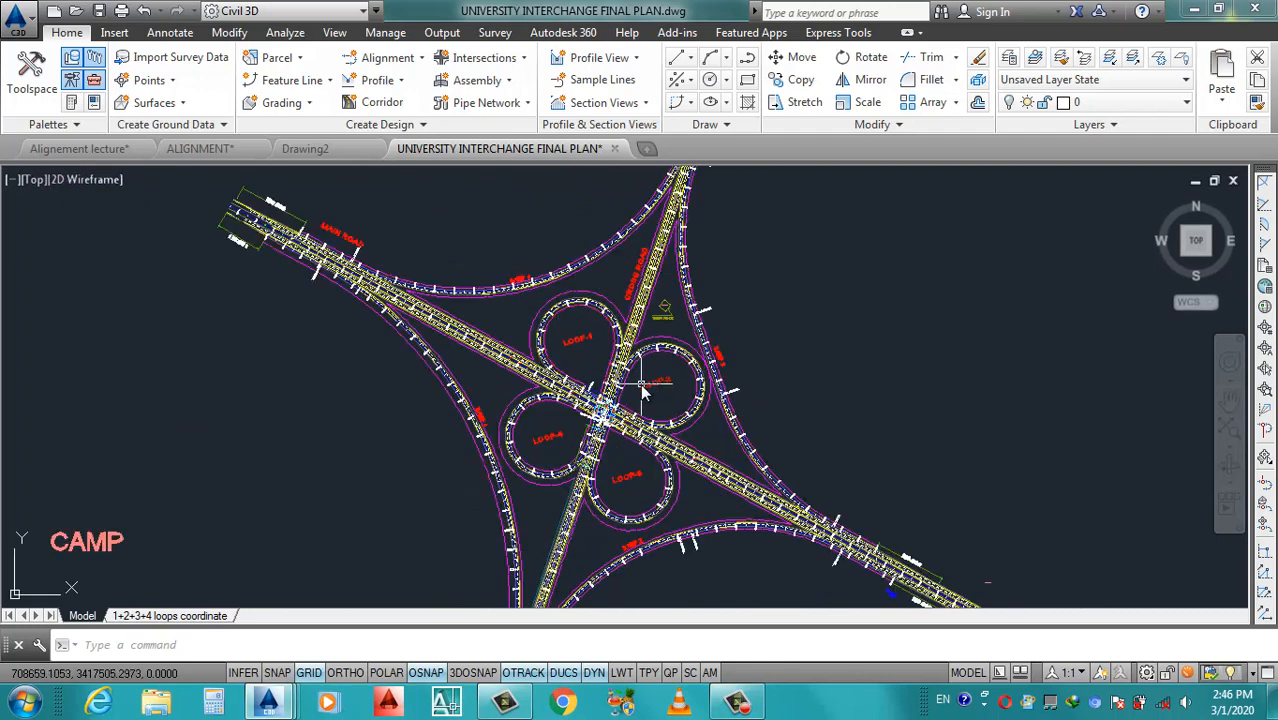
{"action": "scroll", "coordinate": [641, 392], "scroll_direction": "up", "scroll_amount": 2}
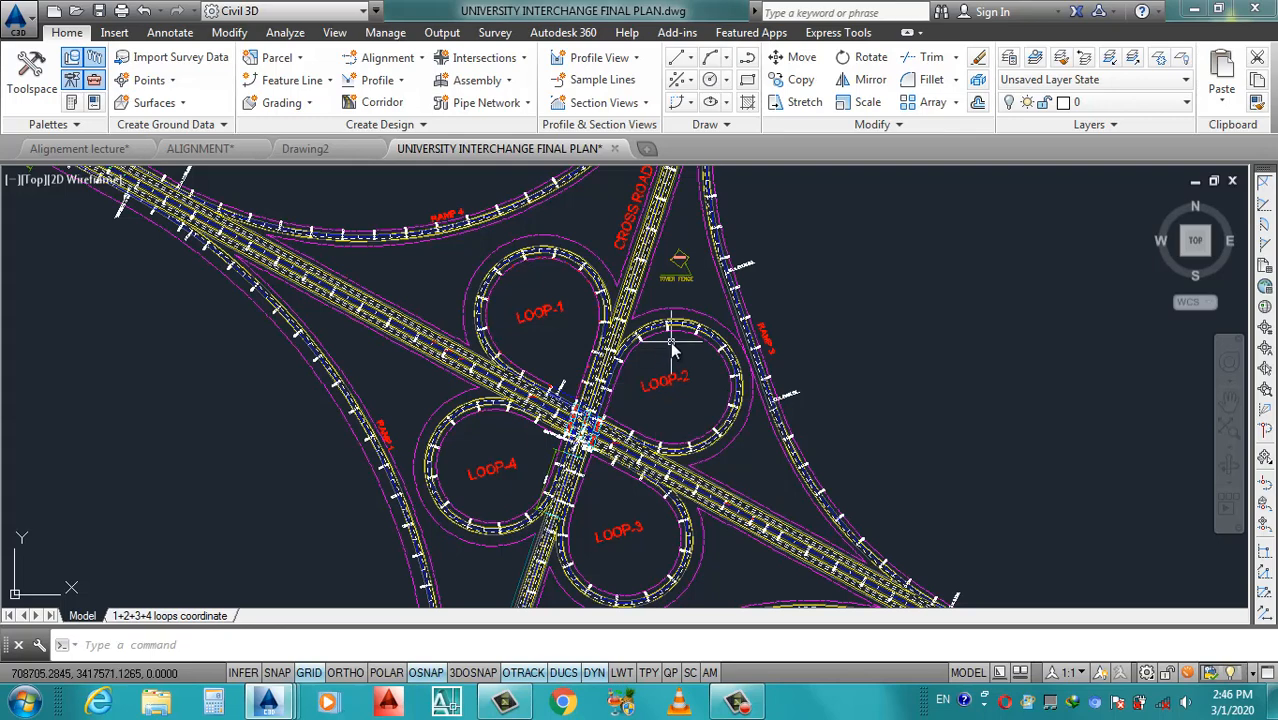
{"action": "scroll", "coordinate": [668, 345], "scroll_direction": "up", "scroll_amount": 5}
{"action": "scroll", "coordinate": [697, 333], "scroll_direction": "down", "scroll_amount": 4}
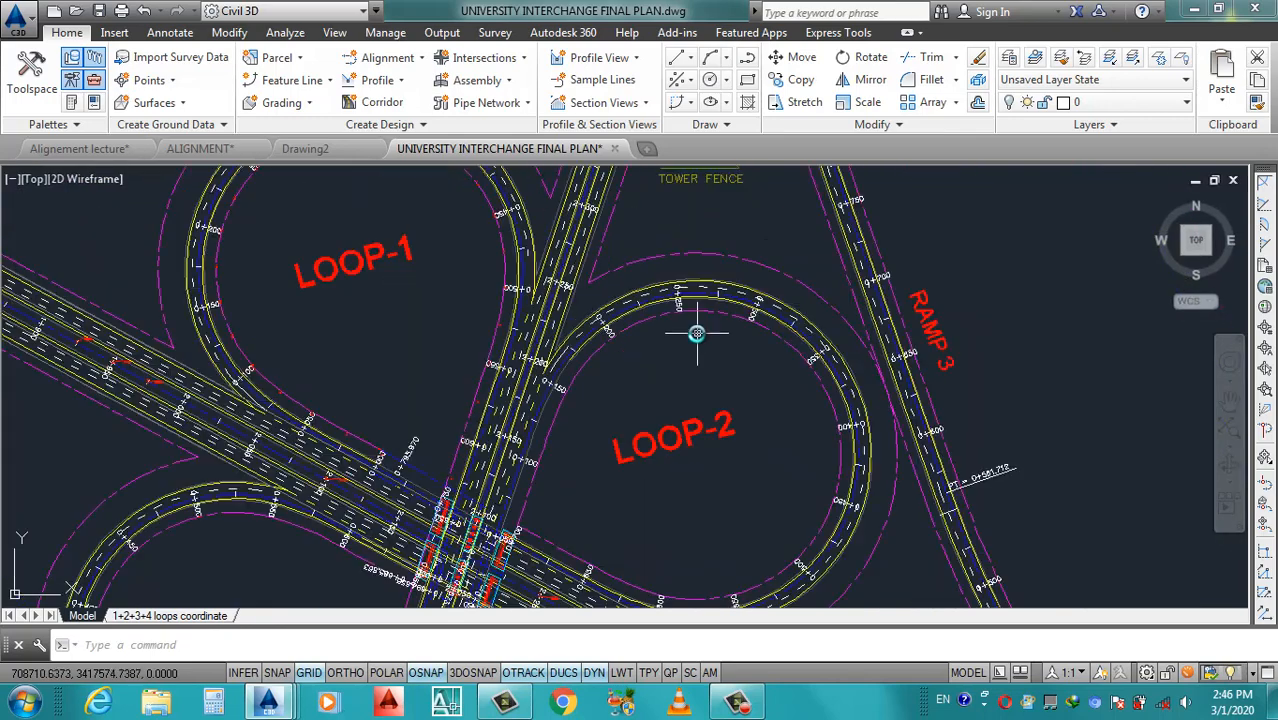
{"action": "scroll", "coordinate": [697, 333], "scroll_direction": "down", "scroll_amount": 3}
{"action": "scroll", "coordinate": [670, 340], "scroll_direction": "down", "scroll_amount": 3}
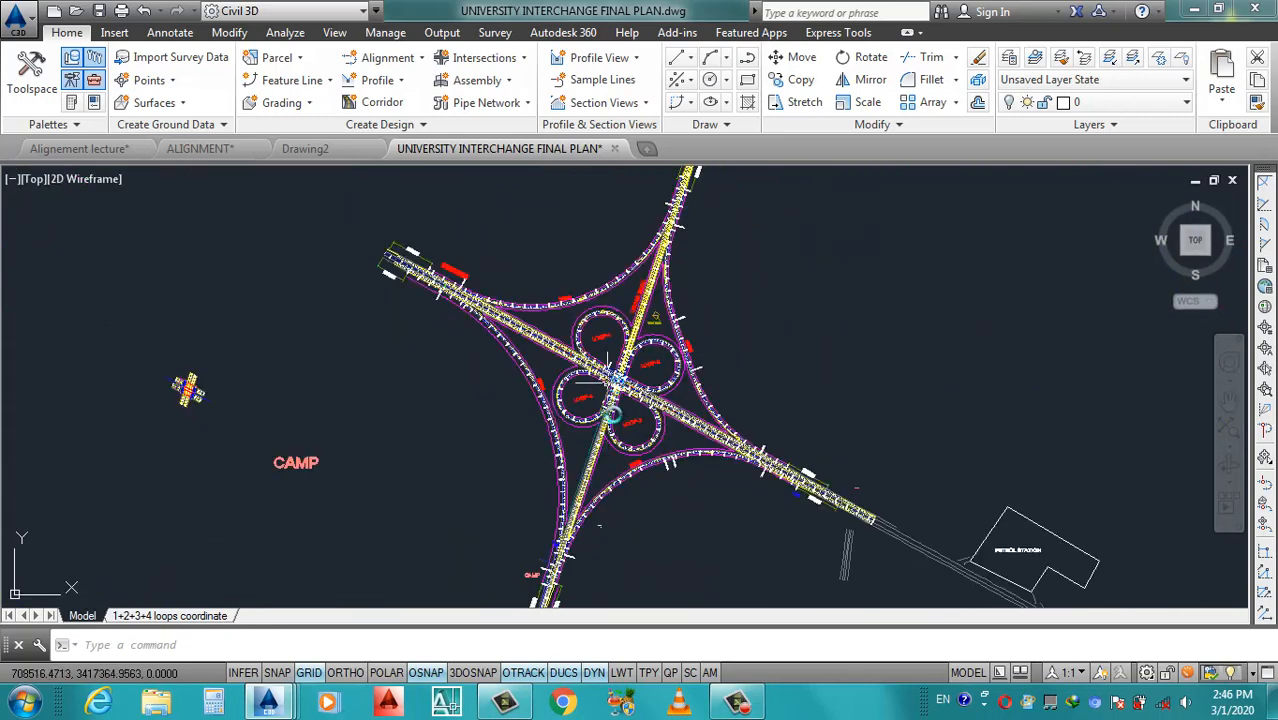
{"action": "scroll", "coordinate": [645, 385], "scroll_direction": "down", "scroll_amount": 2}
{"action": "scroll", "coordinate": [616, 397], "scroll_direction": "up", "scroll_amount": 4}
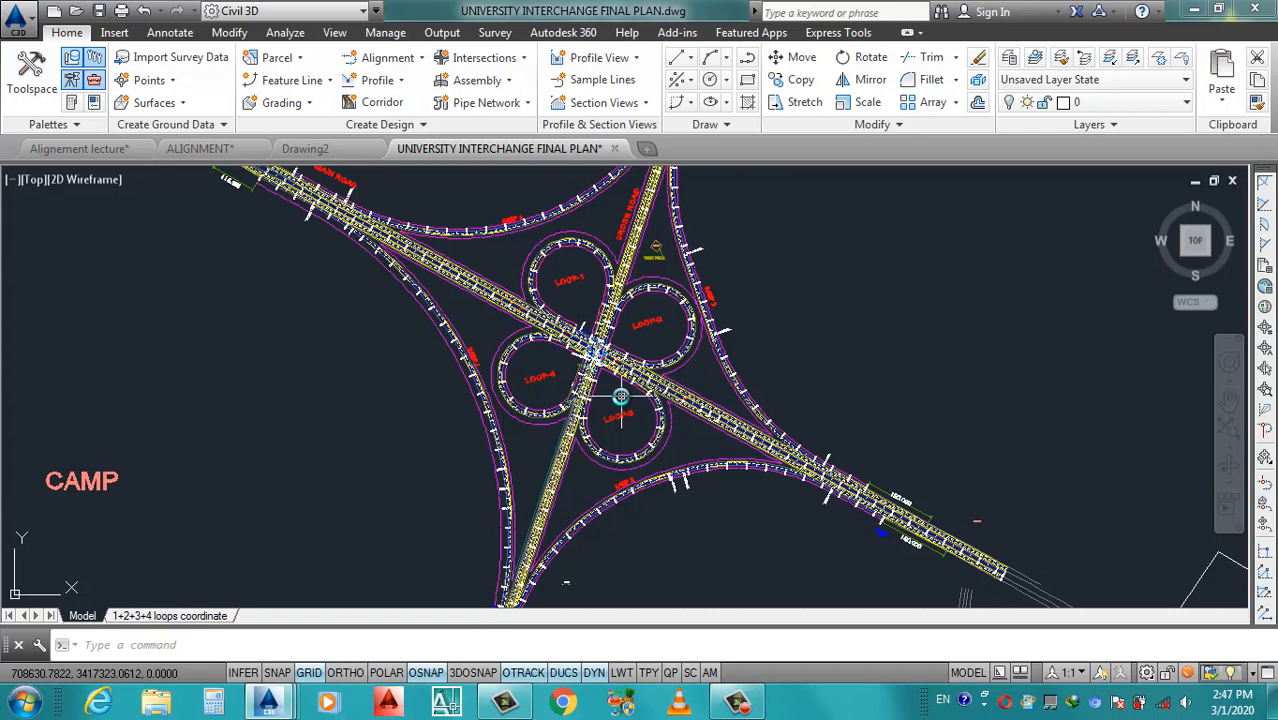
Examine the main road's stationing near 2+450 beside Ramp 3, and how the four loops connect at the centre.
{"action": "scroll", "coordinate": [707, 362], "scroll_direction": "up", "scroll_amount": 5}
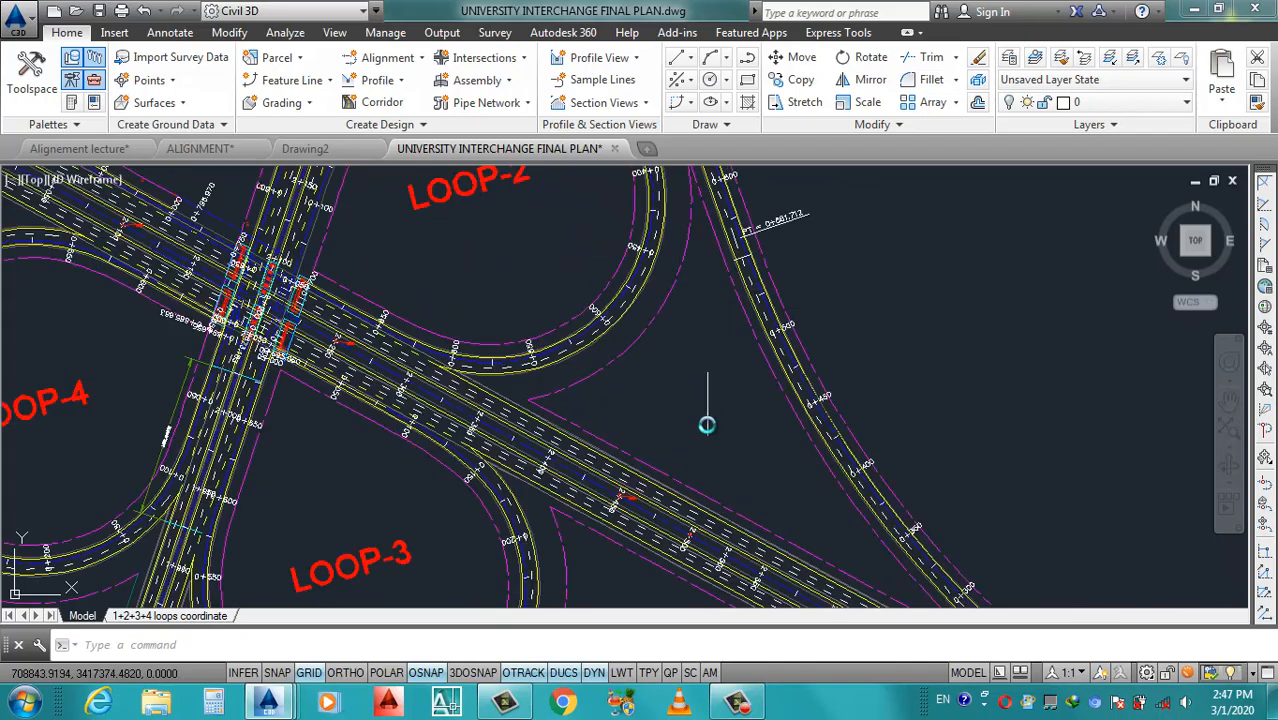
{"action": "scroll", "coordinate": [661, 500], "scroll_direction": "up", "scroll_amount": 3}
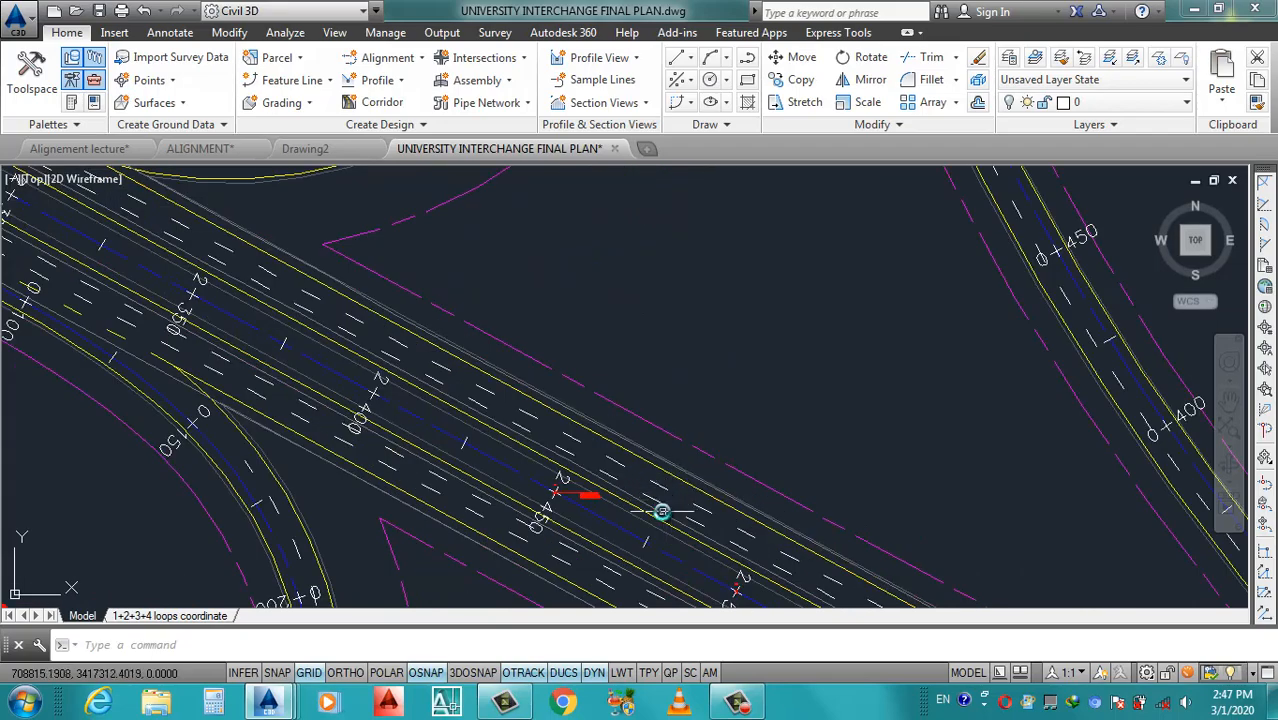
{"action": "scroll", "coordinate": [682, 475], "scroll_direction": "down", "scroll_amount": 3}
{"action": "scroll", "coordinate": [688, 480], "scroll_direction": "up", "scroll_amount": 2}
{"action": "scroll", "coordinate": [675, 488], "scroll_direction": "down", "scroll_amount": 3}
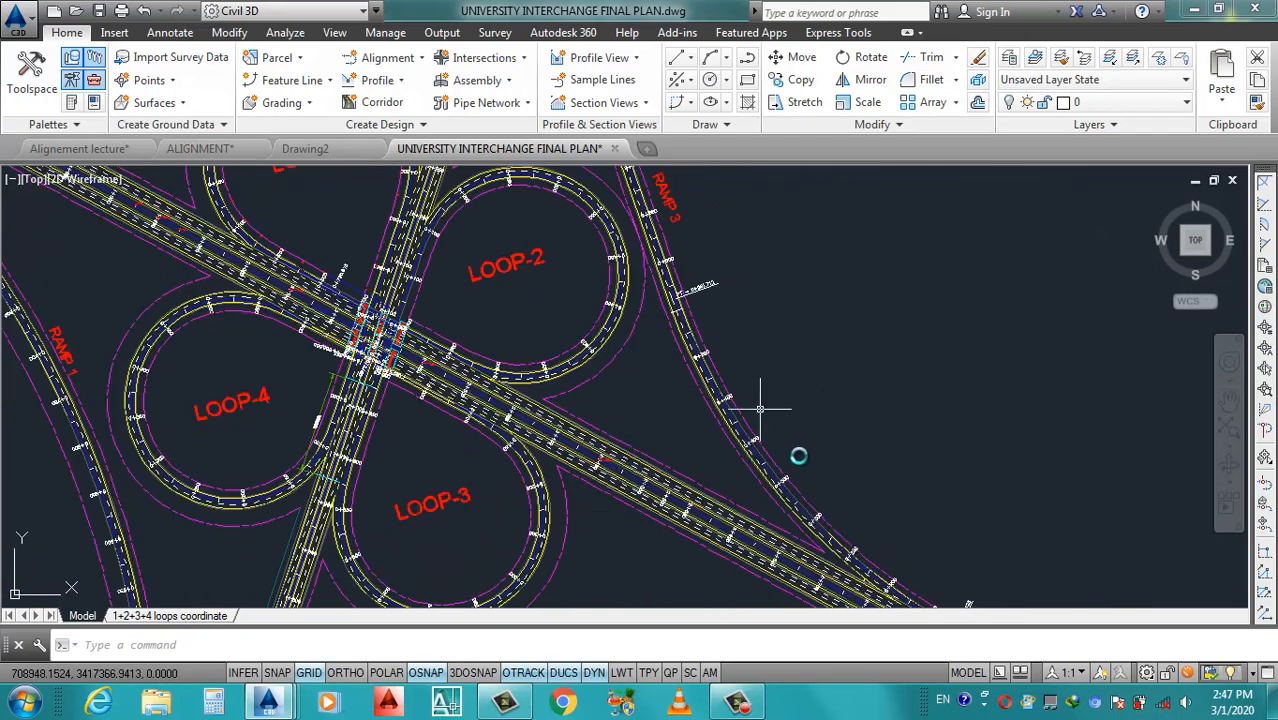
{"action": "scroll", "coordinate": [645, 448], "scroll_direction": "down", "scroll_amount": 3}
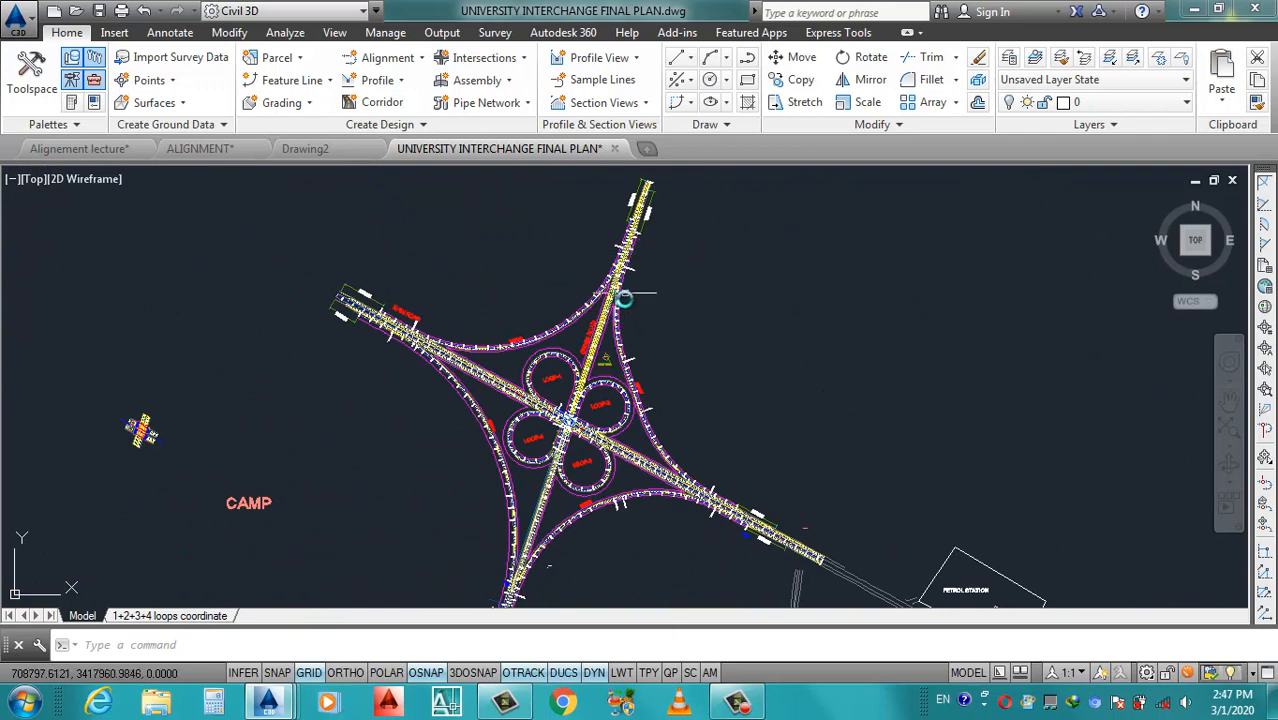
{"action": "scroll", "coordinate": [557, 430], "scroll_direction": "up", "scroll_amount": 5}
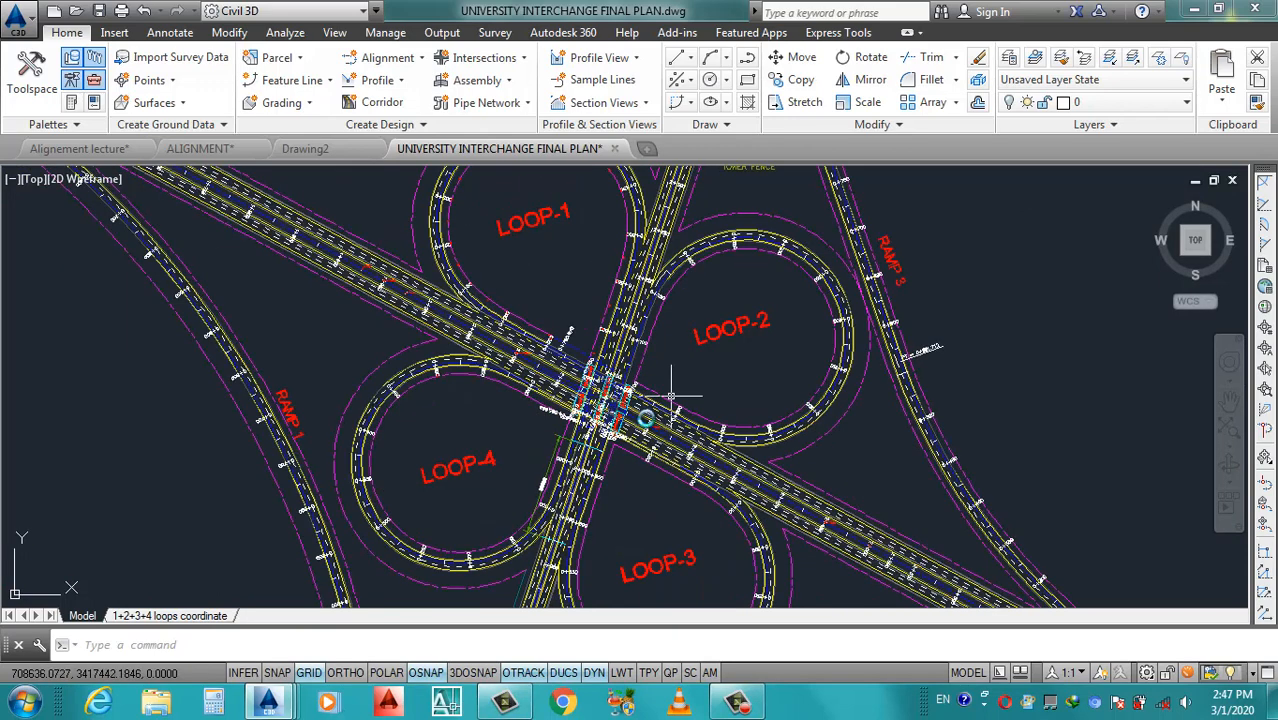
{"action": "scroll", "coordinate": [642, 410], "scroll_direction": "up", "scroll_amount": 2}
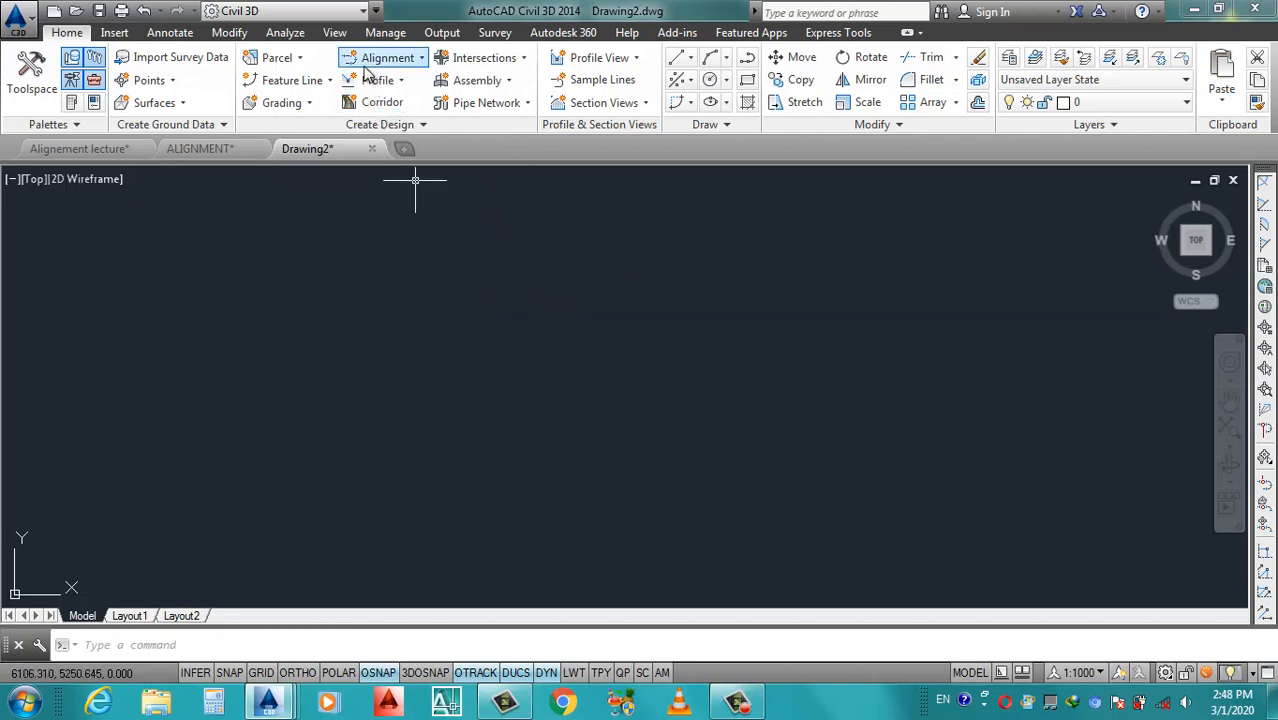
Start creating an alignment with the Alignment Creation Tools and name it "Road -1".
{"action": "left_click", "coordinate": [421, 58]}
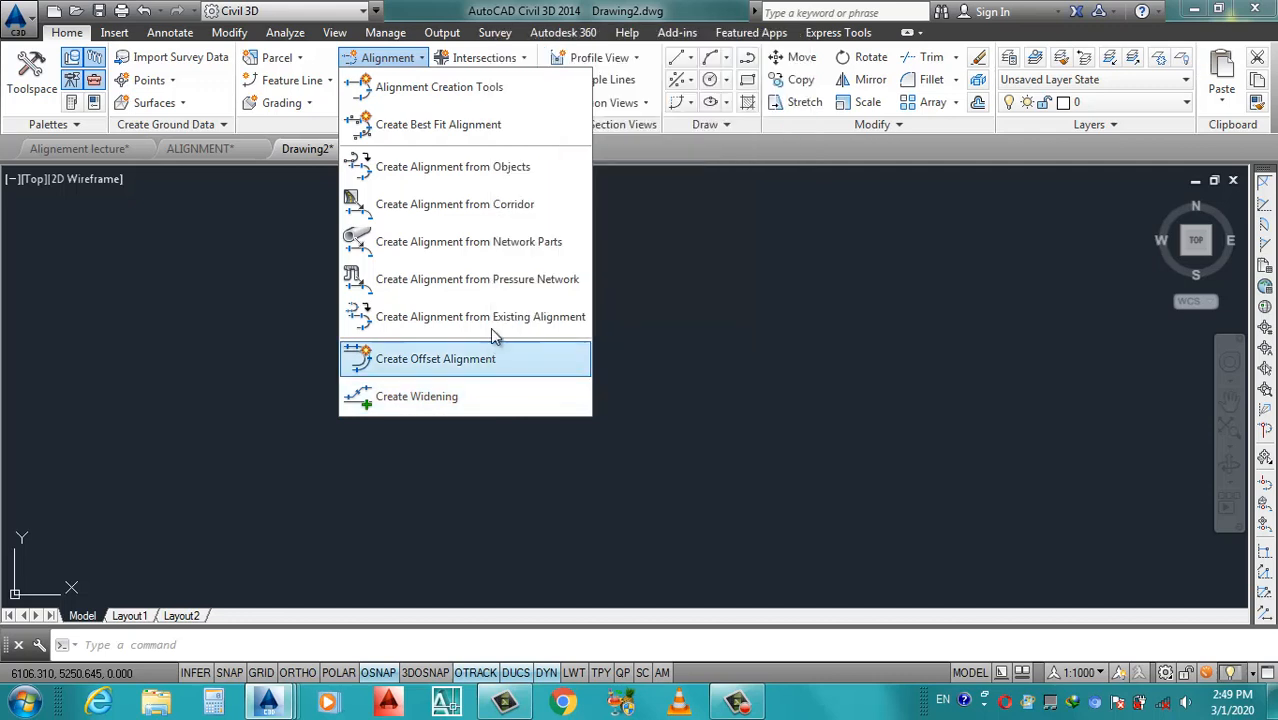
{"action": "left_click", "coordinate": [455, 88]}
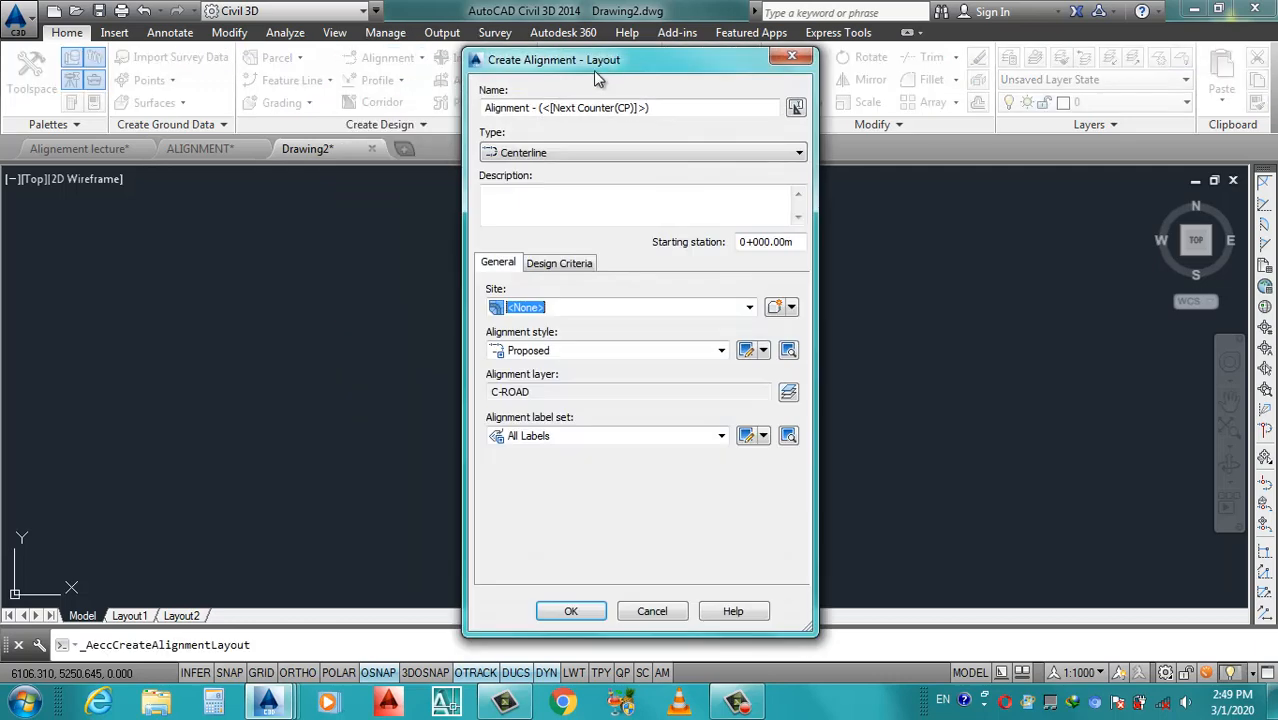
{"action": "left_click_drag", "start_coordinate": [597, 79], "coordinate": [543, 91]}
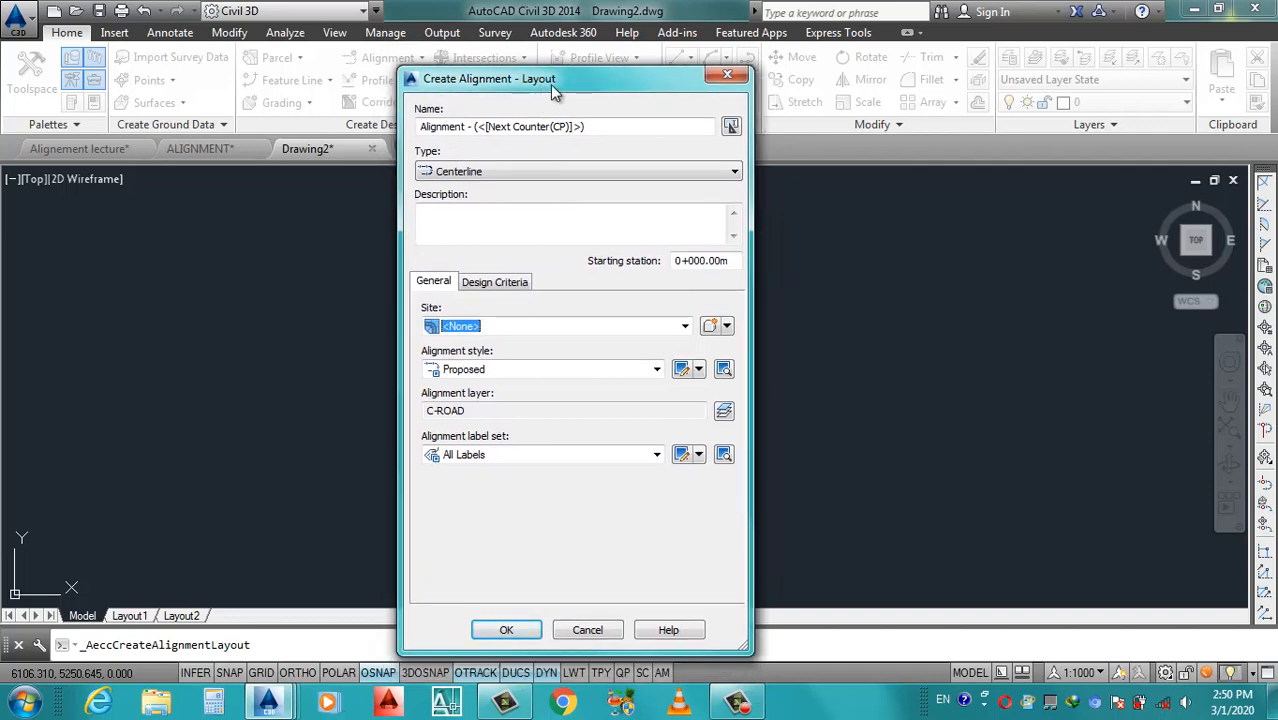
{"action": "left_click_drag", "start_coordinate": [605, 127], "coordinate": [370, 148]}
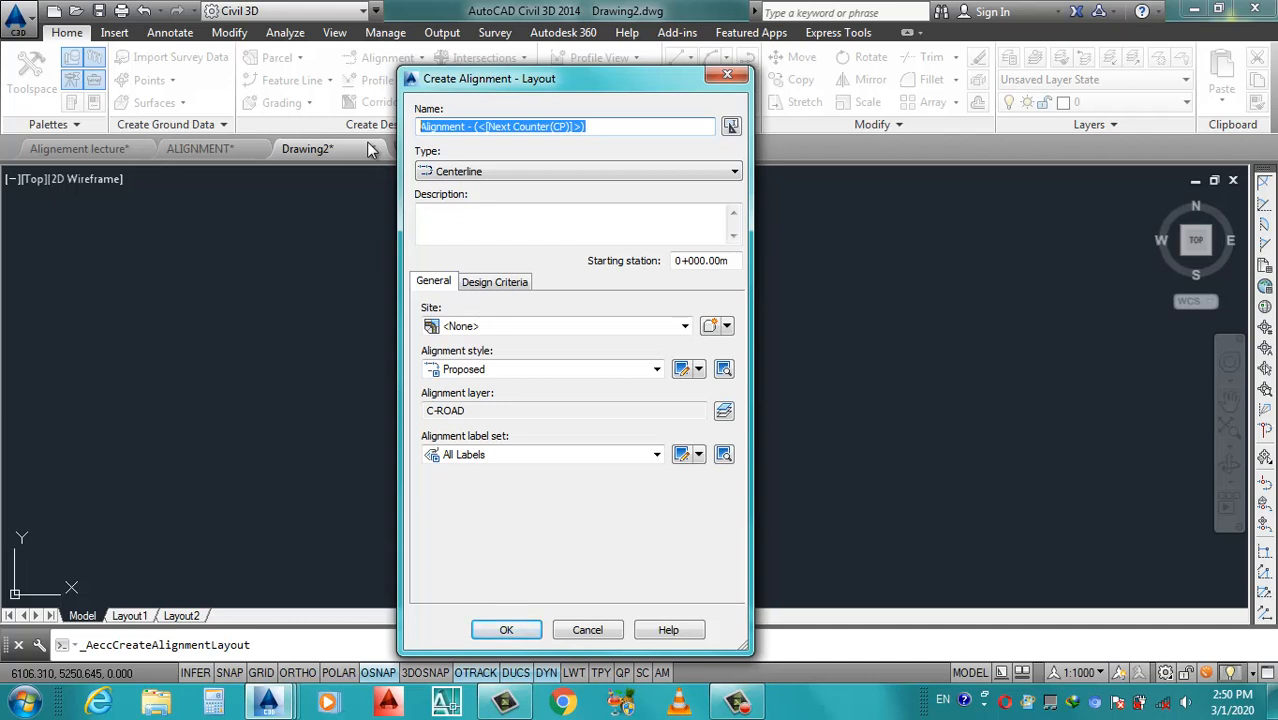
{"action": "type", "text": "Road -"}
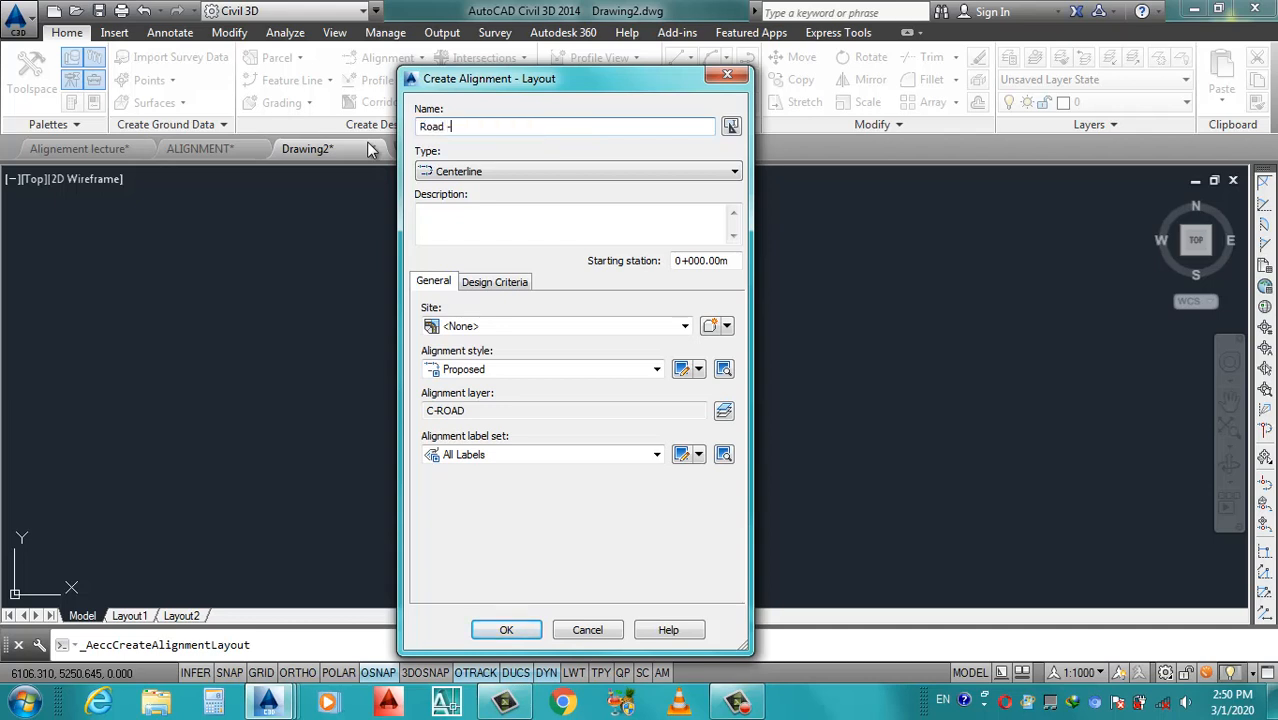
{"action": "type", "text": "1"}
{"action": "left_click_drag", "start_coordinate": [521, 83], "coordinate": [508, 81]}
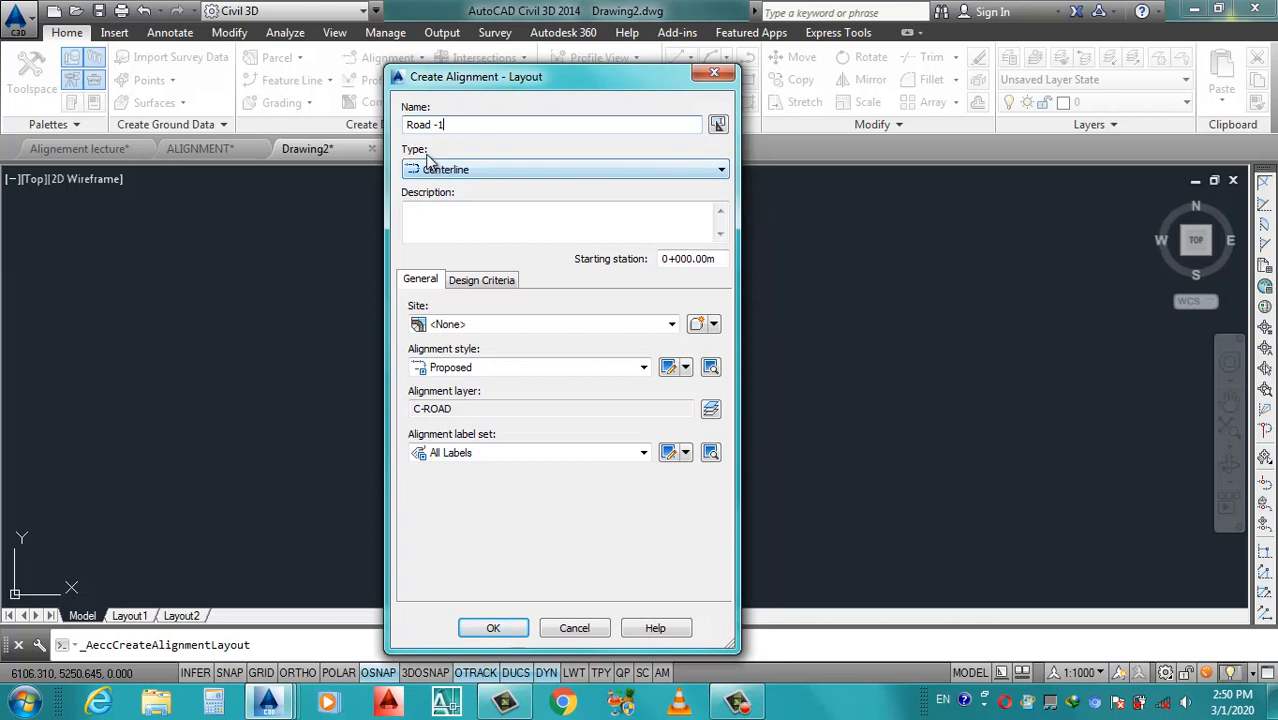
Set the alignment type to Centerline and its site to <None>, leaving the description empty.
{"action": "left_click", "coordinate": [534, 173]}
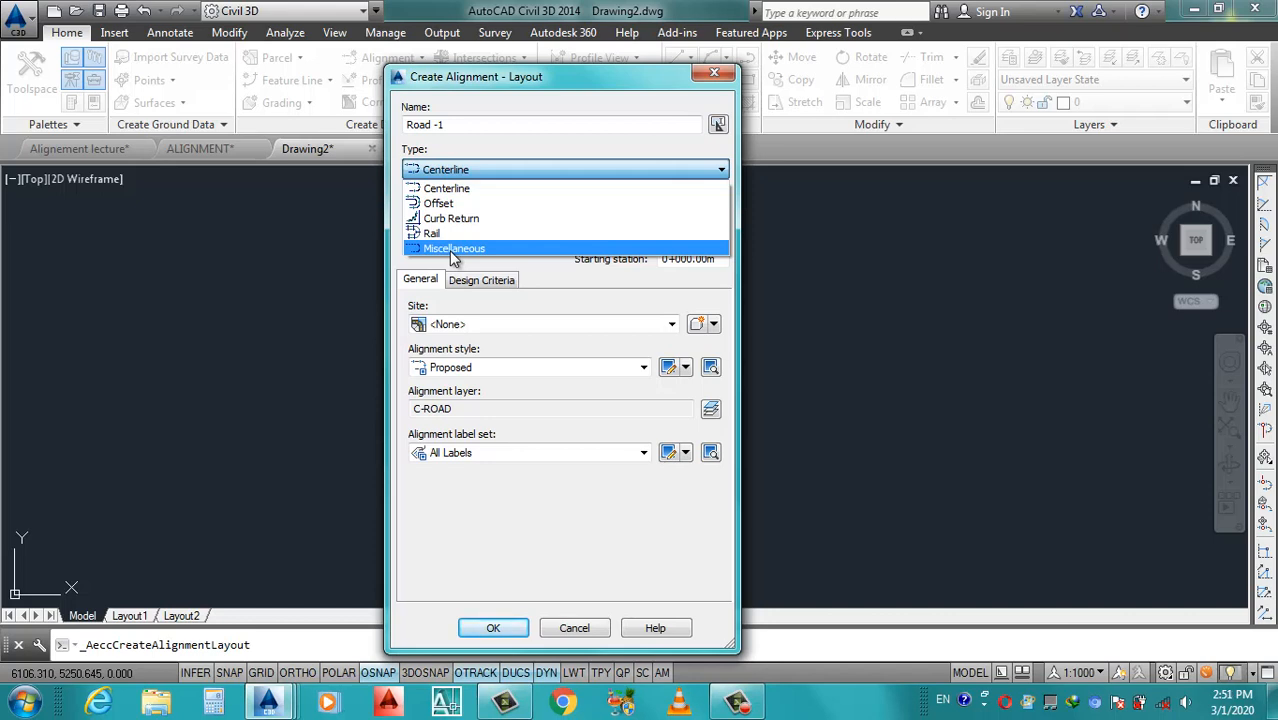
{"action": "left_click", "coordinate": [474, 191]}
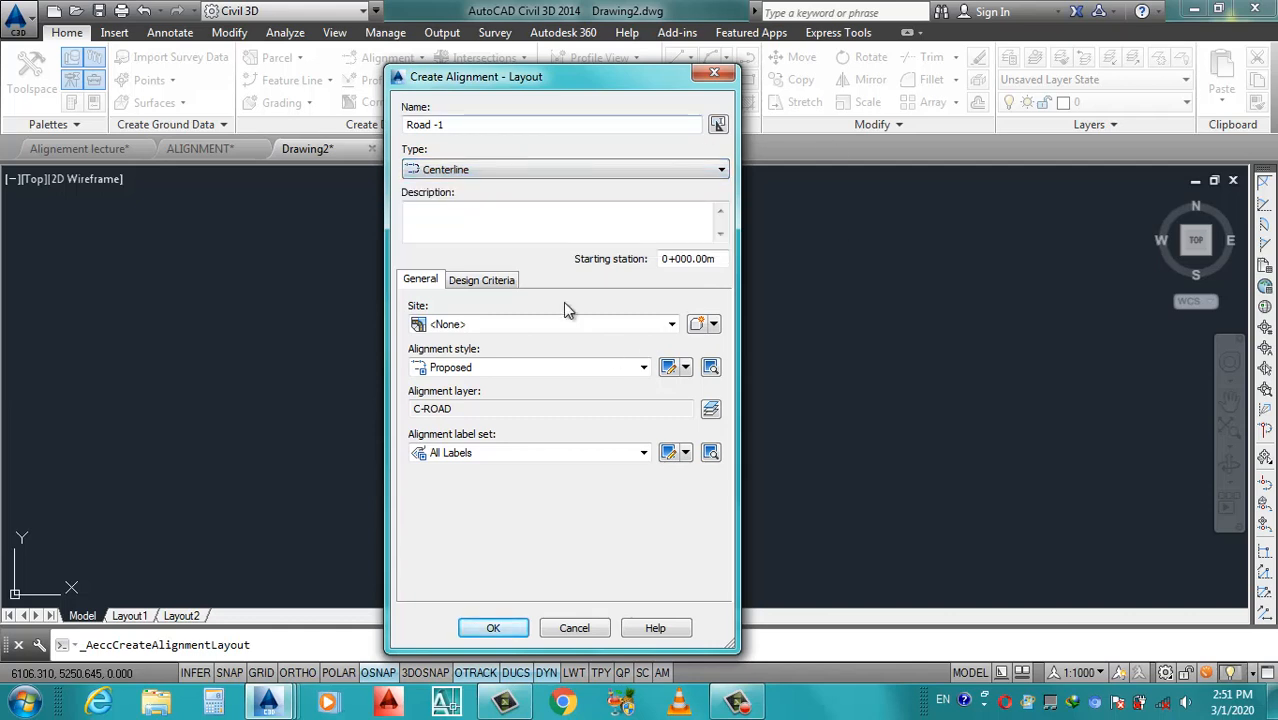
{"action": "left_click", "coordinate": [548, 220]}
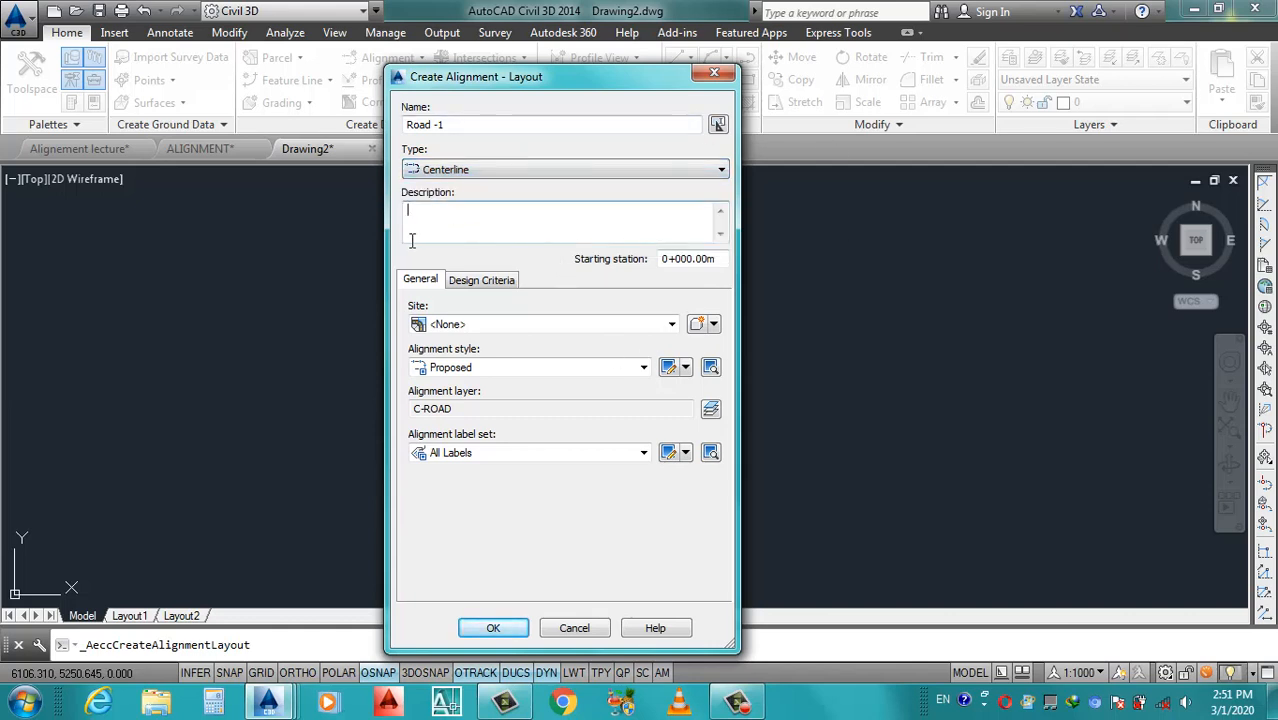
{"action": "left_click", "coordinate": [538, 324]}
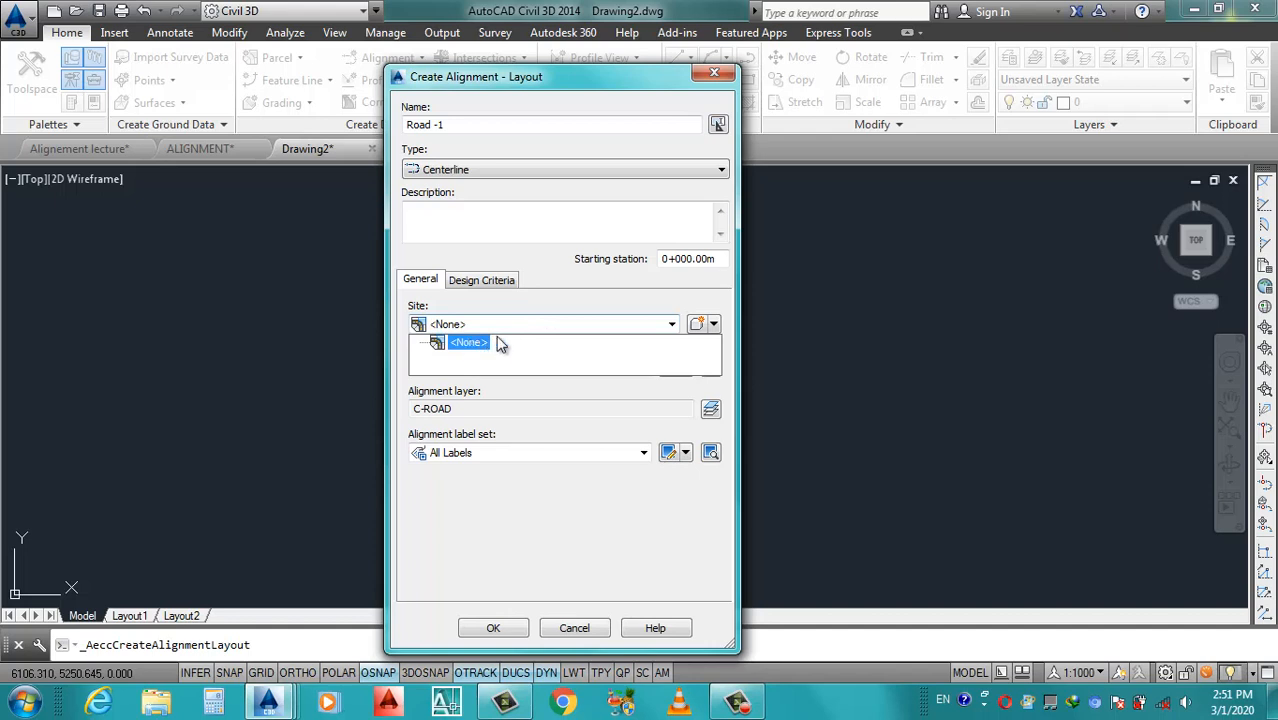
{"action": "left_click", "coordinate": [512, 341]}
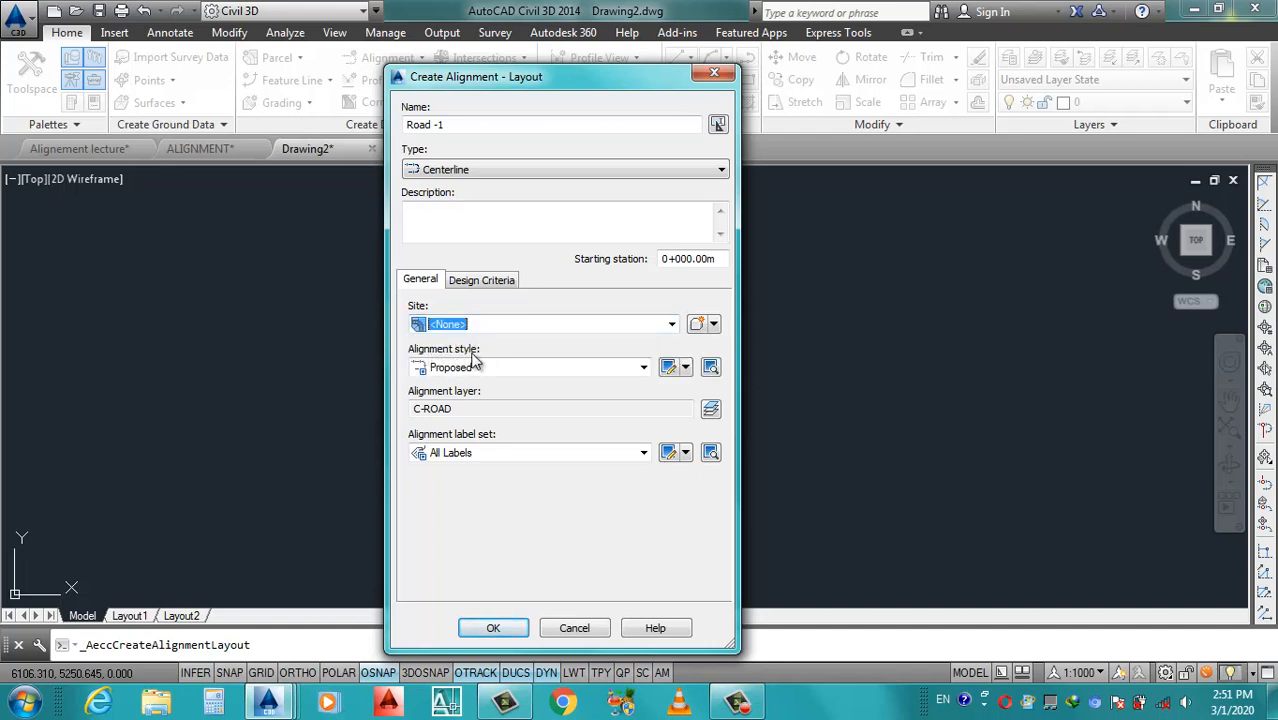
Set the alignment style to Proposed and view the layer settings for the C-ROAD alignment layer.
{"action": "left_click", "coordinate": [643, 368]}
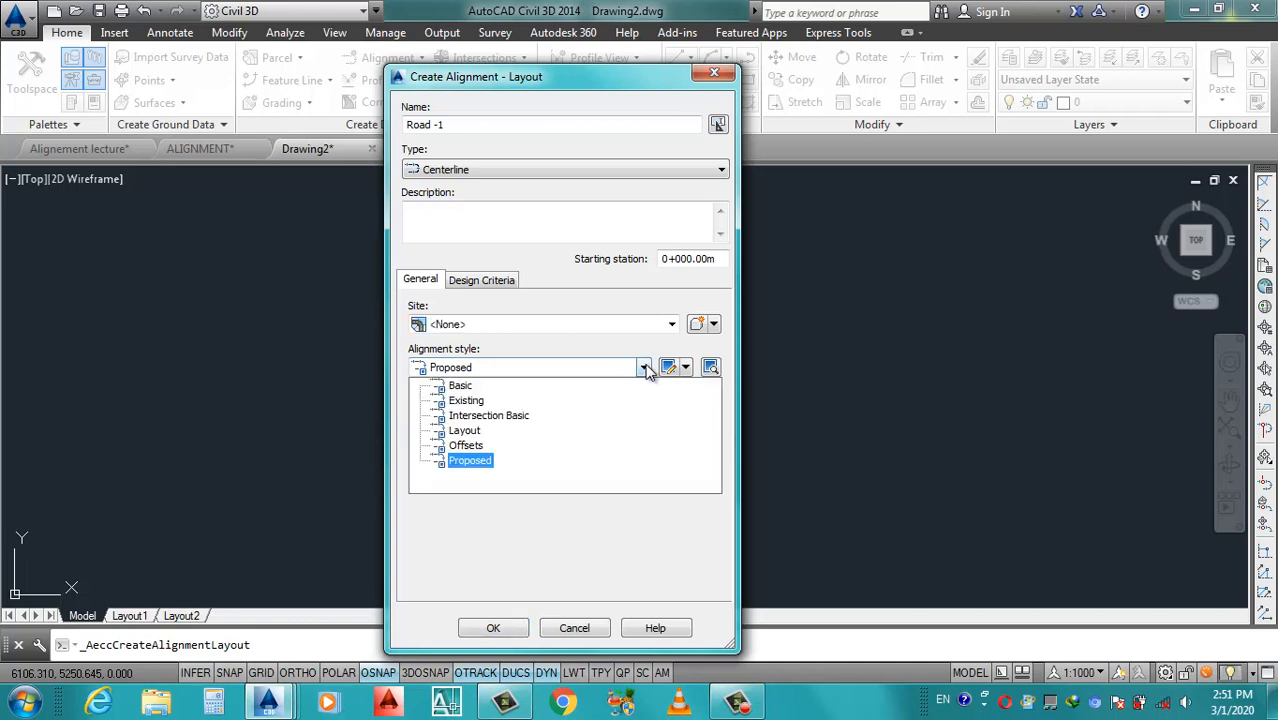
{"action": "left_click", "coordinate": [470, 461]}
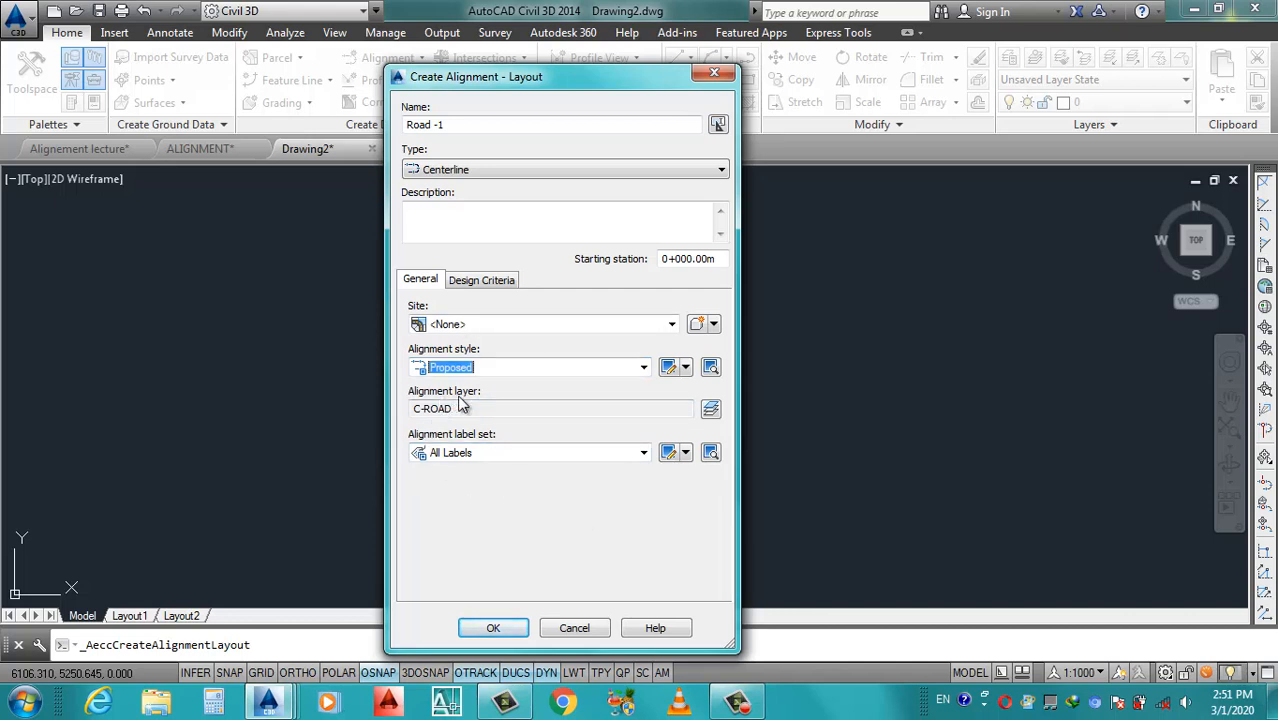
{"action": "left_click", "coordinate": [710, 409]}
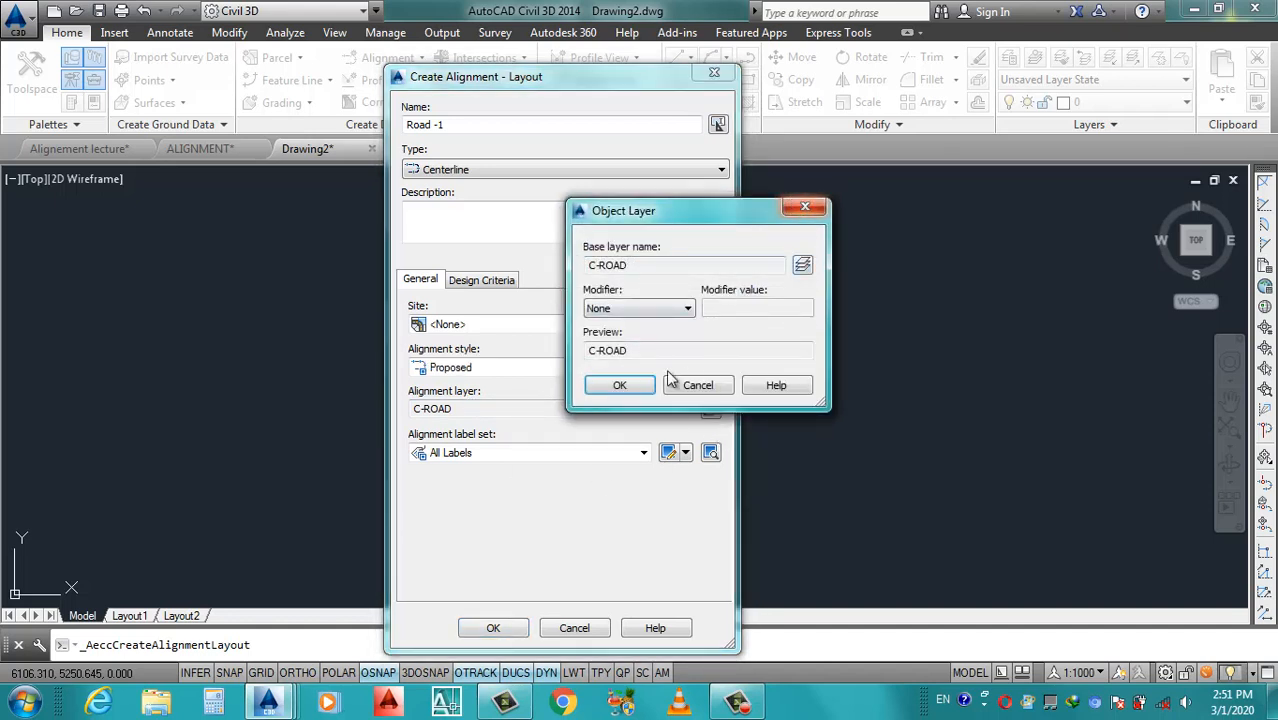
{"action": "left_click", "coordinate": [806, 208]}
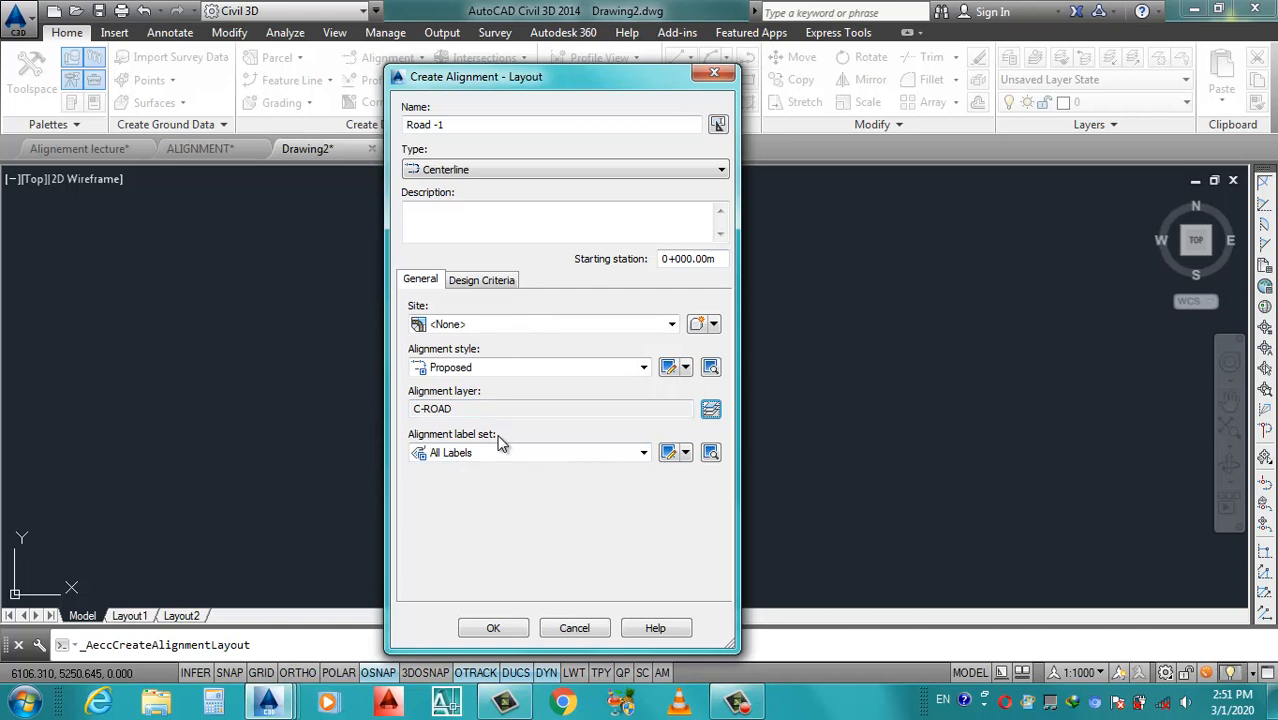
Apply the All Labels label set and confirm the alignment settings to bring up the layout tools.
{"action": "left_click", "coordinate": [643, 454]}
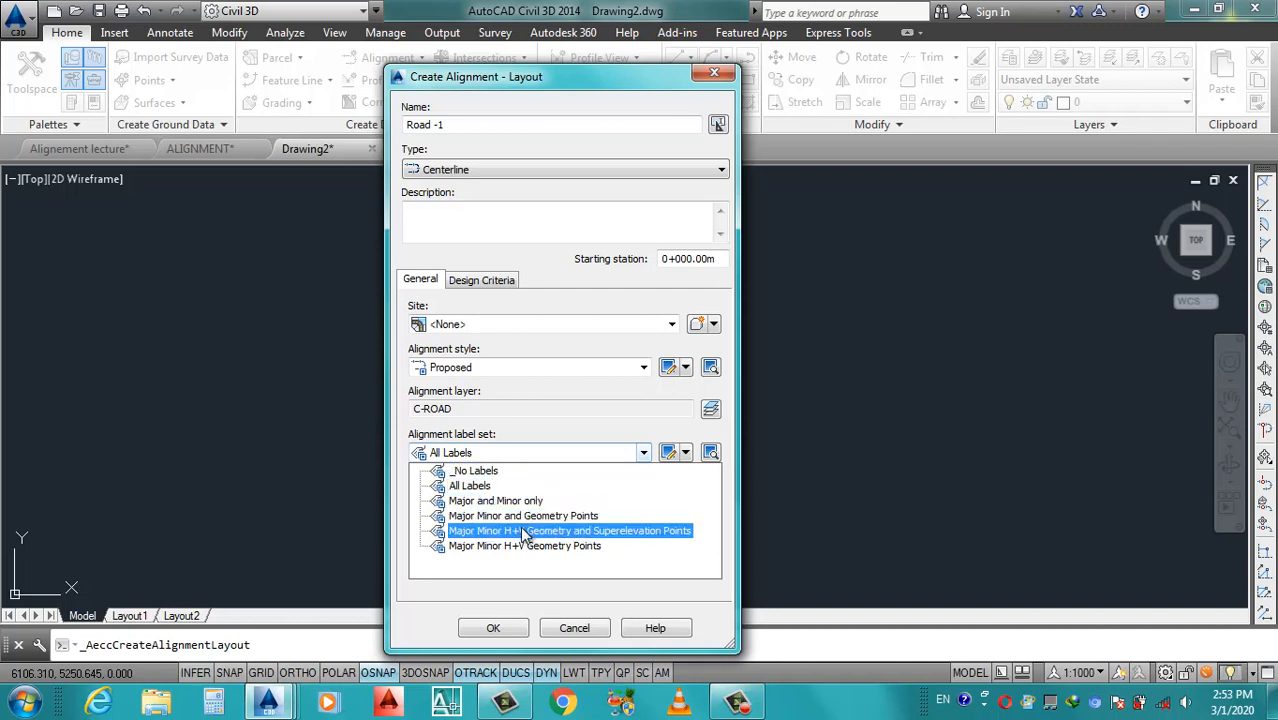
{"action": "left_click", "coordinate": [472, 487]}
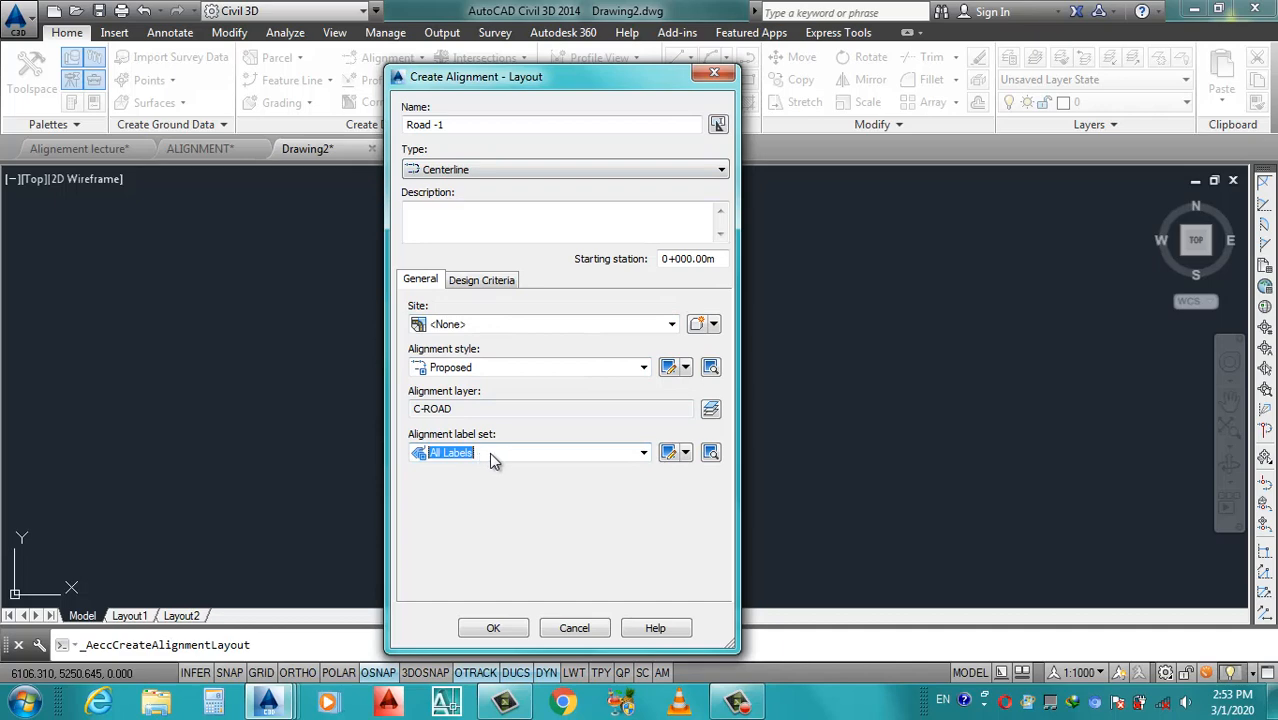
{"action": "left_click", "coordinate": [493, 628]}
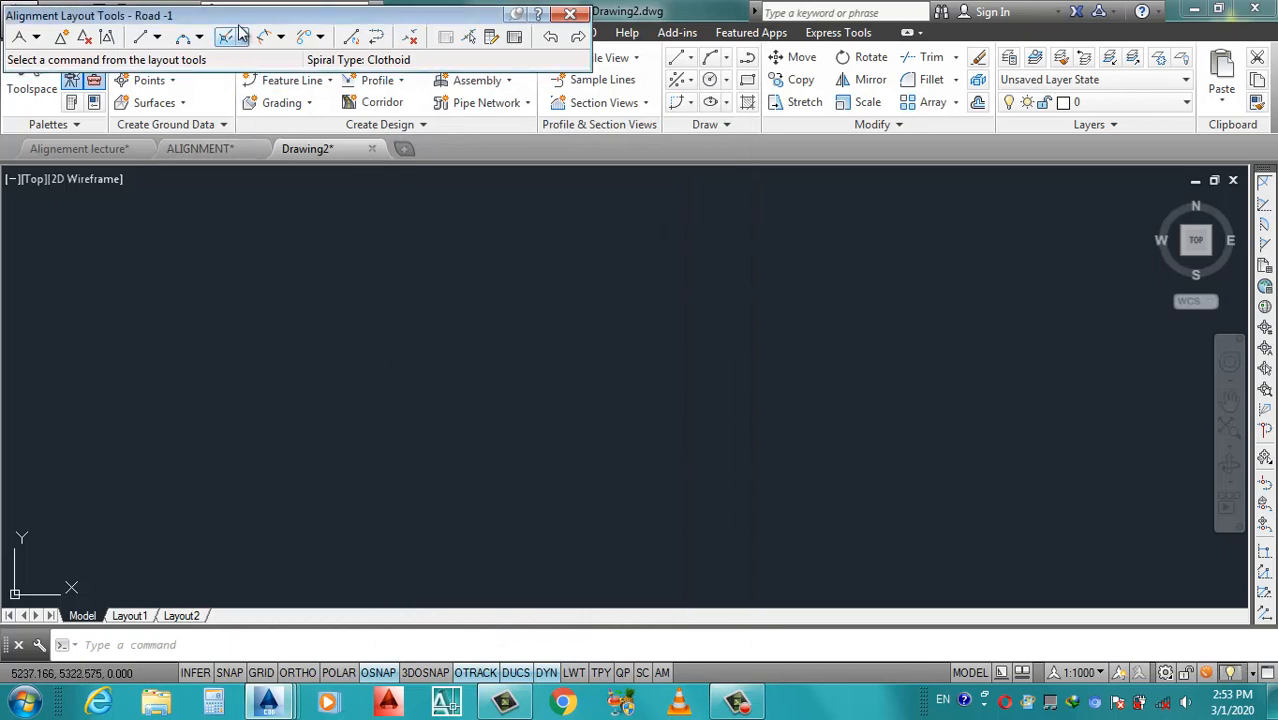
{"action": "mouse_move", "coordinate": [238, 22]}
{"action": "left_mouse_down"}
{"action": "mouse_move", "coordinate": [371, 182]}
{"action": "mouse_move", "coordinate": [354, 178]}
{"action": "mouse_move", "coordinate": [358, 211]}
{"action": "mouse_move", "coordinate": [323, 197]}
{"action": "mouse_move", "coordinate": [256, 25]}
{"action": "left_mouse_up"}
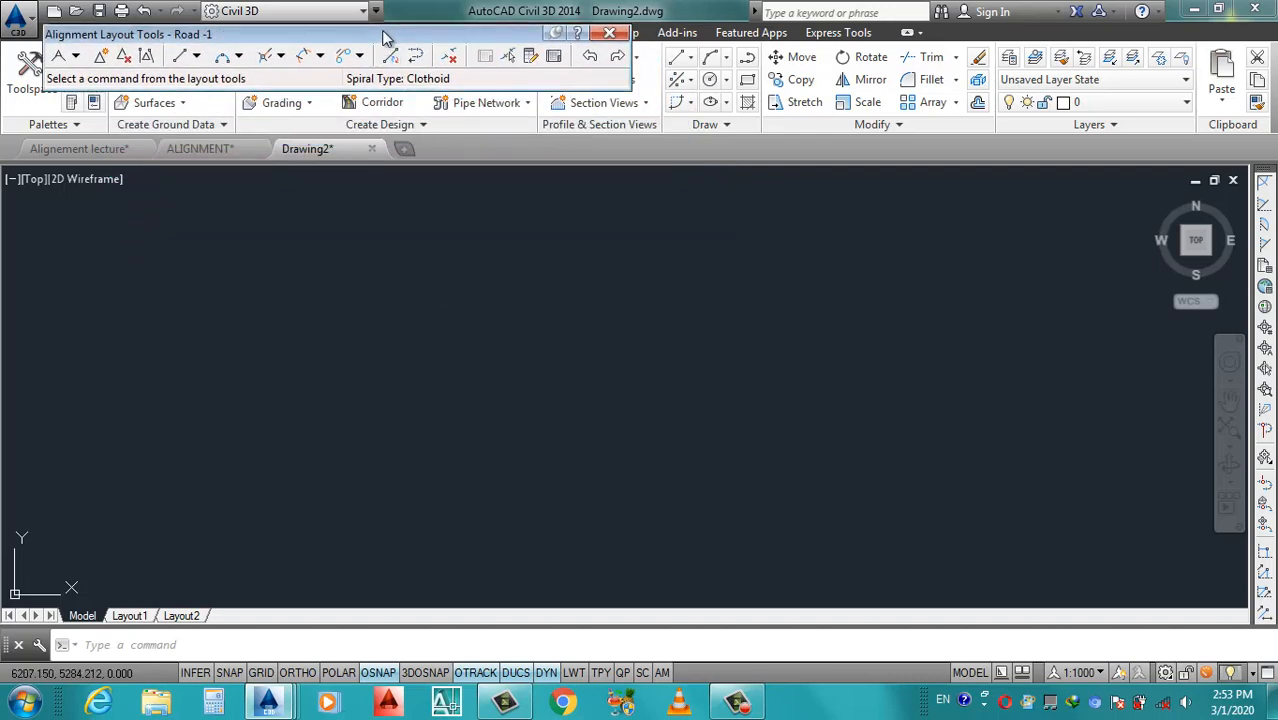
{"action": "left_click_drag", "start_coordinate": [398, 32], "coordinate": [389, 33]}
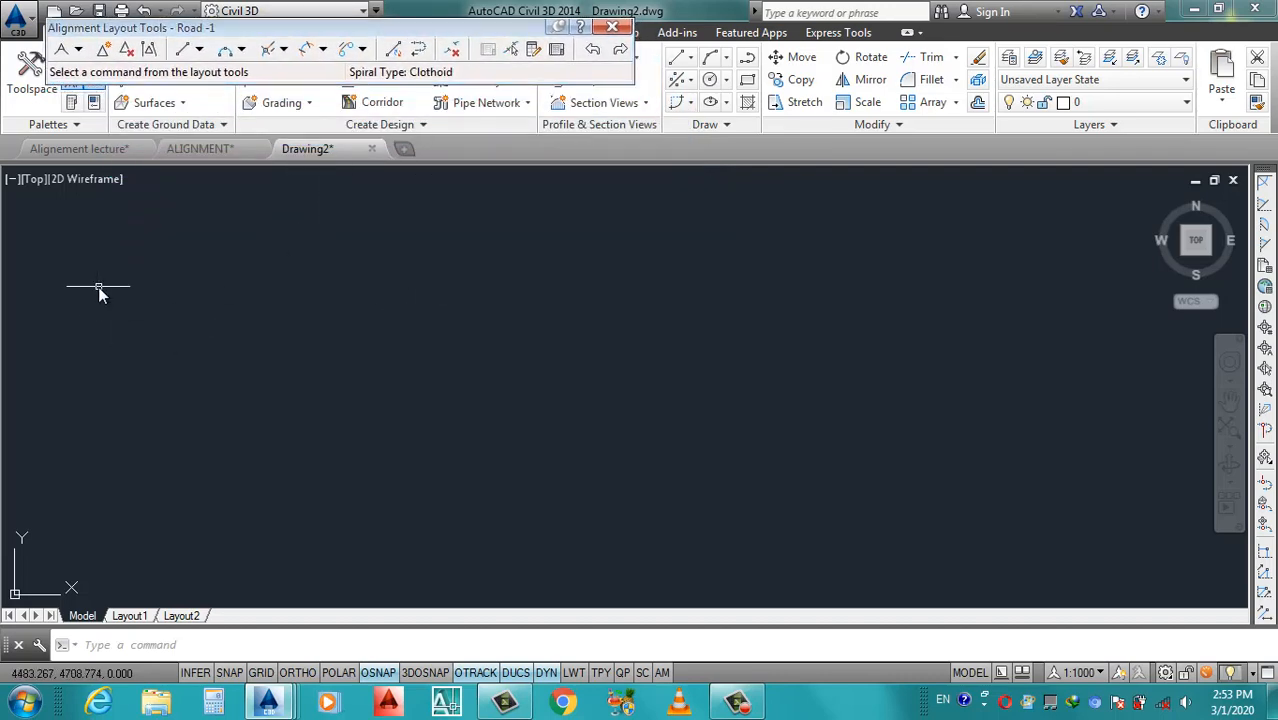
Draw a single 1000 m tangent without curves for Road -1, rising at about 15 degrees.
{"action": "left_click", "coordinate": [79, 50]}
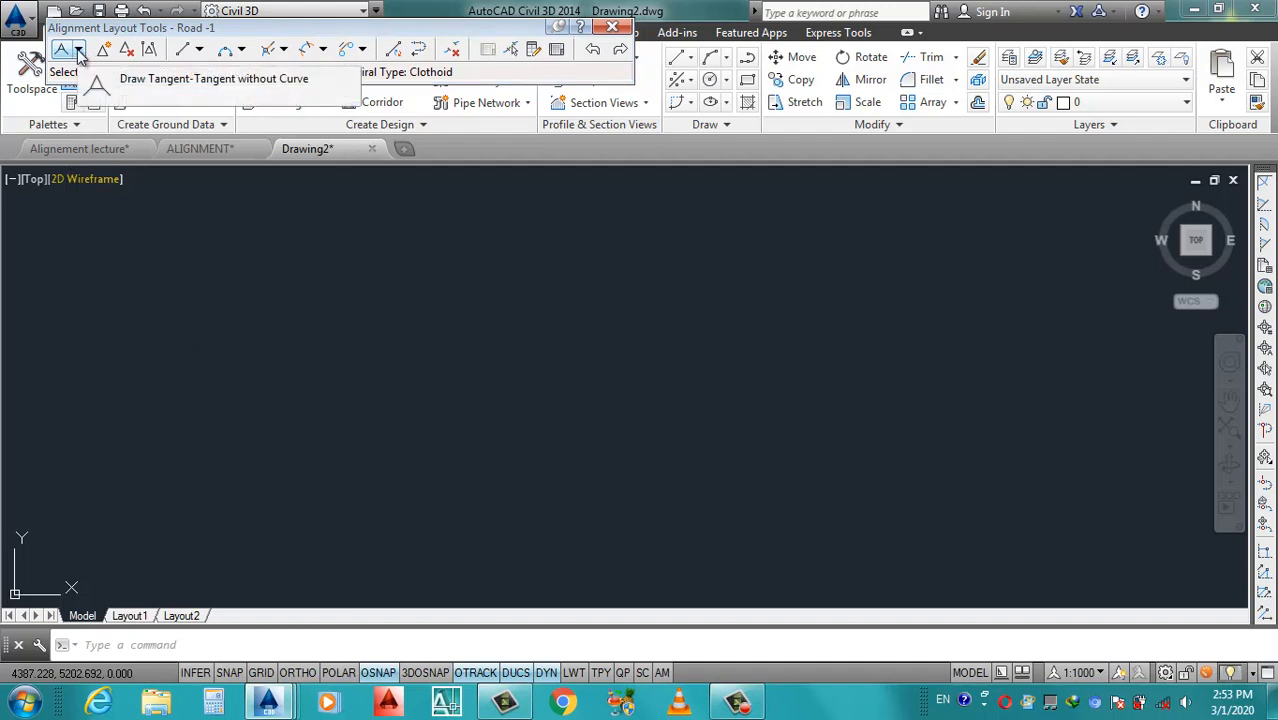
{"action": "left_click", "coordinate": [79, 50]}
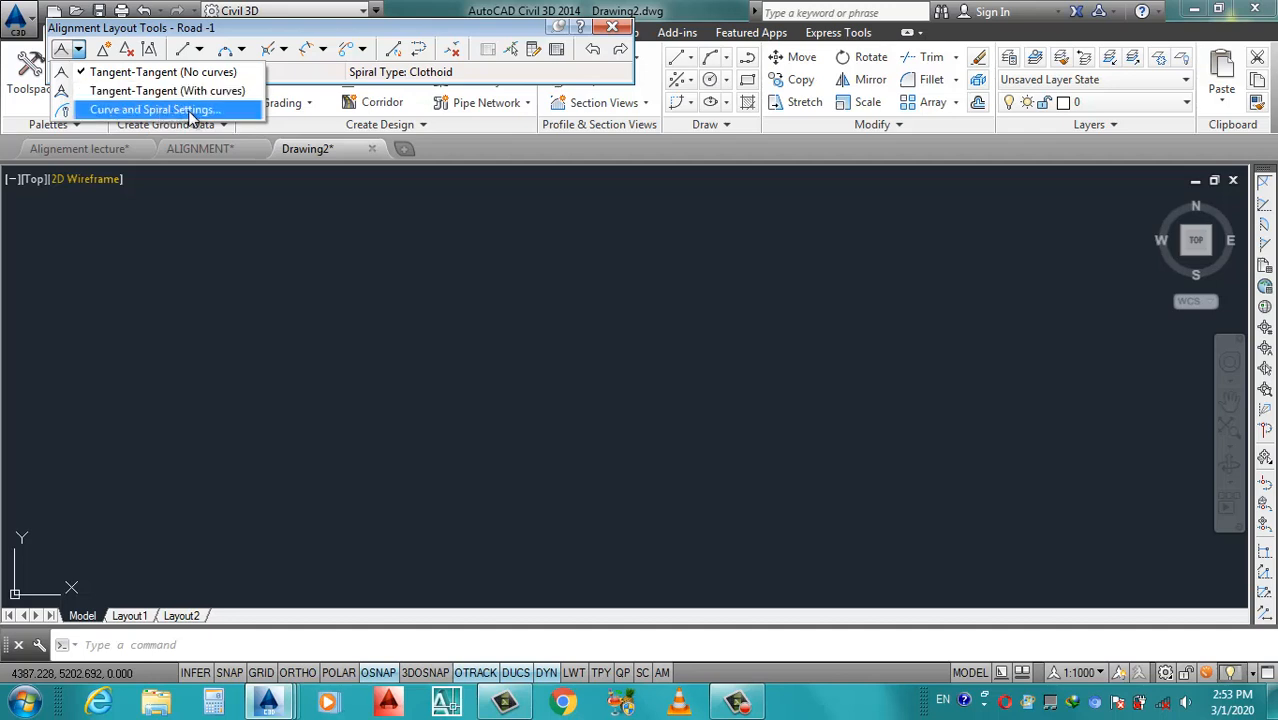
{"action": "left_click", "coordinate": [150, 76]}
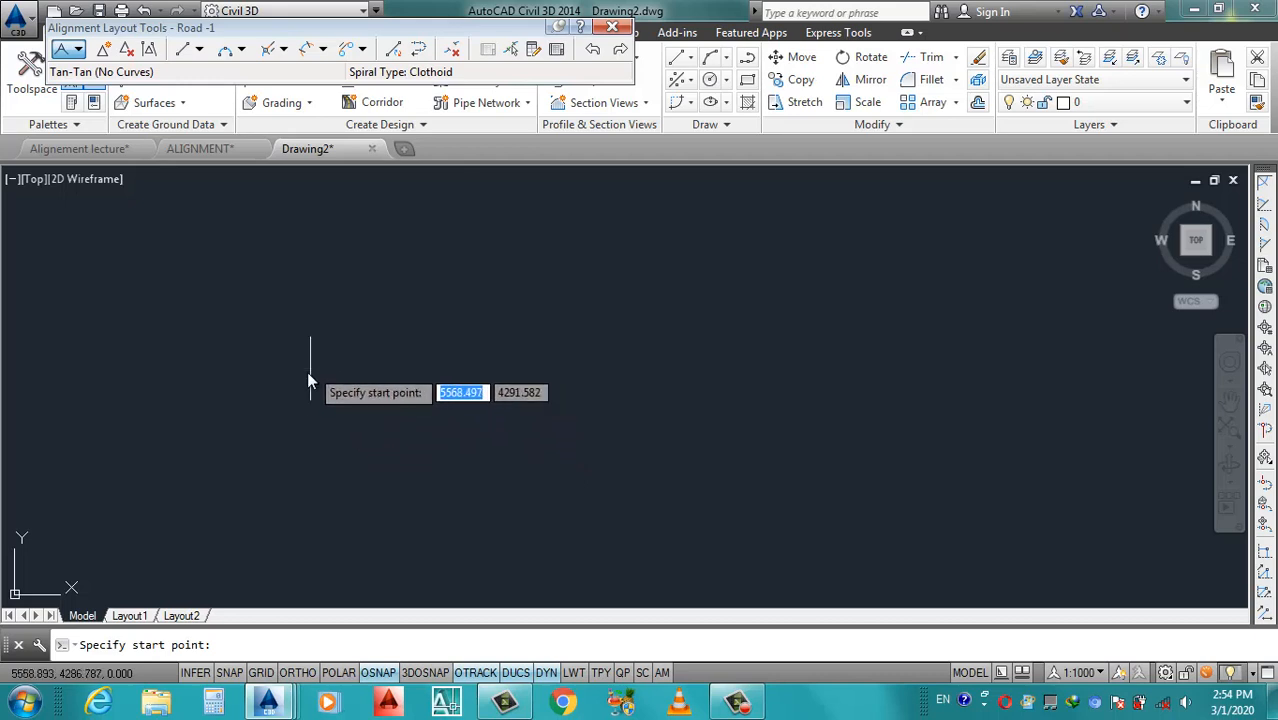
{"action": "left_click", "coordinate": [270, 421]}
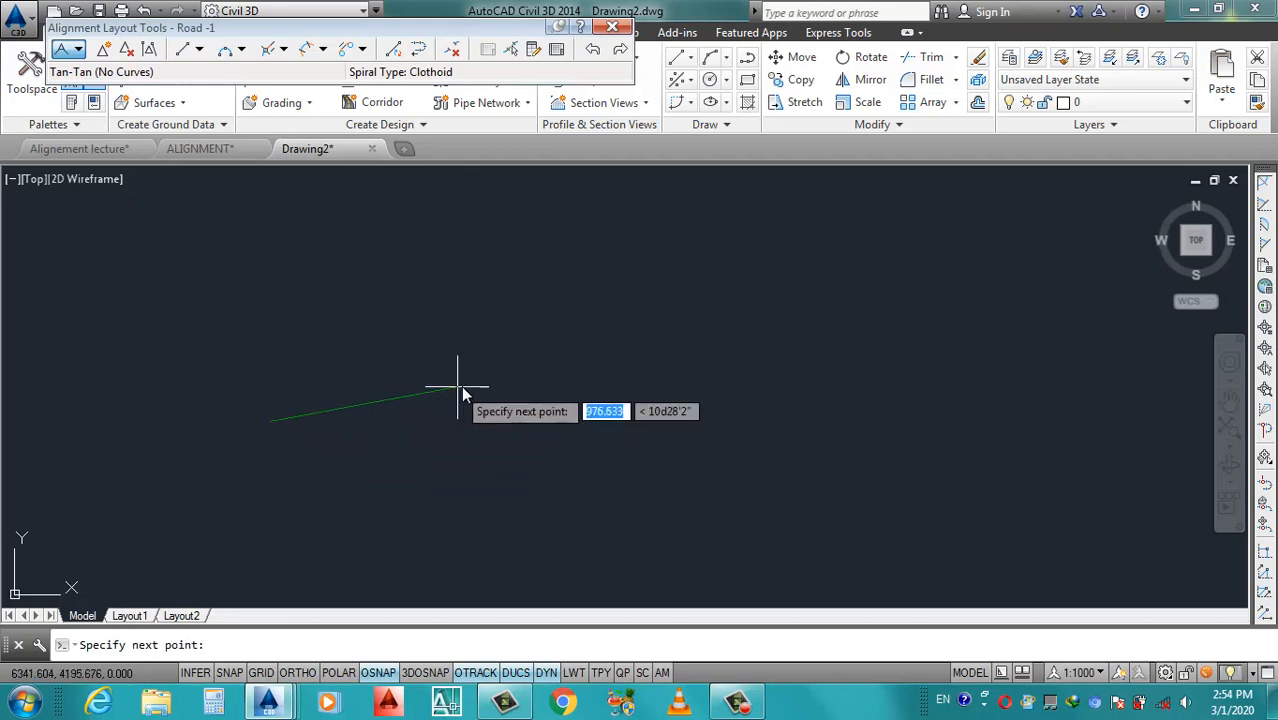
{"action": "scroll", "coordinate": [394, 395], "scroll_direction": "down", "scroll_amount": 2}
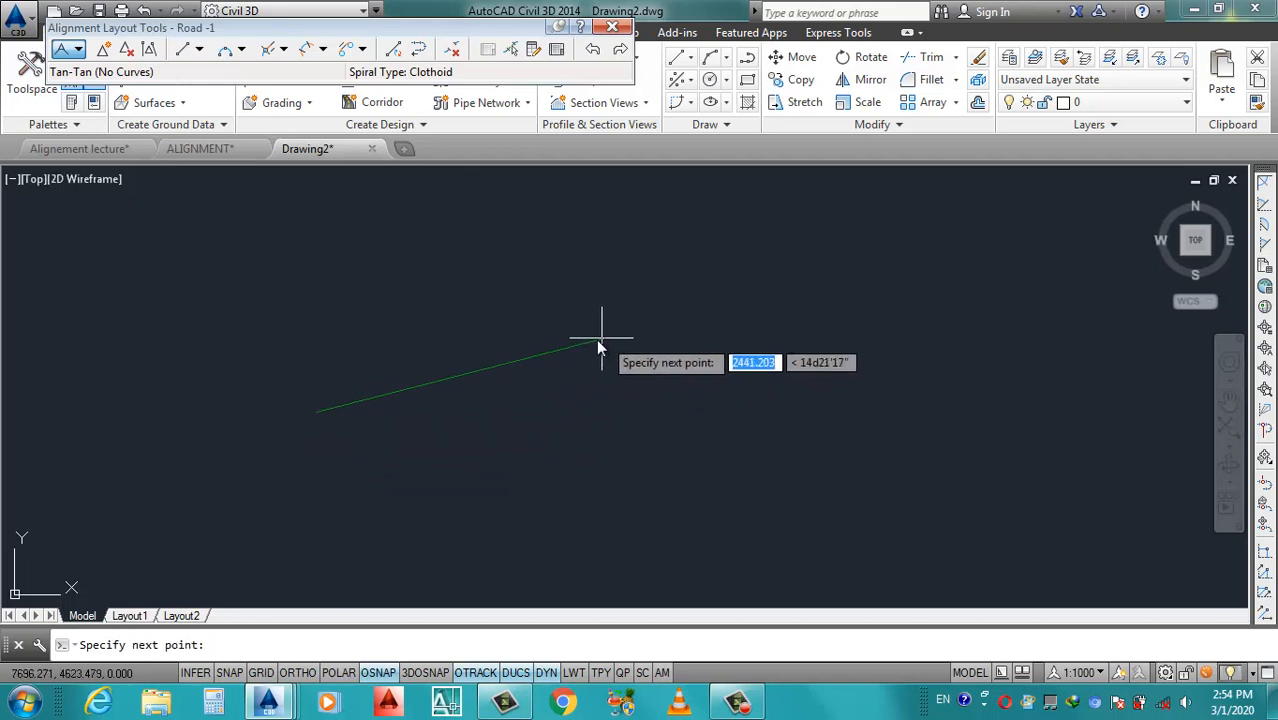
{"action": "type", "text": "1000"}
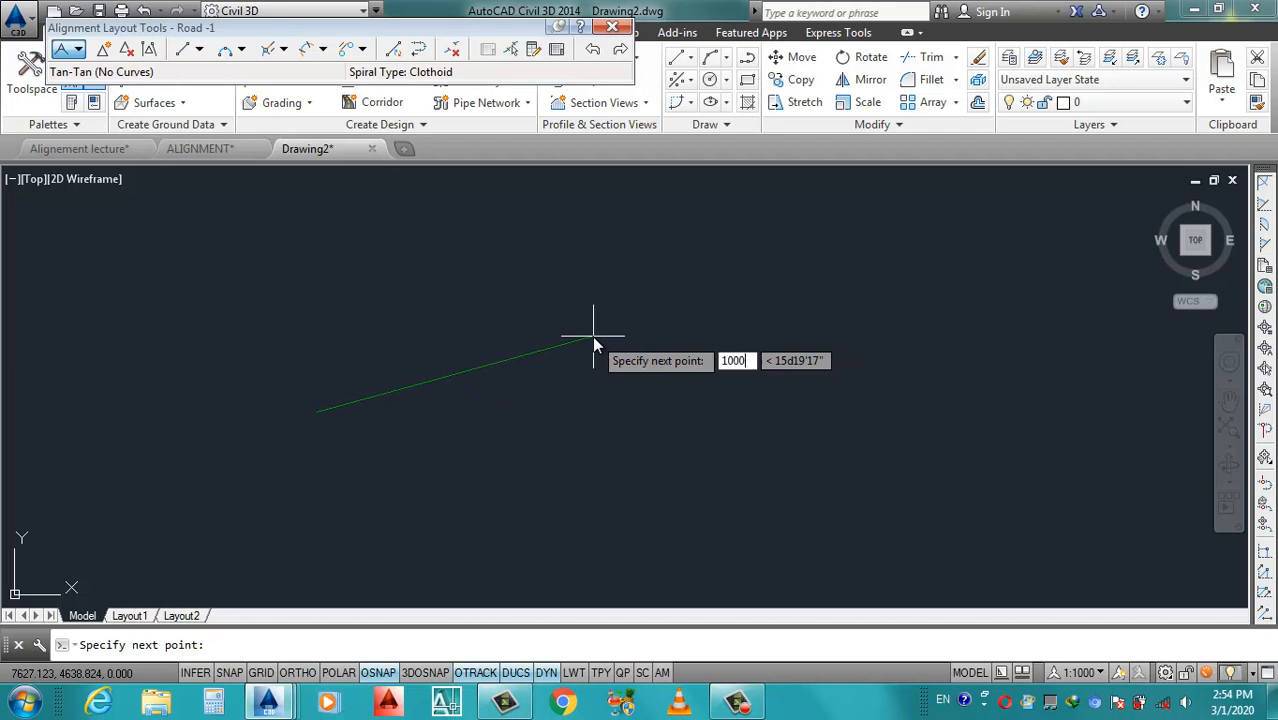
{"action": "key", "text": "Return"}
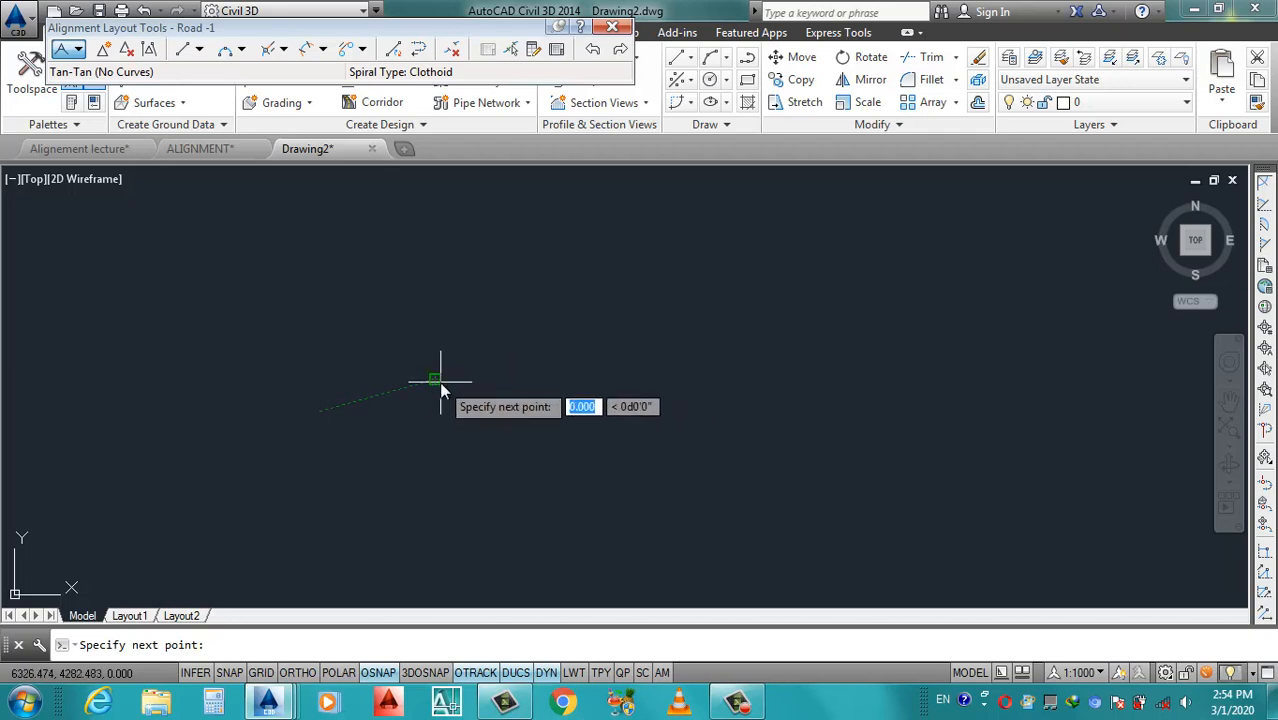
{"action": "key", "text": "Return"}
Examine the station labels and ticks along Road -1 from its start point toward the middle of the tangent.
{"action": "scroll", "coordinate": [360, 403], "scroll_direction": "up", "scroll_amount": 2}
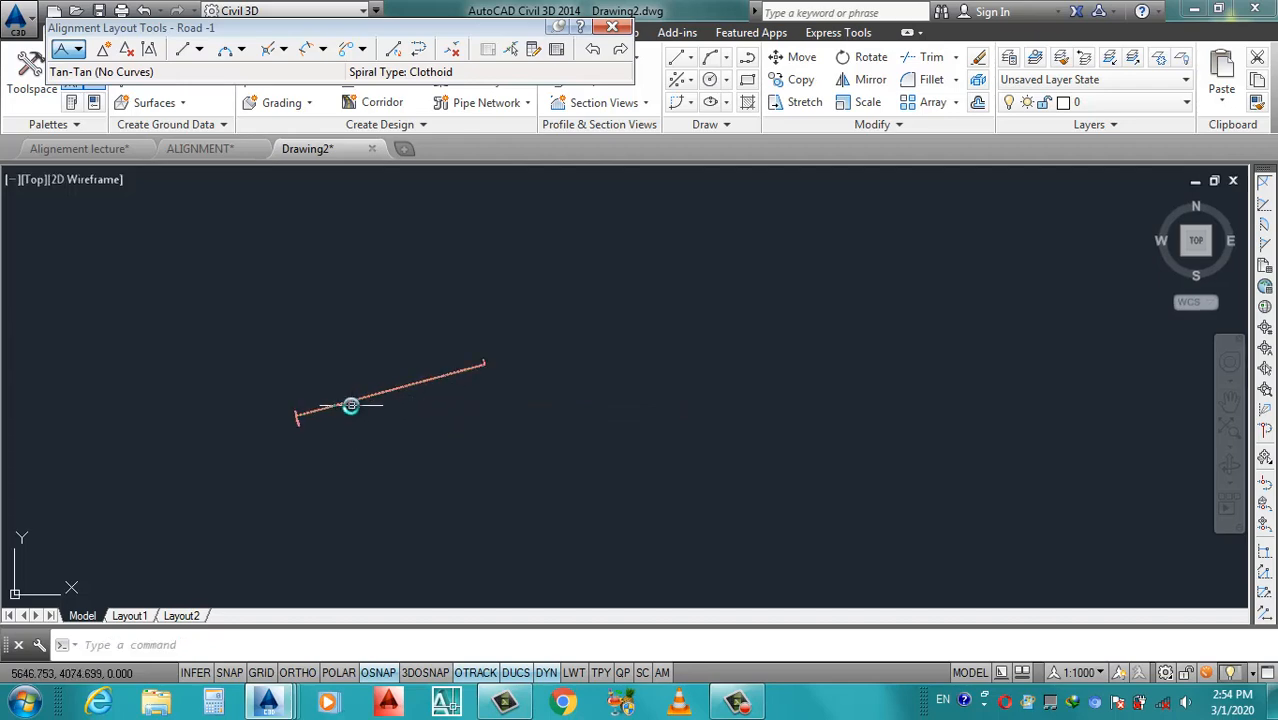
{"action": "scroll", "coordinate": [285, 422], "scroll_direction": "up", "scroll_amount": 5}
{"action": "scroll", "coordinate": [333, 378], "scroll_direction": "up", "scroll_amount": 1}
{"action": "scroll", "coordinate": [333, 378], "scroll_direction": "up", "scroll_amount": 4}
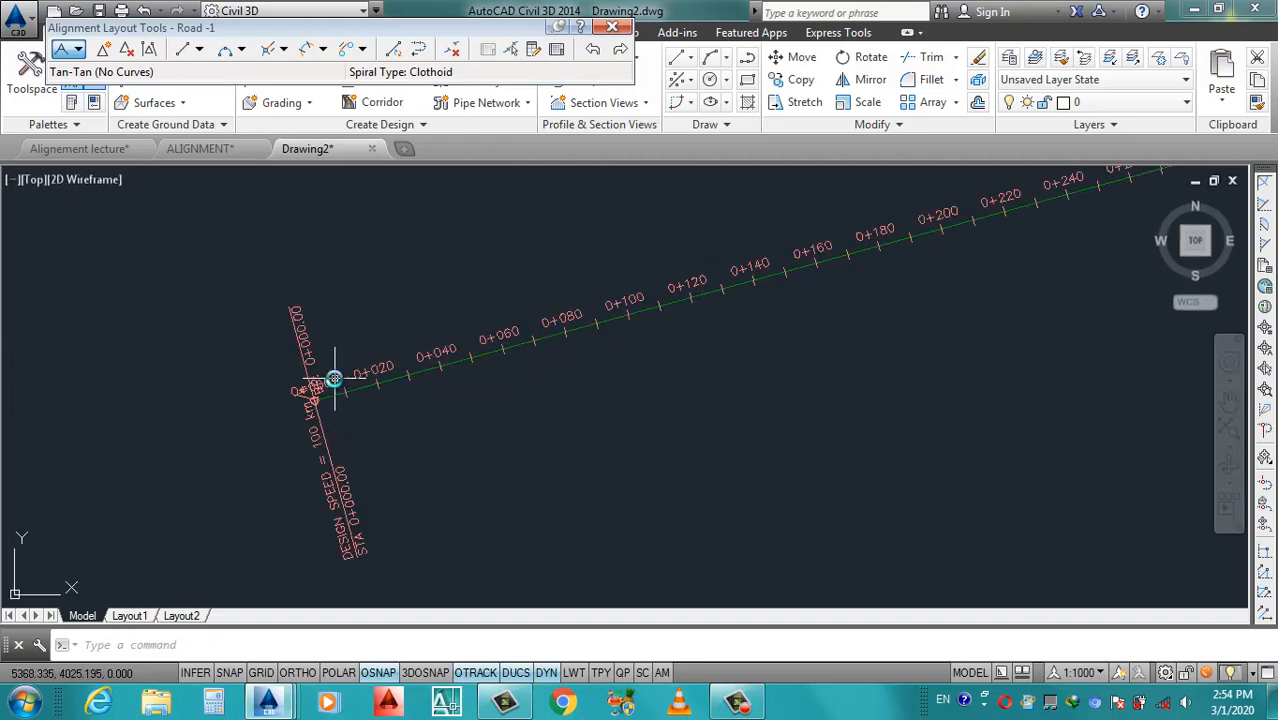
{"action": "scroll", "coordinate": [384, 399], "scroll_direction": "down", "scroll_amount": 4}
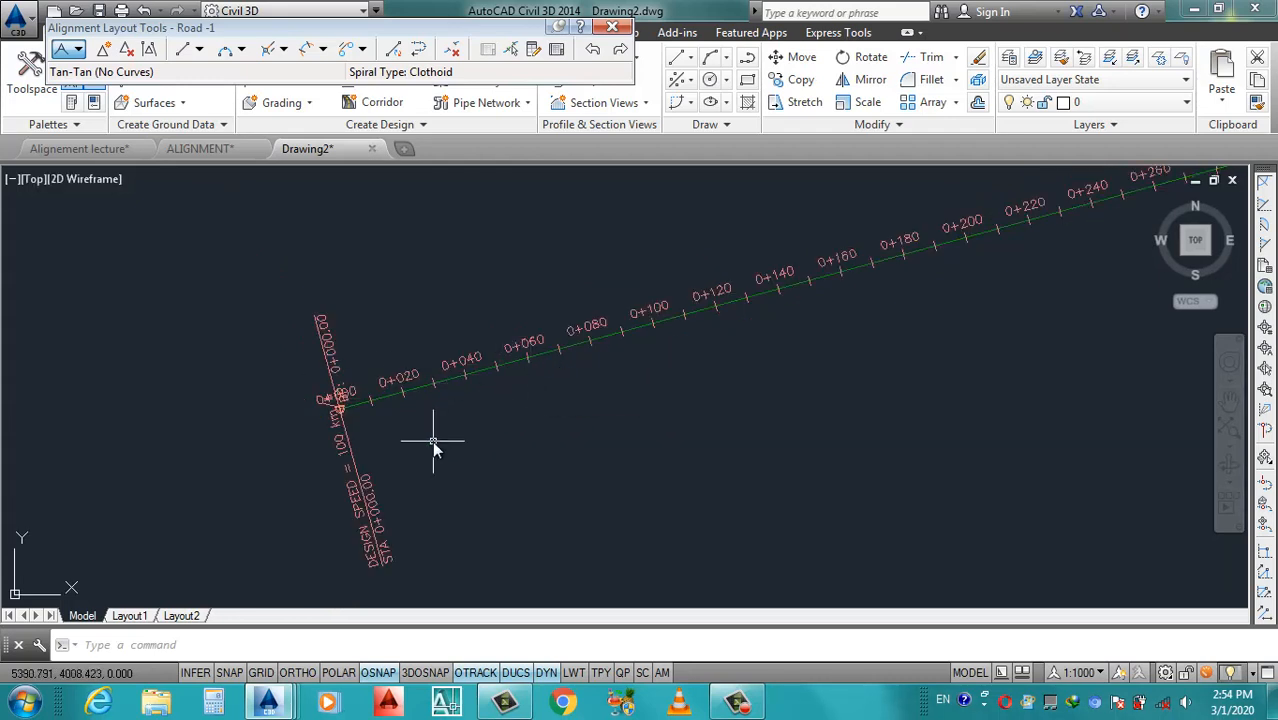
{"action": "scroll", "coordinate": [394, 412], "scroll_direction": "up", "scroll_amount": 4}
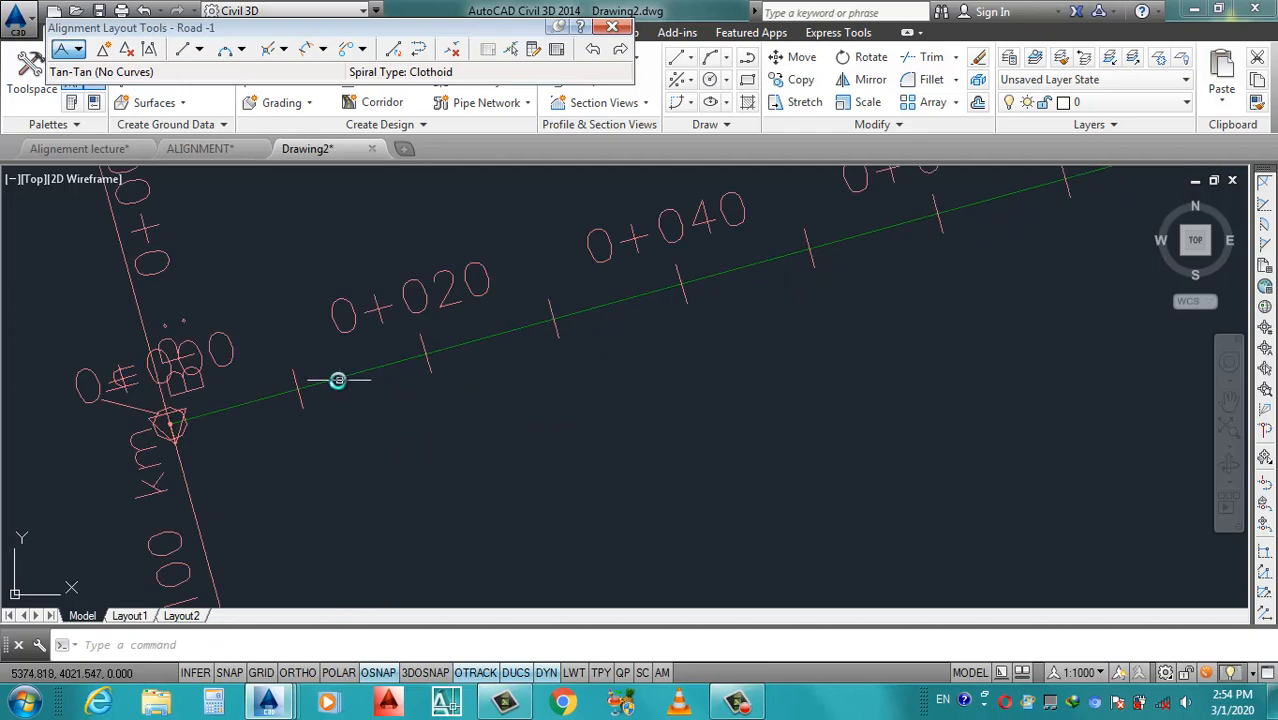
{"action": "left_click", "coordinate": [340, 376]}
{"action": "scroll", "coordinate": [385, 372], "scroll_direction": "down", "scroll_amount": 4}
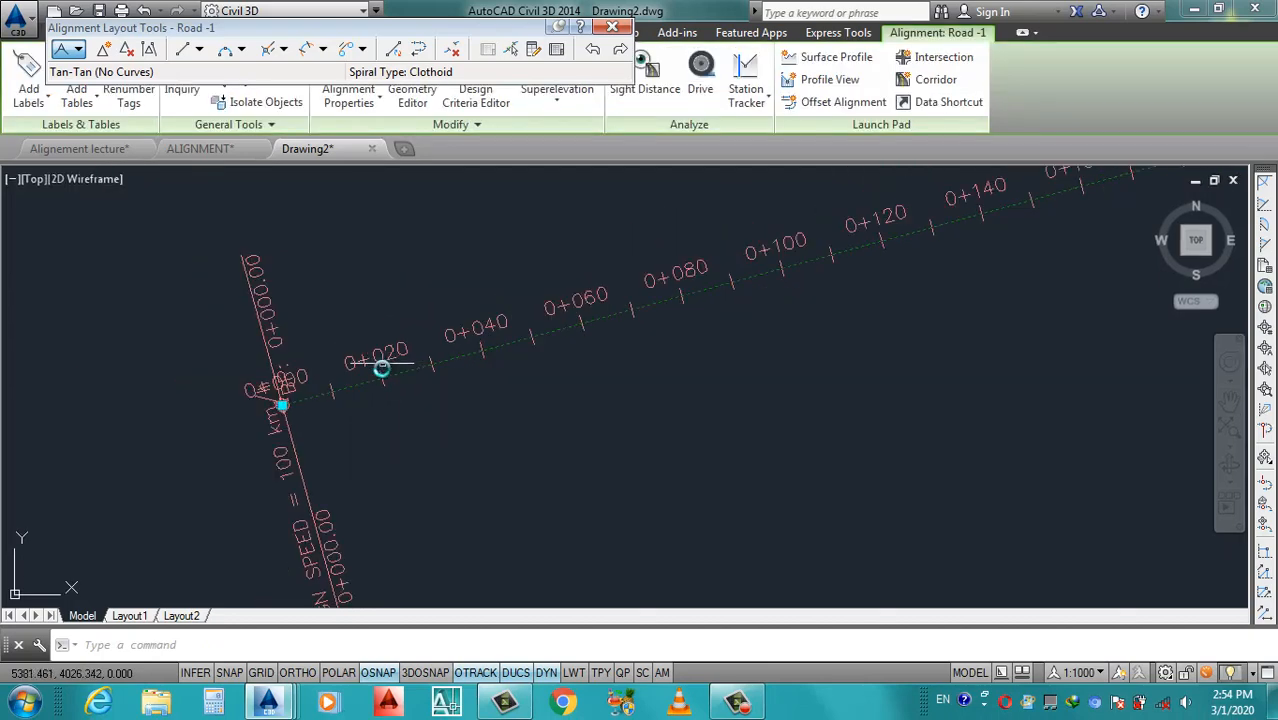
{"action": "key", "text": "Escape"}
{"action": "scroll", "coordinate": [382, 368], "scroll_direction": "down", "scroll_amount": 4}
{"action": "scroll", "coordinate": [685, 313], "scroll_direction": "up", "scroll_amount": 3}
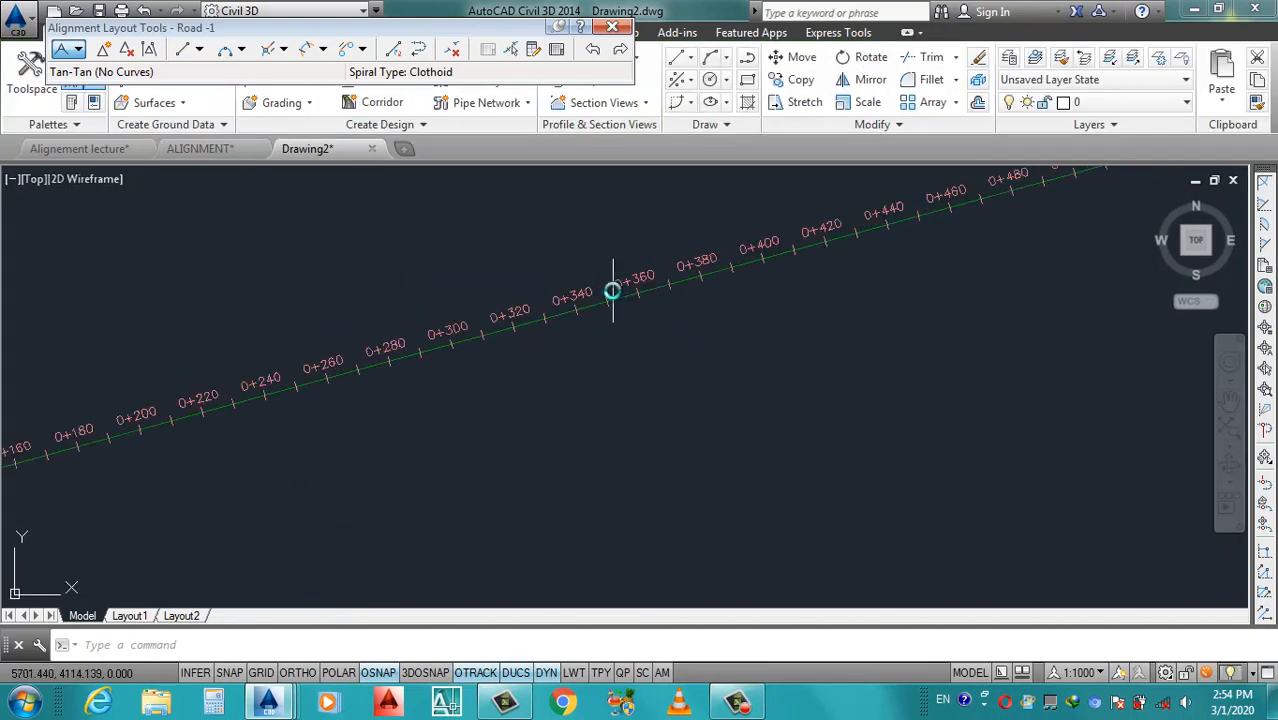
{"action": "scroll", "coordinate": [612, 291], "scroll_direction": "up", "scroll_amount": 2}
{"action": "scroll", "coordinate": [551, 360], "scroll_direction": "down", "scroll_amount": 6}
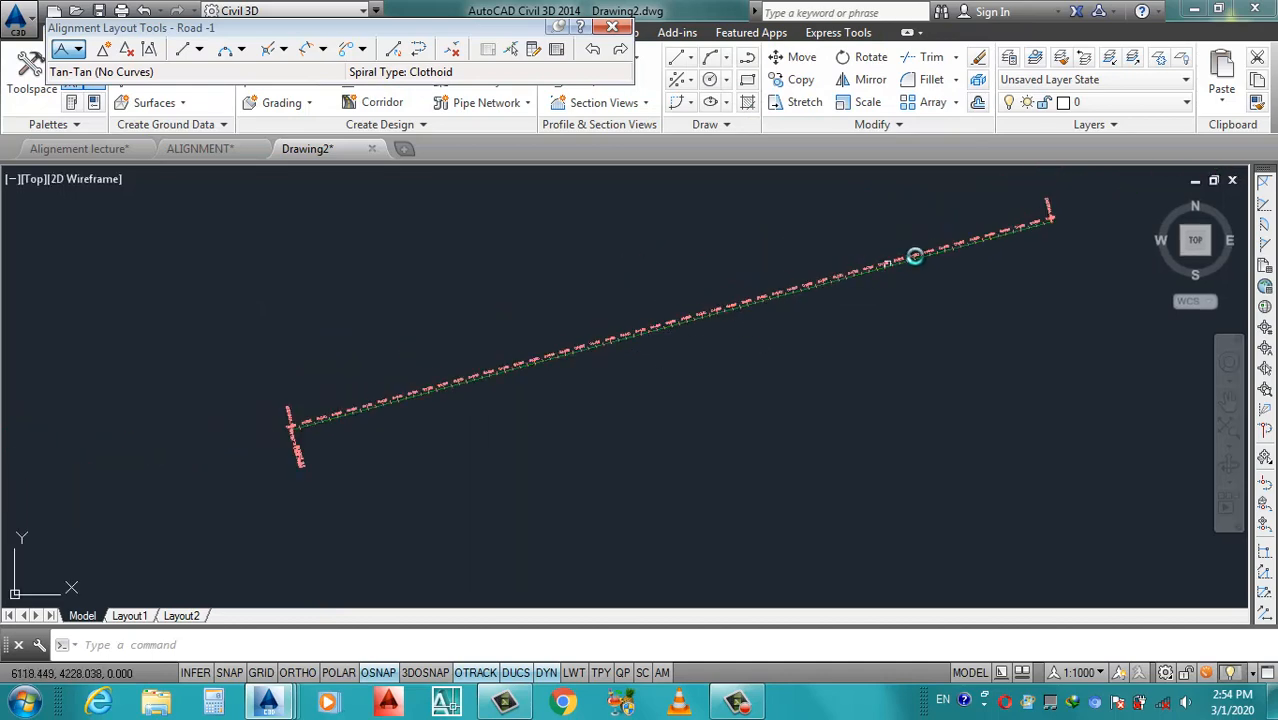
Inspect the stationing on Road -1 from around station 0+800 to the alignment's end point.
{"action": "scroll", "coordinate": [914, 256], "scroll_direction": "up", "scroll_amount": 8}
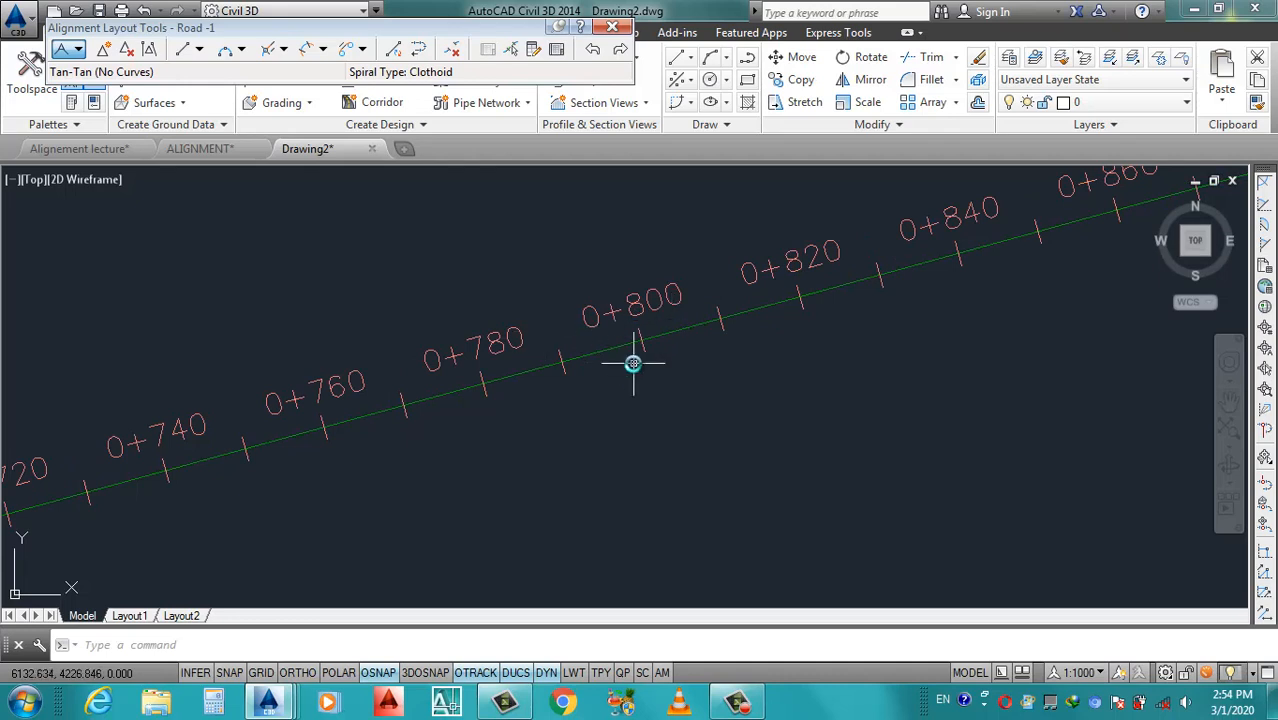
{"action": "mouse_move", "coordinate": [633, 364]}
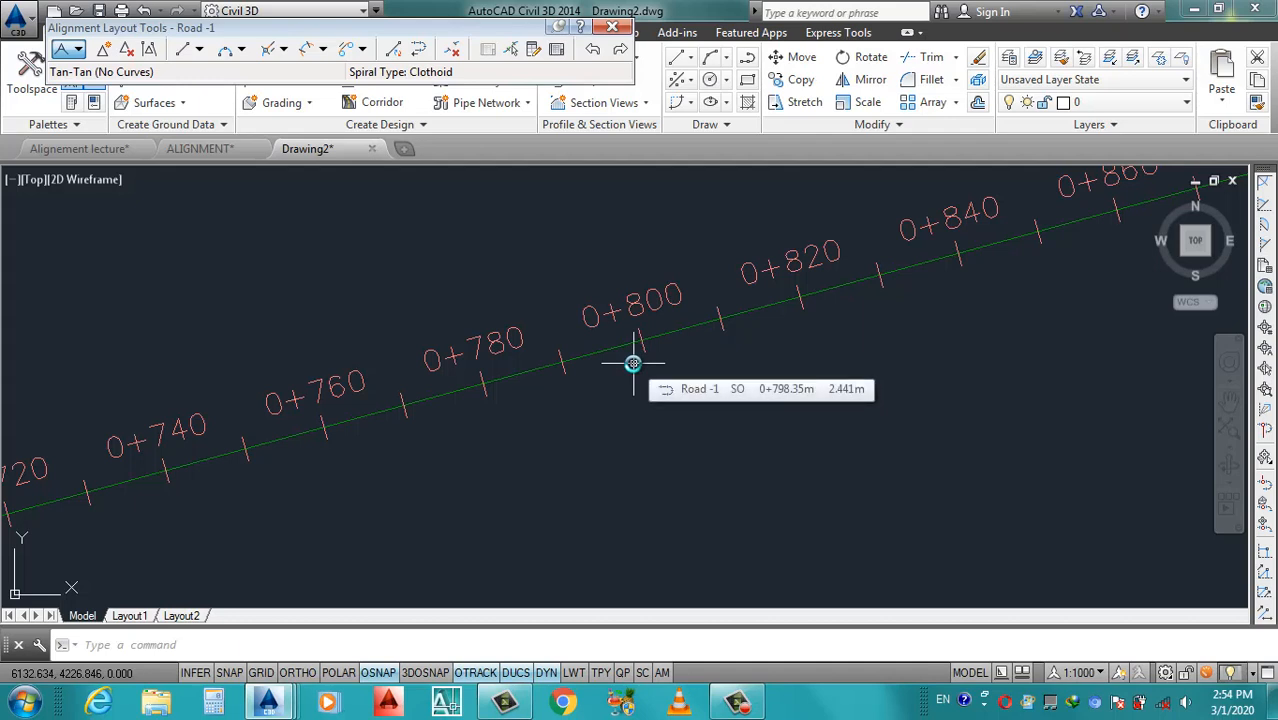
{"action": "scroll", "coordinate": [519, 379], "scroll_direction": "down", "scroll_amount": 8}
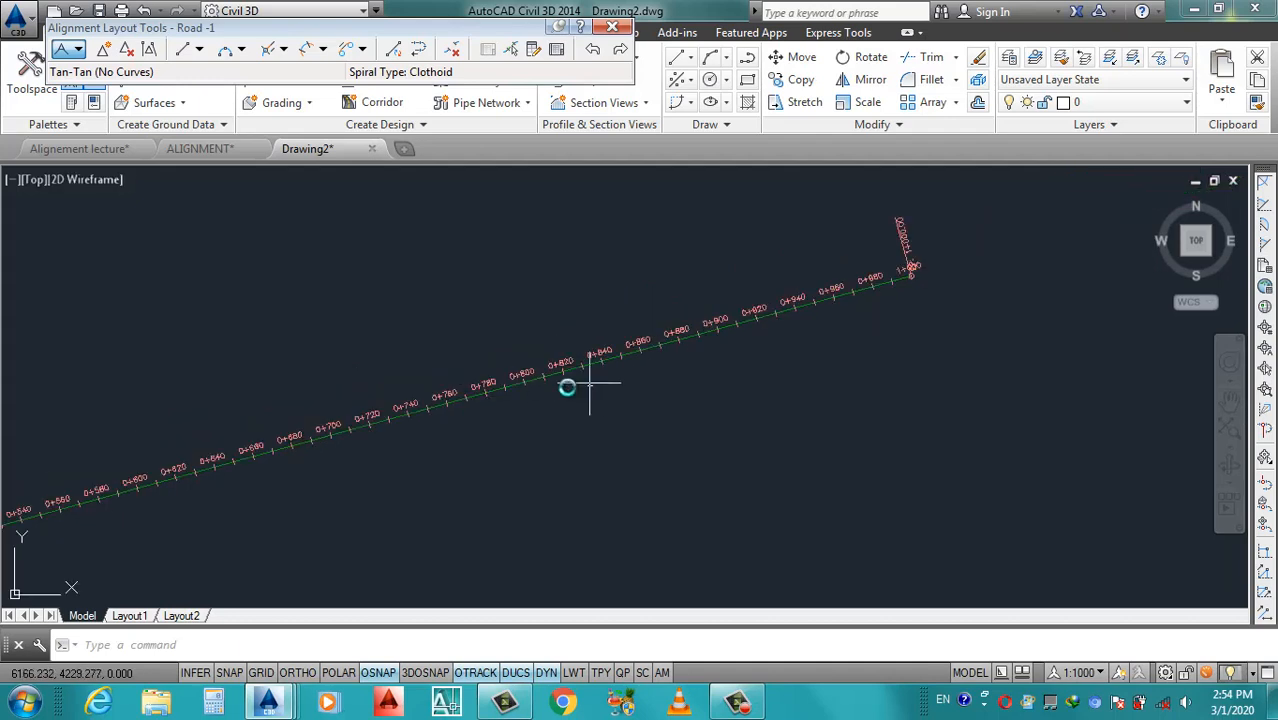
{"action": "scroll", "coordinate": [768, 325], "scroll_direction": "up", "scroll_amount": 6}
{"action": "scroll", "coordinate": [779, 311], "scroll_direction": "up", "scroll_amount": 4}
{"action": "scroll", "coordinate": [816, 274], "scroll_direction": "down", "scroll_amount": 10}
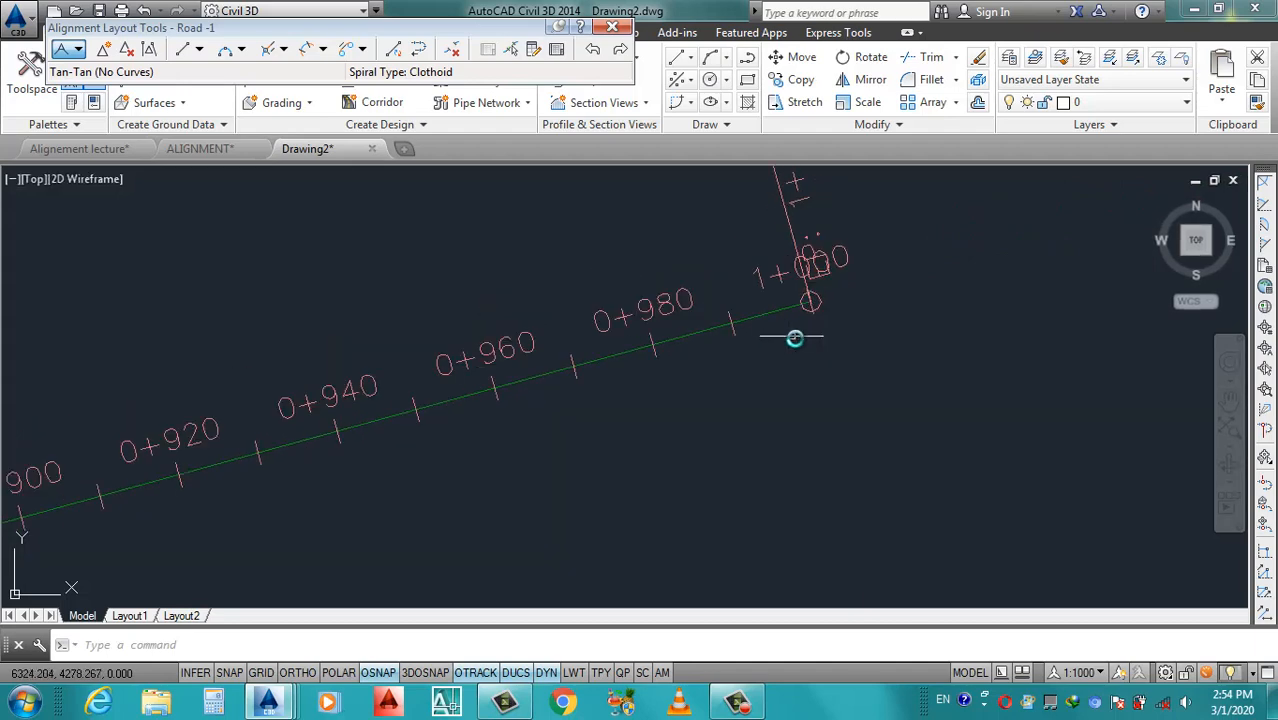
{"action": "scroll", "coordinate": [795, 323], "scroll_direction": "down", "scroll_amount": 2}
{"action": "scroll", "coordinate": [291, 482], "scroll_direction": "up", "scroll_amount": 9}
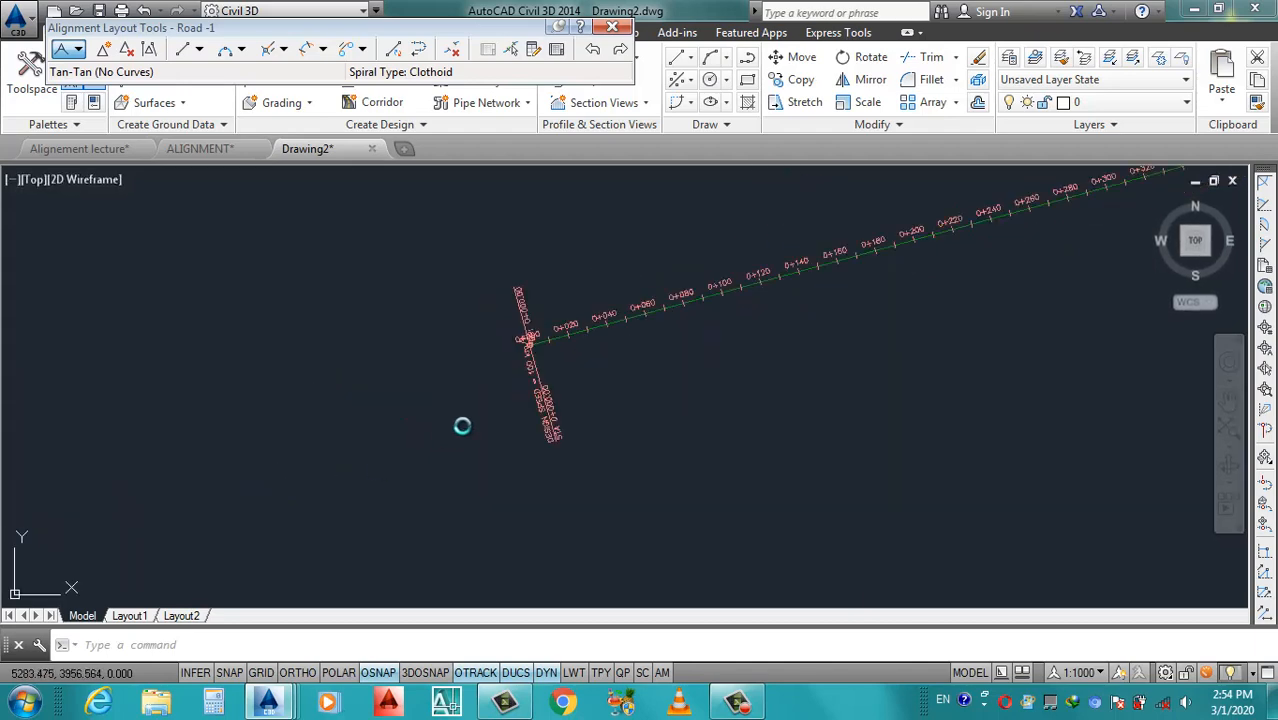
Examine the geometry point, station and design speed labels at the start of Road -1.
{"action": "scroll", "coordinate": [492, 457], "scroll_direction": "down", "scroll_amount": 5}
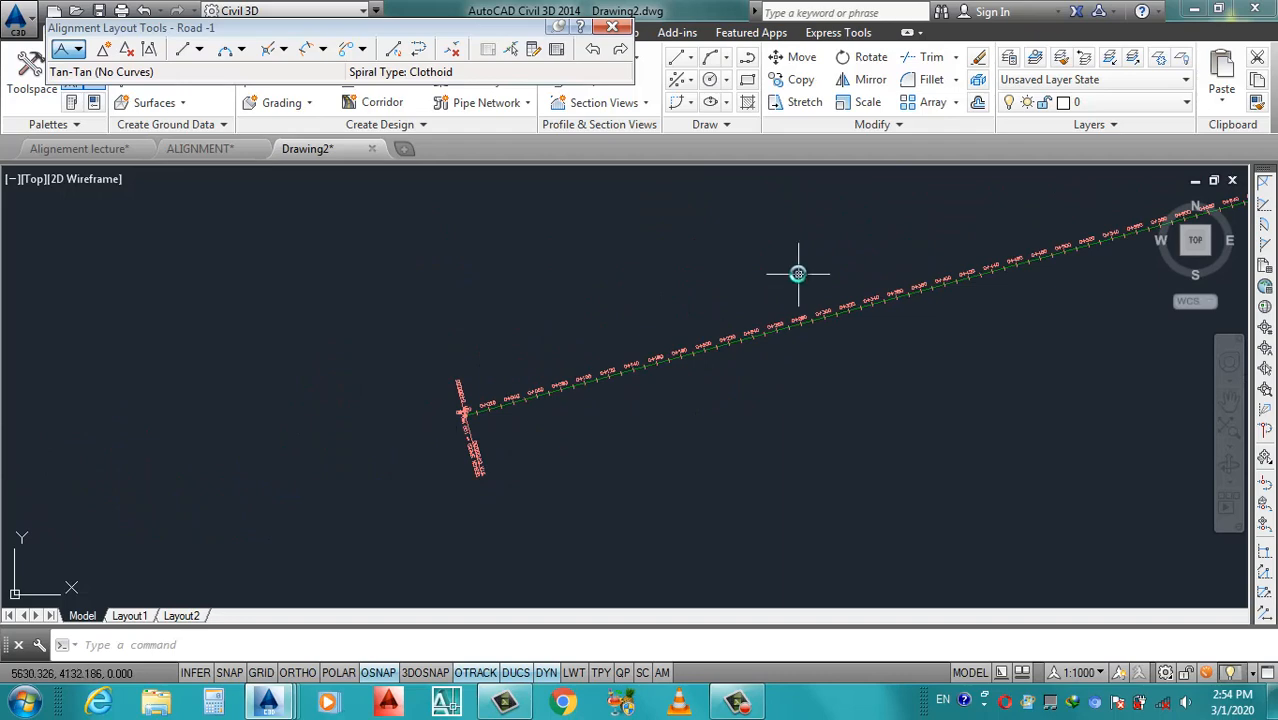
{"action": "scroll", "coordinate": [488, 433], "scroll_direction": "up", "scroll_amount": 1}
{"action": "scroll", "coordinate": [489, 434], "scroll_direction": "up", "scroll_amount": 2}
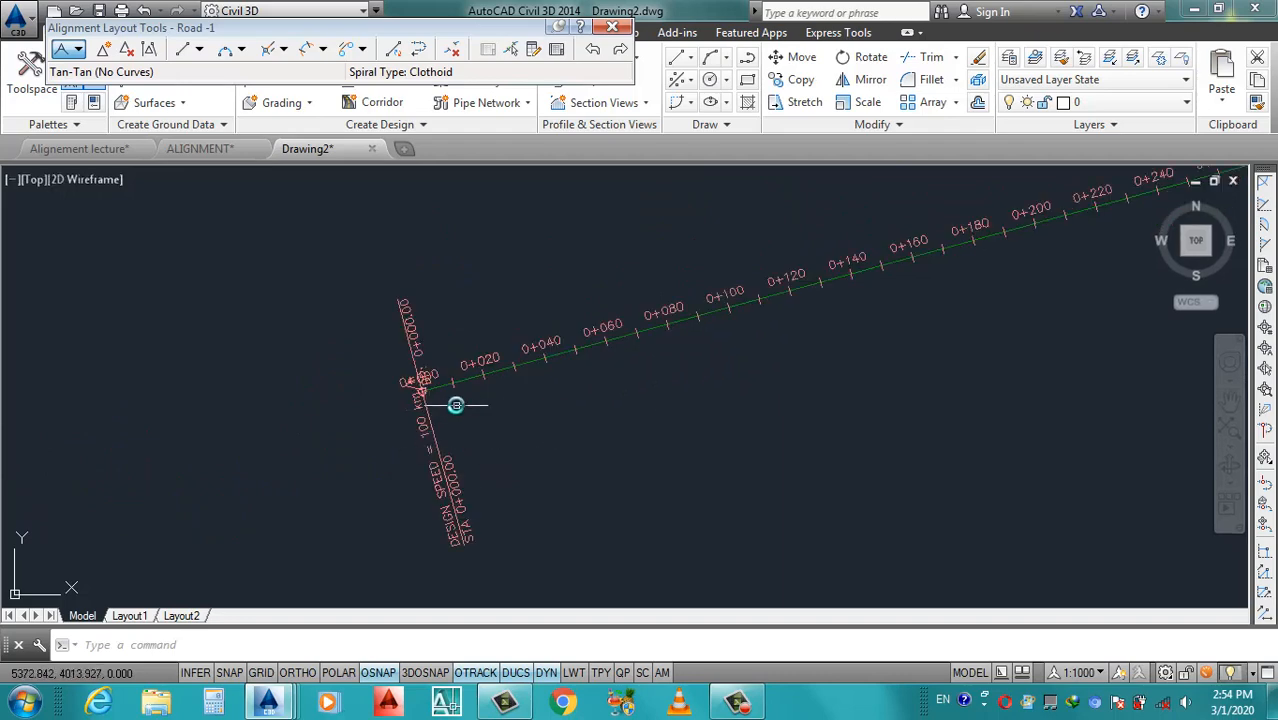
{"action": "left_click", "coordinate": [470, 406]}
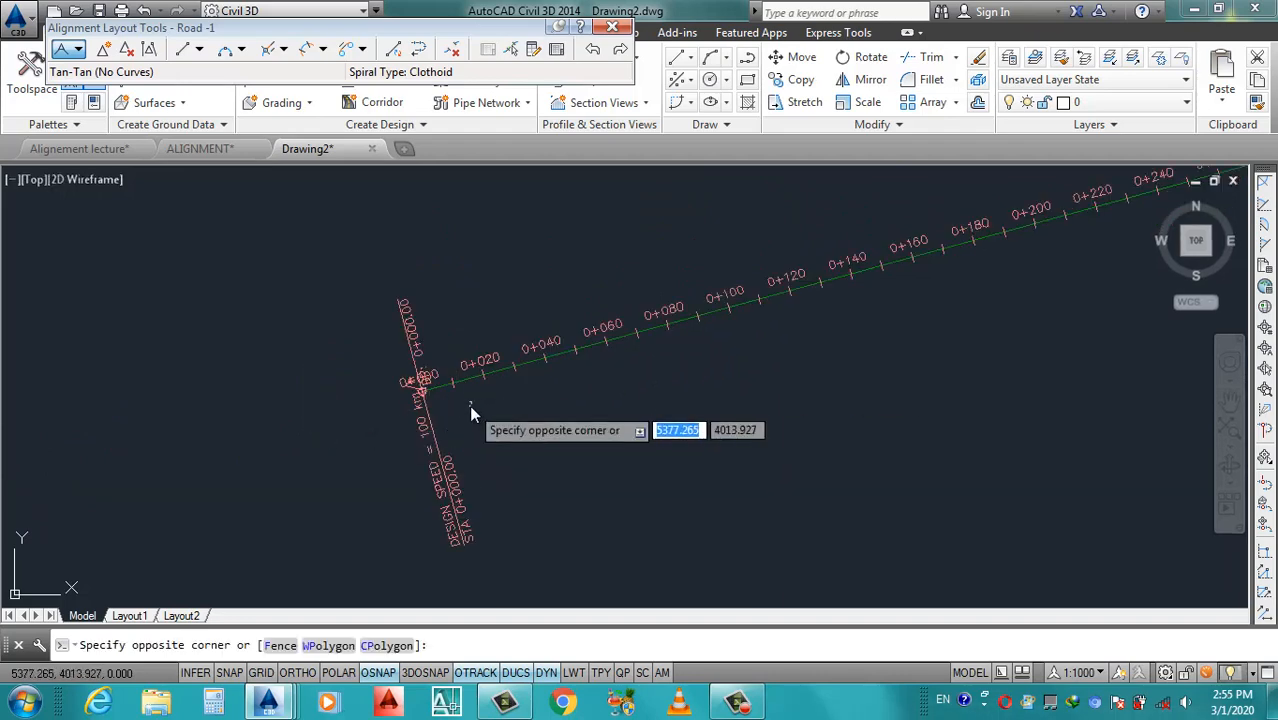
{"action": "left_click", "coordinate": [468, 406]}
{"action": "scroll", "coordinate": [457, 403], "scroll_direction": "up", "scroll_amount": 4}
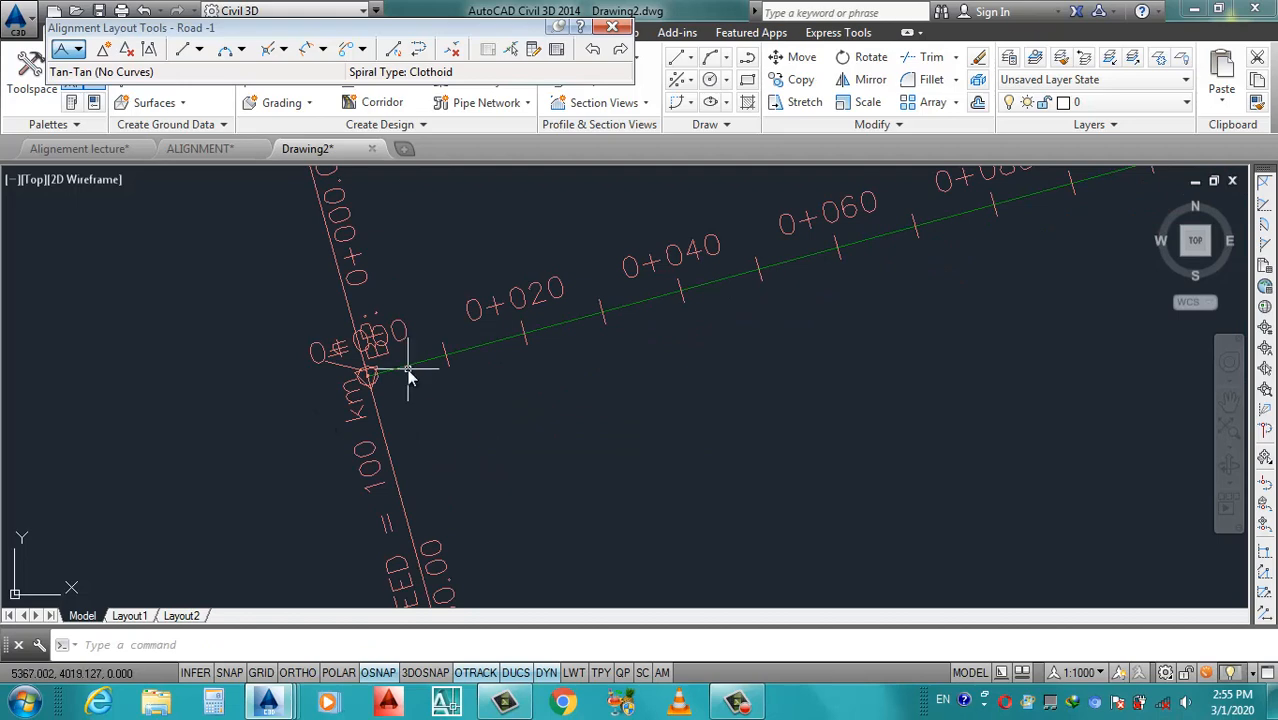
{"action": "scroll", "coordinate": [379, 417], "scroll_direction": "down", "scroll_amount": 3}
{"action": "scroll", "coordinate": [403, 504], "scroll_direction": "up", "scroll_amount": 3}
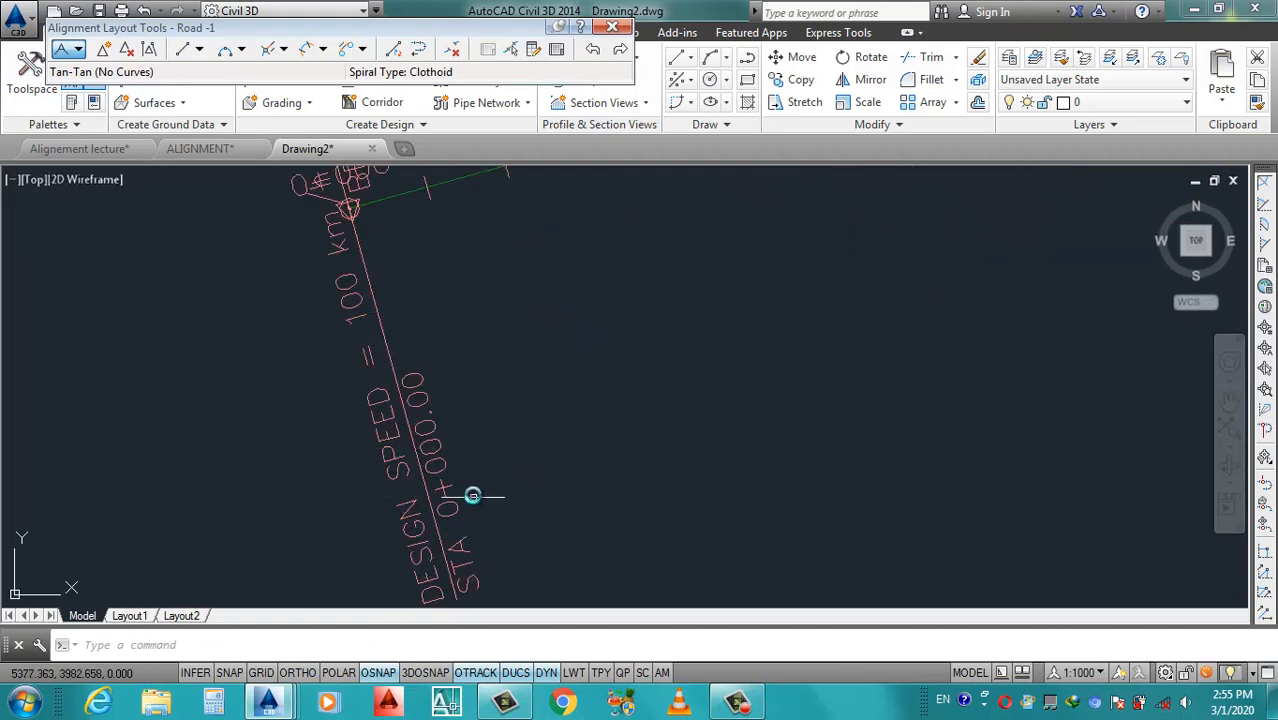
{"action": "scroll", "coordinate": [423, 366], "scroll_direction": "down", "scroll_amount": 3}
{"action": "scroll", "coordinate": [415, 465], "scroll_direction": "up", "scroll_amount": 3}
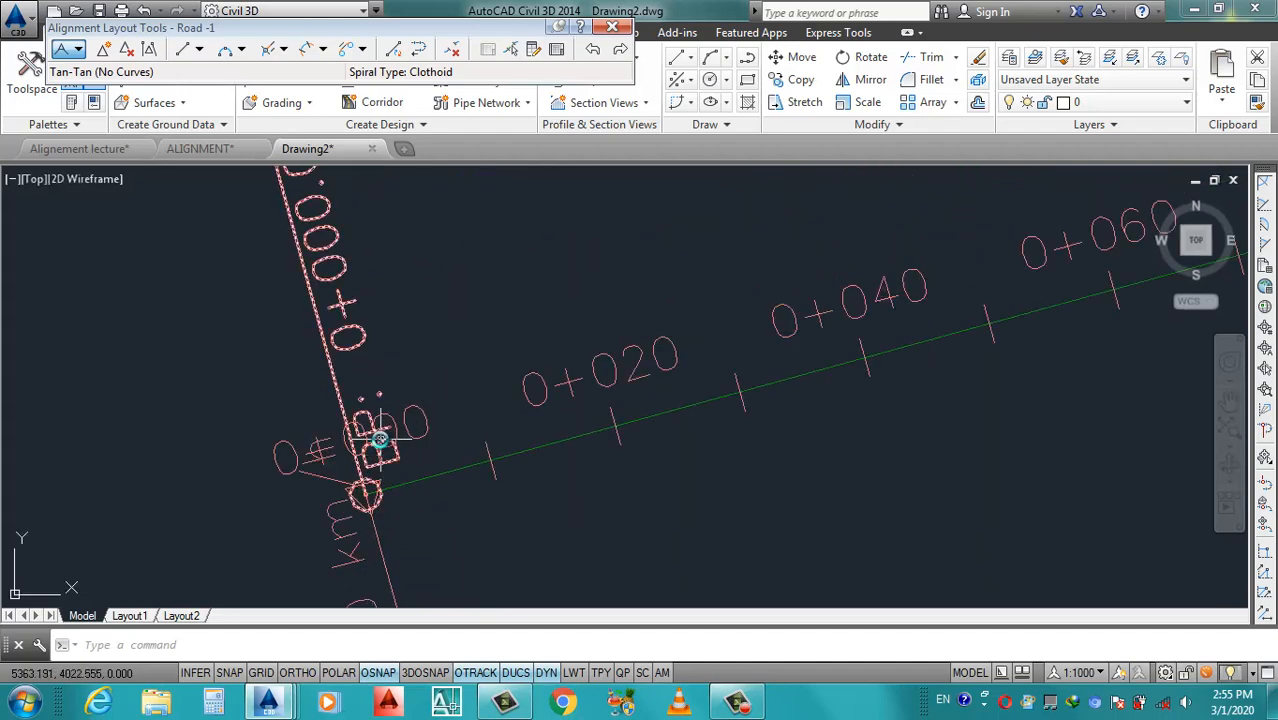
Inspect the end point label of Road -1 and the spacing of the station labels and ticks back to its start.
{"action": "scroll", "coordinate": [380, 440], "scroll_direction": "down", "scroll_amount": 8}
{"action": "scroll", "coordinate": [833, 330], "scroll_direction": "up", "scroll_amount": 6}
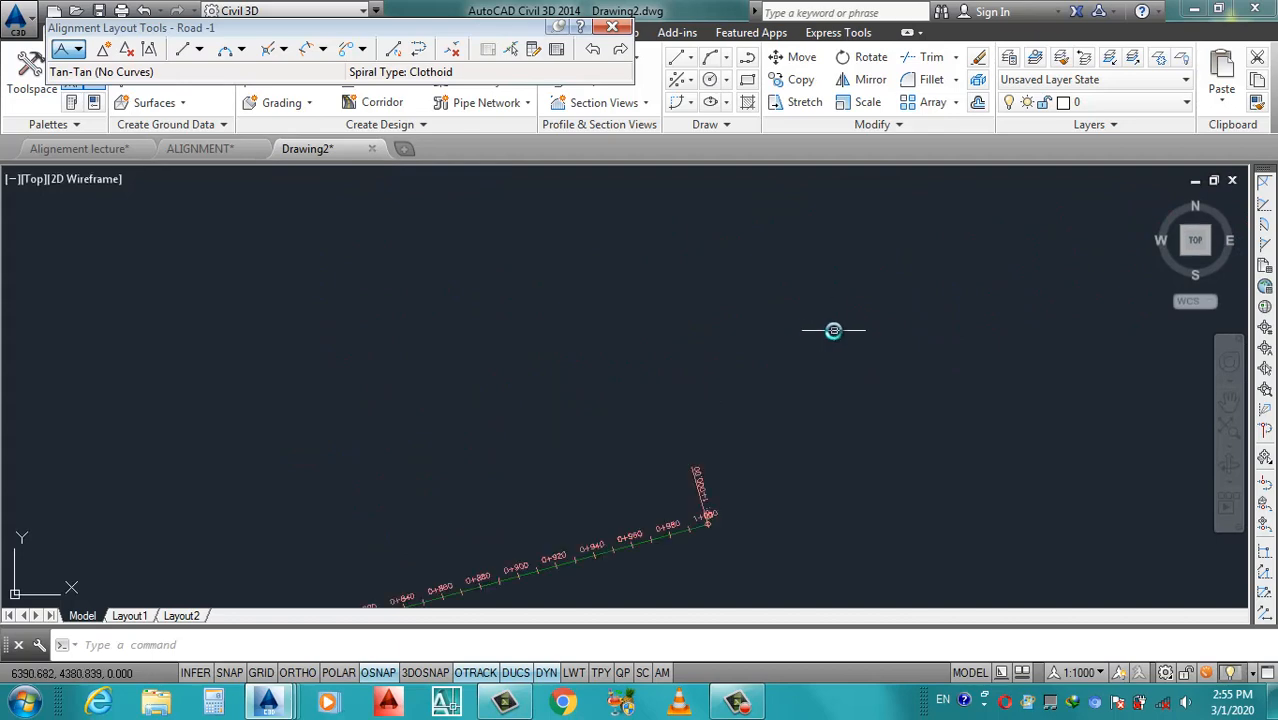
{"action": "scroll", "coordinate": [720, 515], "scroll_direction": "up", "scroll_amount": 5}
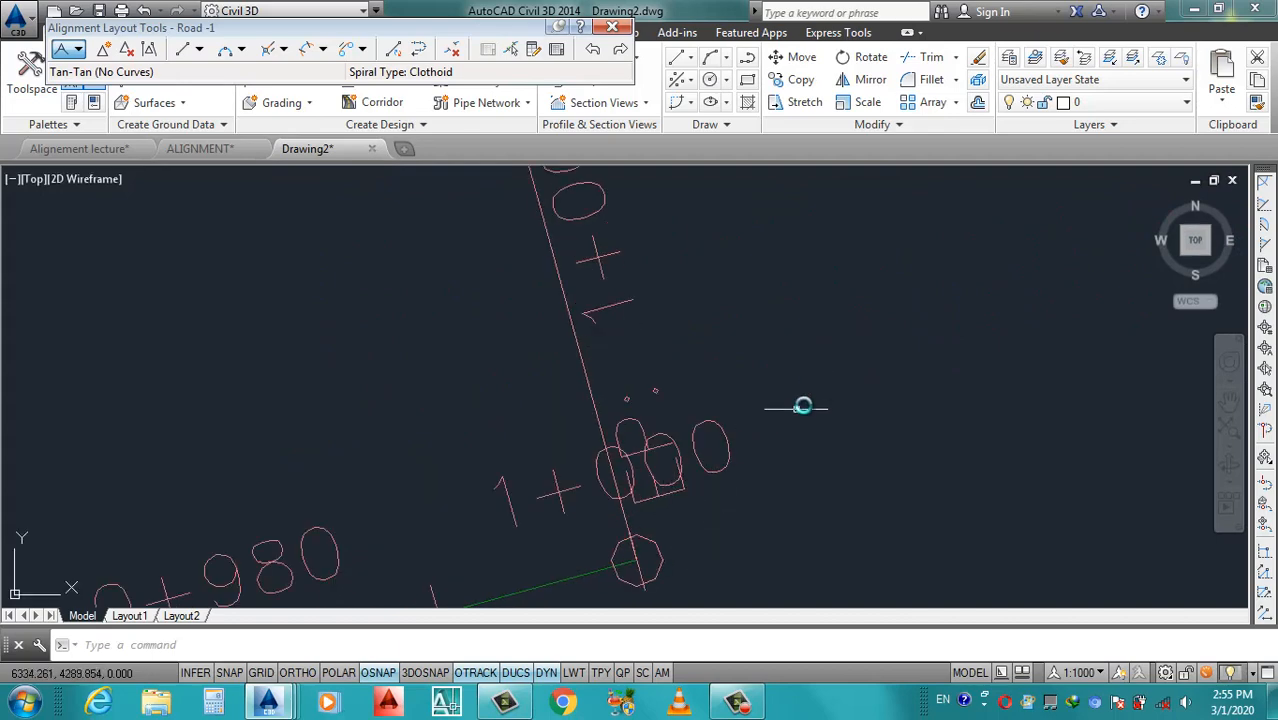
{"action": "scroll", "coordinate": [836, 360], "scroll_direction": "down", "scroll_amount": 6}
{"action": "scroll", "coordinate": [652, 420], "scroll_direction": "up", "scroll_amount": 5}
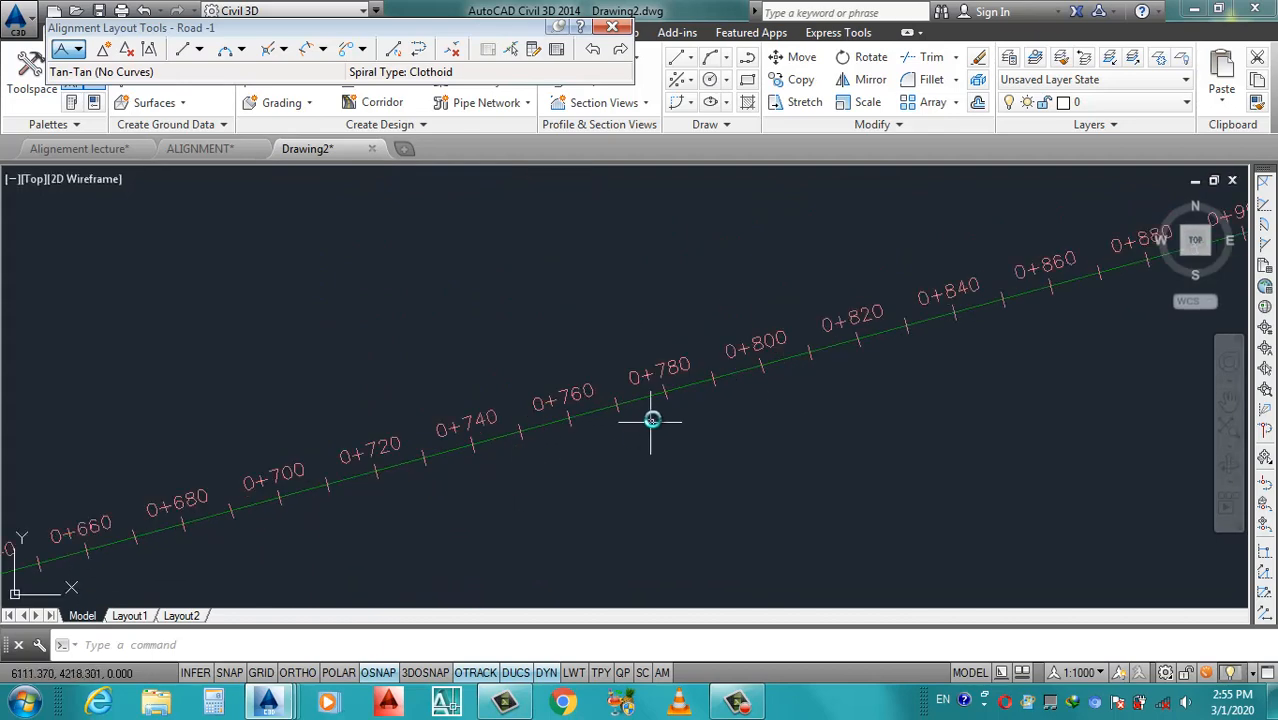
{"action": "scroll", "coordinate": [660, 405], "scroll_direction": "up", "scroll_amount": 2}
{"action": "scroll", "coordinate": [673, 391], "scroll_direction": "down", "scroll_amount": 8}
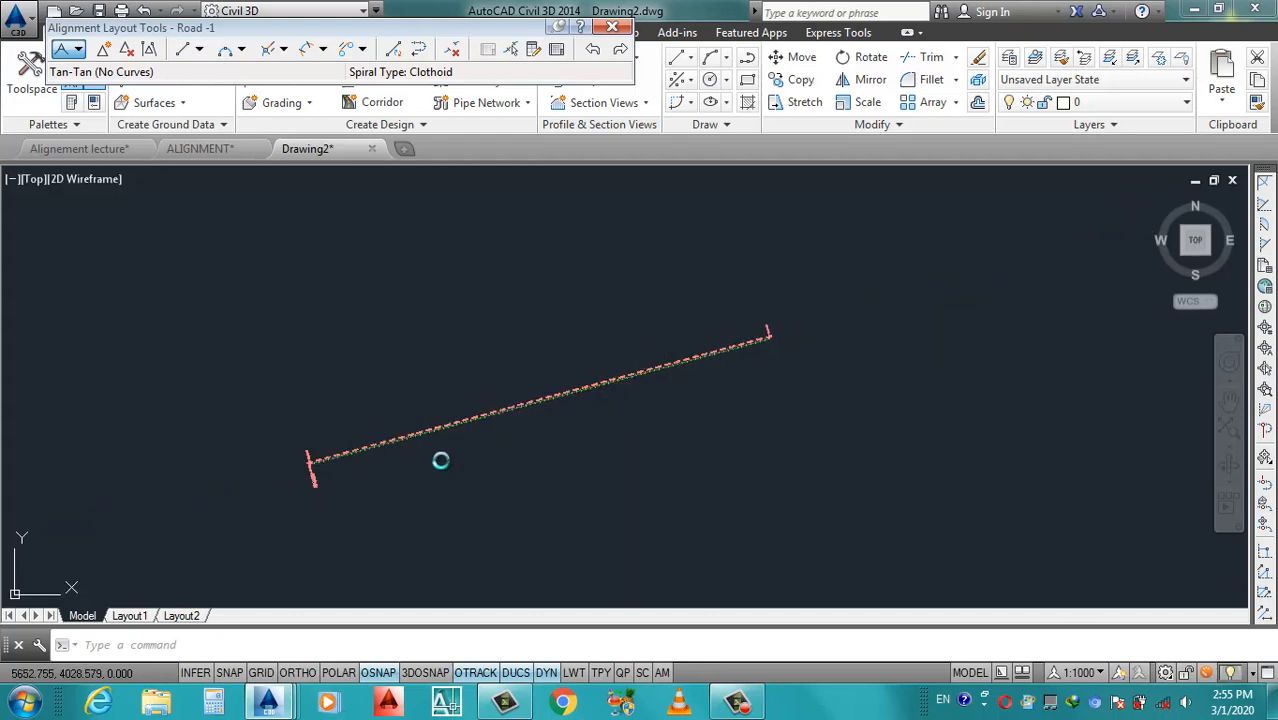
{"action": "scroll", "coordinate": [338, 461], "scroll_direction": "up", "scroll_amount": 4}
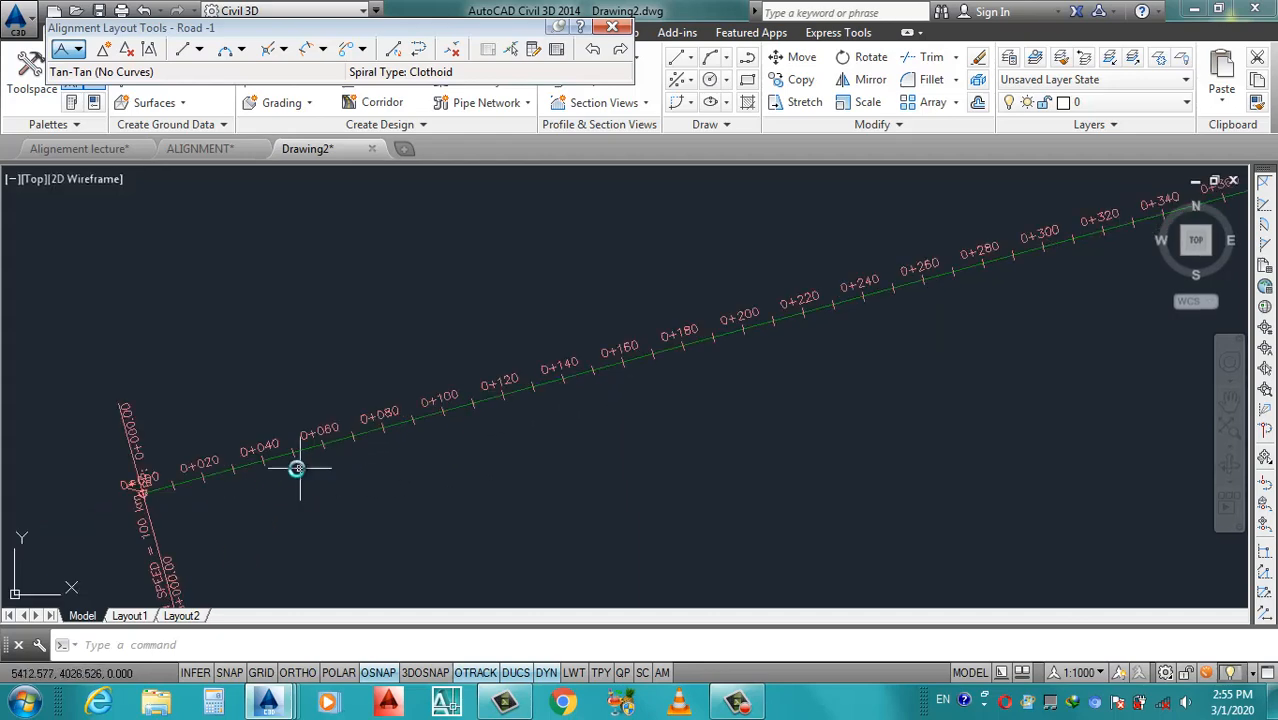
{"action": "scroll", "coordinate": [829, 315], "scroll_direction": "down", "scroll_amount": 2}
{"action": "scroll", "coordinate": [567, 374], "scroll_direction": "up", "scroll_amount": 3}
{"action": "scroll", "coordinate": [556, 376], "scroll_direction": "up", "scroll_amount": 3}
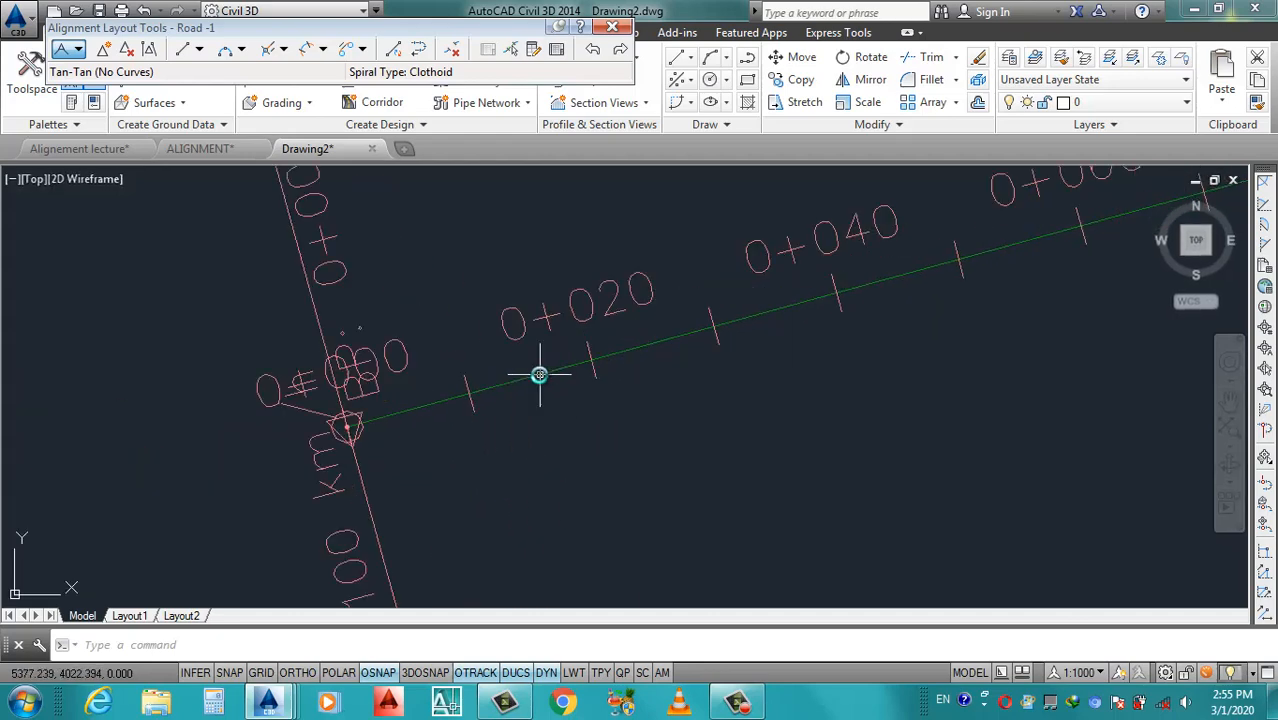
{"action": "scroll", "coordinate": [490, 406], "scroll_direction": "down", "scroll_amount": 3}
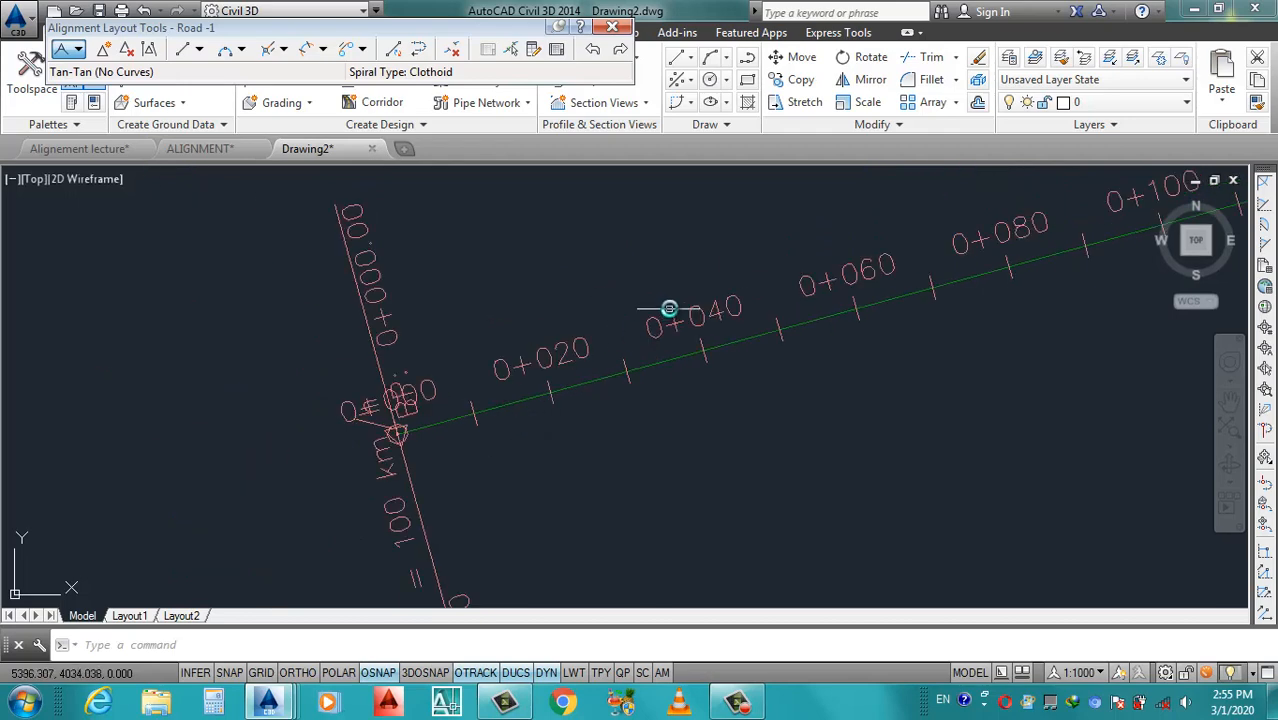
Open the alignment label settings of Road -1 and place the window clear of the station labels.
{"action": "left_click", "coordinate": [521, 398]}
{"action": "right_click", "coordinate": [522, 395]}
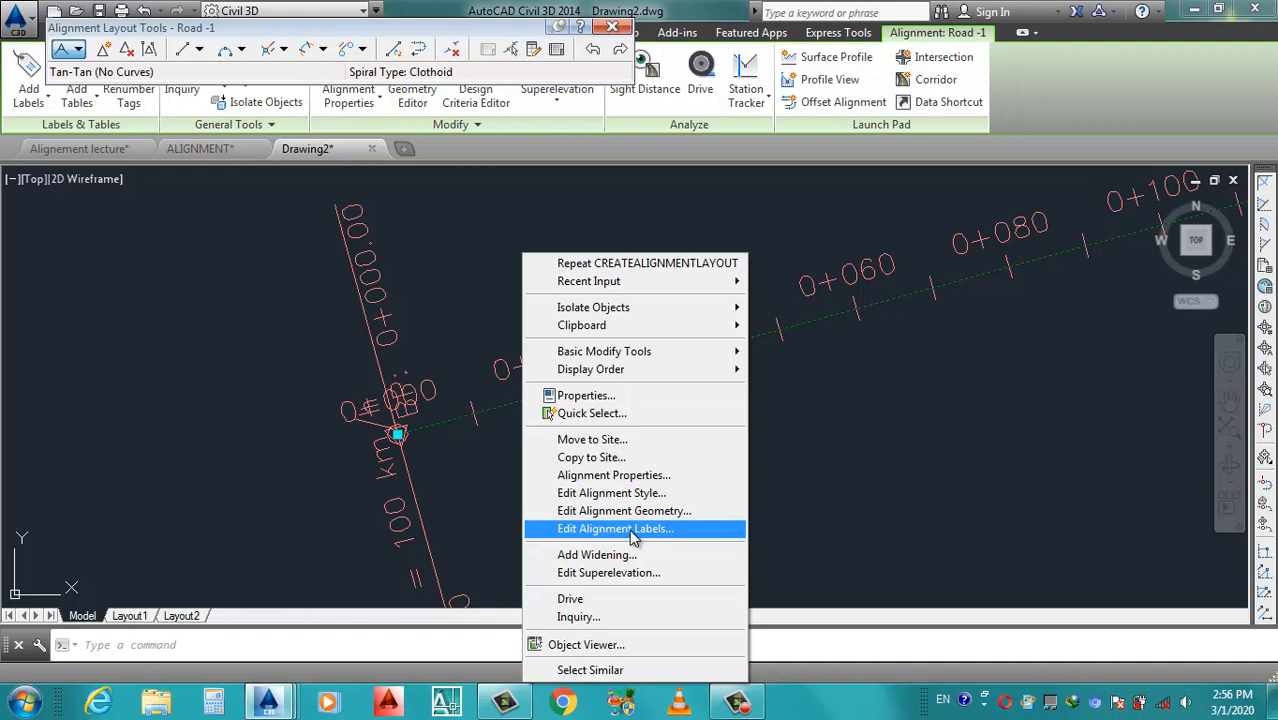
{"action": "left_click", "coordinate": [640, 537]}
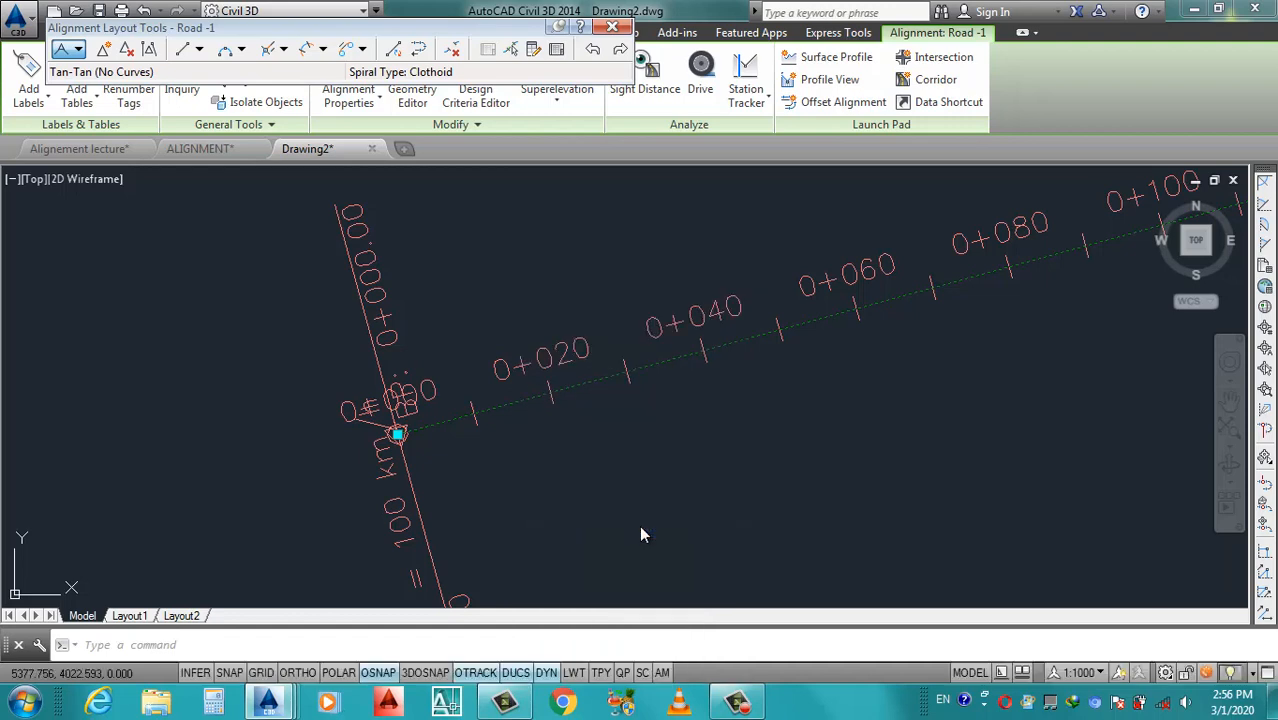
{"action": "left_click_drag", "start_coordinate": [734, 222], "coordinate": [770, 232]}
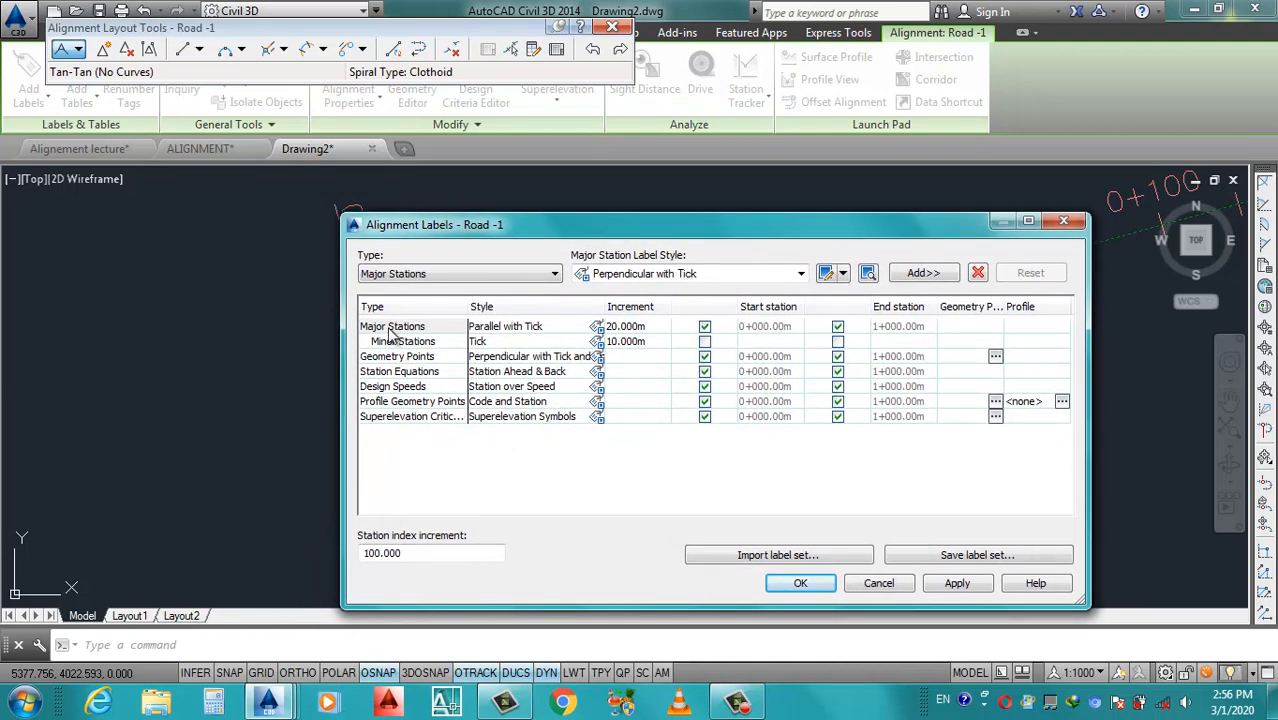
{"action": "left_click_drag", "start_coordinate": [568, 228], "coordinate": [812, 412]}
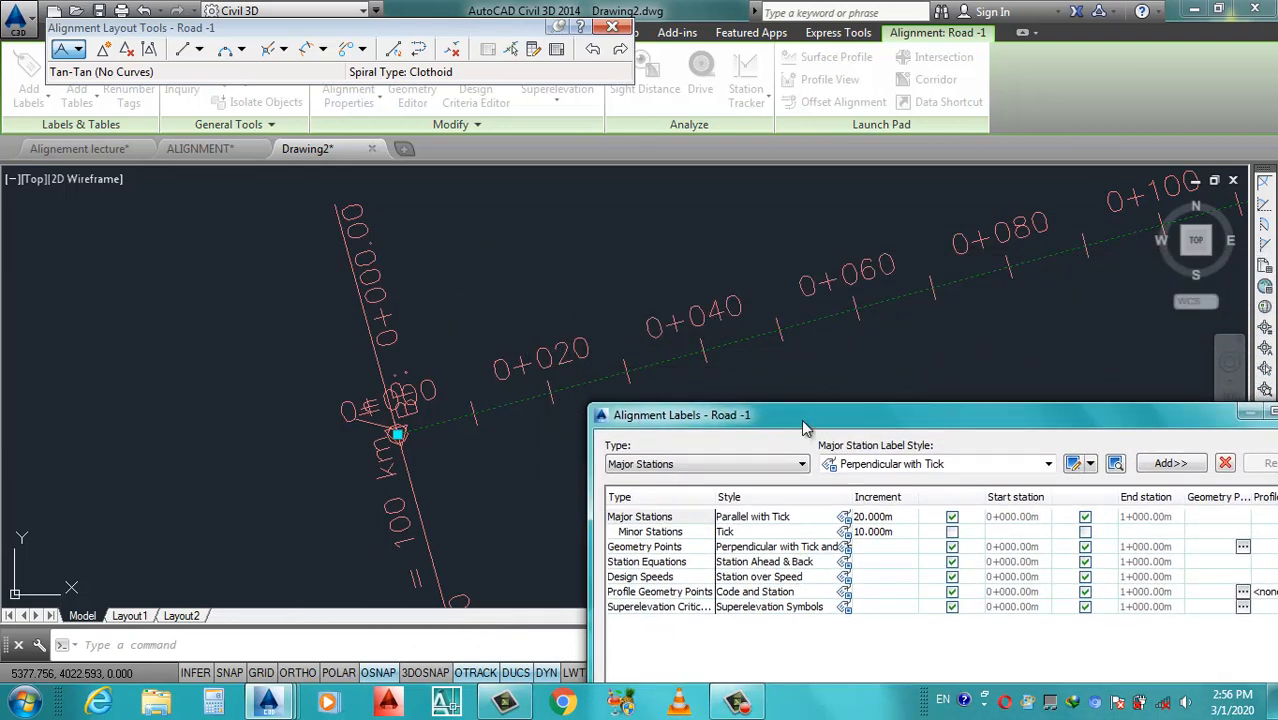
{"action": "left_click_drag", "start_coordinate": [802, 425], "coordinate": [790, 398]}
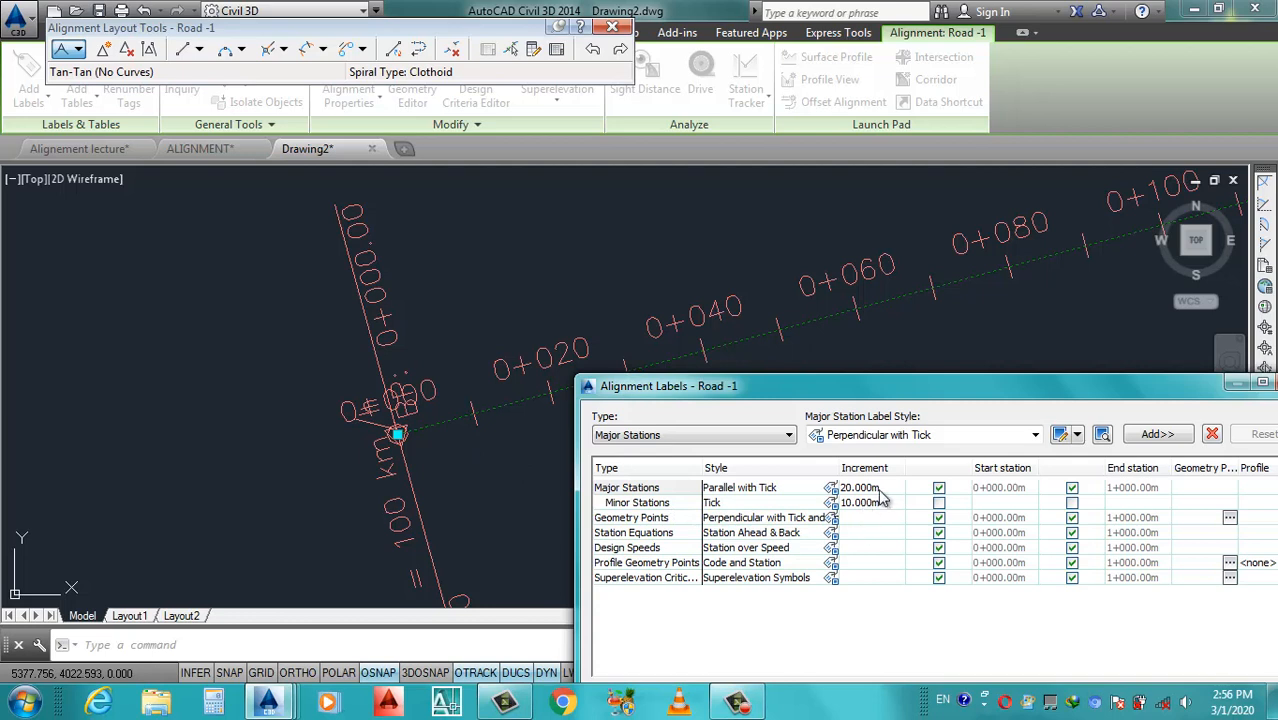
Set the Major Stations label increment to 100 m and apply it to Road -1.
{"action": "left_click", "coordinate": [890, 487]}
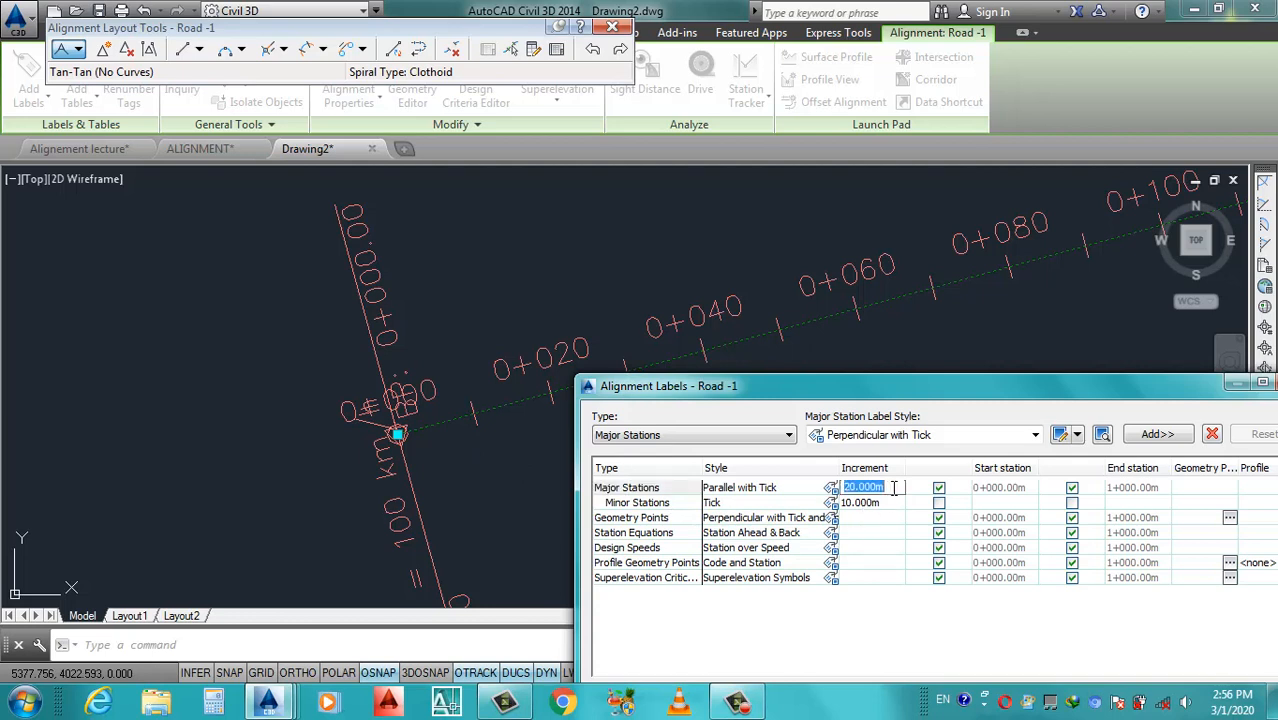
{"action": "type", "text": "100"}
{"action": "left_click_drag", "start_coordinate": [1057, 404], "coordinate": [920, 443]}
{"action": "left_click", "coordinate": [925, 594]}
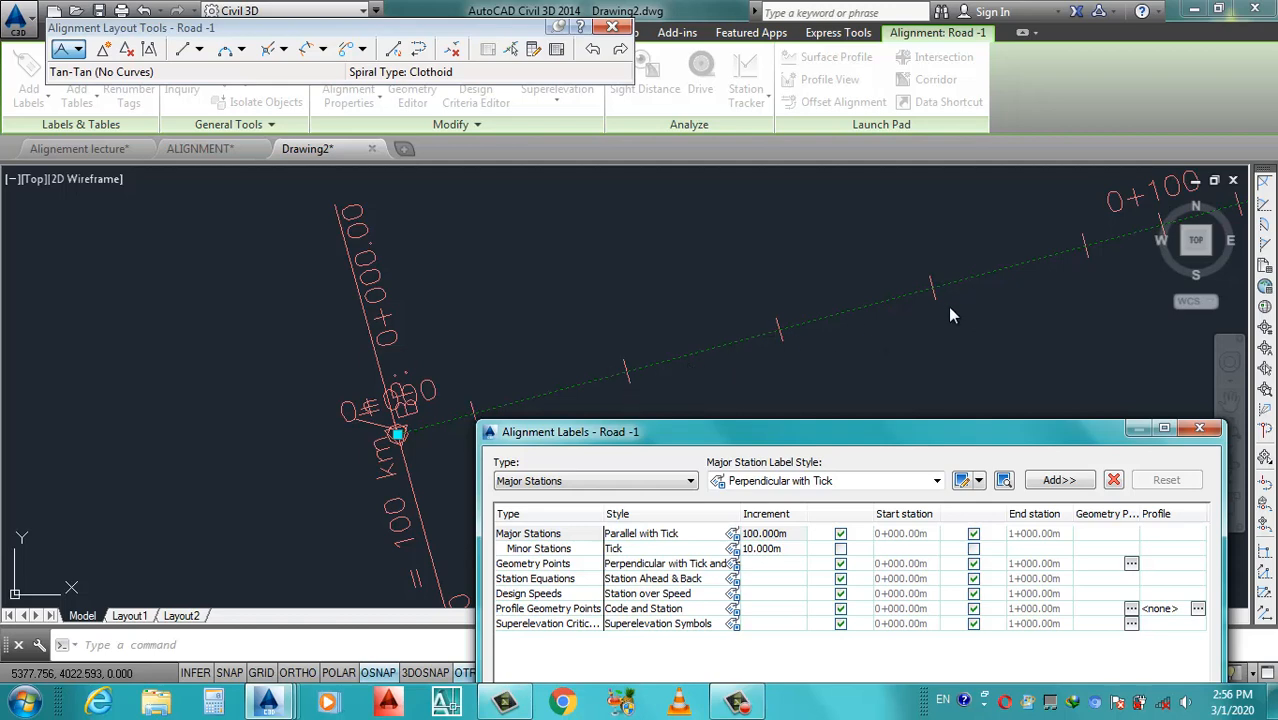
{"action": "left_click_drag", "start_coordinate": [882, 432], "coordinate": [834, 256]}
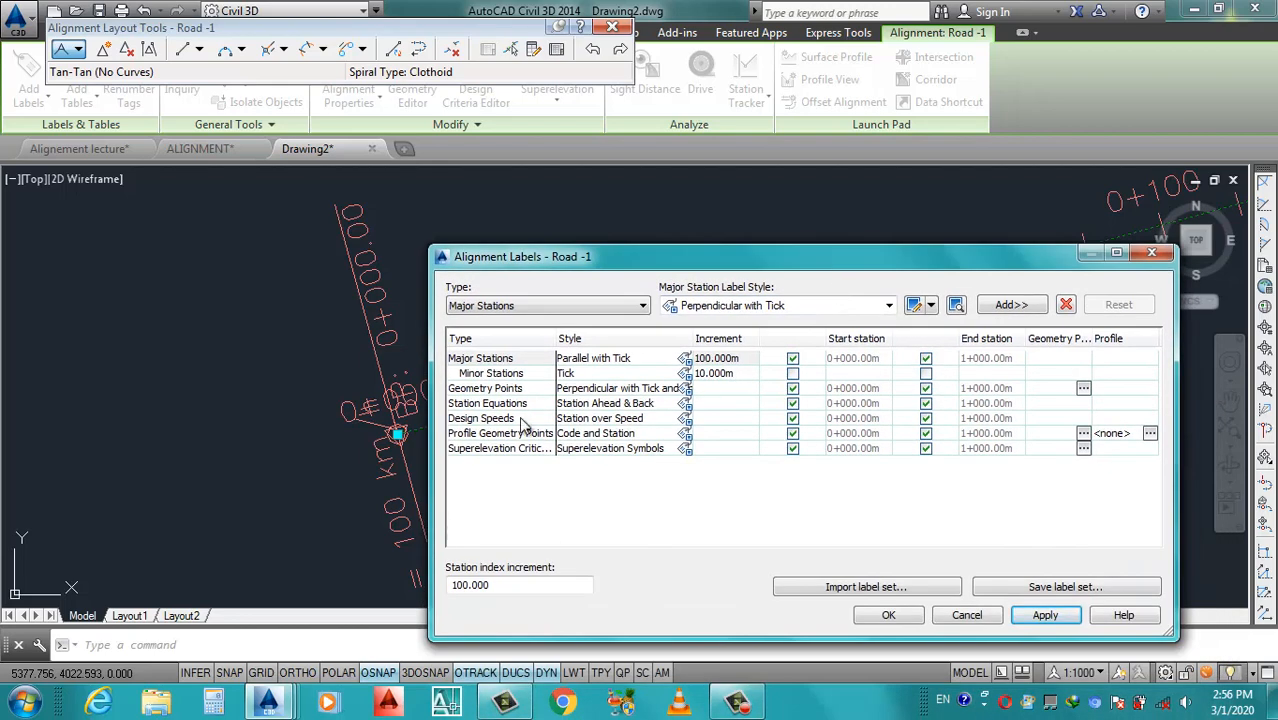
{"action": "left_click_drag", "start_coordinate": [670, 256], "coordinate": [839, 182]}
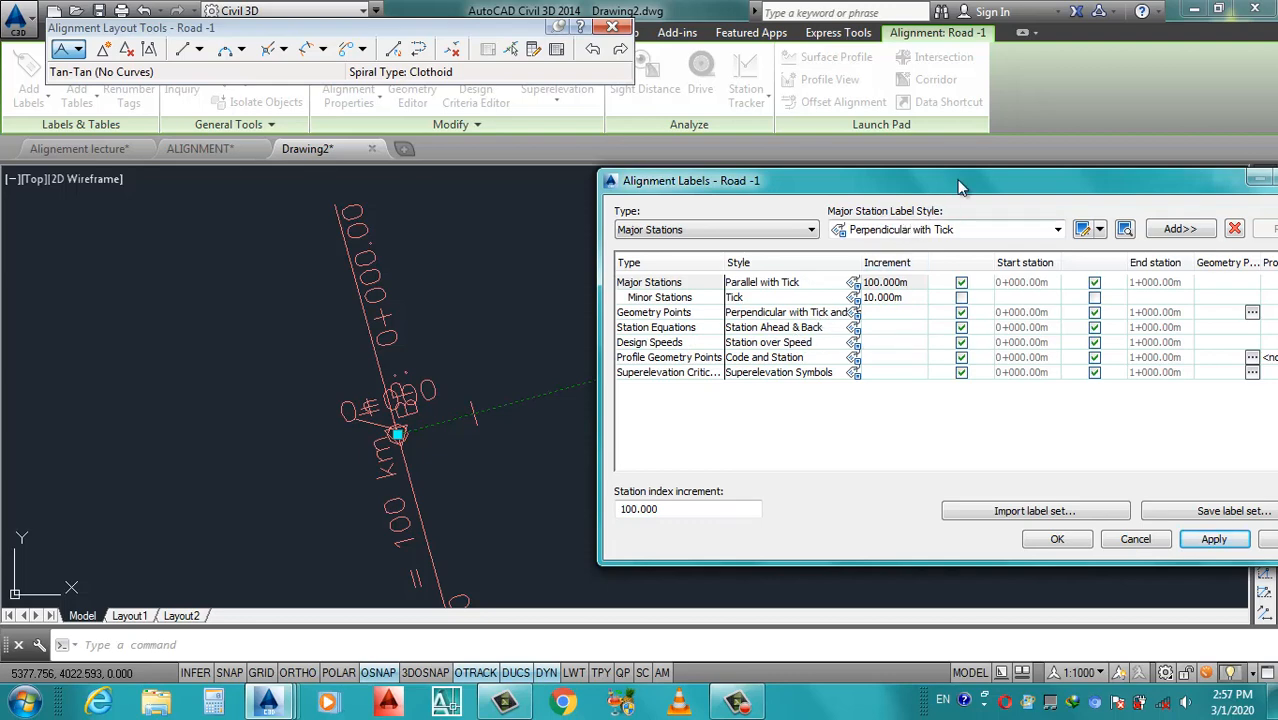
{"action": "mouse_move", "coordinate": [958, 184]}
{"action": "left_mouse_down"}
{"action": "mouse_move", "coordinate": [788, 330]}
{"action": "mouse_move", "coordinate": [600, 395]}
{"action": "mouse_move", "coordinate": [612, 405]}
{"action": "left_mouse_up"}
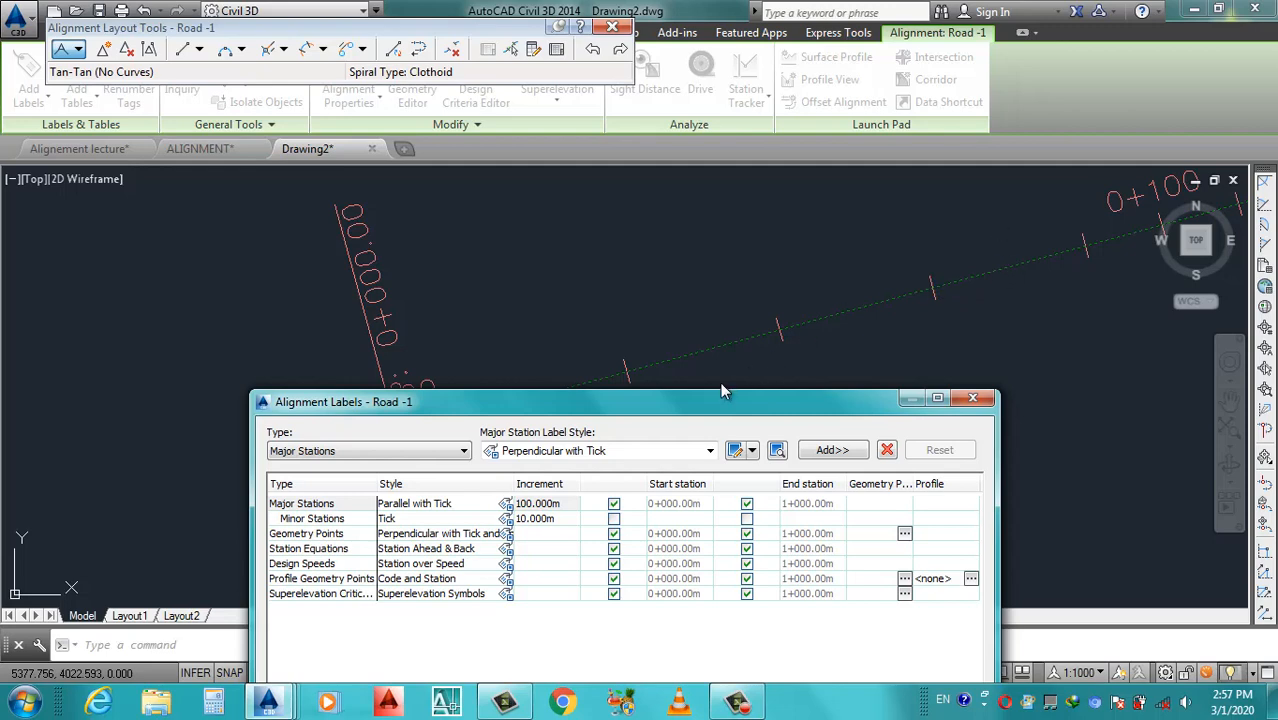
Move the Alignment Labels window clear of the station labels and accept the label settings of Road -1.
{"action": "left_click_drag", "start_coordinate": [722, 405], "coordinate": [775, 237]}
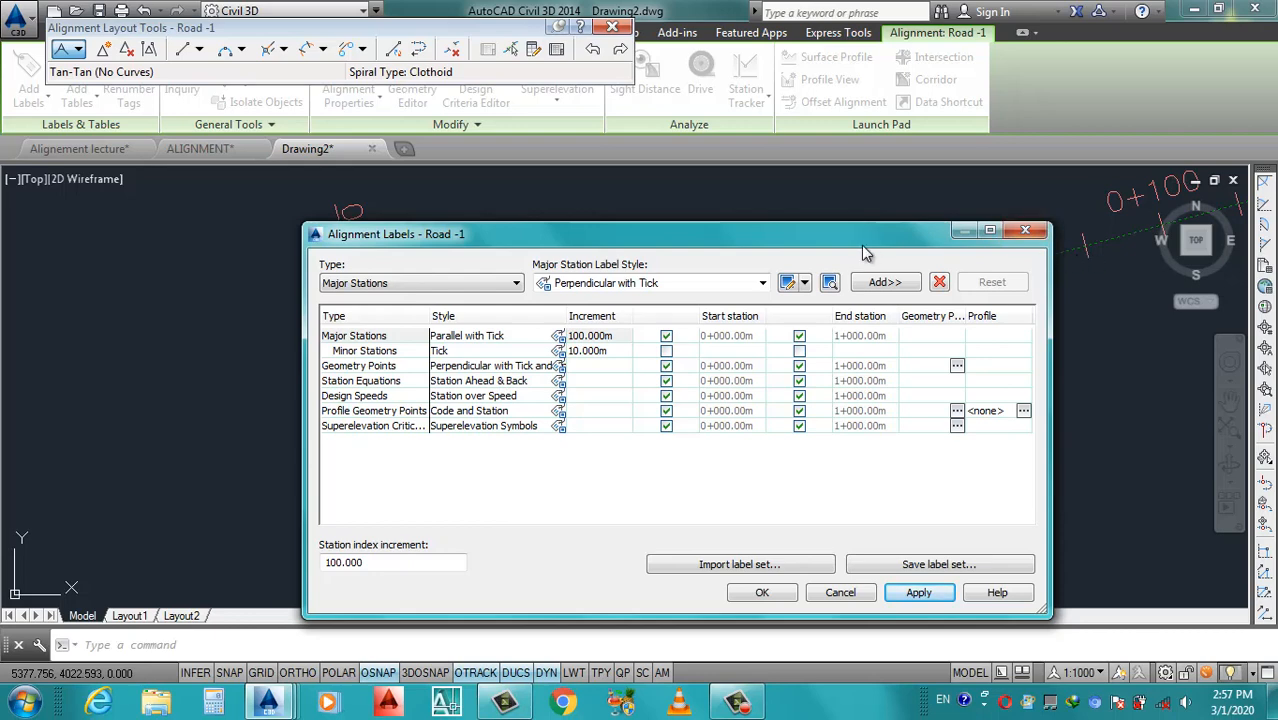
{"action": "left_click_drag", "start_coordinate": [862, 246], "coordinate": [771, 225]}
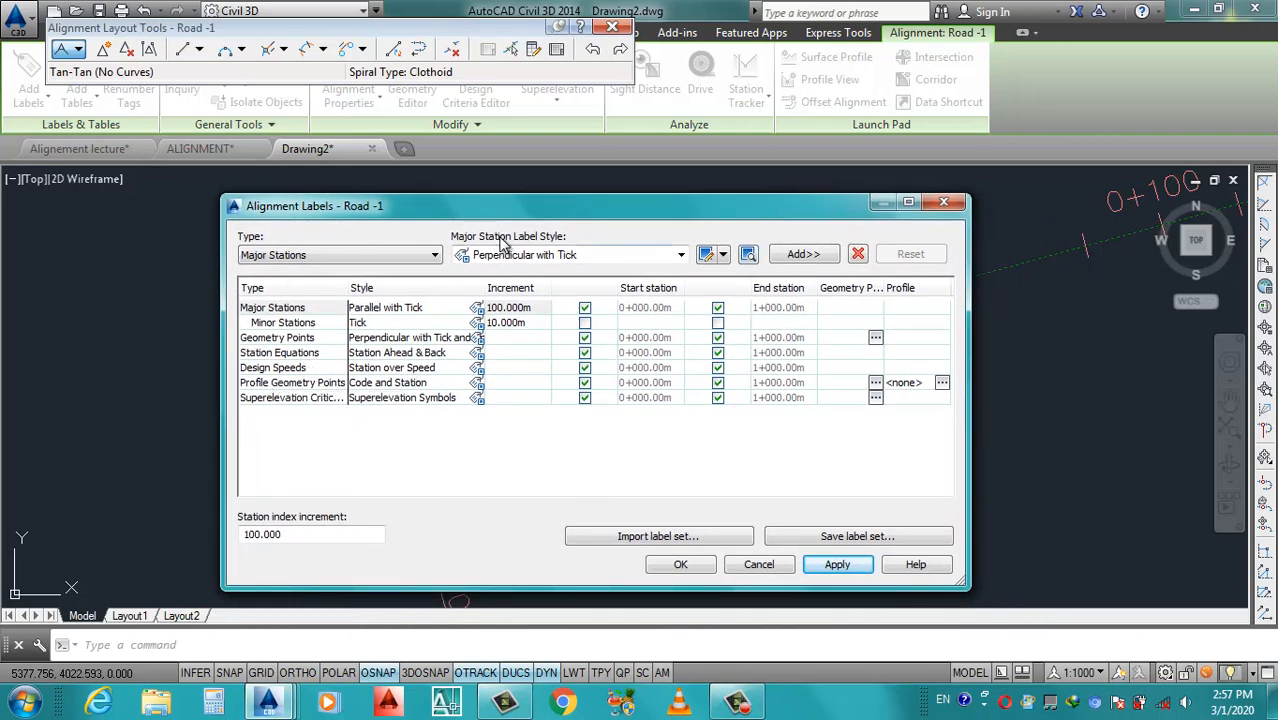
{"action": "left_click_drag", "start_coordinate": [536, 201], "coordinate": [773, 23]}
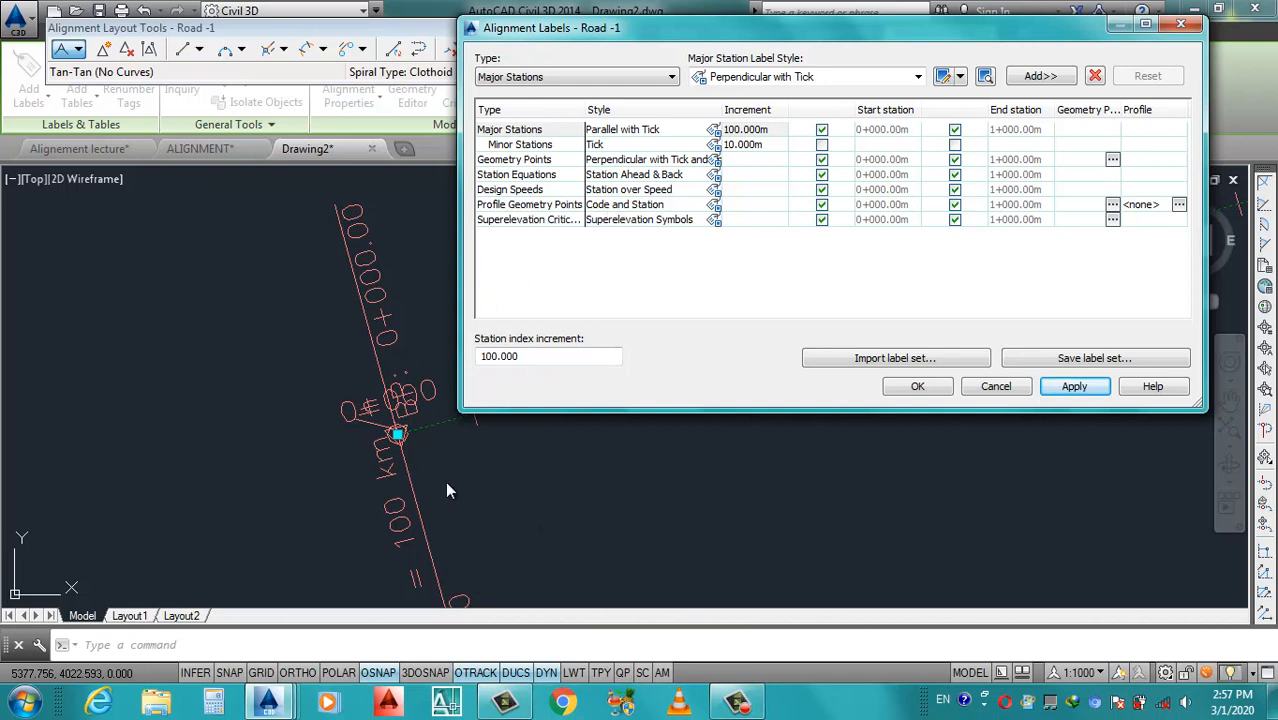
{"action": "left_click_drag", "start_coordinate": [868, 38], "coordinate": [770, 41]}
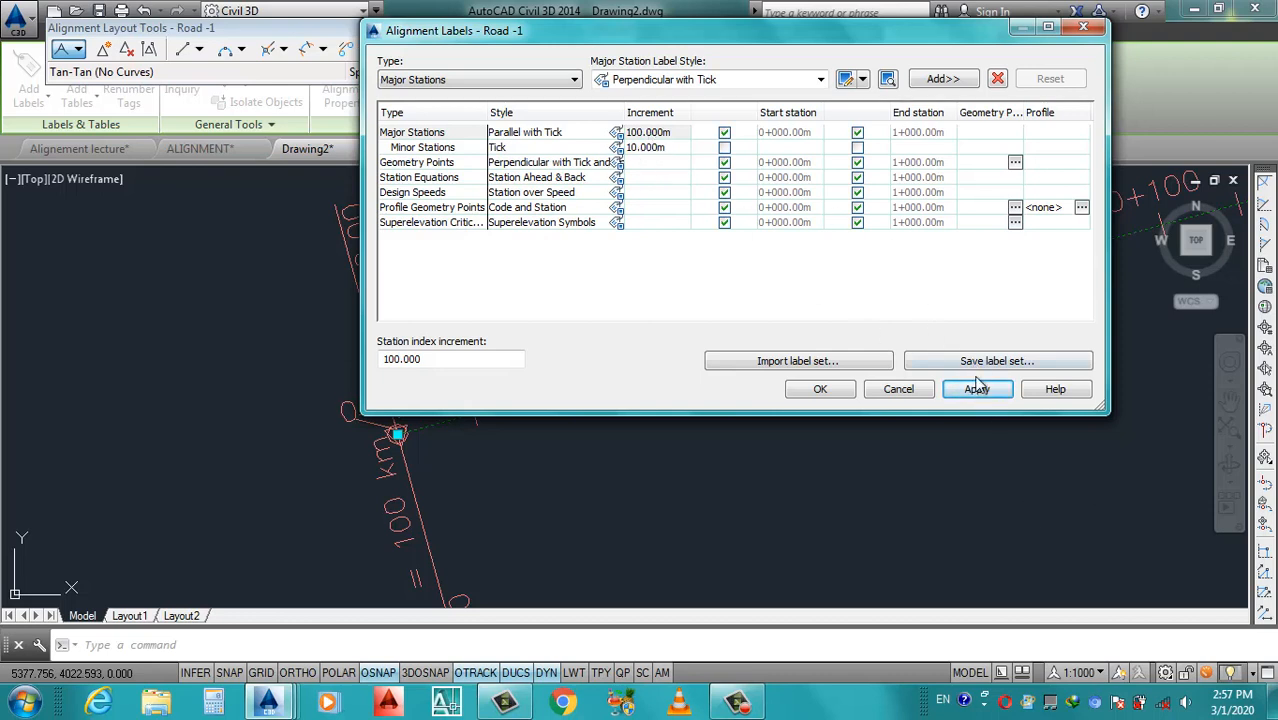
{"action": "left_click", "coordinate": [820, 389]}
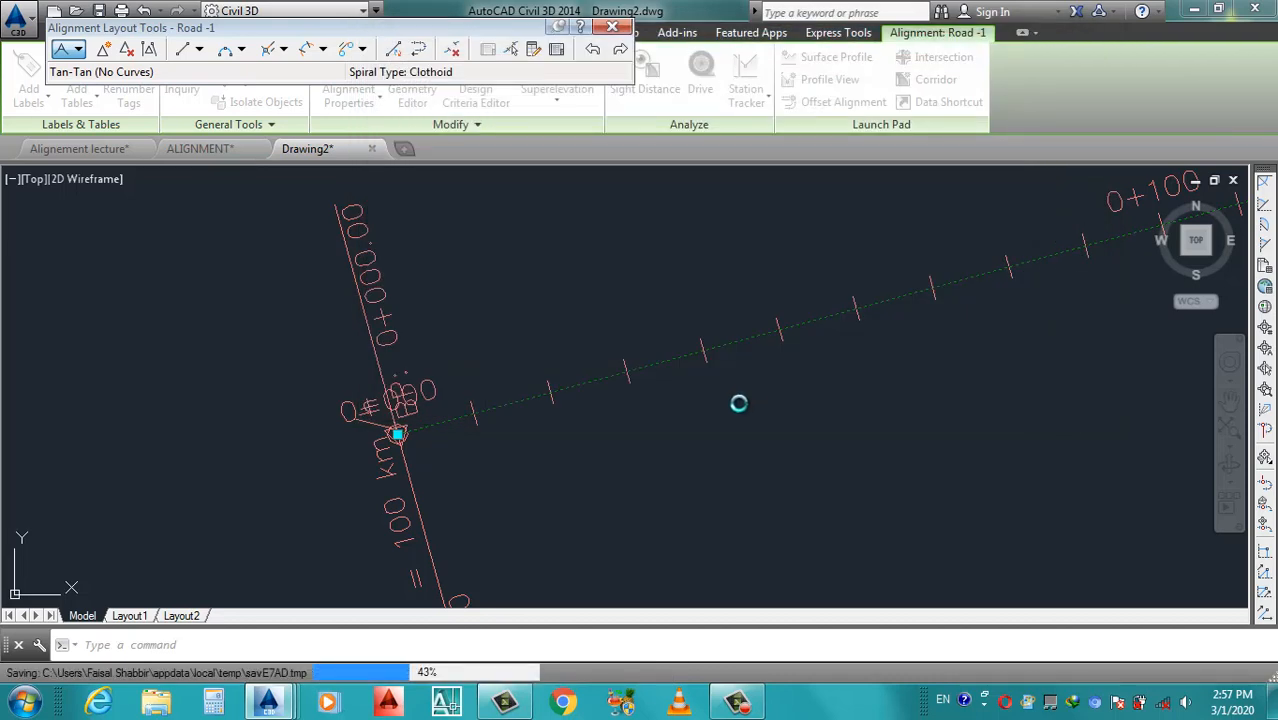
Examine the spacing of the major station labels and minor ticks along Road -1, with the alignment deselected.
{"action": "scroll", "coordinate": [540, 390], "scroll_direction": "down", "scroll_amount": 5}
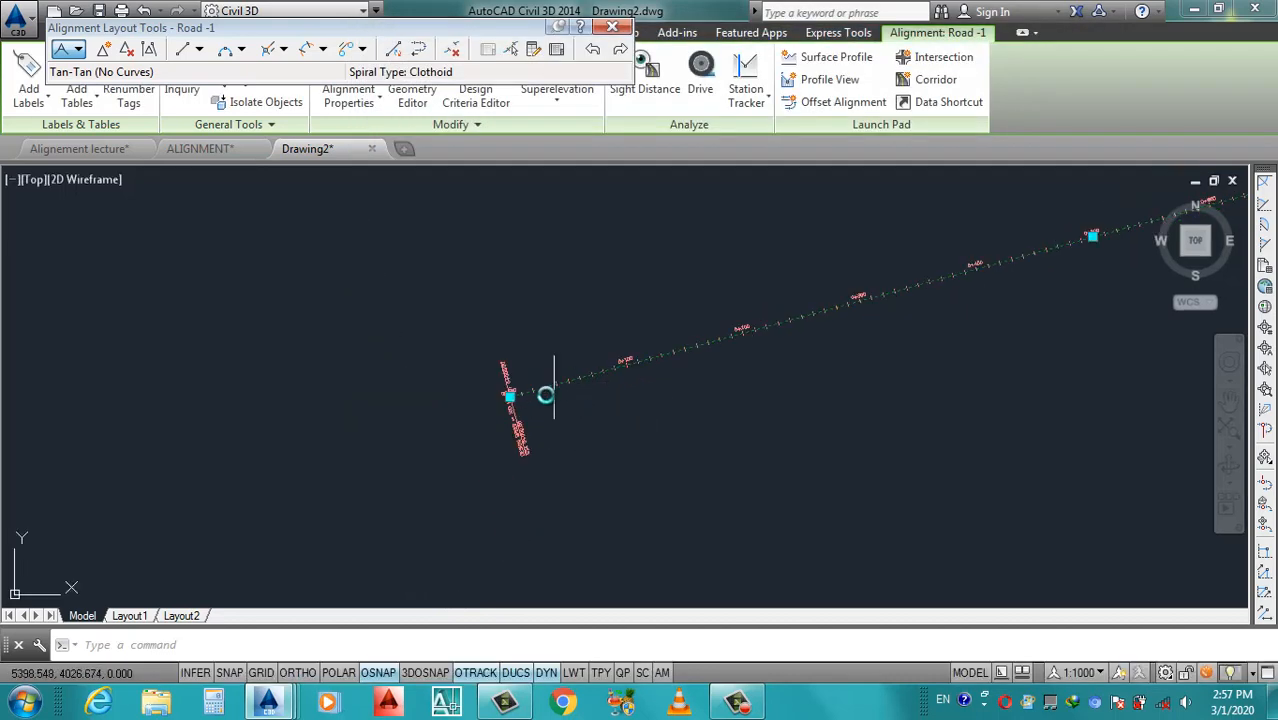
{"action": "scroll", "coordinate": [646, 350], "scroll_direction": "up", "scroll_amount": 5}
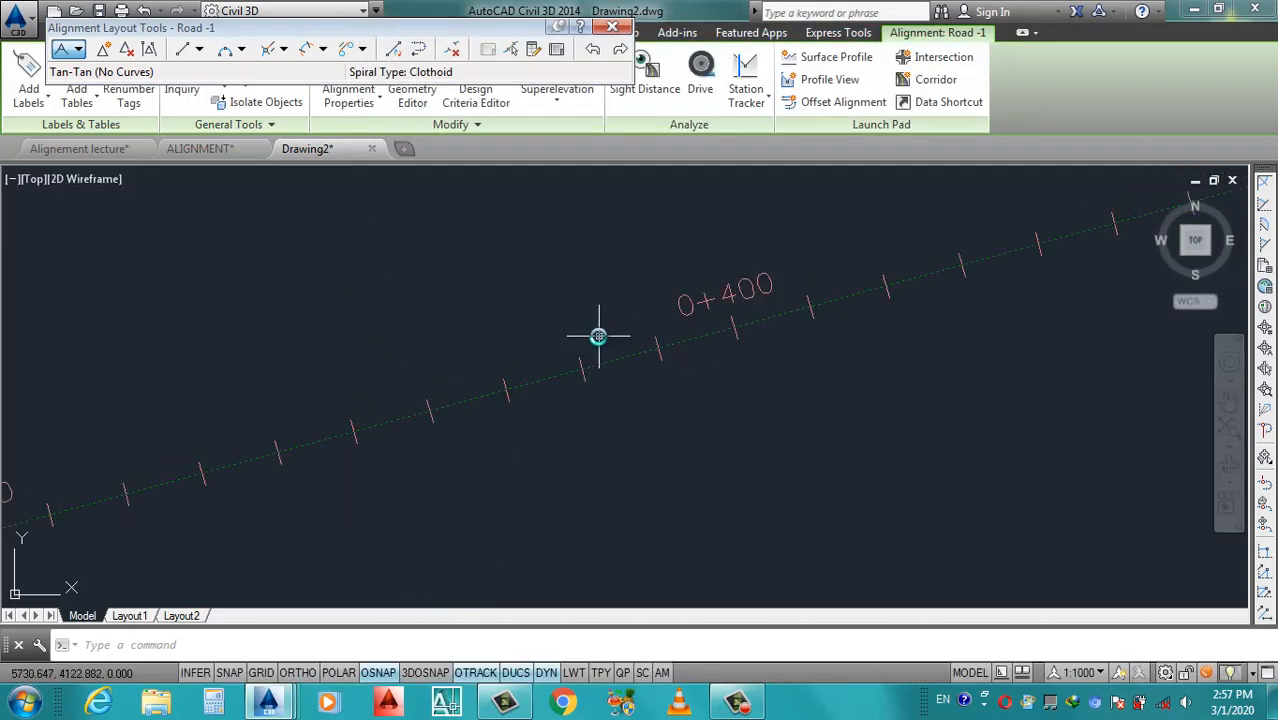
{"action": "left_click", "coordinate": [719, 302]}
{"action": "key", "text": "Escape"}
{"action": "key", "text": "Escape"}
{"action": "scroll", "coordinate": [702, 333], "scroll_direction": "down", "scroll_amount": 1}
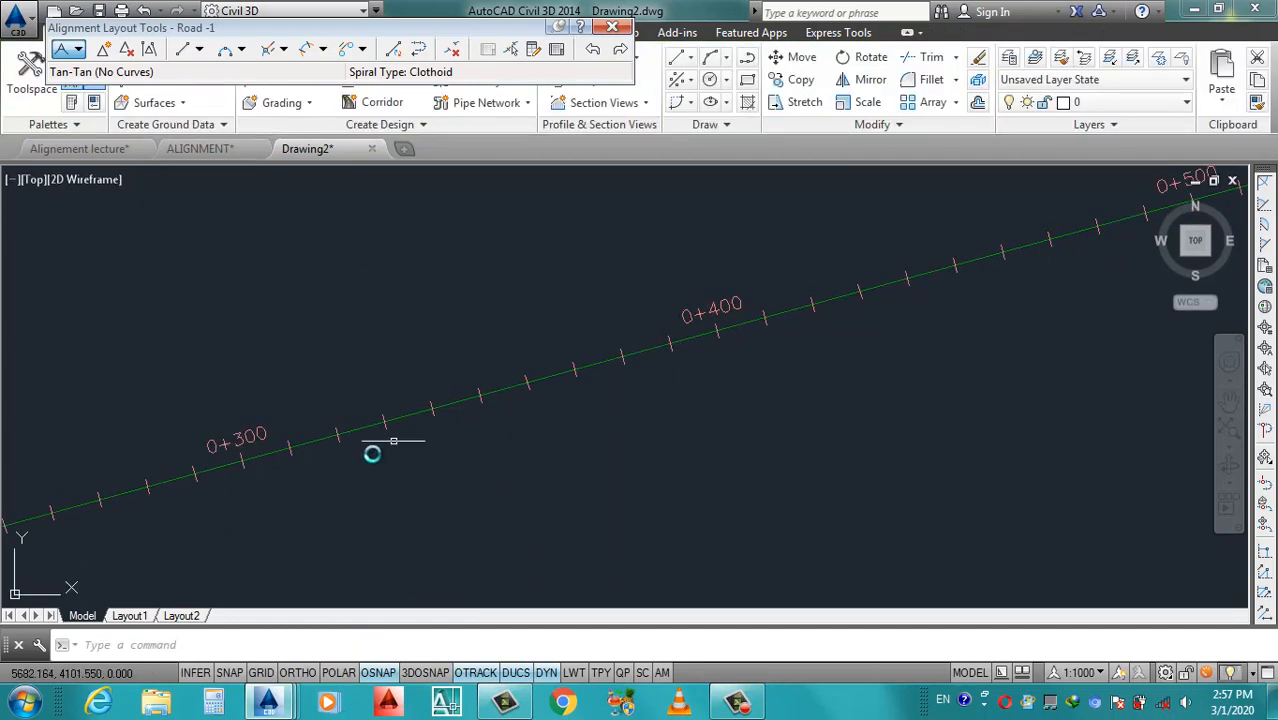
{"action": "scroll", "coordinate": [730, 357], "scroll_direction": "down", "scroll_amount": 5}
{"action": "scroll", "coordinate": [703, 348], "scroll_direction": "down", "scroll_amount": 4}
{"action": "scroll", "coordinate": [760, 388], "scroll_direction": "up", "scroll_amount": 4}
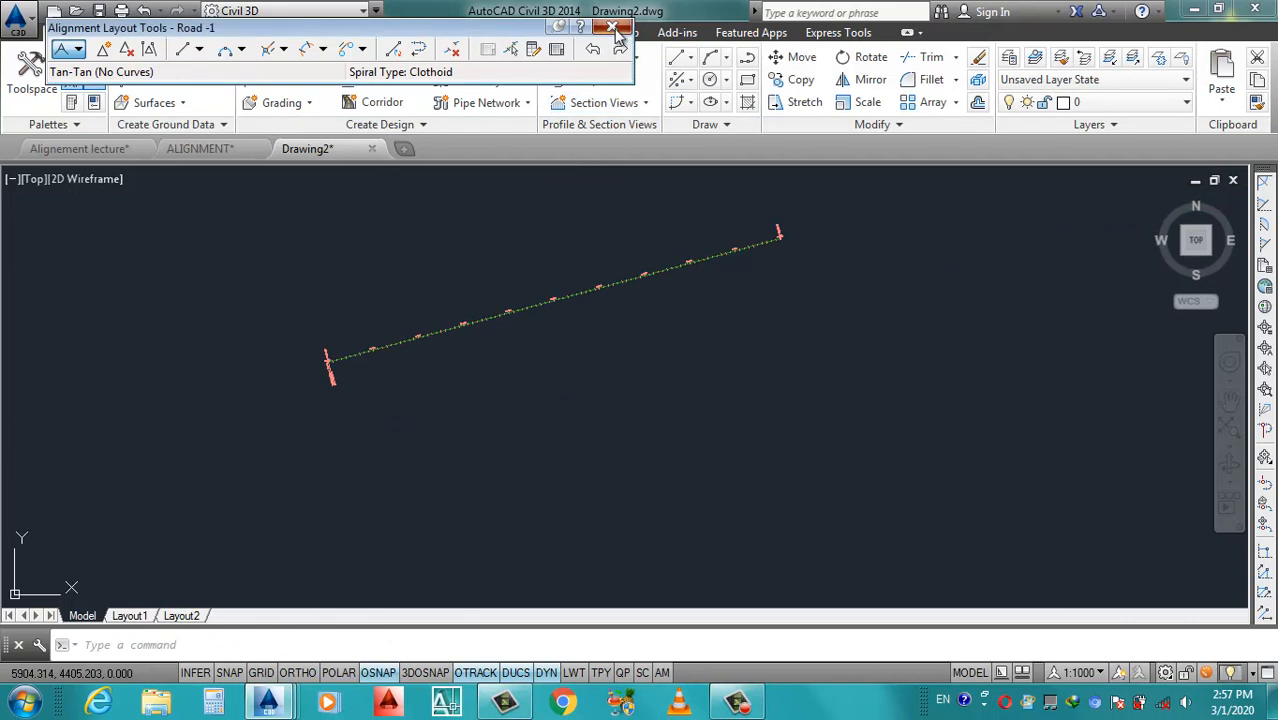
Close the Road -1 layout tools and create a new Centerline alignment named Road -2 with the Proposed style and All Labels set.
{"action": "left_click", "coordinate": [613, 27]}
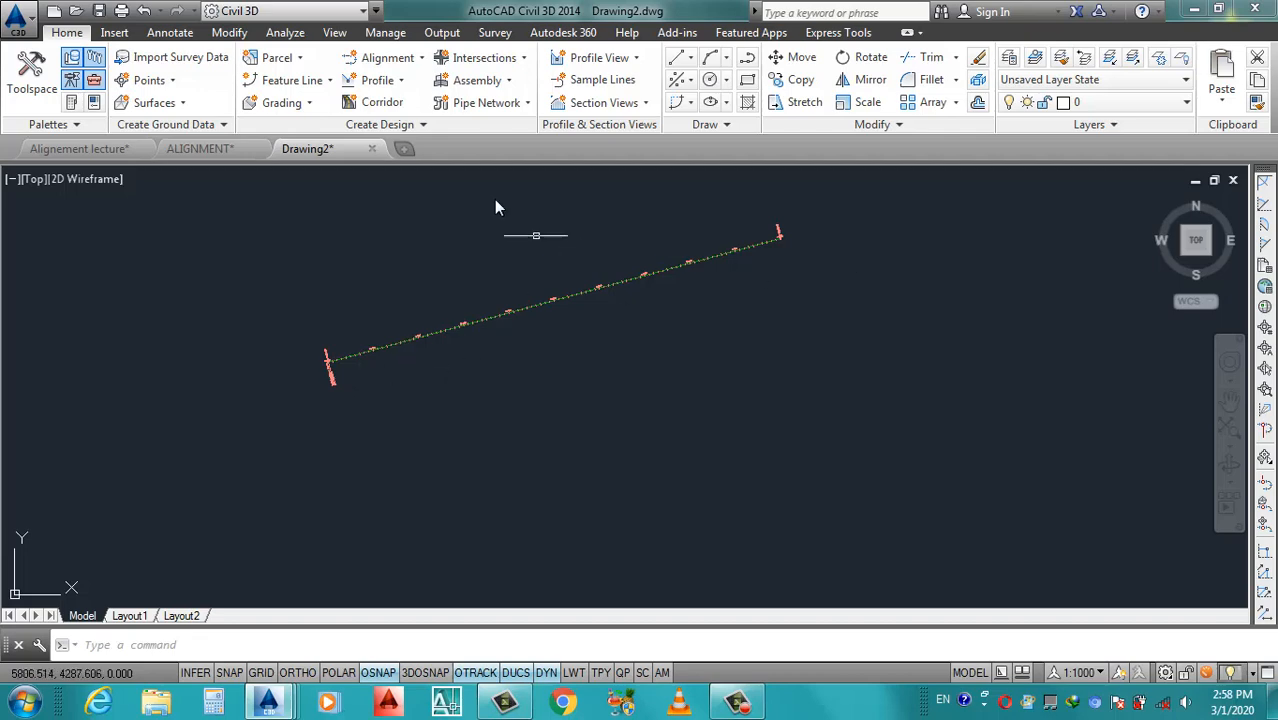
{"action": "left_click", "coordinate": [405, 58]}
{"action": "left_click", "coordinate": [448, 97]}
{"action": "left_click", "coordinate": [470, 127]}
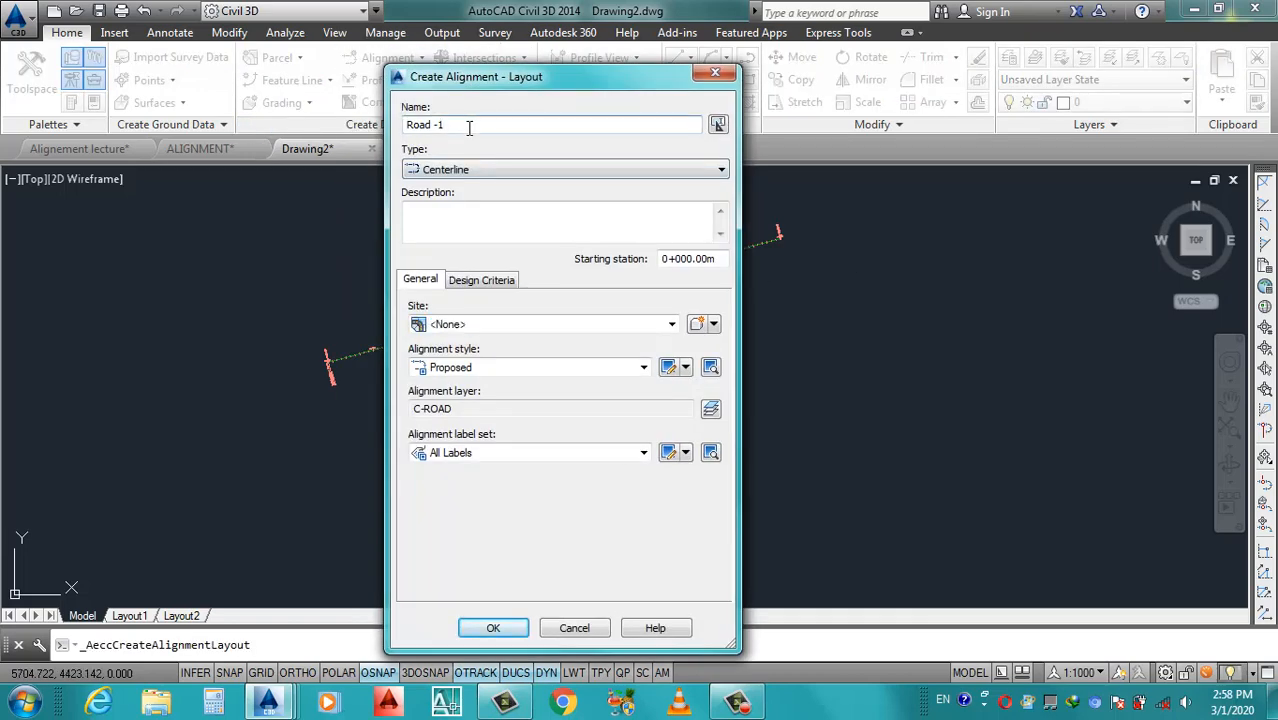
{"action": "left_click", "coordinate": [518, 172]}
{"action": "left_click", "coordinate": [495, 186]}
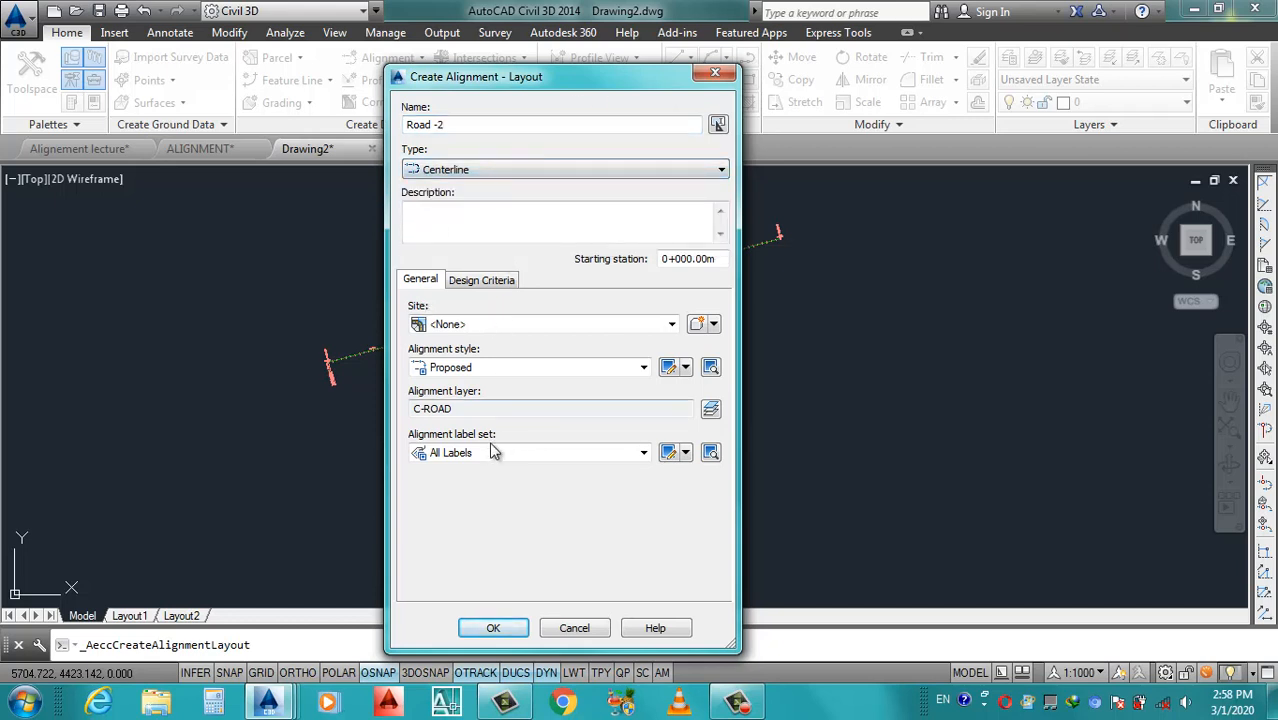
{"action": "left_click", "coordinate": [494, 637]}
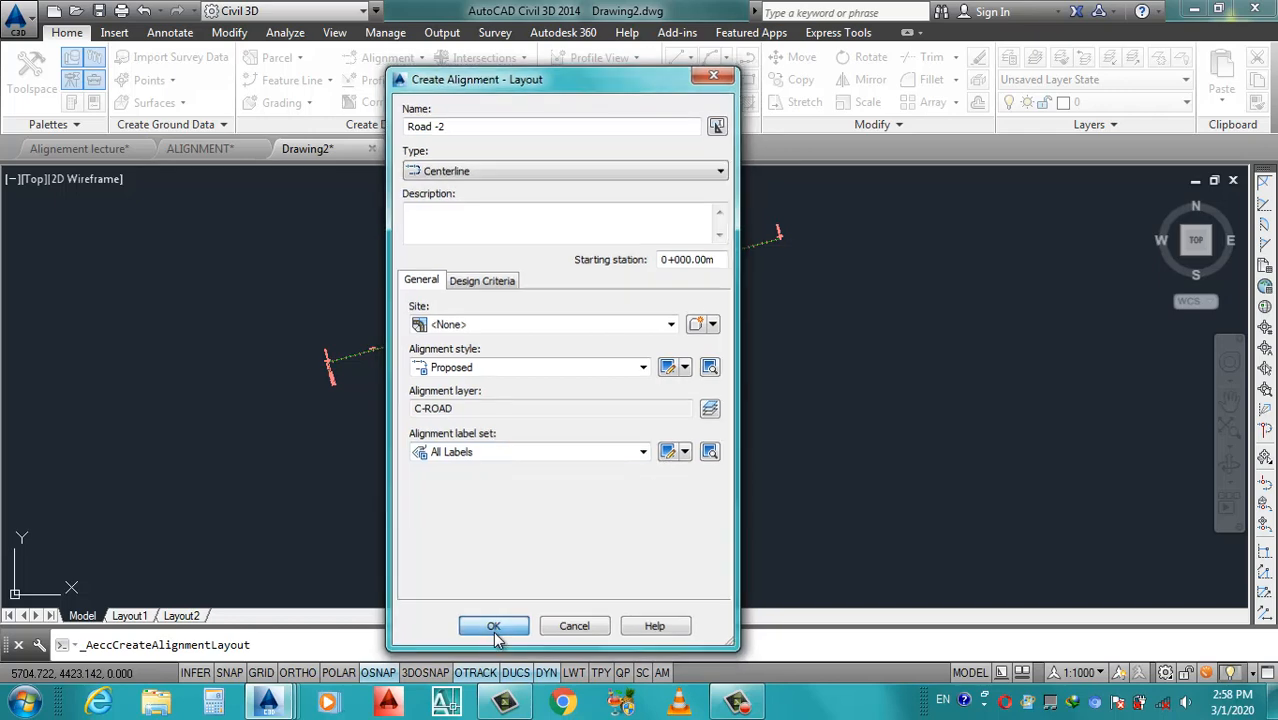
Draw Road -2 below Road -1 with Tangent-Tangent (With curves), using one rising tangent and one falling tangent through three points.
{"action": "left_click_drag", "start_coordinate": [254, 31], "coordinate": [227, 29]}
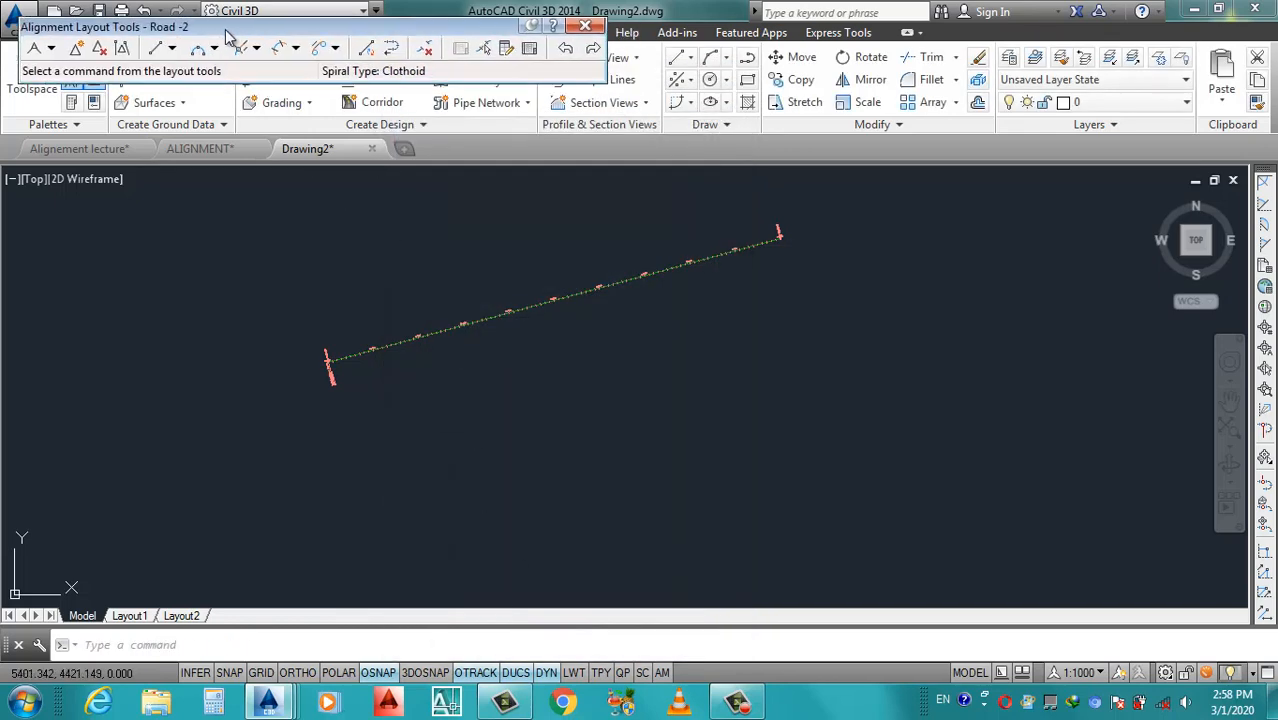
{"action": "left_click", "coordinate": [51, 48]}
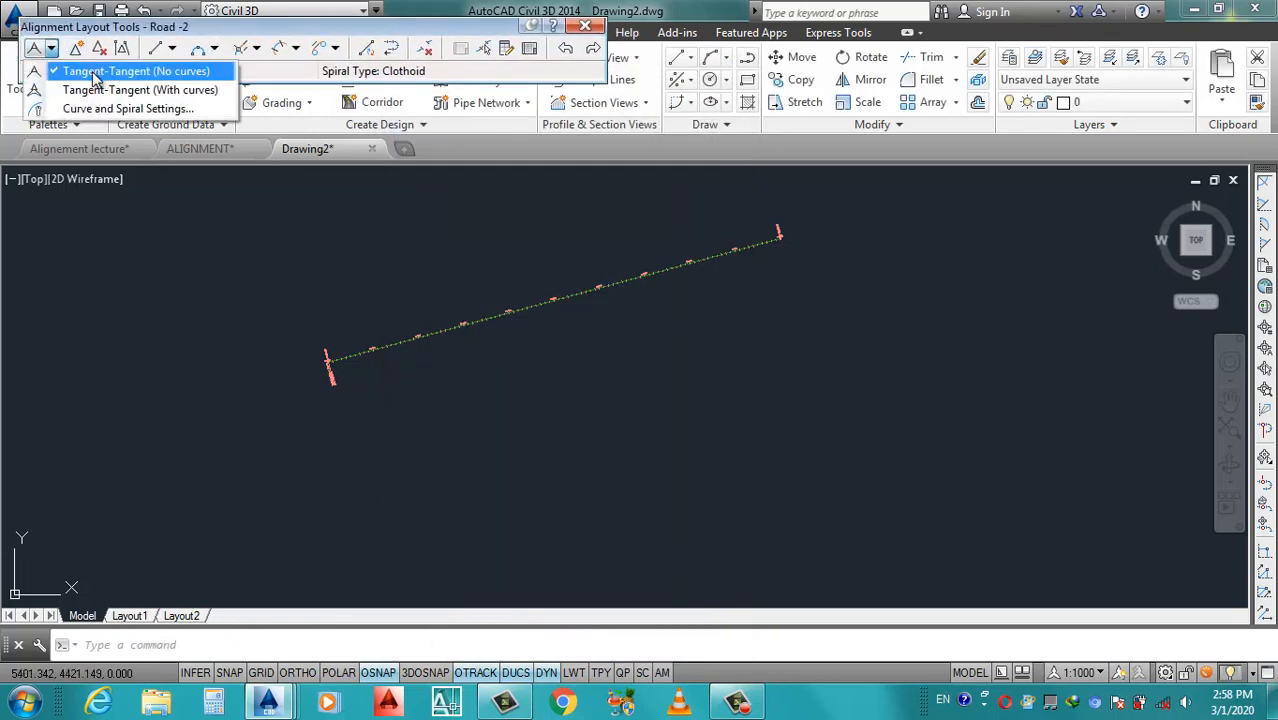
{"action": "left_click", "coordinate": [140, 90]}
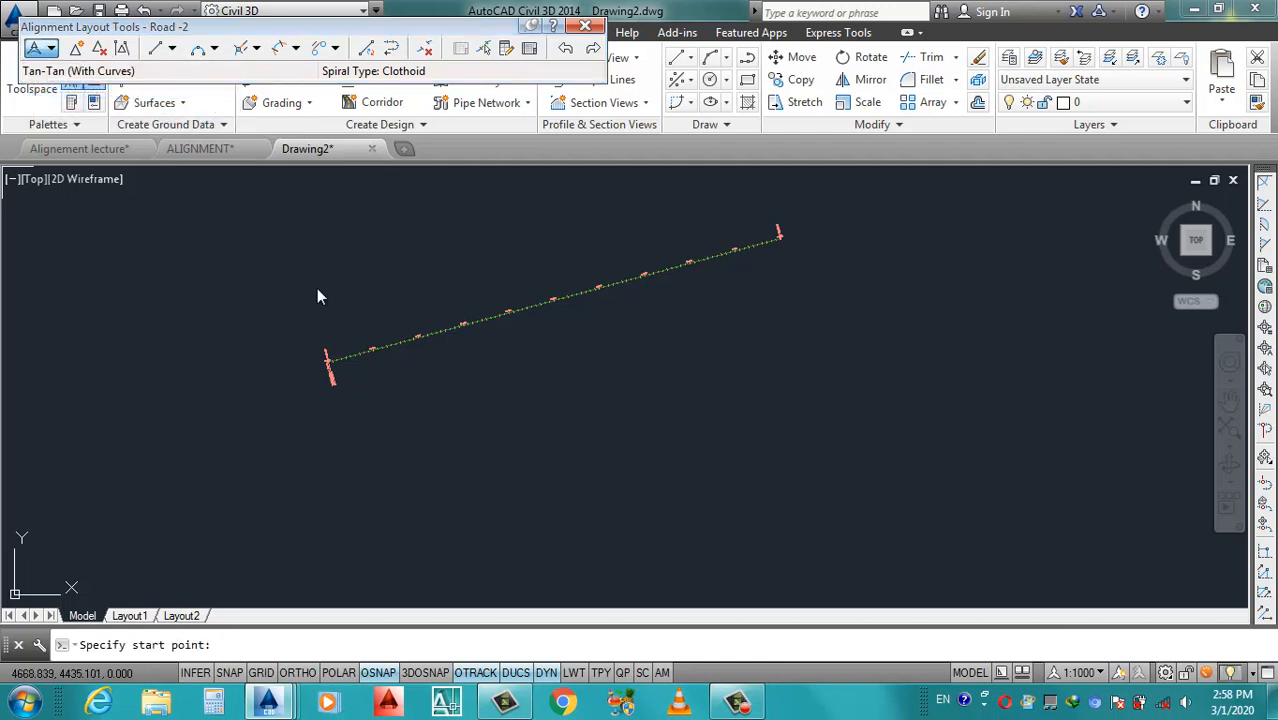
{"action": "left_click", "coordinate": [397, 474]}
{"action": "left_click", "coordinate": [637, 401]}
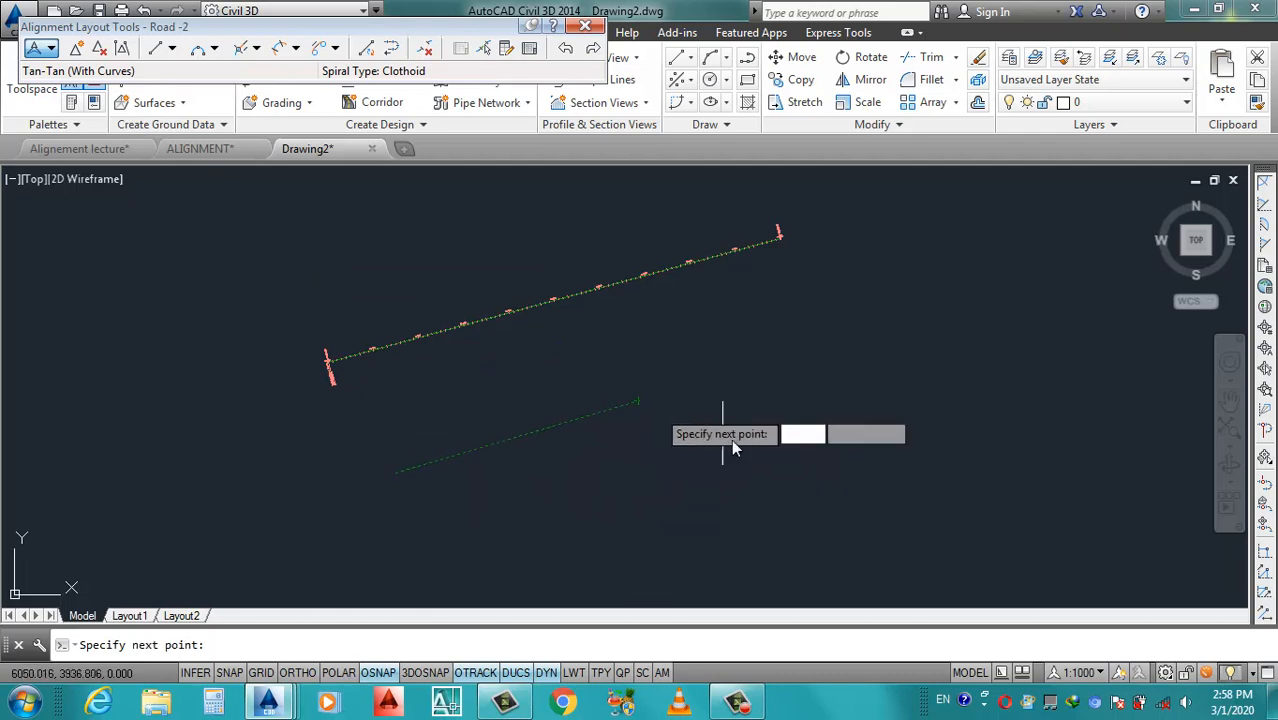
{"action": "left_click", "coordinate": [807, 551]}
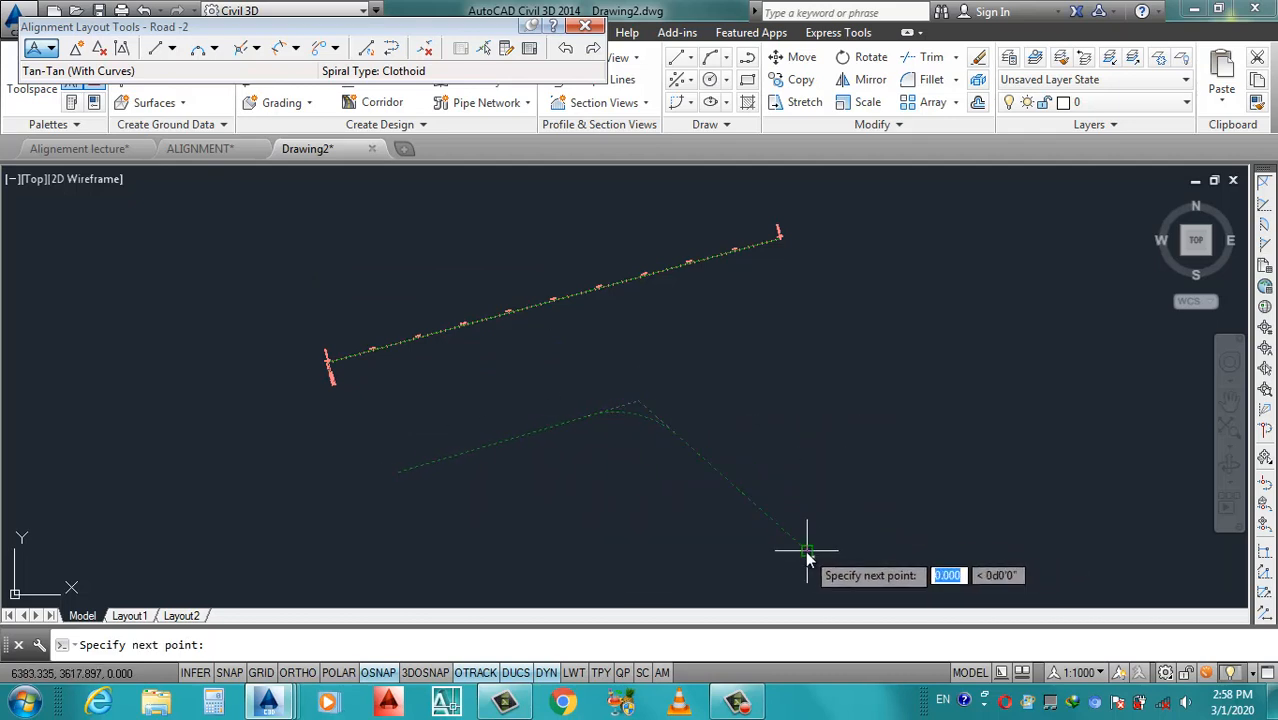
{"action": "key", "text": "Return"}
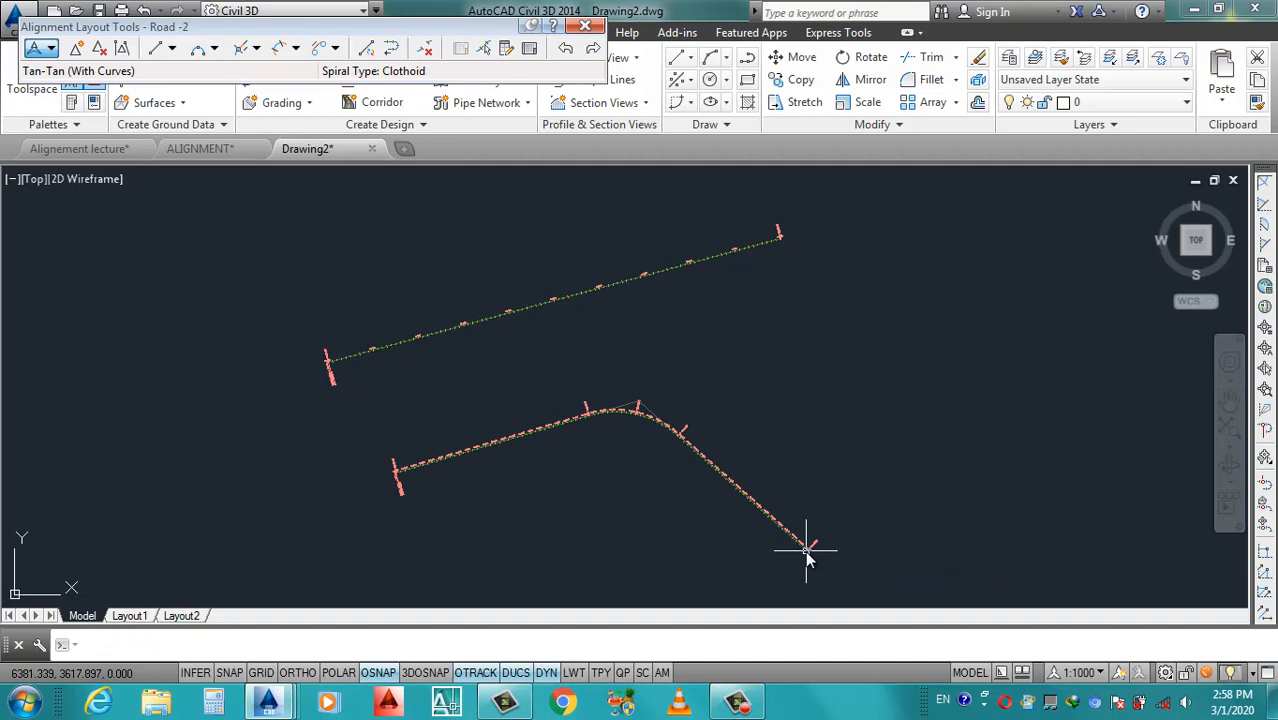
Examine the station labels and the design speed label at the start of Road -2.
{"action": "scroll", "coordinate": [640, 418], "scroll_direction": "down", "scroll_amount": 2}
{"action": "scroll", "coordinate": [628, 414], "scroll_direction": "up", "scroll_amount": 4}
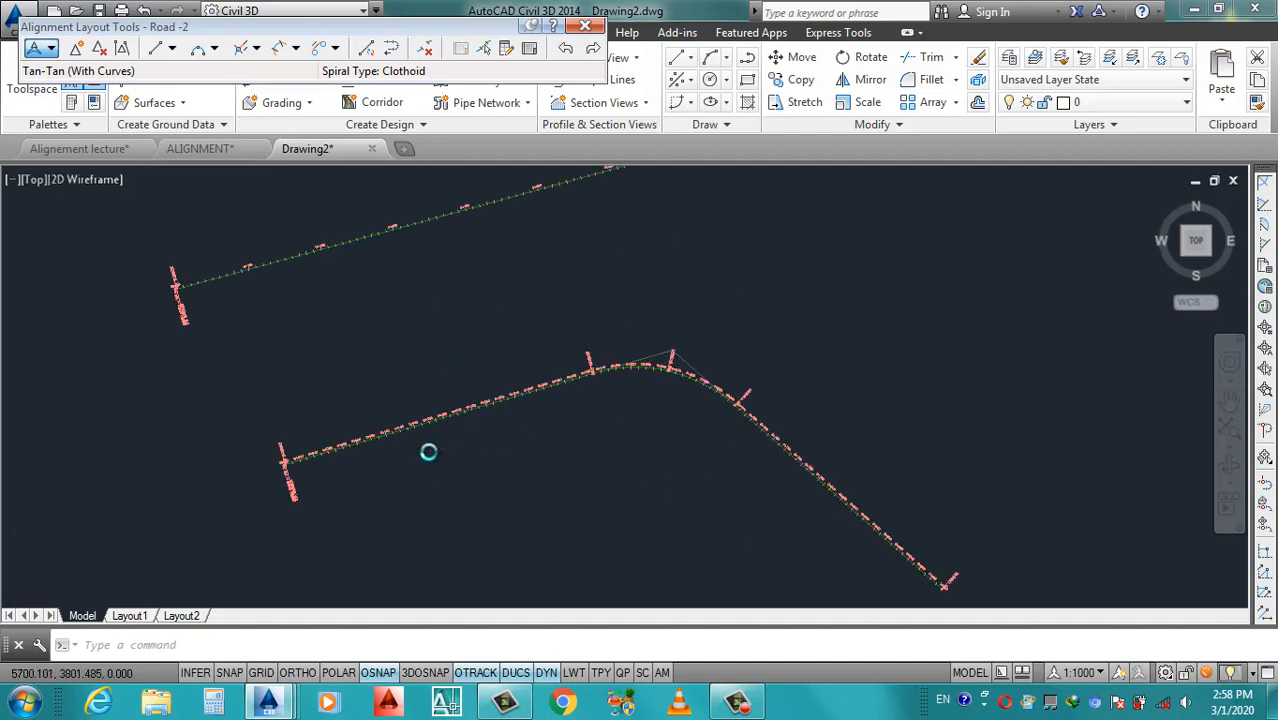
{"action": "scroll", "coordinate": [551, 348], "scroll_direction": "up", "scroll_amount": 2}
{"action": "scroll", "coordinate": [294, 391], "scroll_direction": "down", "scroll_amount": 2}
{"action": "scroll", "coordinate": [371, 400], "scroll_direction": "up", "scroll_amount": 5}
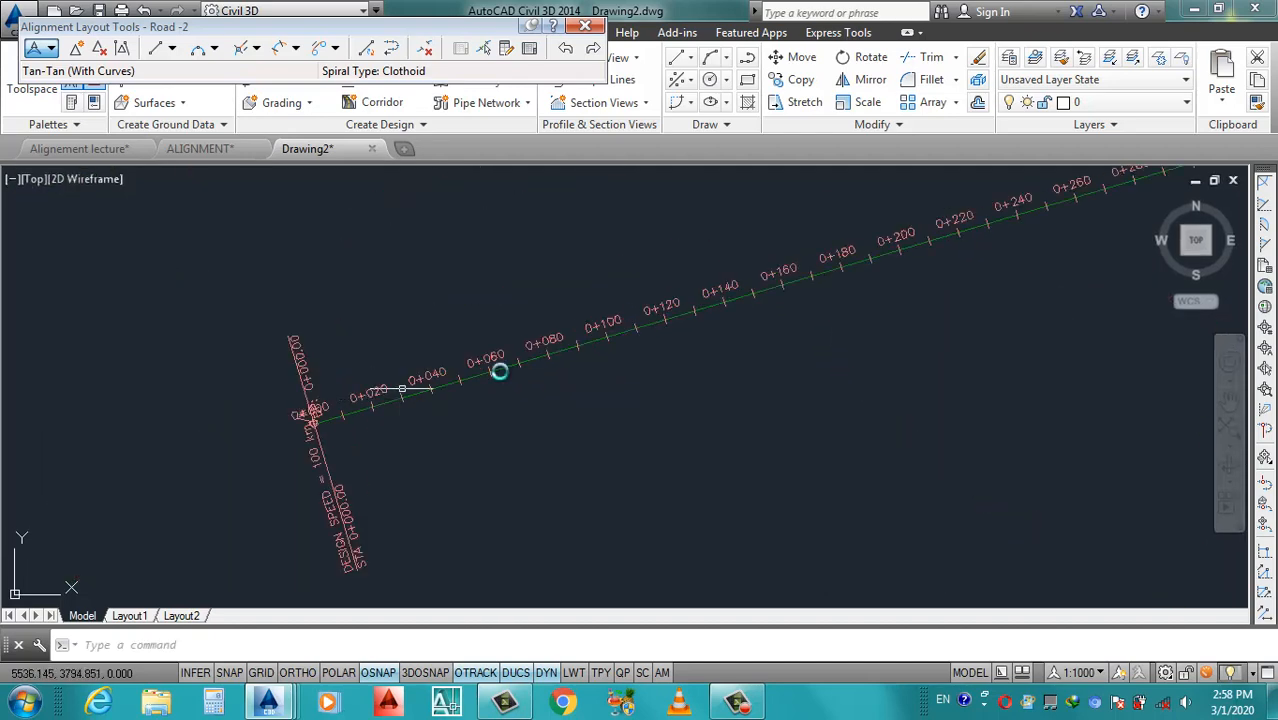
{"action": "scroll", "coordinate": [357, 423], "scroll_direction": "up", "scroll_amount": 2}
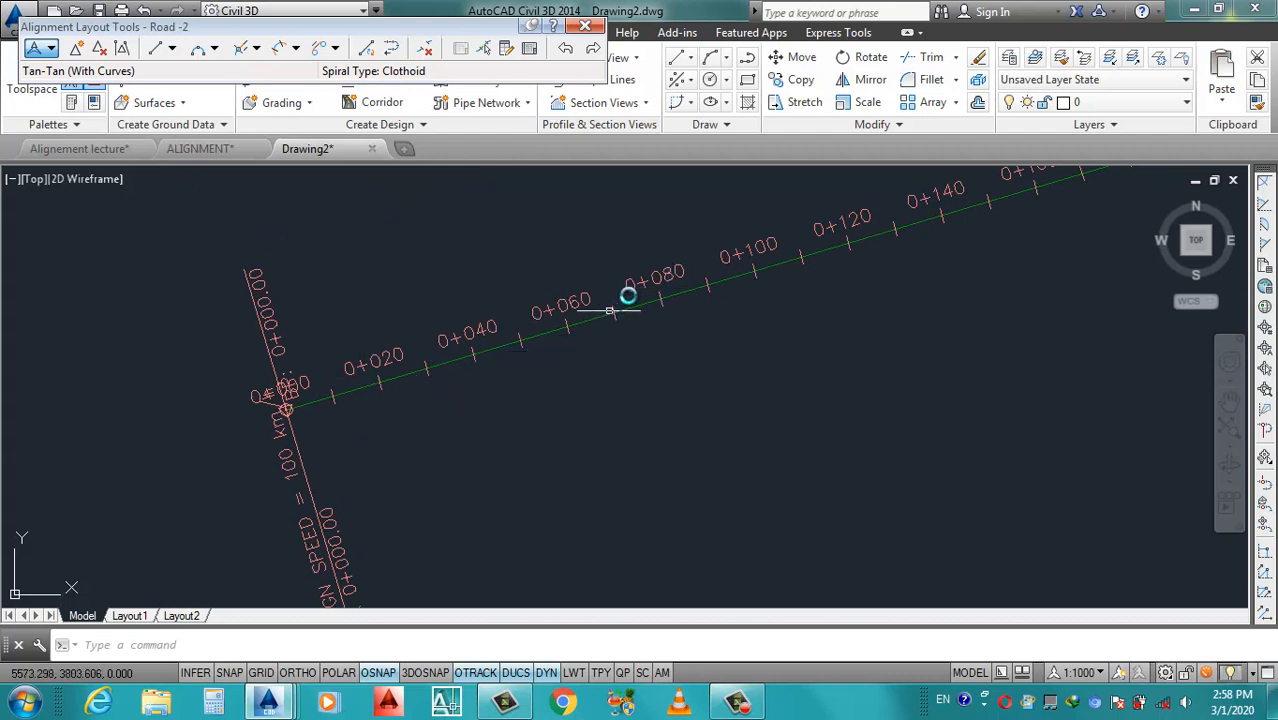
{"action": "scroll", "coordinate": [465, 448], "scroll_direction": "down", "scroll_amount": 4}
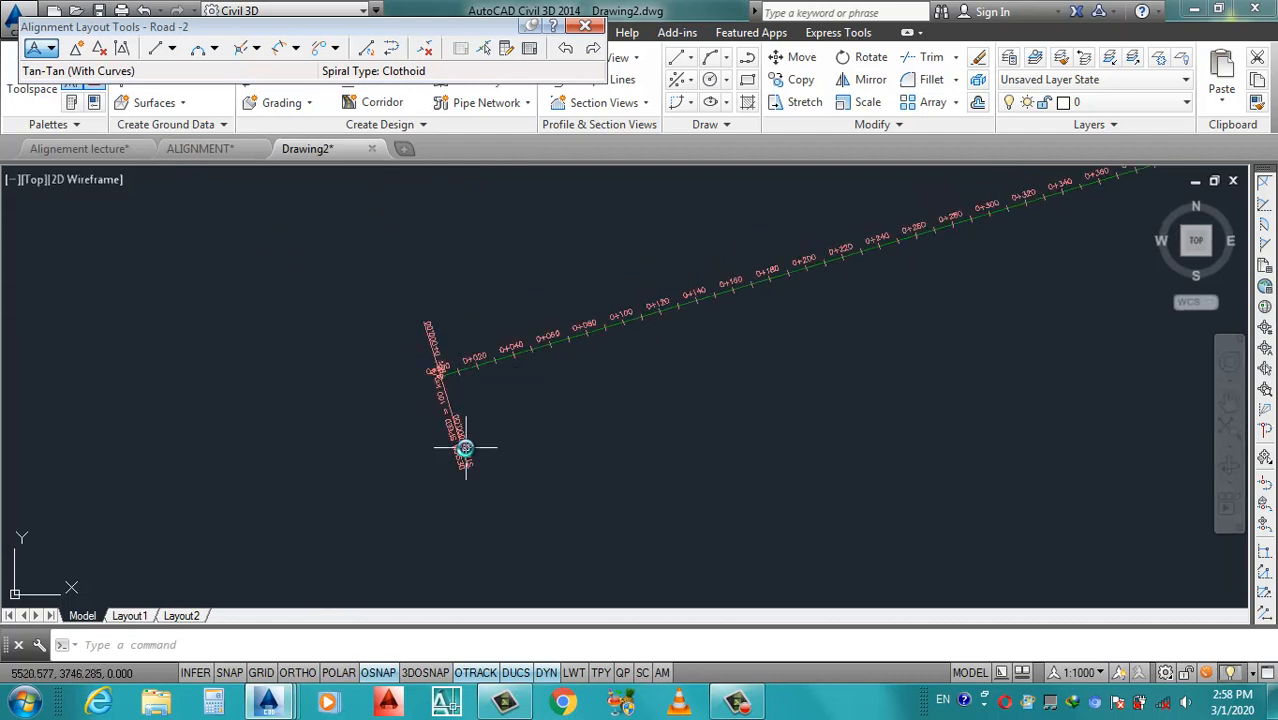
{"action": "scroll", "coordinate": [465, 448], "scroll_direction": "up", "scroll_amount": 5}
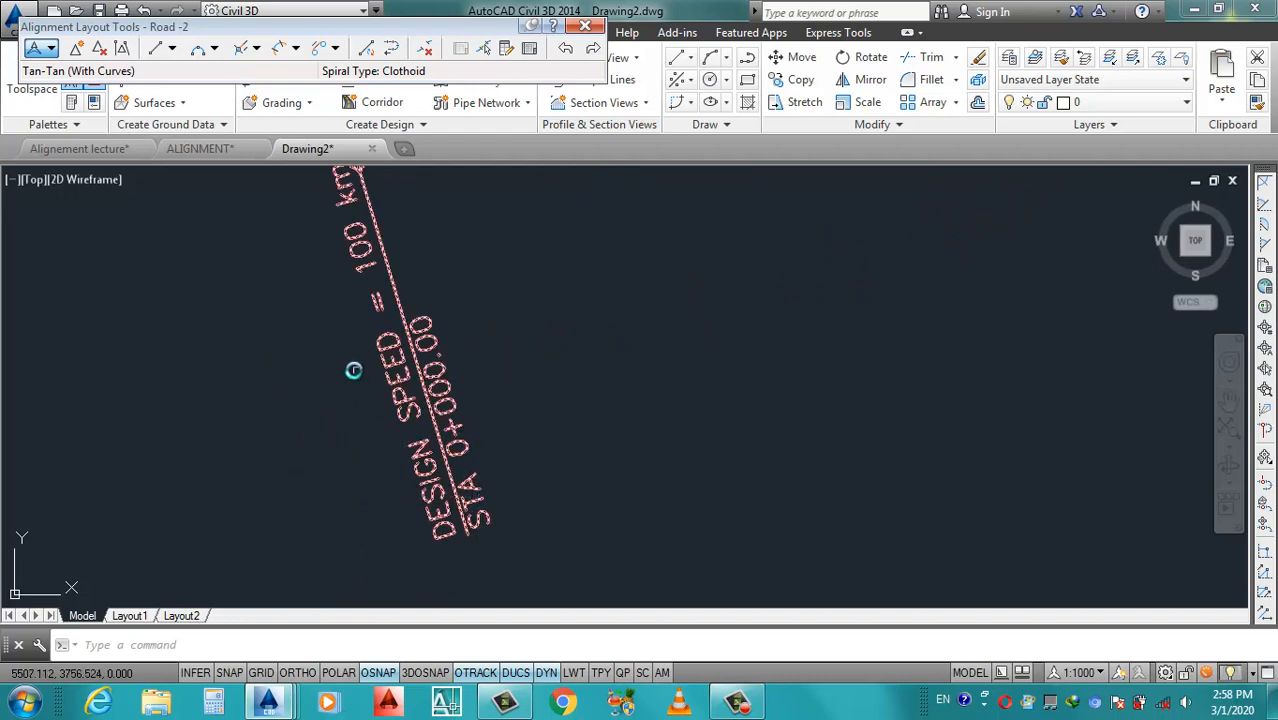
{"action": "scroll", "coordinate": [390, 370], "scroll_direction": "down", "scroll_amount": 6}
Inspect the PC, Mid and PT geometry point labels along the curve of Road -2.
{"action": "scroll", "coordinate": [790, 250], "scroll_direction": "up", "scroll_amount": 4}
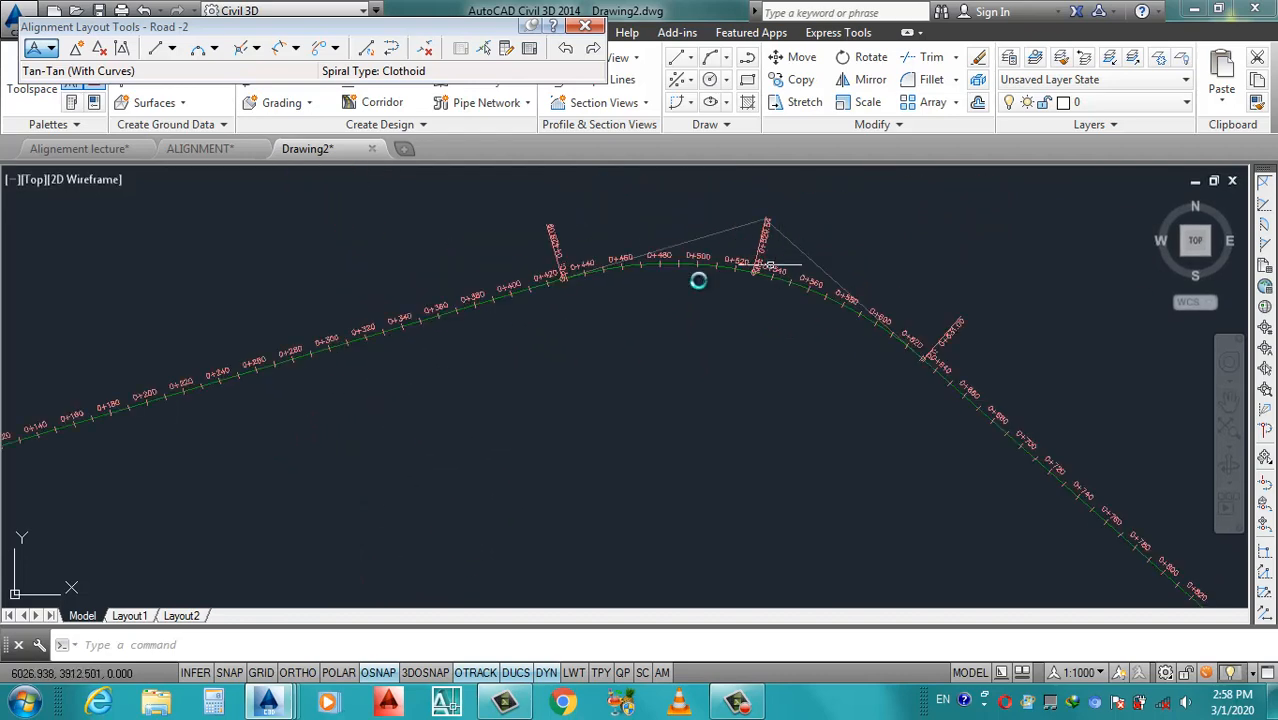
{"action": "scroll", "coordinate": [628, 225], "scroll_direction": "up", "scroll_amount": 4}
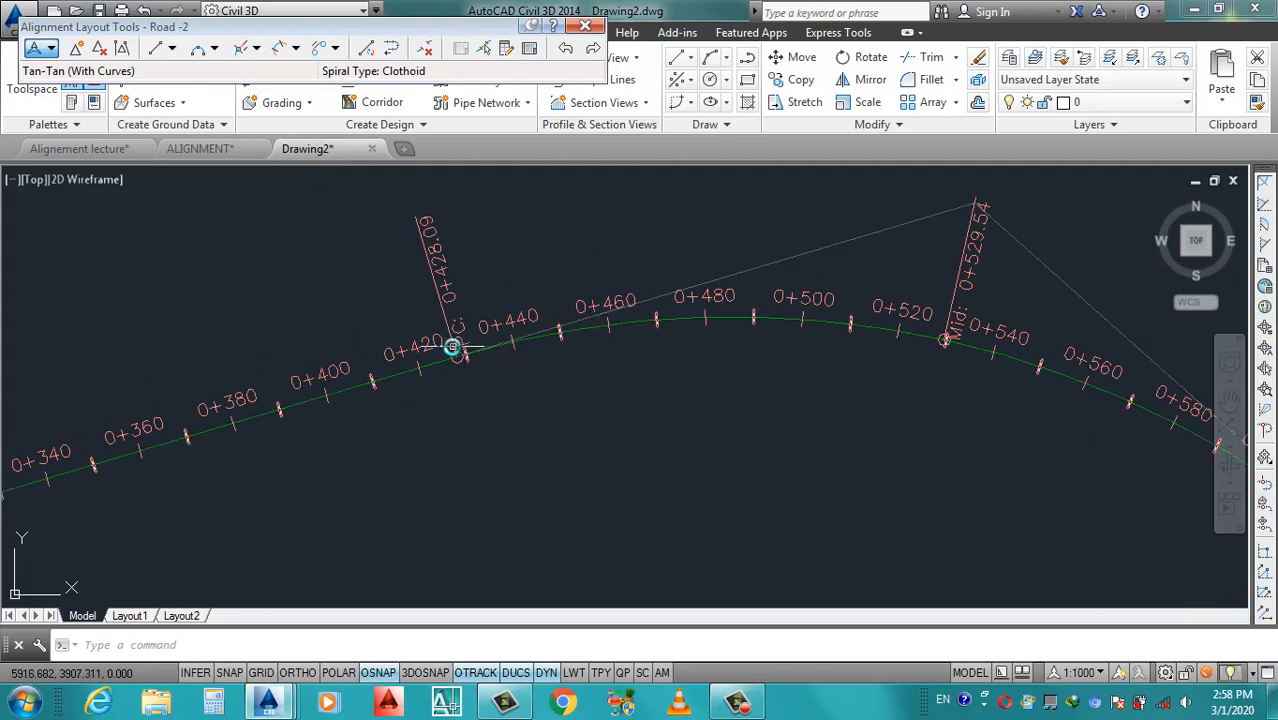
{"action": "scroll", "coordinate": [463, 342], "scroll_direction": "down", "scroll_amount": 4}
{"action": "scroll", "coordinate": [699, 339], "scroll_direction": "up", "scroll_amount": 4}
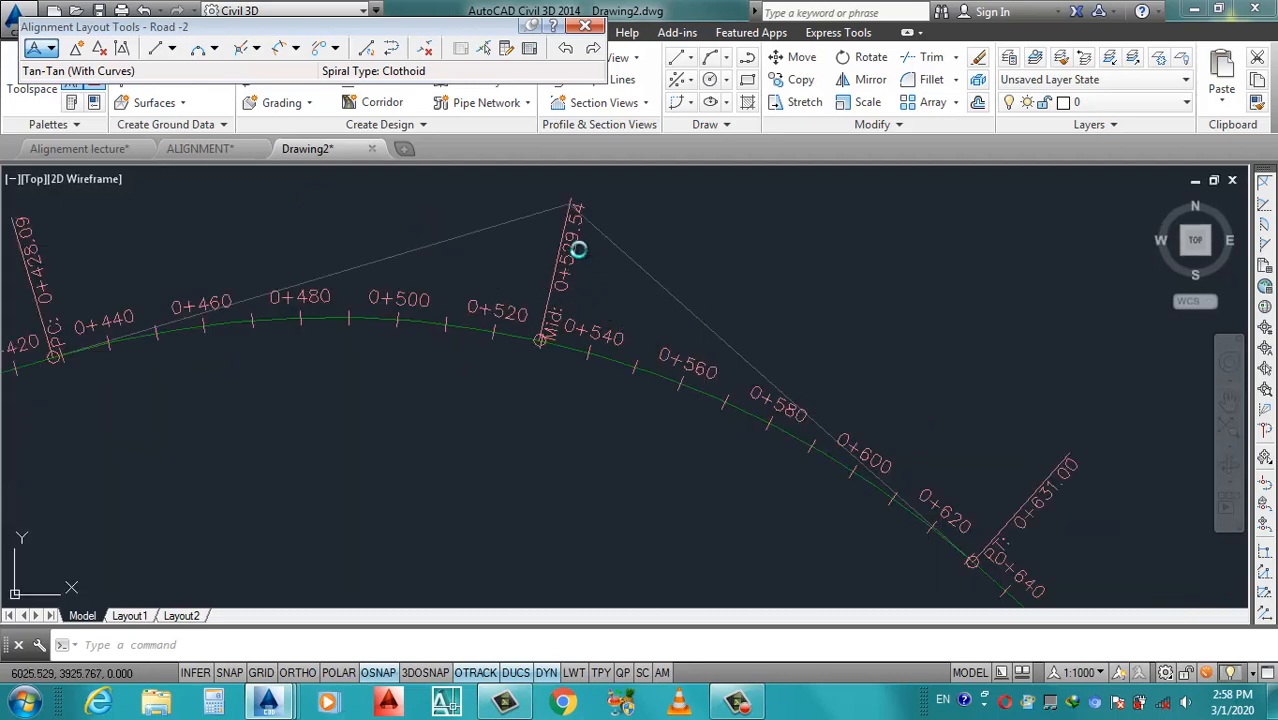
{"action": "scroll", "coordinate": [565, 300], "scroll_direction": "up", "scroll_amount": 1}
{"action": "scroll", "coordinate": [742, 371], "scroll_direction": "down", "scroll_amount": 3}
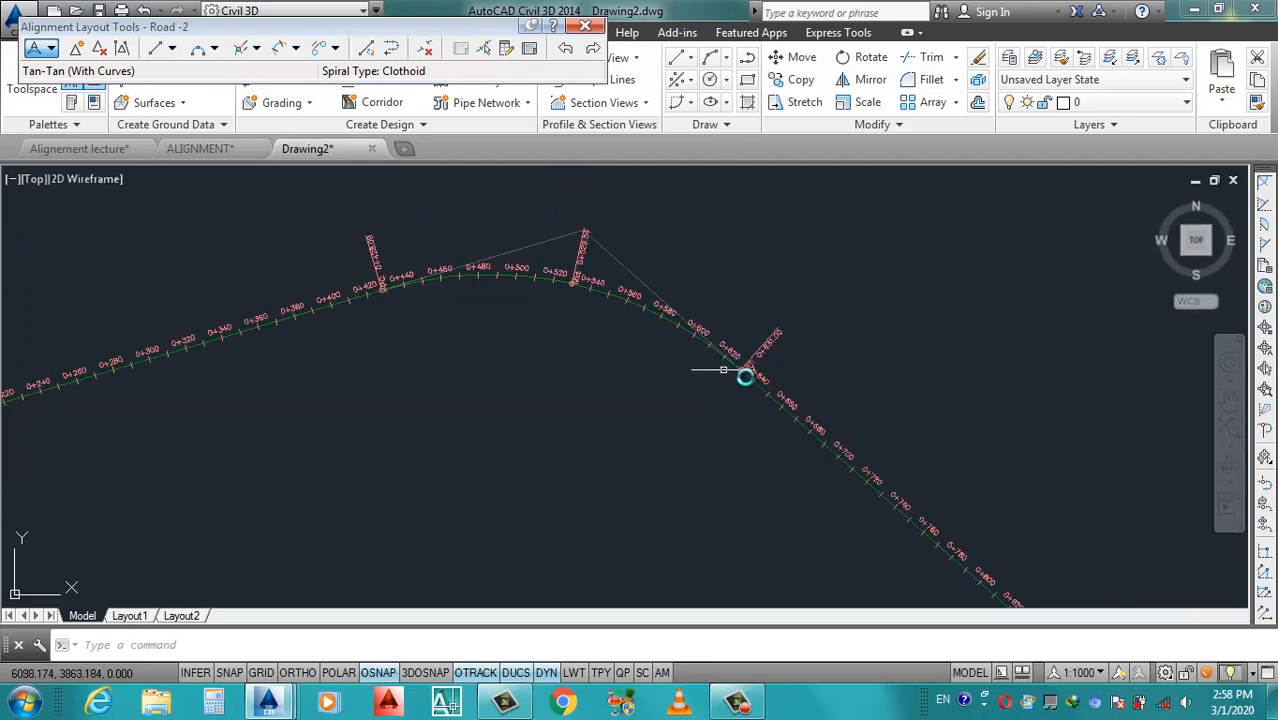
{"action": "scroll", "coordinate": [774, 345], "scroll_direction": "up", "scroll_amount": 3}
{"action": "scroll", "coordinate": [744, 333], "scroll_direction": "down", "scroll_amount": 2}
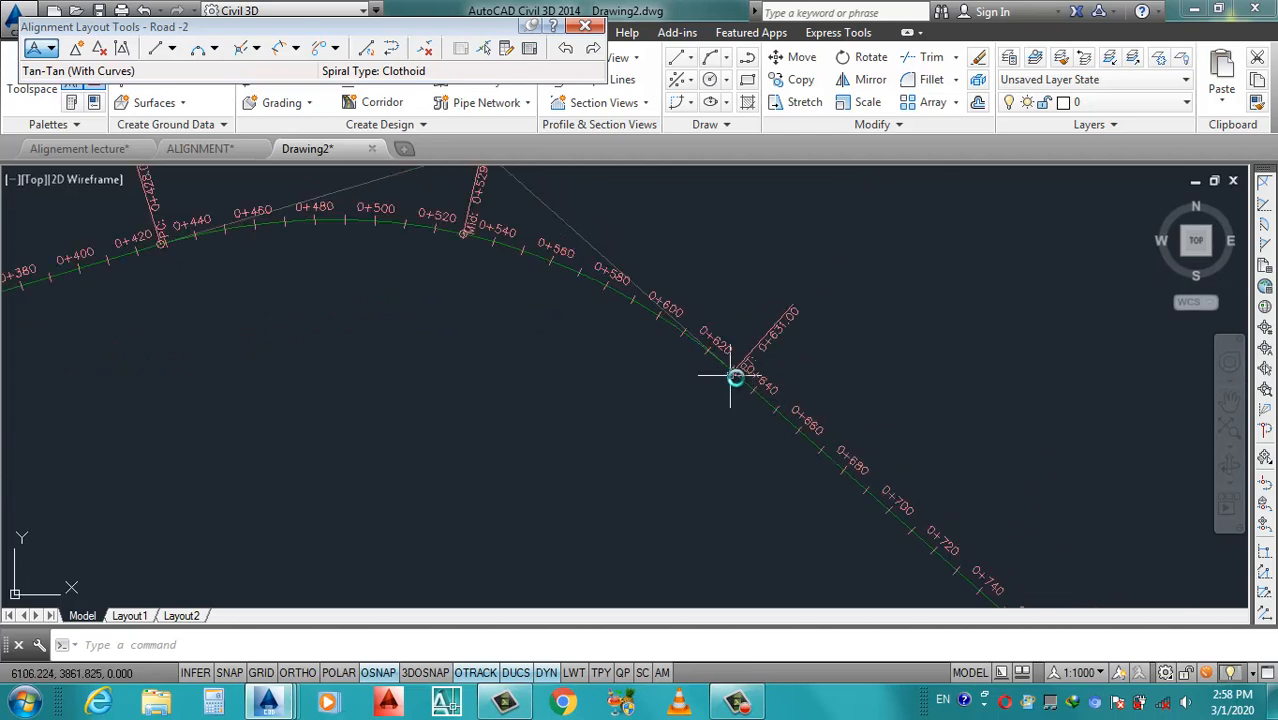
{"action": "scroll", "coordinate": [700, 390], "scroll_direction": "down", "scroll_amount": 2}
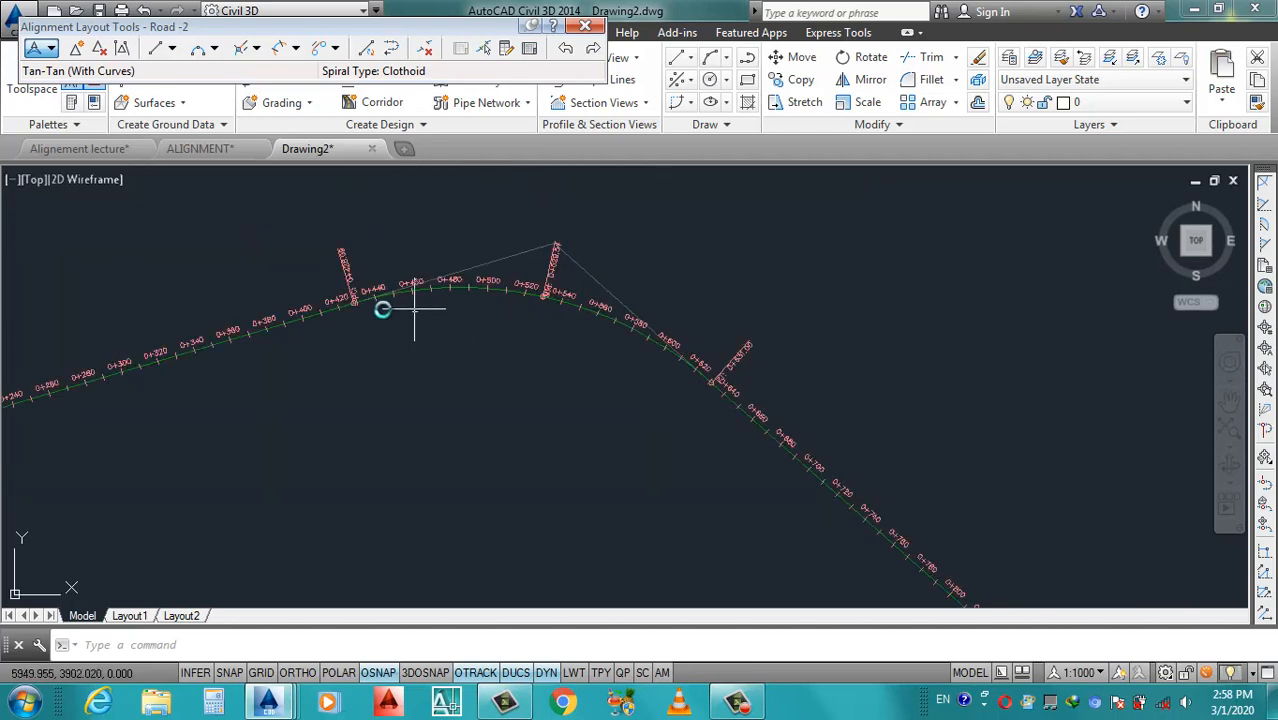
{"action": "scroll", "coordinate": [562, 288], "scroll_direction": "up", "scroll_amount": 2}
{"action": "scroll", "coordinate": [559, 285], "scroll_direction": "down", "scroll_amount": 3}
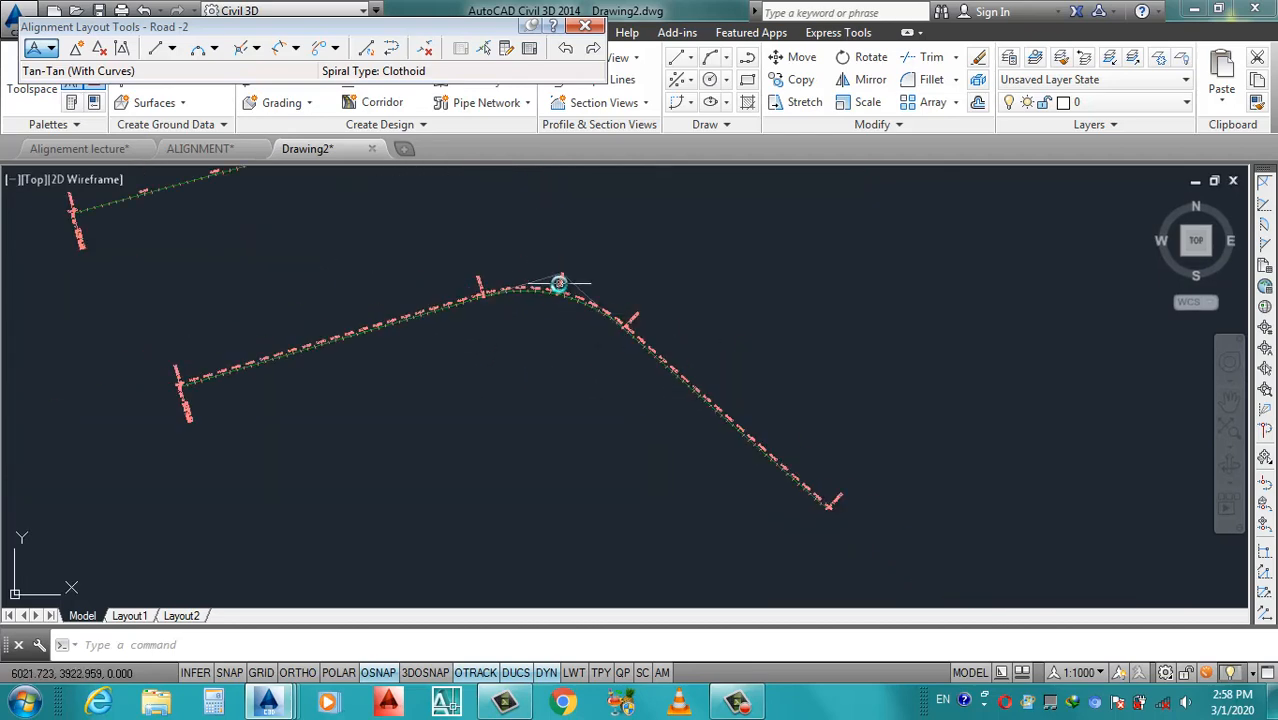
{"action": "scroll", "coordinate": [548, 250], "scroll_direction": "up", "scroll_amount": 3}
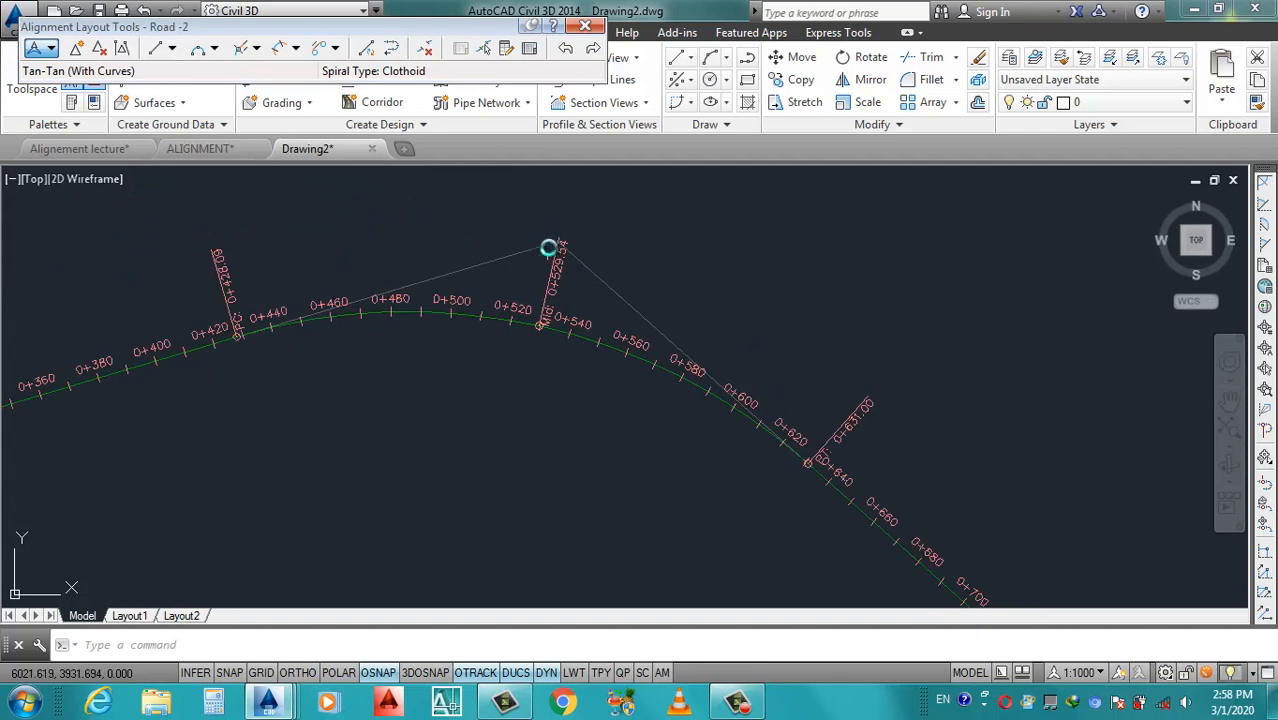
Move Road -2's point of intersection upward to reshape the curve and both tangents, and clear the selection.
{"action": "left_click", "coordinate": [606, 288]}
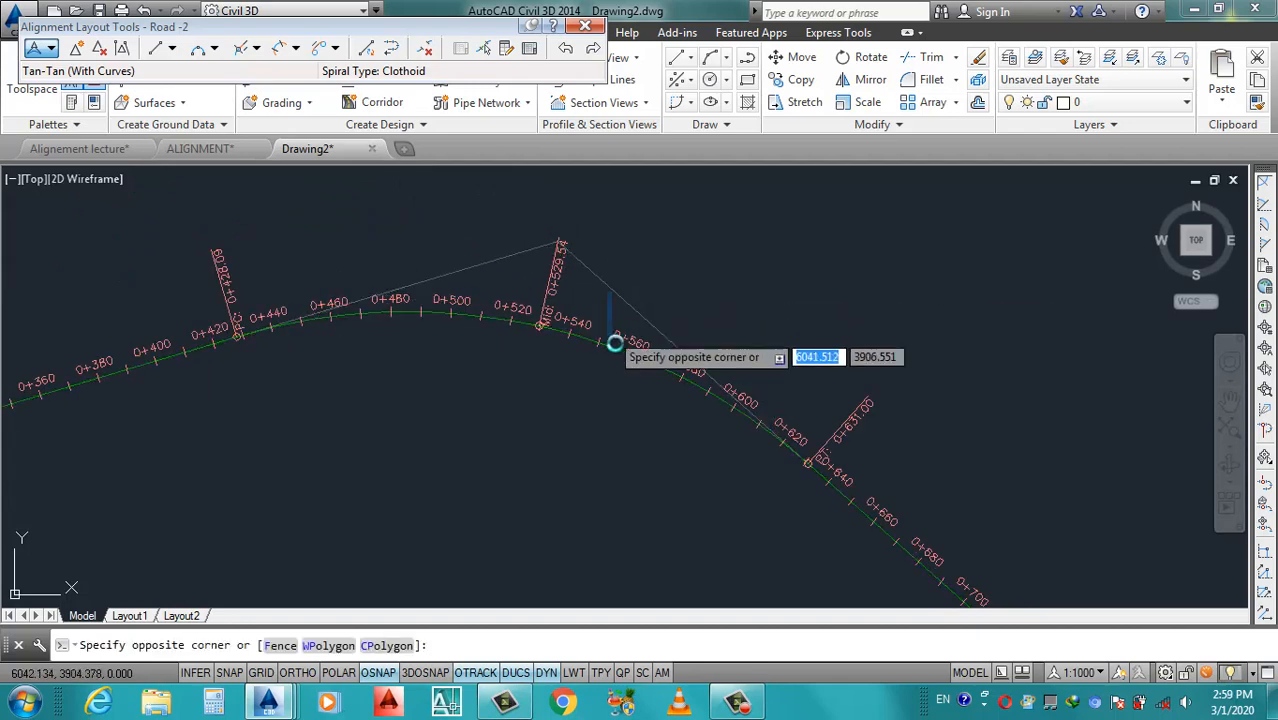
{"action": "left_click", "coordinate": [596, 274]}
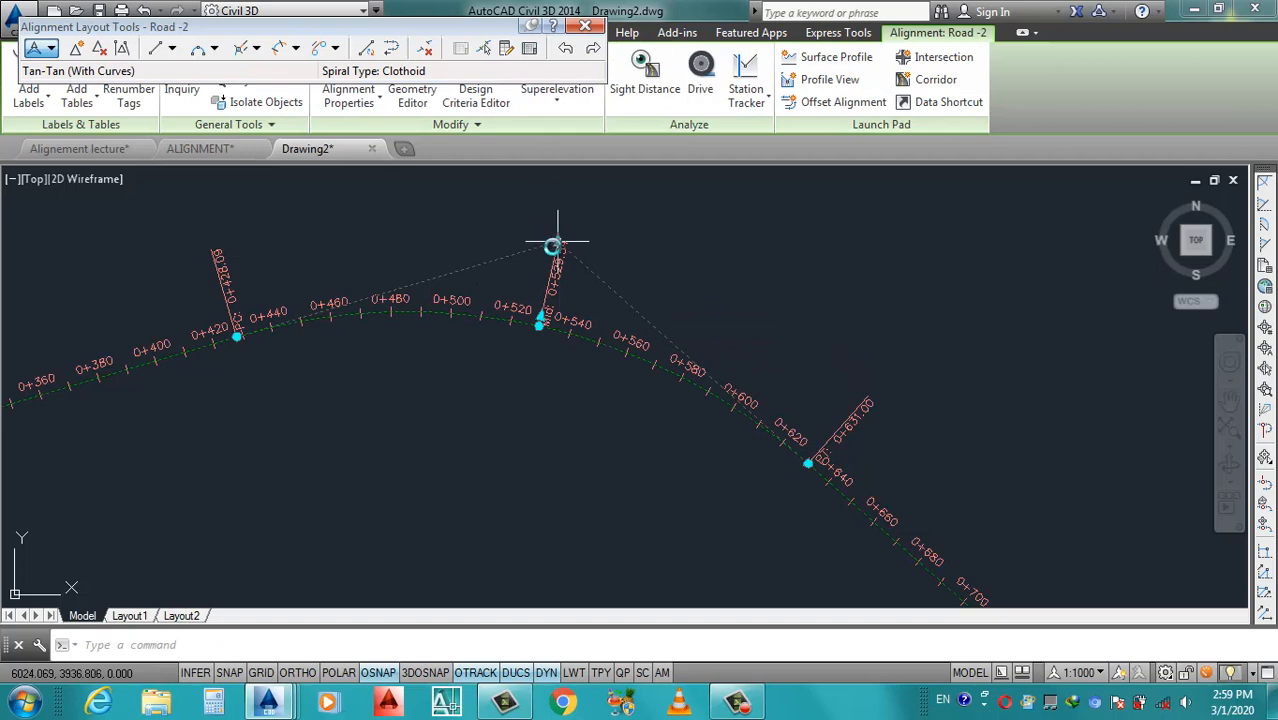
{"action": "left_click", "coordinate": [559, 275]}
{"action": "scroll", "coordinate": [590, 322], "scroll_direction": "down", "scroll_amount": 5}
{"action": "left_click", "coordinate": [590, 315]}
{"action": "scroll", "coordinate": [591, 316], "scroll_direction": "up", "scroll_amount": 8}
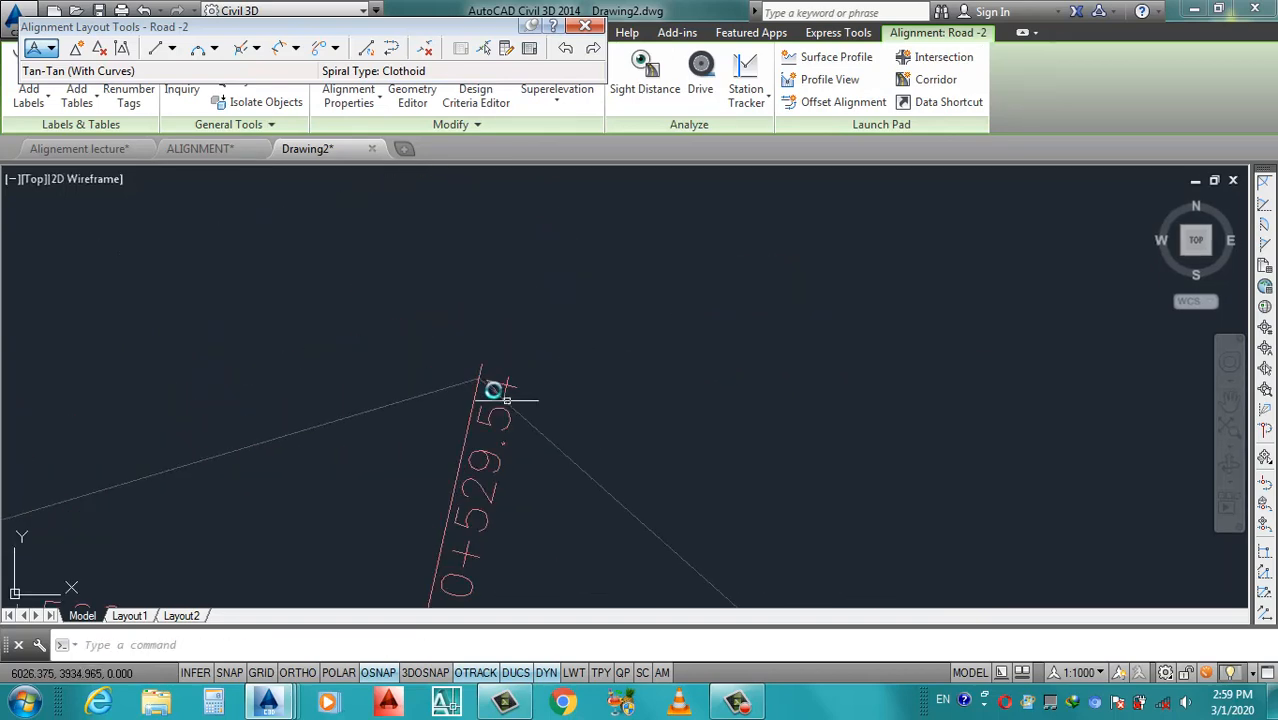
{"action": "left_click", "coordinate": [425, 388]}
{"action": "left_click", "coordinate": [419, 405]}
{"action": "left_click", "coordinate": [479, 378]}
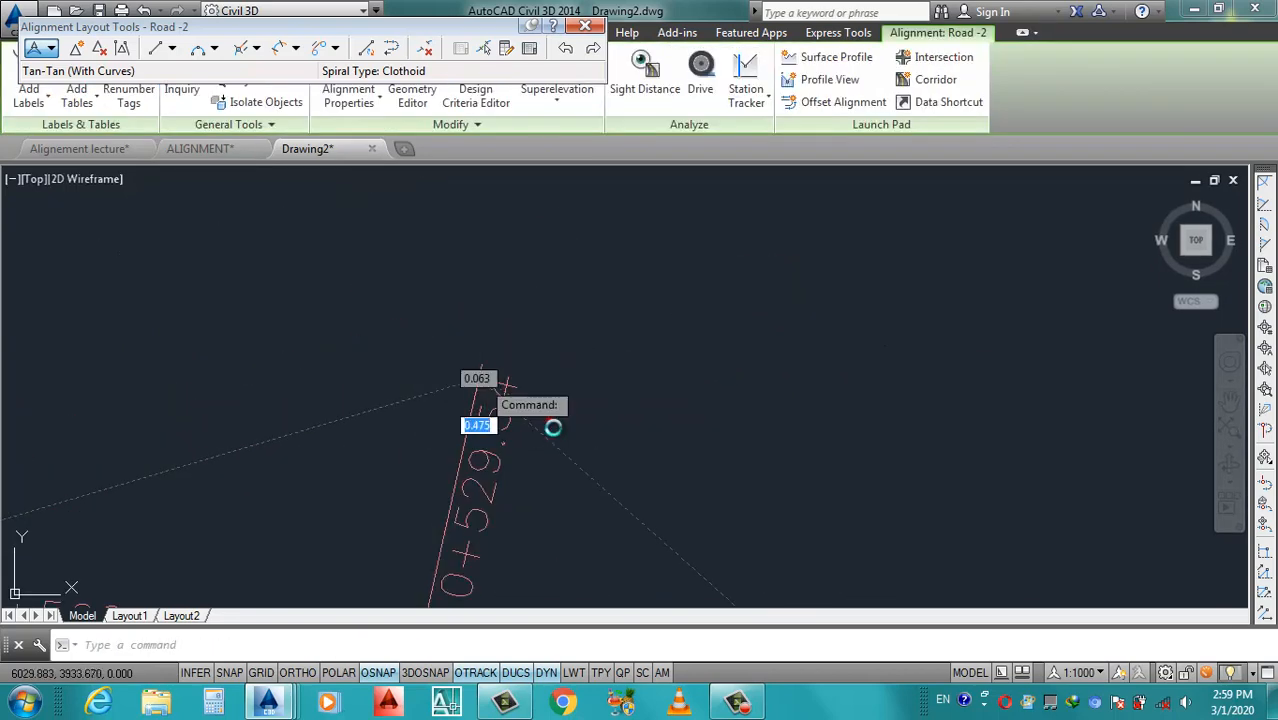
{"action": "scroll", "coordinate": [553, 427], "scroll_direction": "down", "scroll_amount": 8}
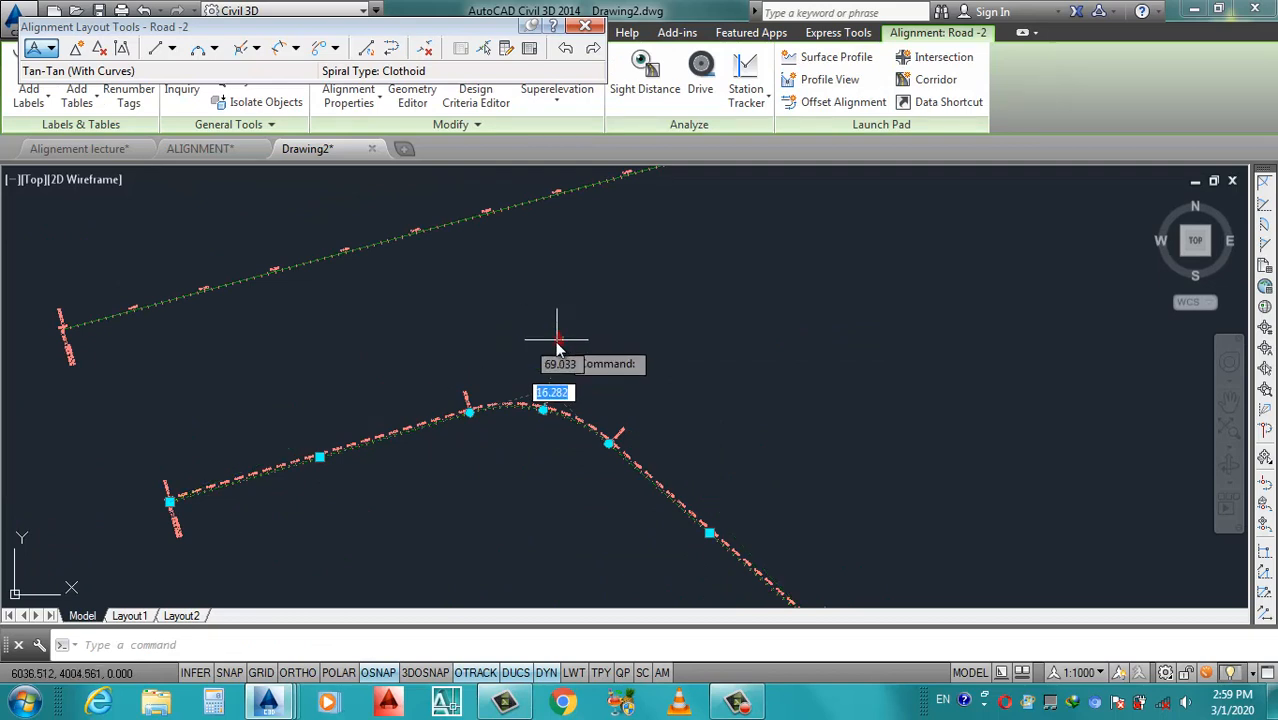
{"action": "left_click", "coordinate": [556, 348]}
{"action": "scroll", "coordinate": [513, 392], "scroll_direction": "up", "scroll_amount": 4}
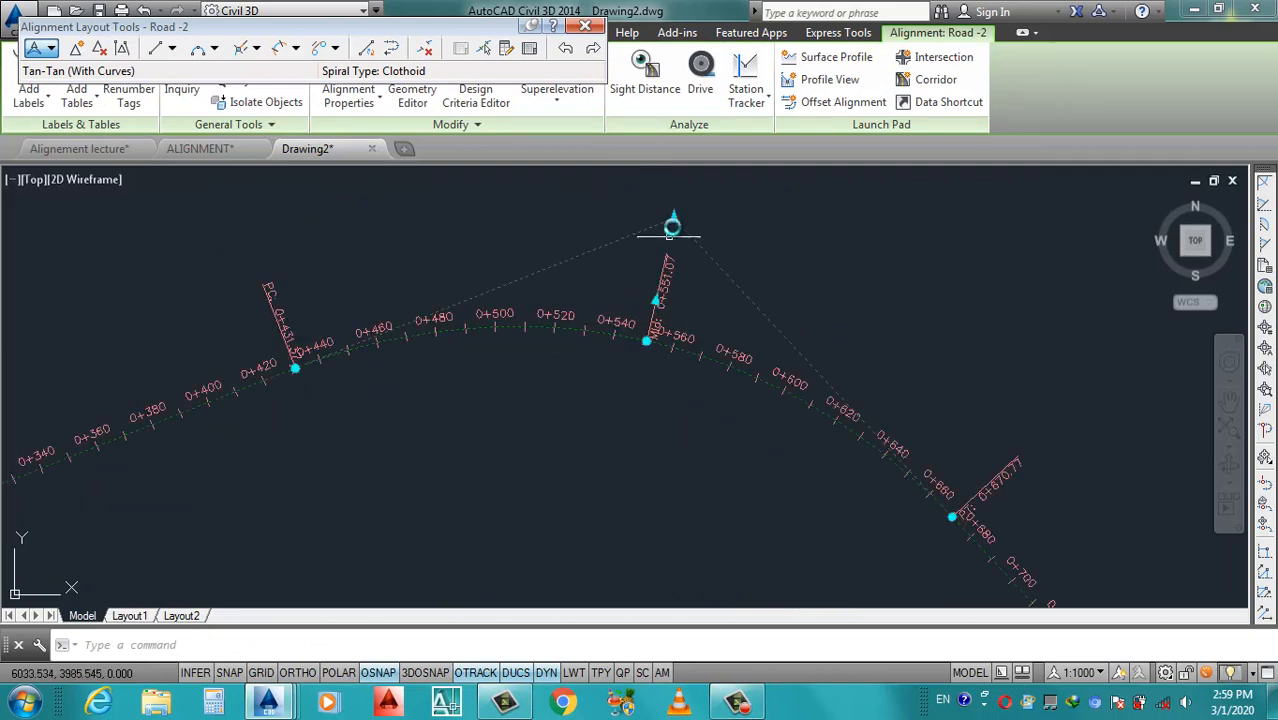
{"action": "mouse_move", "coordinate": [677, 220]}
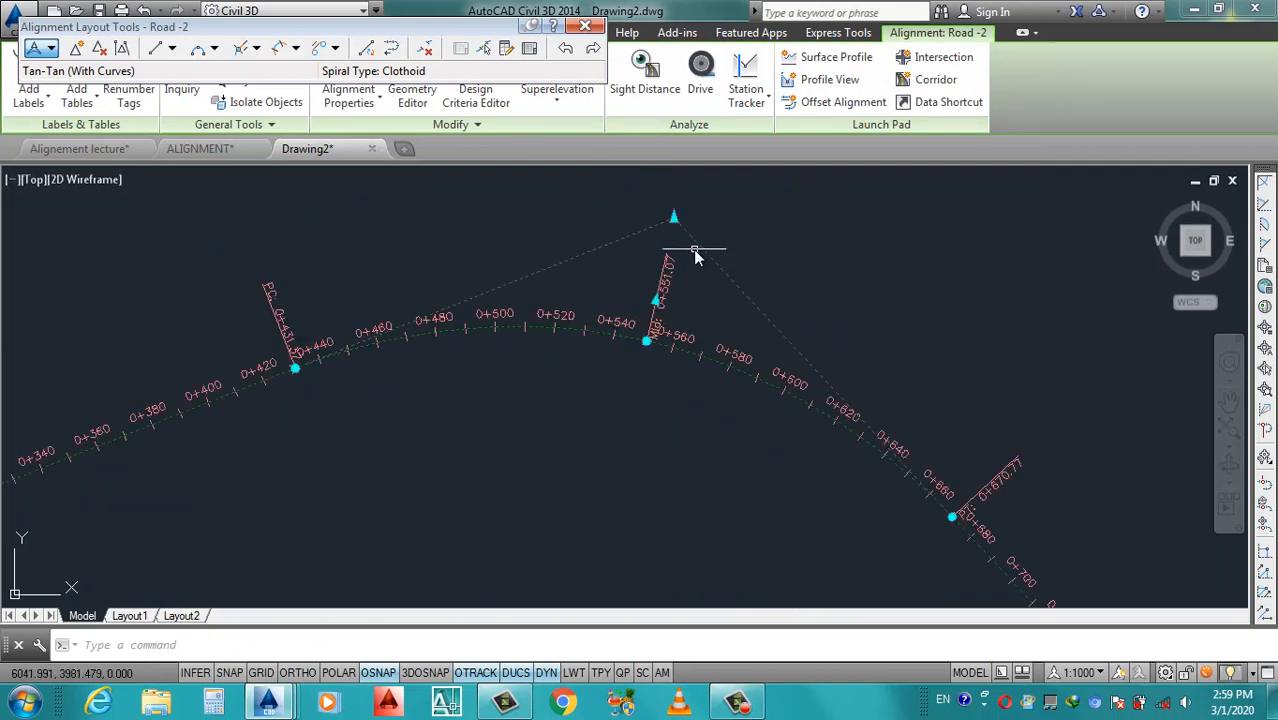
{"action": "scroll", "coordinate": [693, 294], "scroll_direction": "down", "scroll_amount": 4}
{"action": "key", "text": "Escape"}
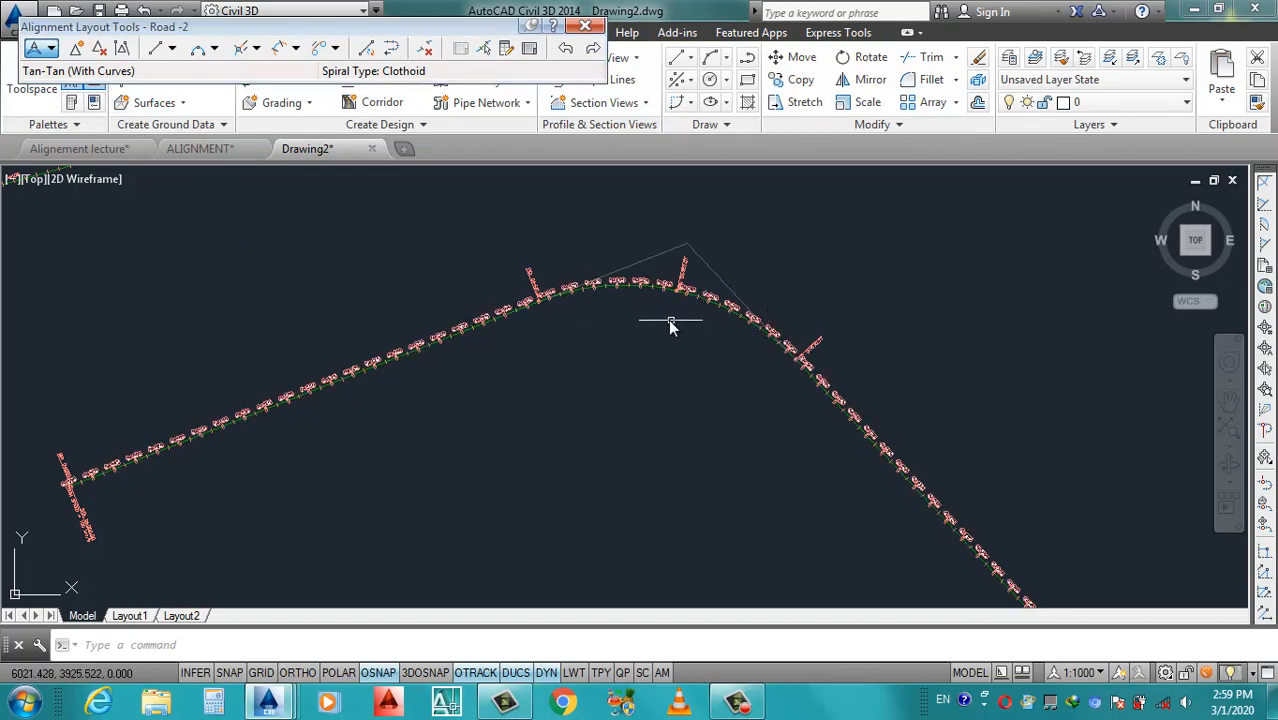
Open the Alignment Labels settings of Road -2 for editing.
{"action": "scroll", "coordinate": [694, 288], "scroll_direction": "up", "scroll_amount": 2}
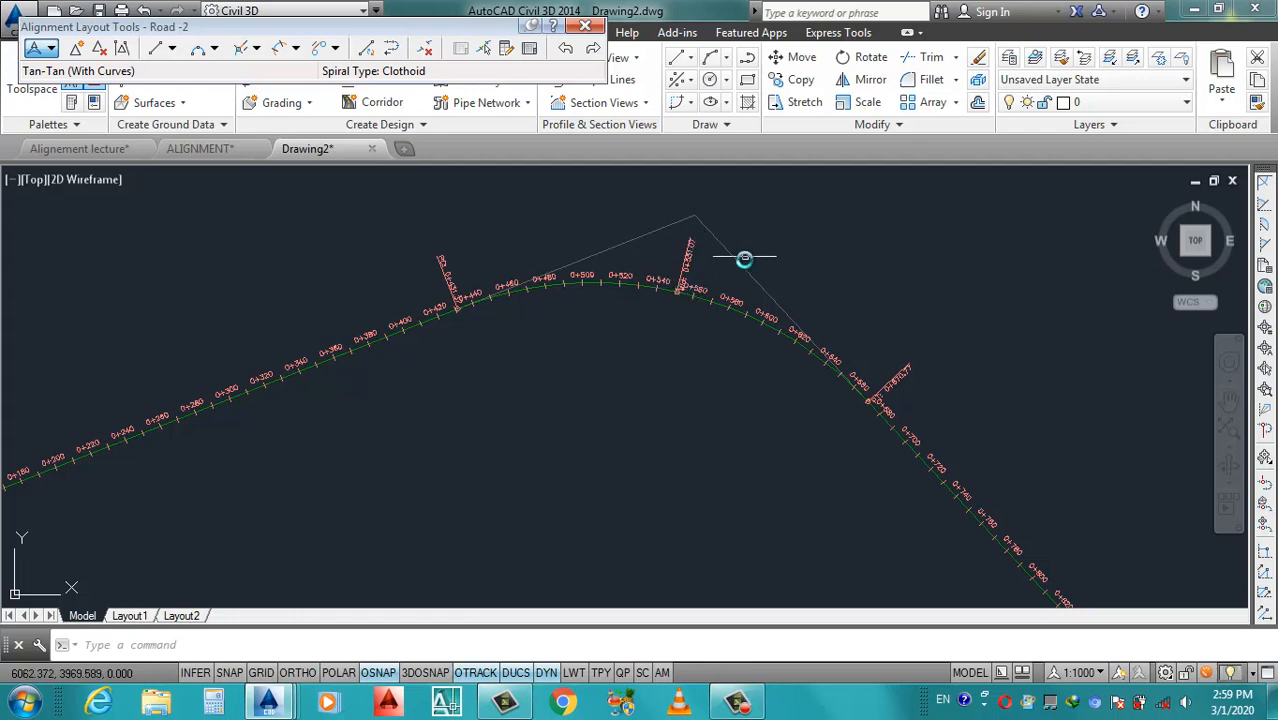
{"action": "scroll", "coordinate": [690, 270], "scroll_direction": "down", "scroll_amount": 3}
{"action": "scroll", "coordinate": [708, 251], "scroll_direction": "up", "scroll_amount": 5}
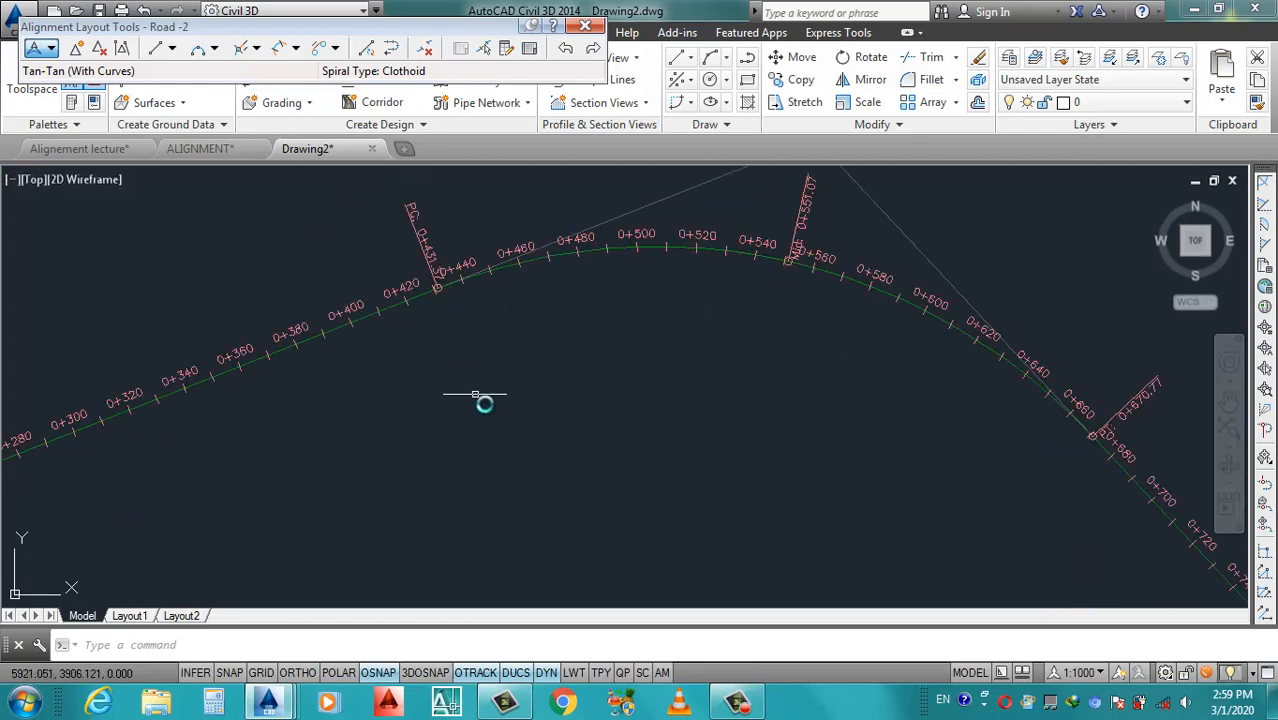
{"action": "scroll", "coordinate": [766, 308], "scroll_direction": "down", "scroll_amount": 3}
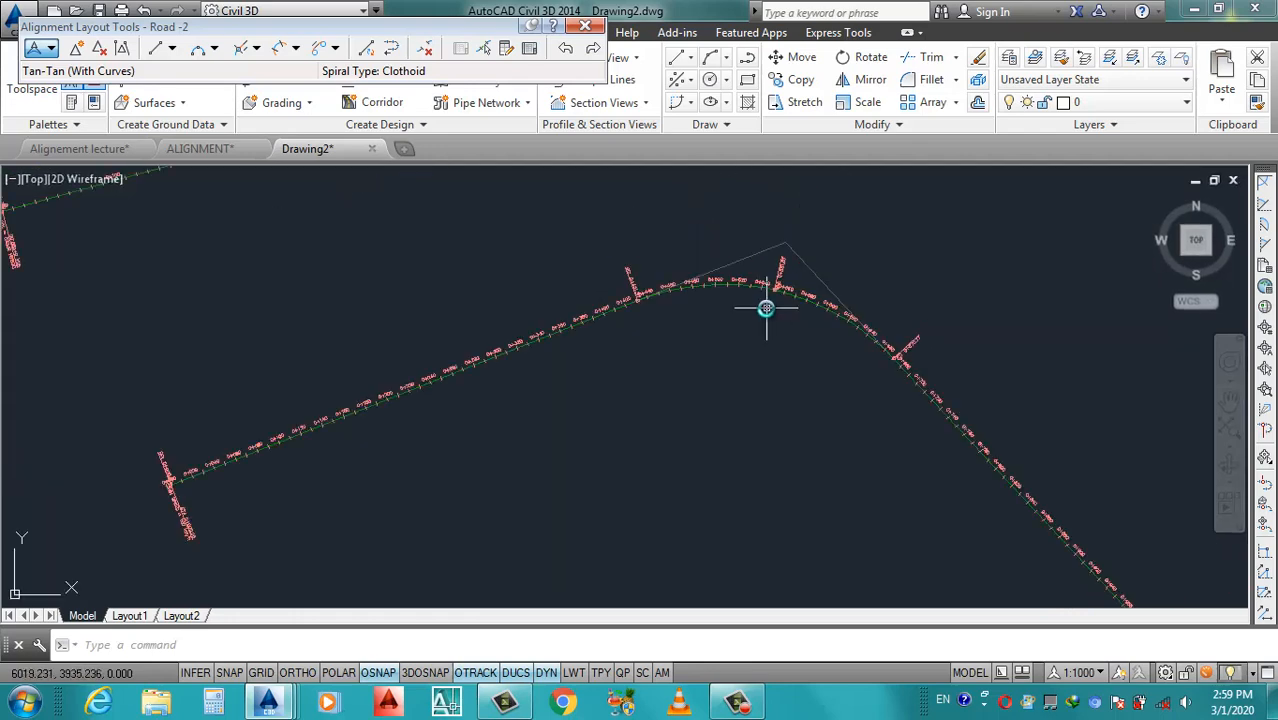
{"action": "scroll", "coordinate": [775, 290], "scroll_direction": "up", "scroll_amount": 3}
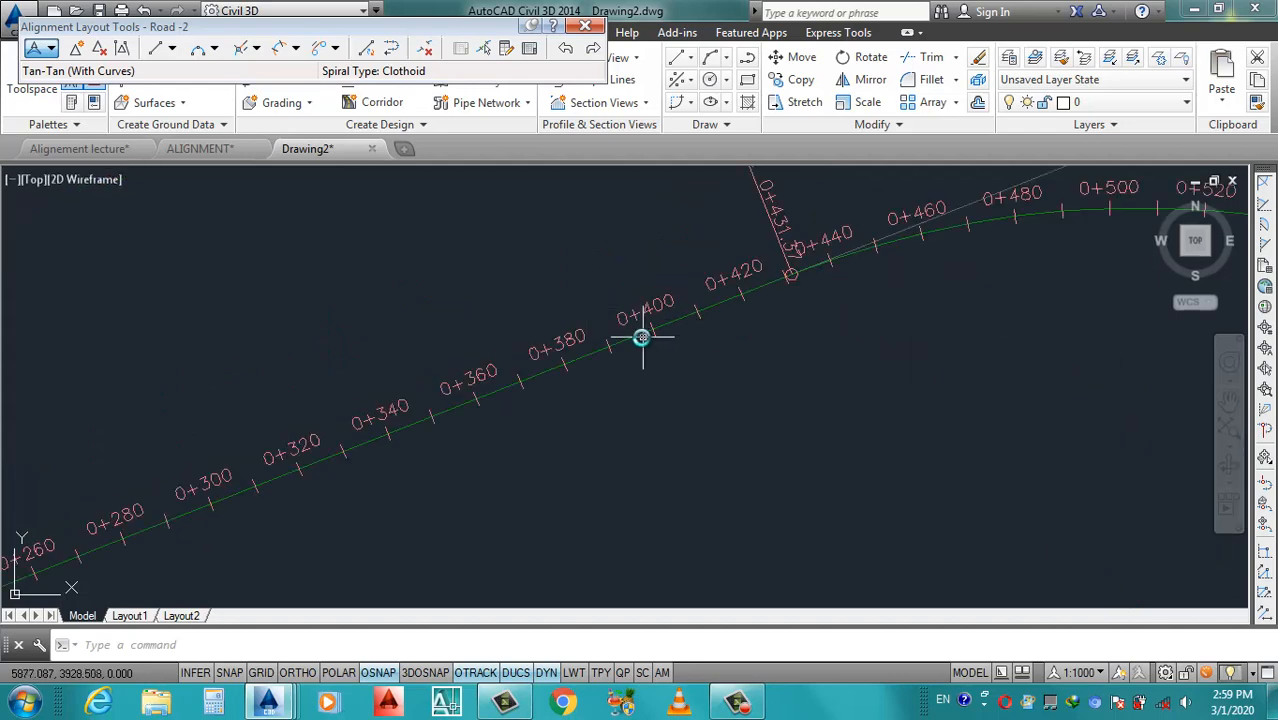
{"action": "scroll", "coordinate": [641, 337], "scroll_direction": "up", "scroll_amount": 3}
{"action": "left_click", "coordinate": [571, 344]}
{"action": "right_click", "coordinate": [571, 344]}
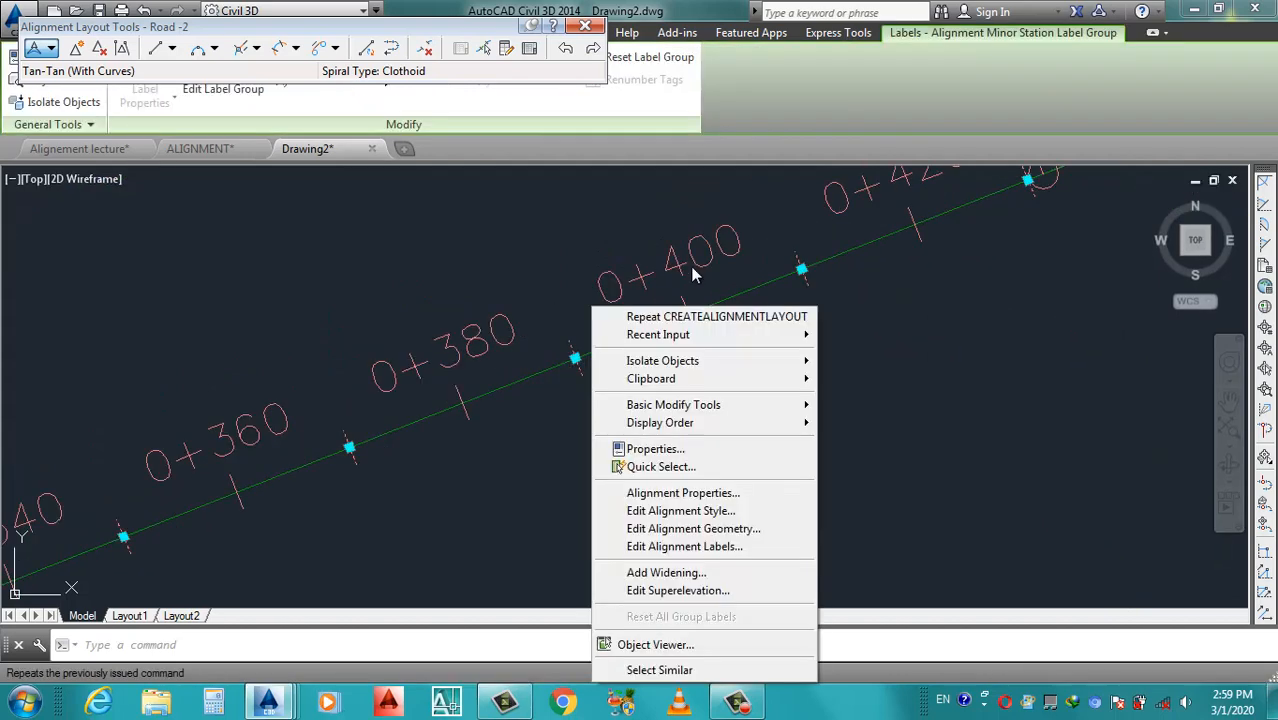
{"action": "left_click", "coordinate": [673, 549]}
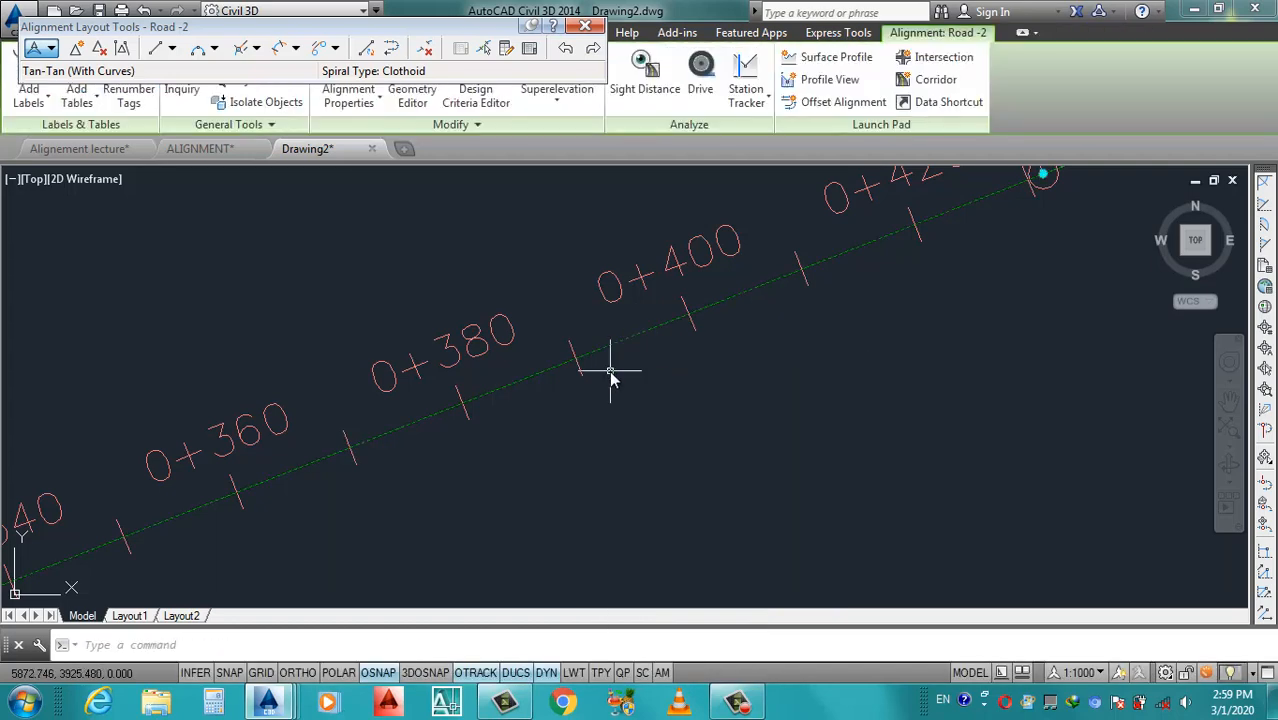
{"action": "right_click", "coordinate": [614, 339]}
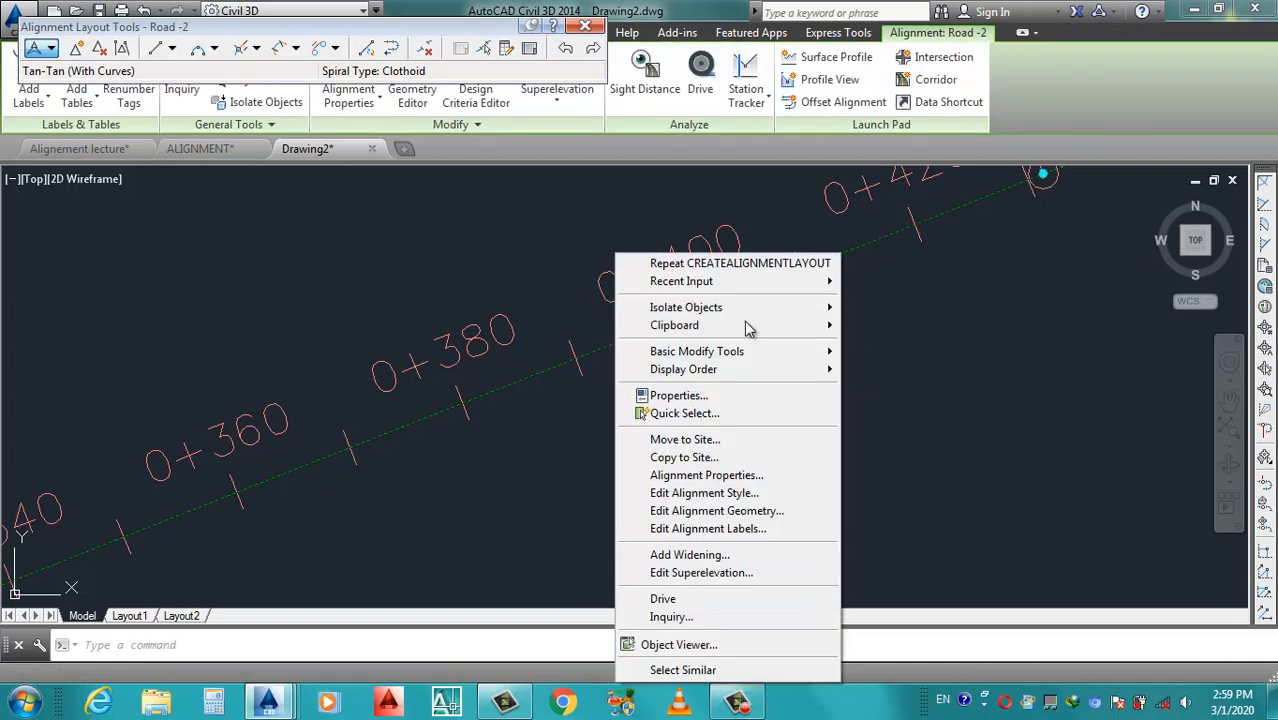
{"action": "left_click", "coordinate": [728, 529]}
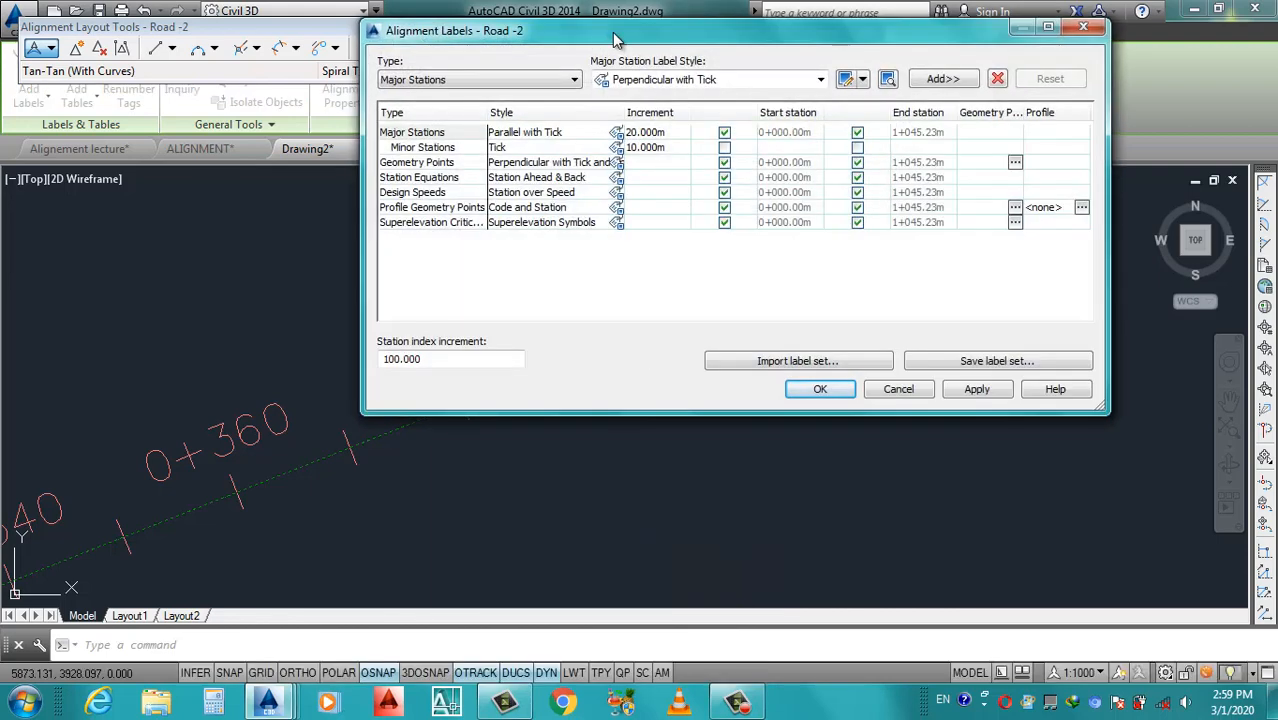
{"action": "left_click_drag", "start_coordinate": [480, 58], "coordinate": [449, 42]}
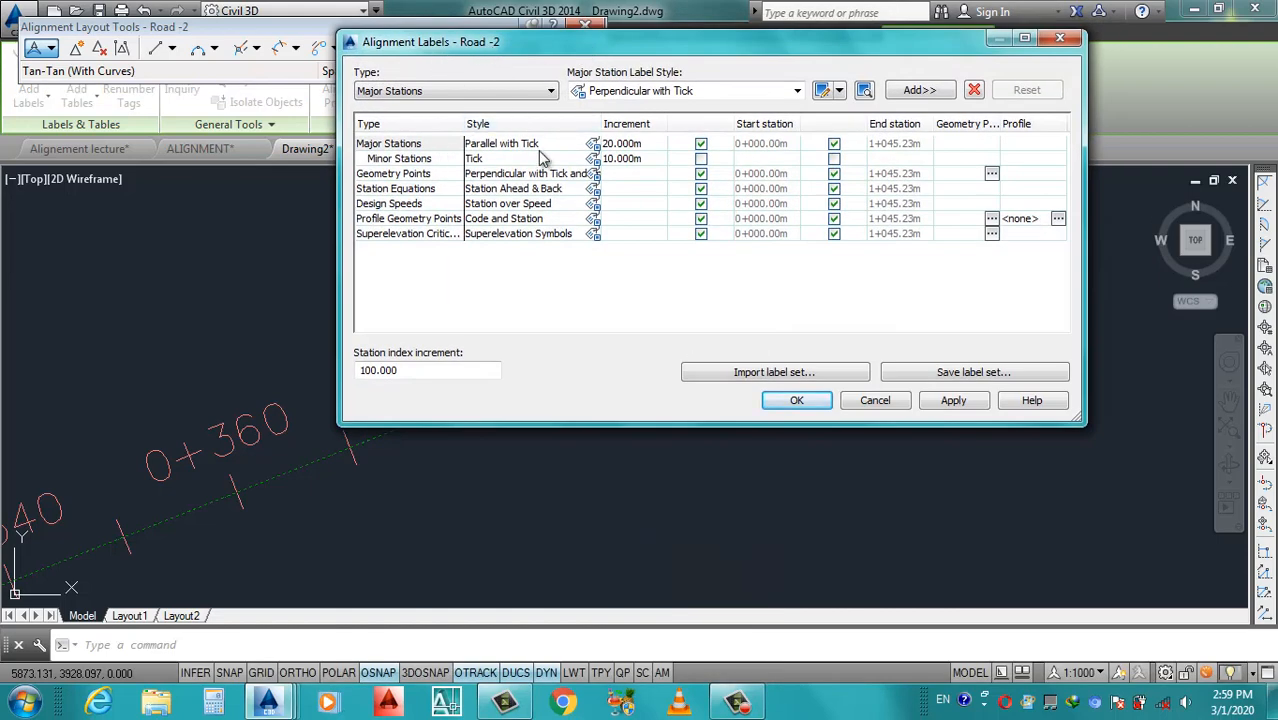
Delete the superelevation critical points, profile geometry points, design speeds and station equations labels from Road -2's label set.
{"action": "left_click", "coordinate": [538, 237]}
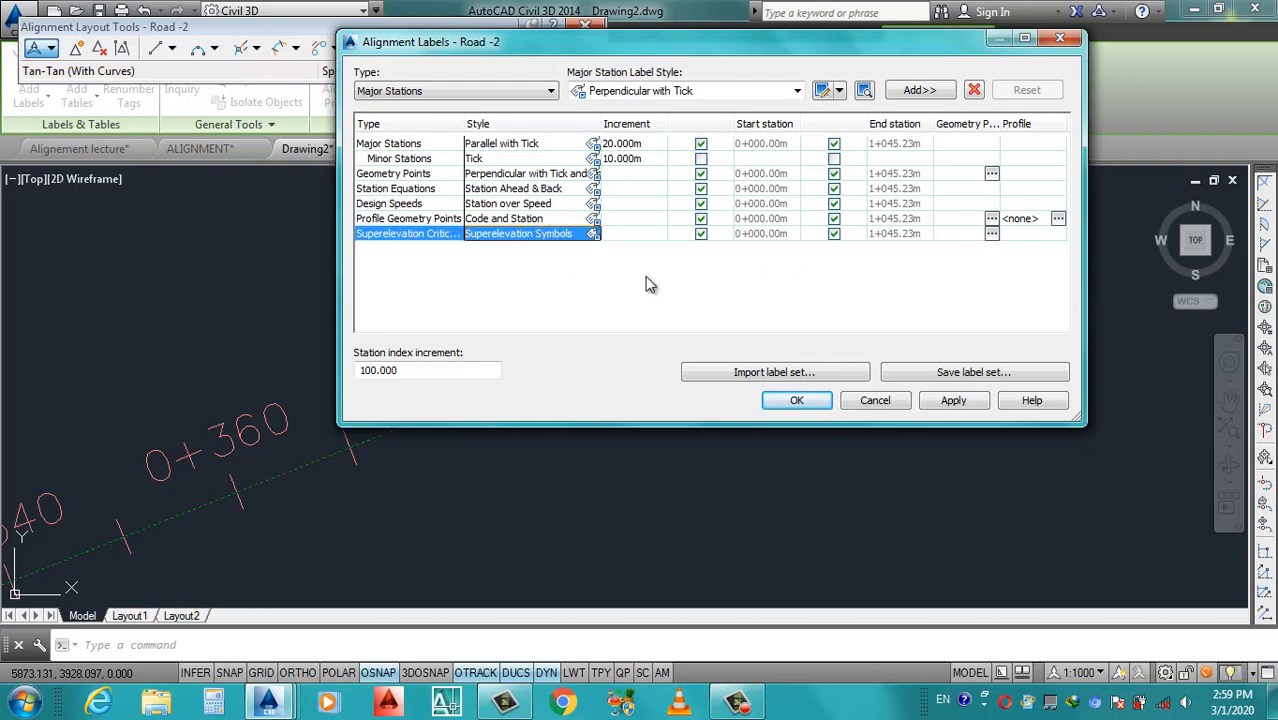
{"action": "left_click", "coordinate": [630, 238]}
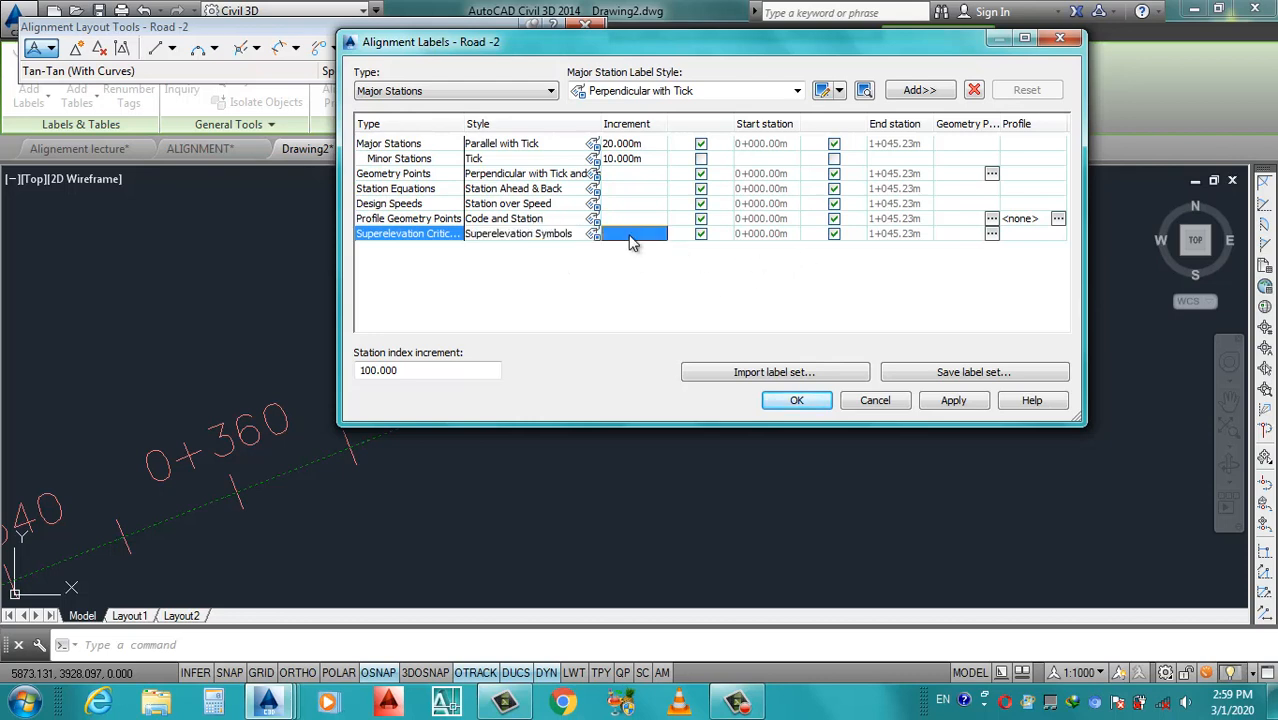
{"action": "left_click", "coordinate": [455, 240]}
{"action": "left_click", "coordinate": [532, 236]}
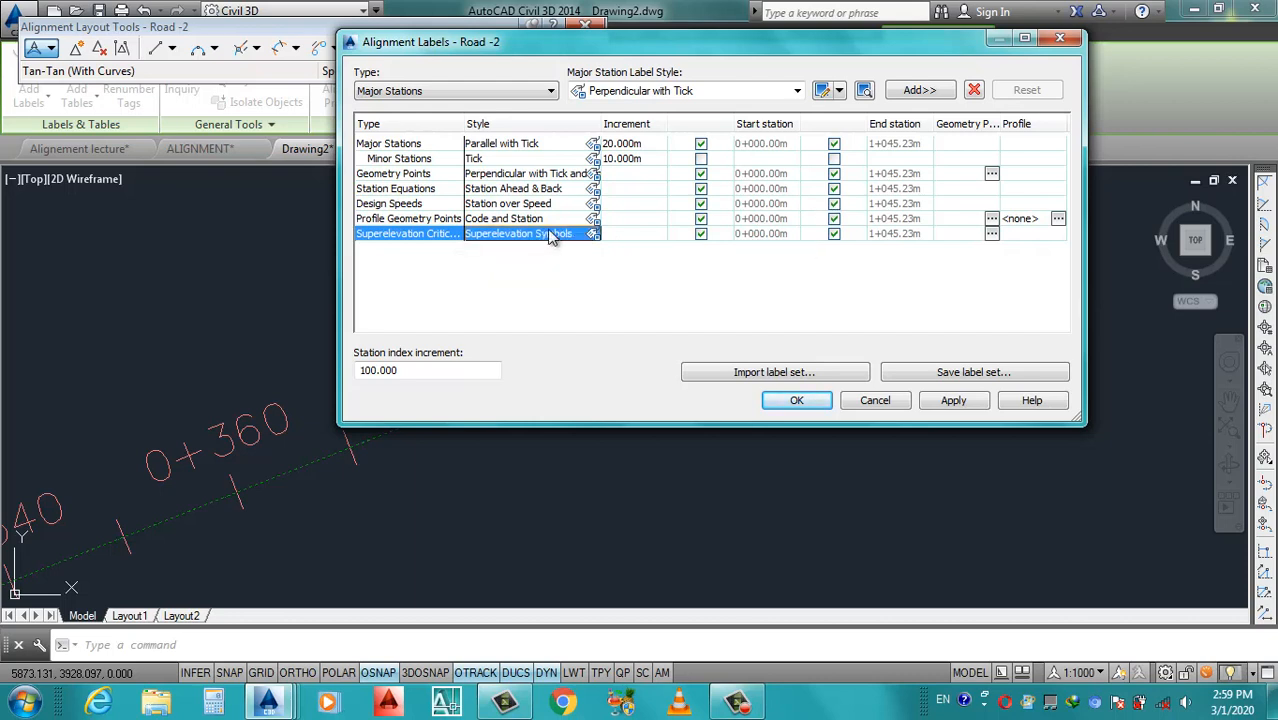
{"action": "left_click", "coordinate": [974, 91]}
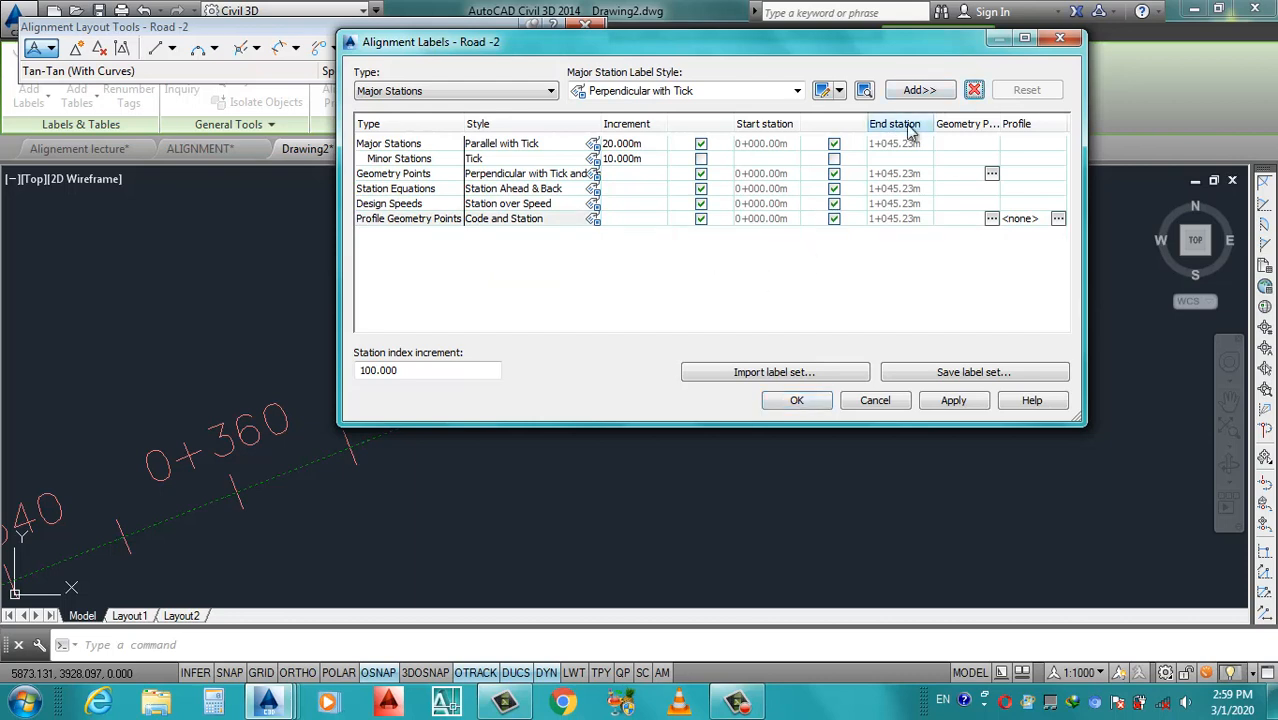
{"action": "left_click", "coordinate": [576, 221]}
{"action": "left_click", "coordinate": [974, 91]}
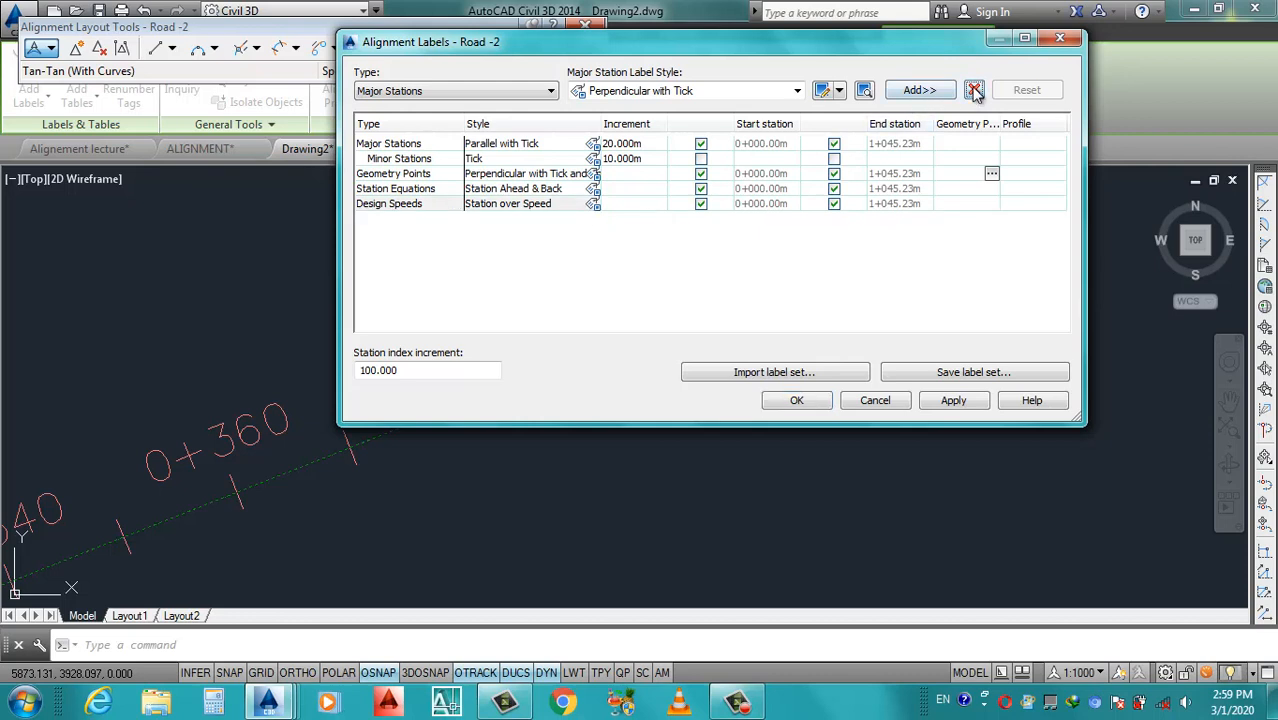
{"action": "left_click", "coordinate": [974, 91]}
{"action": "left_click", "coordinate": [974, 91]}
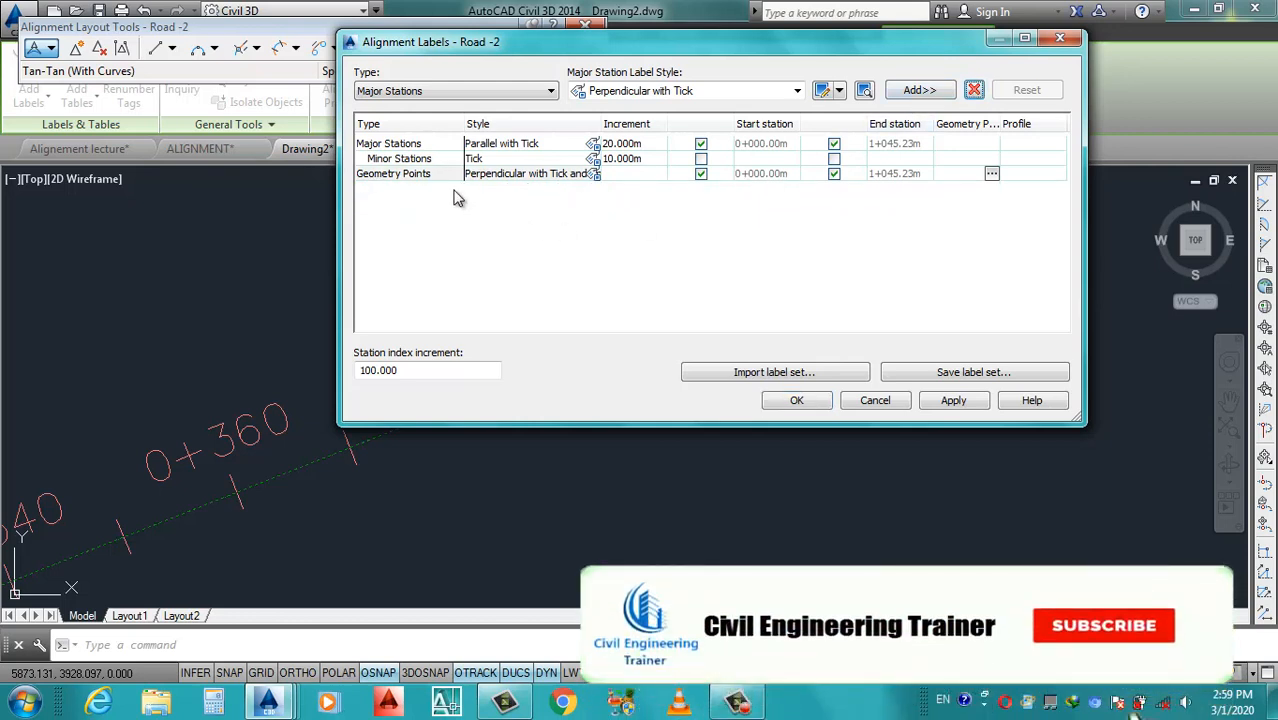
Set the major station label increment to 50 m.
{"action": "left_click", "coordinate": [645, 146]}
{"action": "type", "text": "5"}
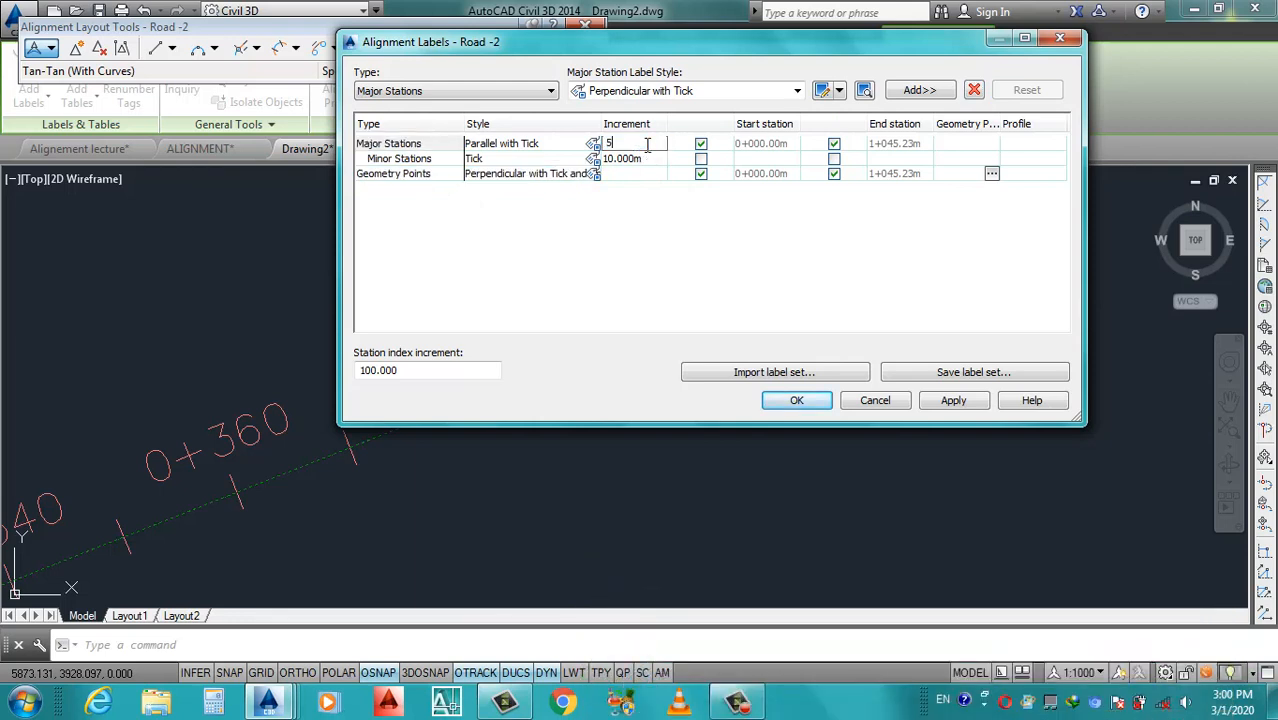
{"action": "type", "text": "0"}
{"action": "left_click", "coordinate": [645, 163]}
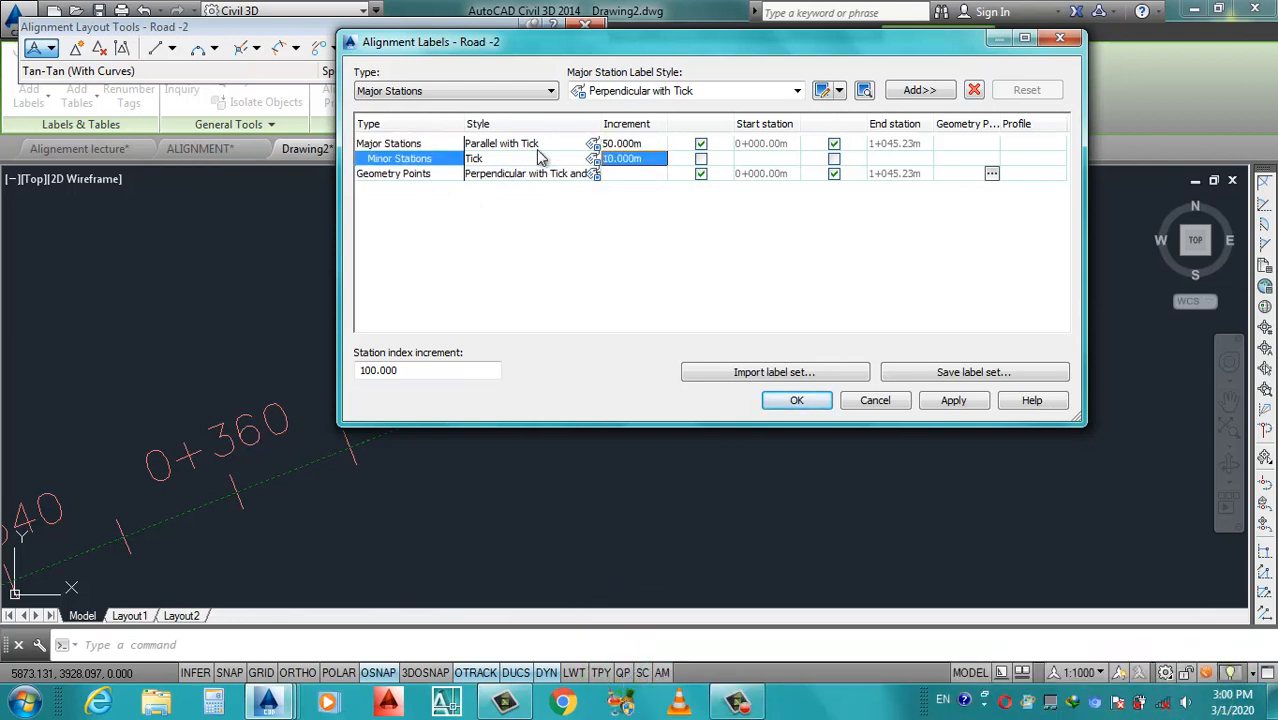
Set the major station label style to Perpendicular with Tick and apply the label changes to Road -2.
{"action": "left_click", "coordinate": [593, 144]}
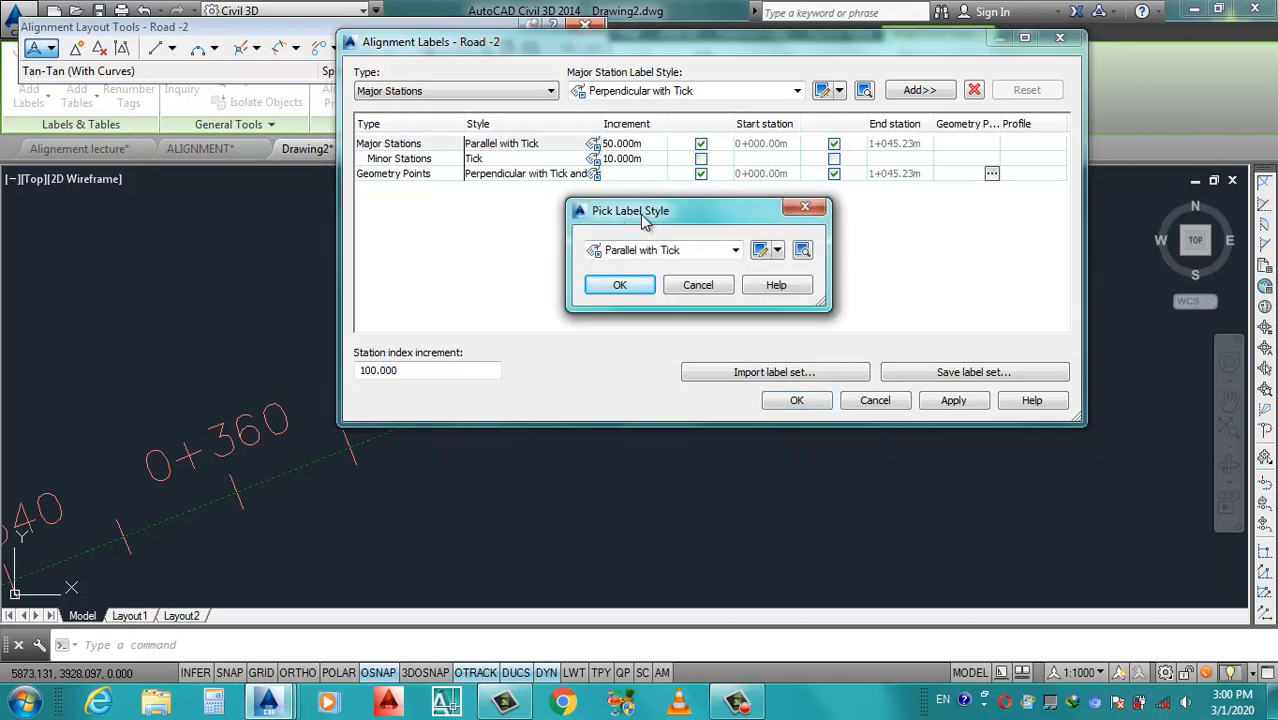
{"action": "left_click", "coordinate": [735, 254]}
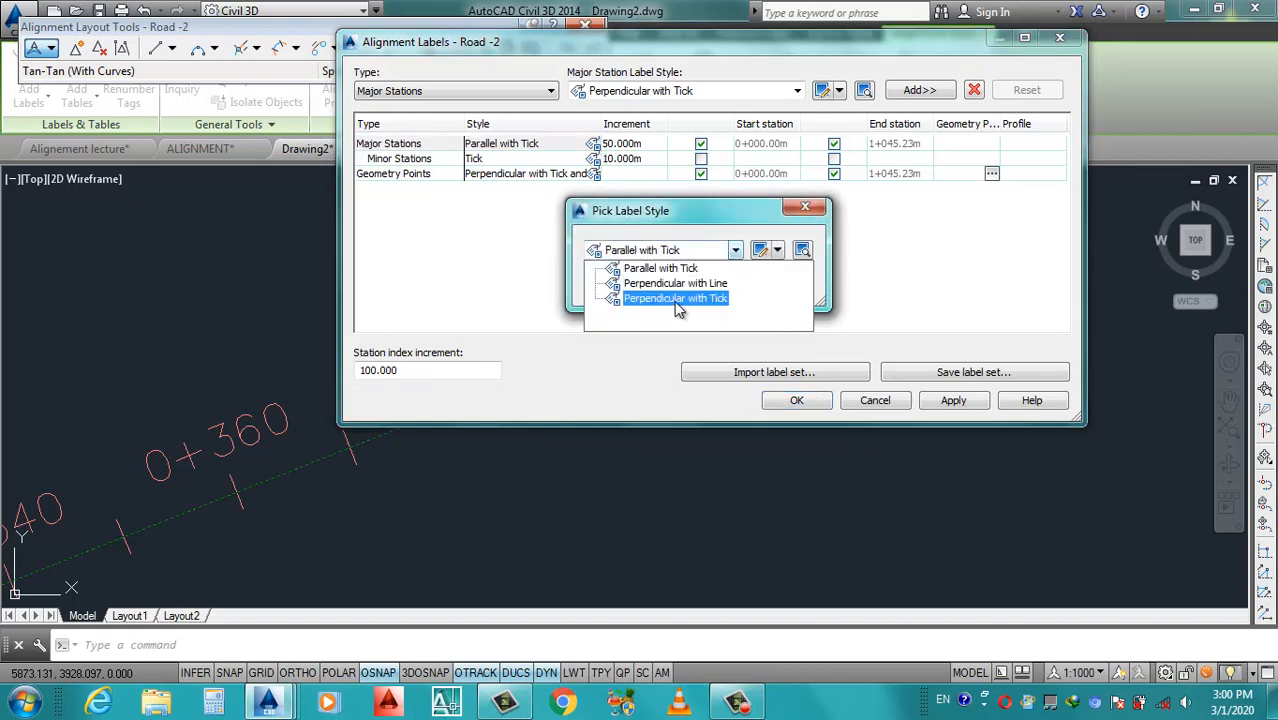
{"action": "left_click", "coordinate": [675, 302]}
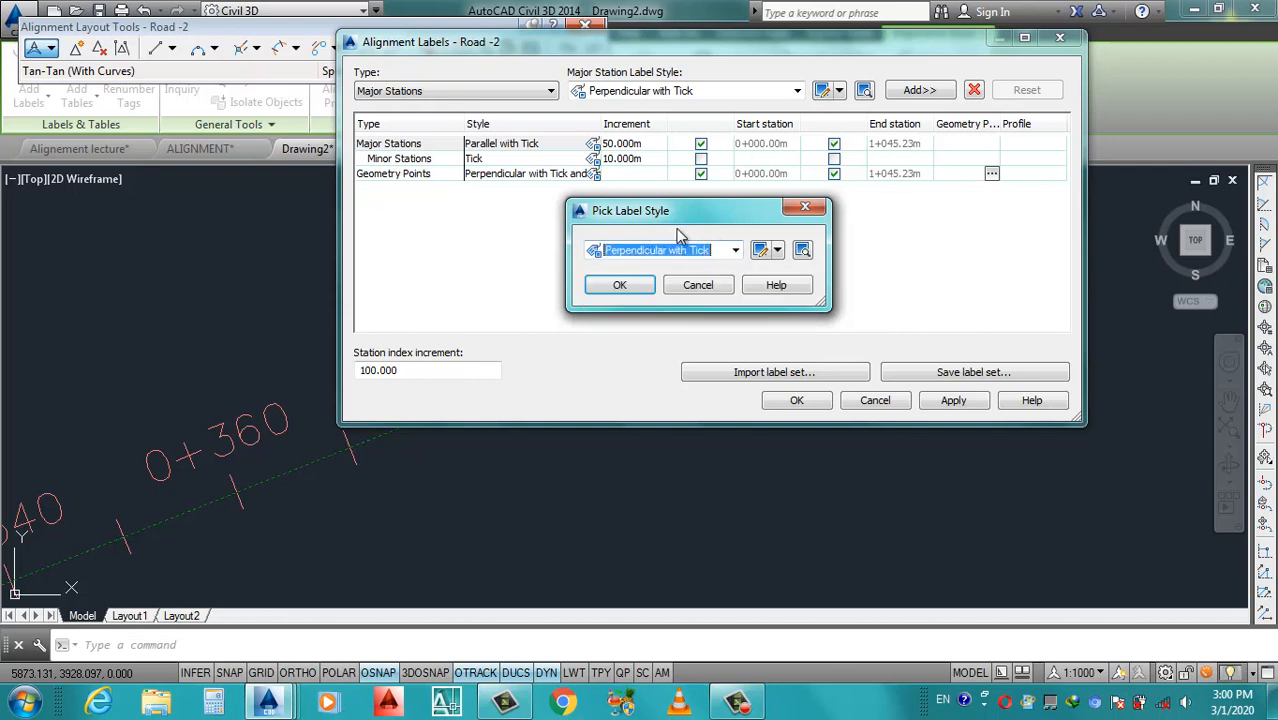
{"action": "left_click", "coordinate": [726, 252]}
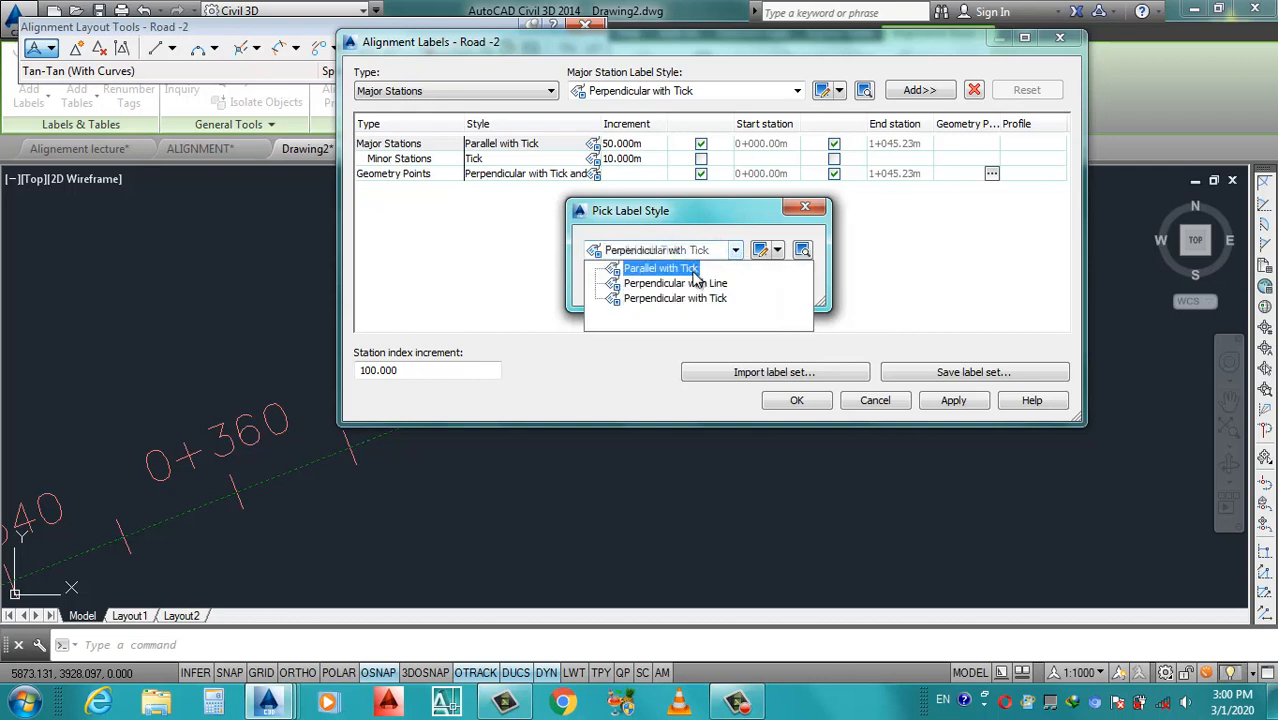
{"action": "left_click", "coordinate": [730, 250]}
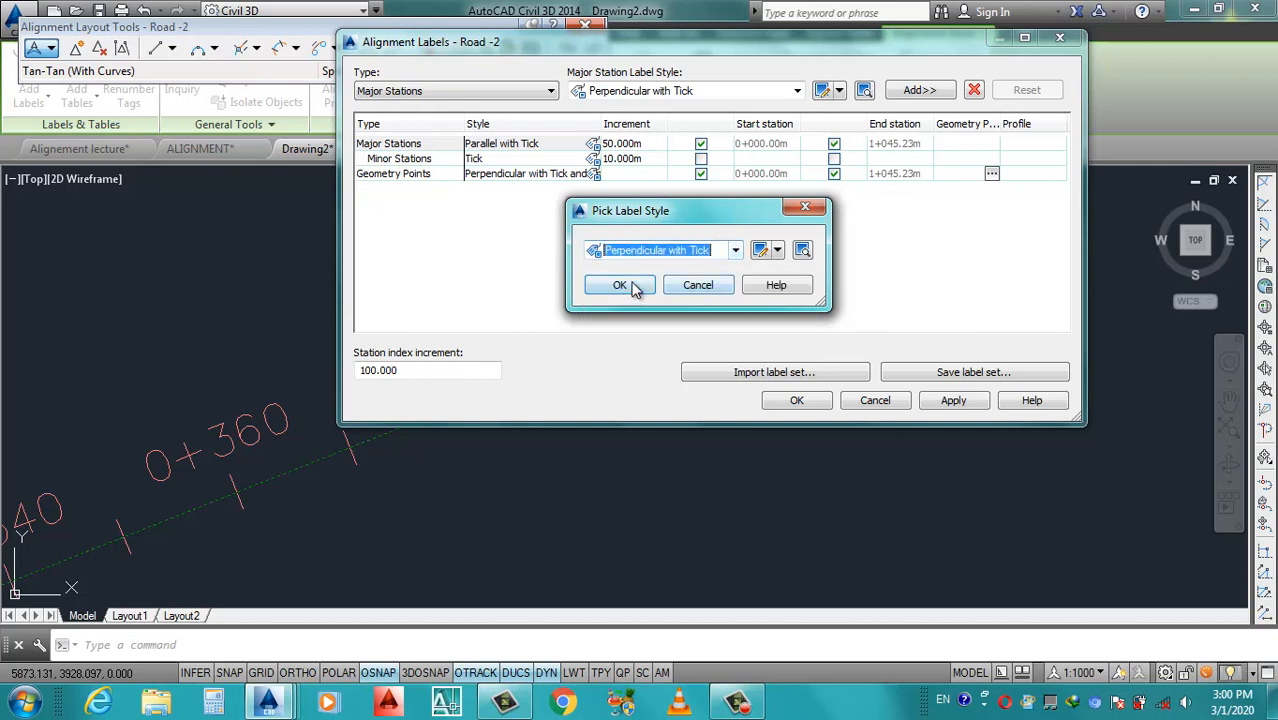
{"action": "left_click", "coordinate": [728, 252]}
{"action": "left_click", "coordinate": [660, 296]}
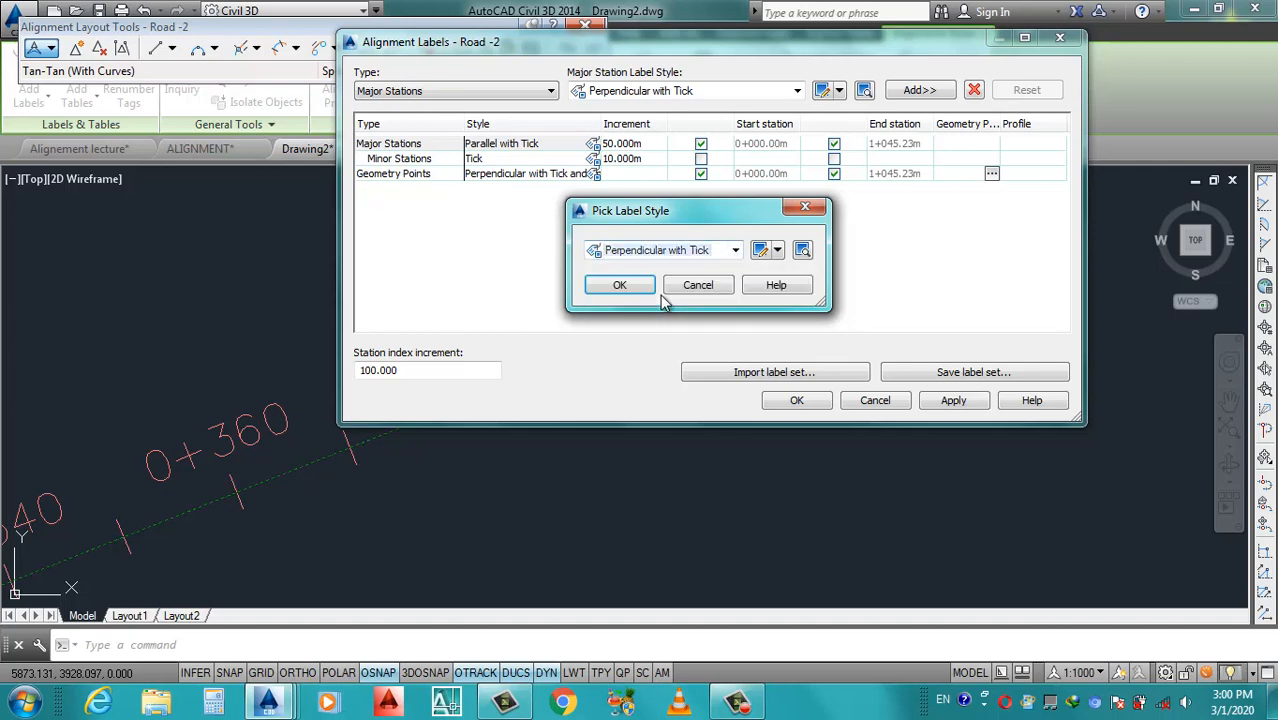
{"action": "left_click", "coordinate": [620, 286]}
{"action": "left_click", "coordinate": [942, 395]}
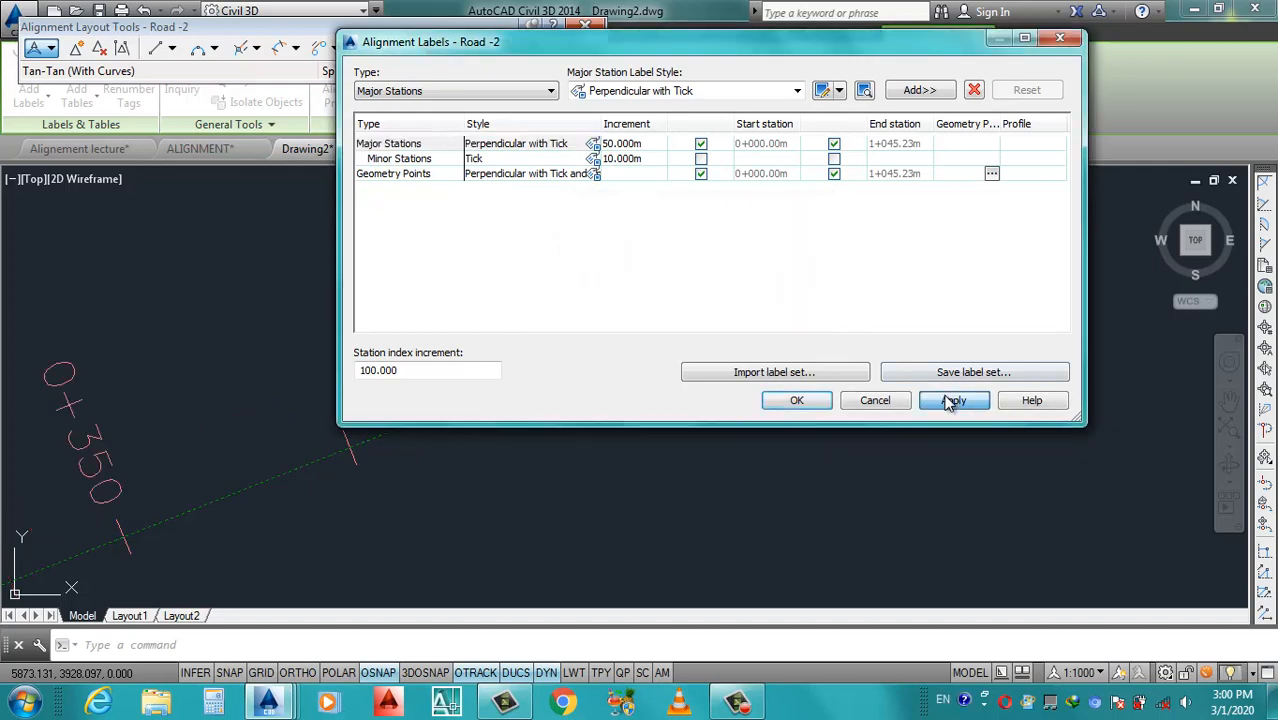
{"action": "left_click", "coordinate": [815, 408]}
Examine the revised station labels along the whole of Road -2 and clear the selection.
{"action": "scroll", "coordinate": [719, 351], "scroll_direction": "down", "scroll_amount": 5}
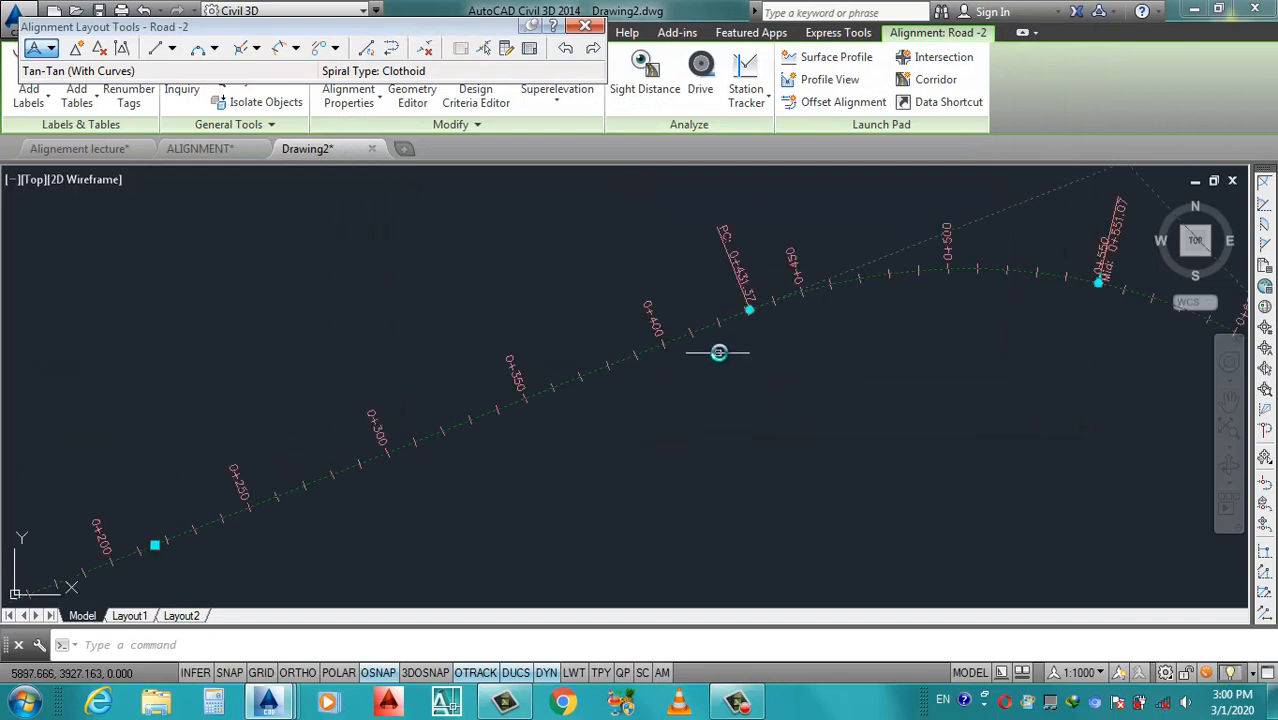
{"action": "scroll", "coordinate": [719, 351], "scroll_direction": "down", "scroll_amount": 3}
{"action": "scroll", "coordinate": [595, 350], "scroll_direction": "up", "scroll_amount": 8}
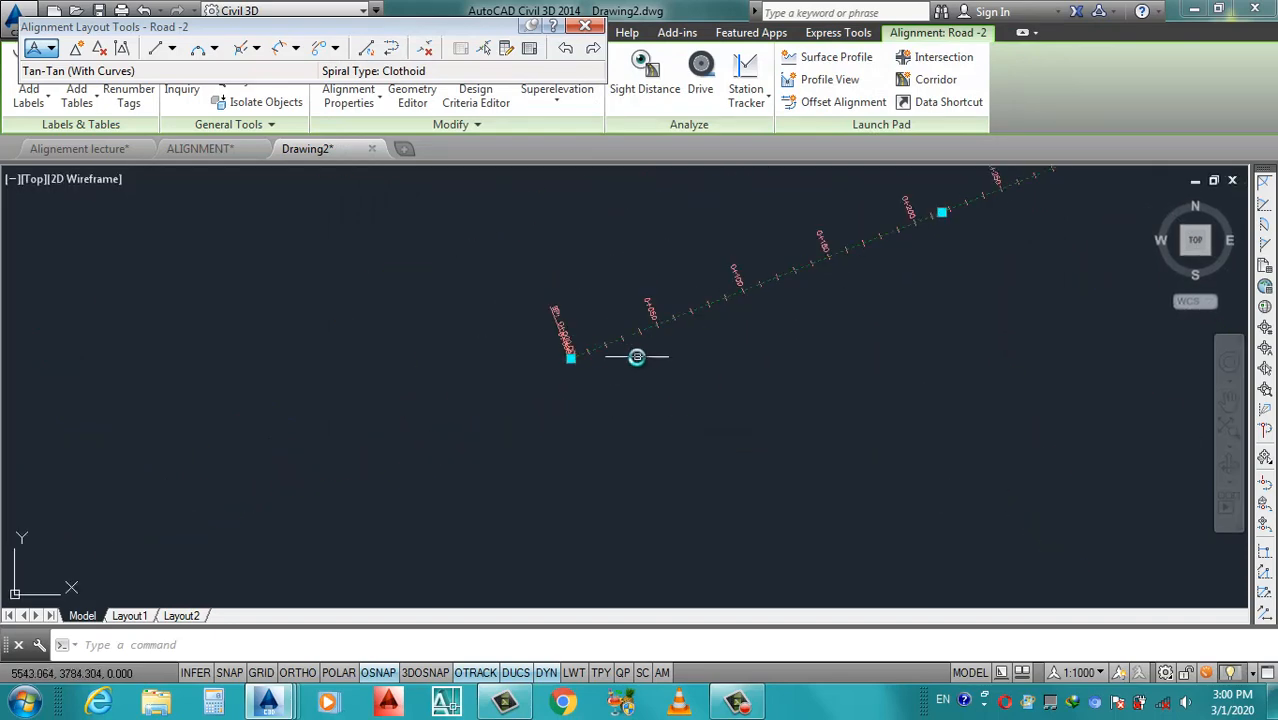
{"action": "scroll", "coordinate": [640, 350], "scroll_direction": "down", "scroll_amount": 3}
{"action": "key", "text": "Escape"}
{"action": "scroll", "coordinate": [610, 362], "scroll_direction": "down", "scroll_amount": 3}
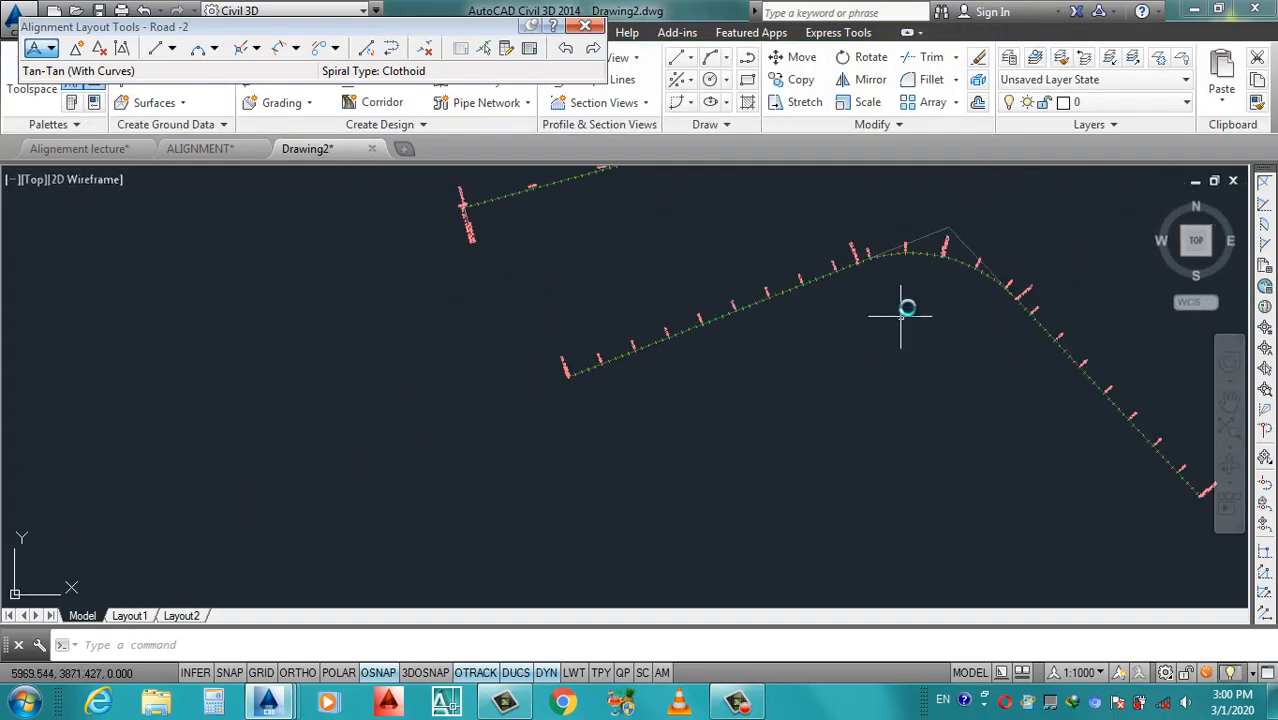
Inspect the 50 m station labels along Road -2's two tangents and around its curve.
{"action": "scroll", "coordinate": [791, 291], "scroll_direction": "down", "scroll_amount": 2}
{"action": "scroll", "coordinate": [927, 337], "scroll_direction": "up", "scroll_amount": 2}
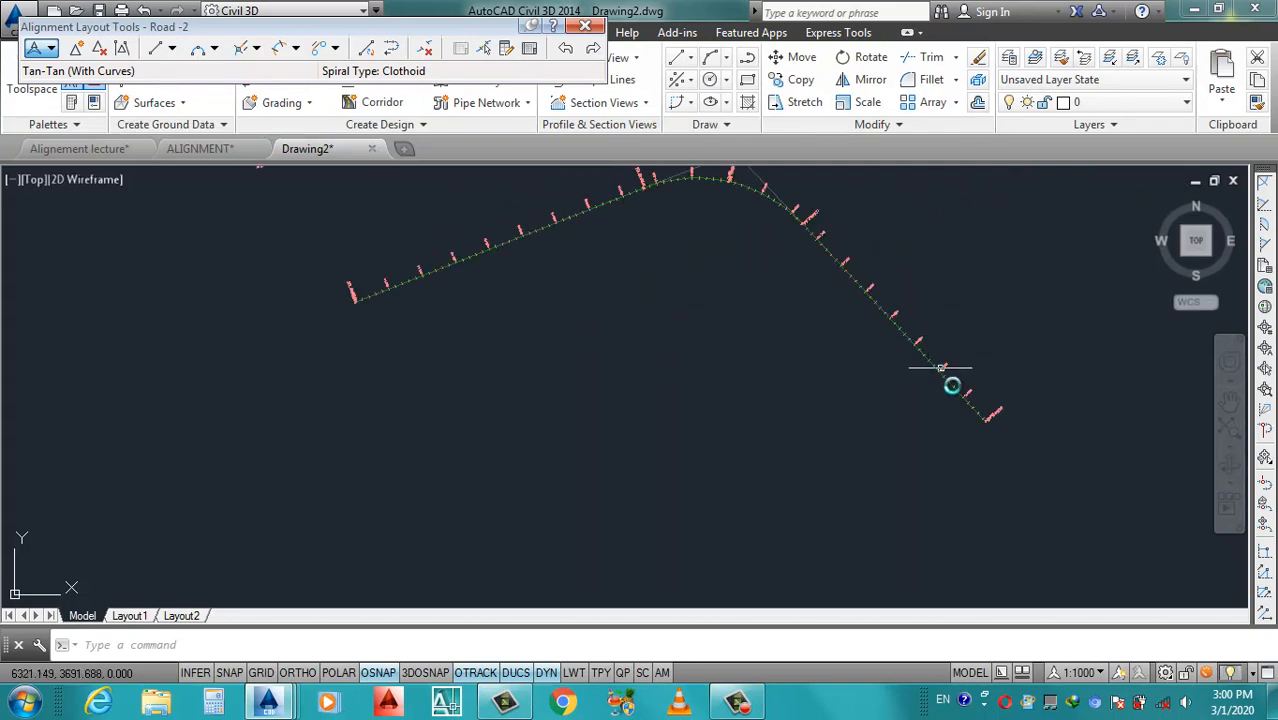
{"action": "scroll", "coordinate": [990, 417], "scroll_direction": "up", "scroll_amount": 2}
{"action": "scroll", "coordinate": [1005, 429], "scroll_direction": "down", "scroll_amount": 1}
{"action": "scroll", "coordinate": [699, 337], "scroll_direction": "down", "scroll_amount": 3}
{"action": "scroll", "coordinate": [531, 354], "scroll_direction": "up", "scroll_amount": 2}
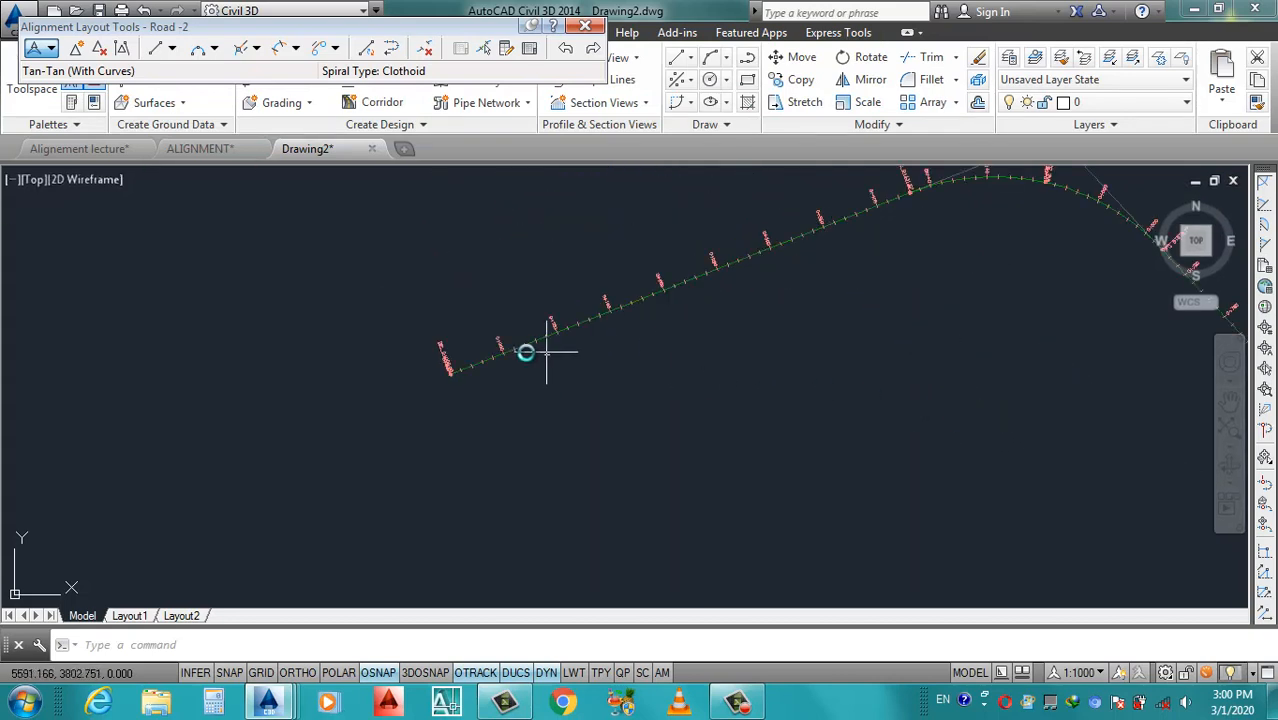
{"action": "scroll", "coordinate": [500, 355], "scroll_direction": "up", "scroll_amount": 2}
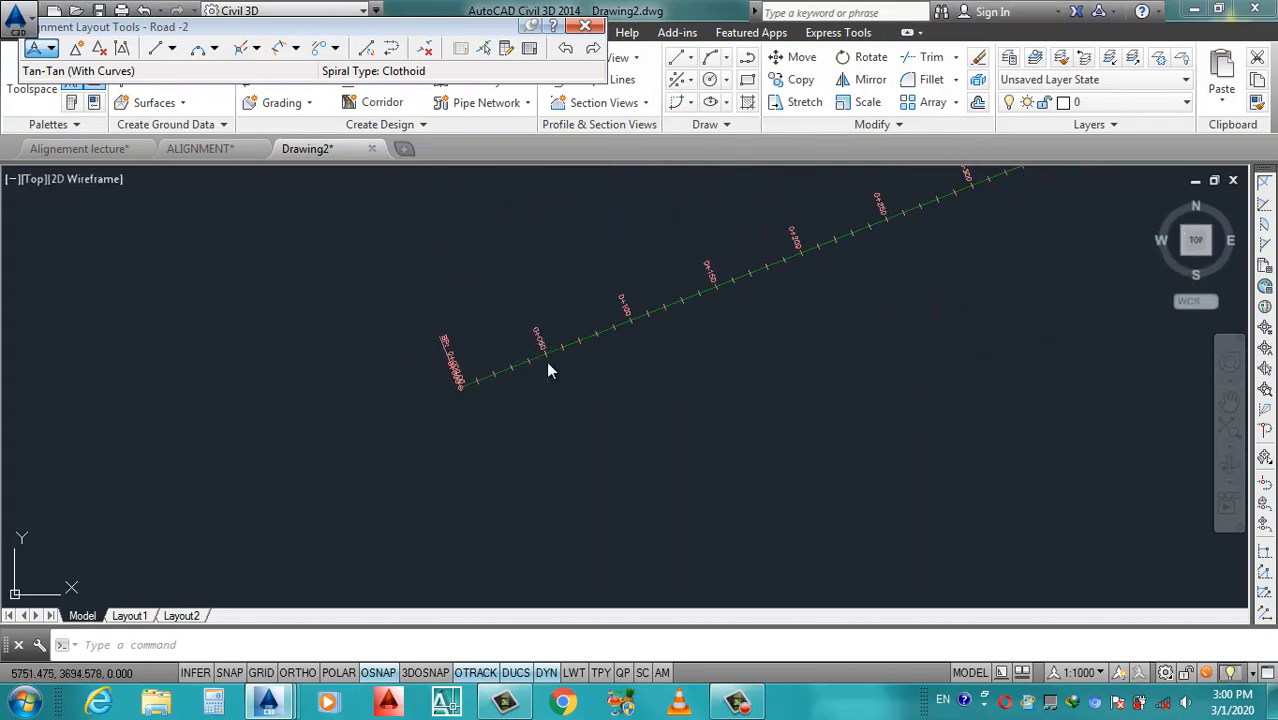
{"action": "scroll", "coordinate": [490, 428], "scroll_direction": "down", "scroll_amount": 3}
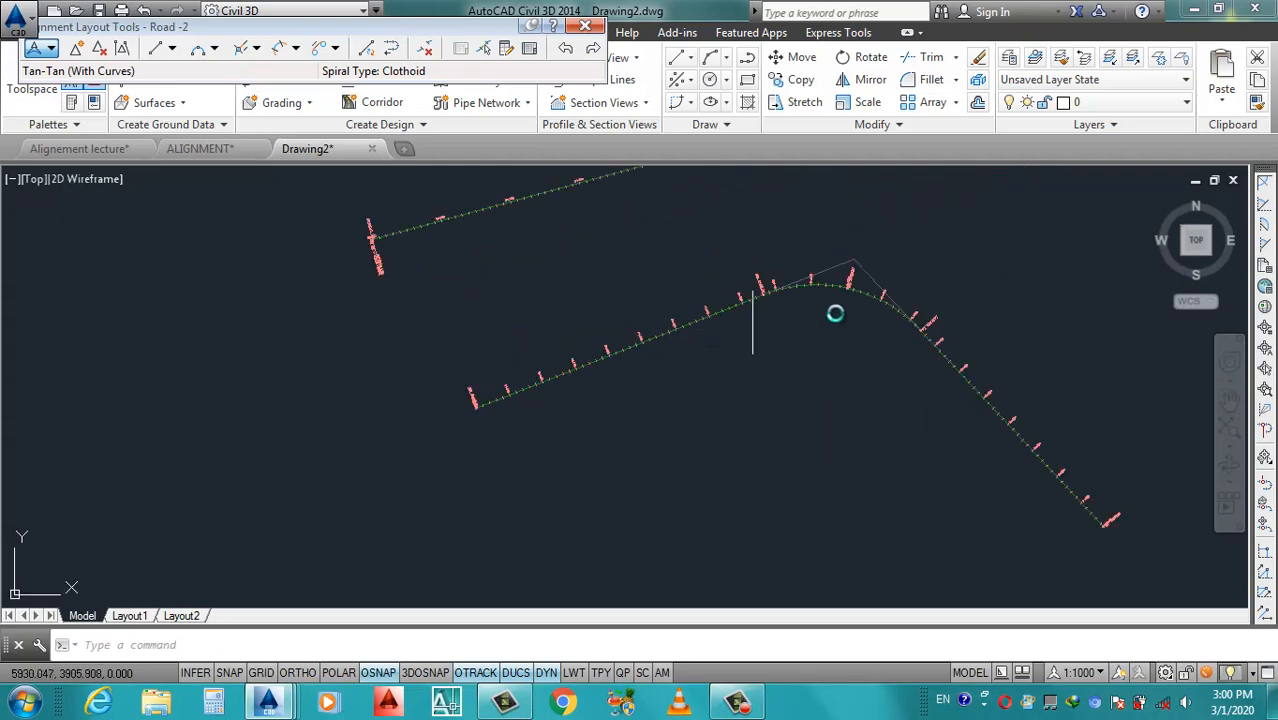
{"action": "scroll", "coordinate": [833, 311], "scroll_direction": "up", "scroll_amount": 2}
{"action": "scroll", "coordinate": [959, 405], "scroll_direction": "up", "scroll_amount": 5}
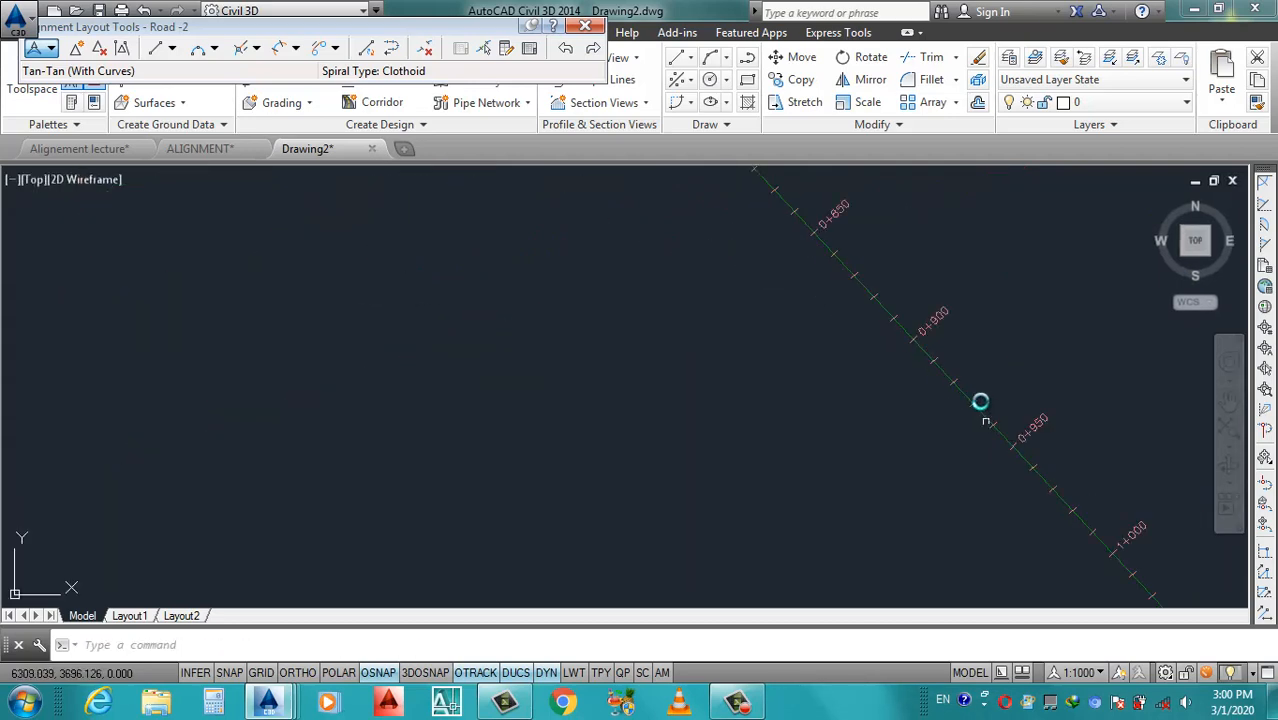
{"action": "left_click", "coordinate": [933, 401]}
{"action": "scroll", "coordinate": [932, 399], "scroll_direction": "down", "scroll_amount": 3}
{"action": "key", "text": "Escape"}
{"action": "scroll", "coordinate": [790, 348], "scroll_direction": "down", "scroll_amount": 3}
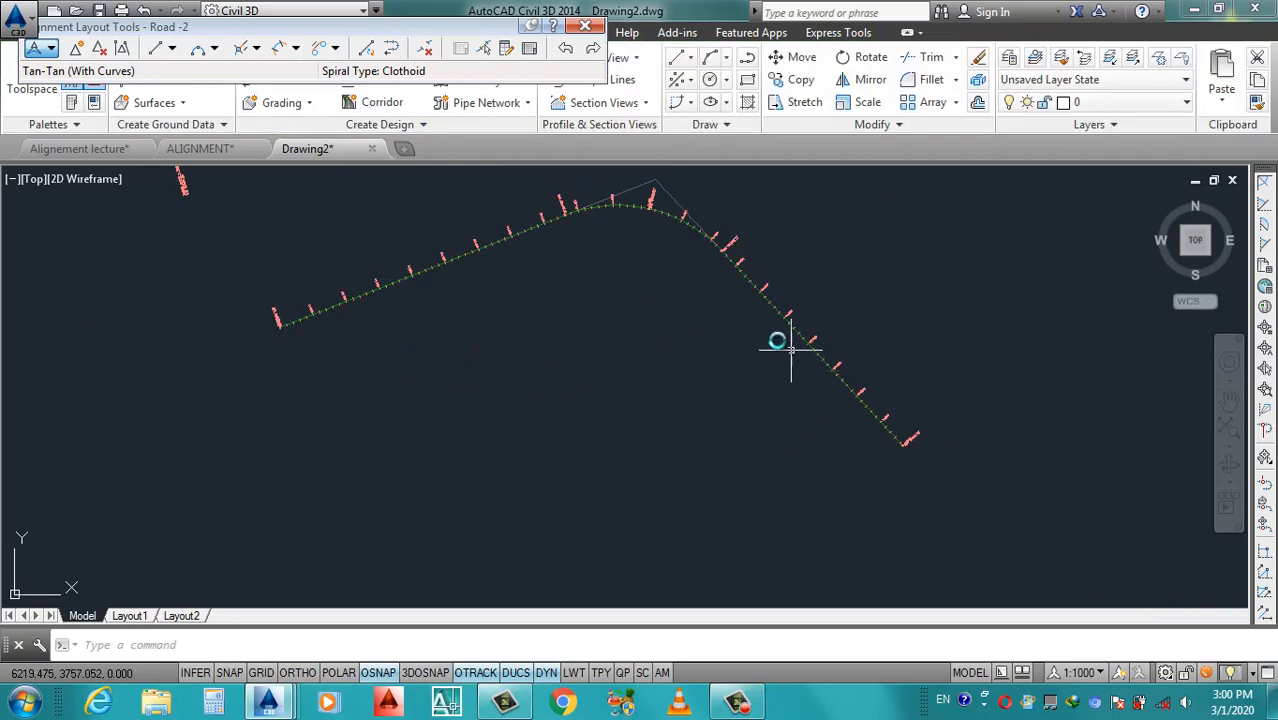
{"action": "scroll", "coordinate": [681, 267], "scroll_direction": "down", "scroll_amount": 4}
{"action": "scroll", "coordinate": [681, 267], "scroll_direction": "up", "scroll_amount": 8}
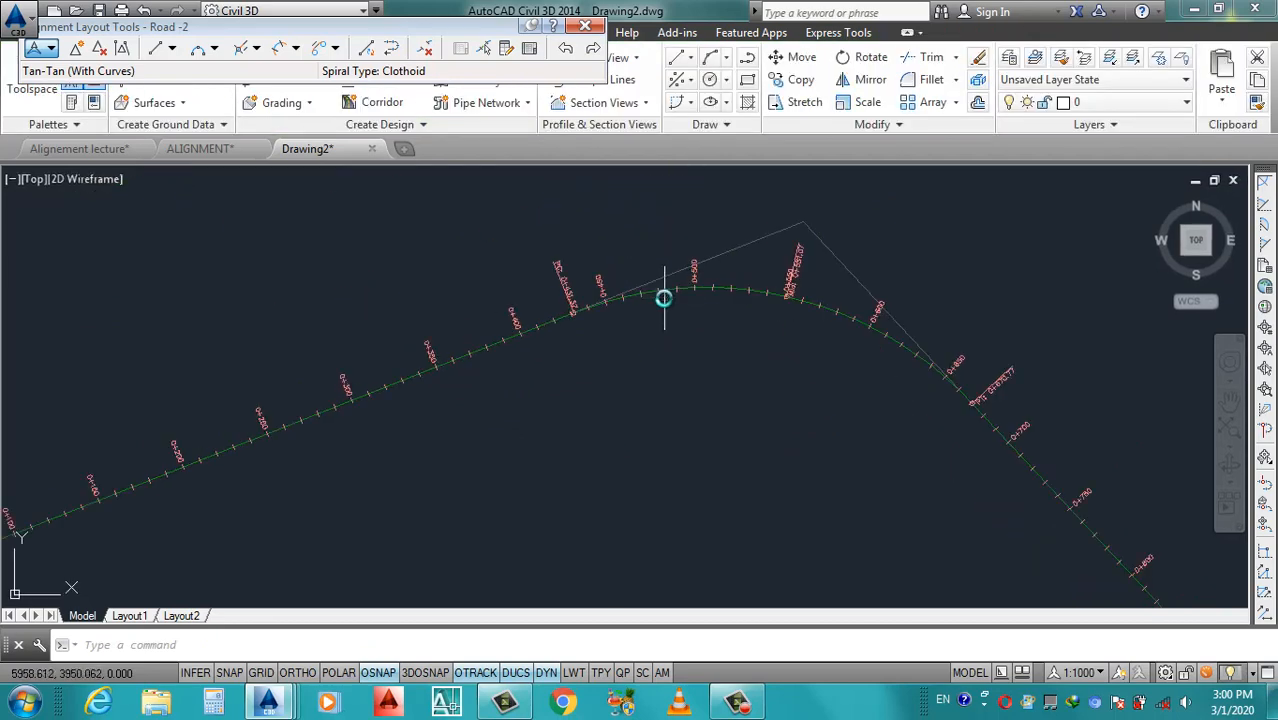
Select Road -2 to look over its curve and grips, and clear the selection.
{"action": "left_click", "coordinate": [717, 282]}
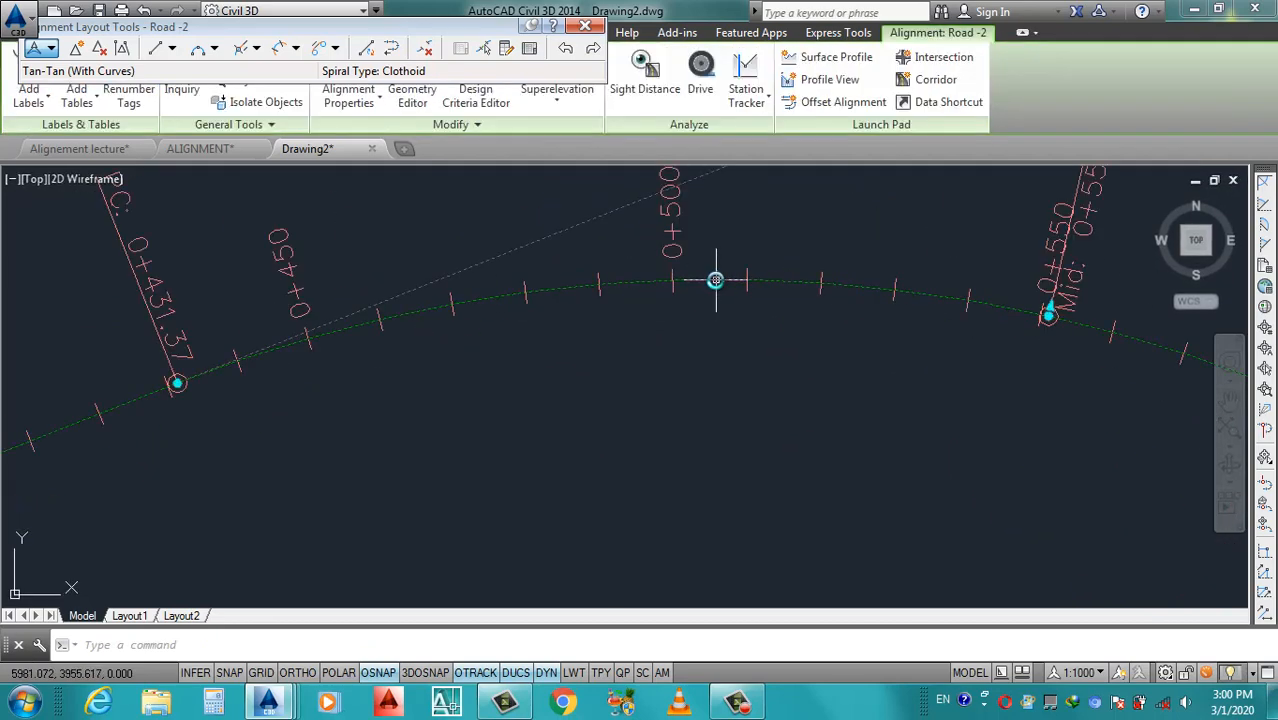
{"action": "scroll", "coordinate": [745, 303], "scroll_direction": "down", "scroll_amount": 5}
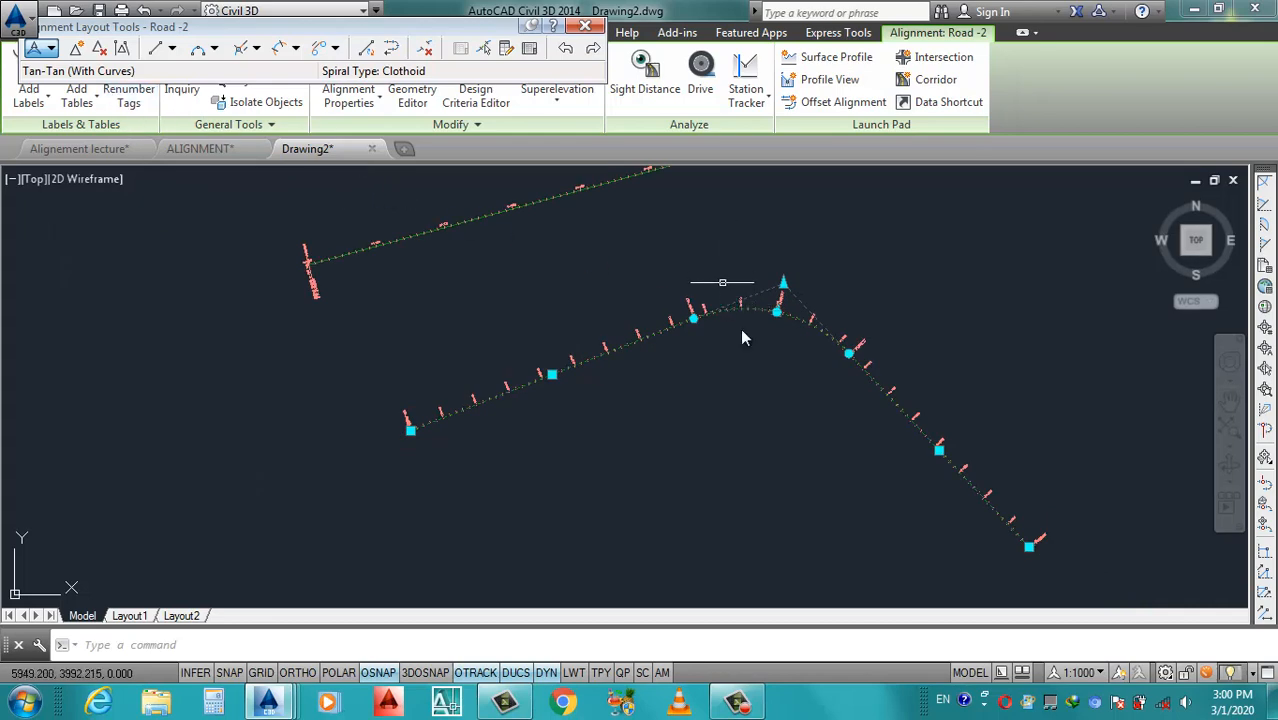
{"action": "scroll", "coordinate": [727, 320], "scroll_direction": "up", "scroll_amount": 2}
{"action": "scroll", "coordinate": [754, 287], "scroll_direction": "down", "scroll_amount": 2}
{"action": "scroll", "coordinate": [762, 288], "scroll_direction": "down", "scroll_amount": 2}
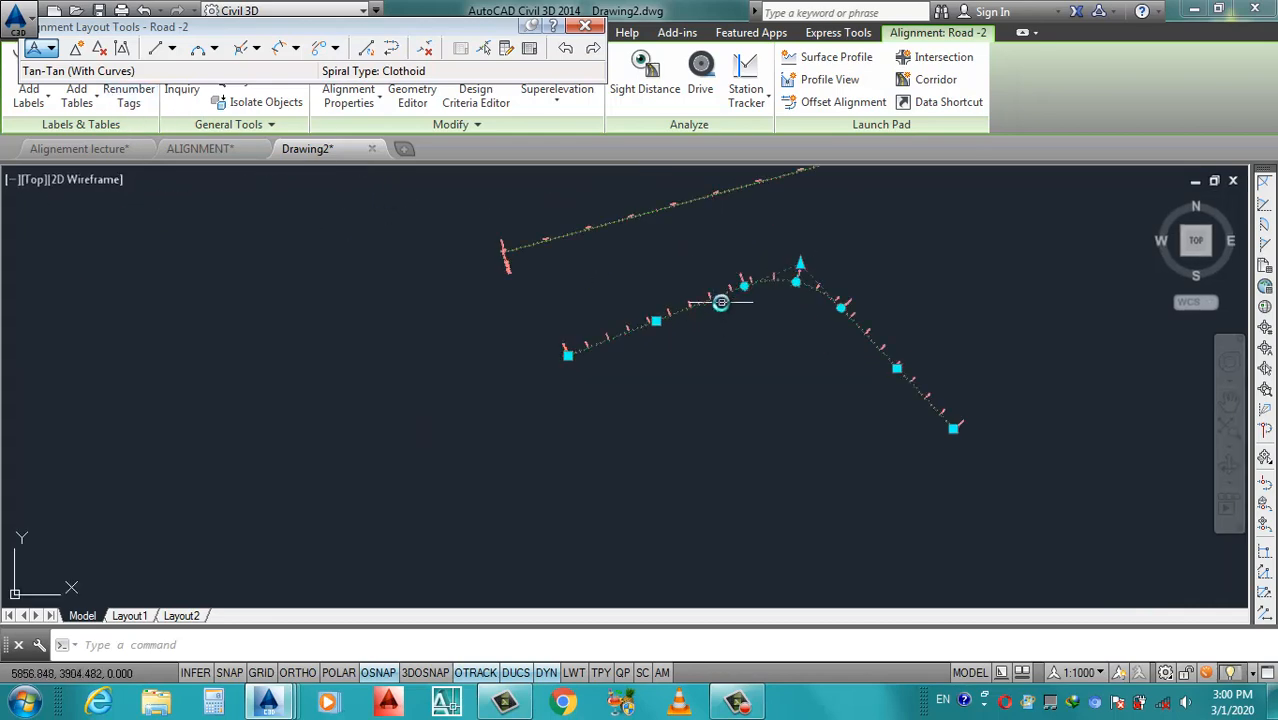
{"action": "scroll", "coordinate": [721, 301], "scroll_direction": "up", "scroll_amount": 2}
{"action": "key", "text": "Escape"}
Set the default curve radius to 300 m in the Curve and Spiral Settings, keeping spirals off.
{"action": "left_click", "coordinate": [51, 50]}
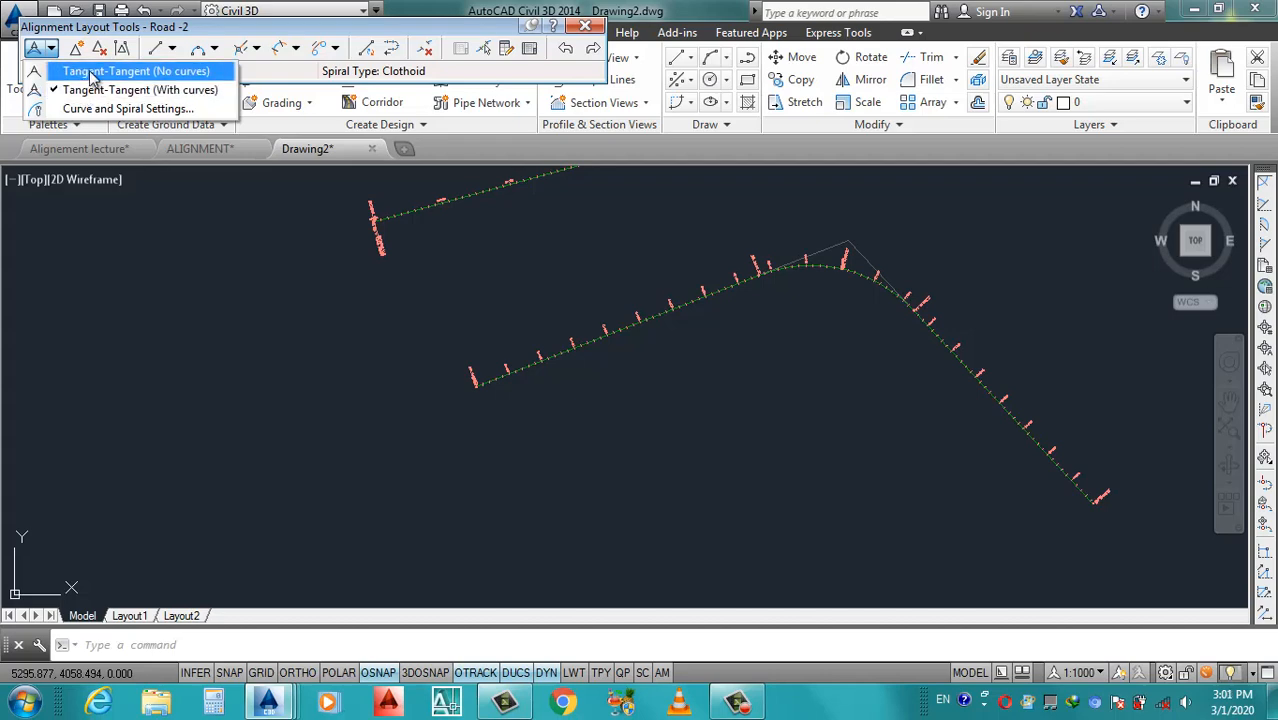
{"action": "left_click", "coordinate": [108, 108]}
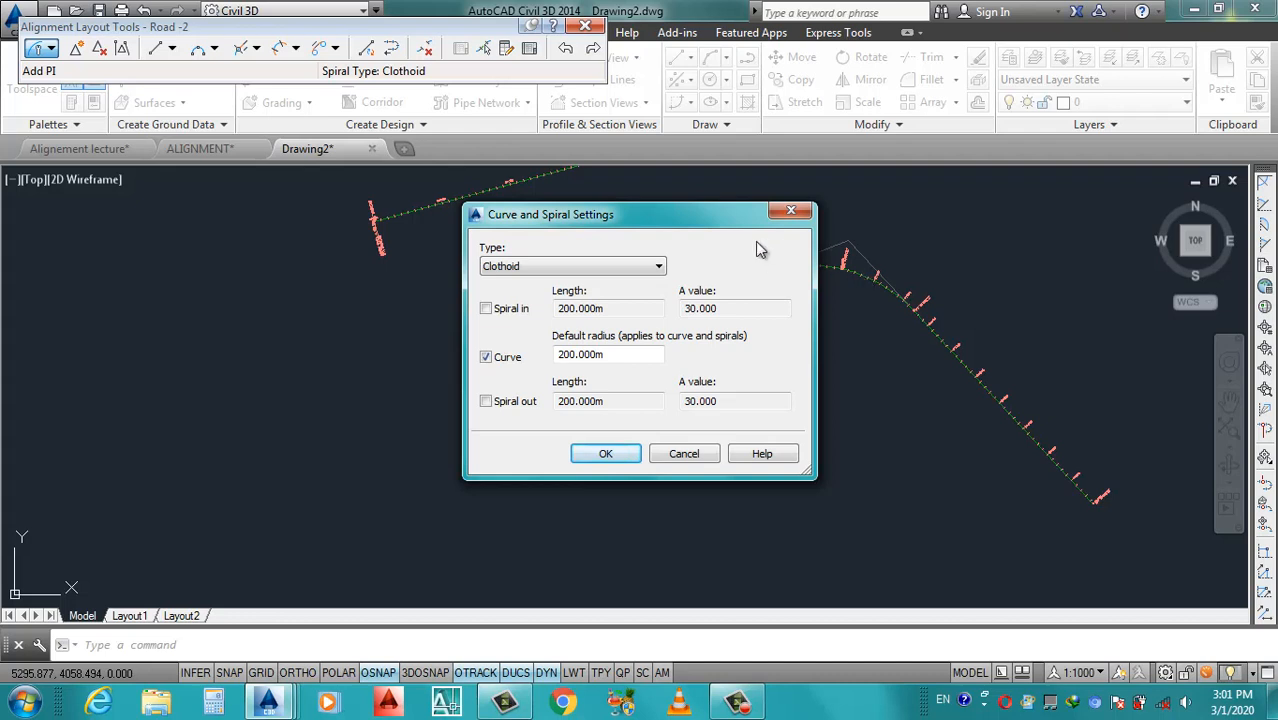
{"action": "left_click_drag", "start_coordinate": [697, 214], "coordinate": [528, 198]}
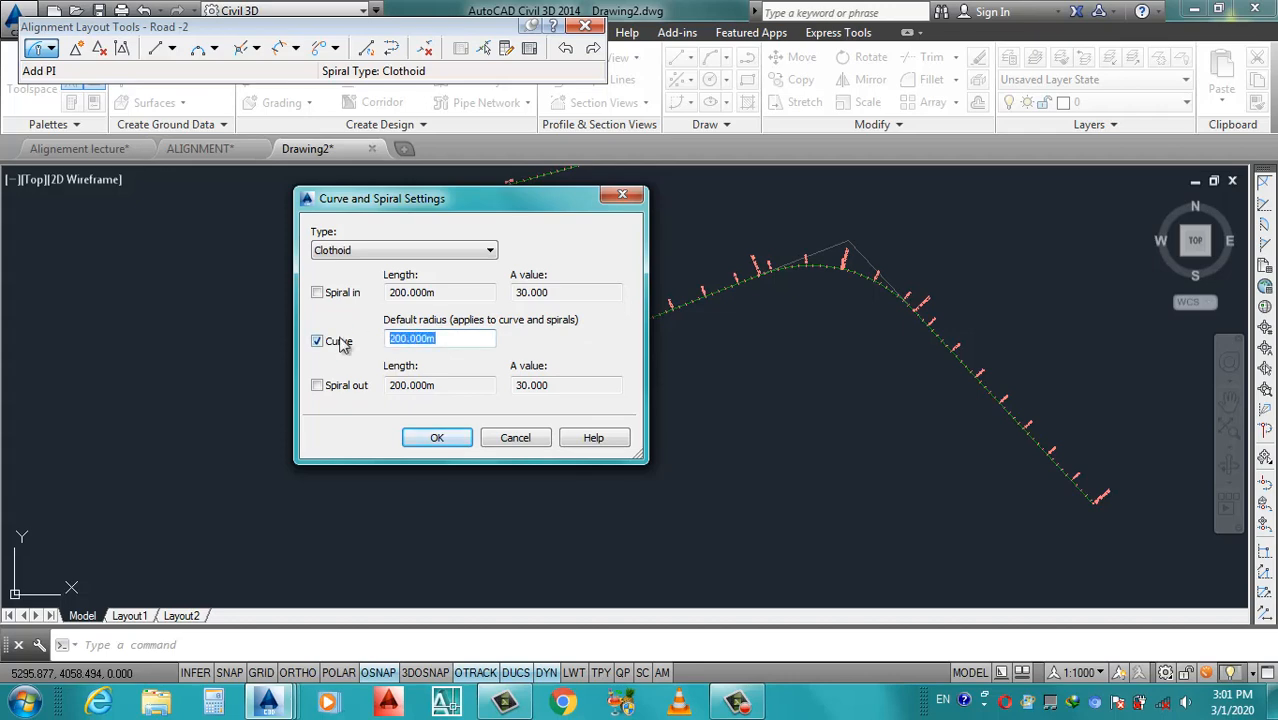
{"action": "left_click", "coordinate": [459, 446]}
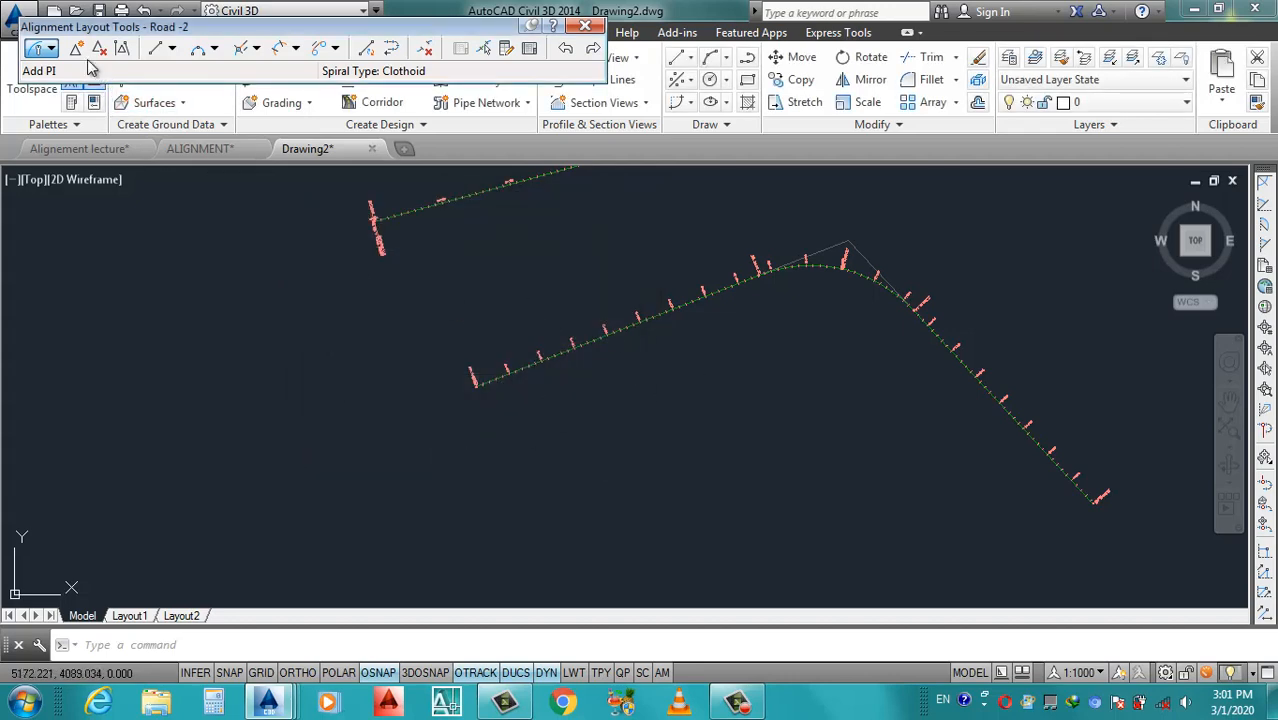
Draw a three-point Tangent-Tangent (With Curves) path just below Road -2, roughly parallel to it, using the Road -2 layout tools.
{"action": "left_click", "coordinate": [52, 49]}
{"action": "left_click", "coordinate": [85, 88]}
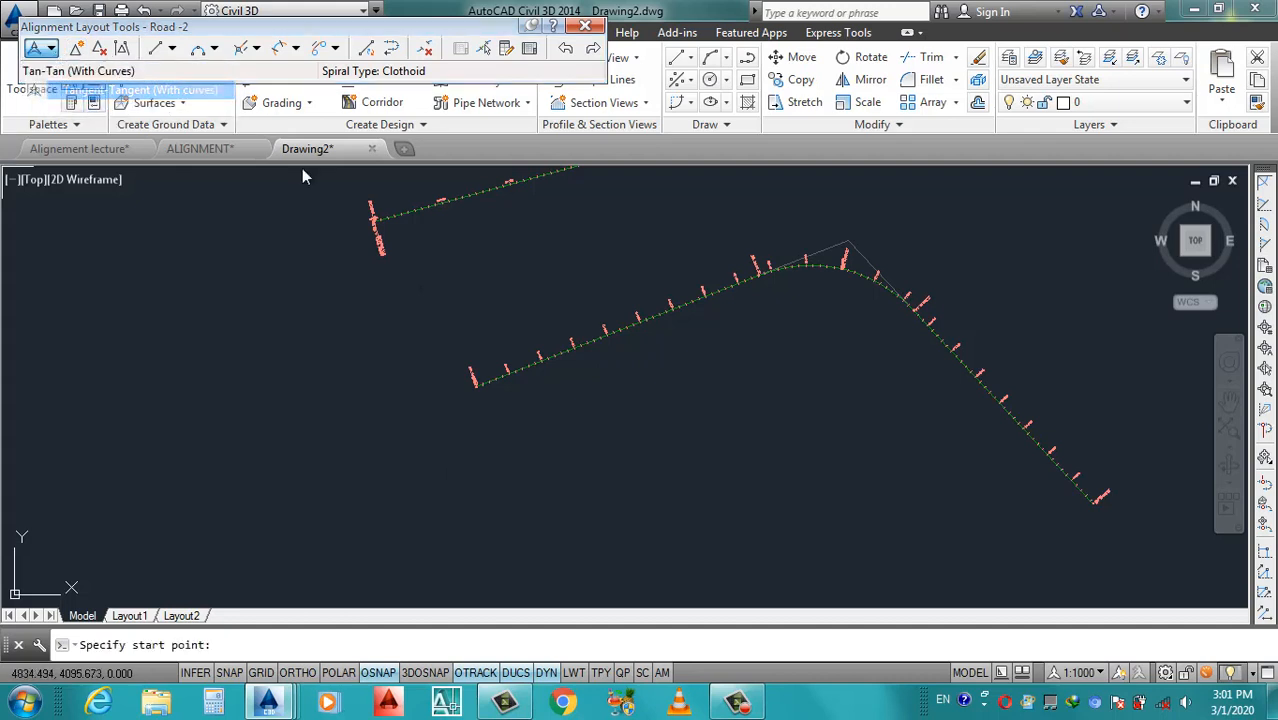
{"action": "left_click", "coordinate": [508, 463]}
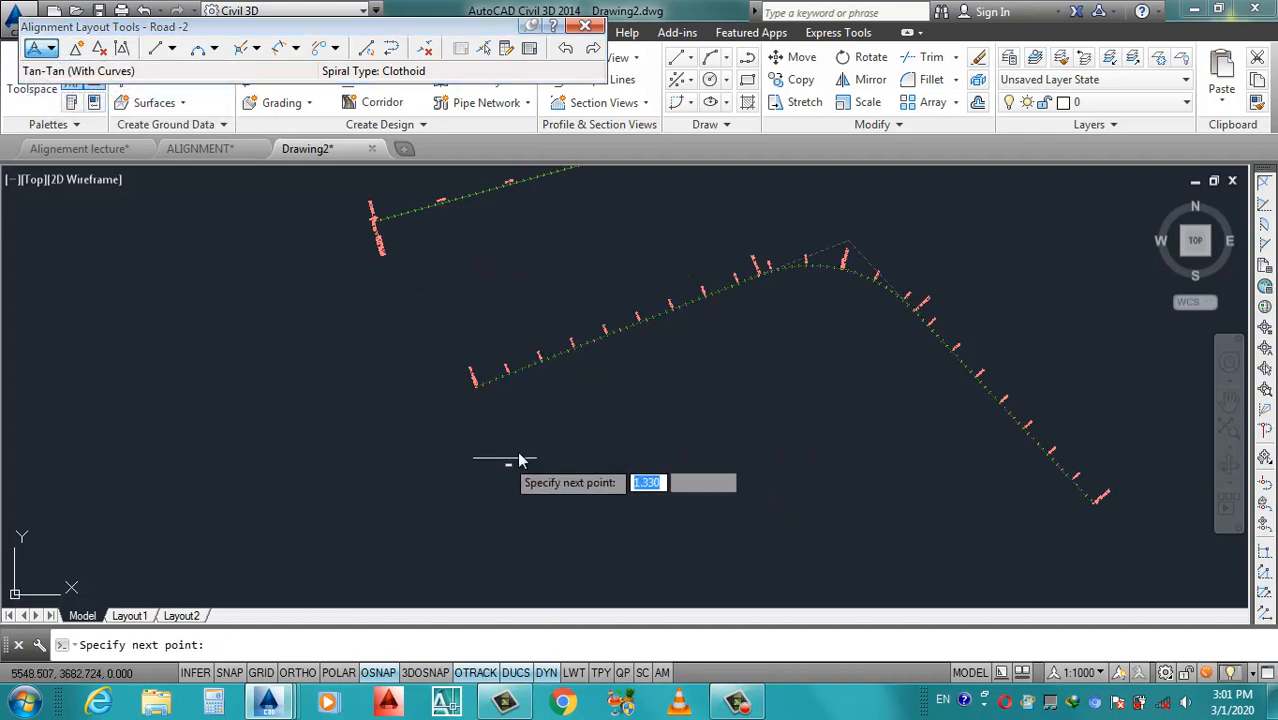
{"action": "left_click", "coordinate": [830, 328]}
{"action": "left_click", "coordinate": [1023, 537]}
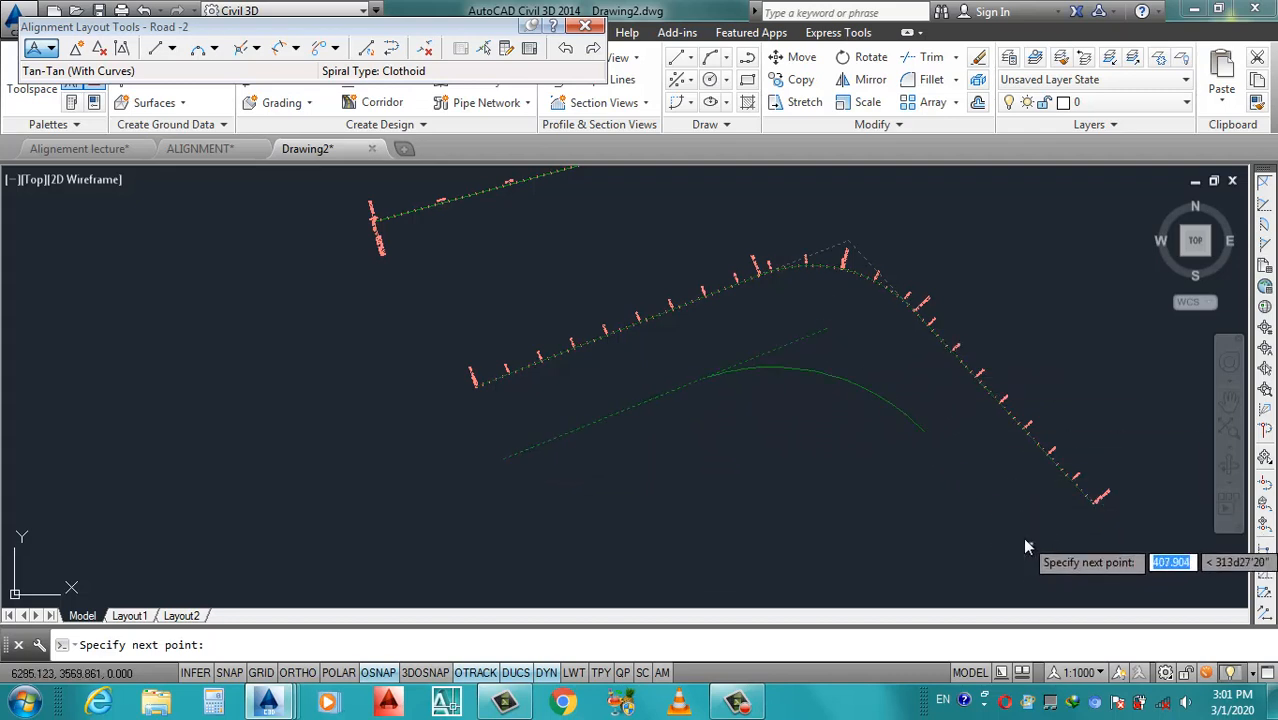
{"action": "key", "text": "Return"}
Select the new curve to check which alignment it belongs to, and undo the added path.
{"action": "scroll", "coordinate": [831, 389], "scroll_direction": "up", "scroll_amount": 5}
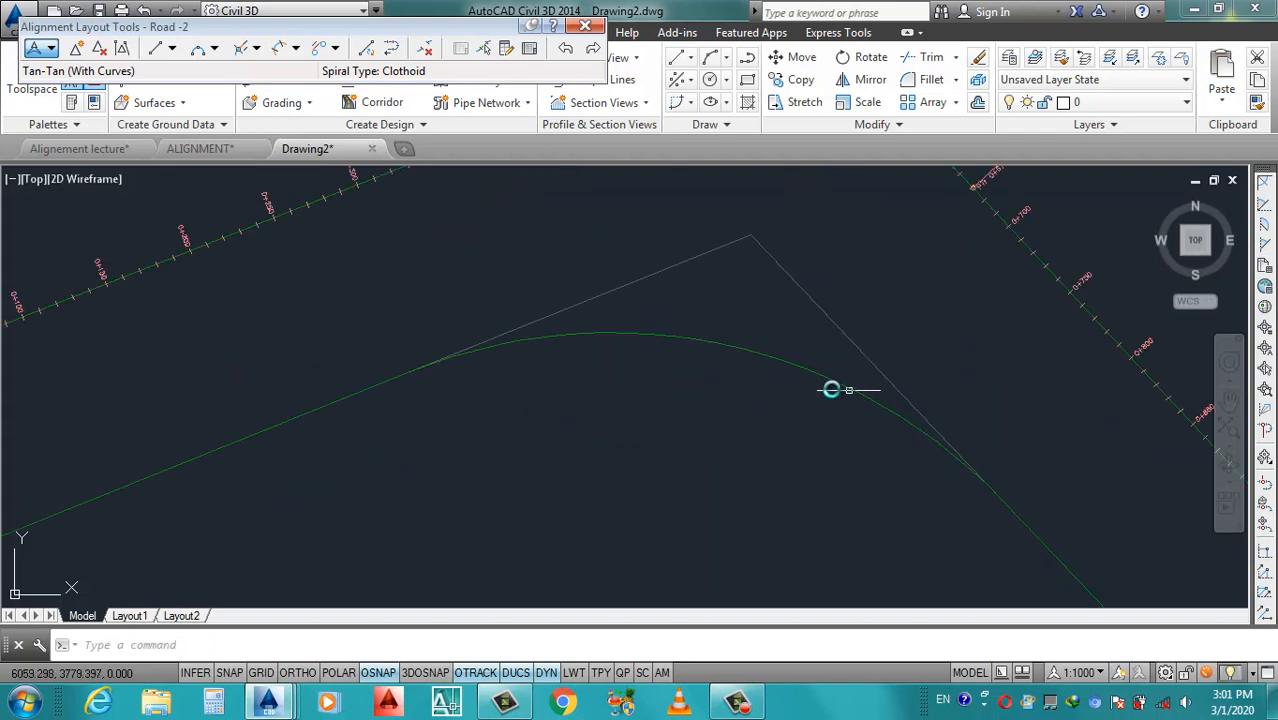
{"action": "left_click", "coordinate": [810, 375]}
{"action": "scroll", "coordinate": [793, 358], "scroll_direction": "down", "scroll_amount": 4}
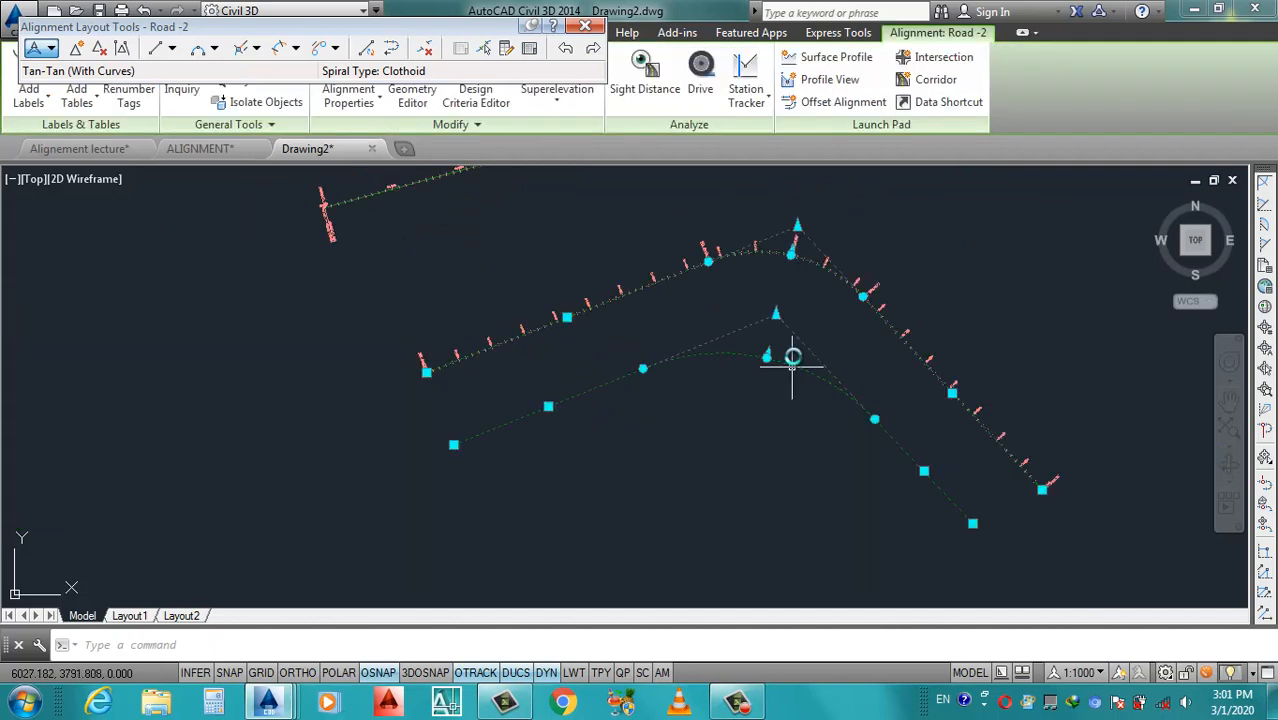
{"action": "key", "text": "Escape"}
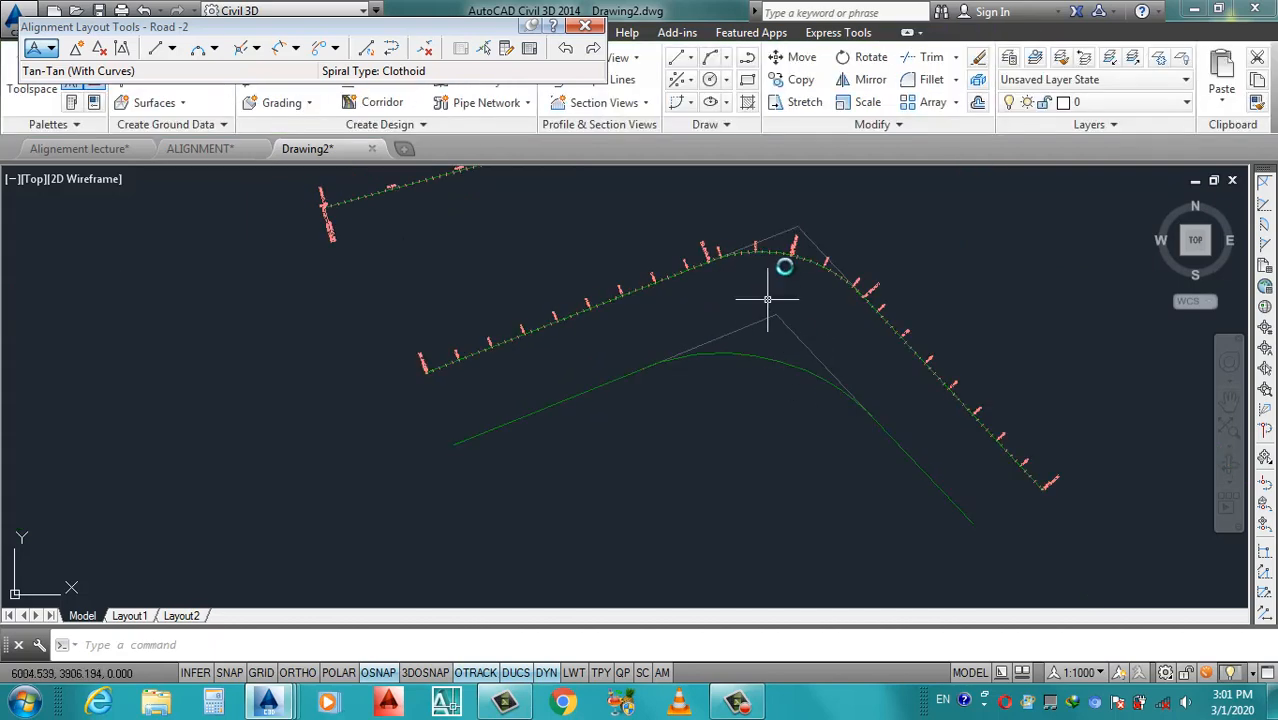
{"action": "left_click", "coordinate": [807, 233]}
{"action": "key", "text": "Escape"}
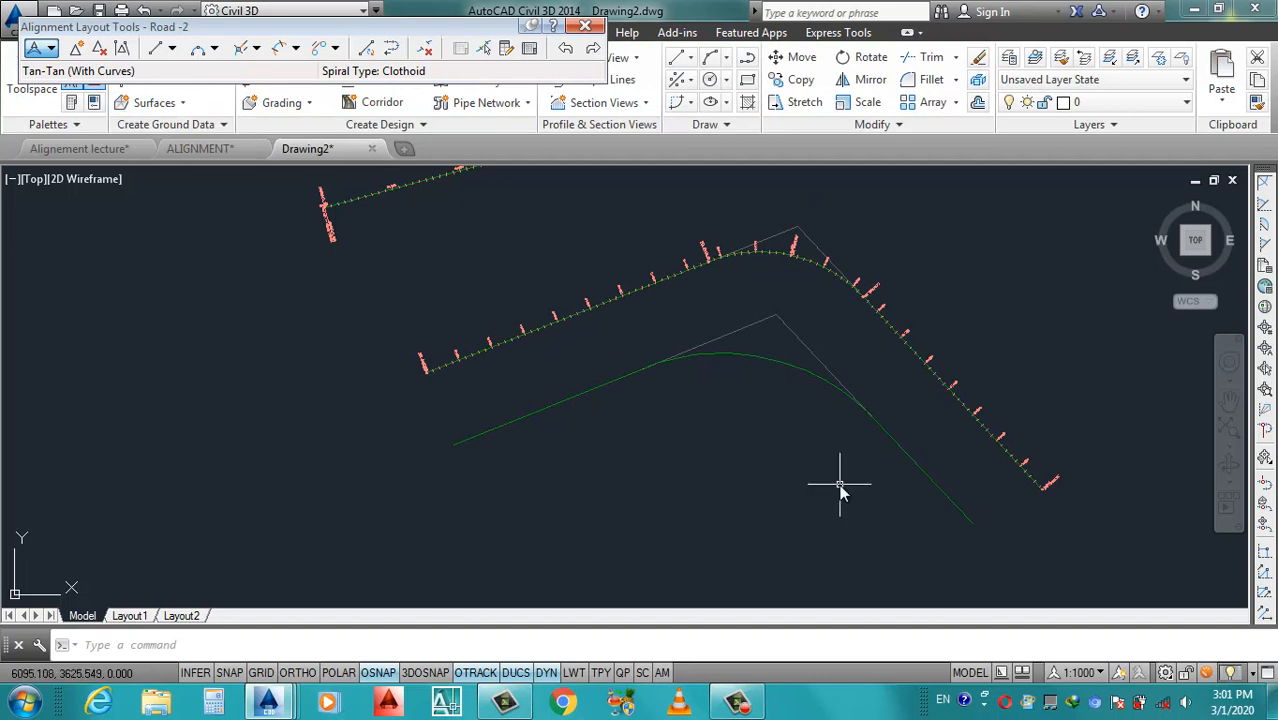
{"action": "scroll", "coordinate": [810, 390], "scroll_direction": "up", "scroll_amount": 4}
{"action": "scroll", "coordinate": [816, 390], "scroll_direction": "down", "scroll_amount": 4}
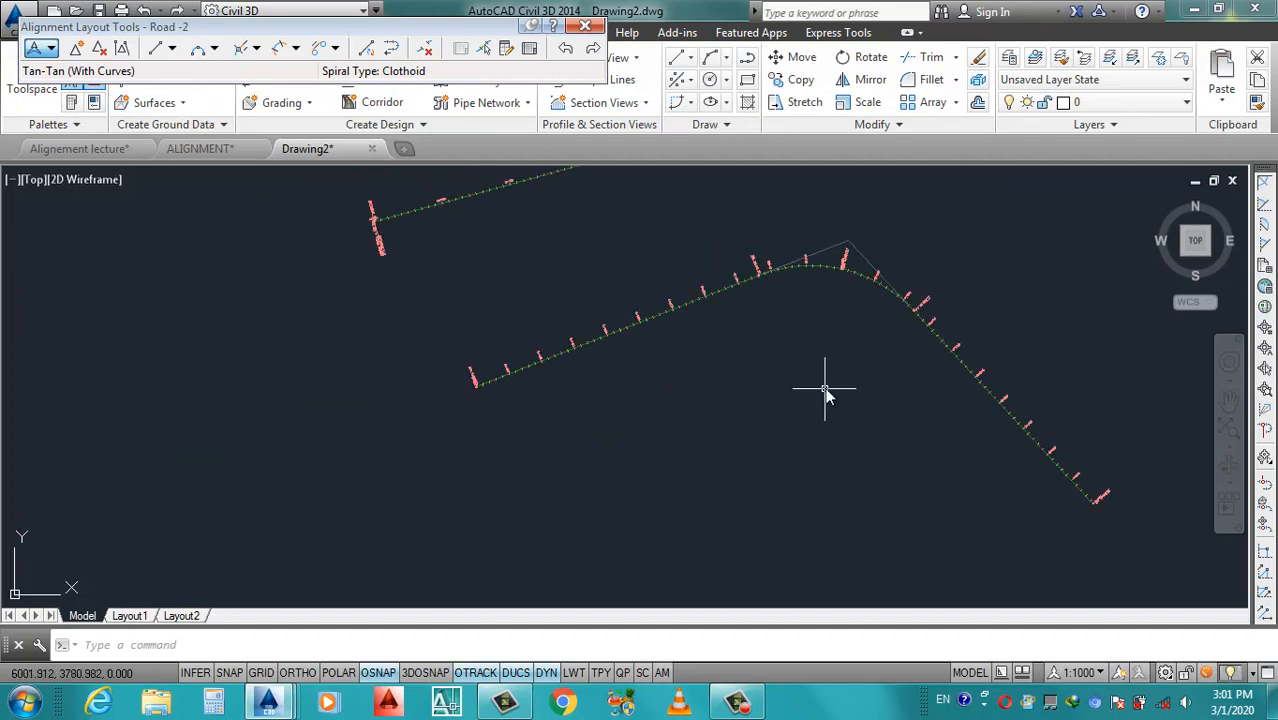
Close the Road -2 layout tools and create a centerline alignment named Road -3 with the Proposed style and All Labels set.
{"action": "left_click", "coordinate": [589, 27]}
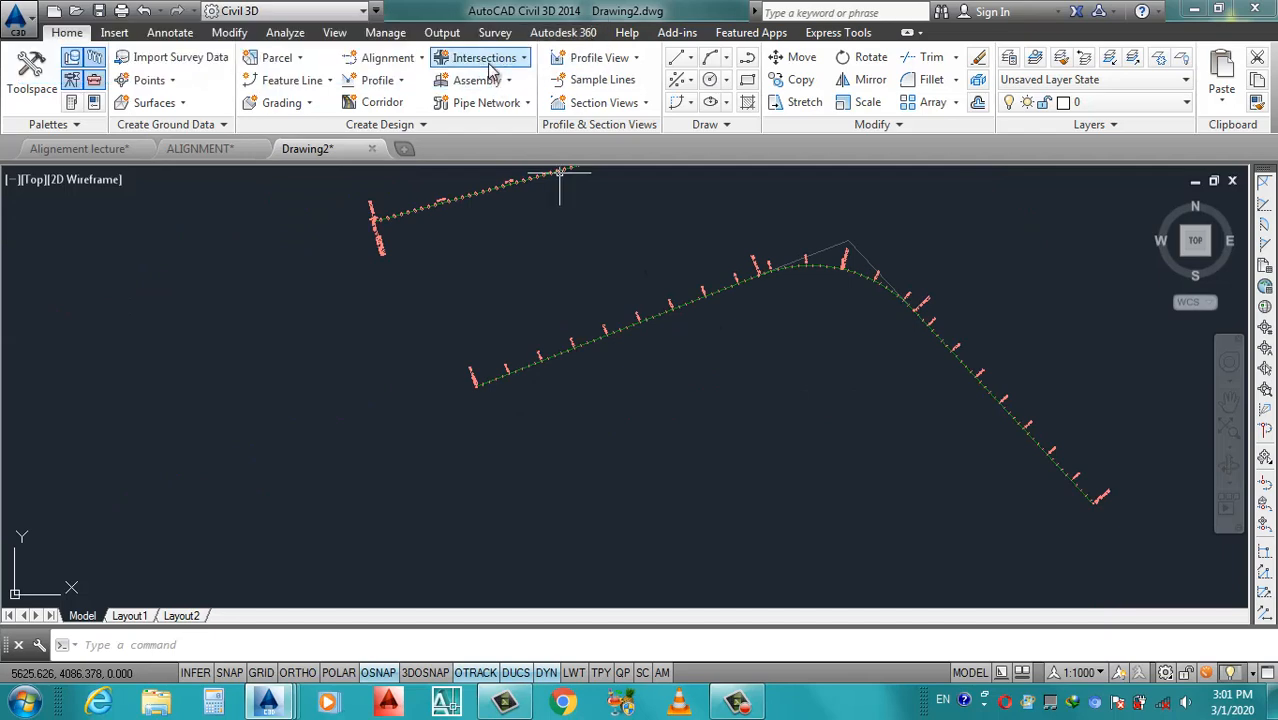
{"action": "left_click", "coordinate": [395, 58]}
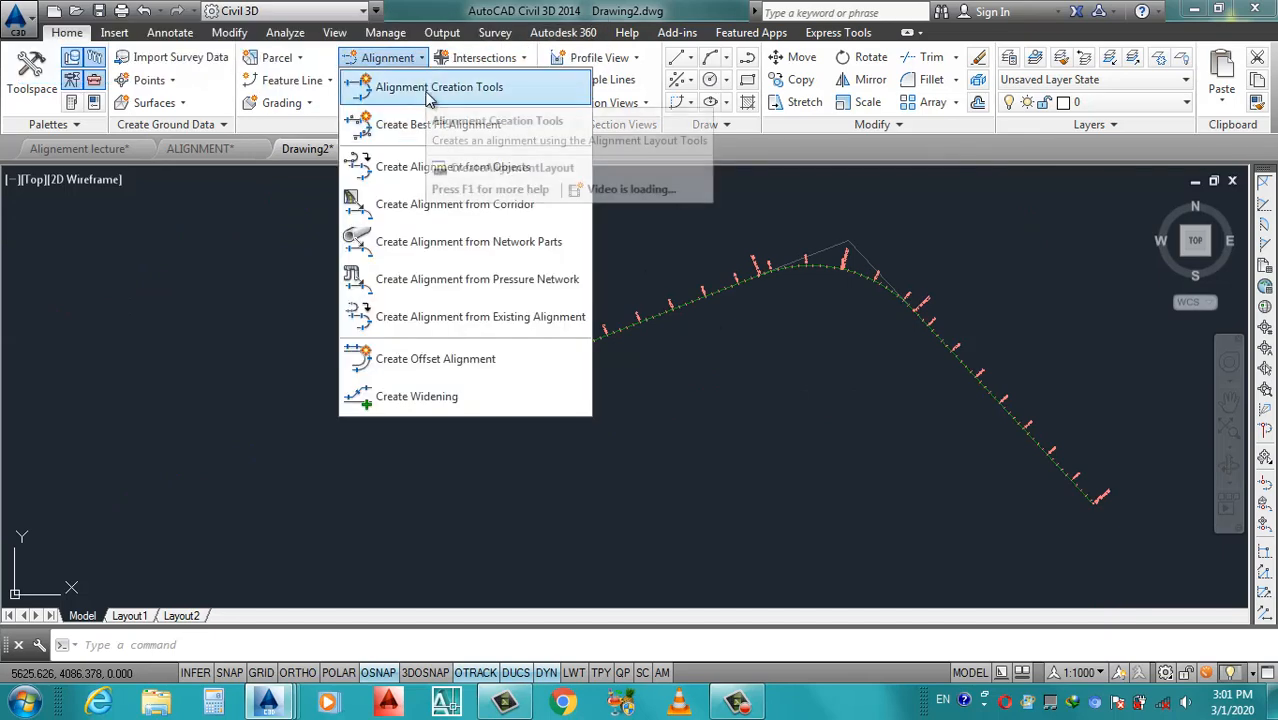
{"action": "left_click", "coordinate": [430, 88]}
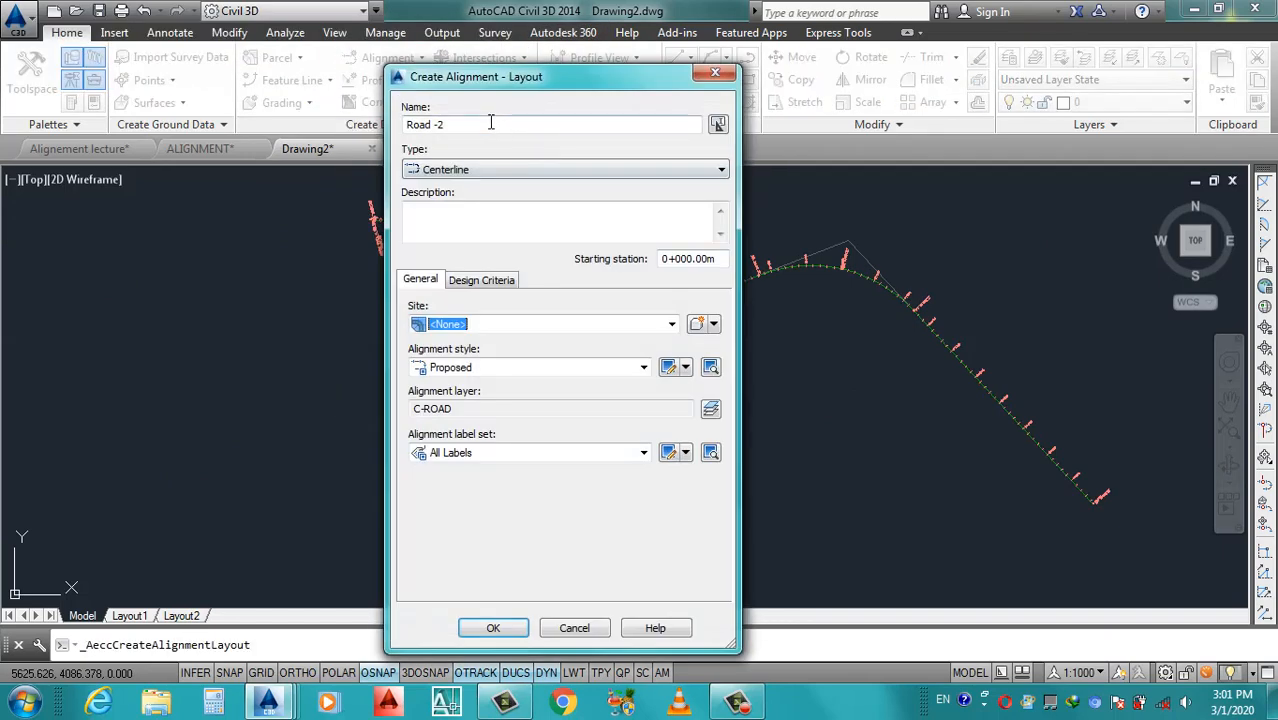
{"action": "left_click", "coordinate": [491, 124]}
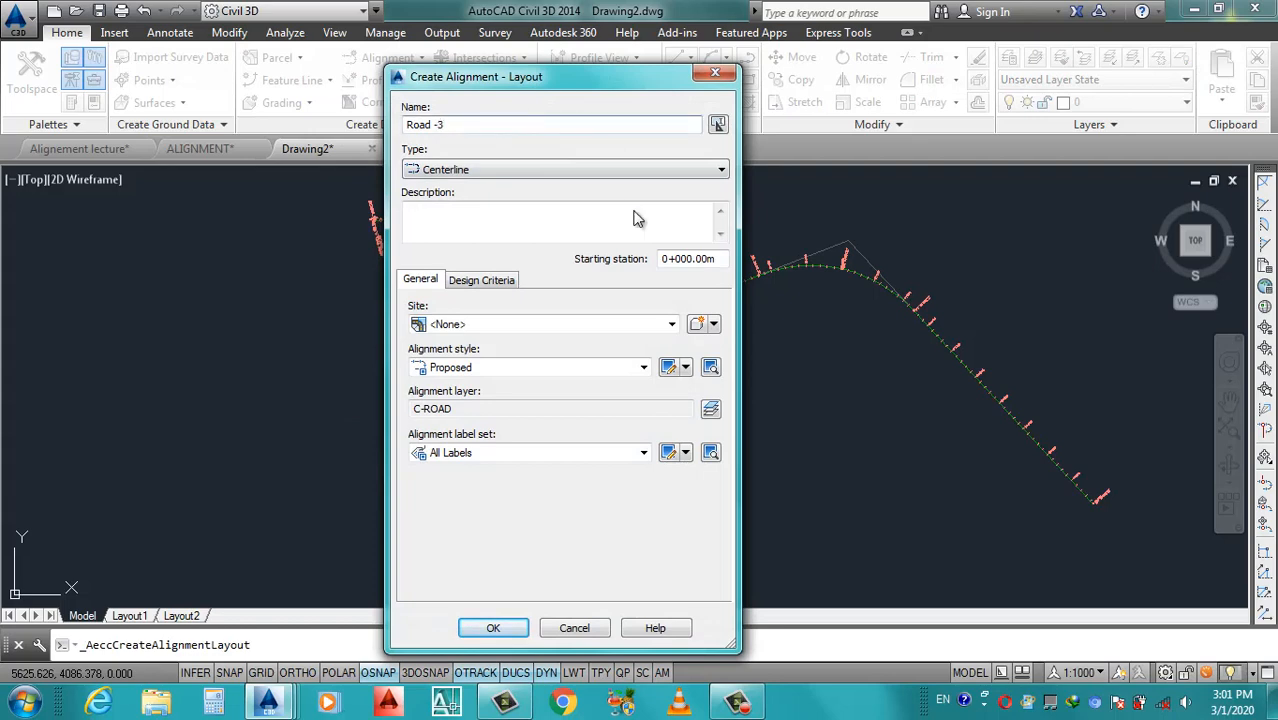
{"action": "left_click", "coordinate": [494, 628]}
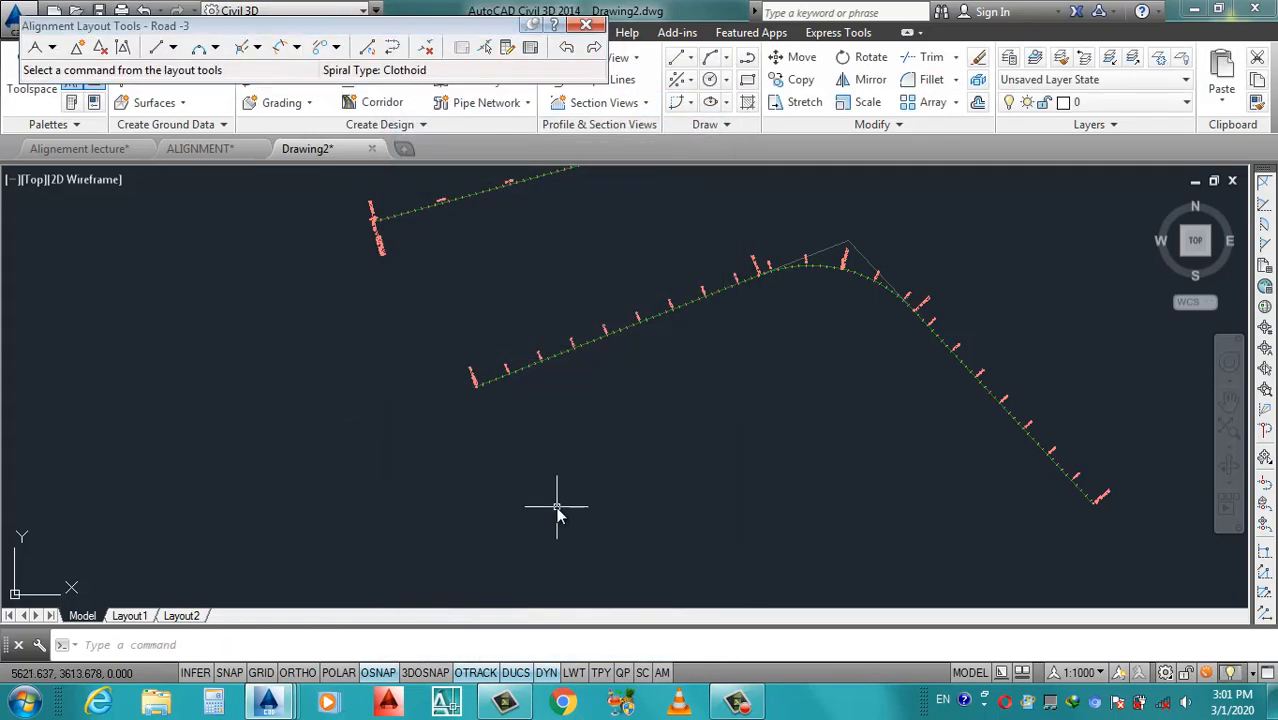
Set the default curve radius for Road -3 to 500 m in the Curve and Spiral Settings.
{"action": "left_click", "coordinate": [53, 49]}
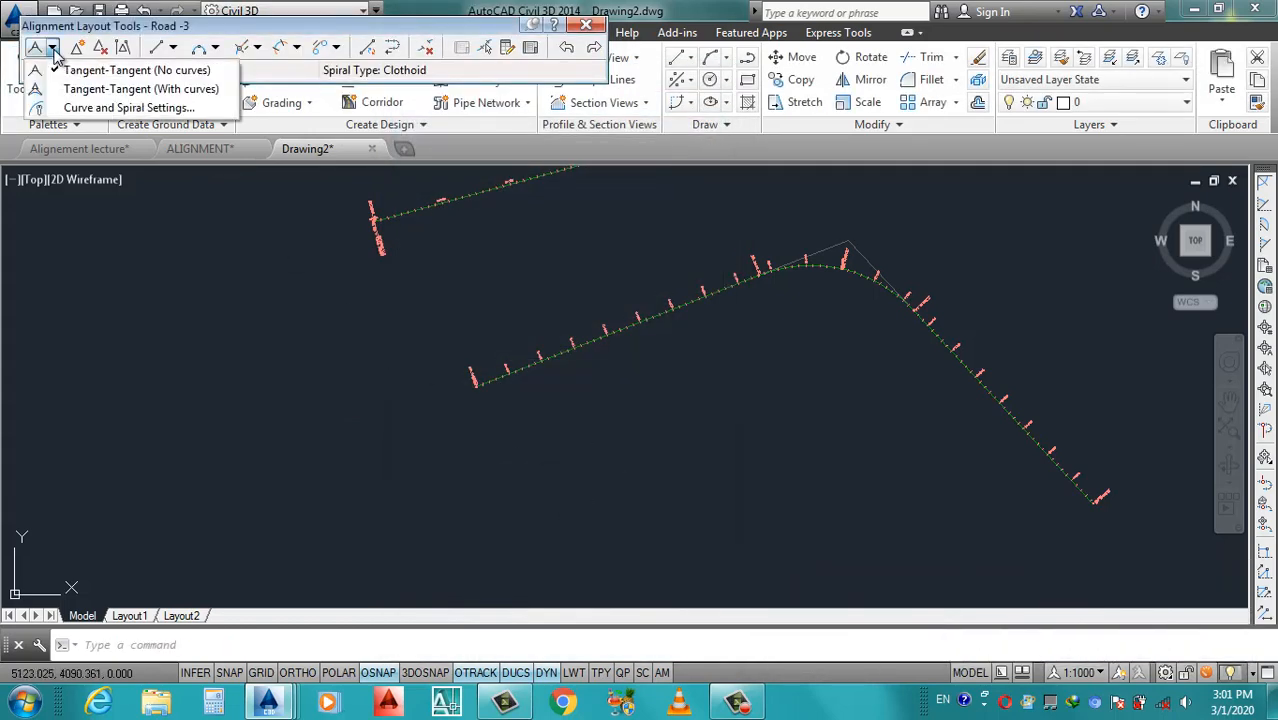
{"action": "left_click", "coordinate": [106, 113]}
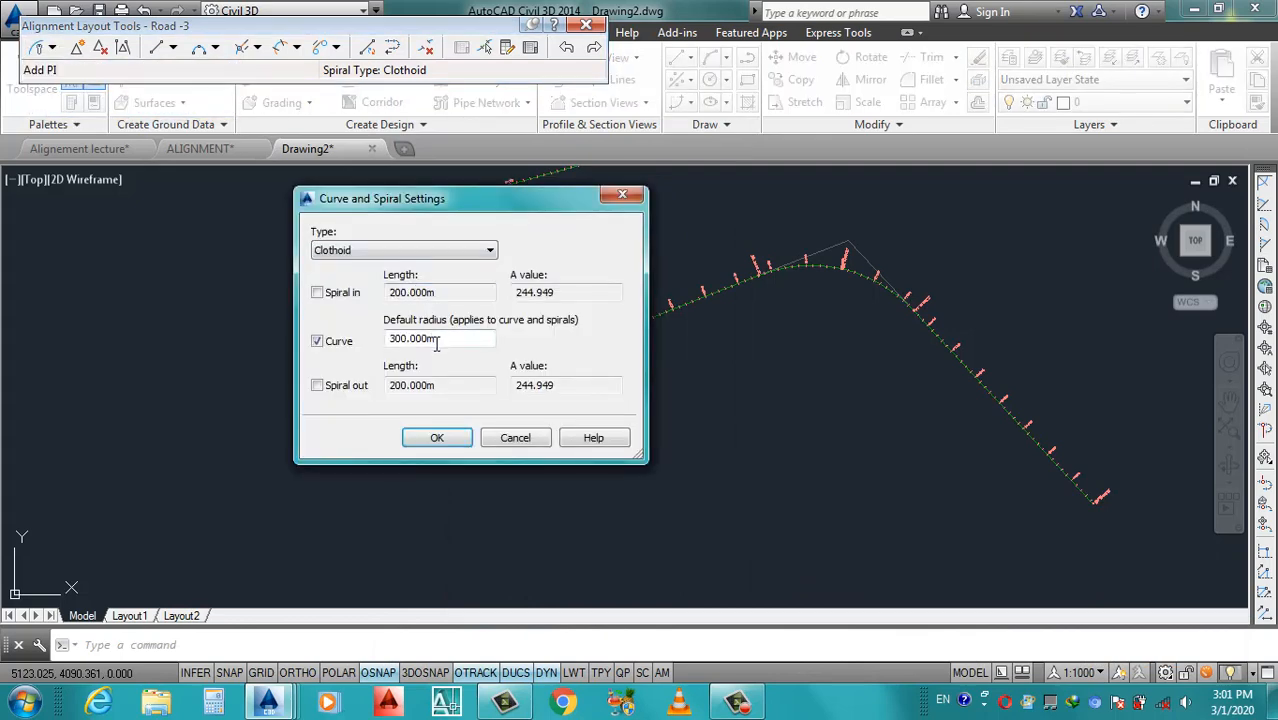
{"action": "type", "text": "500"}
{"action": "left_click", "coordinate": [432, 438]}
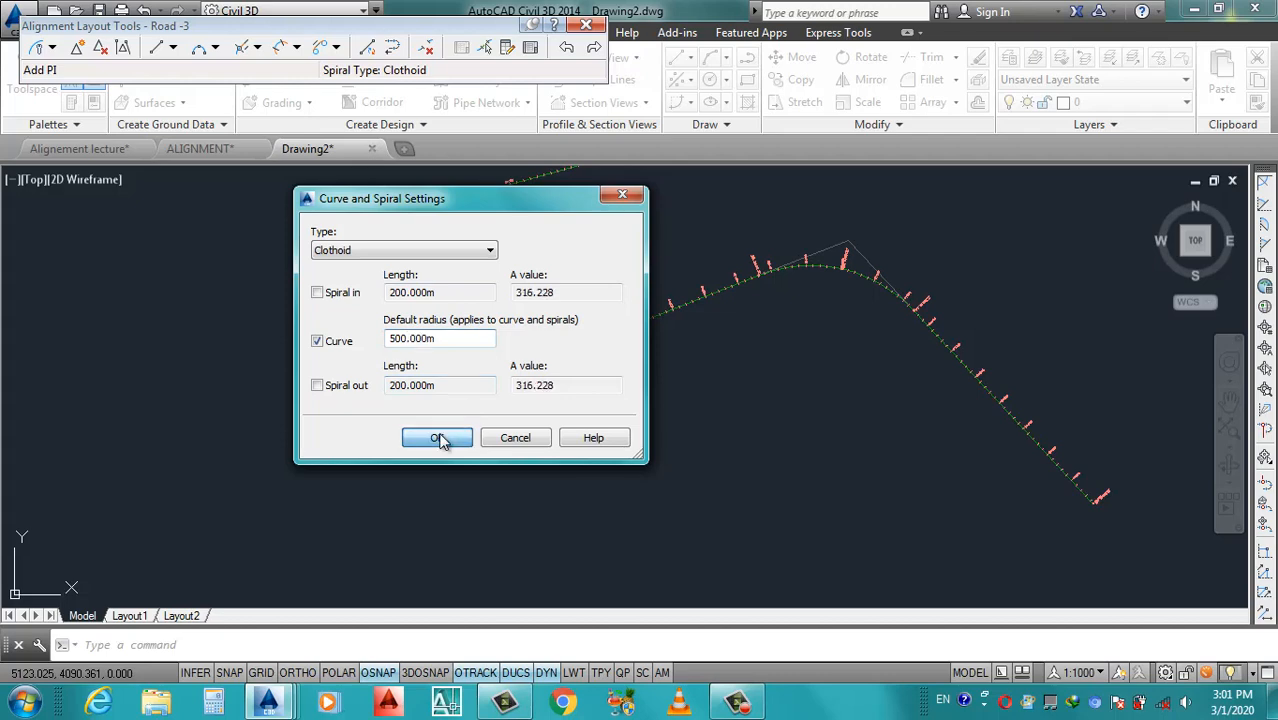
Draw Road -3 below Road -2 with Tangent-Tangent (With Curves), using a start point, one intersection point and an end point.
{"action": "left_click", "coordinate": [53, 48]}
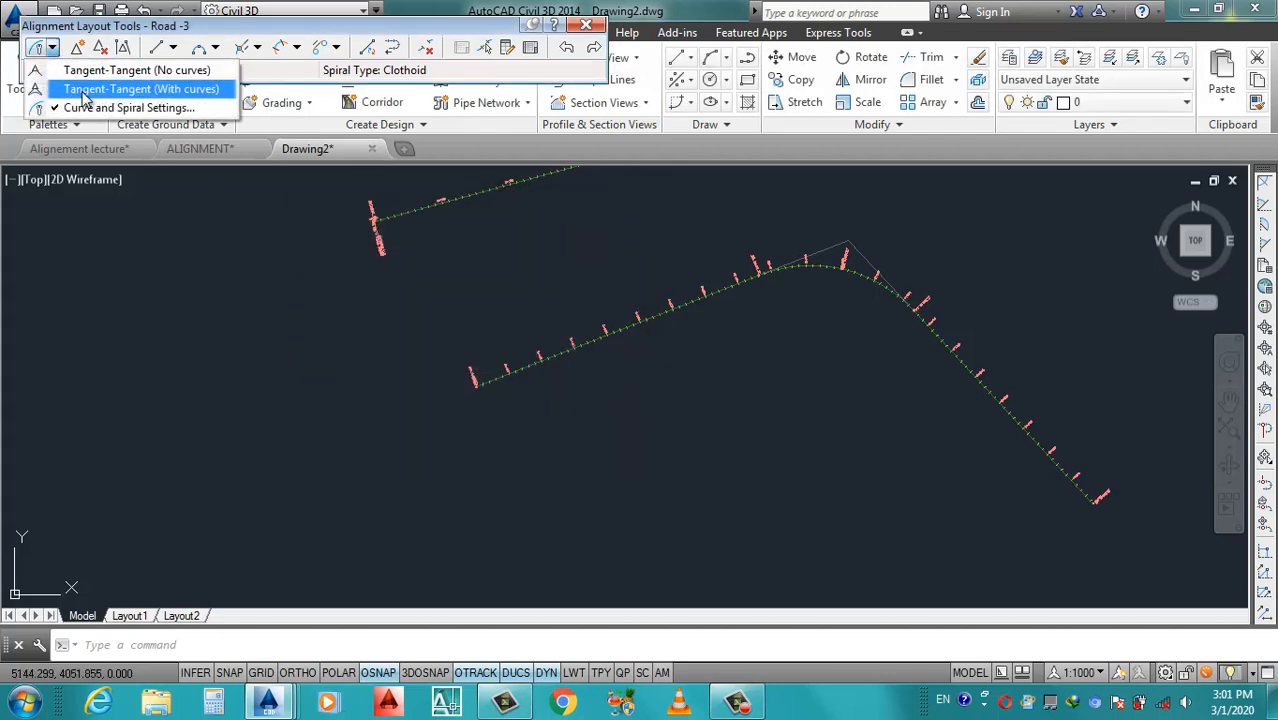
{"action": "left_click", "coordinate": [85, 92]}
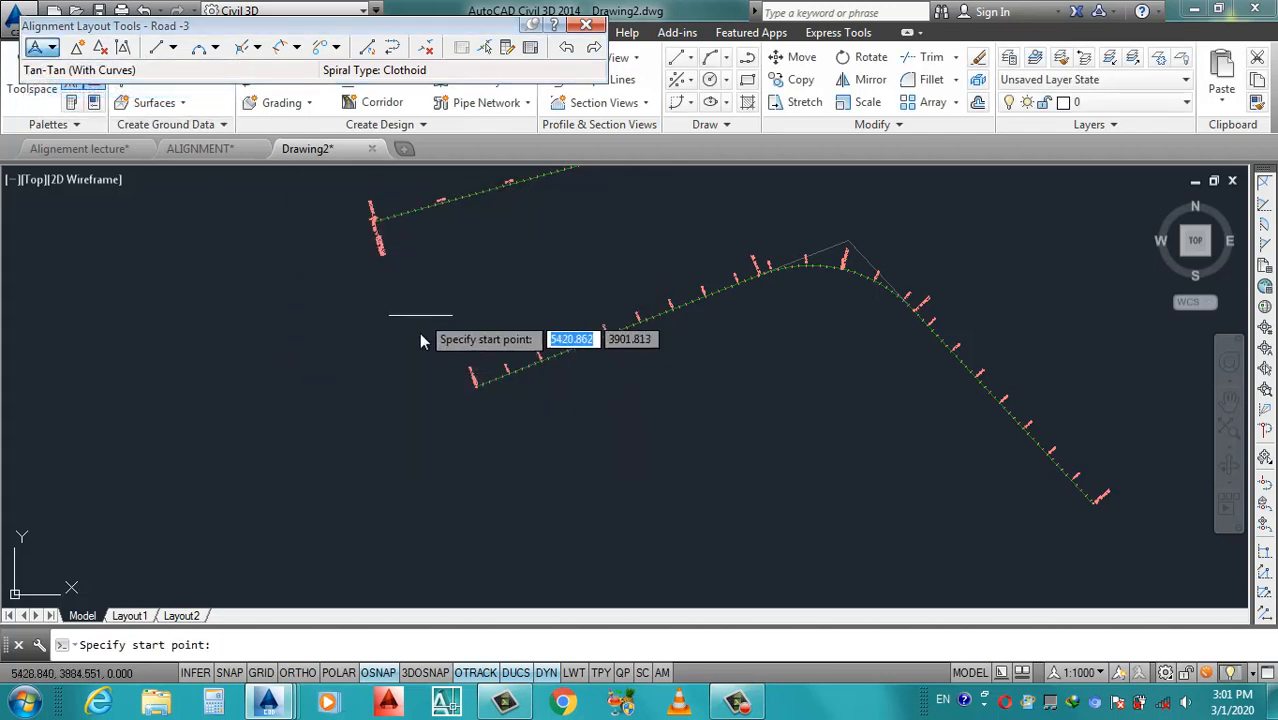
{"action": "left_click", "coordinate": [435, 500]}
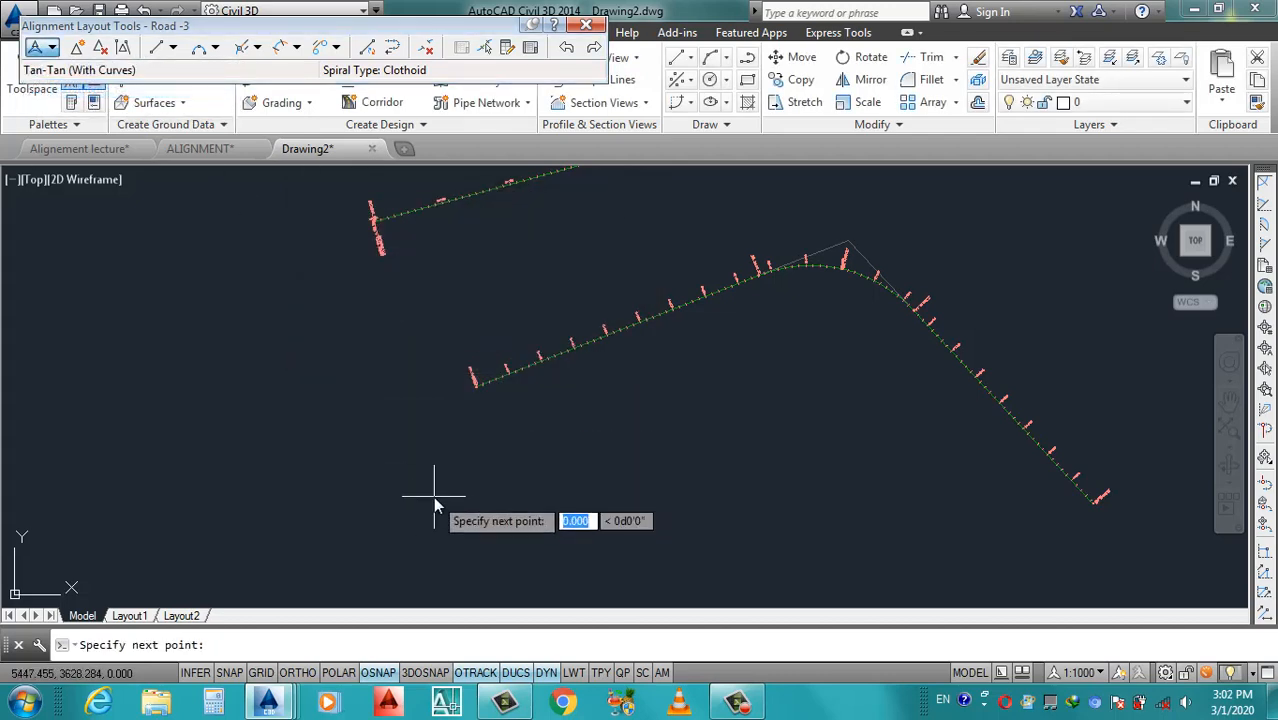
{"action": "left_click", "coordinate": [777, 372]}
{"action": "scroll", "coordinate": [889, 510], "scroll_direction": "up", "scroll_amount": 2}
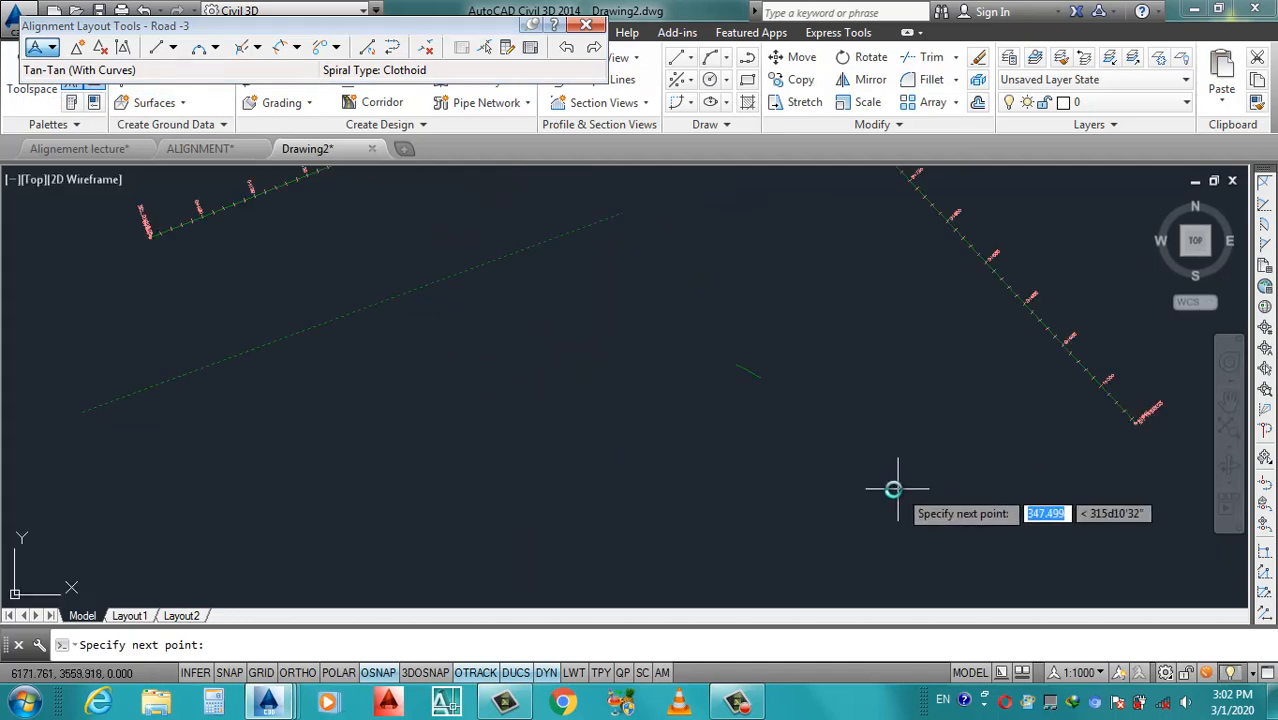
{"action": "left_click", "coordinate": [922, 533]}
{"action": "scroll", "coordinate": [926, 534], "scroll_direction": "down", "scroll_amount": 4}
{"action": "key", "text": "Return"}
{"action": "scroll", "coordinate": [864, 502], "scroll_direction": "up", "scroll_amount": 4}
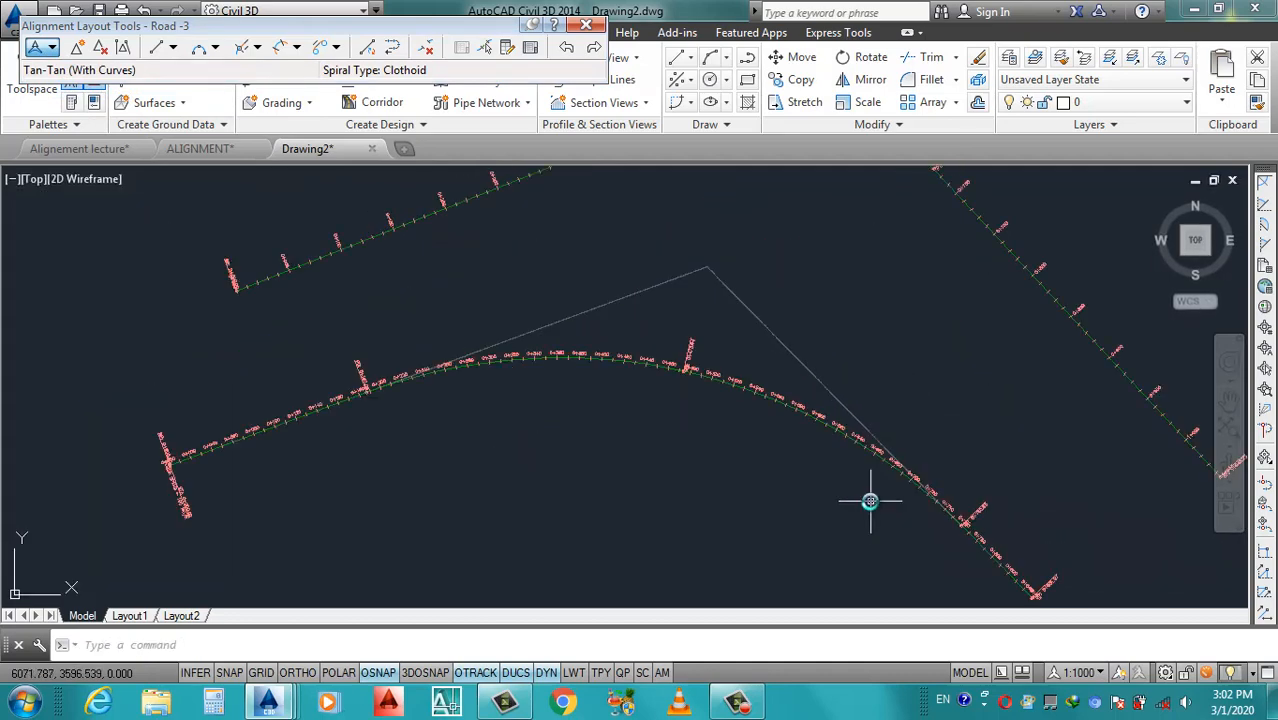
Set the radius of the Road -3 curve to 250 m in the alignment entities table and close the table.
{"action": "scroll", "coordinate": [725, 360], "scroll_direction": "up", "scroll_amount": 6}
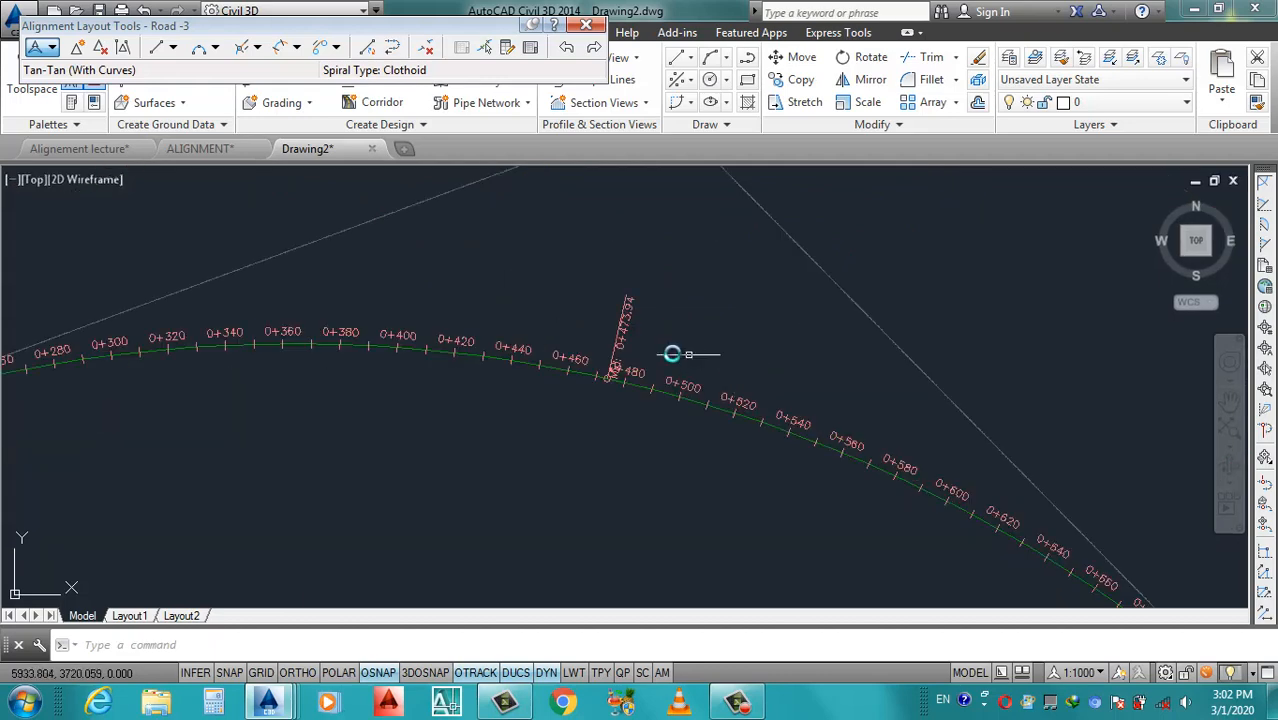
{"action": "scroll", "coordinate": [670, 354], "scroll_direction": "down", "scroll_amount": 6}
{"action": "scroll", "coordinate": [667, 348], "scroll_direction": "up", "scroll_amount": 2}
{"action": "scroll", "coordinate": [667, 350], "scroll_direction": "up", "scroll_amount": 6}
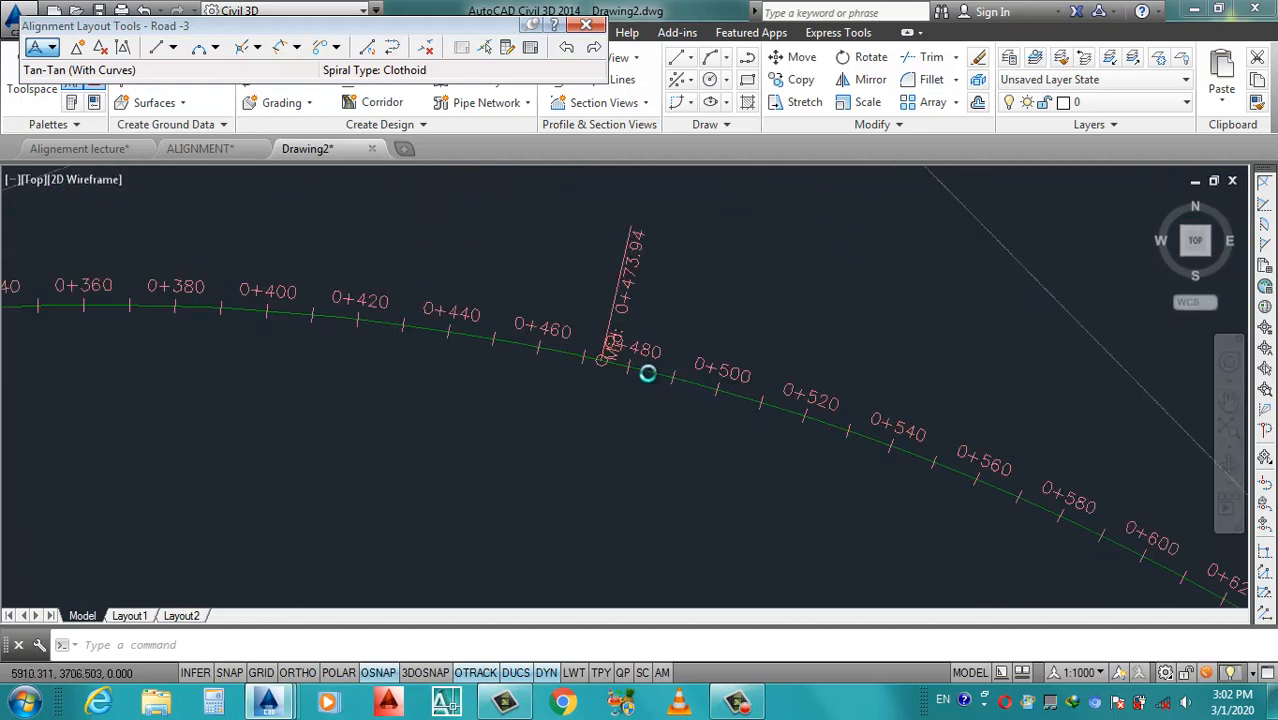
{"action": "left_click", "coordinate": [667, 367]}
{"action": "scroll", "coordinate": [667, 367], "scroll_direction": "down", "scroll_amount": 6}
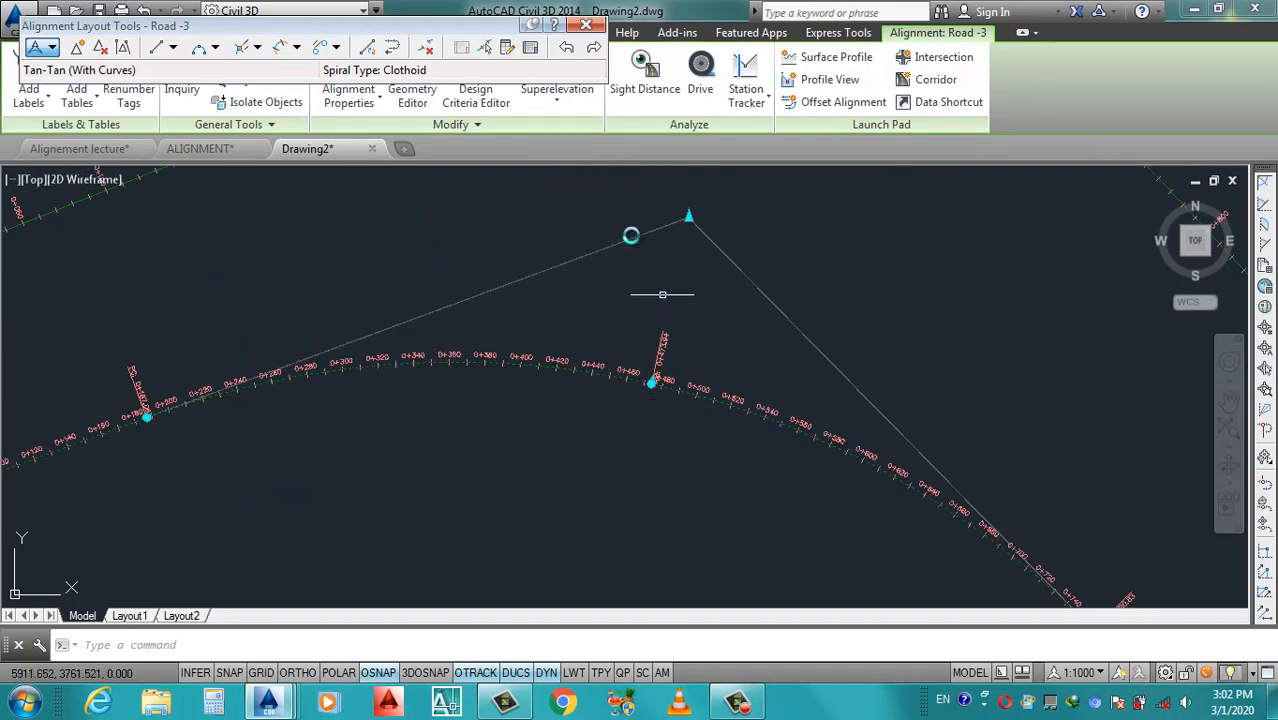
{"action": "left_click", "coordinate": [531, 54]}
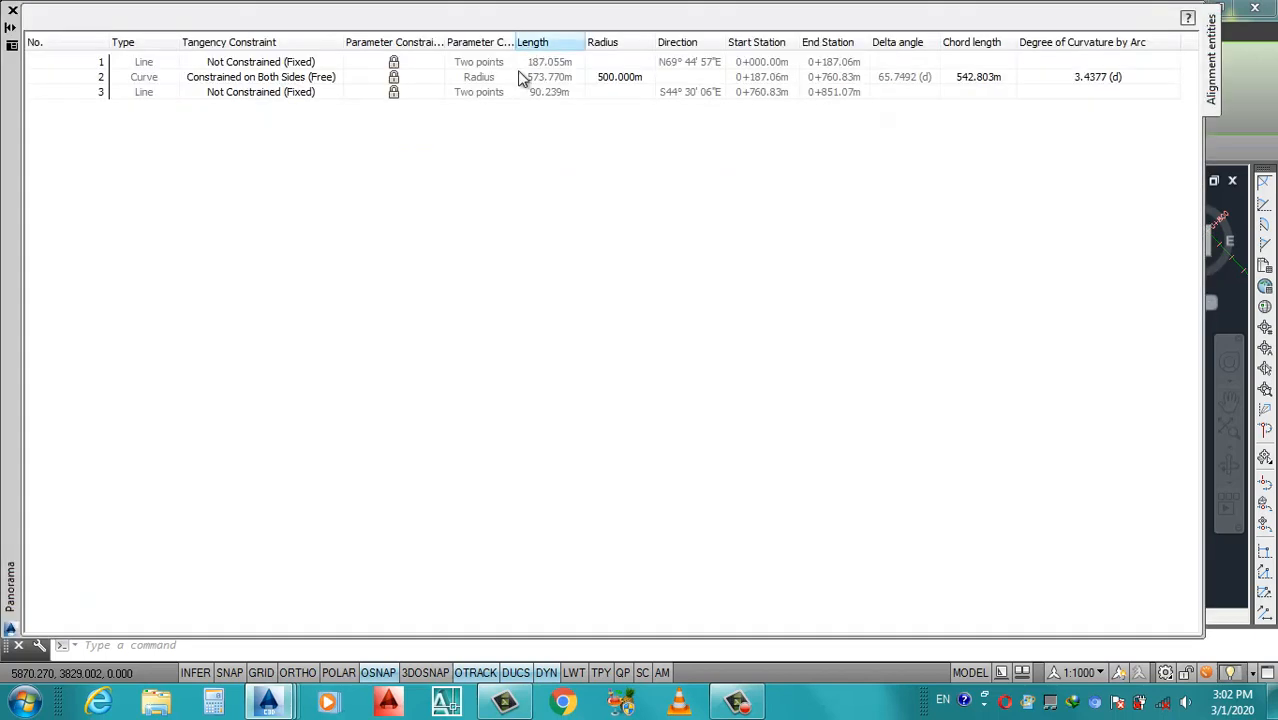
{"action": "double_click", "coordinate": [620, 80]}
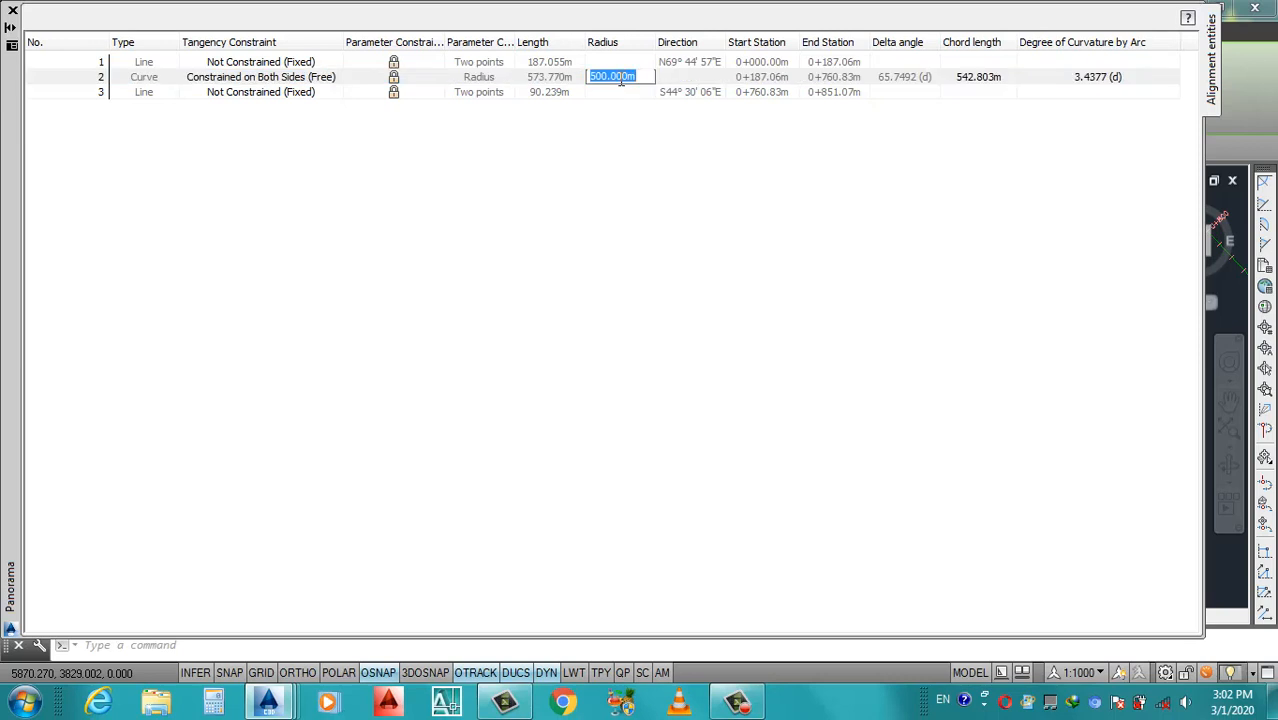
{"action": "key", "text": "Return"}
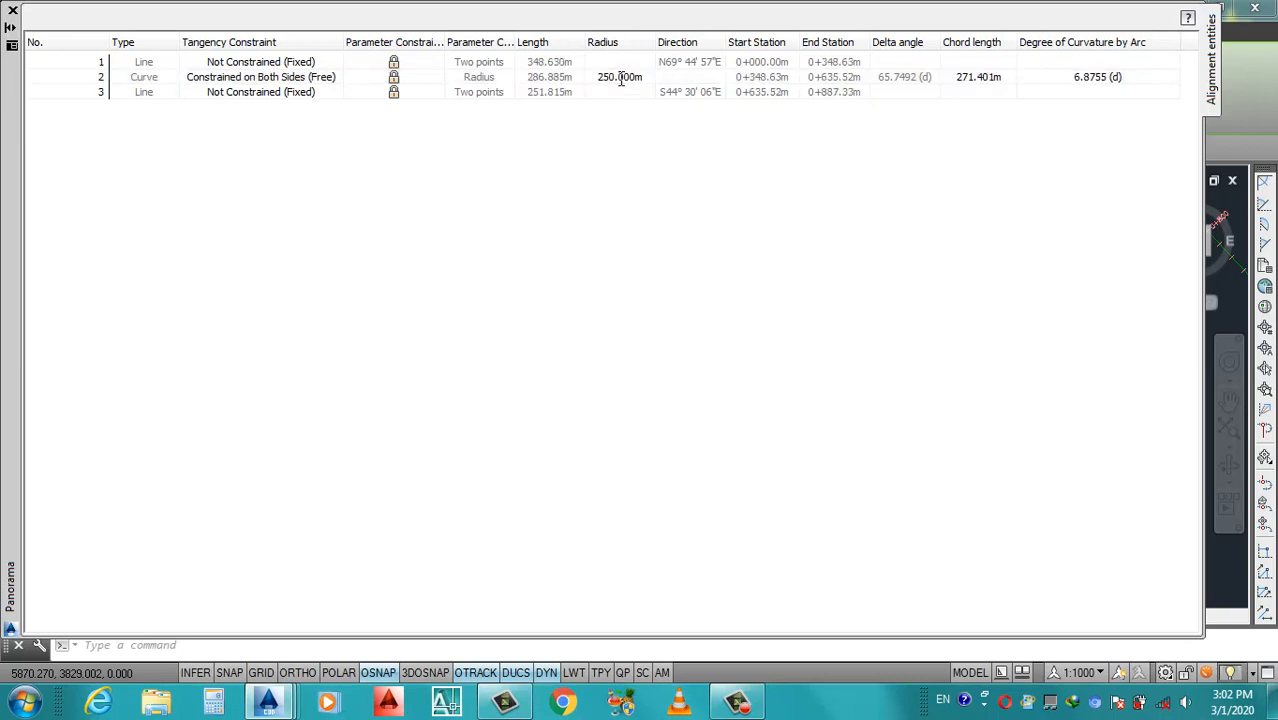
{"action": "left_click", "coordinate": [12, 11]}
Examine the reshaped Road -3 curve, its grips and its station labels compared with Road -2.
{"action": "scroll", "coordinate": [695, 345], "scroll_direction": "down", "scroll_amount": 2}
{"action": "scroll", "coordinate": [710, 340], "scroll_direction": "up", "scroll_amount": 3}
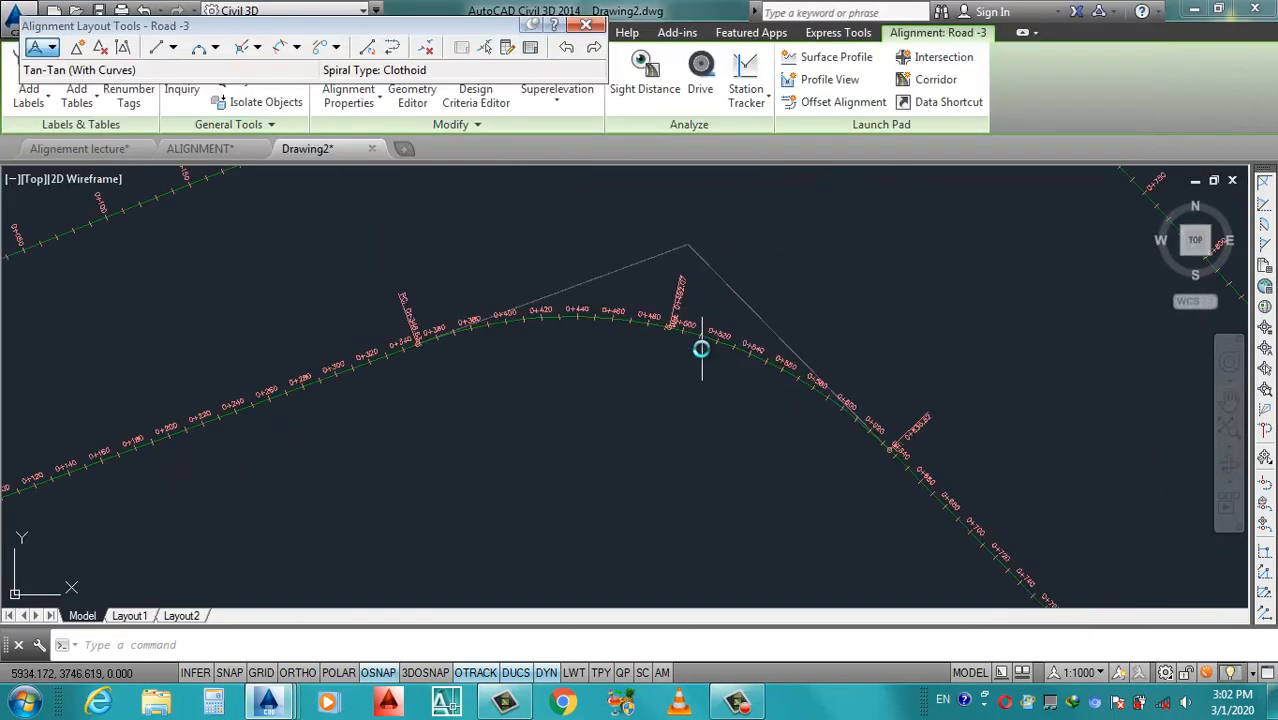
{"action": "left_click", "coordinate": [701, 346]}
{"action": "scroll", "coordinate": [663, 371], "scroll_direction": "down", "scroll_amount": 2}
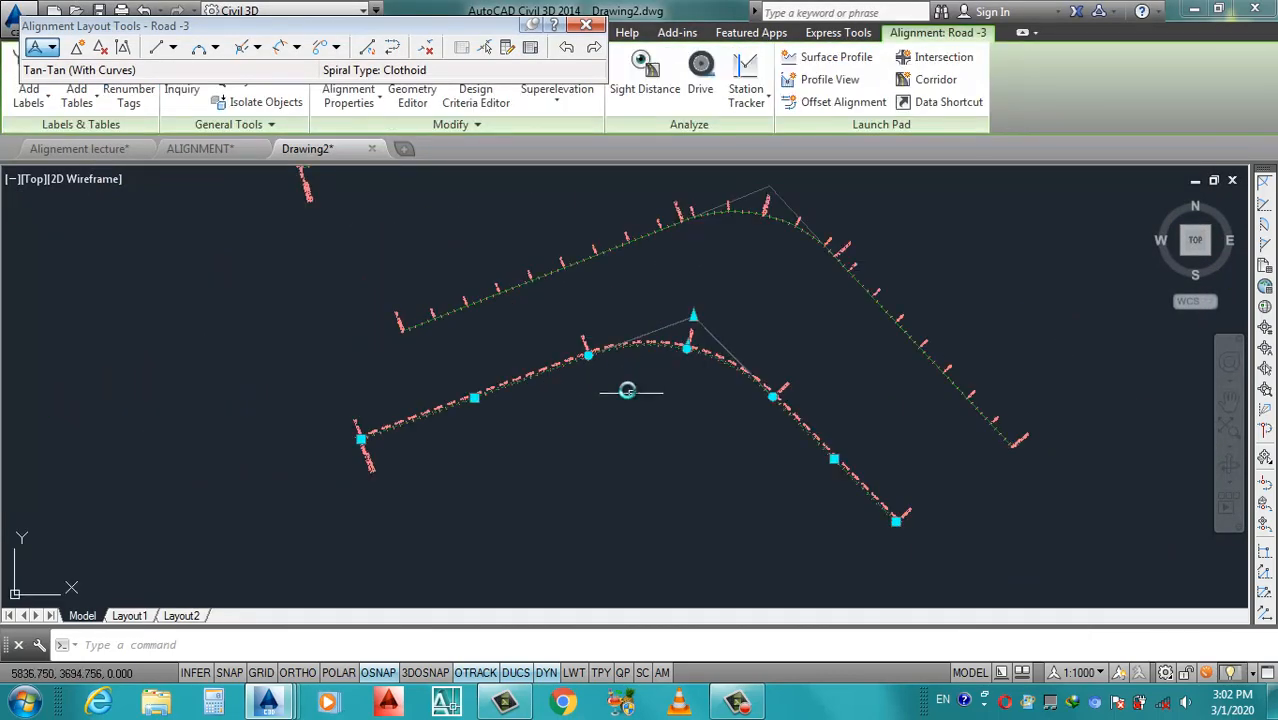
{"action": "scroll", "coordinate": [650, 370], "scroll_direction": "up", "scroll_amount": 2}
{"action": "scroll", "coordinate": [695, 350], "scroll_direction": "down", "scroll_amount": 2}
{"action": "scroll", "coordinate": [735, 310], "scroll_direction": "up", "scroll_amount": 2}
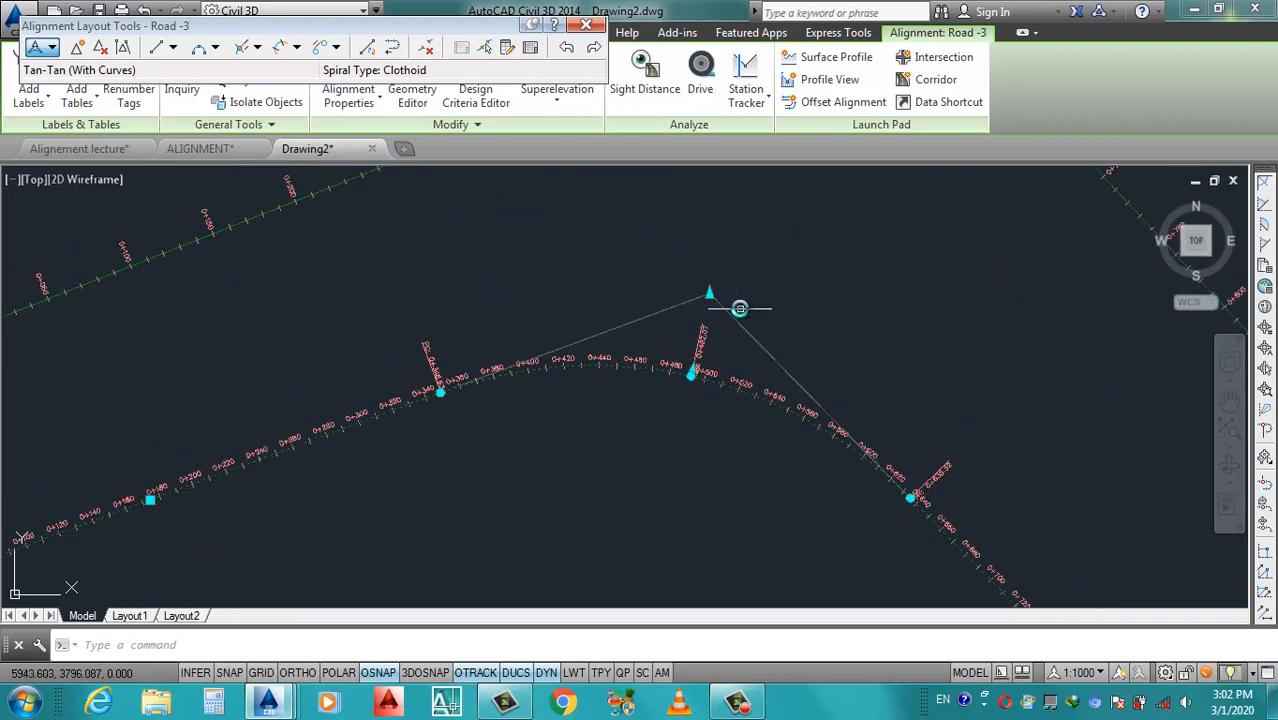
{"action": "key", "text": "Escape"}
{"action": "scroll", "coordinate": [742, 345], "scroll_direction": "down", "scroll_amount": 2}
{"action": "scroll", "coordinate": [735, 330], "scroll_direction": "up", "scroll_amount": 3}
{"action": "scroll", "coordinate": [494, 365], "scroll_direction": "down", "scroll_amount": 2}
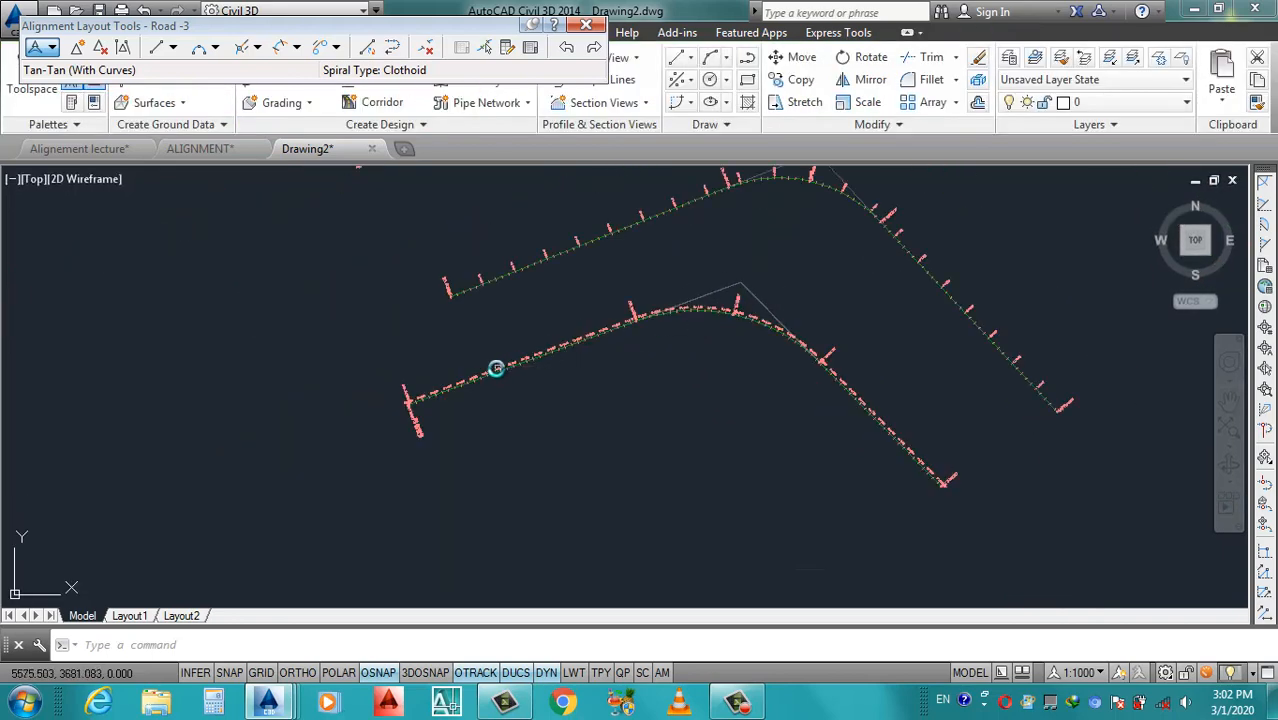
{"action": "scroll", "coordinate": [825, 294], "scroll_direction": "up", "scroll_amount": 3}
{"action": "scroll", "coordinate": [825, 331], "scroll_direction": "down", "scroll_amount": 3}
{"action": "scroll", "coordinate": [848, 306], "scroll_direction": "up", "scroll_amount": 2}
{"action": "scroll", "coordinate": [830, 306], "scroll_direction": "up", "scroll_amount": 3}
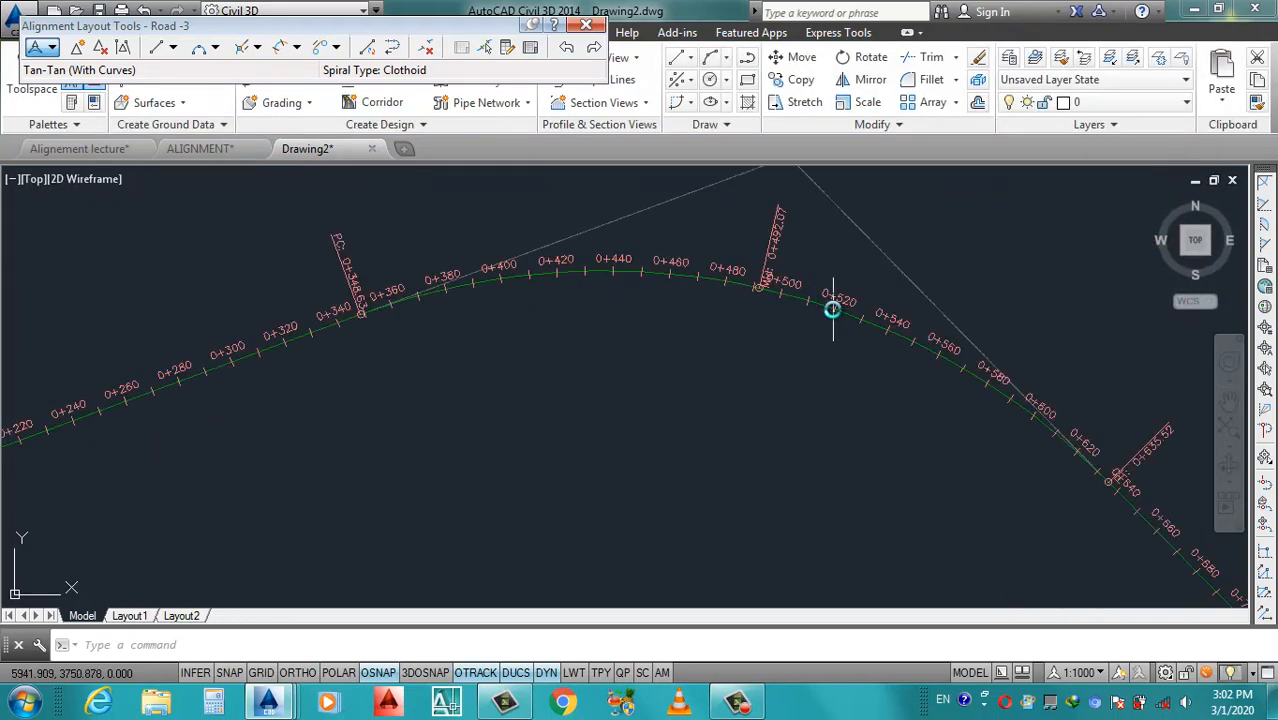
{"action": "left_click", "coordinate": [819, 304]}
{"action": "scroll", "coordinate": [850, 328], "scroll_direction": "down", "scroll_amount": 3}
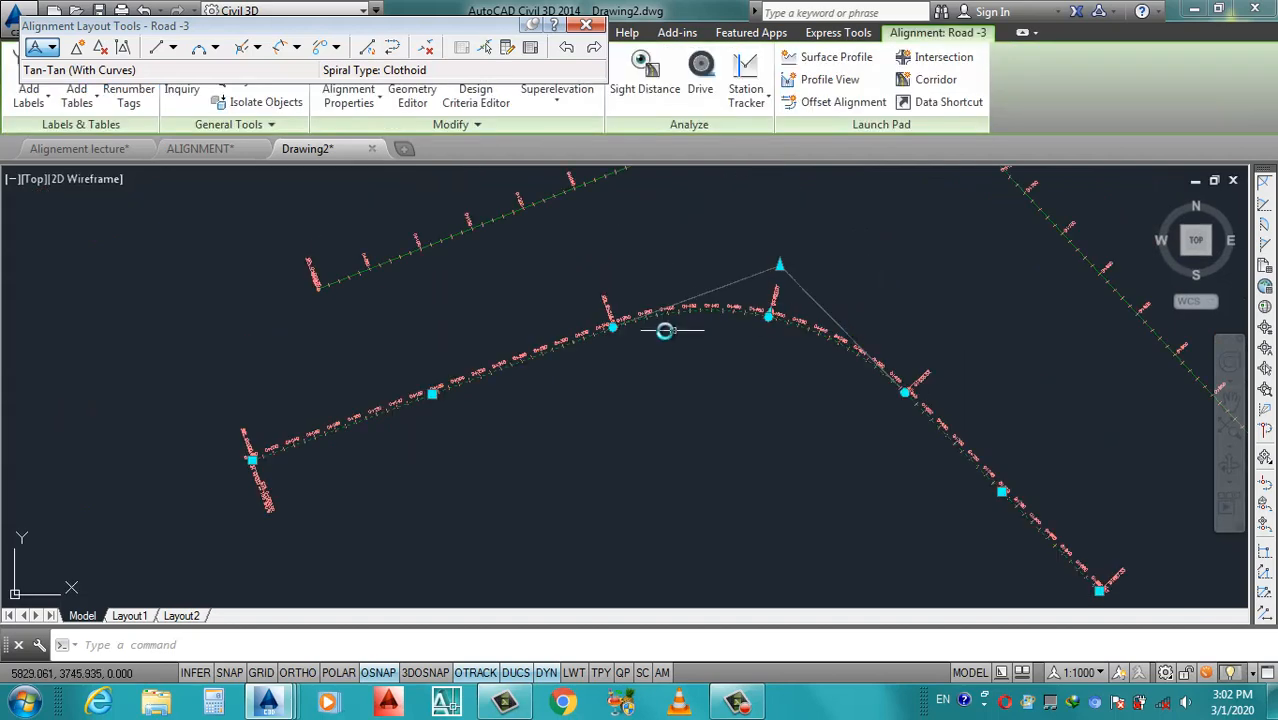
{"action": "scroll", "coordinate": [757, 312], "scroll_direction": "up", "scroll_amount": 2}
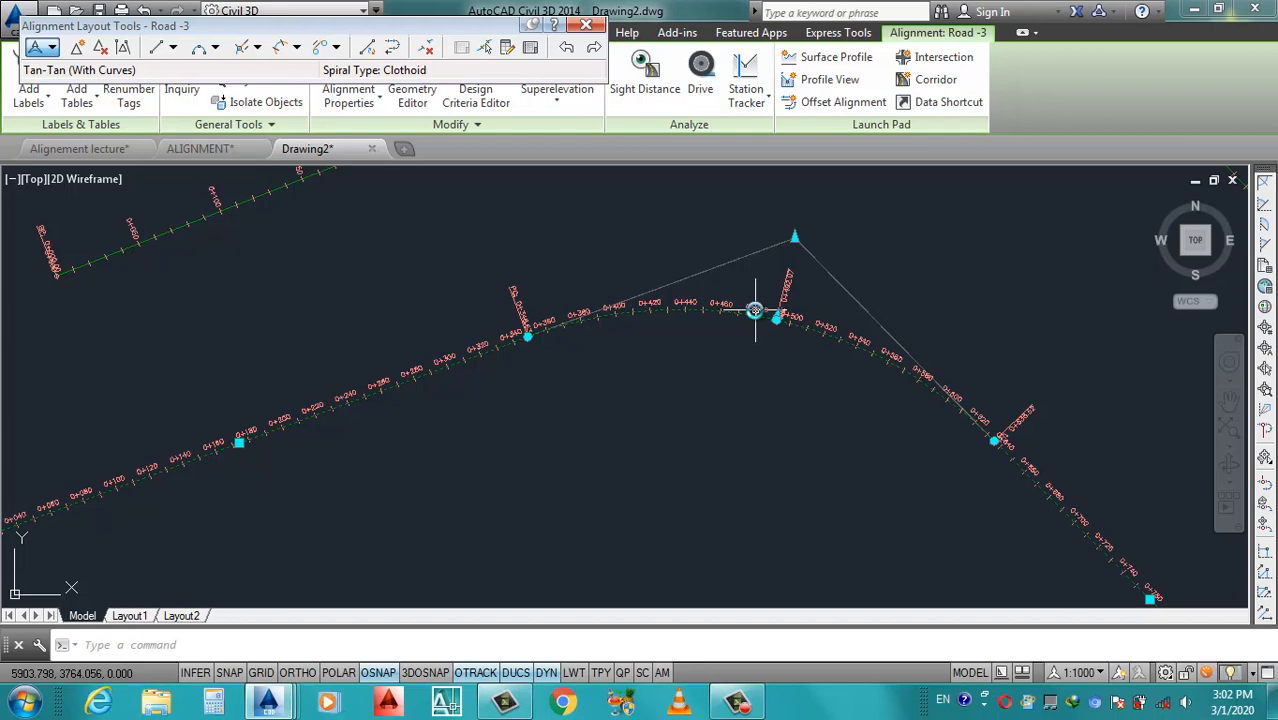
{"action": "scroll", "coordinate": [927, 314], "scroll_direction": "down", "scroll_amount": 1}
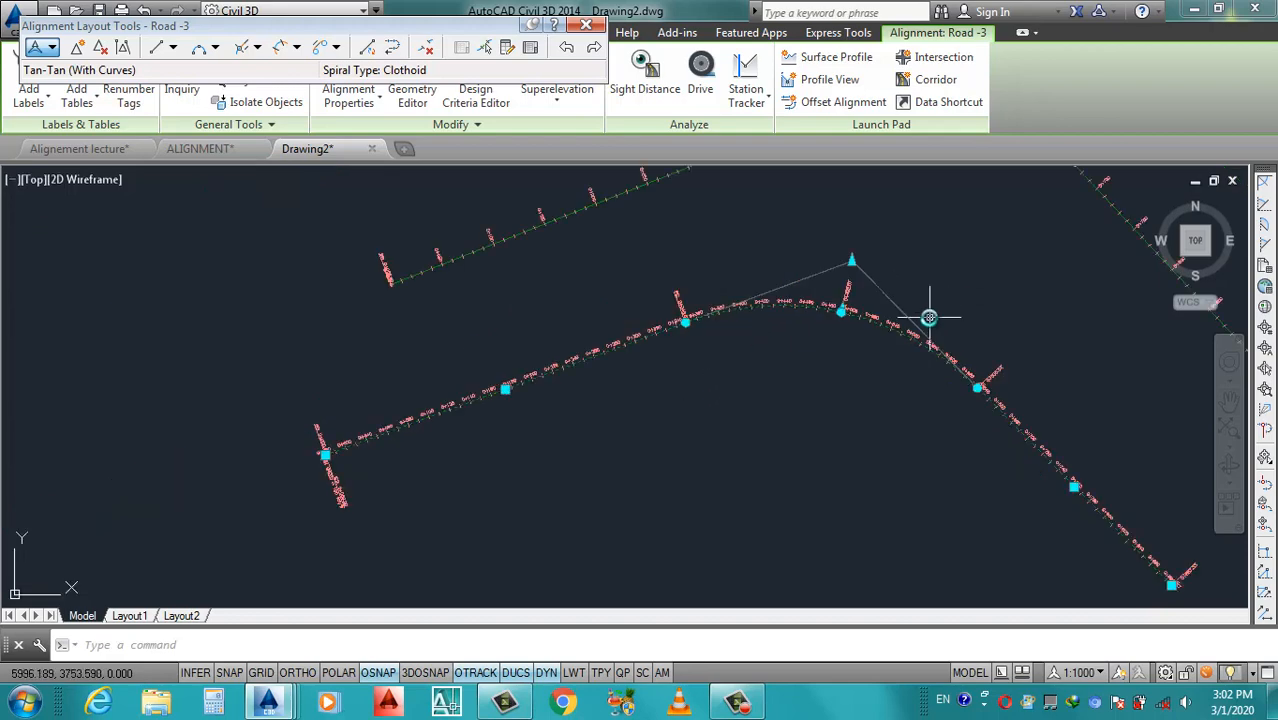
{"action": "scroll", "coordinate": [770, 302], "scroll_direction": "down", "scroll_amount": 1}
{"action": "scroll", "coordinate": [700, 390], "scroll_direction": "down", "scroll_amount": 1}
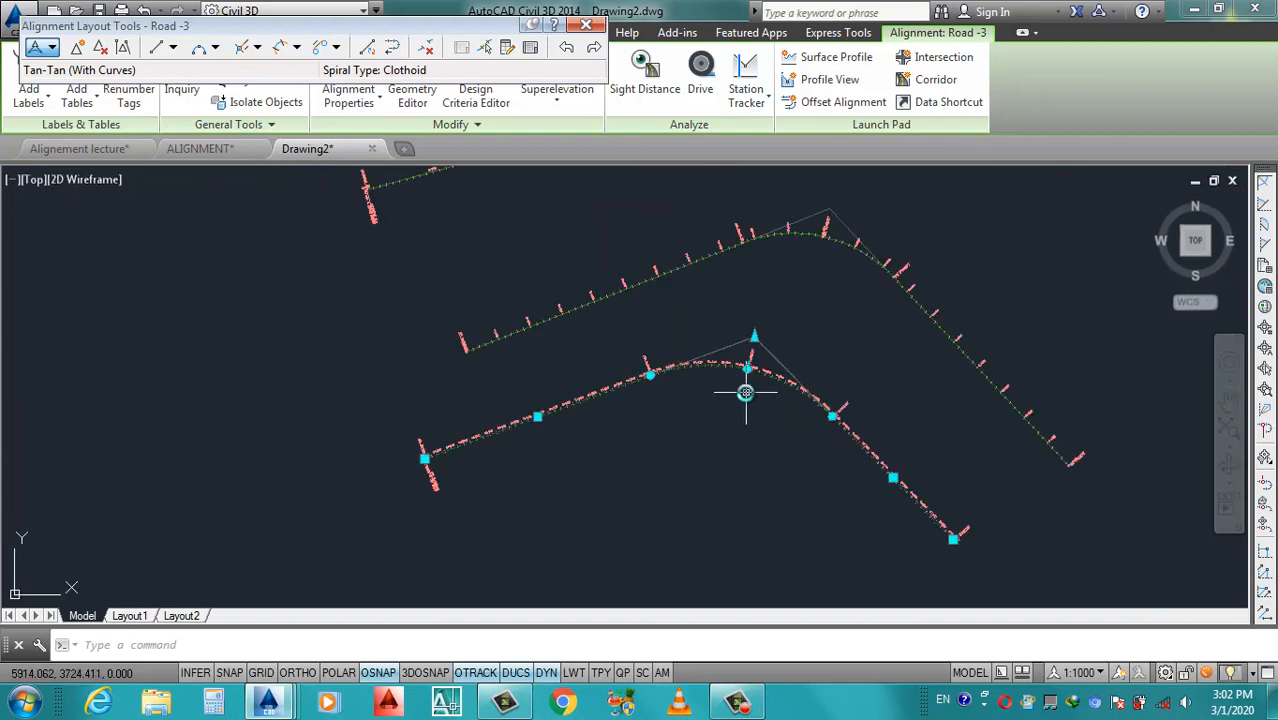
{"action": "scroll", "coordinate": [542, 420], "scroll_direction": "up", "scroll_amount": 1}
{"action": "key", "text": "Escape"}
{"action": "scroll", "coordinate": [537, 417], "scroll_direction": "up", "scroll_amount": 1}
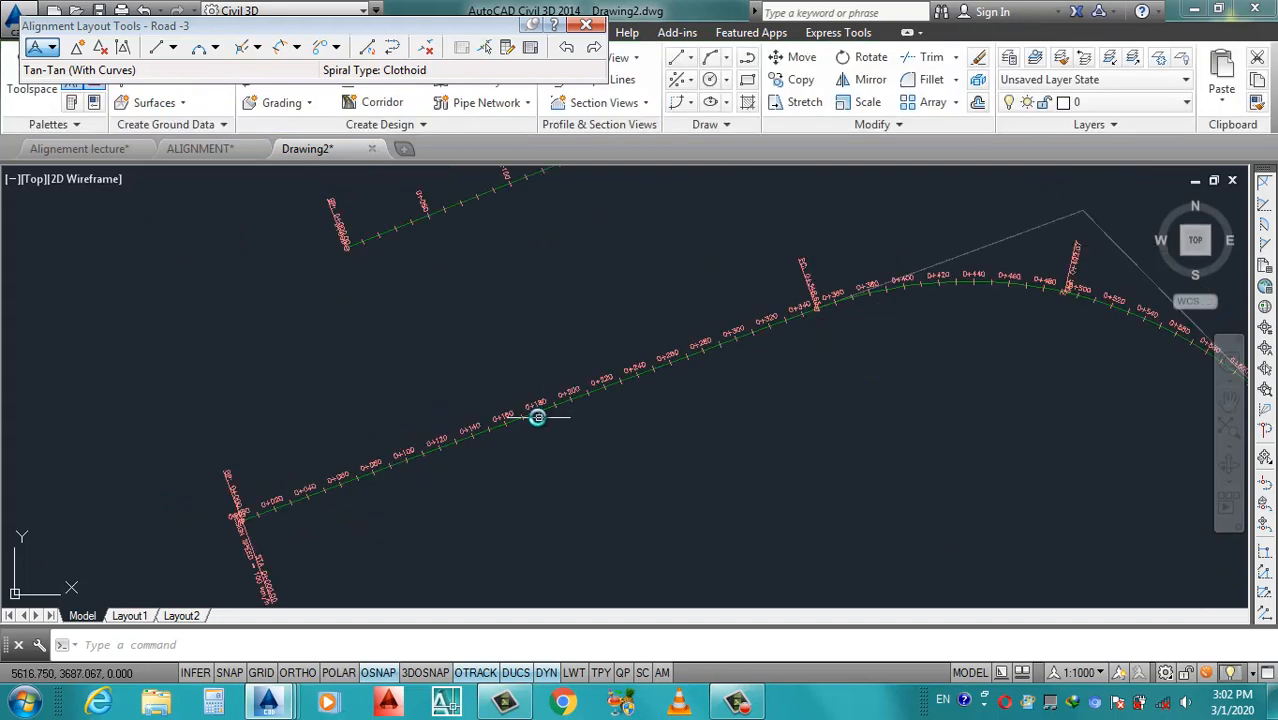
Insert a PI just above the first tangent of Road -3, between about stations 0+160 and 0+180.
{"action": "left_click_drag", "start_coordinate": [315, 27], "coordinate": [312, 30]}
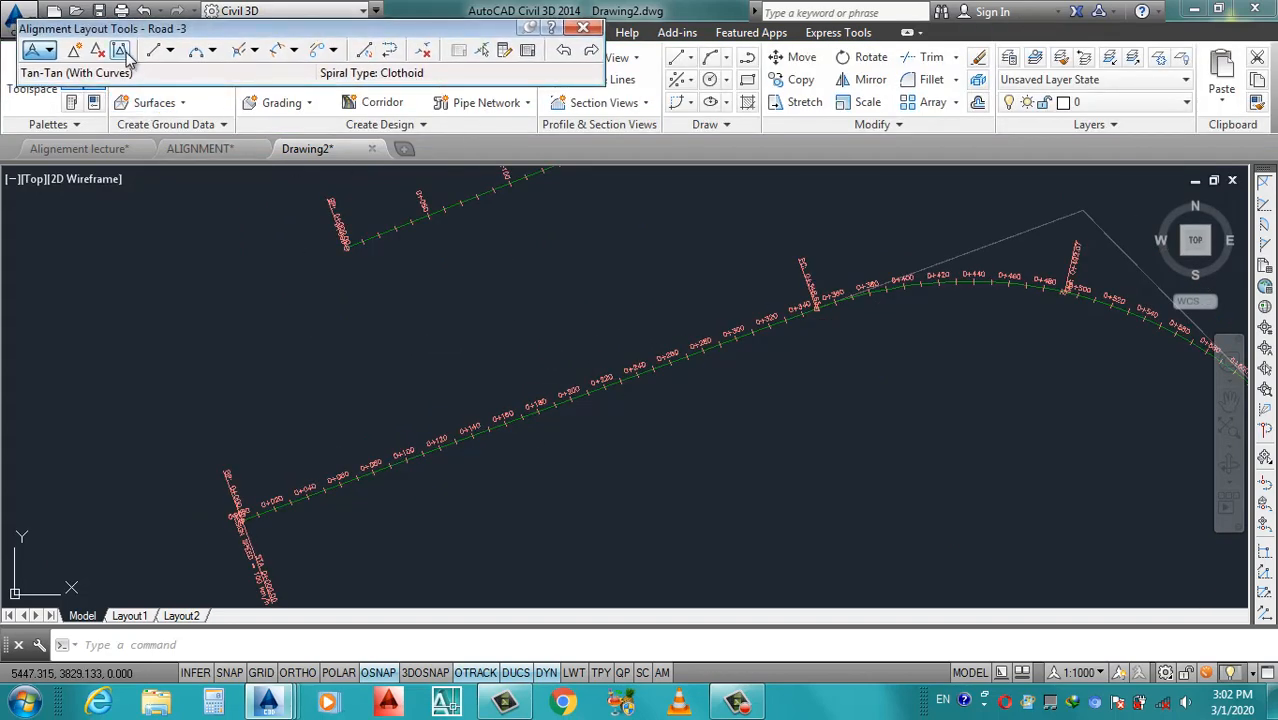
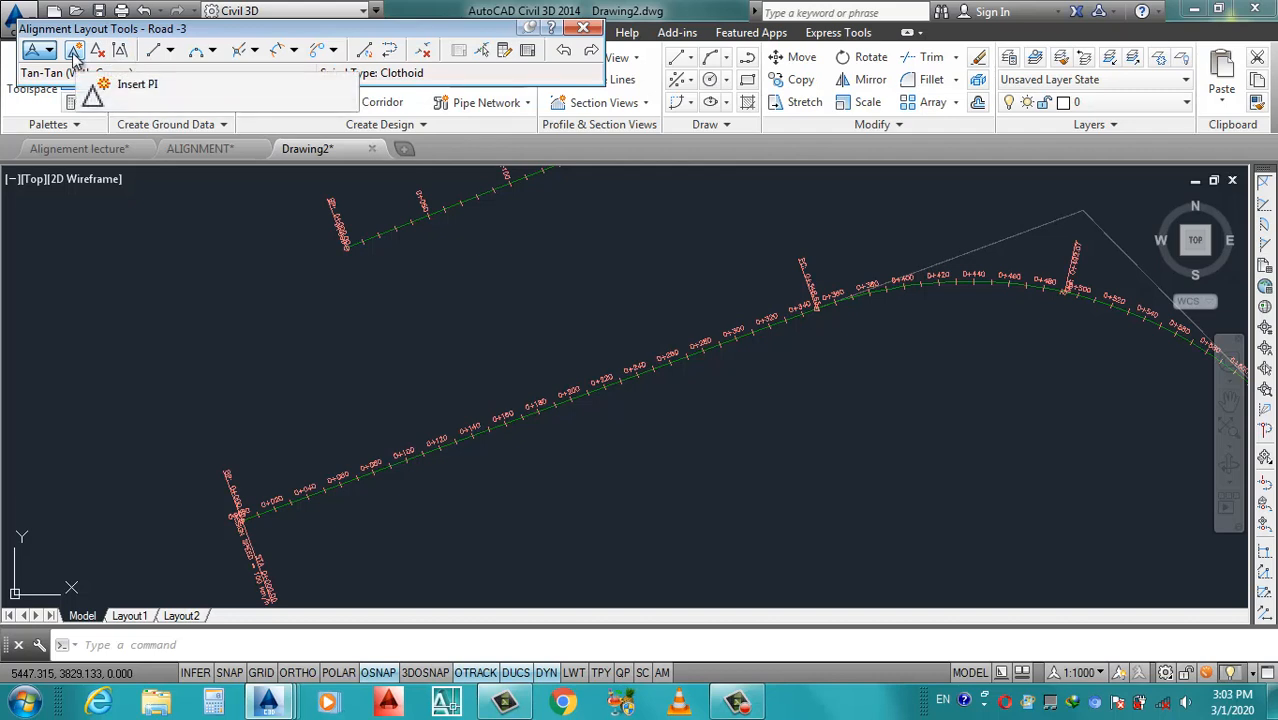
{"action": "left_click", "coordinate": [74, 52]}
{"action": "scroll", "coordinate": [501, 404], "scroll_direction": "up", "scroll_amount": 4}
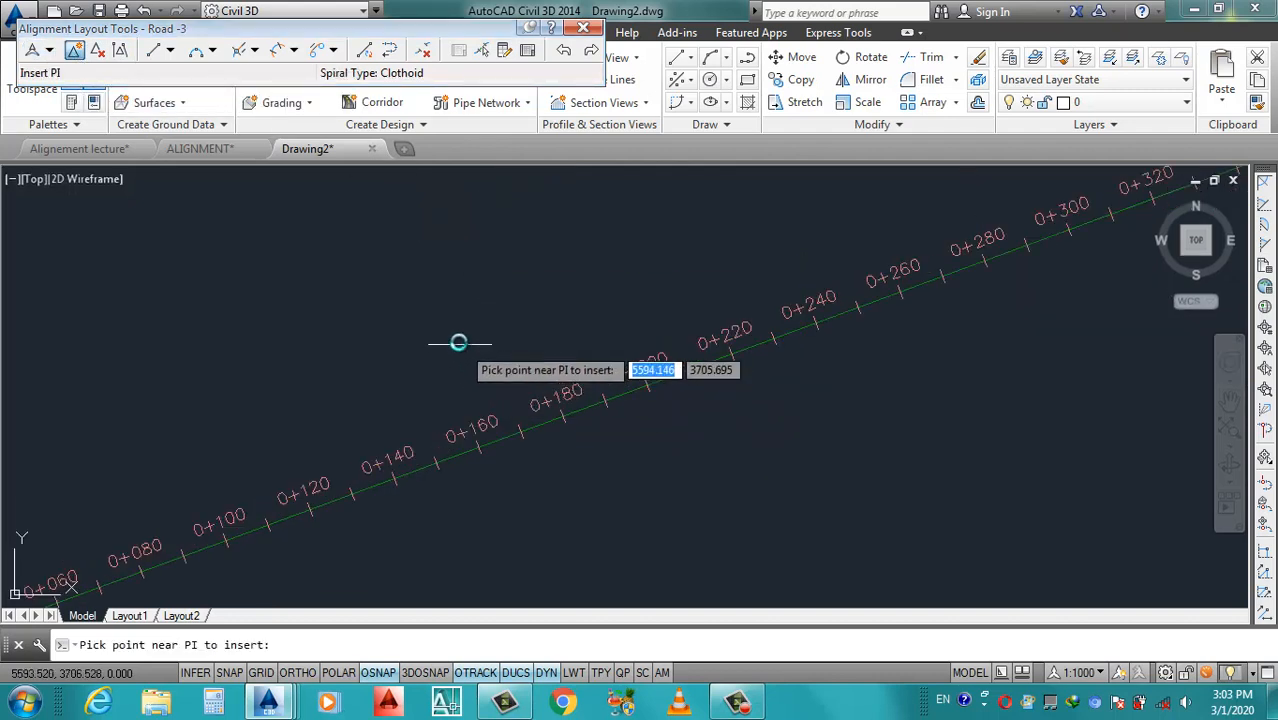
{"action": "left_click", "coordinate": [457, 311]}
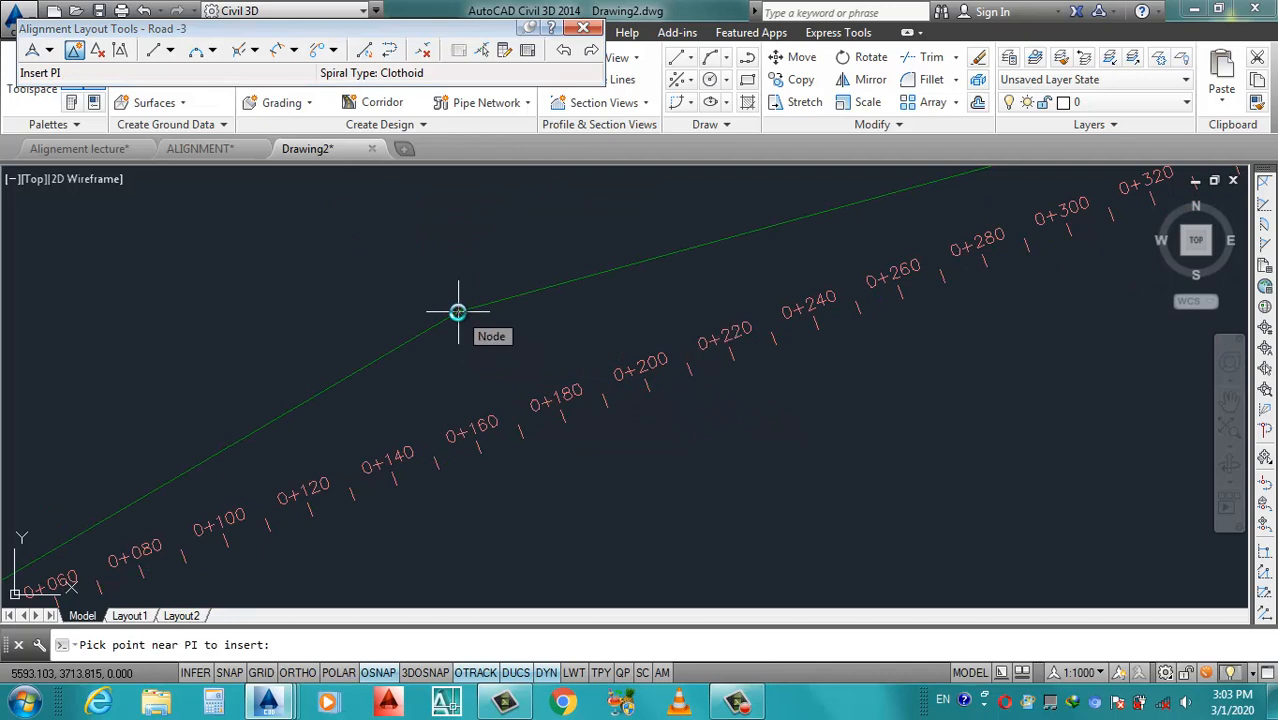
{"action": "key", "text": "Escape"}
{"action": "scroll", "coordinate": [540, 357], "scroll_direction": "down", "scroll_amount": 4}
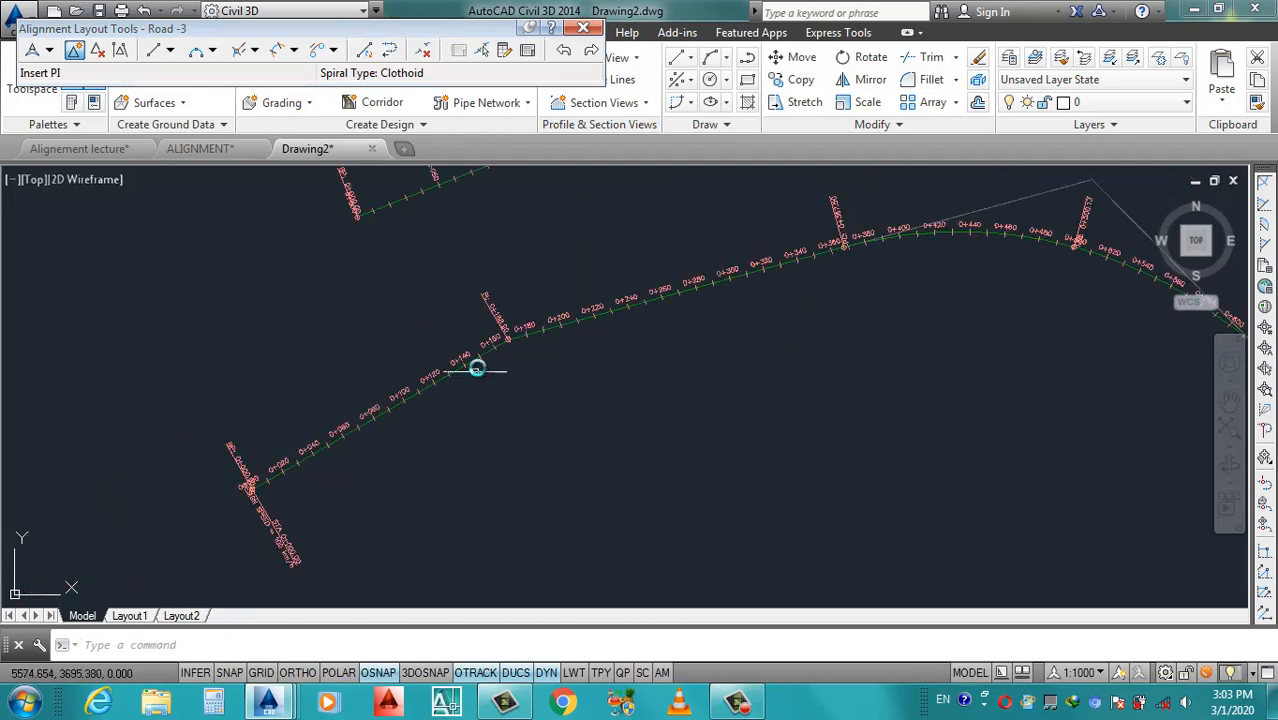
{"action": "scroll", "coordinate": [507, 335], "scroll_direction": "down", "scroll_amount": 2}
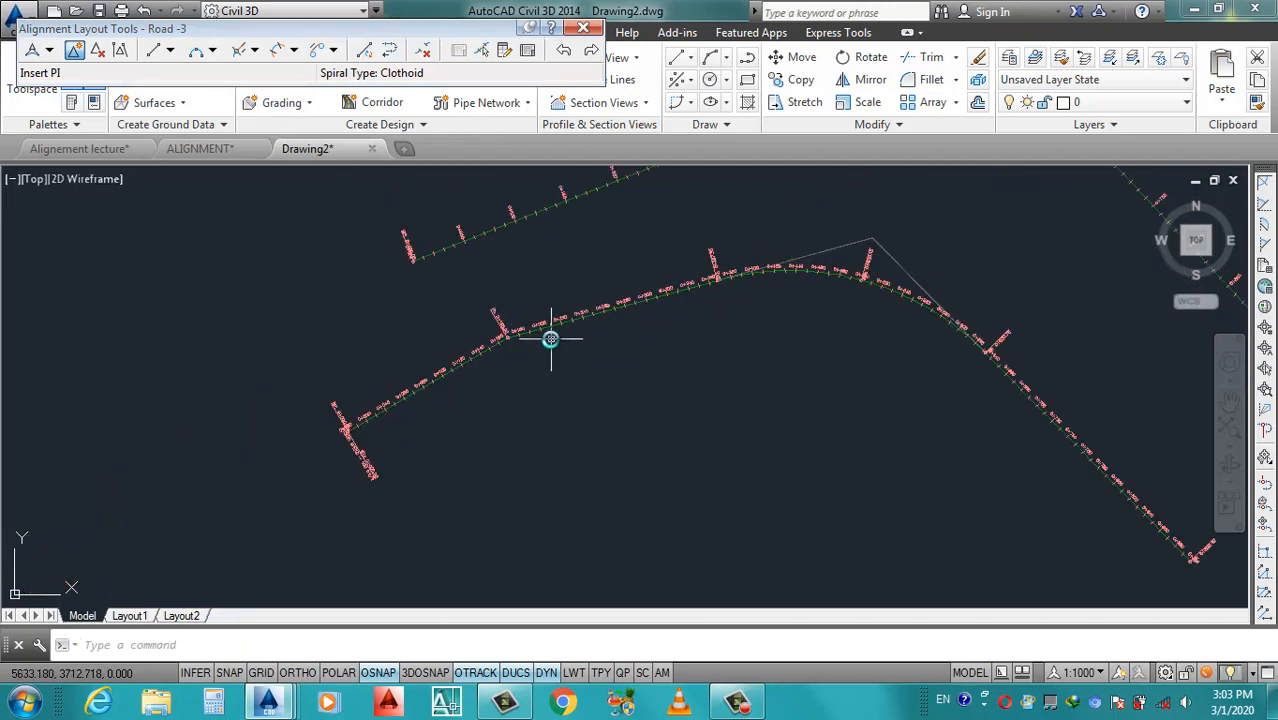
{"action": "scroll", "coordinate": [463, 353], "scroll_direction": "up", "scroll_amount": 3}
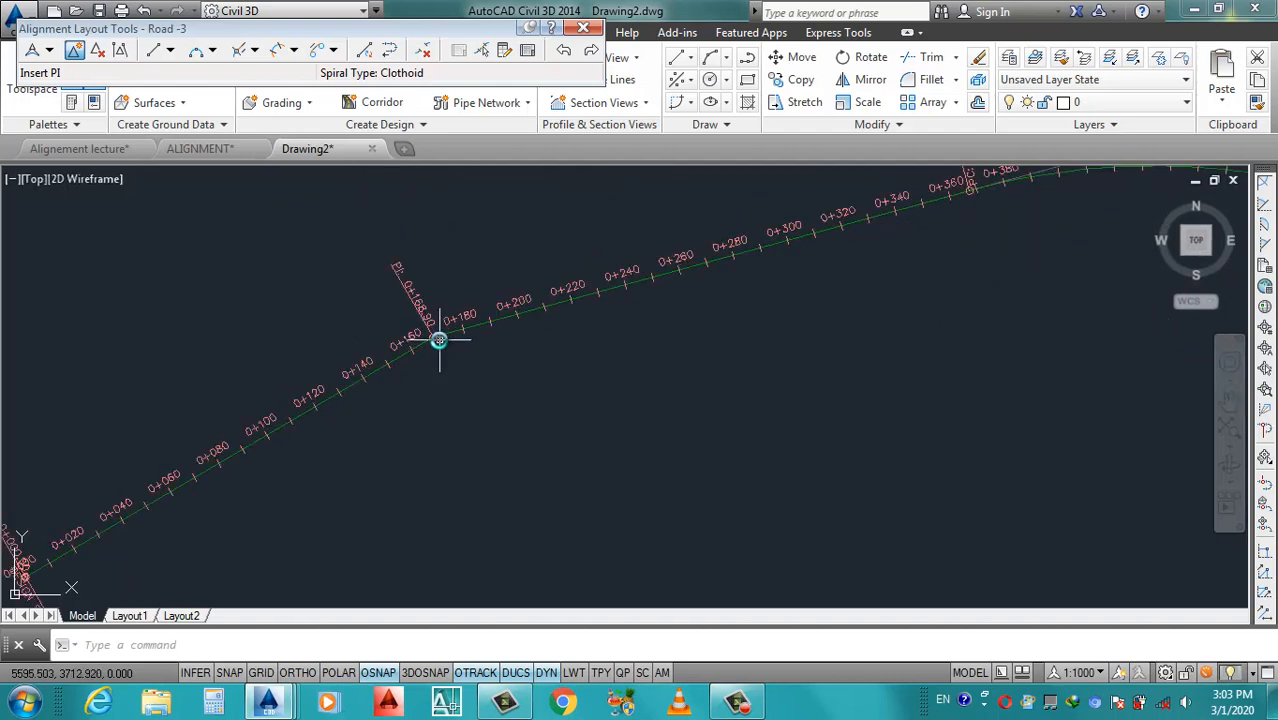
{"action": "scroll", "coordinate": [438, 343], "scroll_direction": "up", "scroll_amount": 2}
{"action": "scroll", "coordinate": [460, 350], "scroll_direction": "down", "scroll_amount": 3}
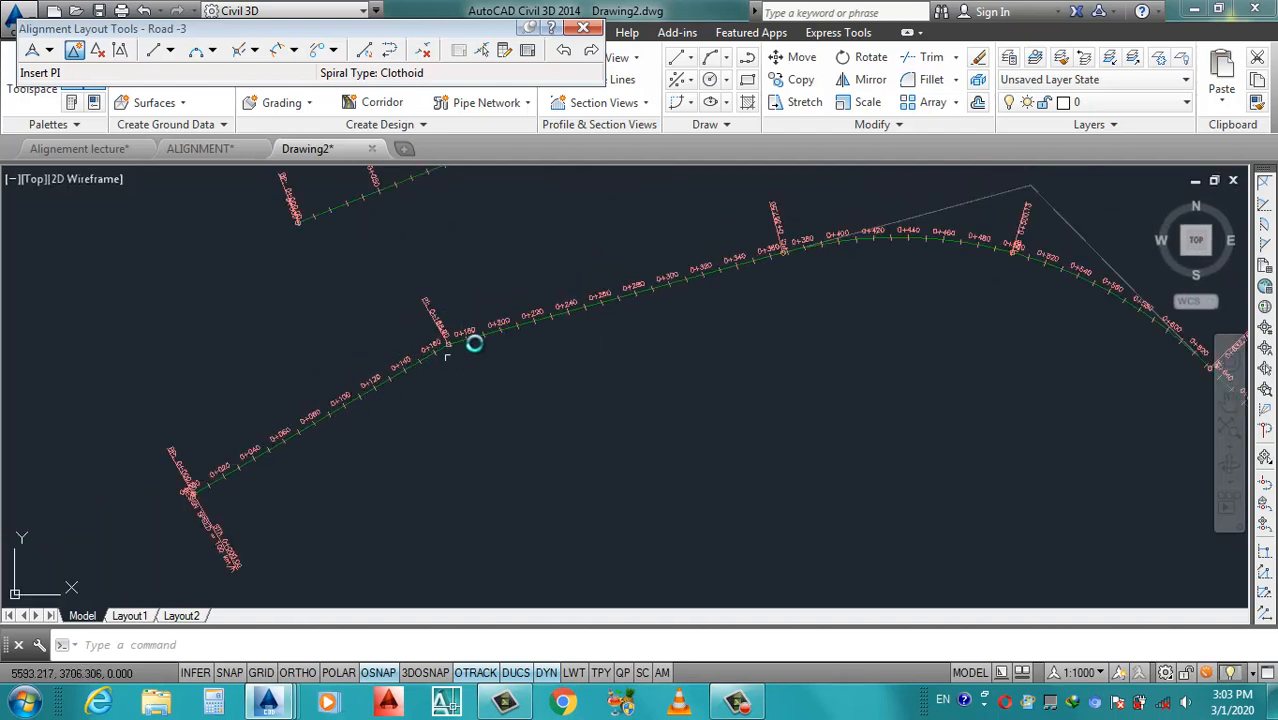
{"action": "scroll", "coordinate": [432, 355], "scroll_direction": "down", "scroll_amount": 3}
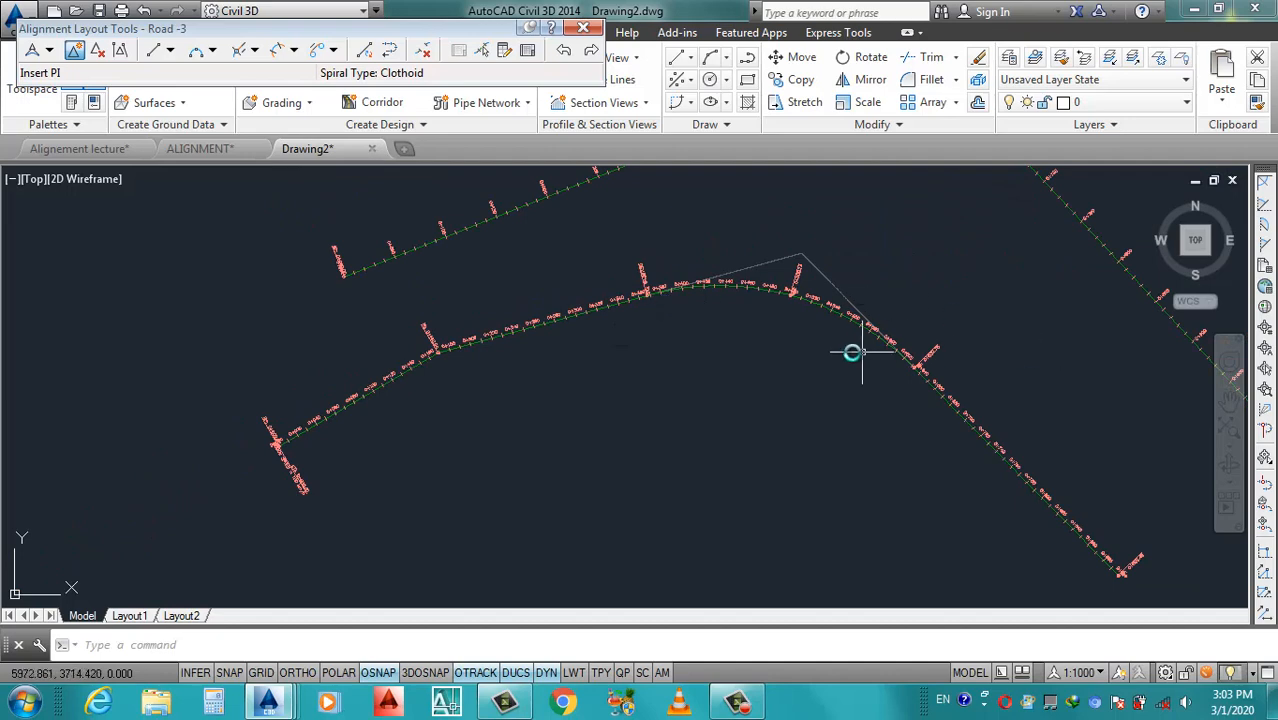
Insert another PI on the outer side of Road -3's last tangent, between the curve and the end point.
{"action": "scroll", "coordinate": [840, 398], "scroll_direction": "up", "scroll_amount": 3}
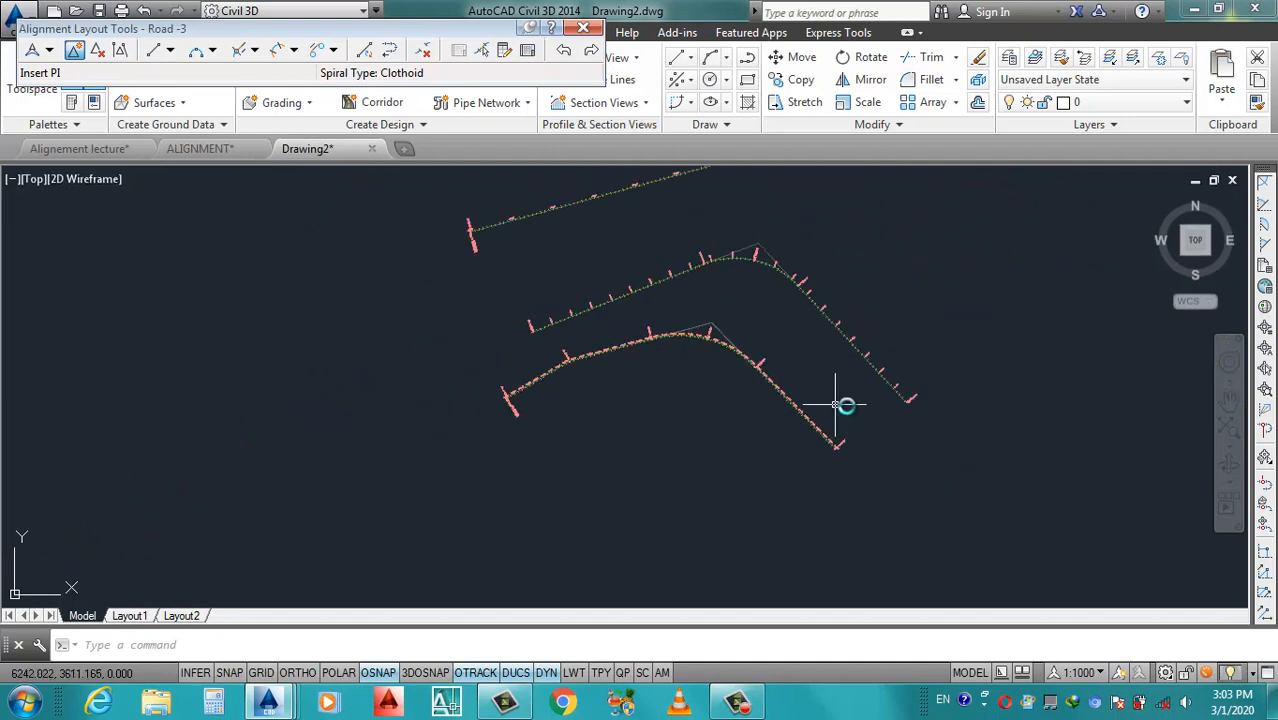
{"action": "left_click", "coordinate": [75, 52]}
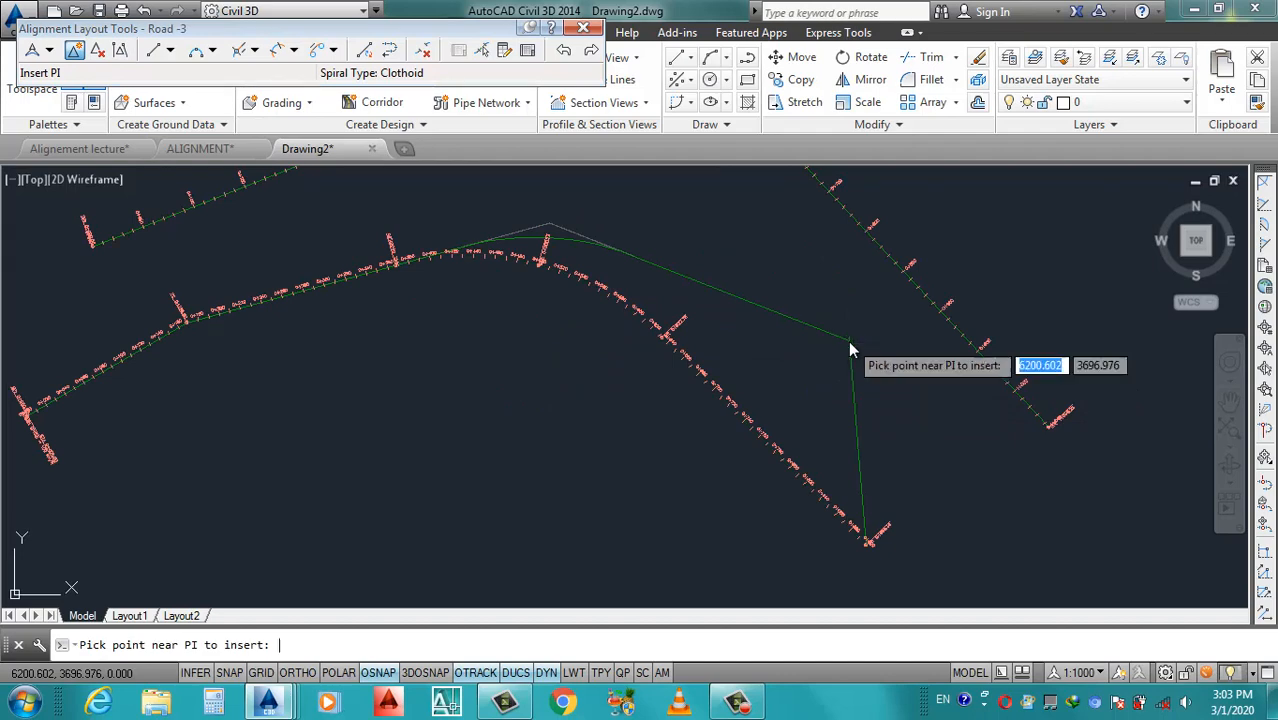
{"action": "left_click", "coordinate": [849, 345]}
{"action": "key", "text": "Escape"}
{"action": "scroll", "coordinate": [855, 340], "scroll_direction": "up", "scroll_amount": 4}
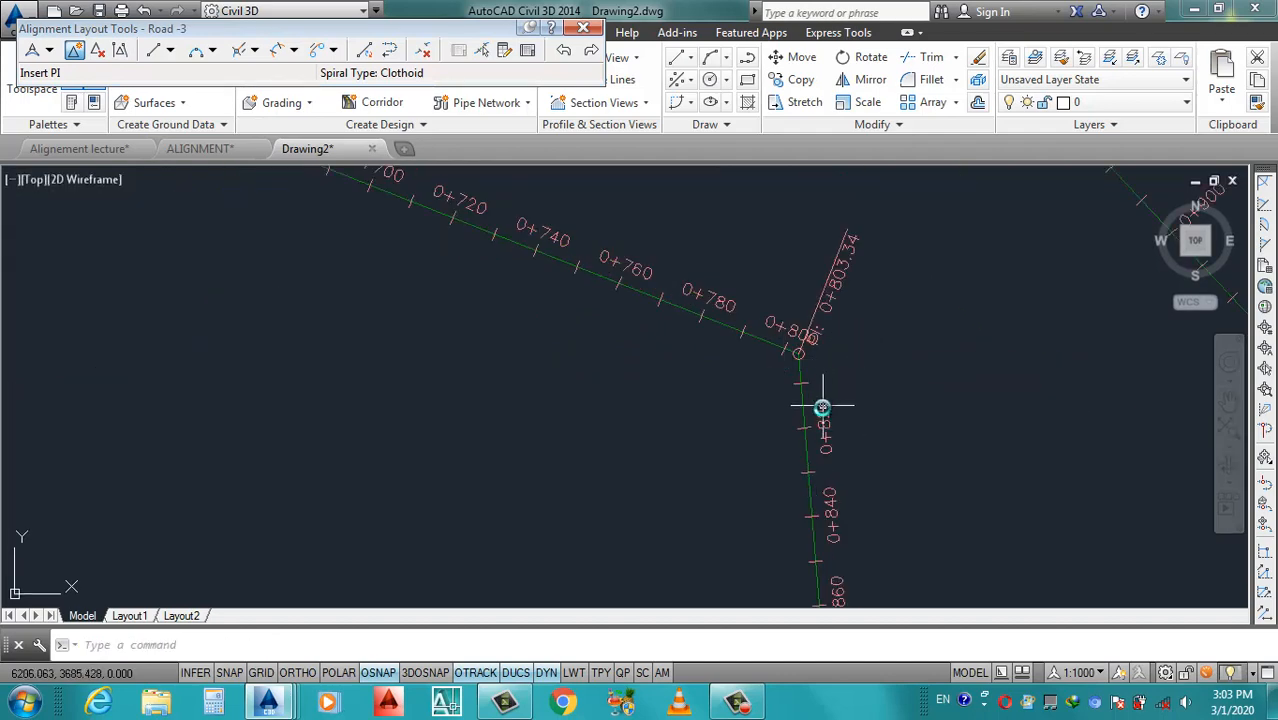
{"action": "scroll", "coordinate": [822, 407], "scroll_direction": "down", "scroll_amount": 5}
{"action": "scroll", "coordinate": [881, 334], "scroll_direction": "down", "scroll_amount": 2}
Stretch the PI on Road -3's first tangent upward and slightly left, making the first segment steeper.
{"action": "scroll", "coordinate": [620, 356], "scroll_direction": "up", "scroll_amount": 3}
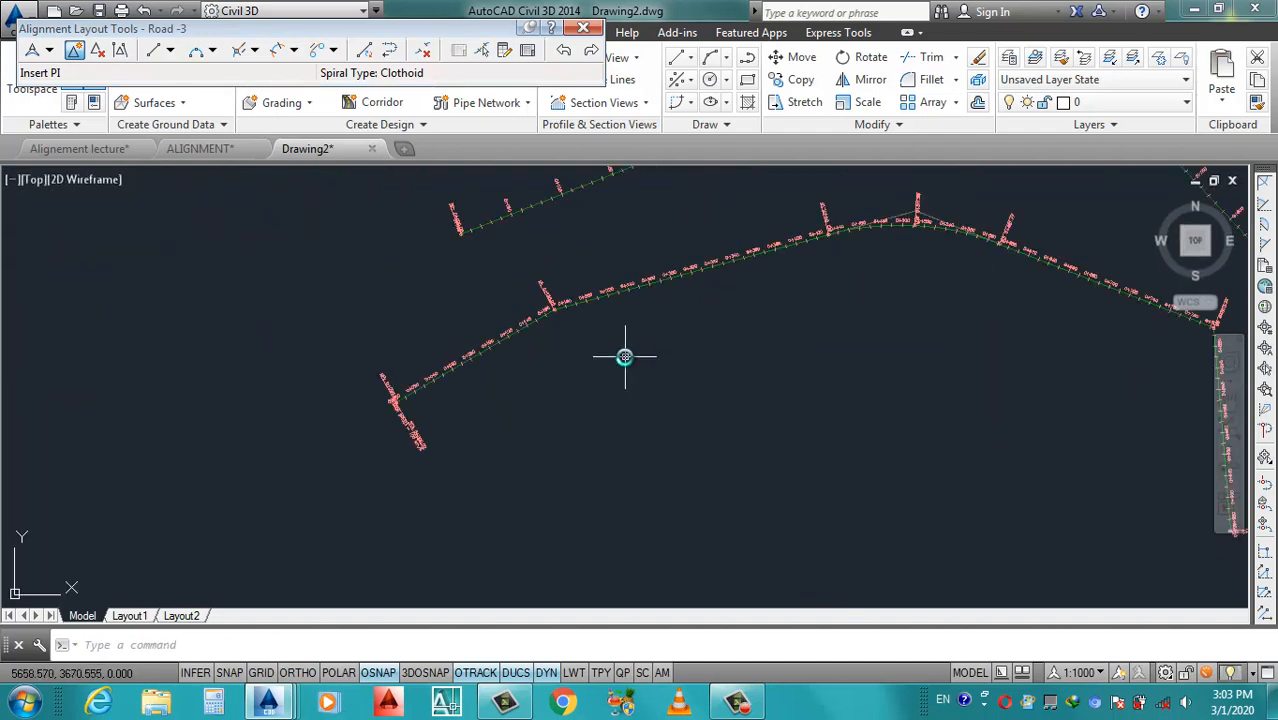
{"action": "scroll", "coordinate": [565, 295], "scroll_direction": "up", "scroll_amount": 3}
{"action": "scroll", "coordinate": [533, 357], "scroll_direction": "down", "scroll_amount": 2}
{"action": "scroll", "coordinate": [531, 334], "scroll_direction": "up", "scroll_amount": 4}
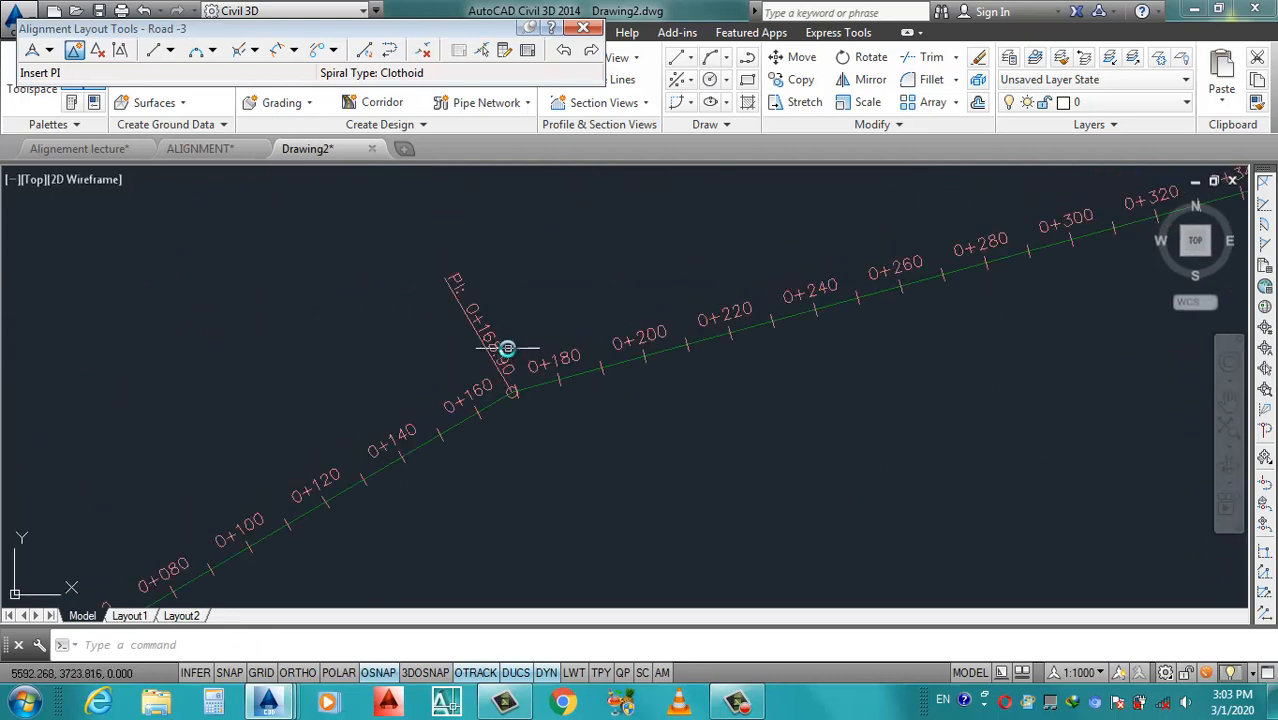
{"action": "scroll", "coordinate": [507, 348], "scroll_direction": "up", "scroll_amount": 5}
{"action": "left_click", "coordinate": [516, 452]}
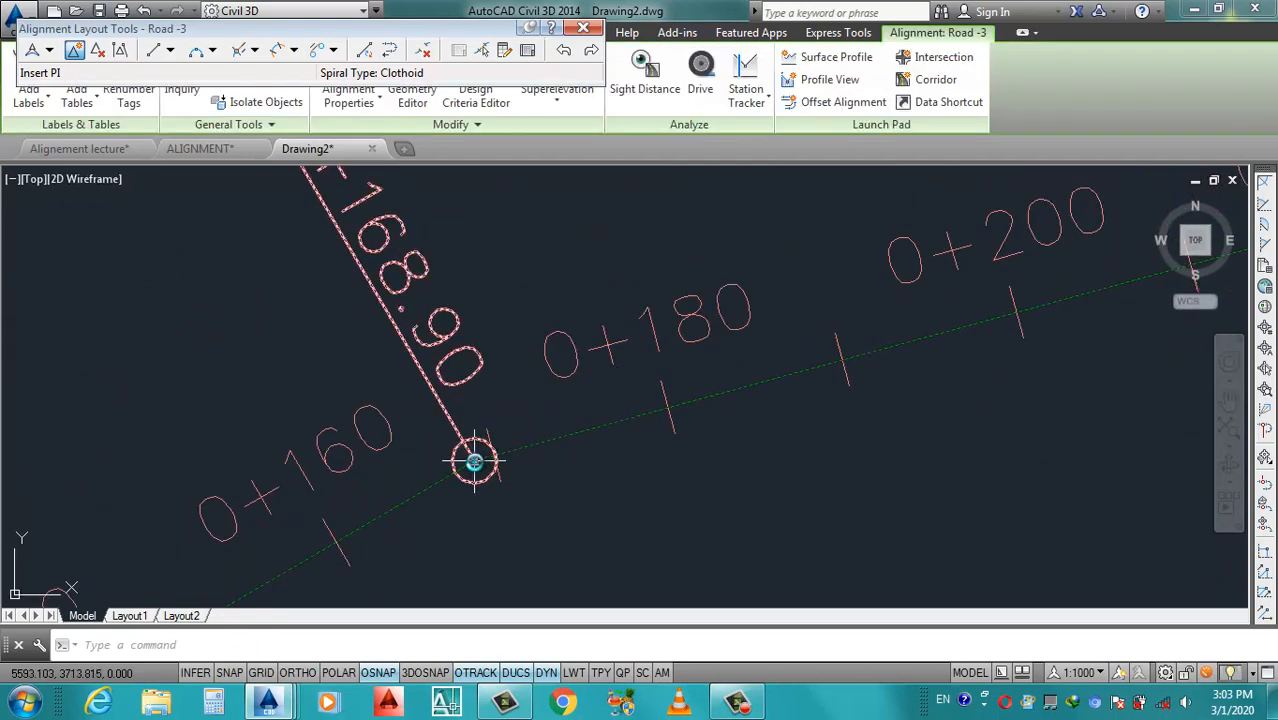
{"action": "scroll", "coordinate": [417, 343], "scroll_direction": "down", "scroll_amount": 5}
{"action": "scroll", "coordinate": [486, 389], "scroll_direction": "down", "scroll_amount": 3}
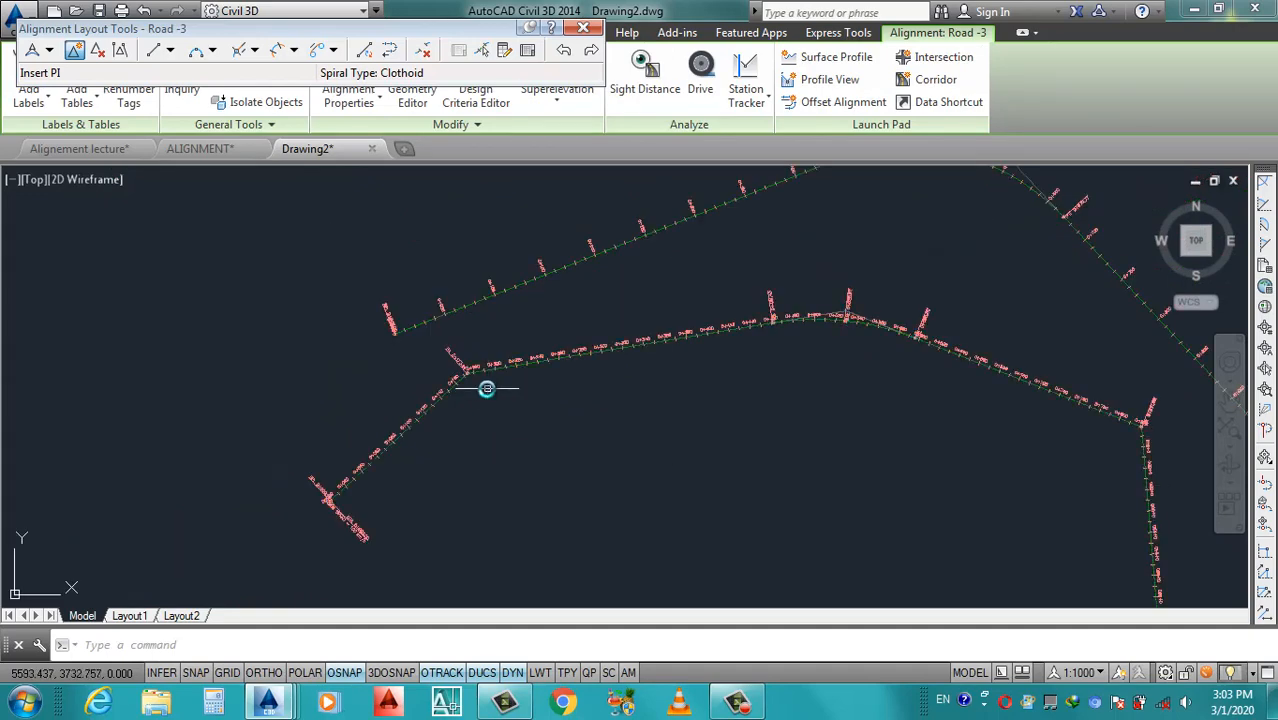
Stretch the start point of Road -3 to the right and downward so its first segment becomes nearly vertical.
{"action": "scroll", "coordinate": [434, 378], "scroll_direction": "up", "scroll_amount": 4}
{"action": "scroll", "coordinate": [512, 357], "scroll_direction": "down", "scroll_amount": 6}
{"action": "scroll", "coordinate": [410, 477], "scroll_direction": "up", "scroll_amount": 2}
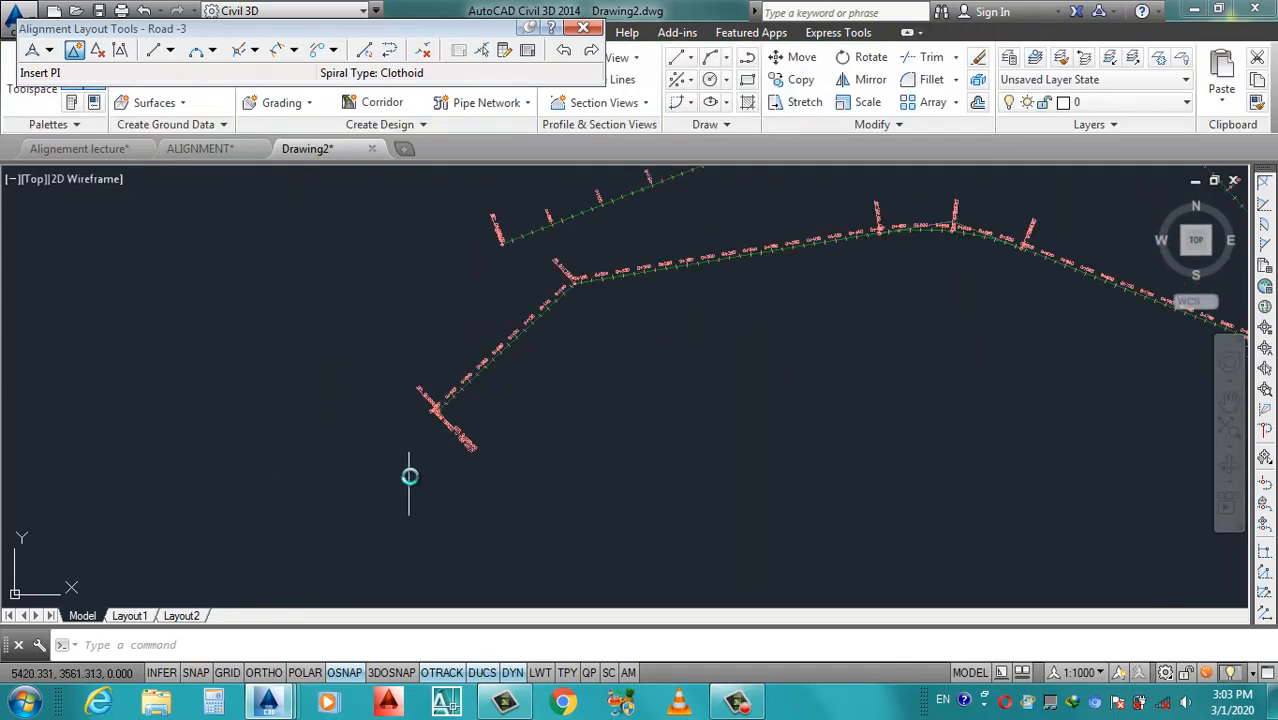
{"action": "scroll", "coordinate": [491, 282], "scroll_direction": "up", "scroll_amount": 3}
{"action": "scroll", "coordinate": [506, 355], "scroll_direction": "up", "scroll_amount": 2}
{"action": "left_click", "coordinate": [495, 333]}
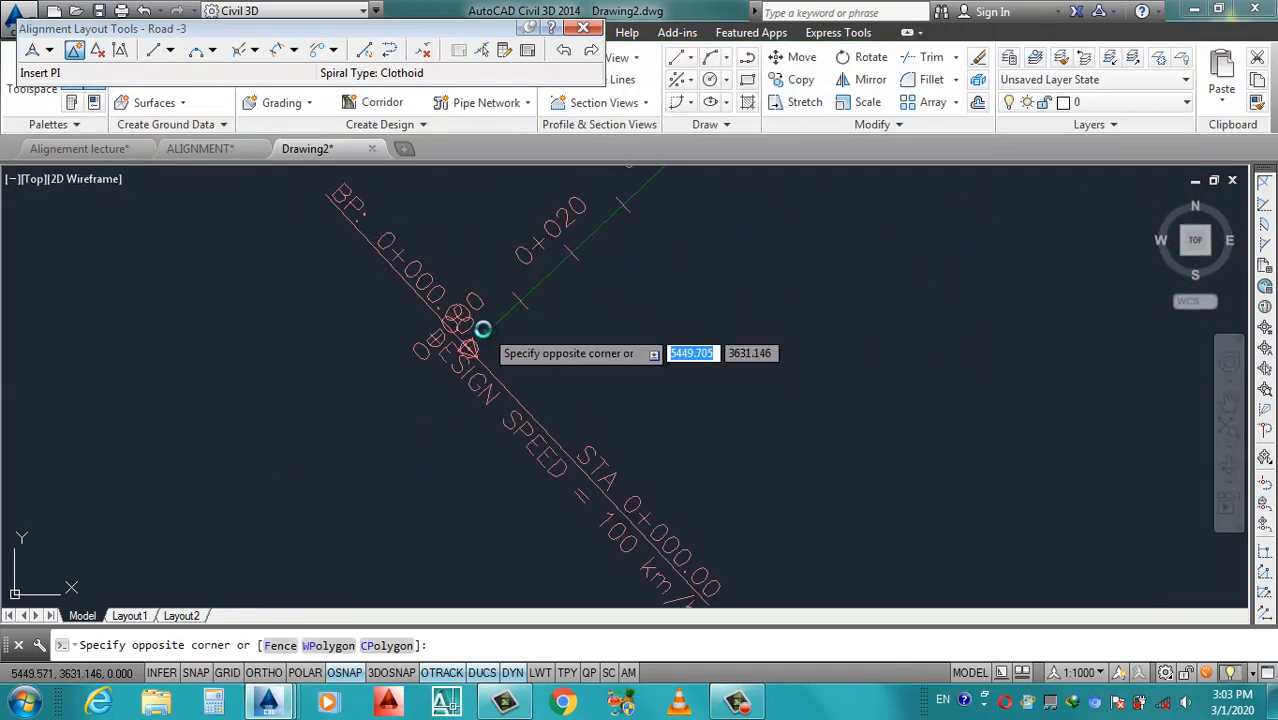
{"action": "left_click", "coordinate": [466, 346]}
{"action": "scroll", "coordinate": [448, 368], "scroll_direction": "up", "scroll_amount": 1}
{"action": "left_click", "coordinate": [454, 360]}
{"action": "scroll", "coordinate": [456, 394], "scroll_direction": "down", "scroll_amount": 6}
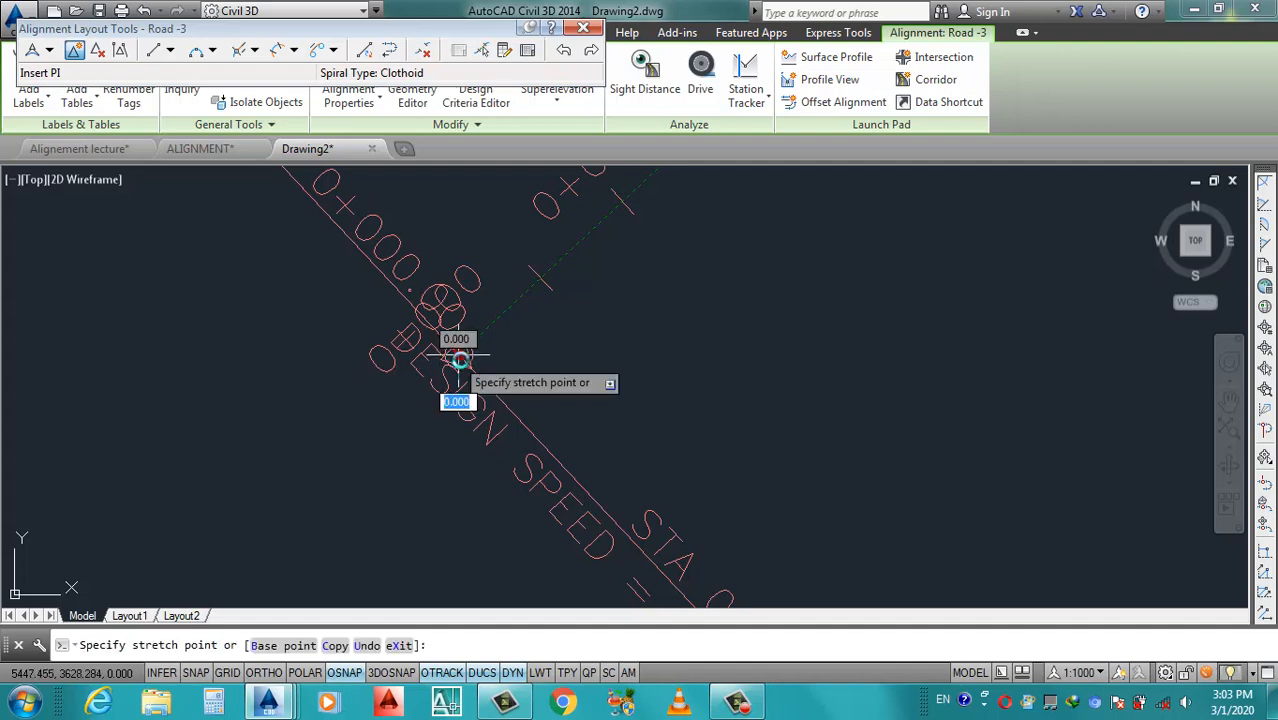
{"action": "left_click", "coordinate": [638, 541]}
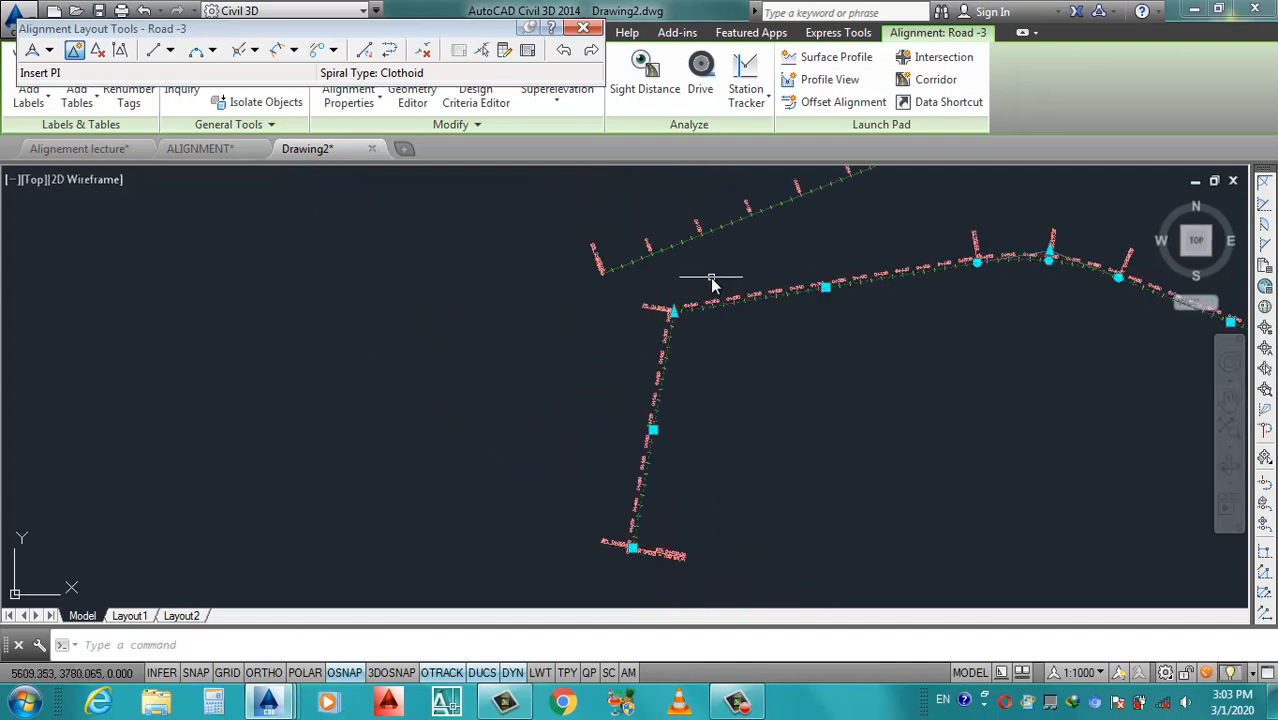
{"action": "key", "text": "Escape"}
Delete the PI between the first two tangents of Road -3, ahead of the curve.
{"action": "scroll", "coordinate": [693, 314], "scroll_direction": "up", "scroll_amount": 2}
{"action": "scroll", "coordinate": [536, 440], "scroll_direction": "up", "scroll_amount": 2}
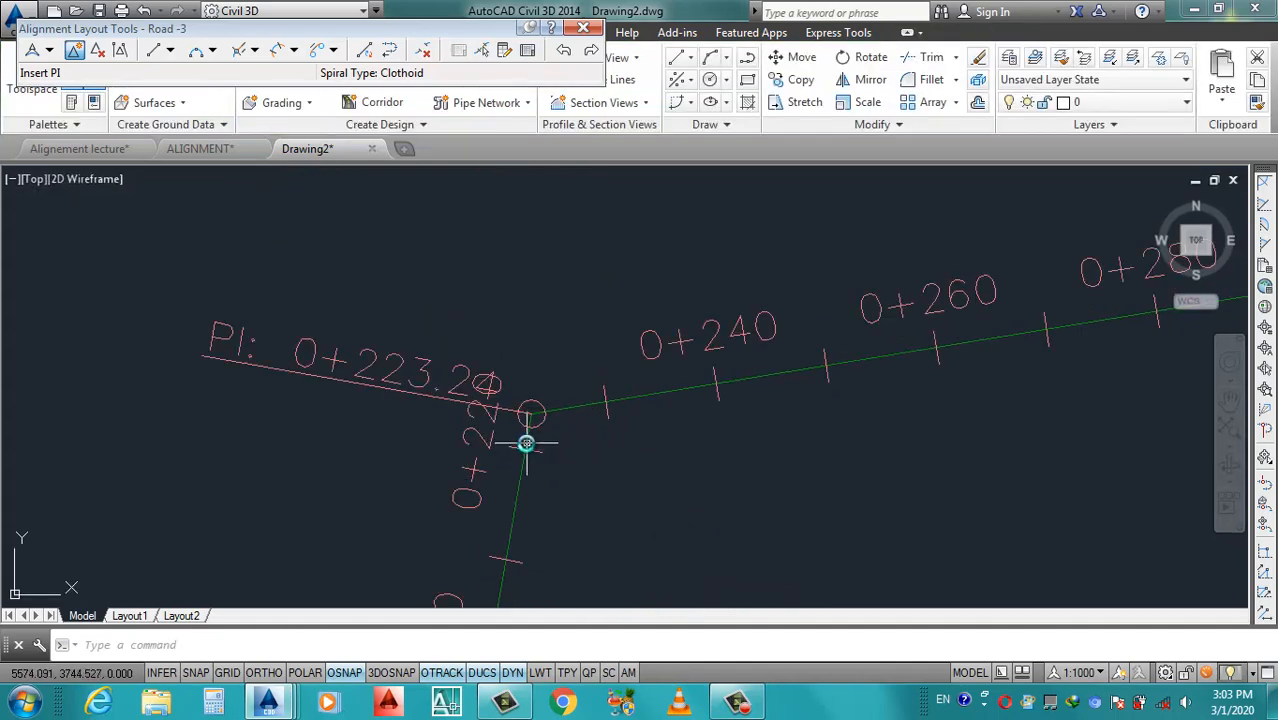
{"action": "left_click", "coordinate": [526, 443]}
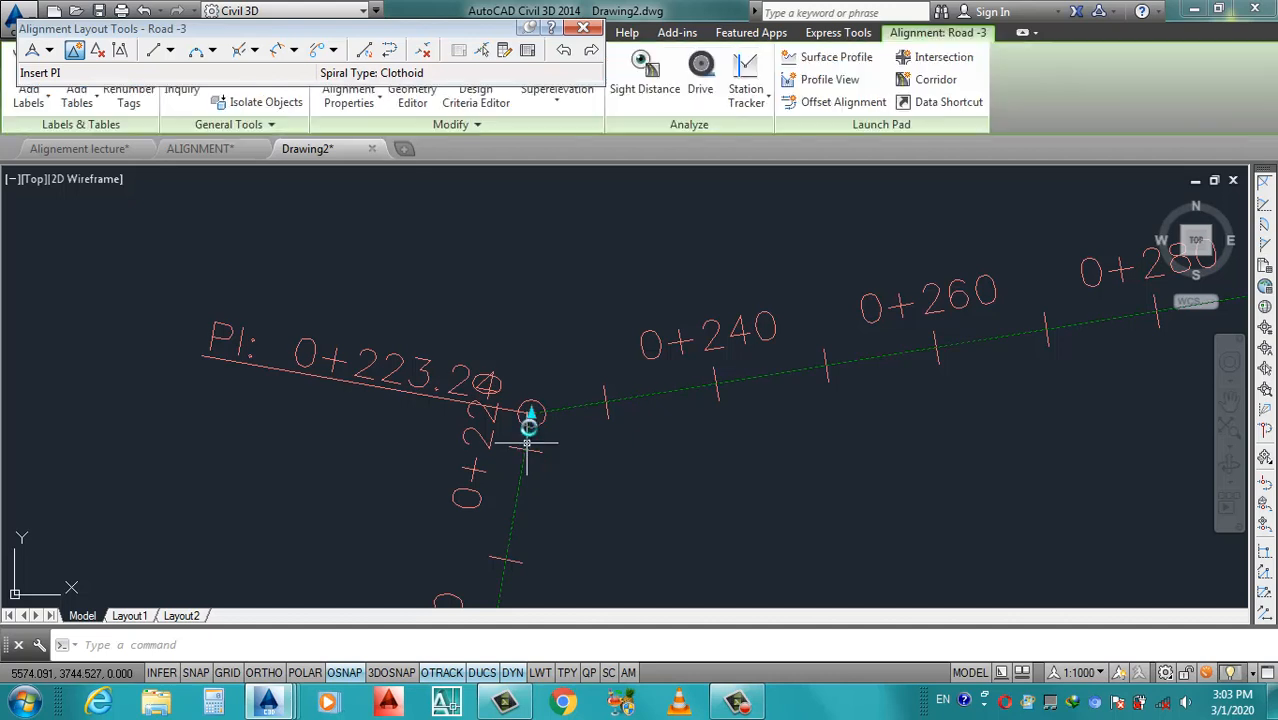
{"action": "left_click", "coordinate": [100, 58]}
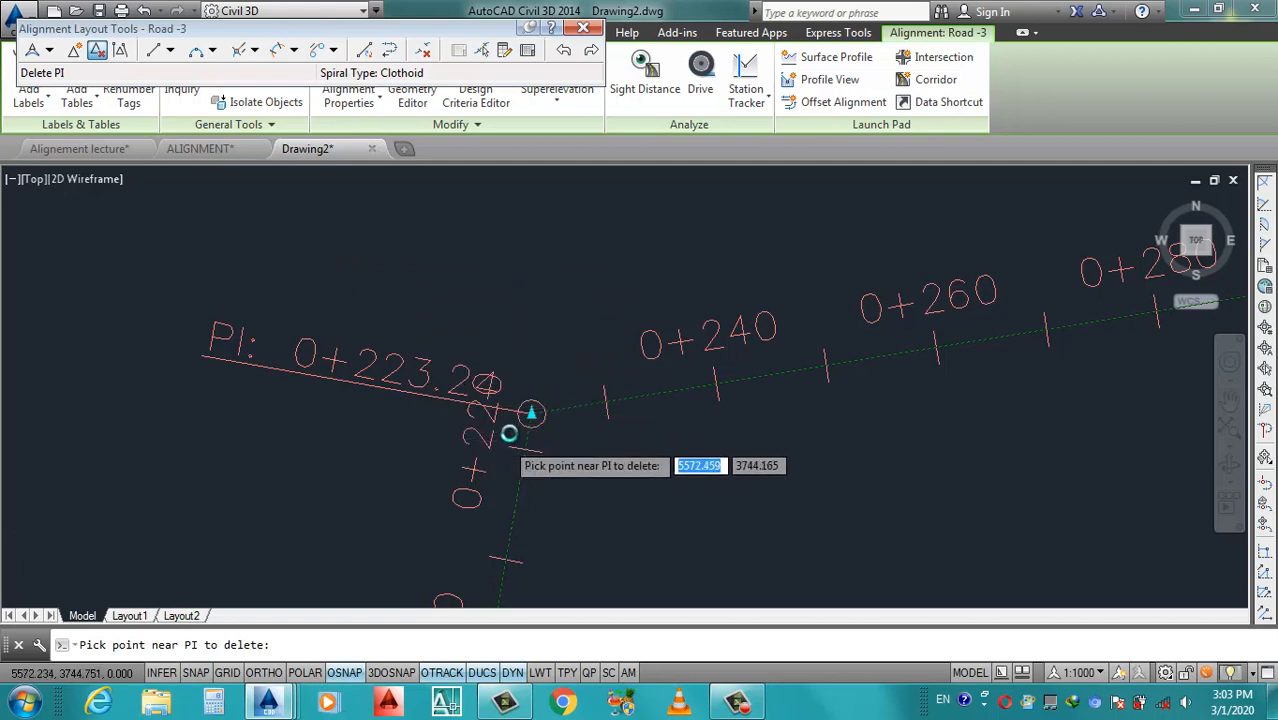
{"action": "scroll", "coordinate": [508, 436], "scroll_direction": "up", "scroll_amount": 3}
{"action": "scroll", "coordinate": [591, 330], "scroll_direction": "up", "scroll_amount": 5}
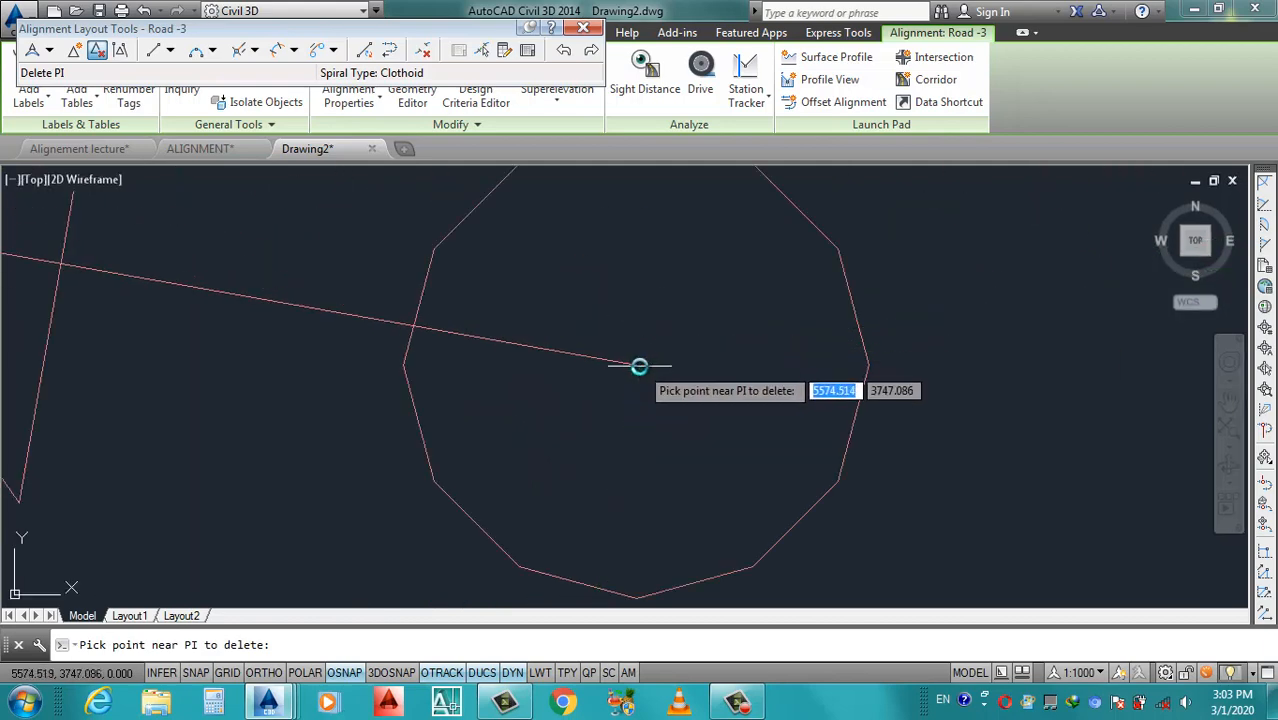
{"action": "left_click", "coordinate": [640, 365]}
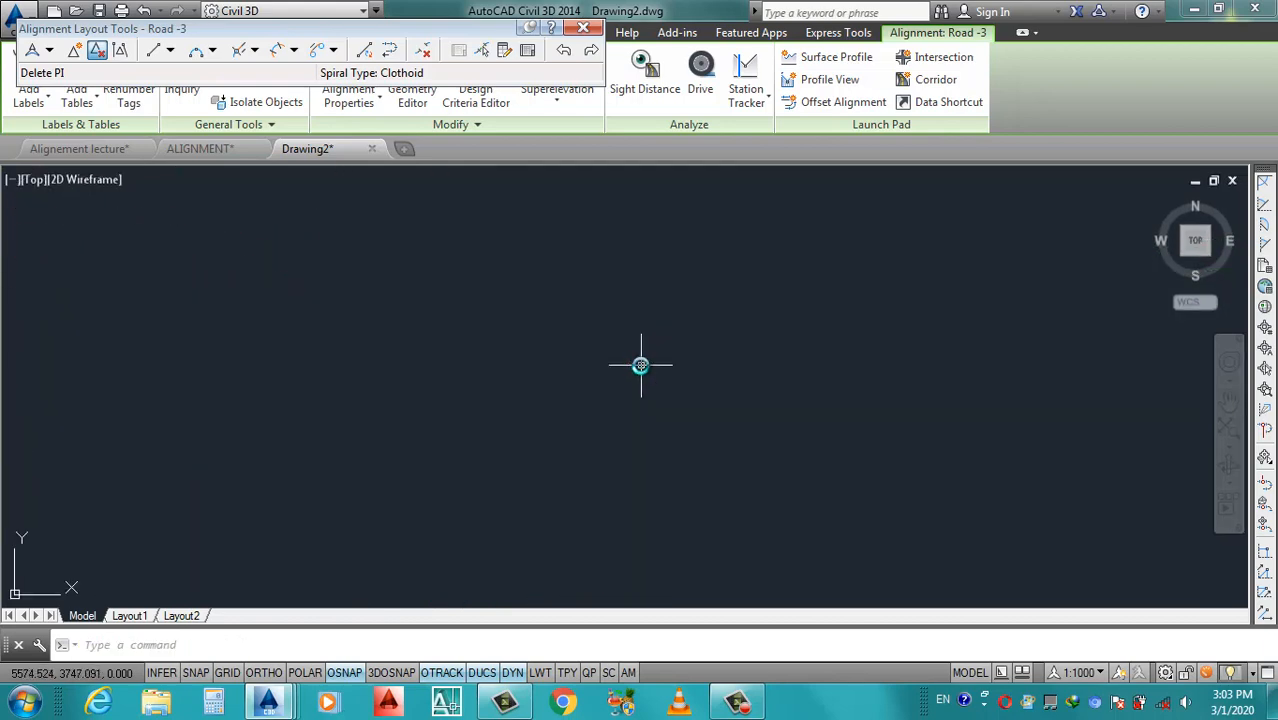
{"action": "scroll", "coordinate": [538, 361], "scroll_direction": "down", "scroll_amount": 8}
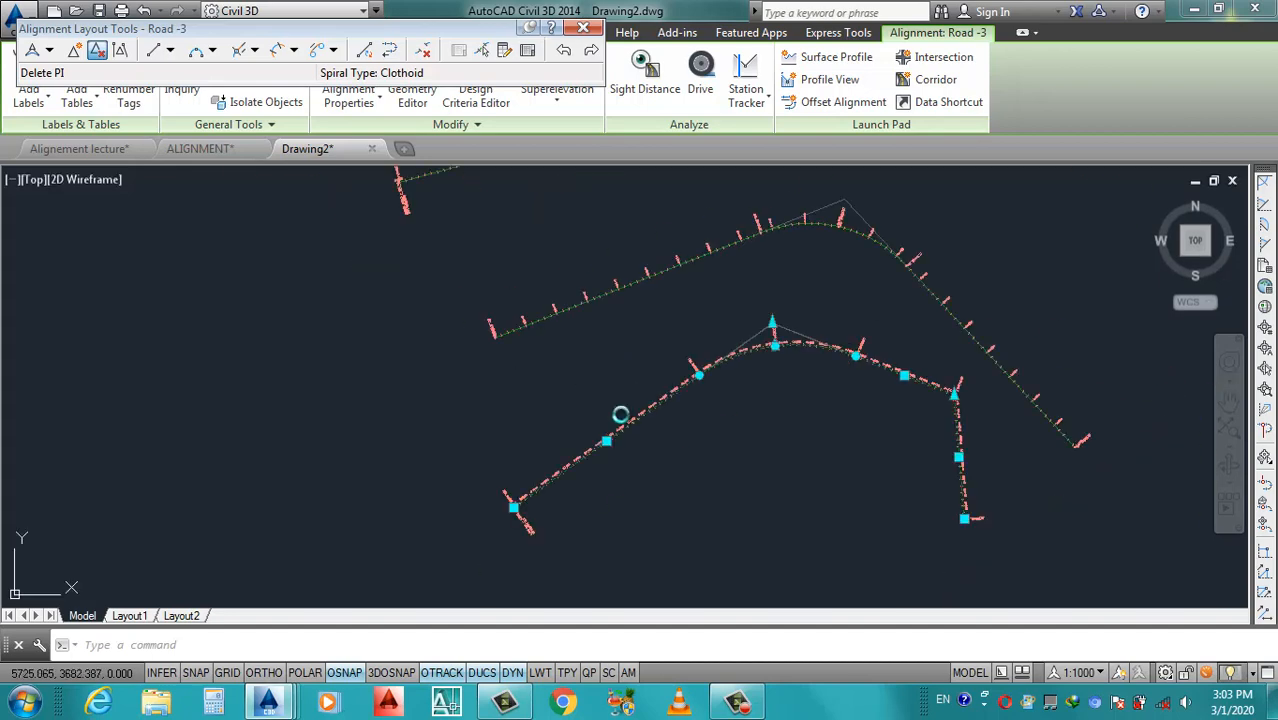
Stretch the remaining corner PI after Road -3's curve slightly outward, making the last segment vertical.
{"action": "scroll", "coordinate": [995, 401], "scroll_direction": "up", "scroll_amount": 3}
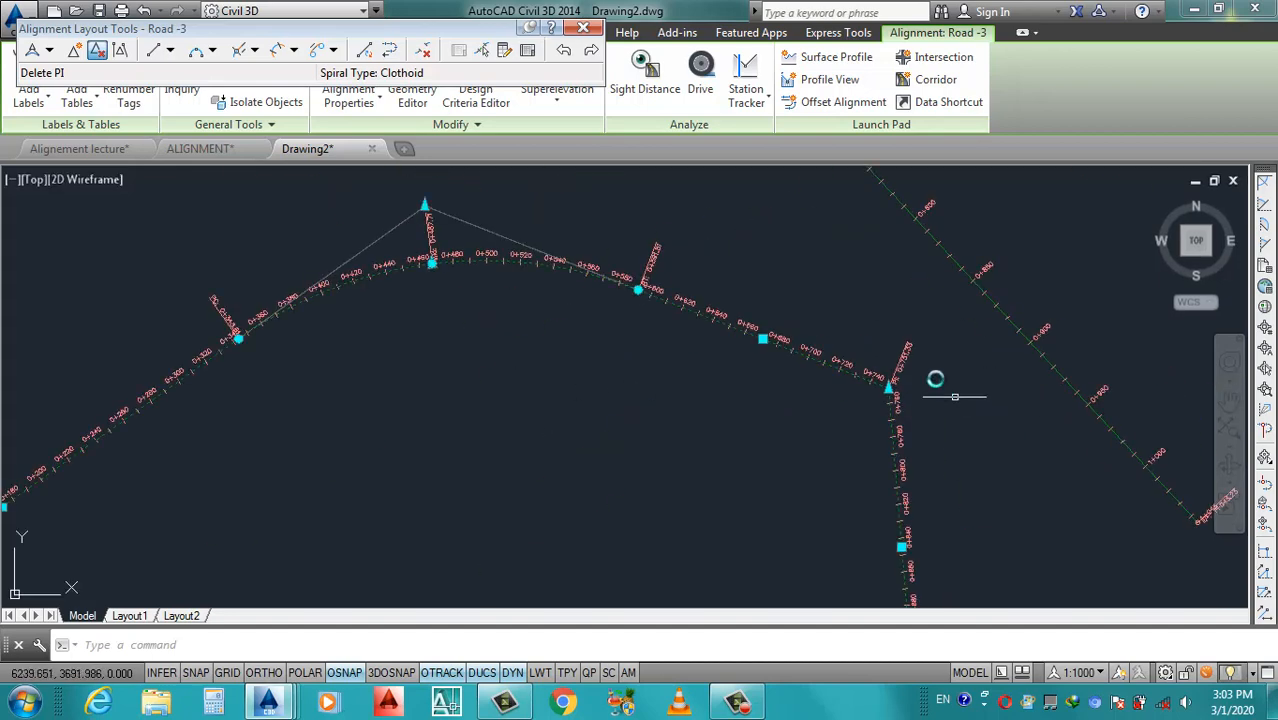
{"action": "scroll", "coordinate": [899, 351], "scroll_direction": "down", "scroll_amount": 3}
{"action": "scroll", "coordinate": [899, 345], "scroll_direction": "up", "scroll_amount": 6}
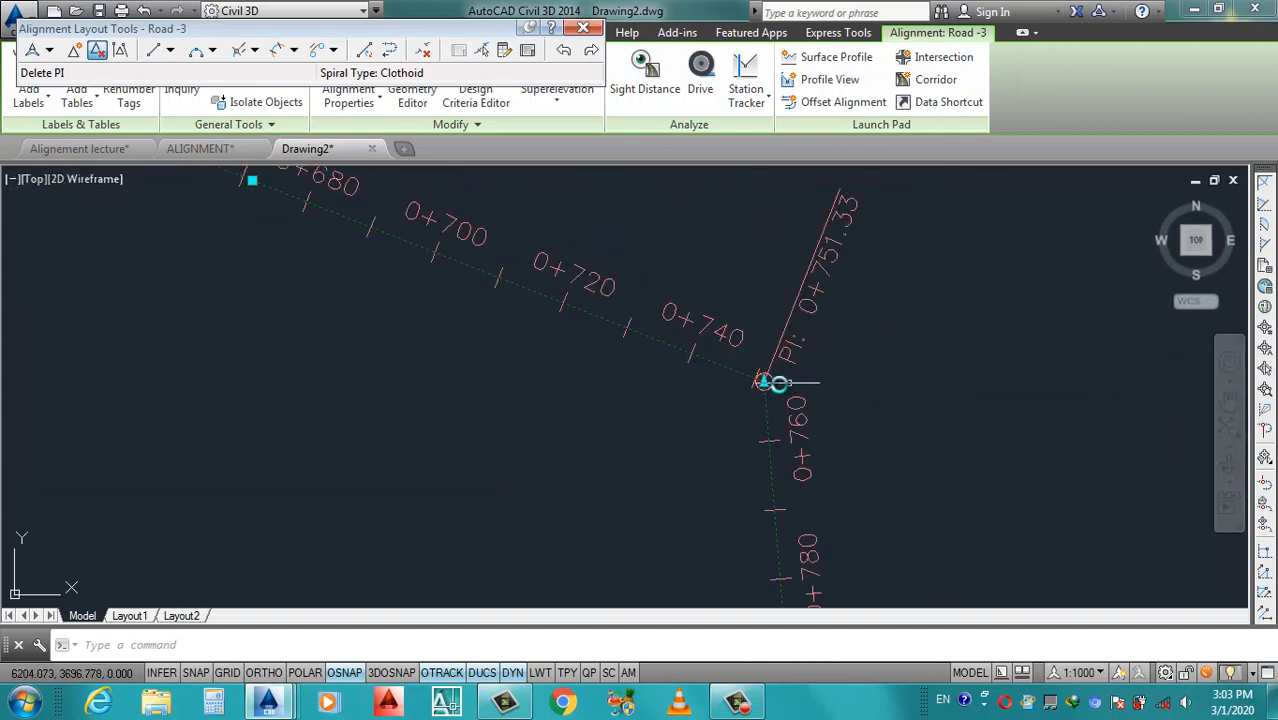
{"action": "left_click", "coordinate": [765, 385]}
{"action": "left_click", "coordinate": [875, 367]}
{"action": "key", "text": "Escape"}
{"action": "scroll", "coordinate": [864, 363], "scroll_direction": "down", "scroll_amount": 7}
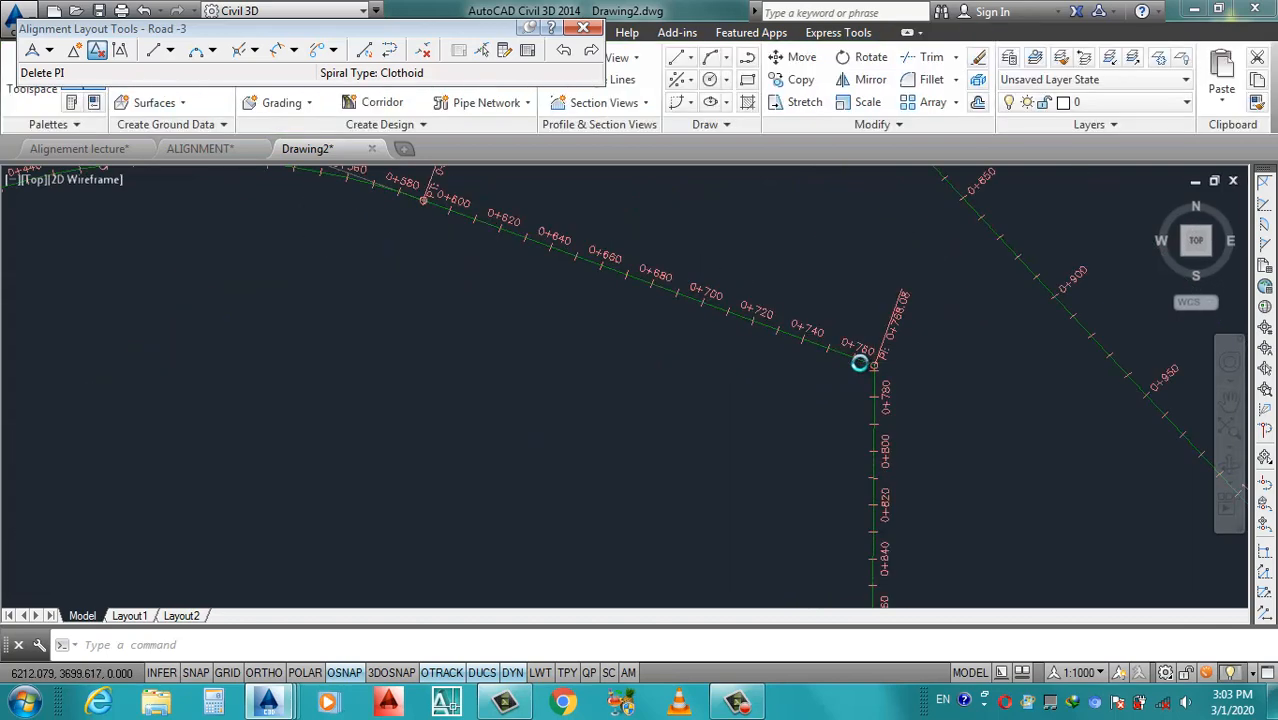
{"action": "scroll", "coordinate": [745, 351], "scroll_direction": "down", "scroll_amount": 3}
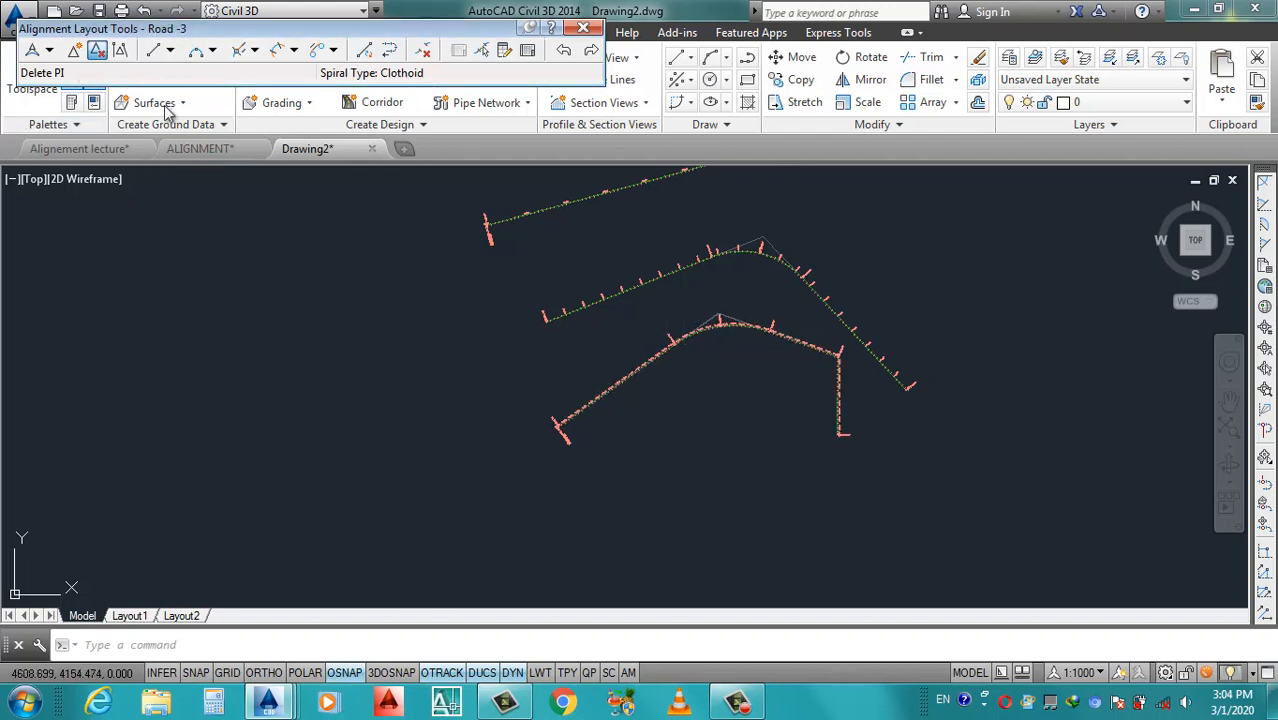
Add a free curve fillet between the last two tangents of Road -3, with a solution angle greater than 180° and the default 500 m radius.
{"action": "left_click", "coordinate": [100, 50]}
{"action": "scroll", "coordinate": [859, 368], "scroll_direction": "up", "scroll_amount": 5}
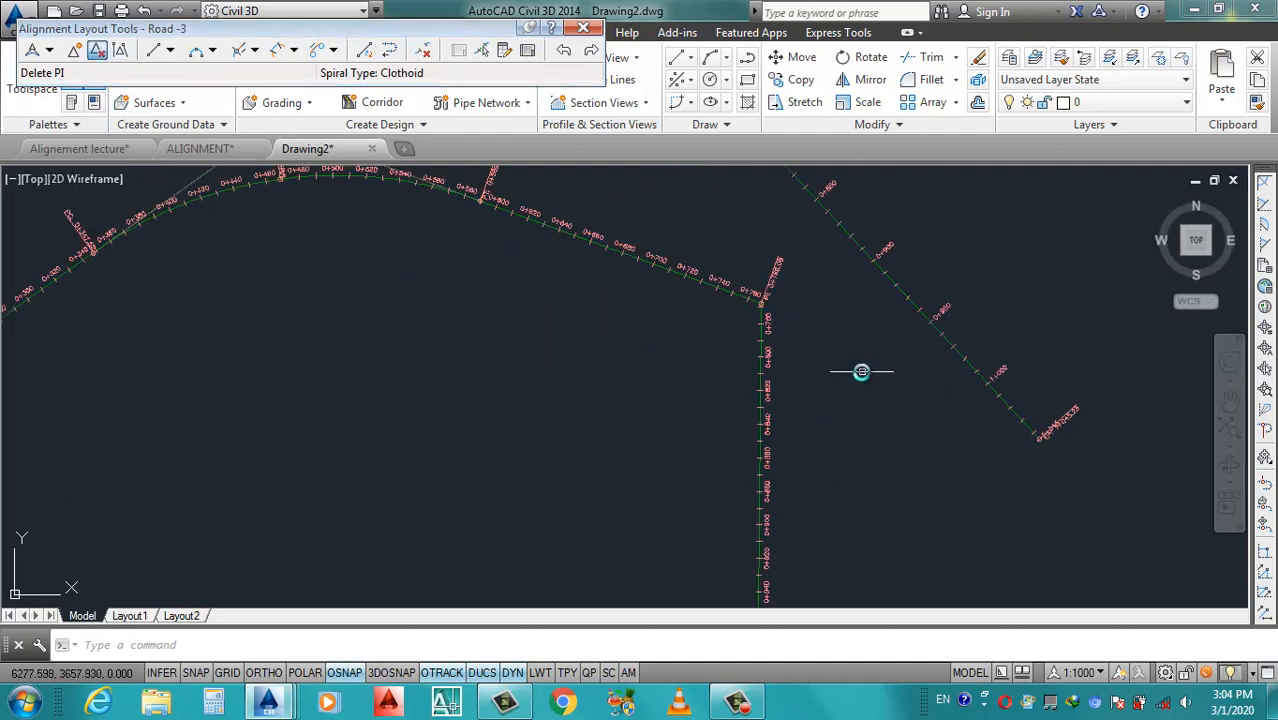
{"action": "scroll", "coordinate": [703, 270], "scroll_direction": "up", "scroll_amount": 2}
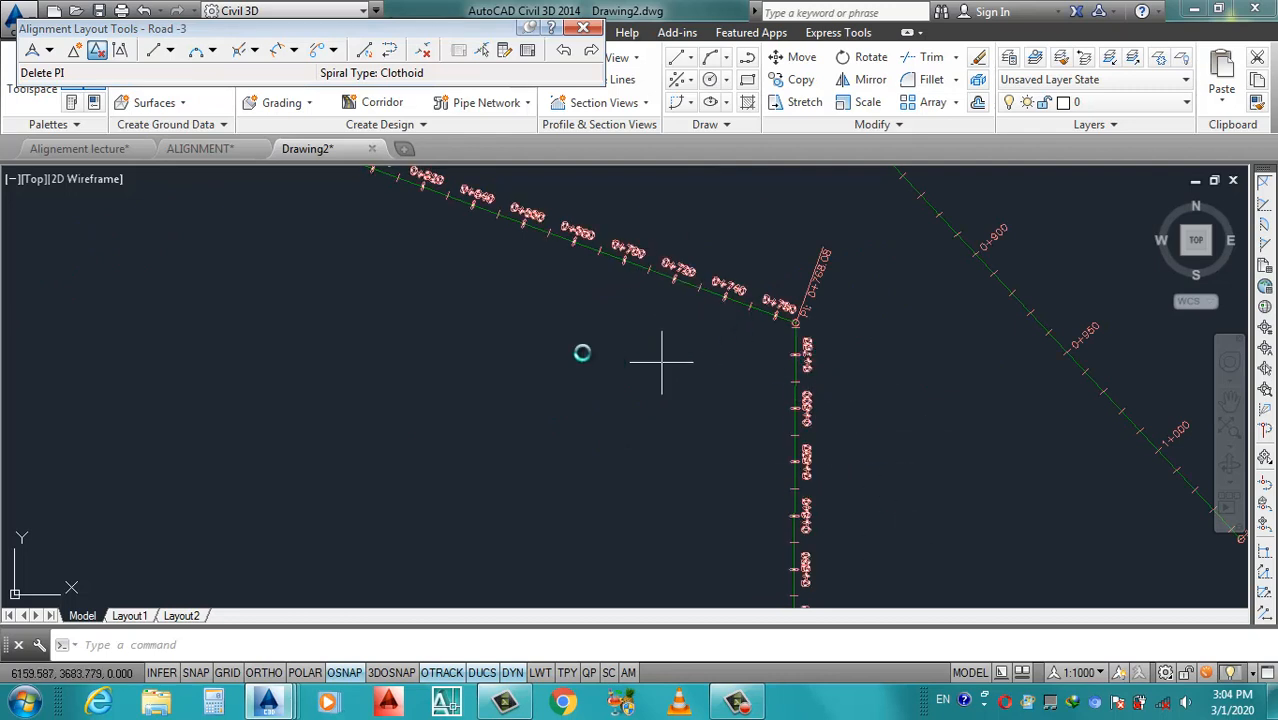
{"action": "left_click", "coordinate": [212, 52]}
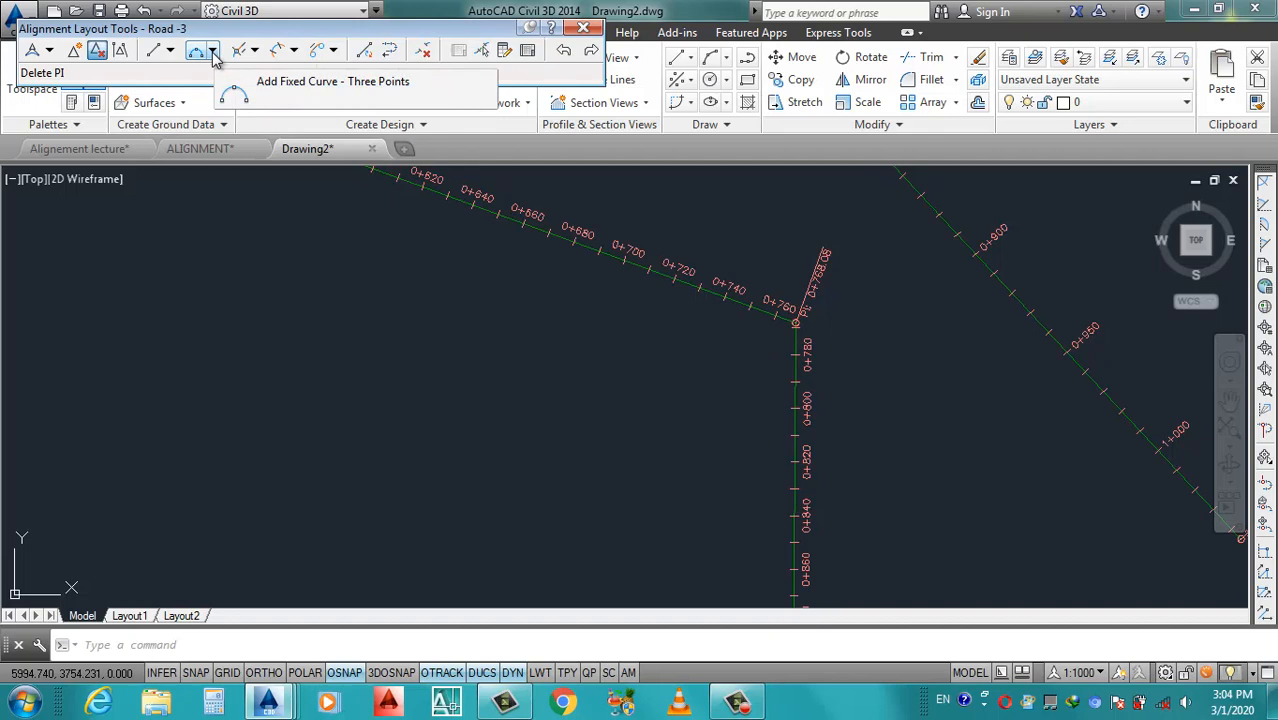
{"action": "left_click", "coordinate": [212, 52]}
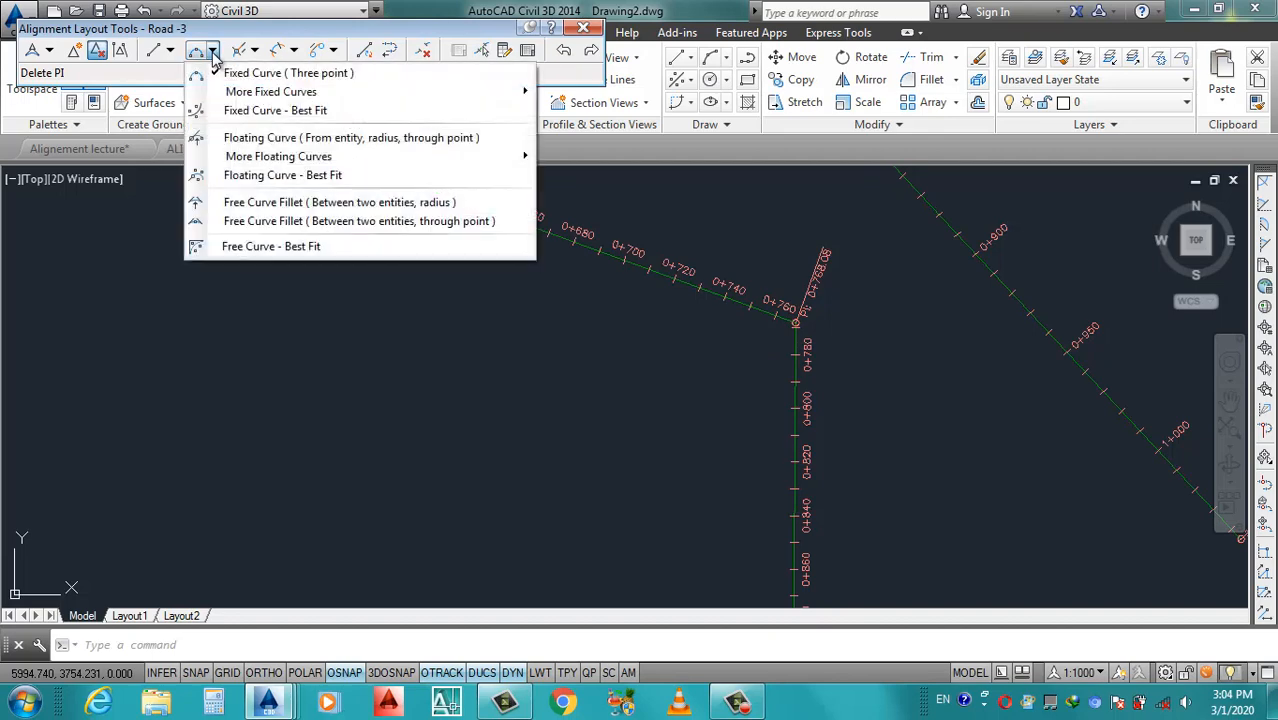
{"action": "left_click", "coordinate": [240, 206]}
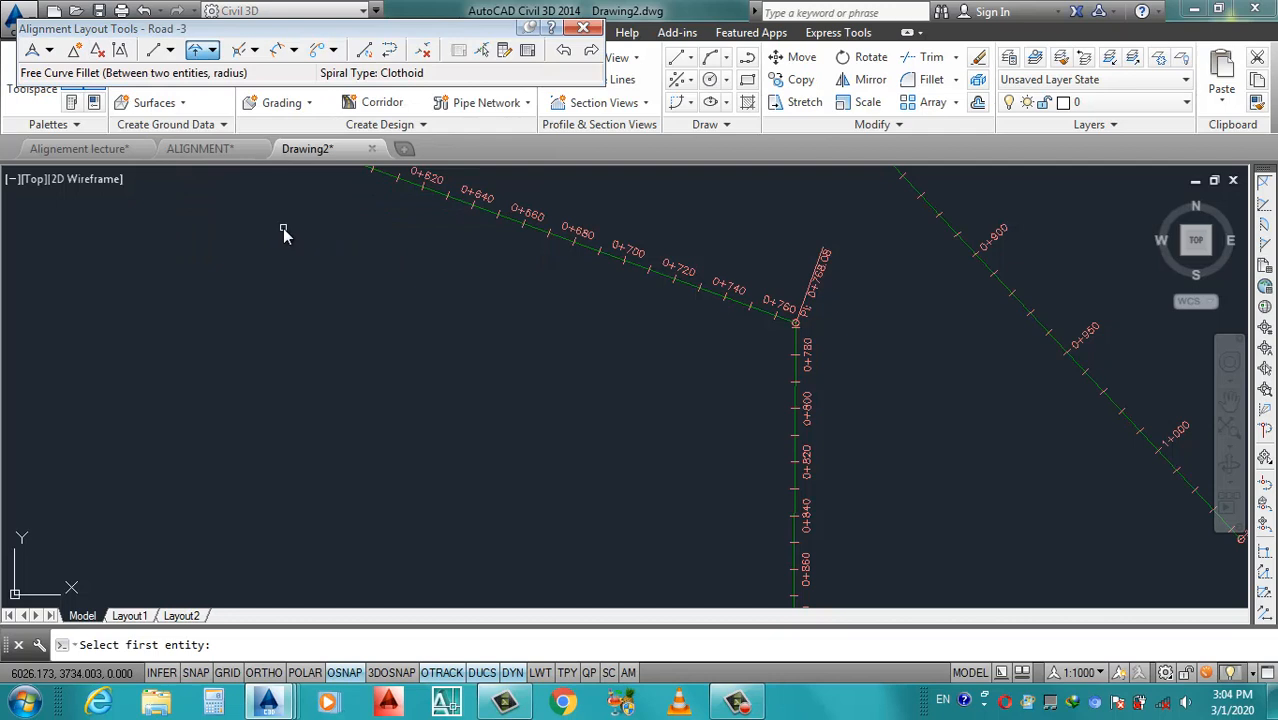
{"action": "scroll", "coordinate": [788, 335], "scroll_direction": "up", "scroll_amount": 4}
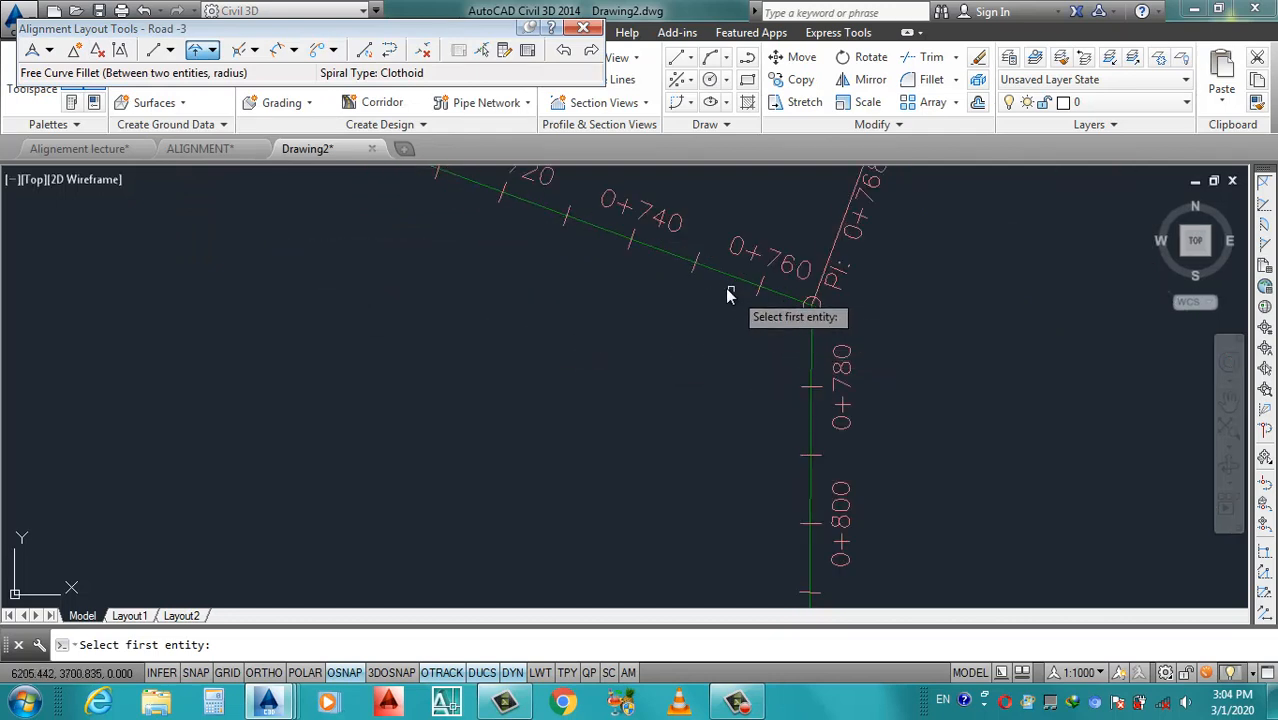
{"action": "left_click", "coordinate": [663, 254]}
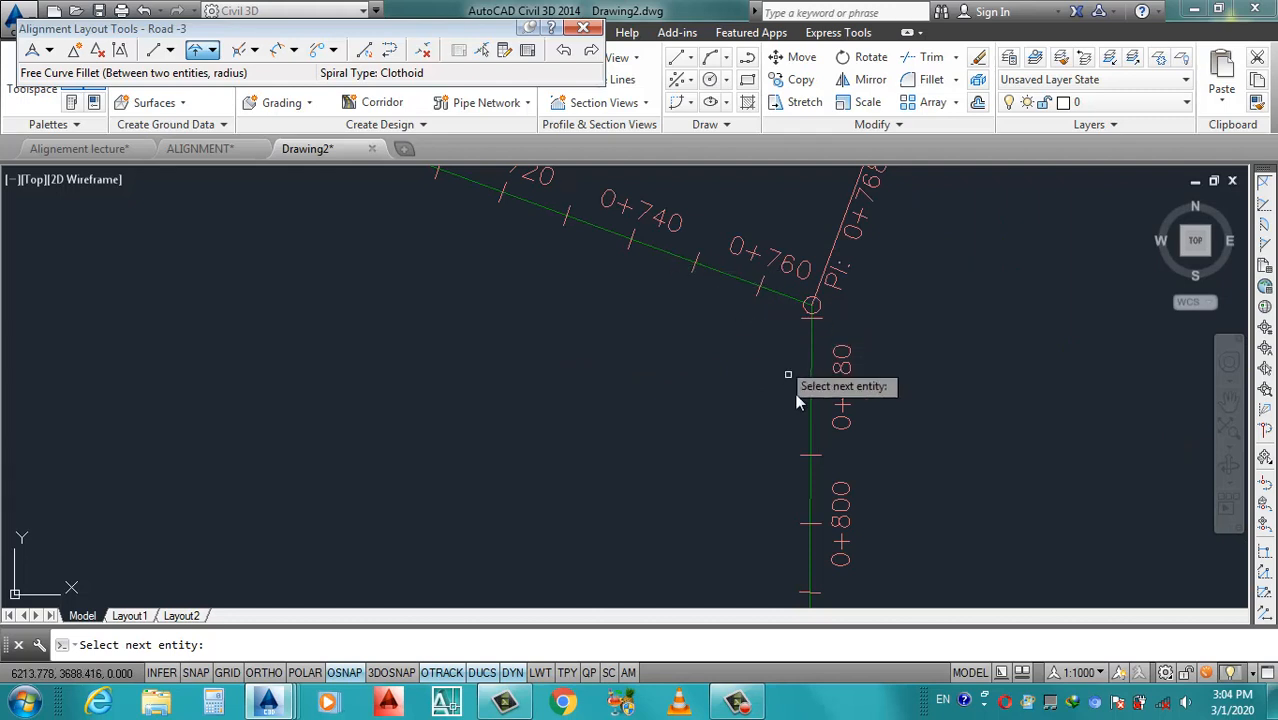
{"action": "left_click", "coordinate": [811, 489]}
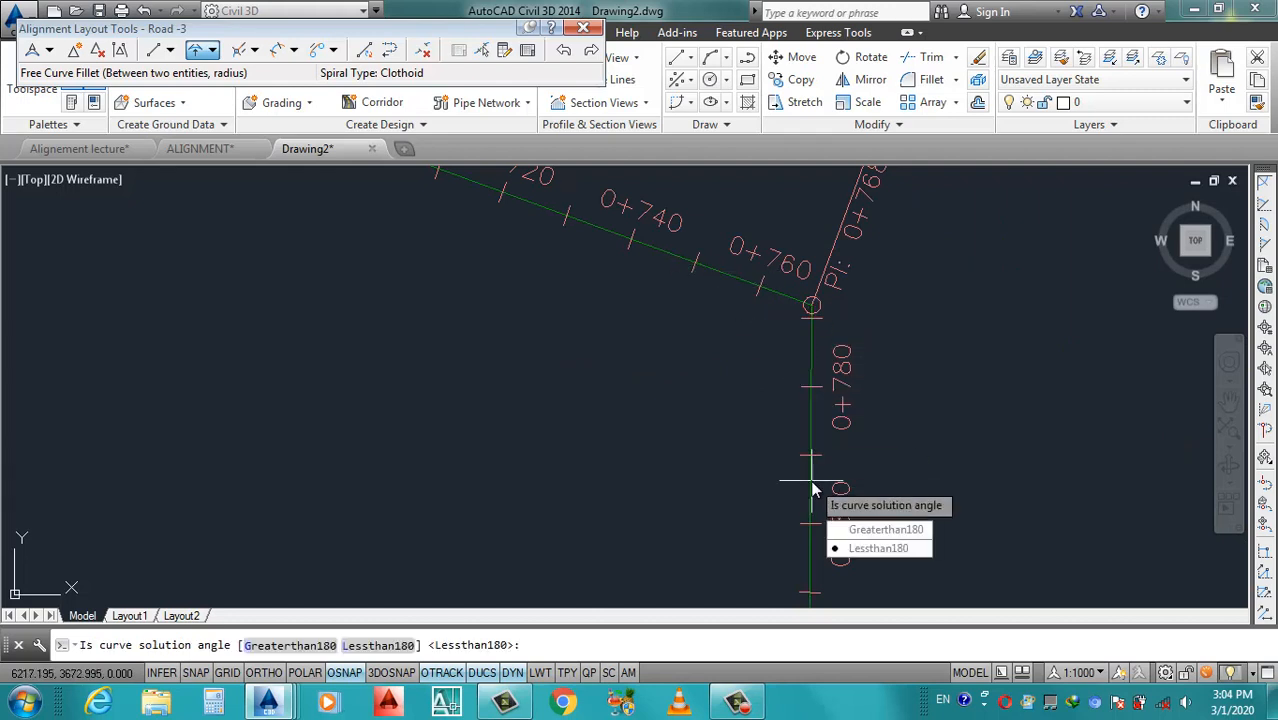
{"action": "left_click", "coordinate": [877, 549]}
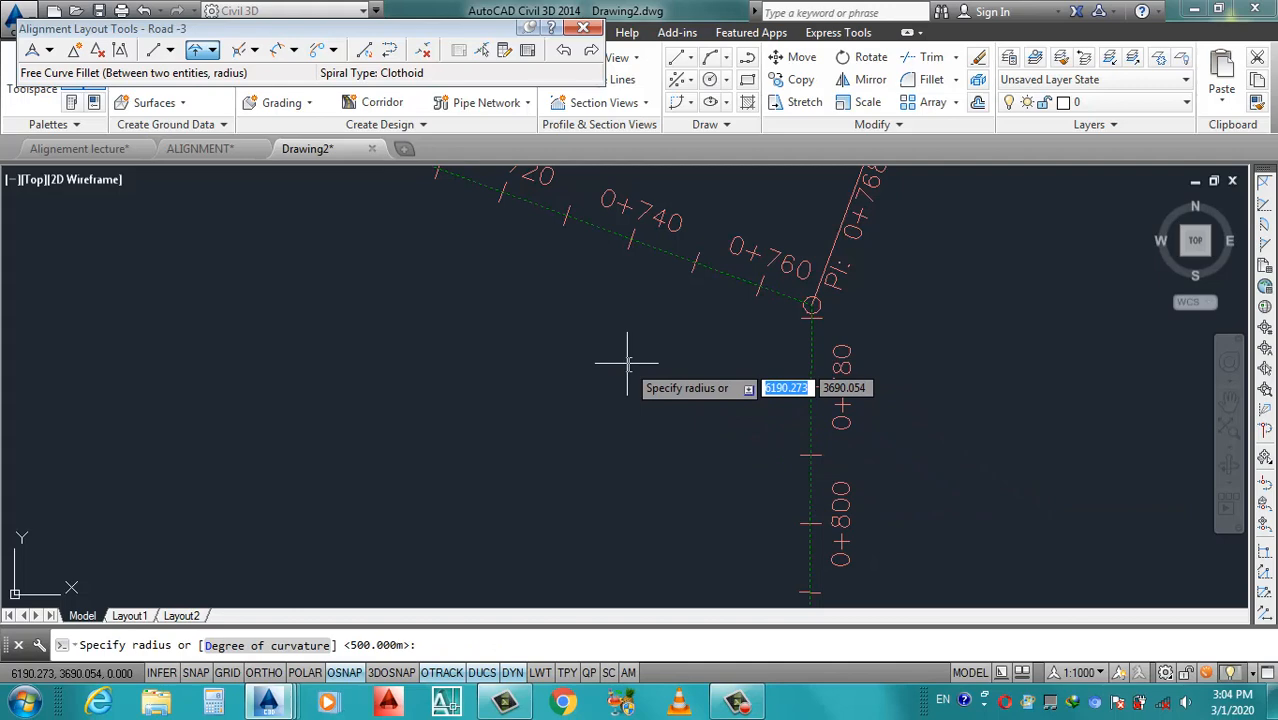
{"action": "key", "text": "Return"}
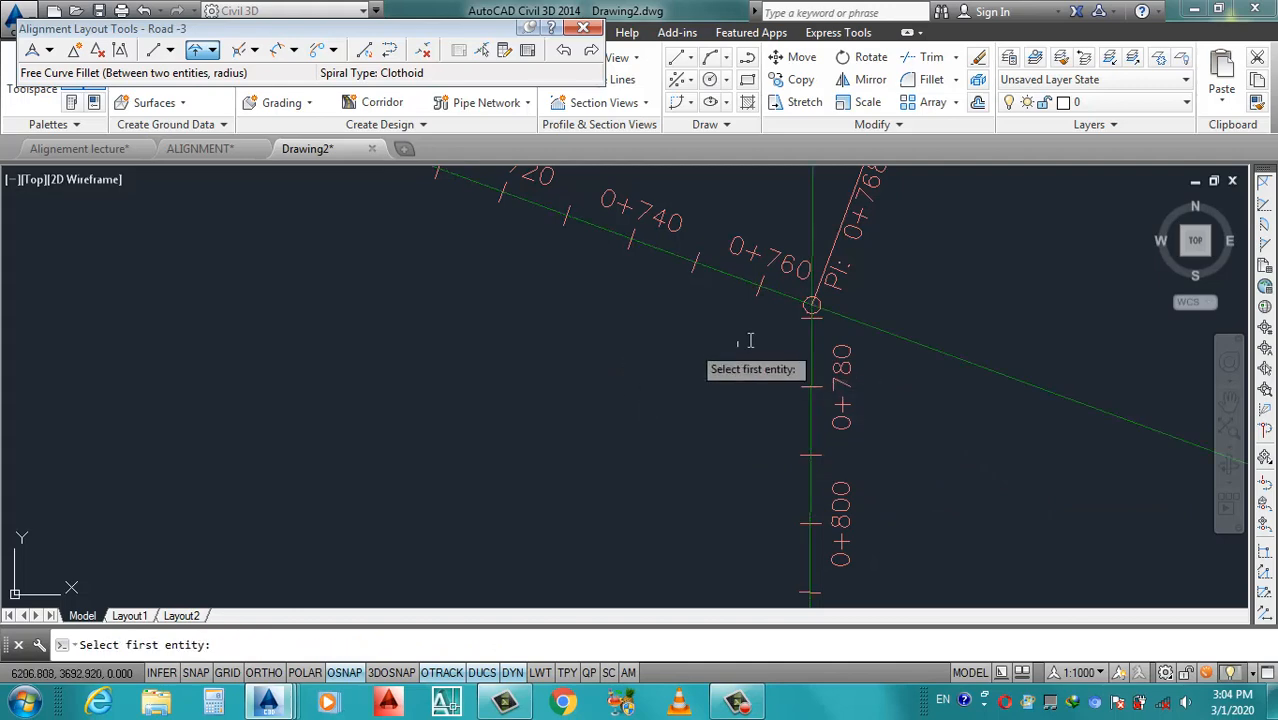
{"action": "scroll", "coordinate": [742, 340], "scroll_direction": "down", "scroll_amount": 5}
{"action": "scroll", "coordinate": [845, 395], "scroll_direction": "up", "scroll_amount": 3}
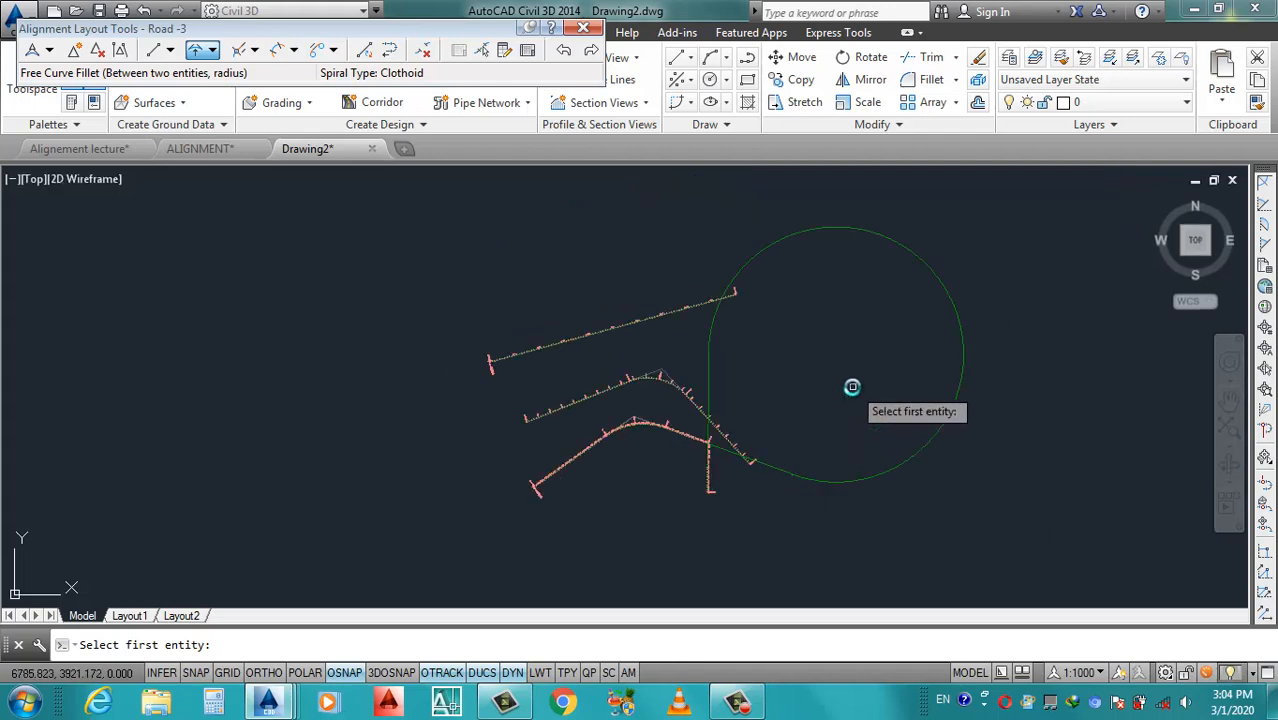
{"action": "key", "text": "Escape"}
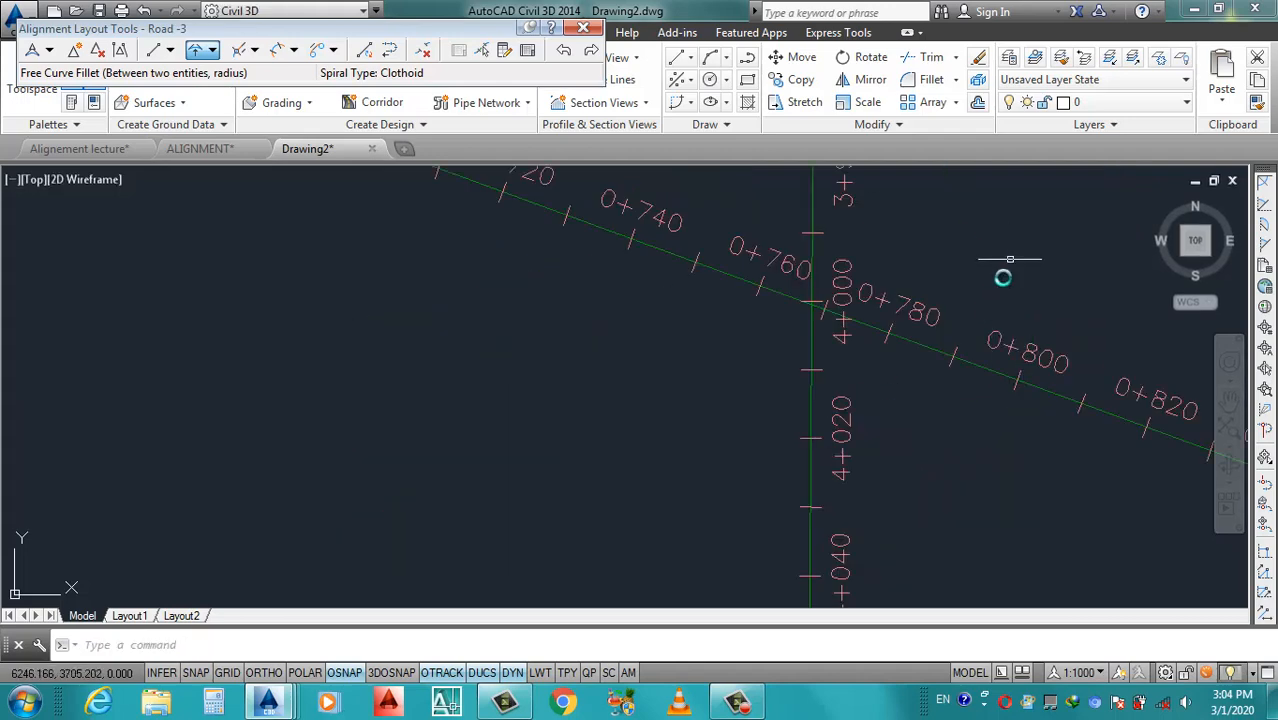
Undo the 500 m curve fillet on Road -3's last two tangents.
{"action": "scroll", "coordinate": [769, 404], "scroll_direction": "down", "scroll_amount": 10}
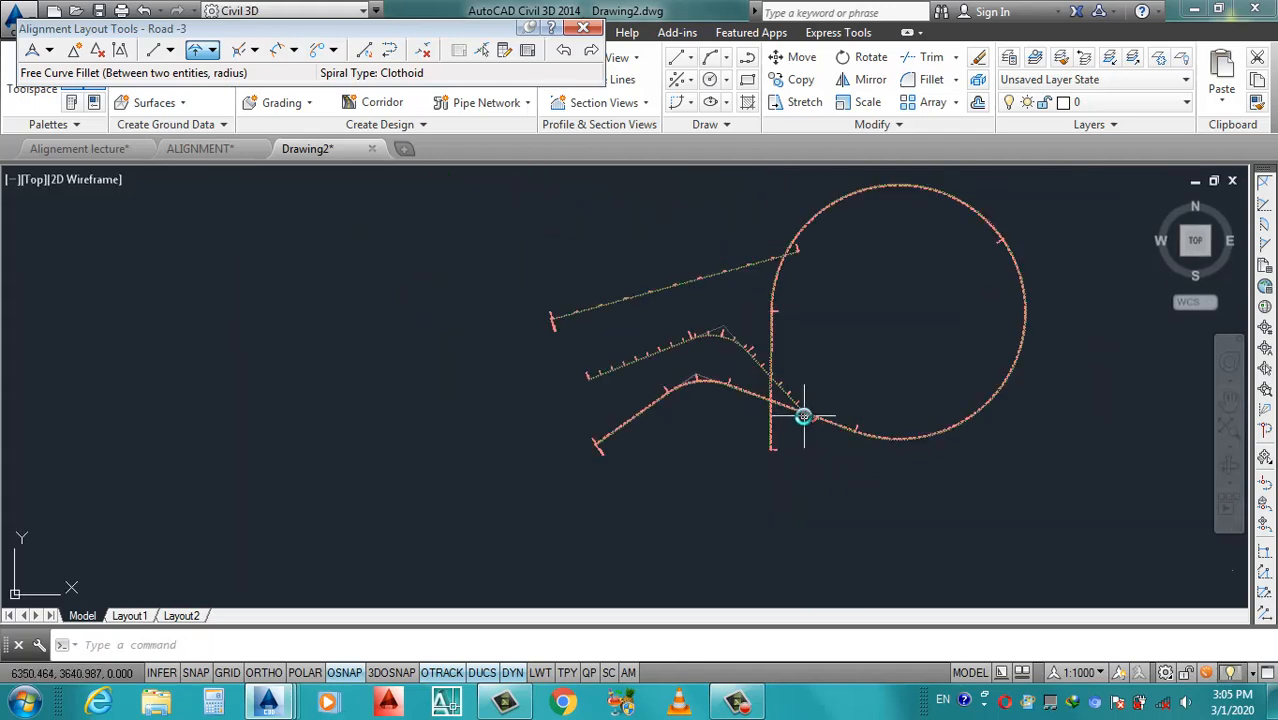
{"action": "scroll", "coordinate": [801, 420], "scroll_direction": "up", "scroll_amount": 5}
{"action": "scroll", "coordinate": [770, 371], "scroll_direction": "down", "scroll_amount": 5}
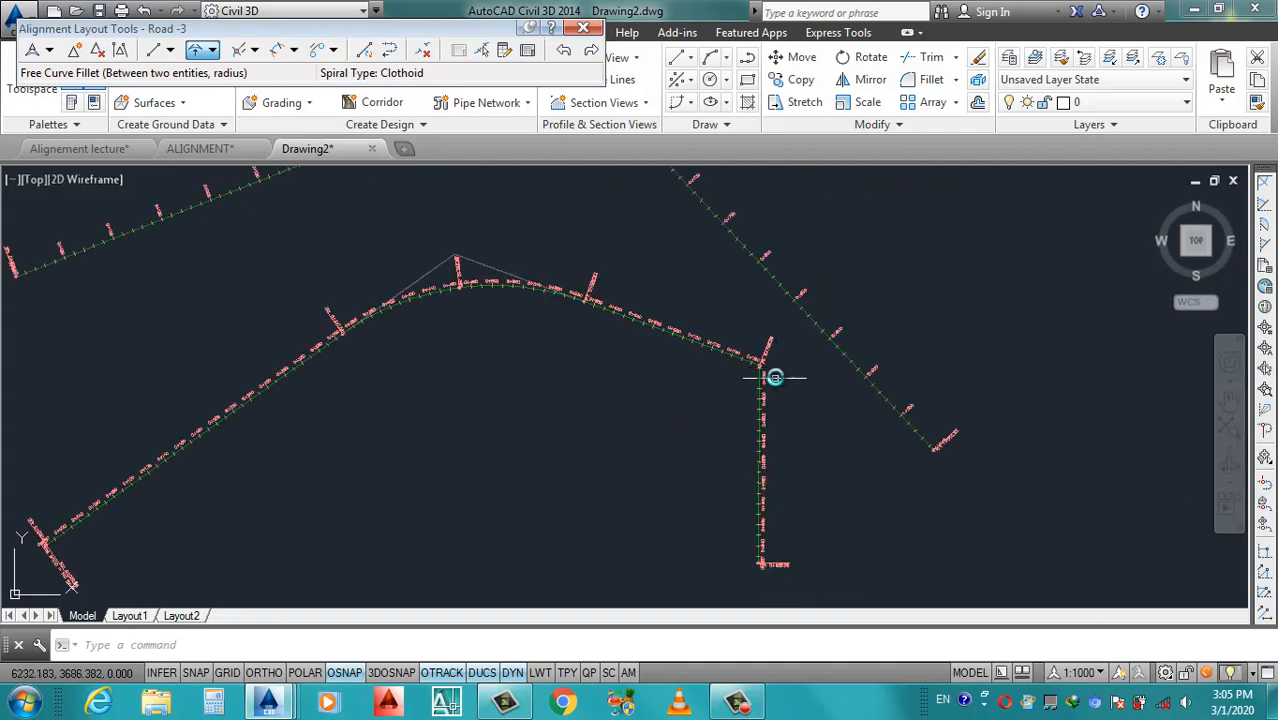
Add a free curve fillet between the last two tangents of Road -3 with a solution angle less than 180° and a 100 m radius.
{"action": "scroll", "coordinate": [759, 371], "scroll_direction": "up", "scroll_amount": 8}
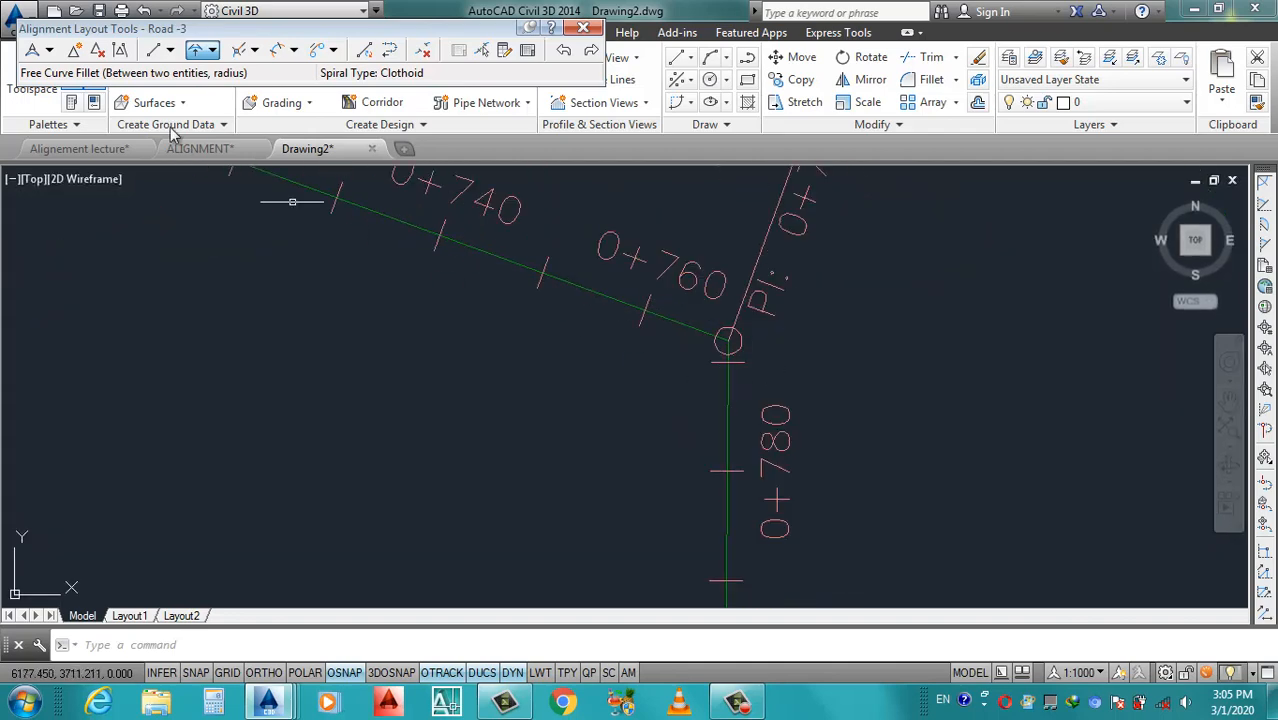
{"action": "left_click", "coordinate": [212, 55]}
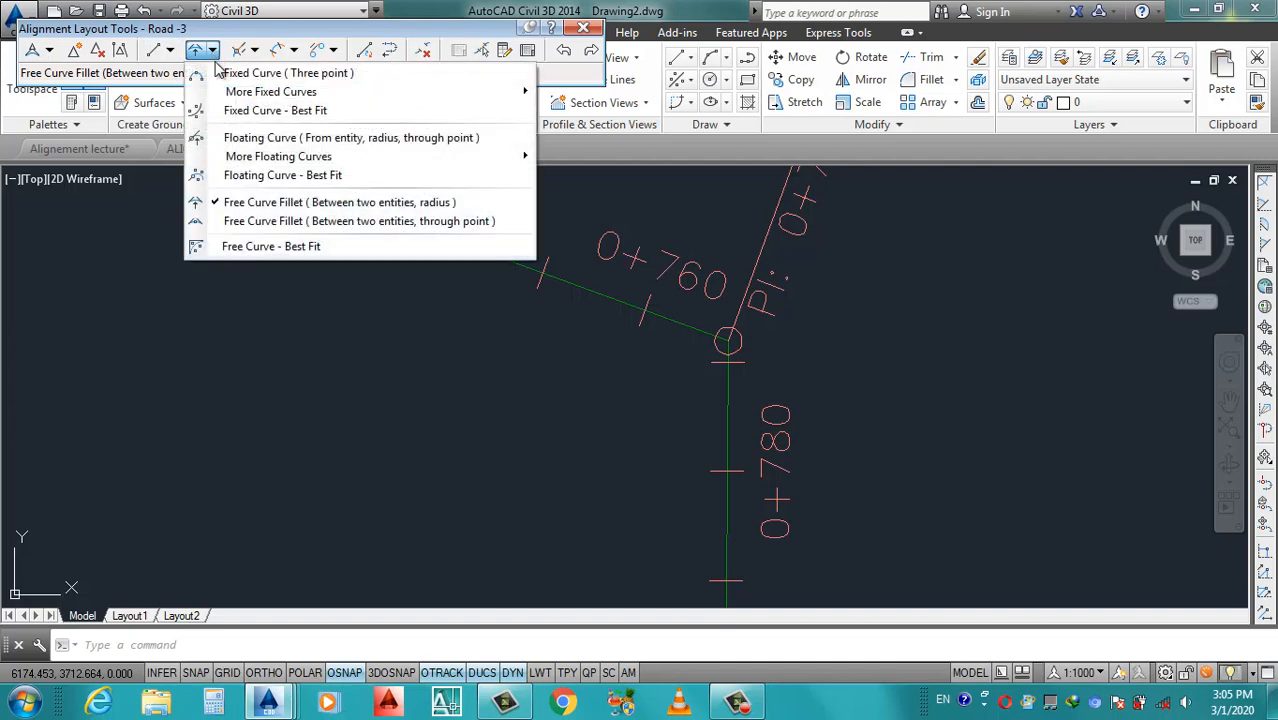
{"action": "left_click", "coordinate": [257, 205]}
{"action": "left_click", "coordinate": [627, 305]}
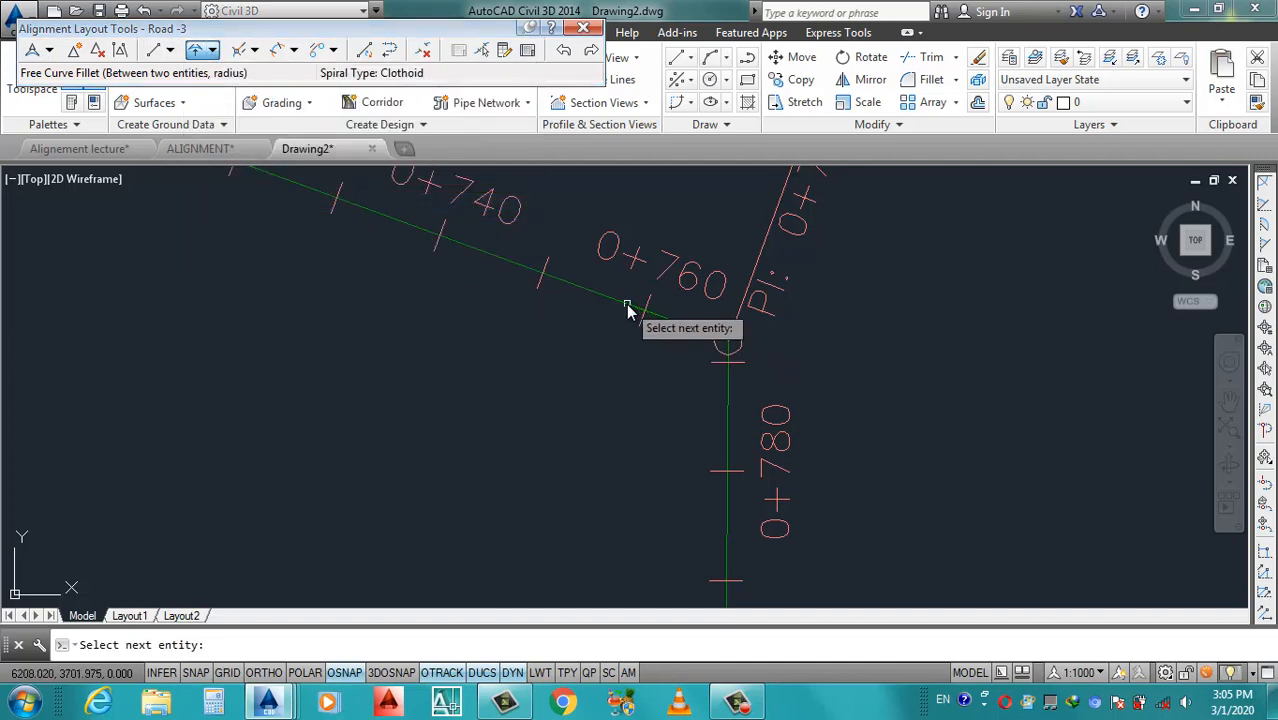
{"action": "left_click", "coordinate": [728, 456]}
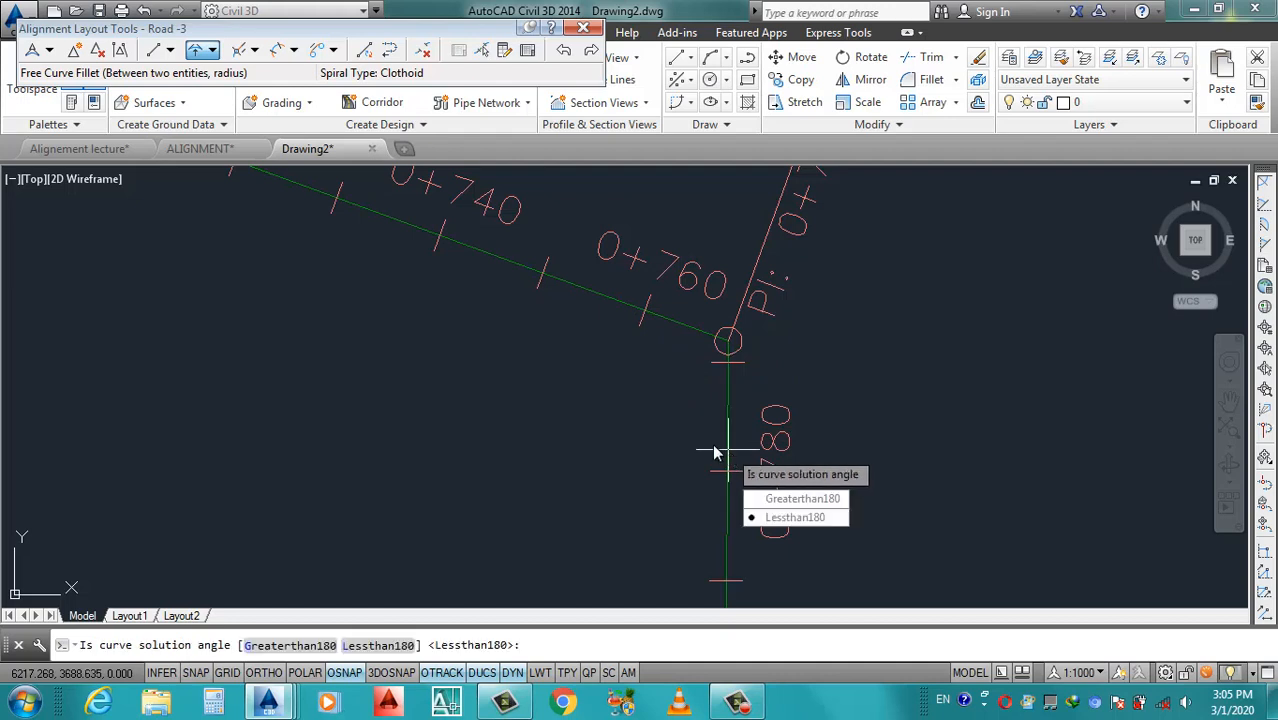
{"action": "key", "text": "Down"}
{"action": "key", "text": "Down"}
{"action": "key", "text": "Return"}
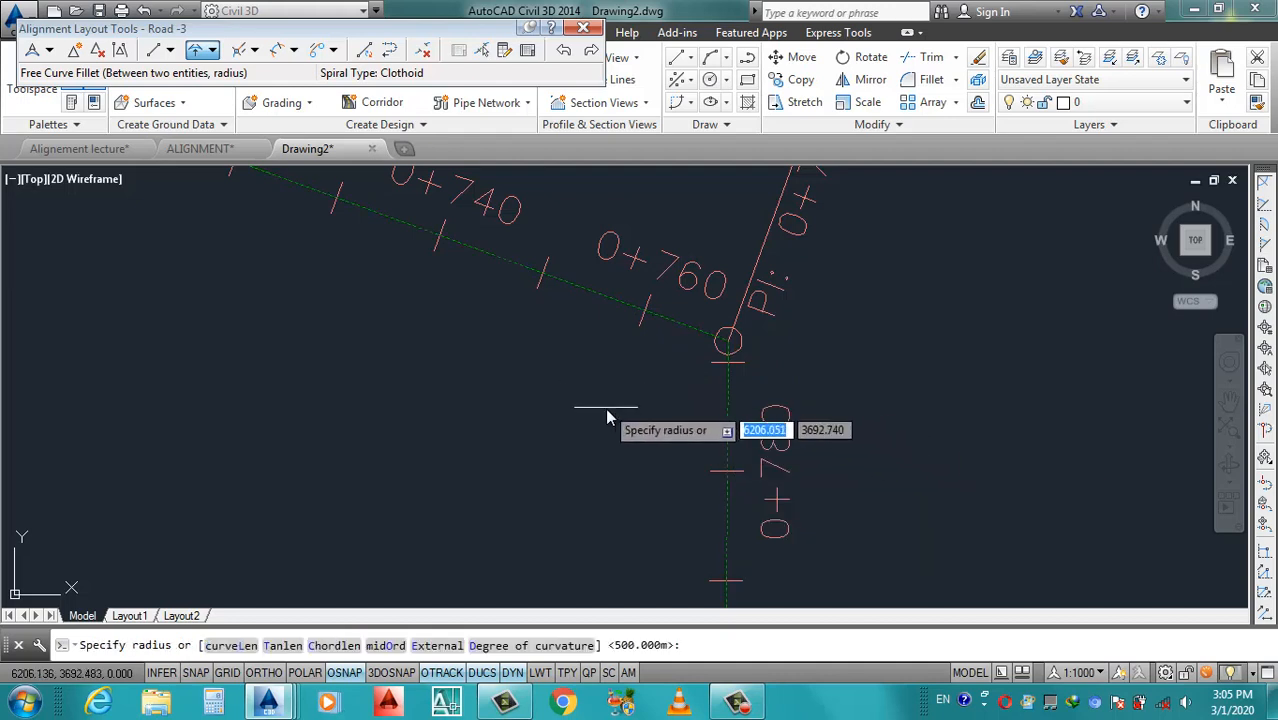
{"action": "scroll", "coordinate": [603, 414], "scroll_direction": "down", "scroll_amount": 3}
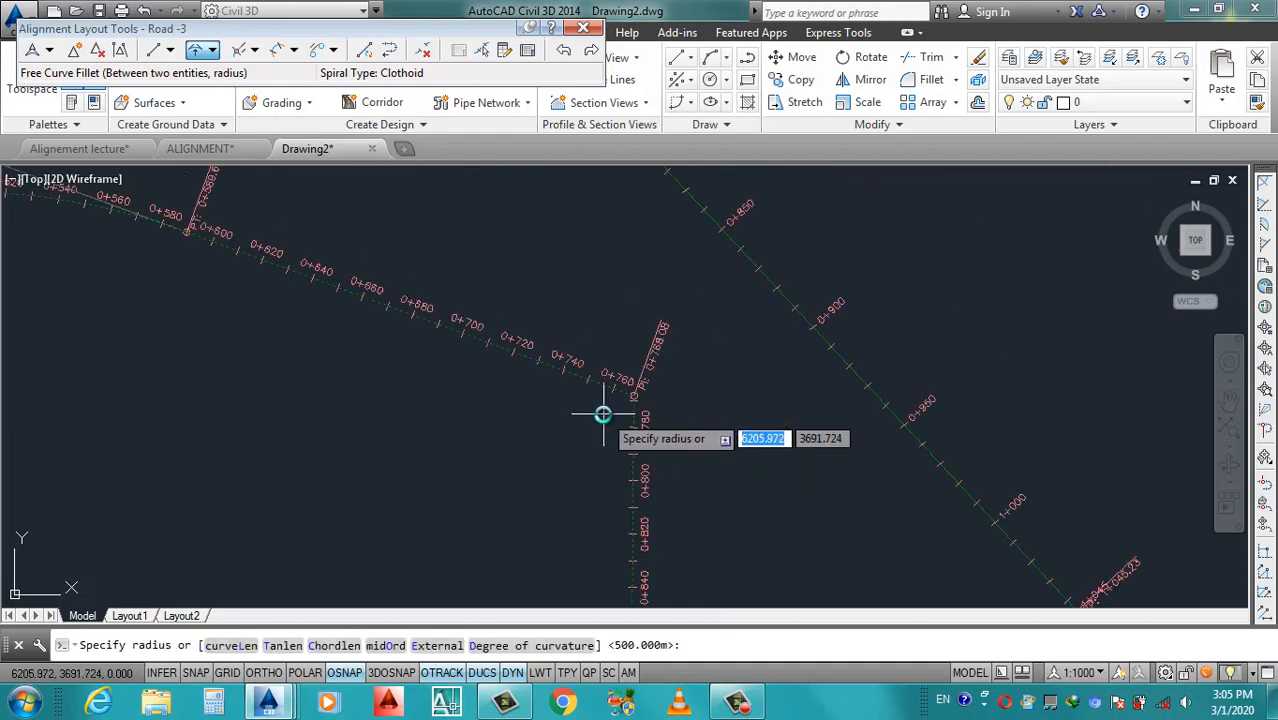
{"action": "scroll", "coordinate": [603, 414], "scroll_direction": "down", "scroll_amount": 5}
{"action": "scroll", "coordinate": [600, 414], "scroll_direction": "up", "scroll_amount": 4}
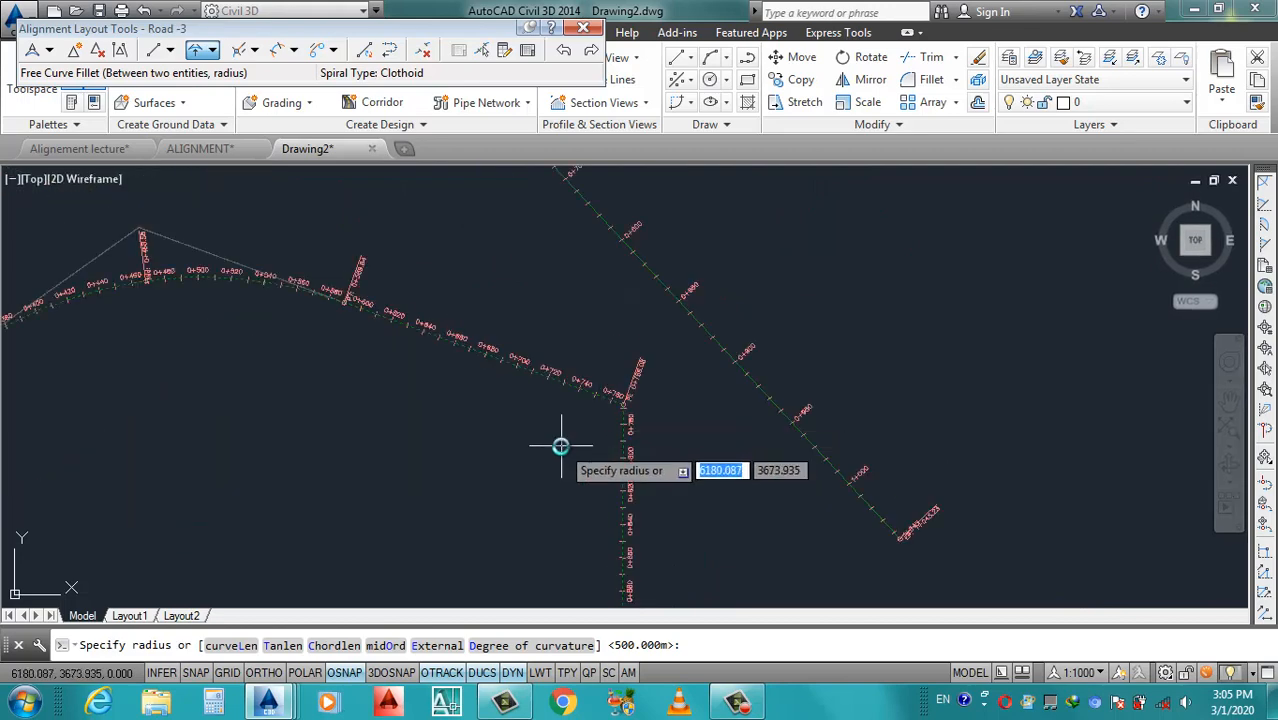
{"action": "type", "text": "100"}
{"action": "key", "text": "Return"}
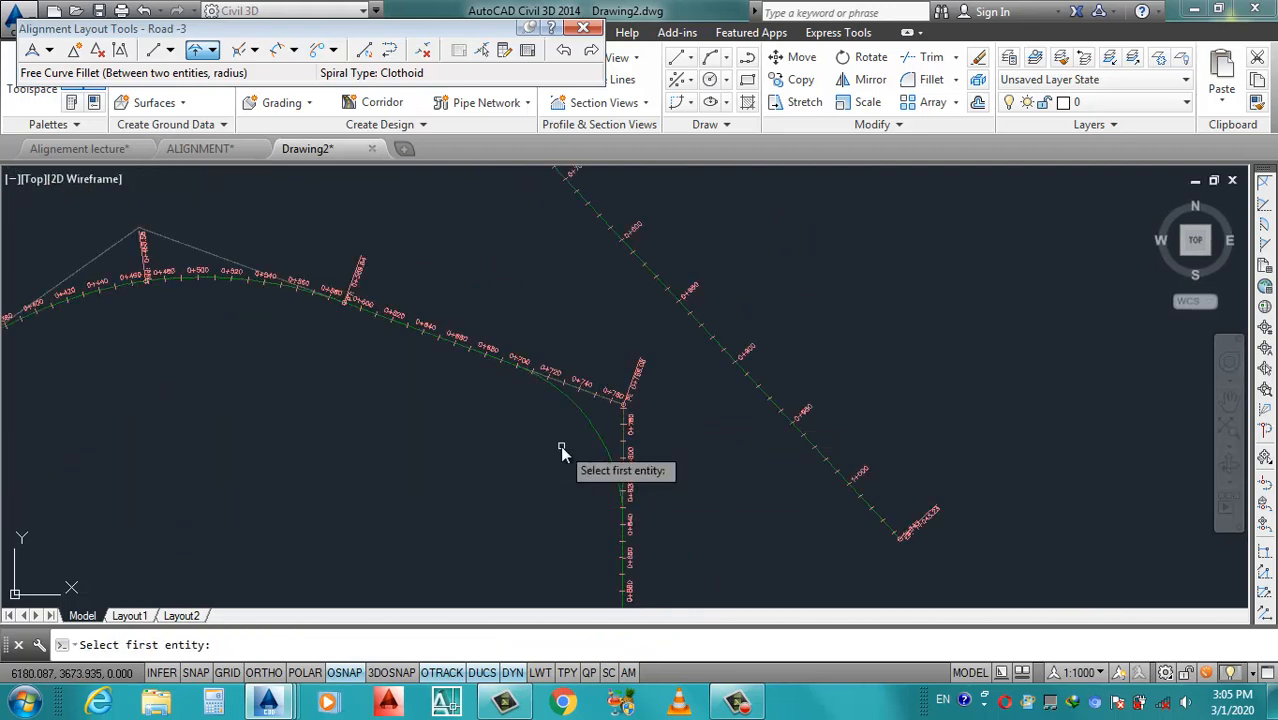
{"action": "key", "text": "Return"}
{"action": "key", "text": "Escape"}
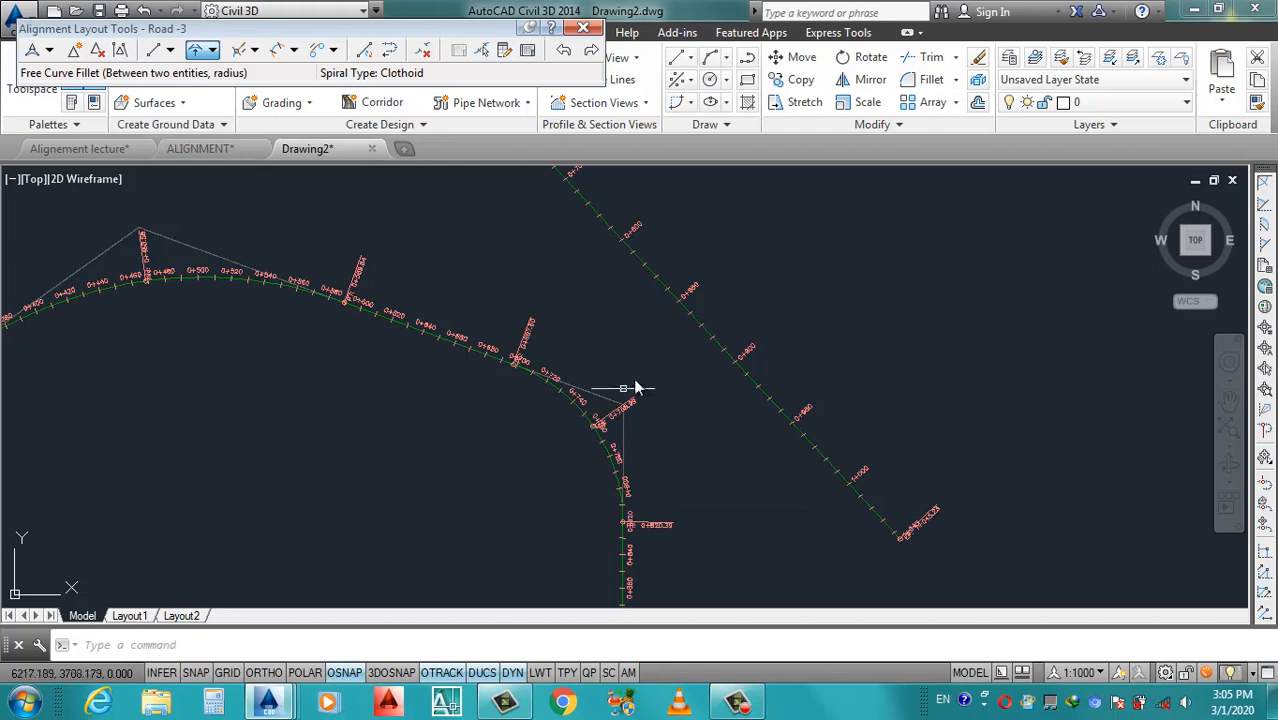
Select Road -3 and examine the new curve, its grips and its station labels between the last two tangents.
{"action": "scroll", "coordinate": [613, 408], "scroll_direction": "down", "scroll_amount": 2}
{"action": "scroll", "coordinate": [613, 400], "scroll_direction": "up", "scroll_amount": 6}
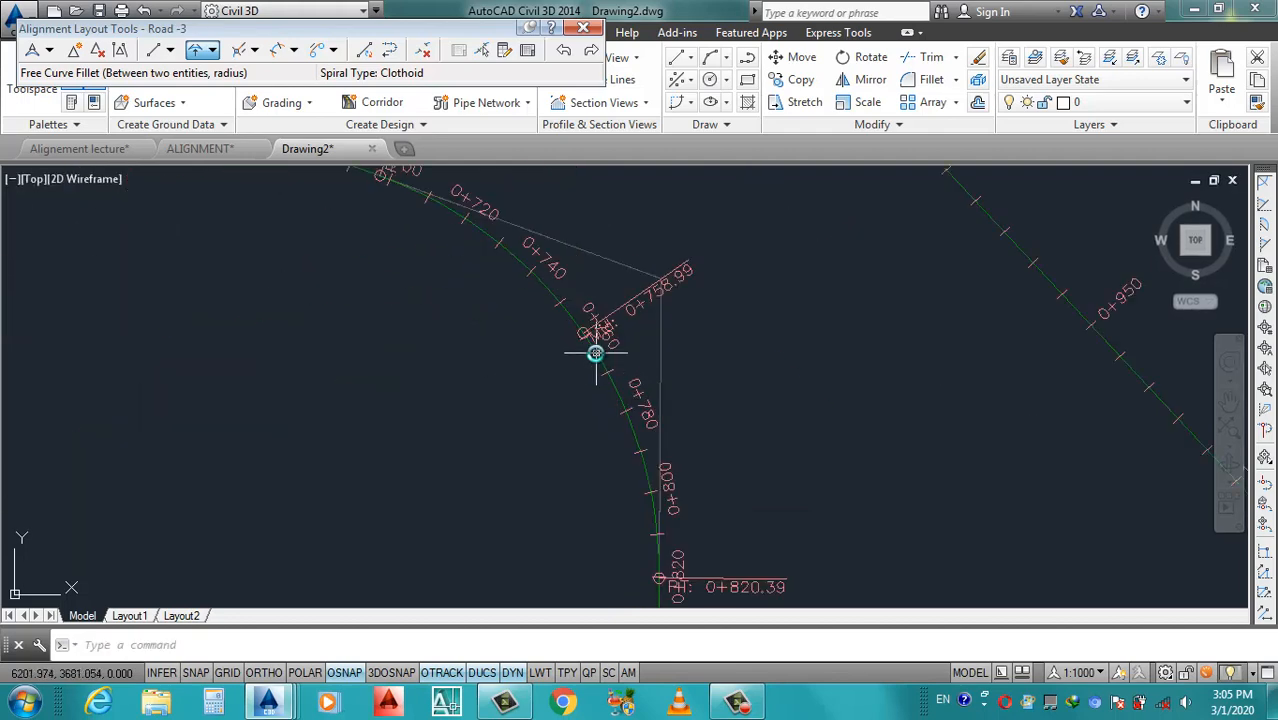
{"action": "left_click", "coordinate": [595, 353]}
{"action": "scroll", "coordinate": [575, 343], "scroll_direction": "down", "scroll_amount": 2}
{"action": "scroll", "coordinate": [662, 456], "scroll_direction": "up", "scroll_amount": 4}
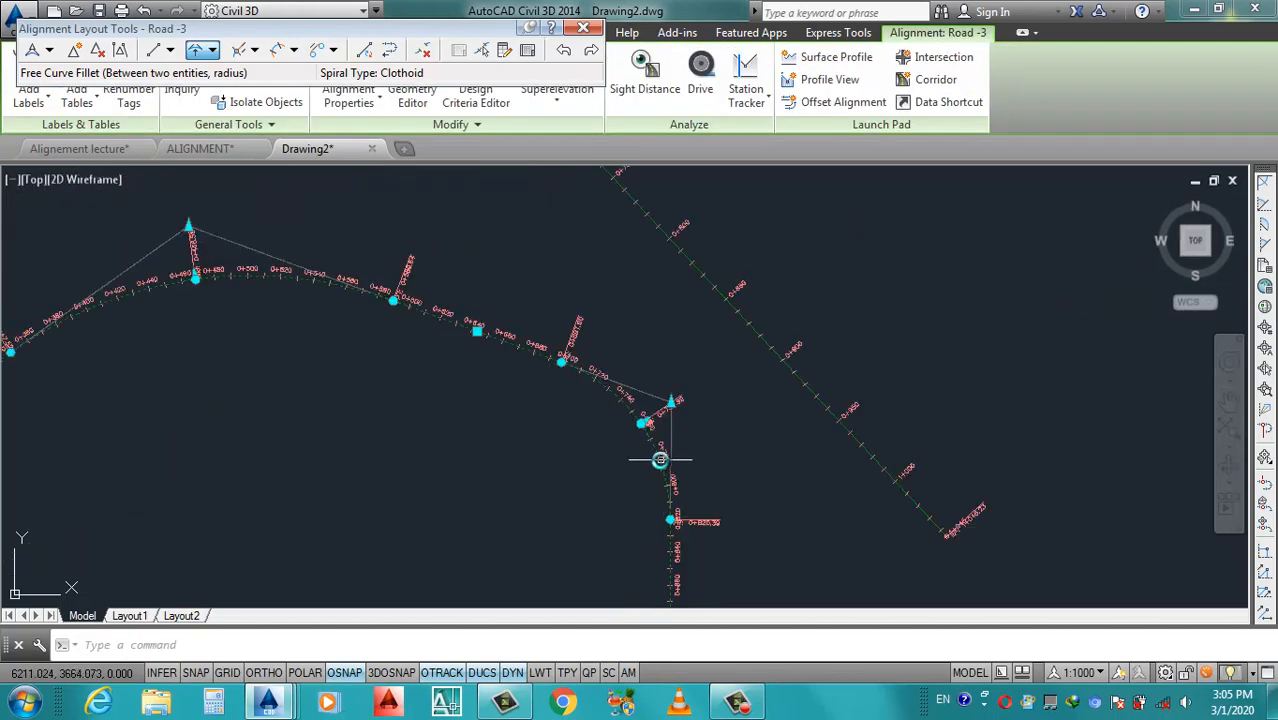
{"action": "scroll", "coordinate": [605, 398], "scroll_direction": "down", "scroll_amount": 3}
{"action": "scroll", "coordinate": [612, 405], "scroll_direction": "up", "scroll_amount": 3}
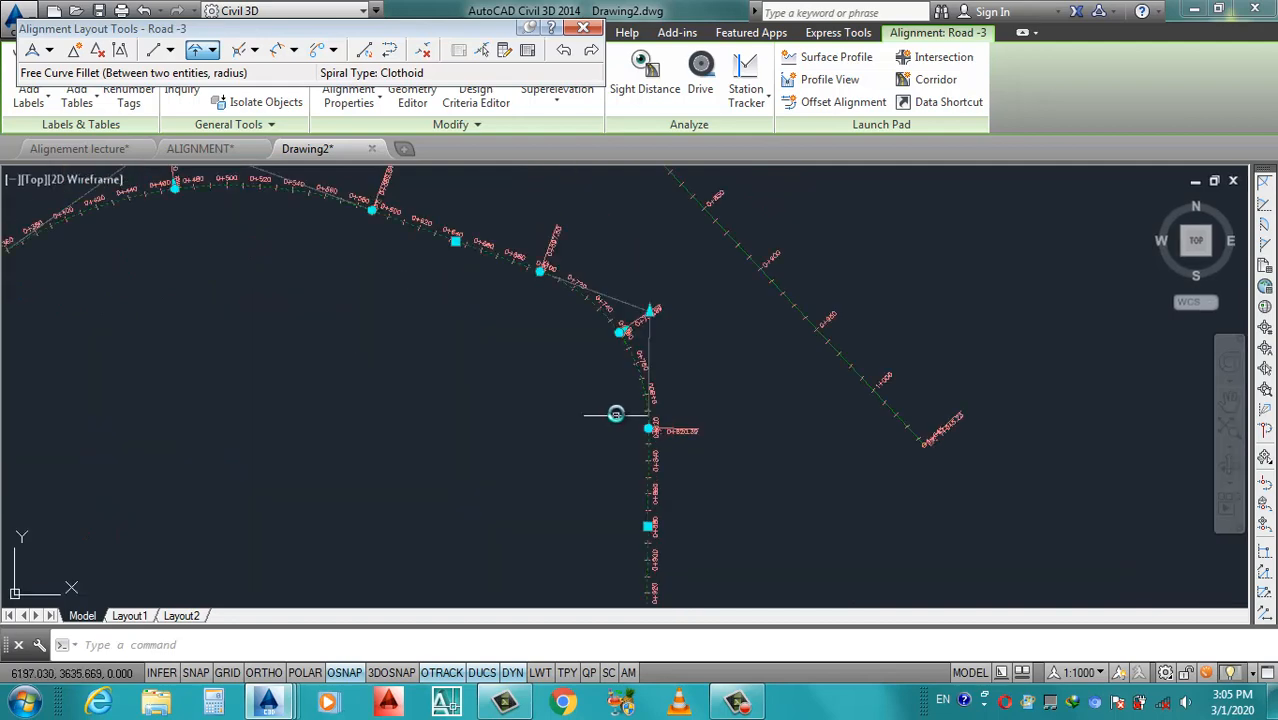
{"action": "scroll", "coordinate": [640, 390], "scroll_direction": "down", "scroll_amount": 3}
{"action": "scroll", "coordinate": [660, 352], "scroll_direction": "up", "scroll_amount": 2}
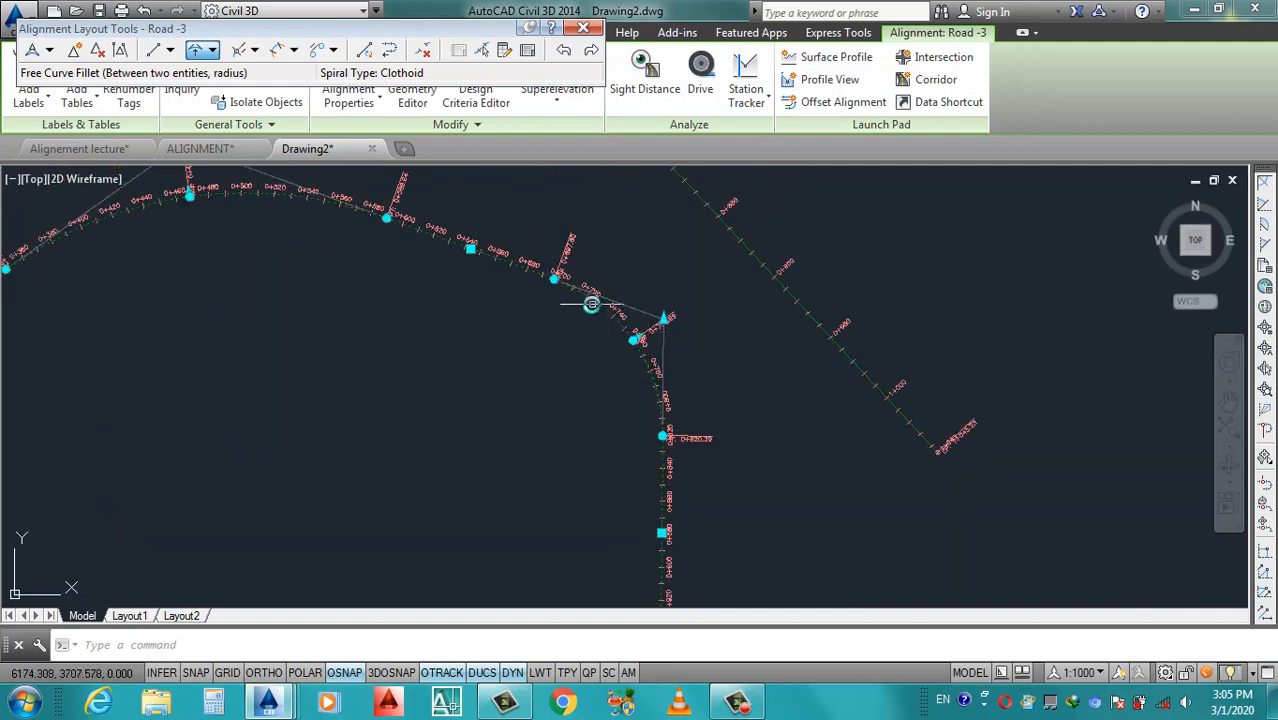
{"action": "scroll", "coordinate": [600, 304], "scroll_direction": "down", "scroll_amount": 3}
{"action": "scroll", "coordinate": [579, 294], "scroll_direction": "up", "scroll_amount": 5}
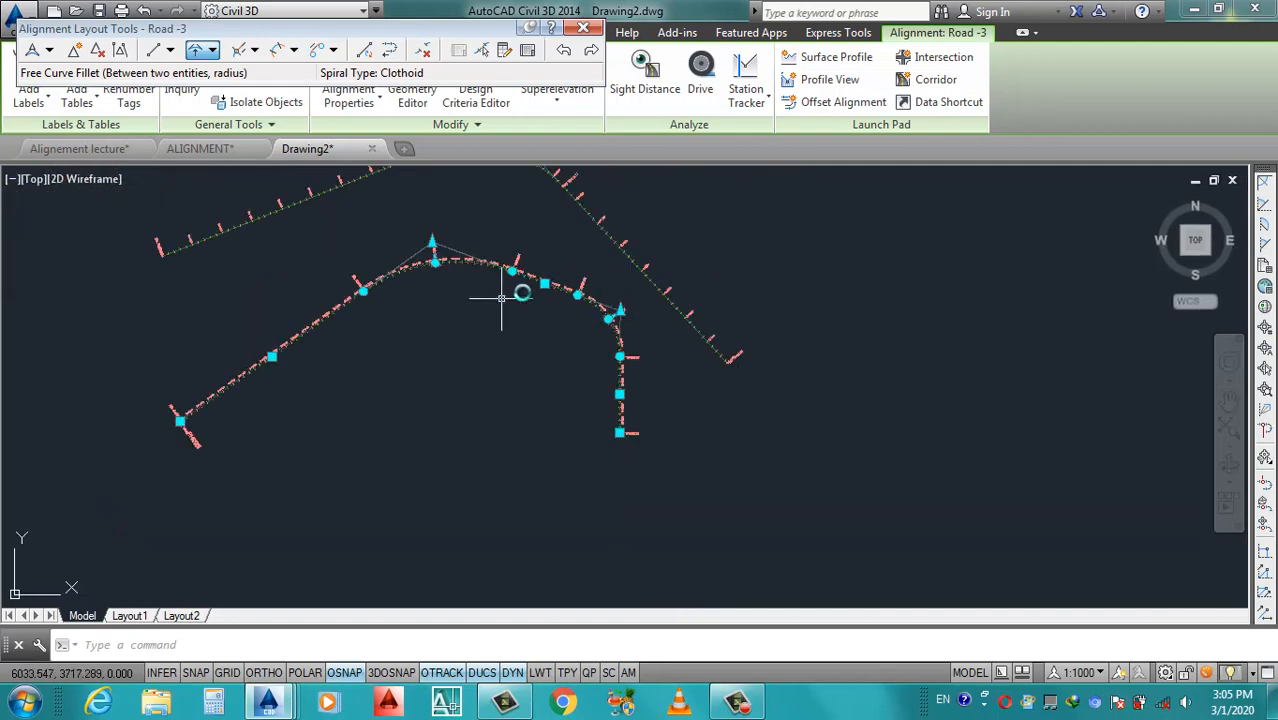
{"action": "key", "text": "Escape"}
{"action": "scroll", "coordinate": [700, 420], "scroll_direction": "up", "scroll_amount": 2}
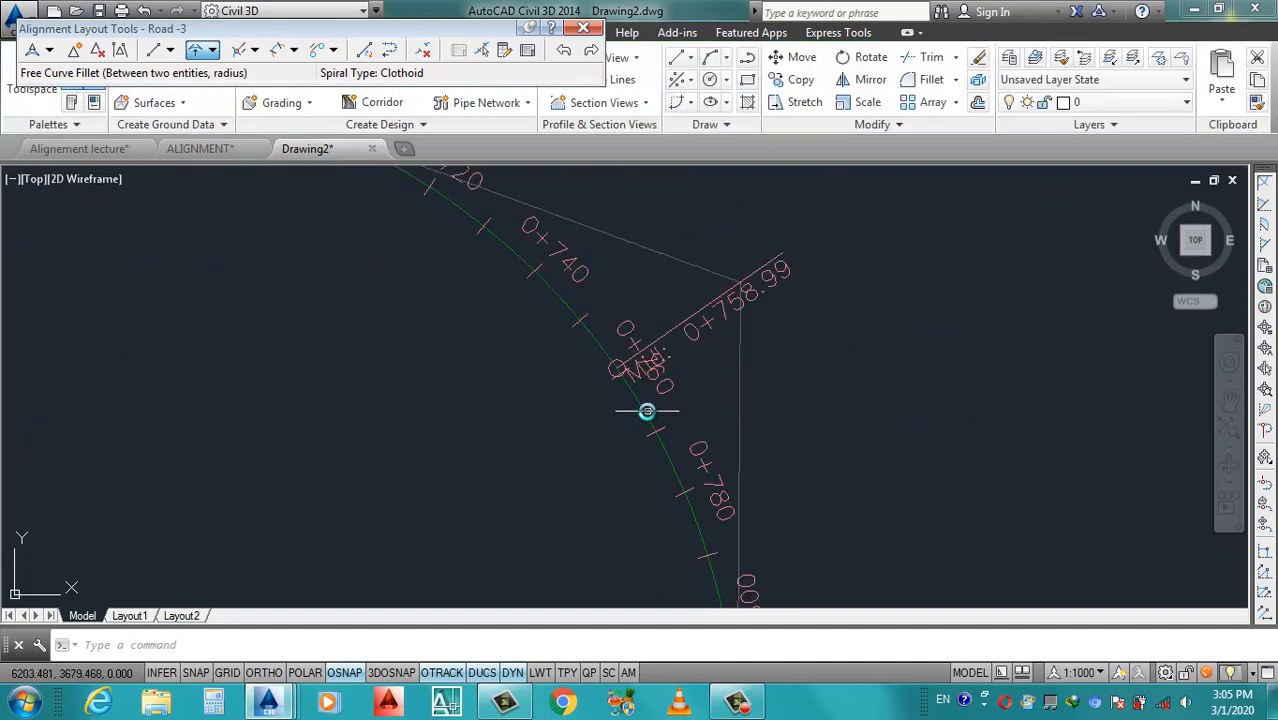
{"action": "left_click", "coordinate": [645, 411]}
{"action": "scroll", "coordinate": [690, 367], "scroll_direction": "down", "scroll_amount": 2}
{"action": "key", "text": "Escape"}
Delete the PI of the 100 m curve on Road -3 so the first curve's end tangent runs directly to the endpoint.
{"action": "scroll", "coordinate": [690, 367], "scroll_direction": "up", "scroll_amount": 3}
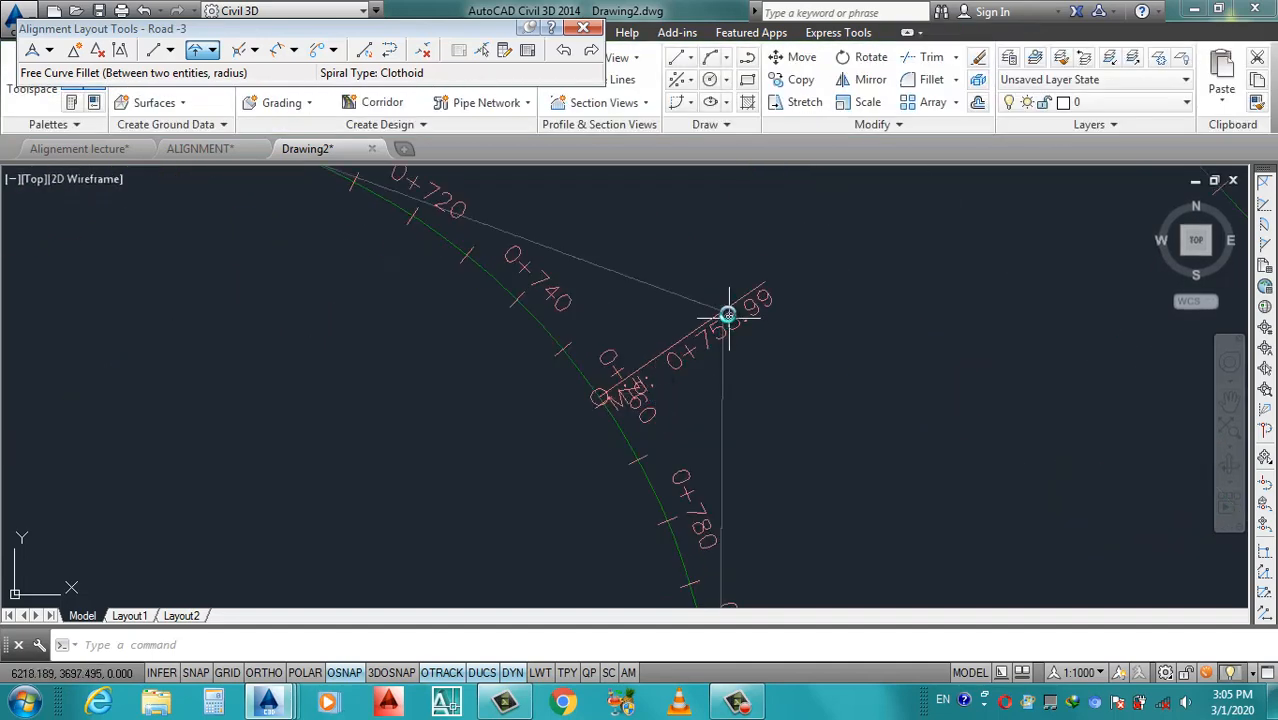
{"action": "left_click", "coordinate": [97, 50]}
{"action": "scroll", "coordinate": [730, 292], "scroll_direction": "up", "scroll_amount": 5}
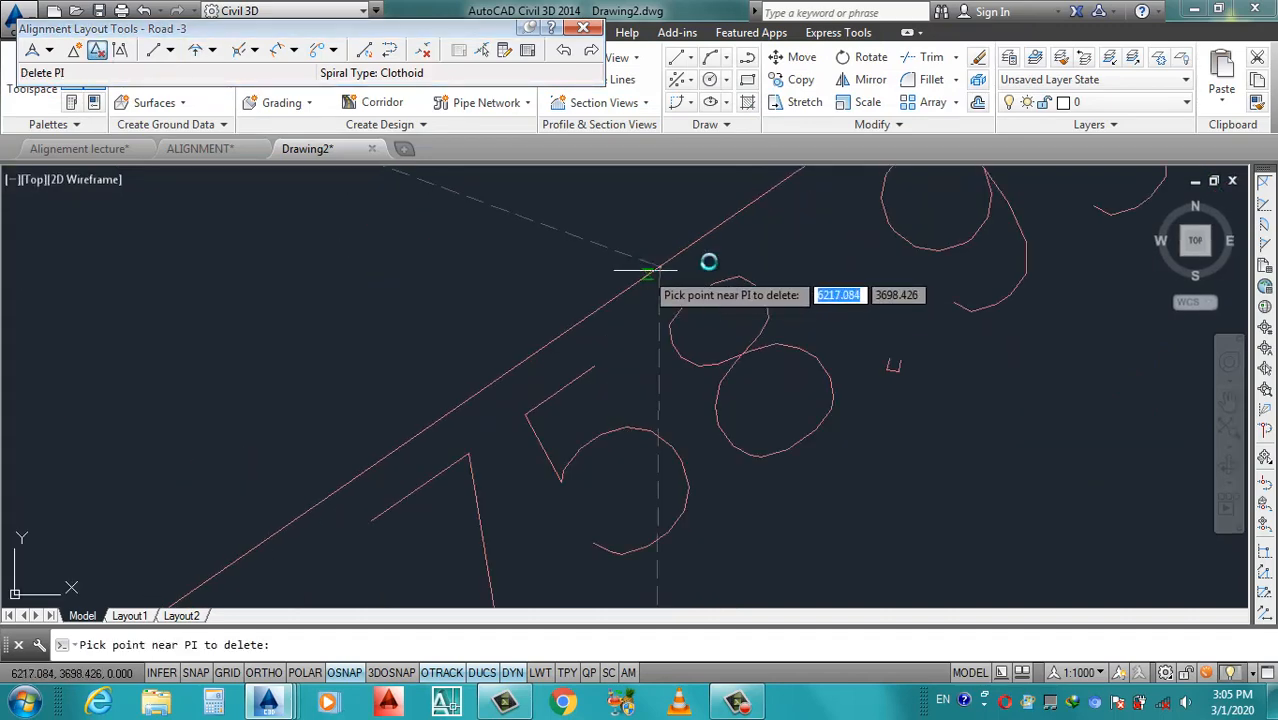
{"action": "scroll", "coordinate": [709, 262], "scroll_direction": "up", "scroll_amount": 5}
{"action": "scroll", "coordinate": [479, 277], "scroll_direction": "up", "scroll_amount": 6}
{"action": "scroll", "coordinate": [590, 273], "scroll_direction": "up", "scroll_amount": 4}
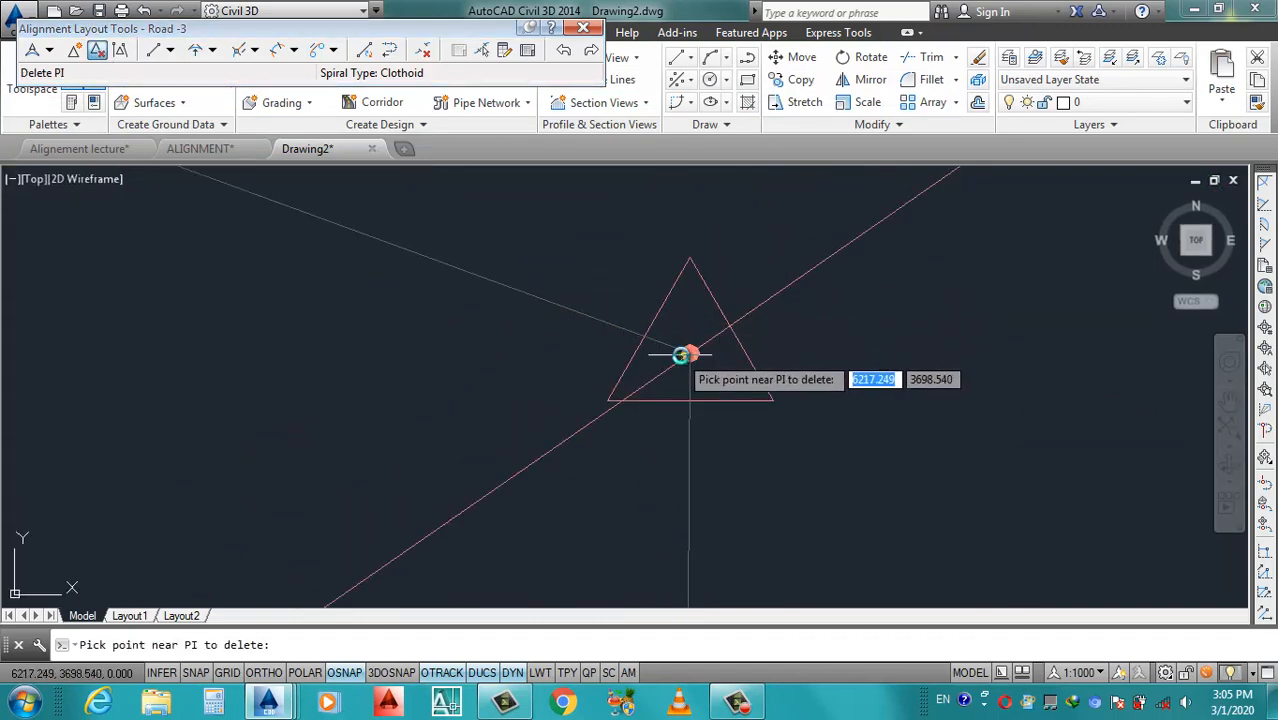
{"action": "left_click", "coordinate": [686, 353]}
{"action": "key", "text": "Escape"}
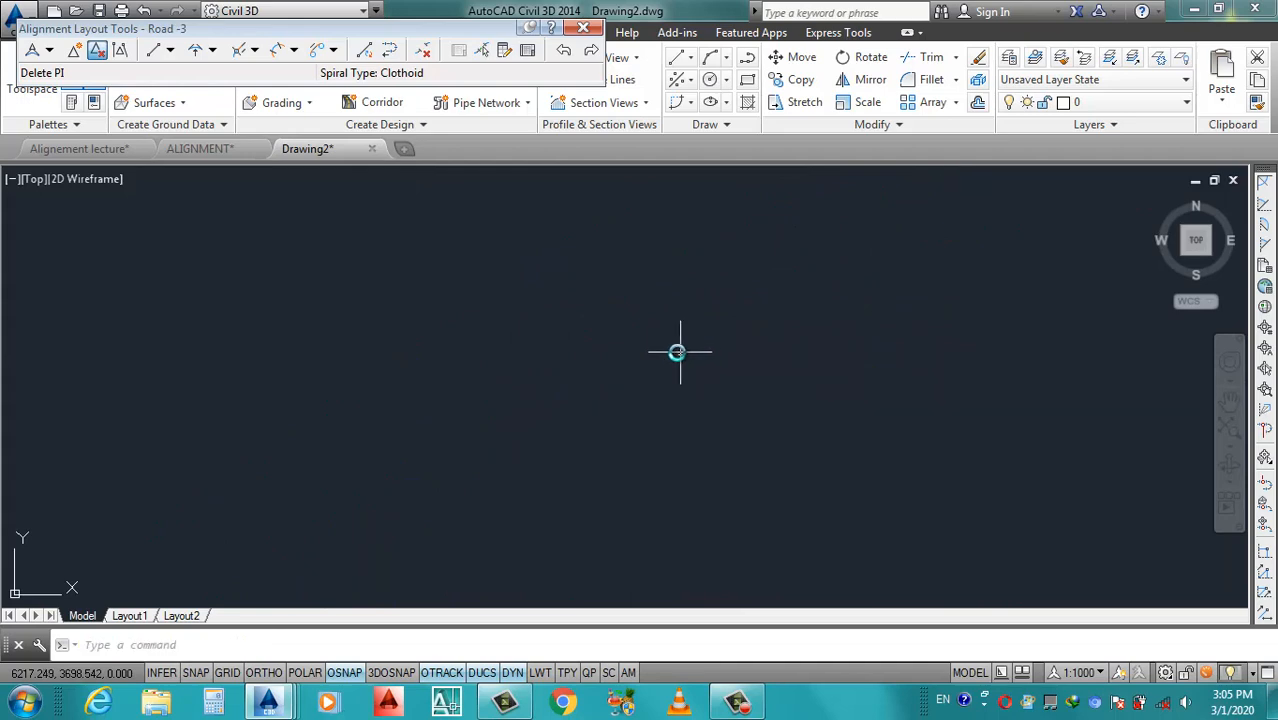
{"action": "scroll", "coordinate": [667, 352], "scroll_direction": "down", "scroll_amount": 8}
{"action": "scroll", "coordinate": [642, 357], "scroll_direction": "down", "scroll_amount": 5}
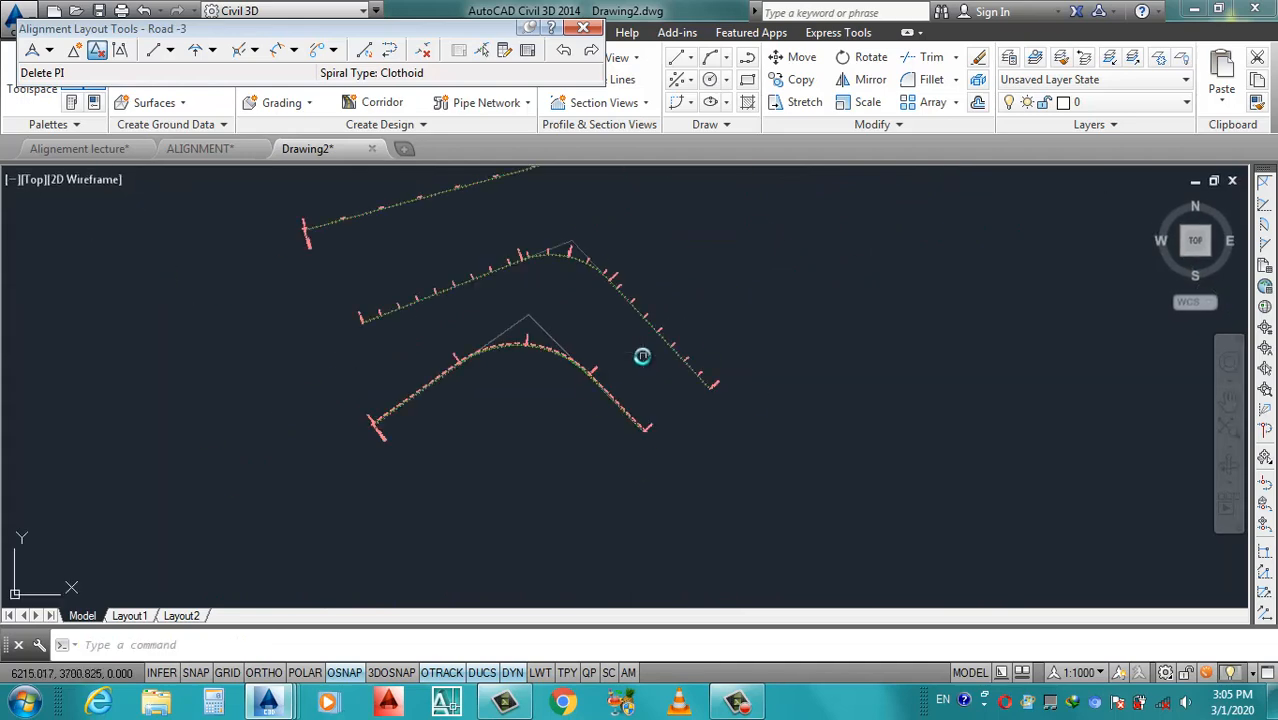
{"action": "scroll", "coordinate": [591, 388], "scroll_direction": "up", "scroll_amount": 2}
{"action": "scroll", "coordinate": [599, 358], "scroll_direction": "down", "scroll_amount": 1}
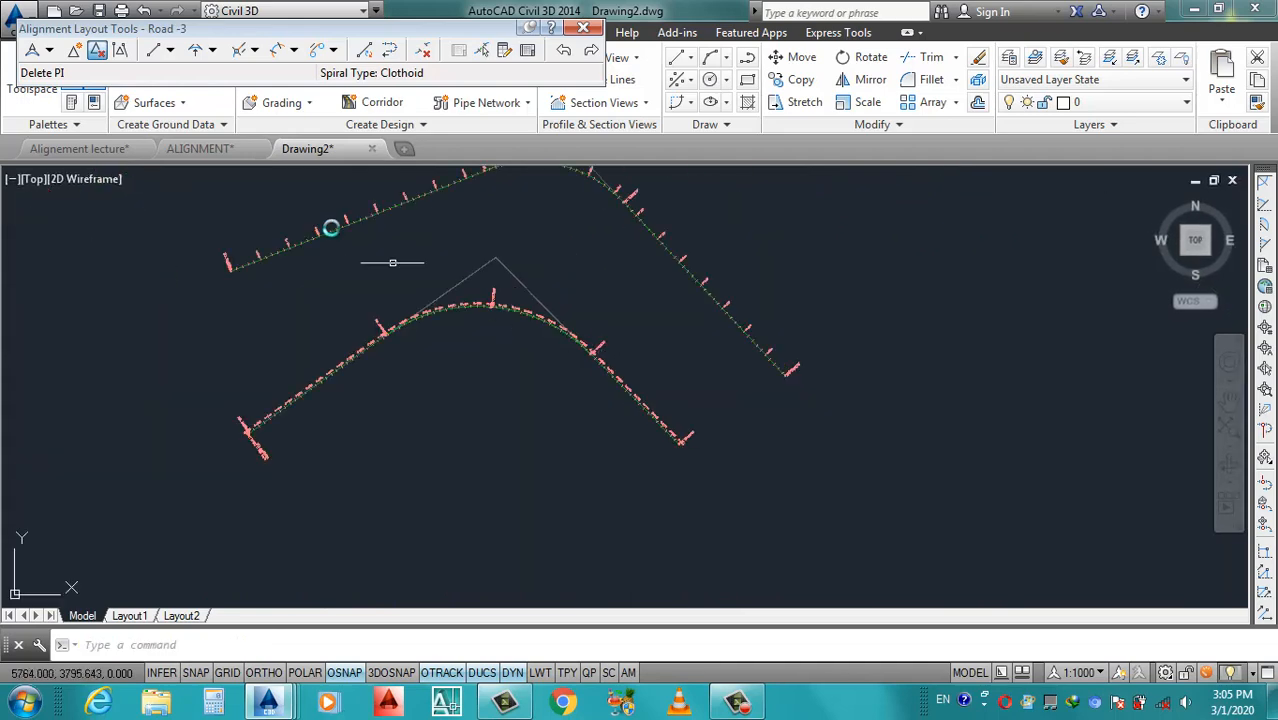
Dismiss the list of curve types and close the alignment layout tools for Road -3.
{"action": "left_click", "coordinate": [212, 50]}
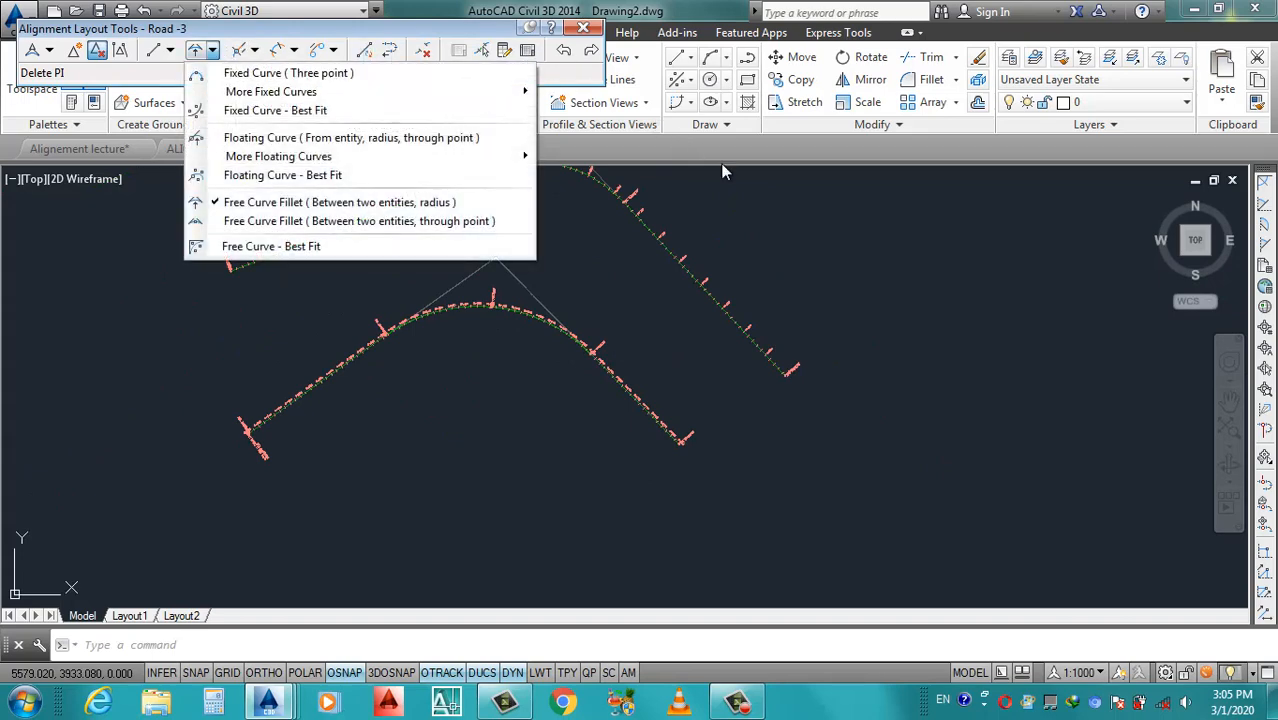
{"action": "left_click", "coordinate": [810, 195]}
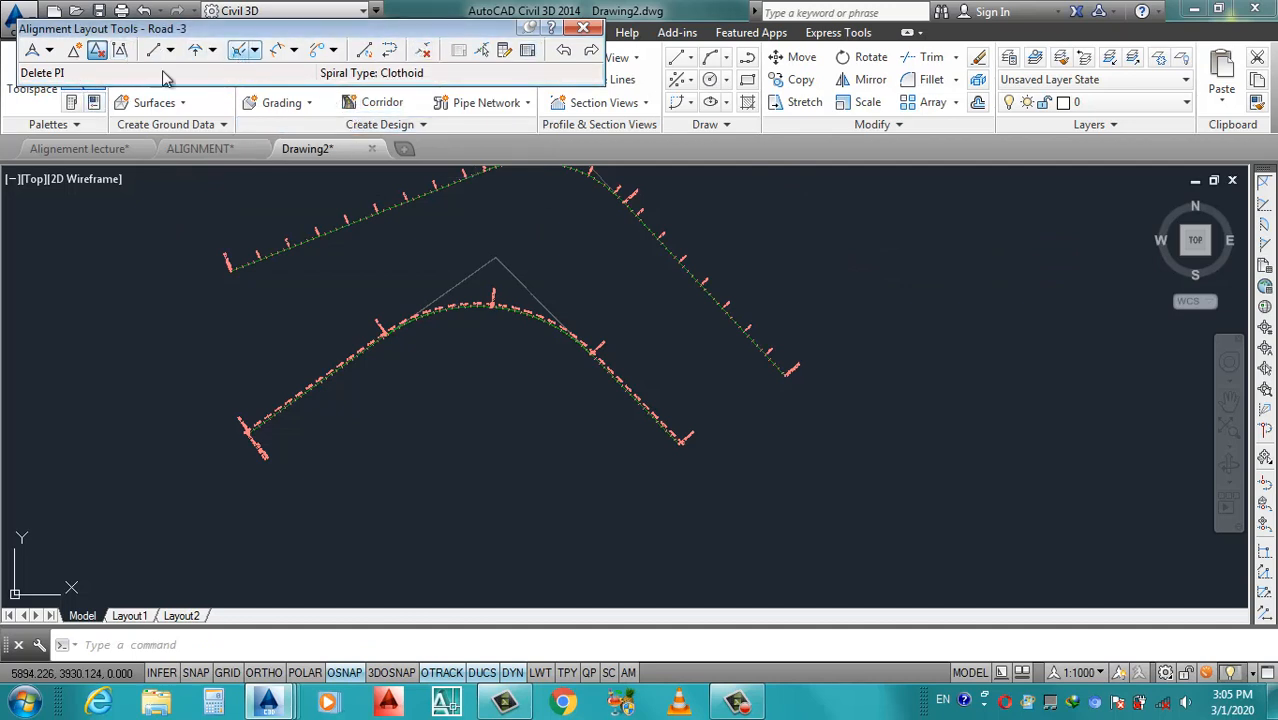
{"action": "left_click", "coordinate": [587, 29]}
Examine Road -2's curve, its grips and its geometry point labels.
{"action": "scroll", "coordinate": [580, 317], "scroll_direction": "down", "scroll_amount": 4}
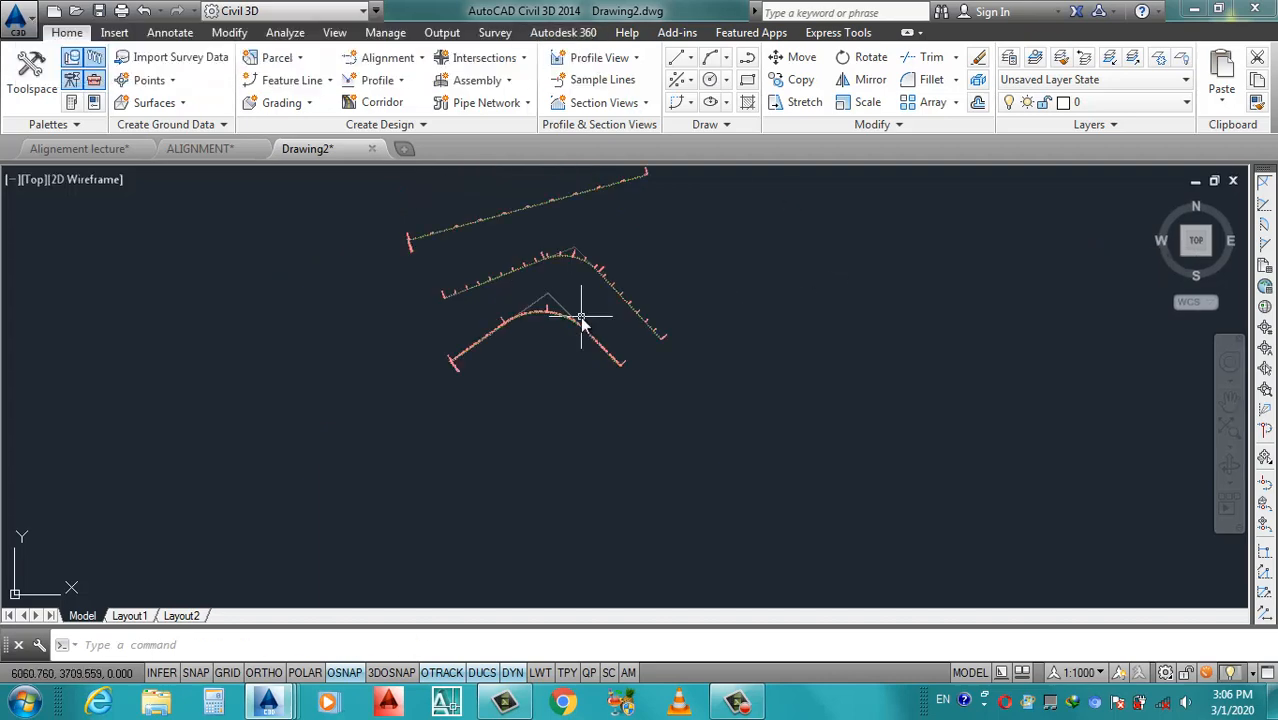
{"action": "scroll", "coordinate": [531, 325], "scroll_direction": "up", "scroll_amount": 3}
{"action": "scroll", "coordinate": [545, 305], "scroll_direction": "down", "scroll_amount": 3}
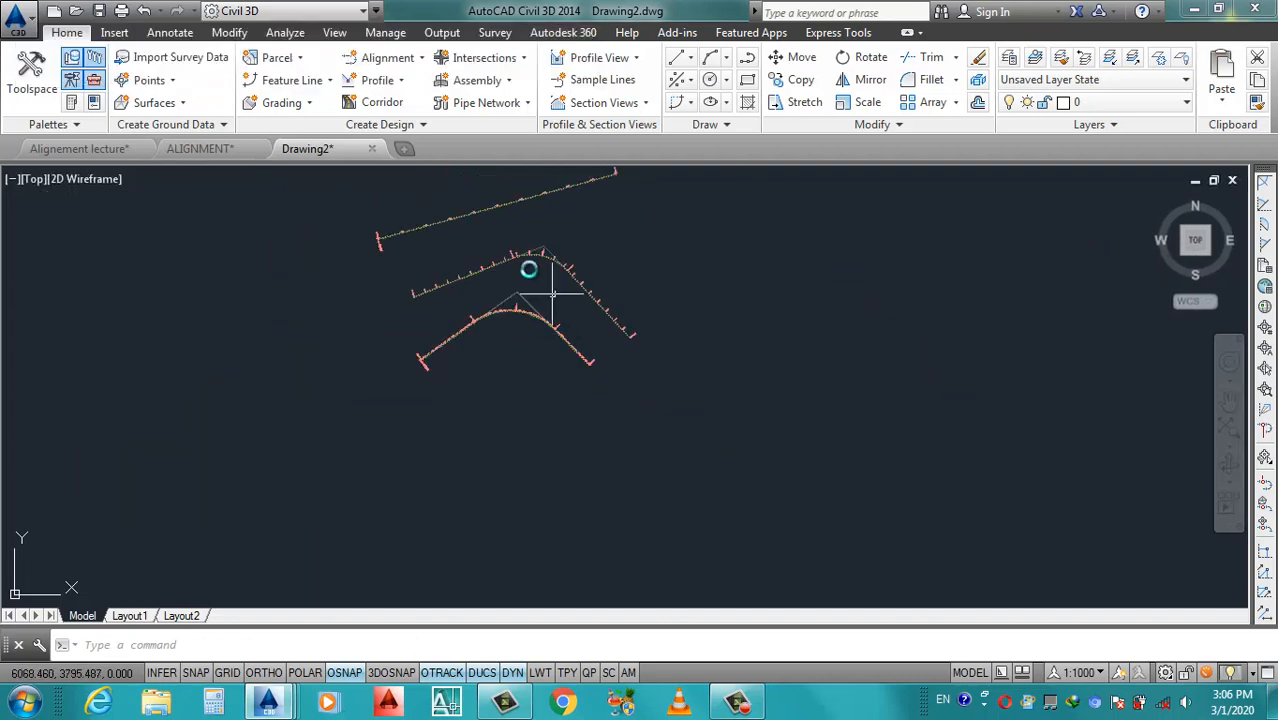
{"action": "scroll", "coordinate": [540, 290], "scroll_direction": "up", "scroll_amount": 6}
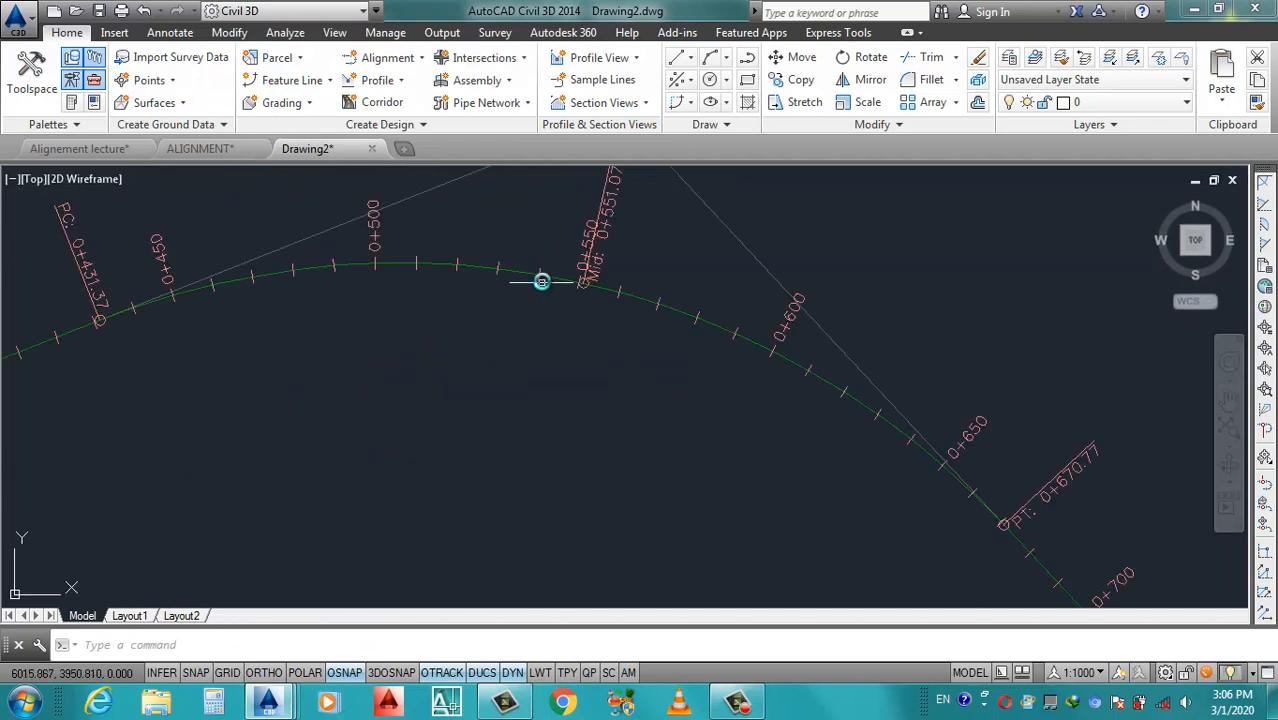
{"action": "scroll", "coordinate": [541, 281], "scroll_direction": "down", "scroll_amount": 2}
{"action": "left_click", "coordinate": [551, 274]}
{"action": "scroll", "coordinate": [628, 328], "scroll_direction": "down", "scroll_amount": 4}
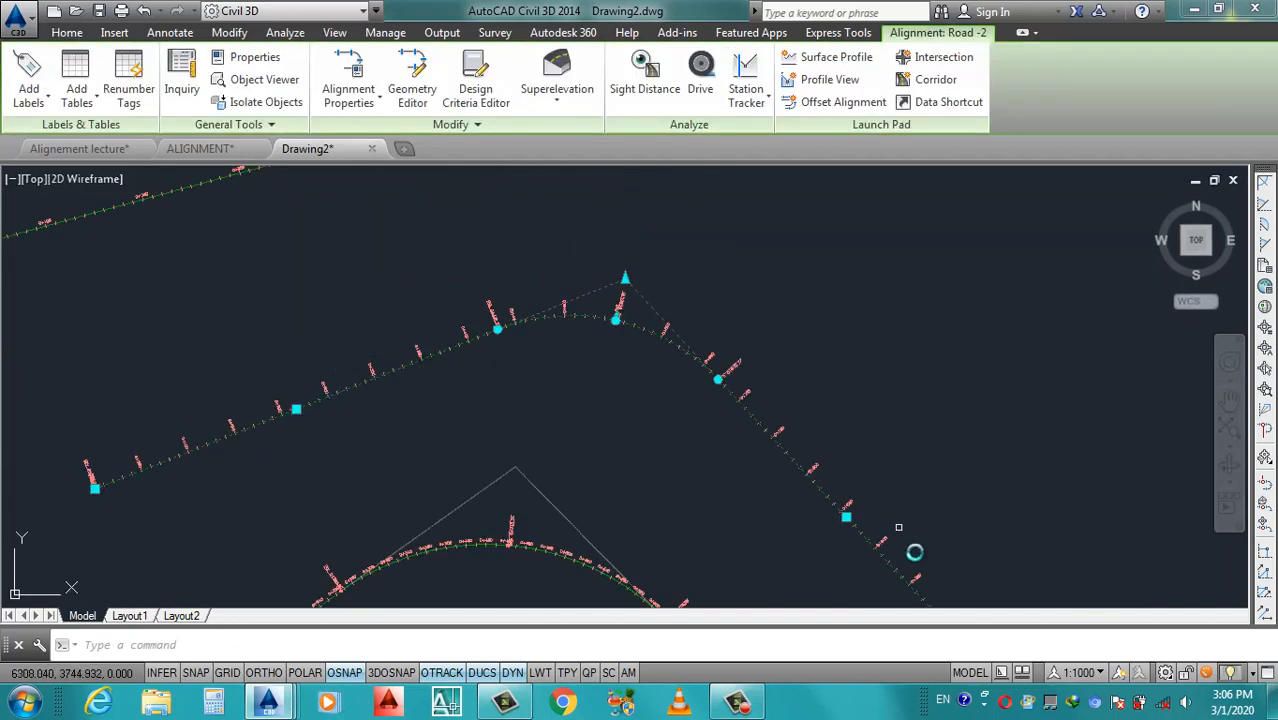
{"action": "scroll", "coordinate": [605, 285], "scroll_direction": "up", "scroll_amount": 2}
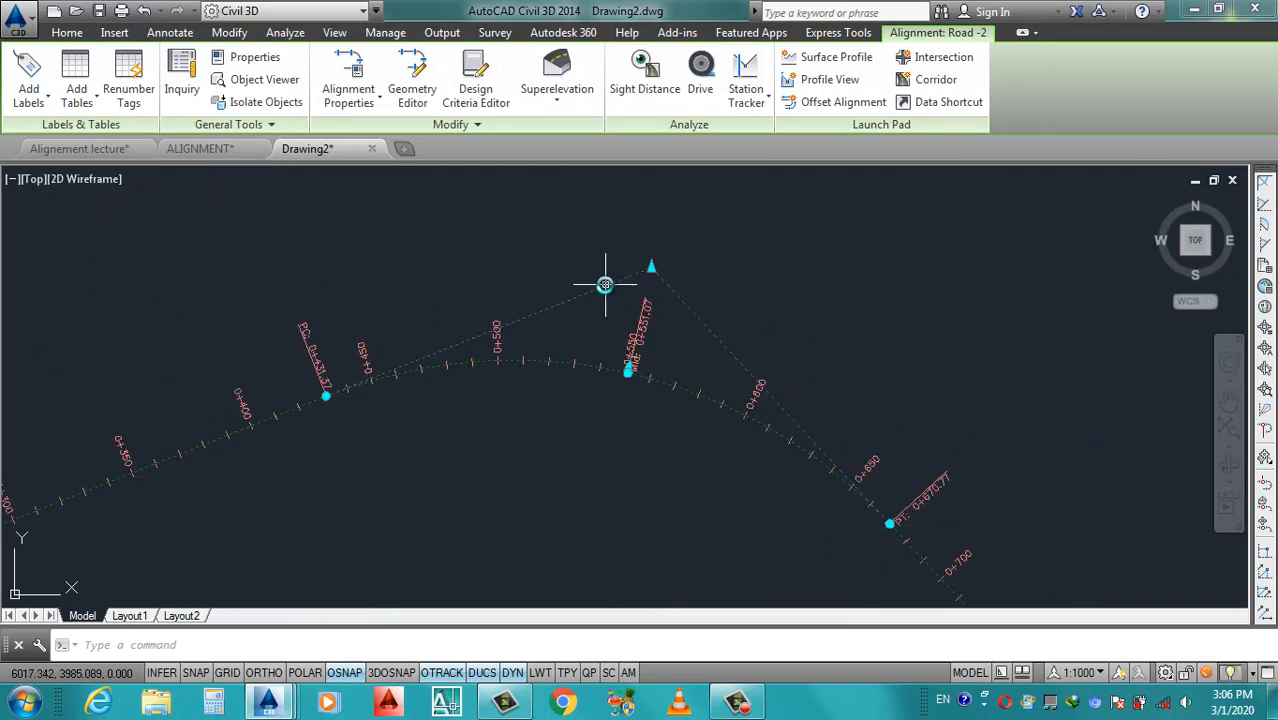
{"action": "scroll", "coordinate": [560, 325], "scroll_direction": "down", "scroll_amount": 3}
{"action": "scroll", "coordinate": [622, 420], "scroll_direction": "up", "scroll_amount": 5}
{"action": "key", "text": "Escape"}
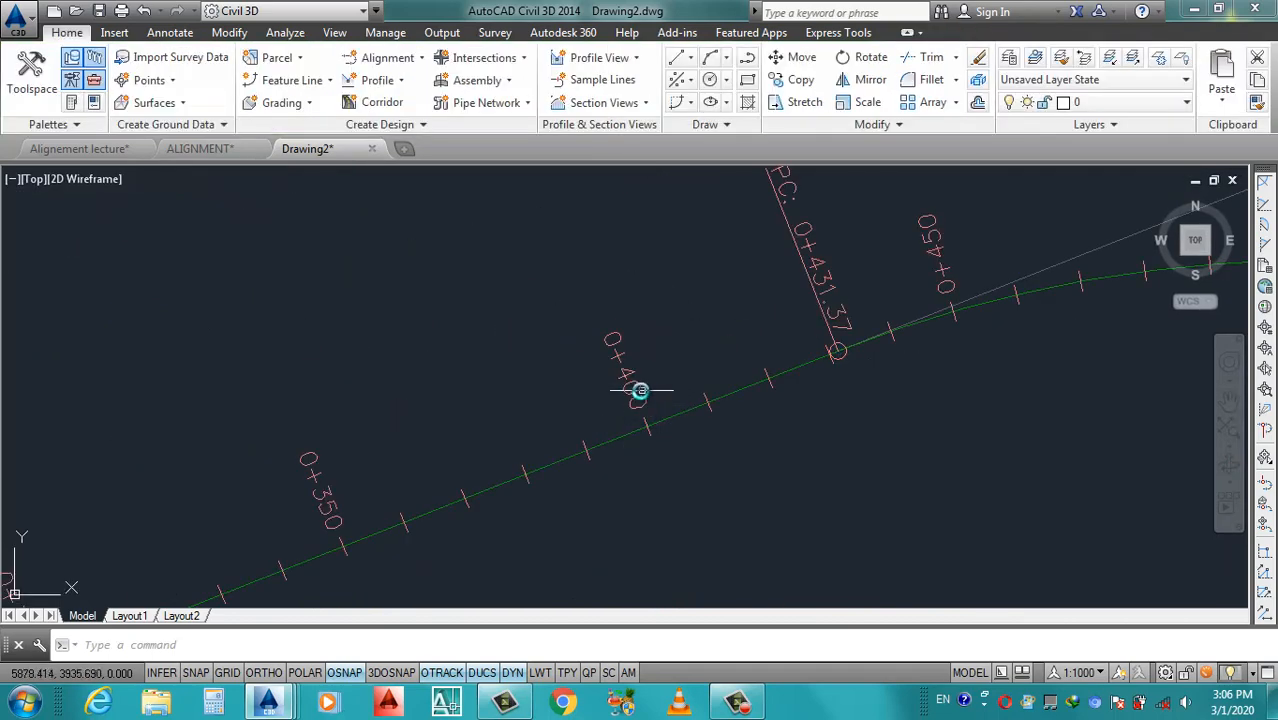
Remove the Geometry Points labels from Road -2's alignment labels, keeping the major and minor stations, and check the alignment.
{"action": "left_click", "coordinate": [630, 386]}
{"action": "scroll", "coordinate": [582, 394], "scroll_direction": "down", "scroll_amount": 4}
{"action": "right_click", "coordinate": [596, 388]}
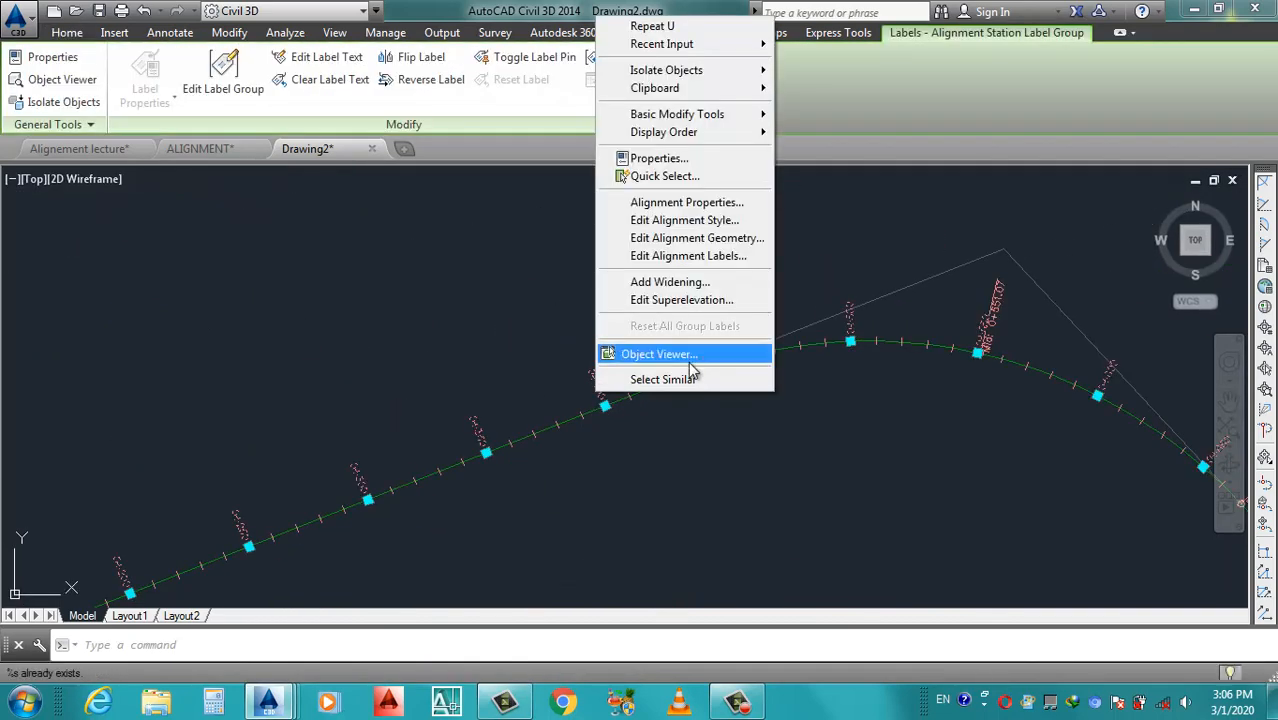
{"action": "left_click", "coordinate": [668, 256]}
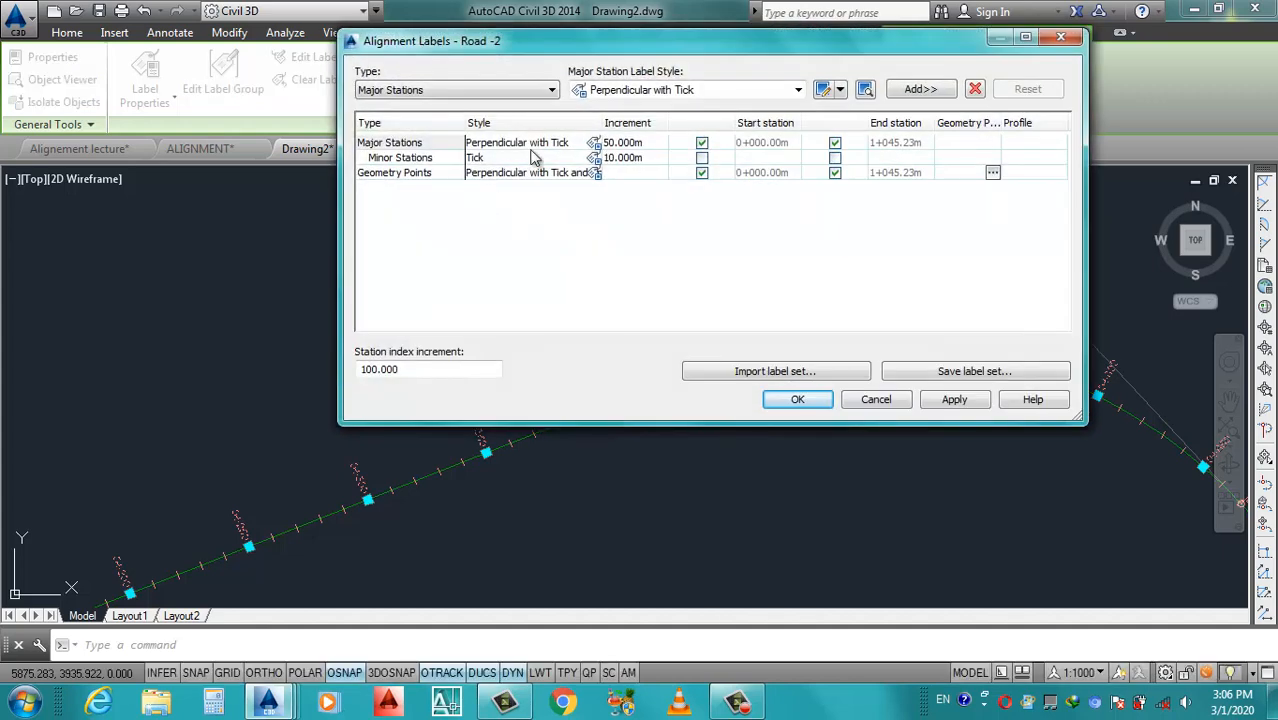
{"action": "left_click", "coordinate": [518, 173]}
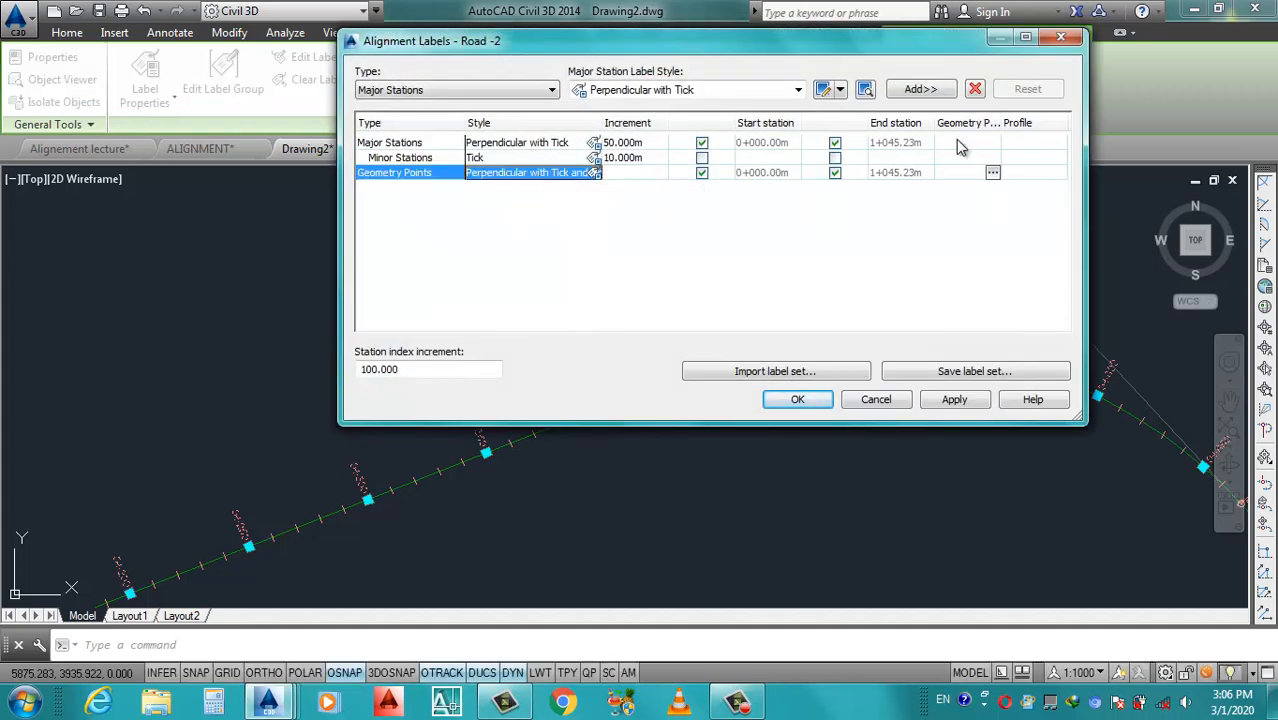
{"action": "left_click", "coordinate": [975, 89]}
{"action": "left_click", "coordinate": [954, 399]}
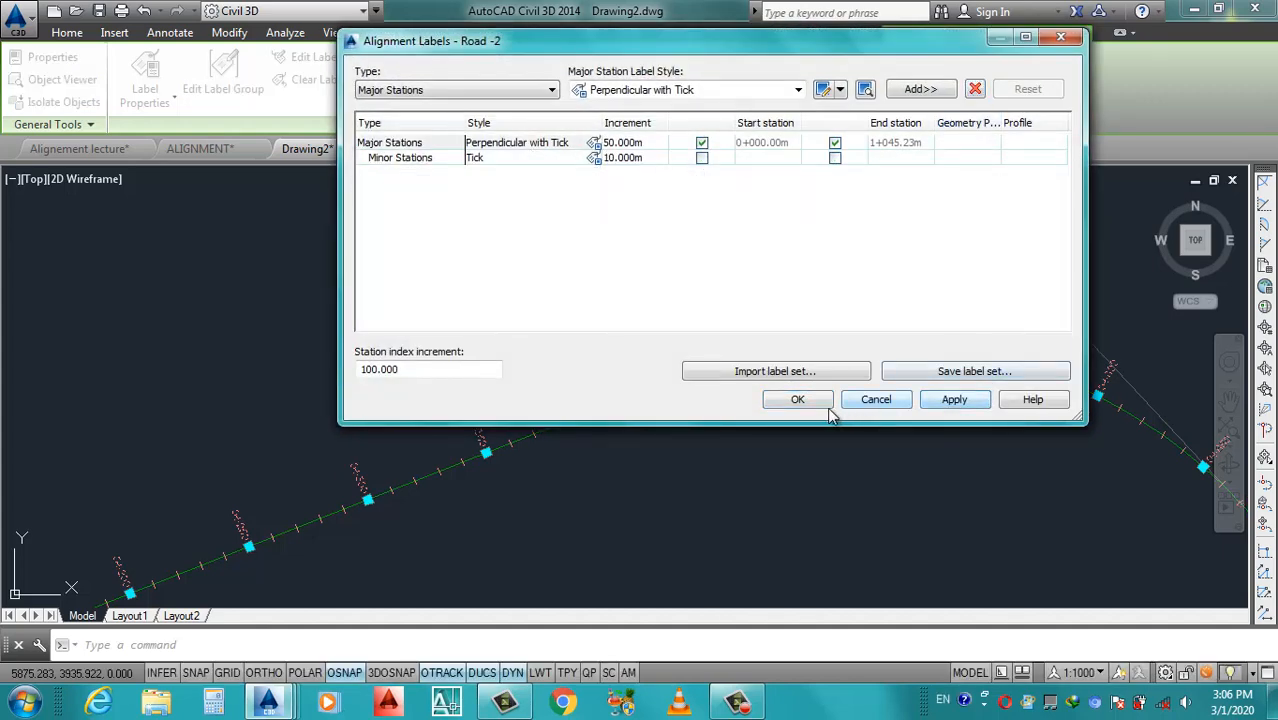
{"action": "left_click", "coordinate": [806, 400]}
{"action": "scroll", "coordinate": [766, 351], "scroll_direction": "down", "scroll_amount": 4}
{"action": "scroll", "coordinate": [490, 450], "scroll_direction": "up", "scroll_amount": 4}
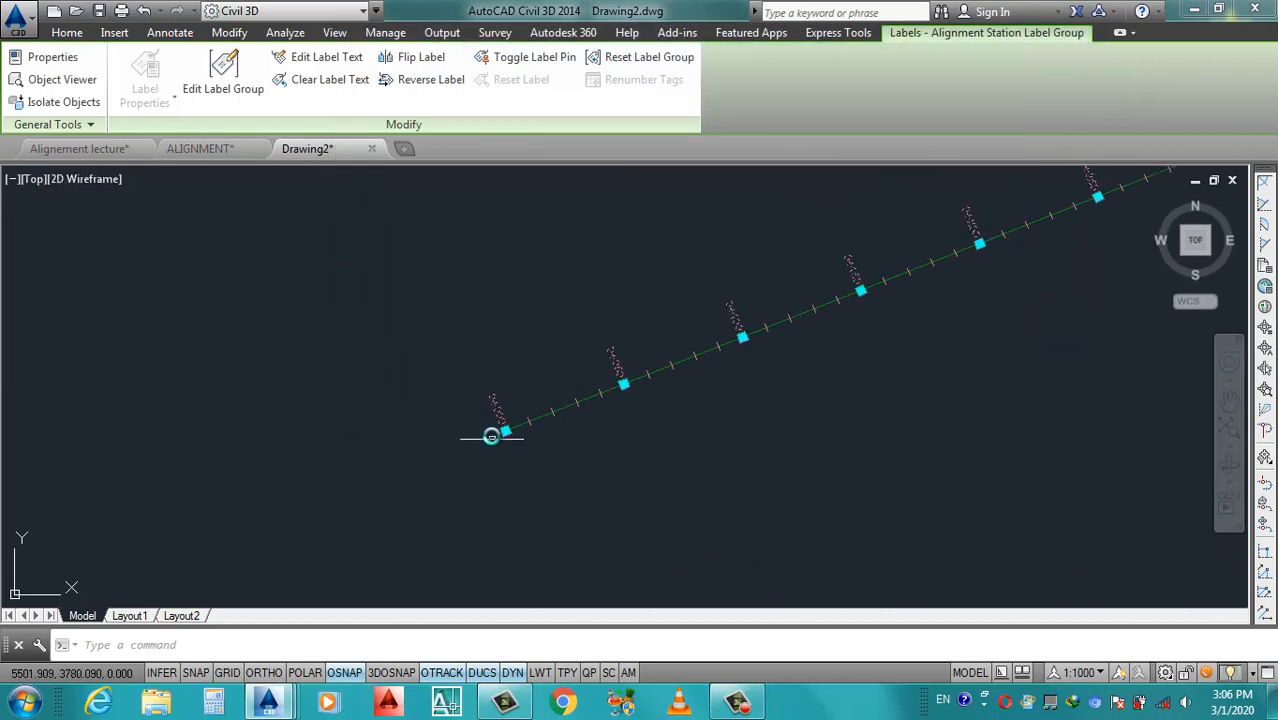
{"action": "scroll", "coordinate": [776, 357], "scroll_direction": "down", "scroll_amount": 3}
{"action": "scroll", "coordinate": [787, 348], "scroll_direction": "up", "scroll_amount": 3}
{"action": "scroll", "coordinate": [765, 360], "scroll_direction": "down", "scroll_amount": 1}
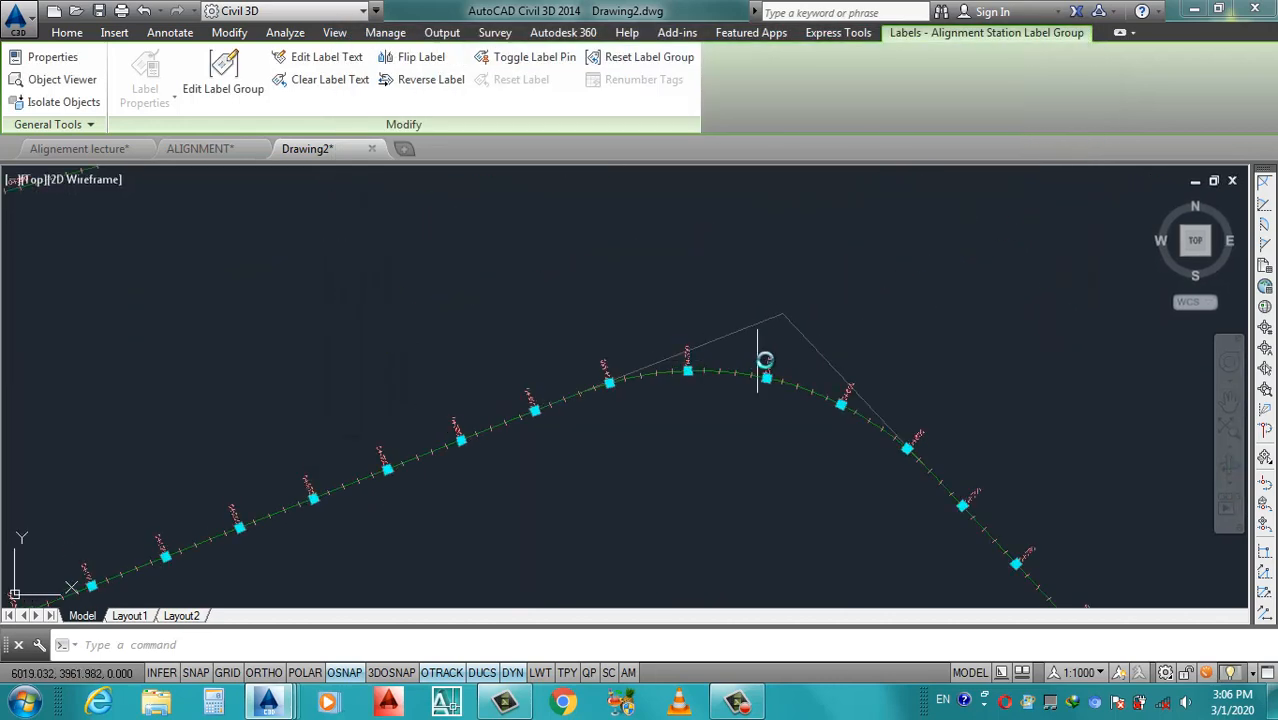
Examine Road -2's curve, its station labels and grips, and the tangent extensions meeting at its PI.
{"action": "key", "text": "Escape"}
{"action": "scroll", "coordinate": [790, 350], "scroll_direction": "up", "scroll_amount": 3}
{"action": "left_click", "coordinate": [812, 303]}
{"action": "scroll", "coordinate": [716, 336], "scroll_direction": "down", "scroll_amount": 4}
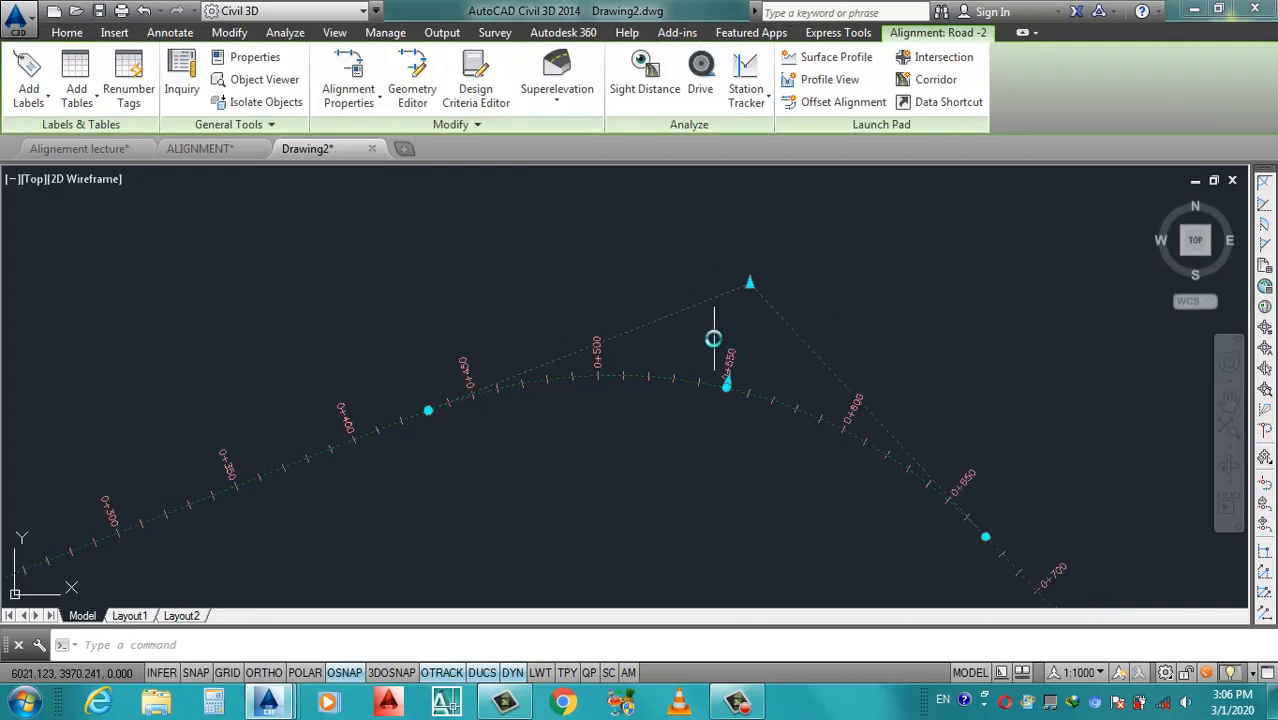
{"action": "scroll", "coordinate": [754, 339], "scroll_direction": "up", "scroll_amount": 4}
{"action": "key", "text": "Escape"}
{"action": "scroll", "coordinate": [685, 418], "scroll_direction": "up", "scroll_amount": 2}
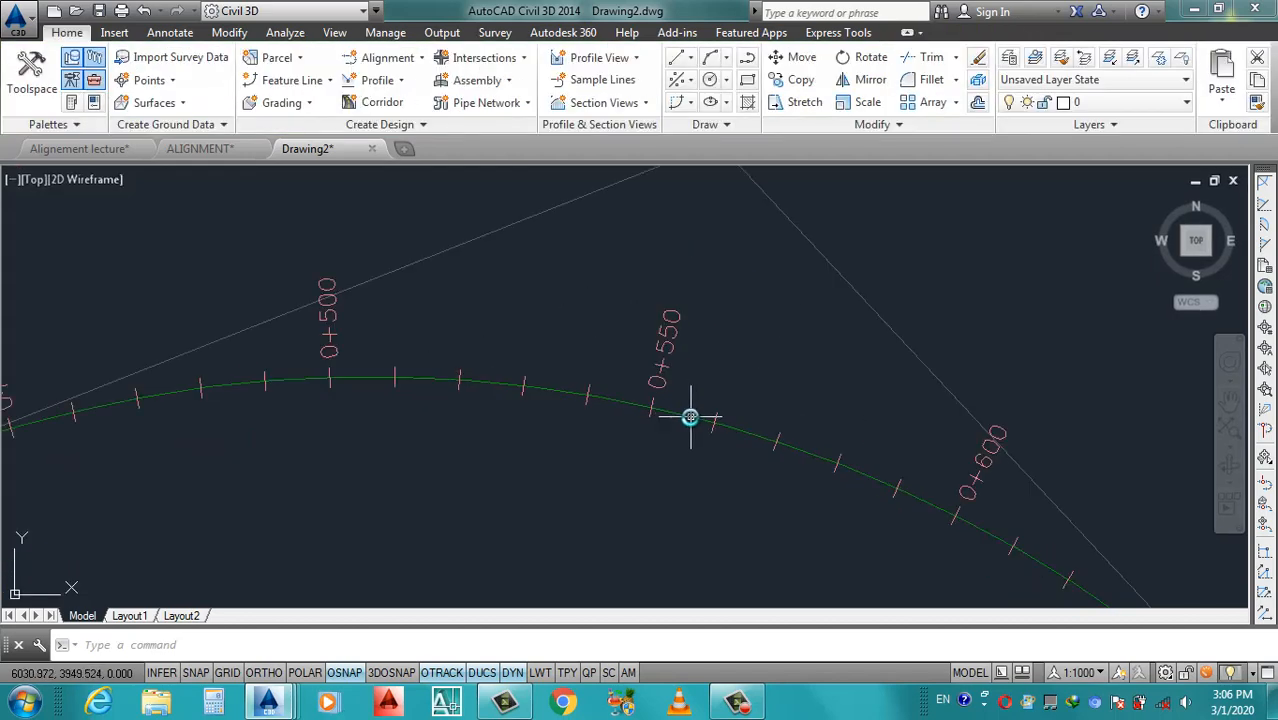
{"action": "left_click", "coordinate": [690, 414]}
{"action": "scroll", "coordinate": [685, 395], "scroll_direction": "down", "scroll_amount": 4}
{"action": "scroll", "coordinate": [665, 395], "scroll_direction": "down", "scroll_amount": 2}
{"action": "key", "text": "Escape"}
{"action": "scroll", "coordinate": [580, 390], "scroll_direction": "up", "scroll_amount": 5}
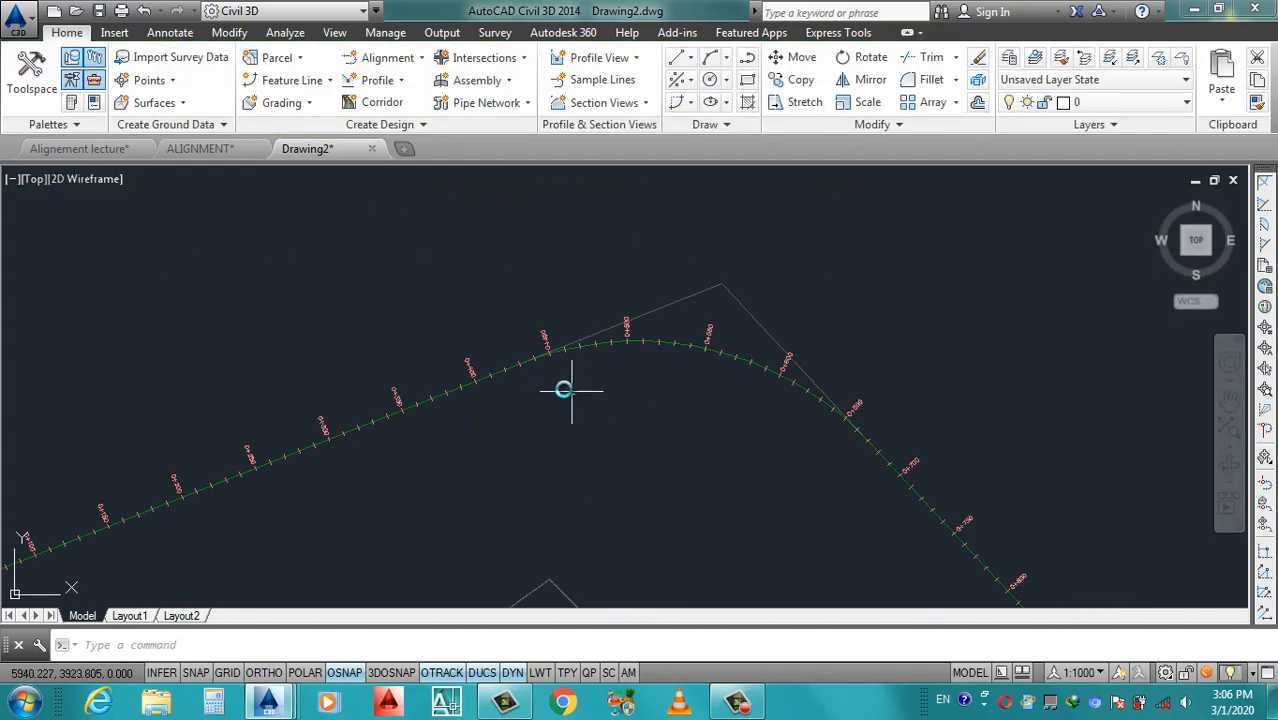
{"action": "left_click", "coordinate": [640, 297]}
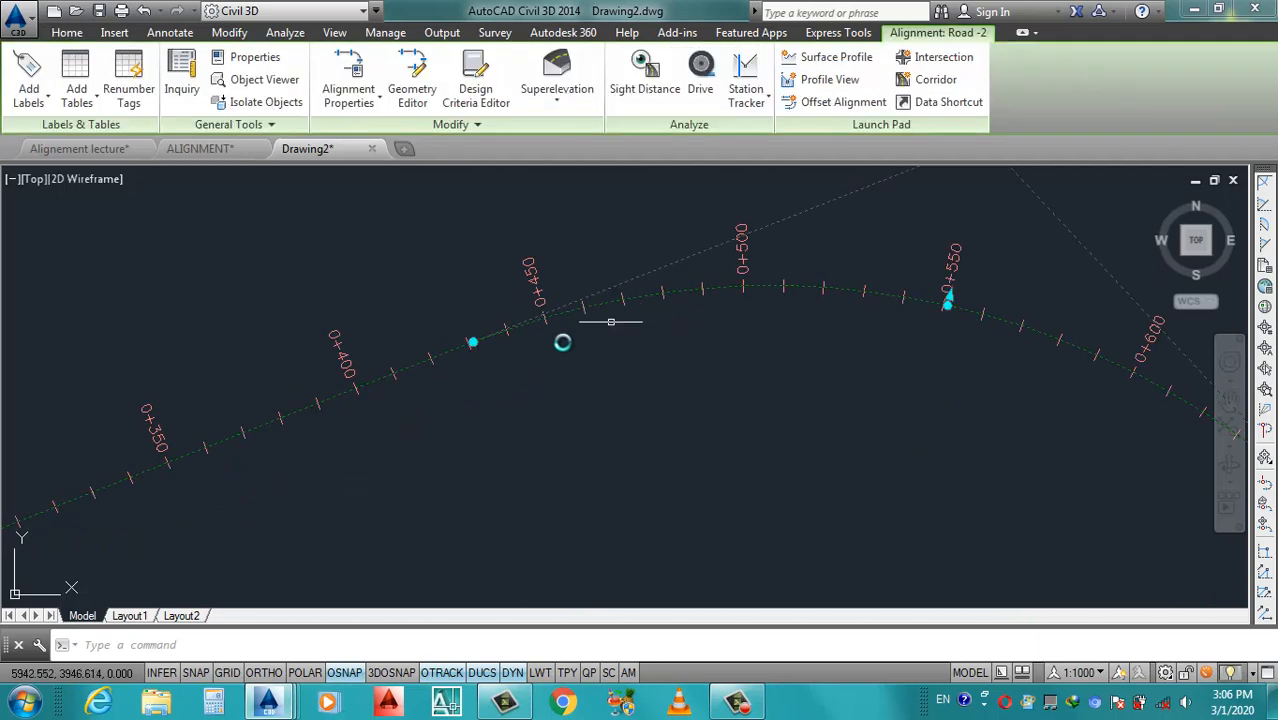
{"action": "scroll", "coordinate": [738, 420], "scroll_direction": "down", "scroll_amount": 4}
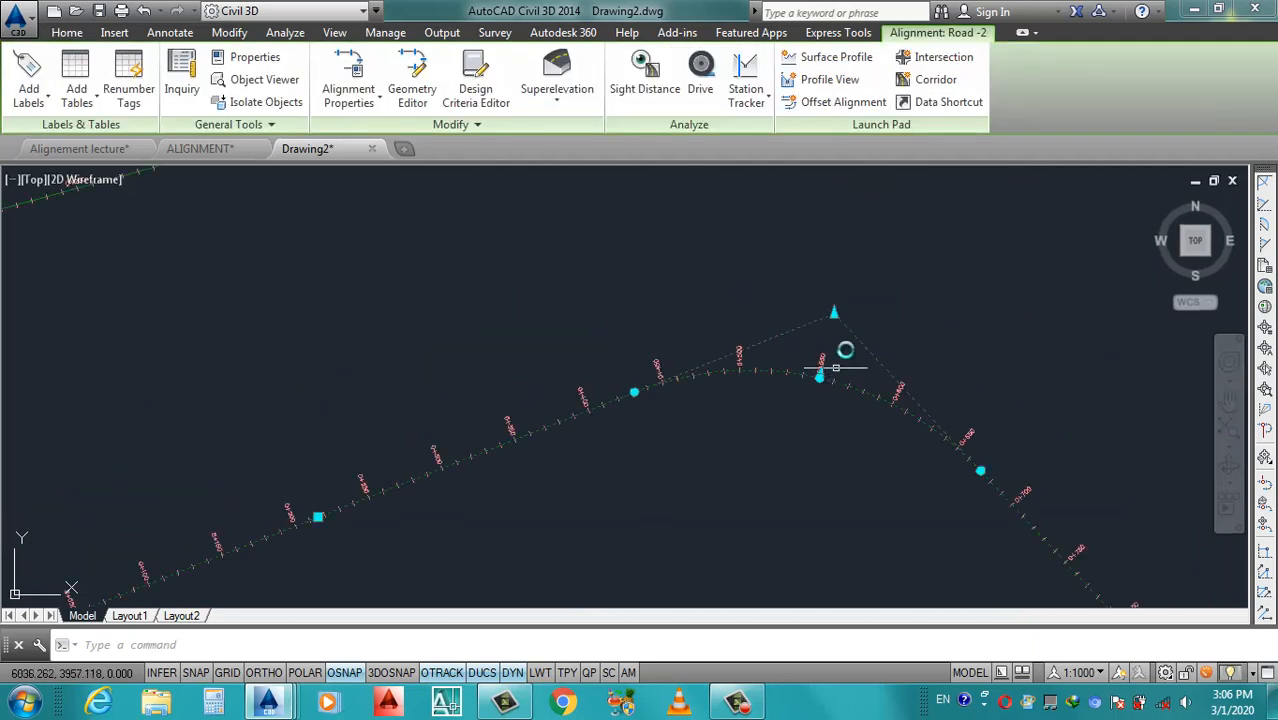
{"action": "scroll", "coordinate": [842, 350], "scroll_direction": "up", "scroll_amount": 4}
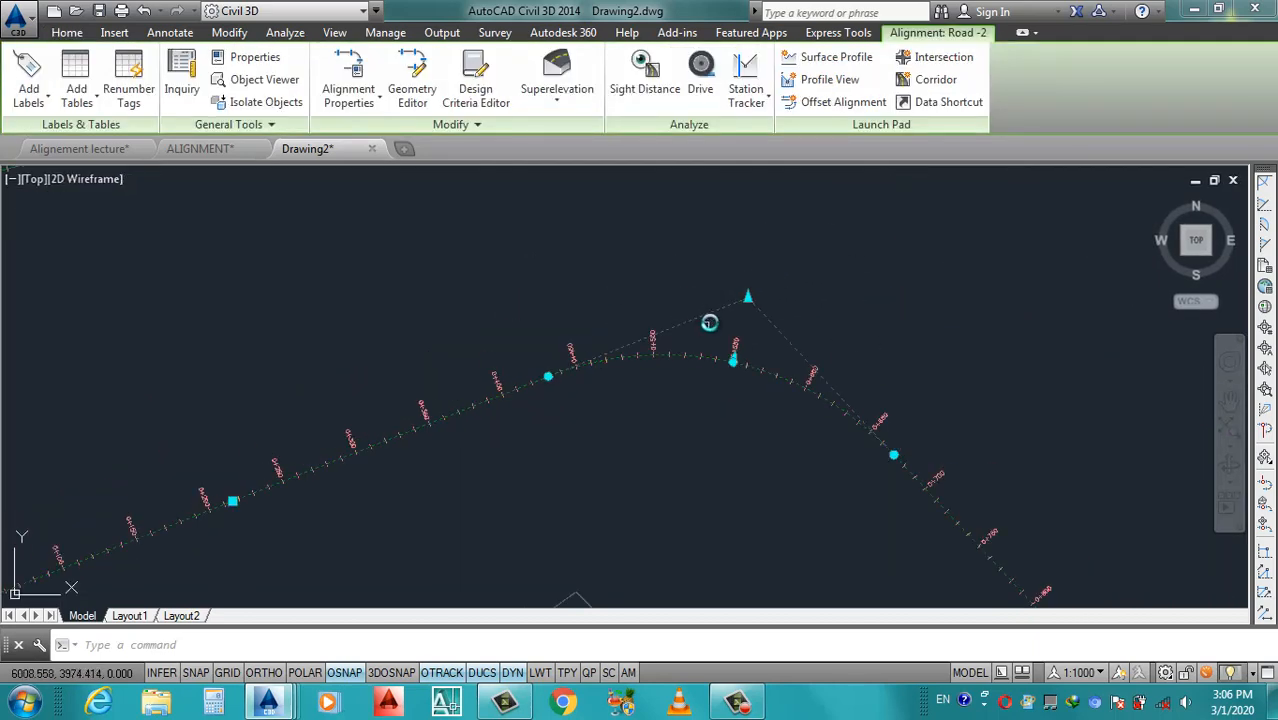
{"action": "key", "text": "Escape"}
{"action": "scroll", "coordinate": [740, 365], "scroll_direction": "up", "scroll_amount": 2}
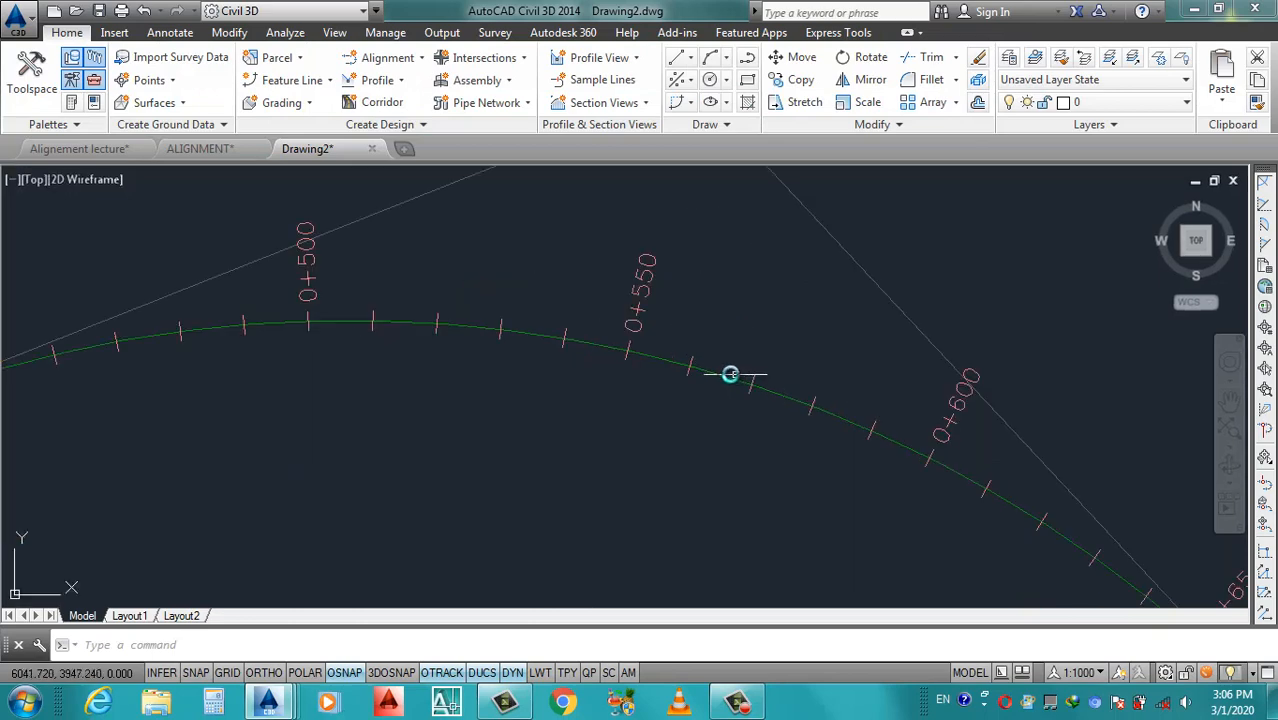
Edit Road -2's Proposed alignment style, setting the Line component's color to blue in the plan view display.
{"action": "left_click", "coordinate": [660, 361]}
{"action": "right_click", "coordinate": [660, 361]}
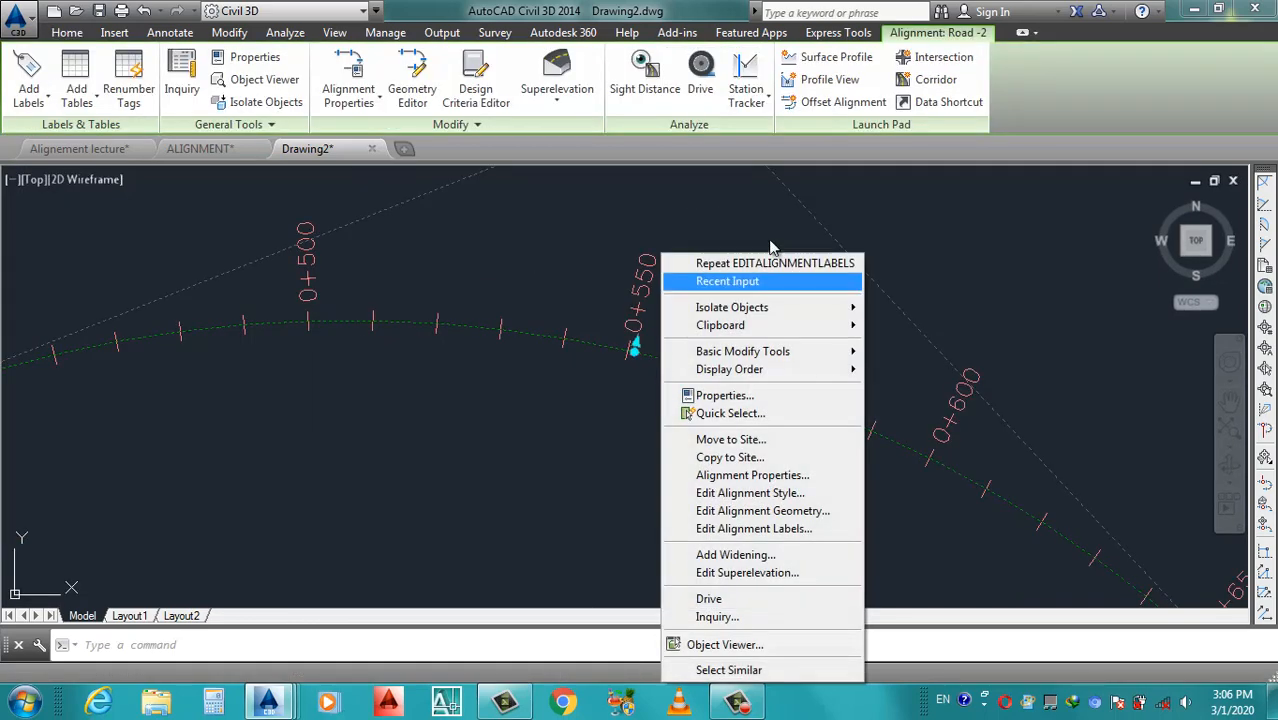
{"action": "left_click", "coordinate": [757, 496]}
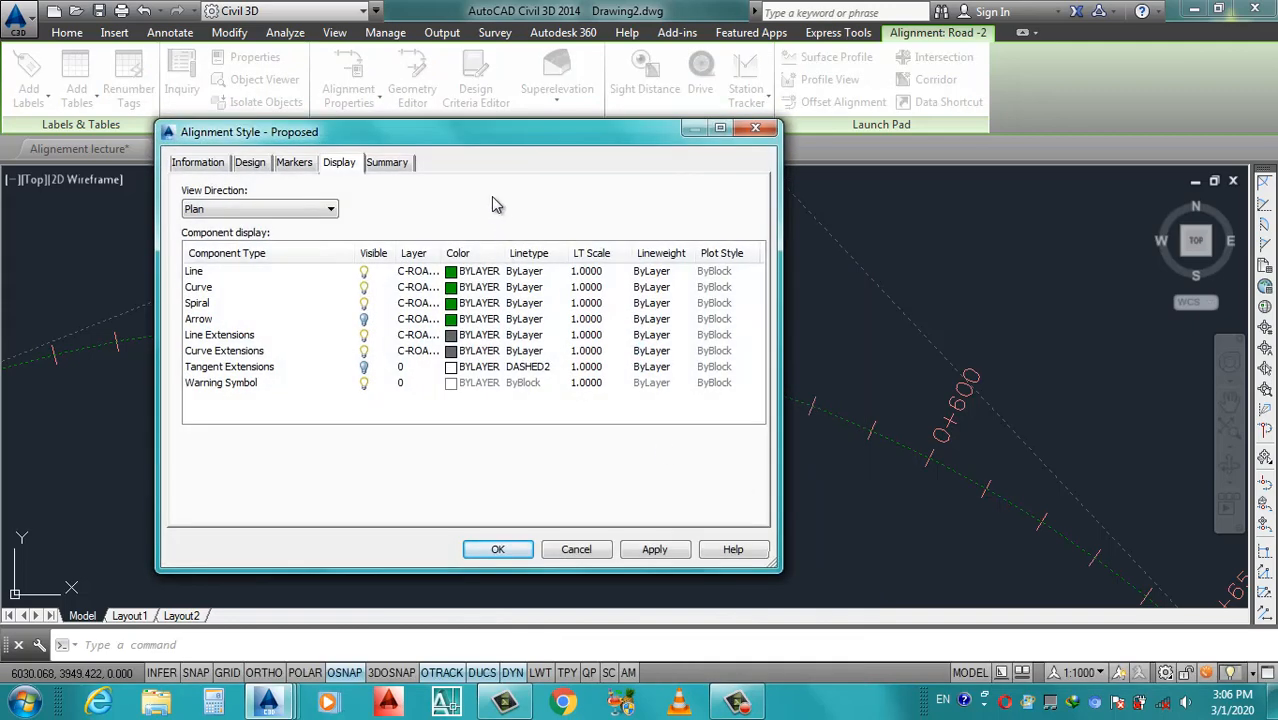
{"action": "left_click_drag", "start_coordinate": [490, 137], "coordinate": [647, 113]}
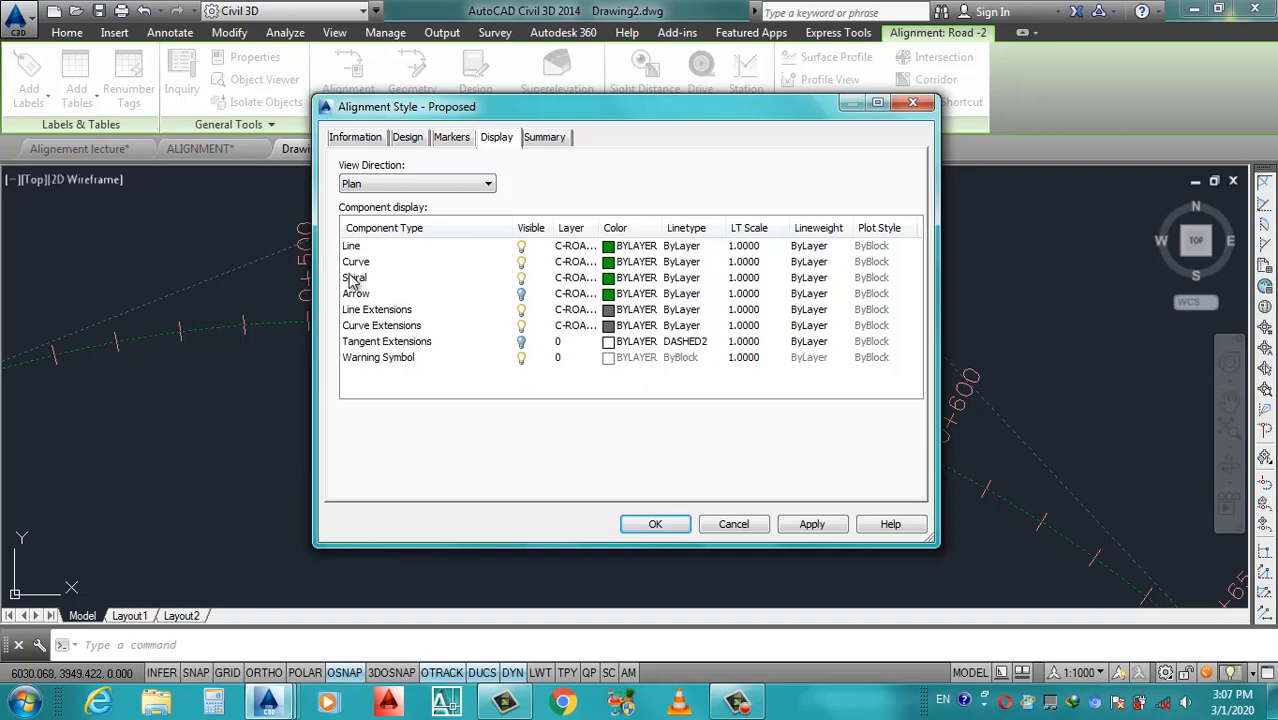
{"action": "left_click_drag", "start_coordinate": [513, 110], "coordinate": [531, 106]}
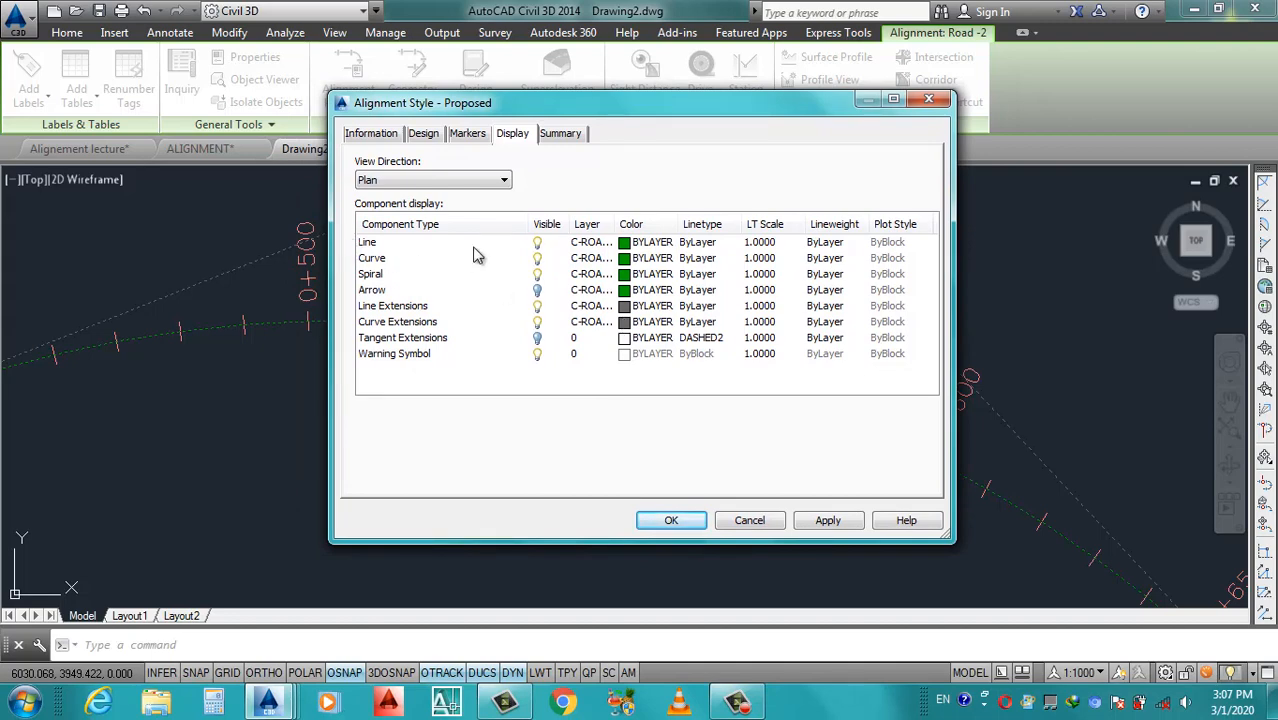
{"action": "left_click", "coordinate": [621, 245]}
{"action": "left_click", "coordinate": [374, 408]}
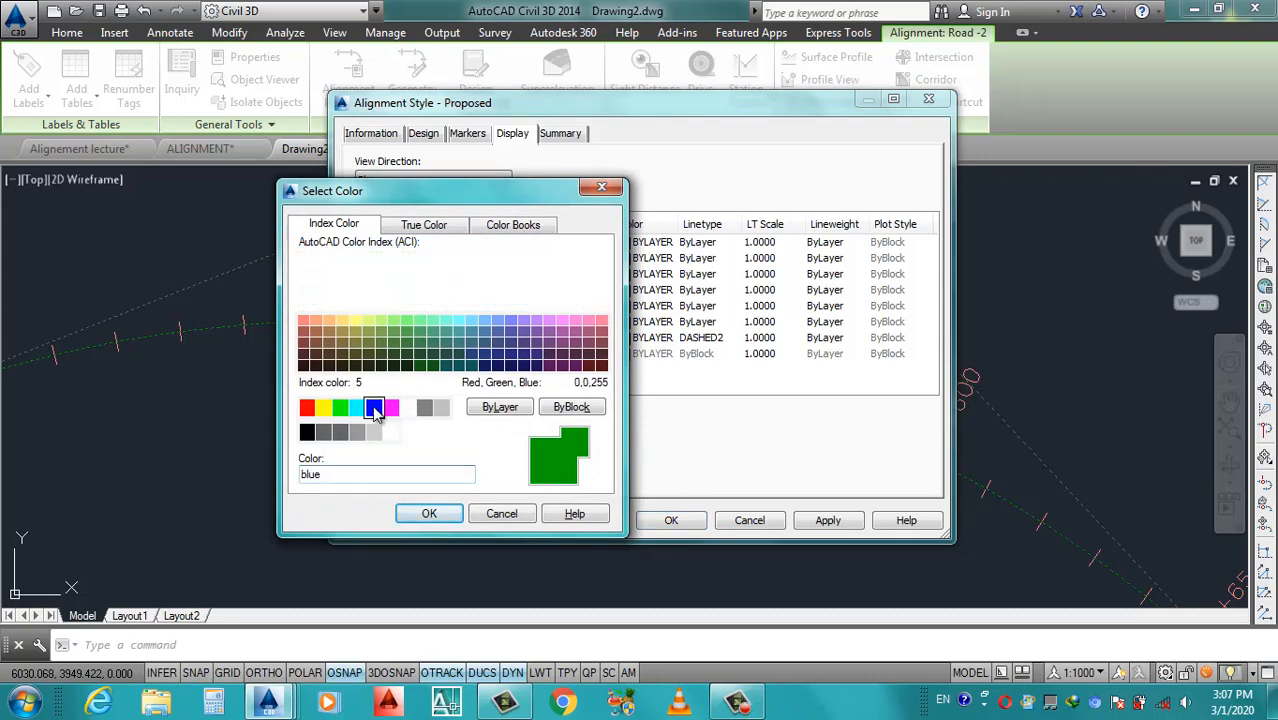
{"action": "left_click", "coordinate": [429, 513]}
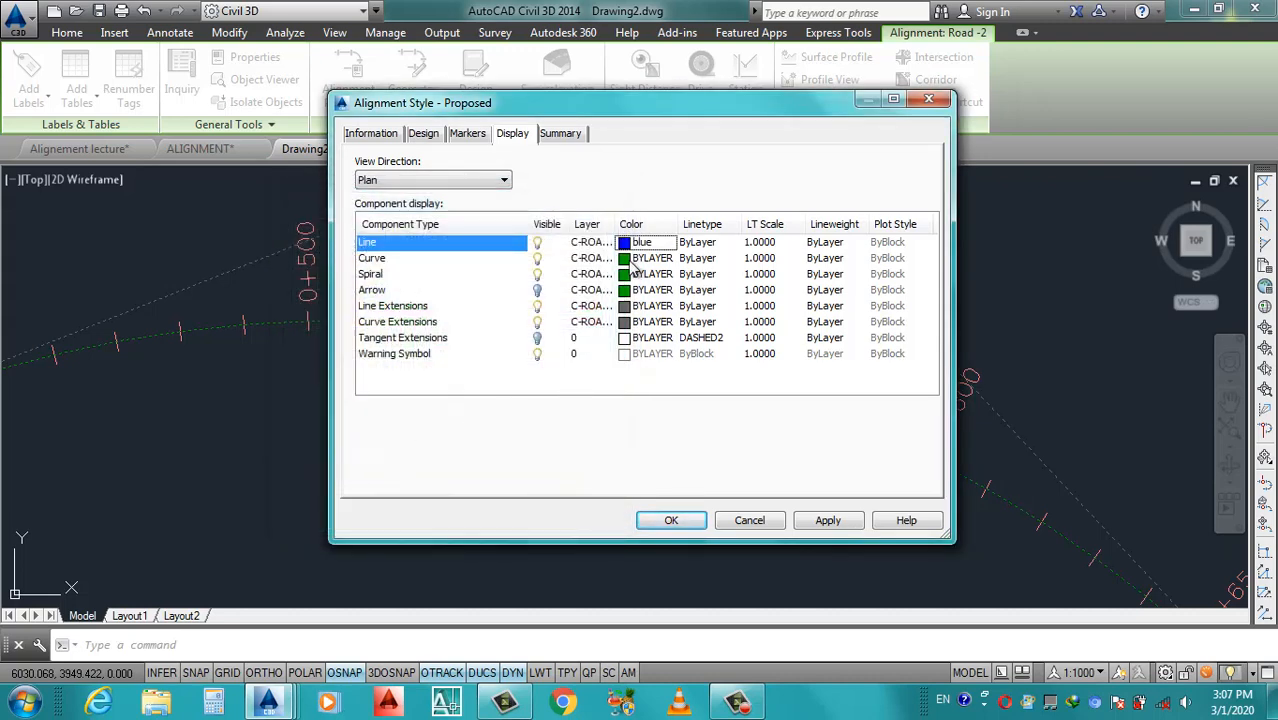
Set the color of the Curve component to red in the Proposed alignment style.
{"action": "left_click", "coordinate": [625, 258]}
{"action": "left_click", "coordinate": [307, 407]}
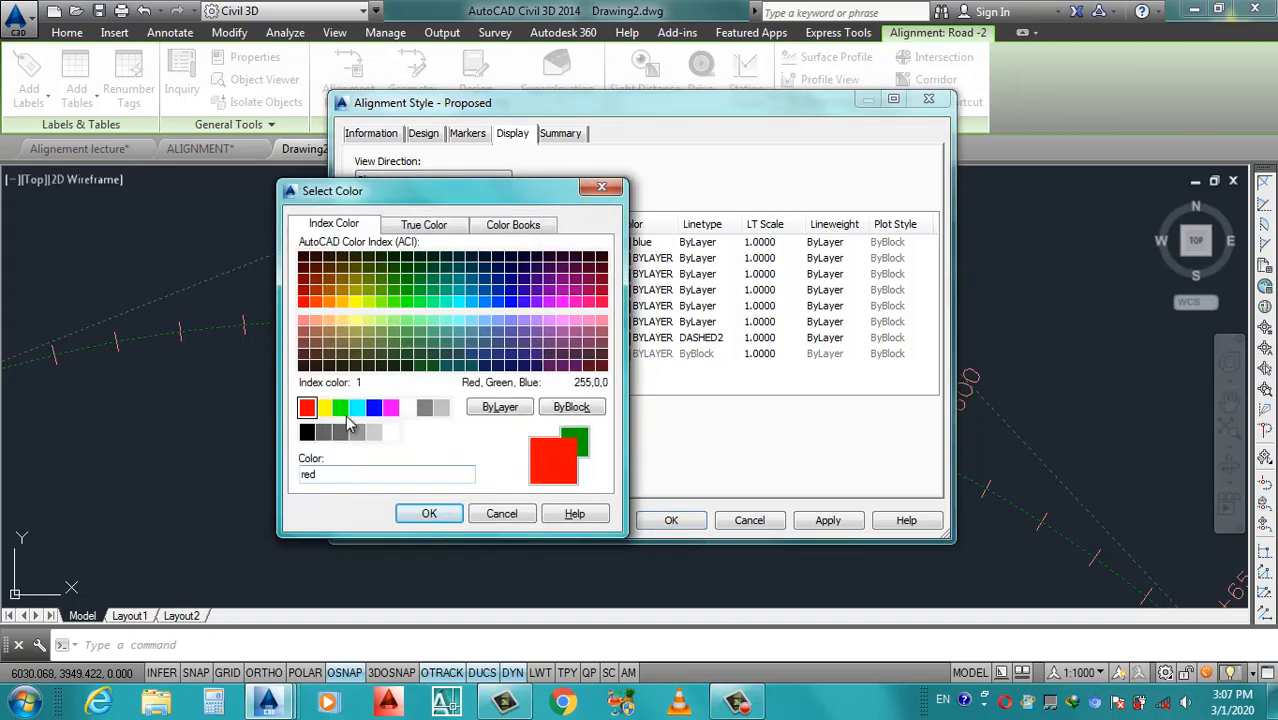
{"action": "left_click", "coordinate": [429, 513]}
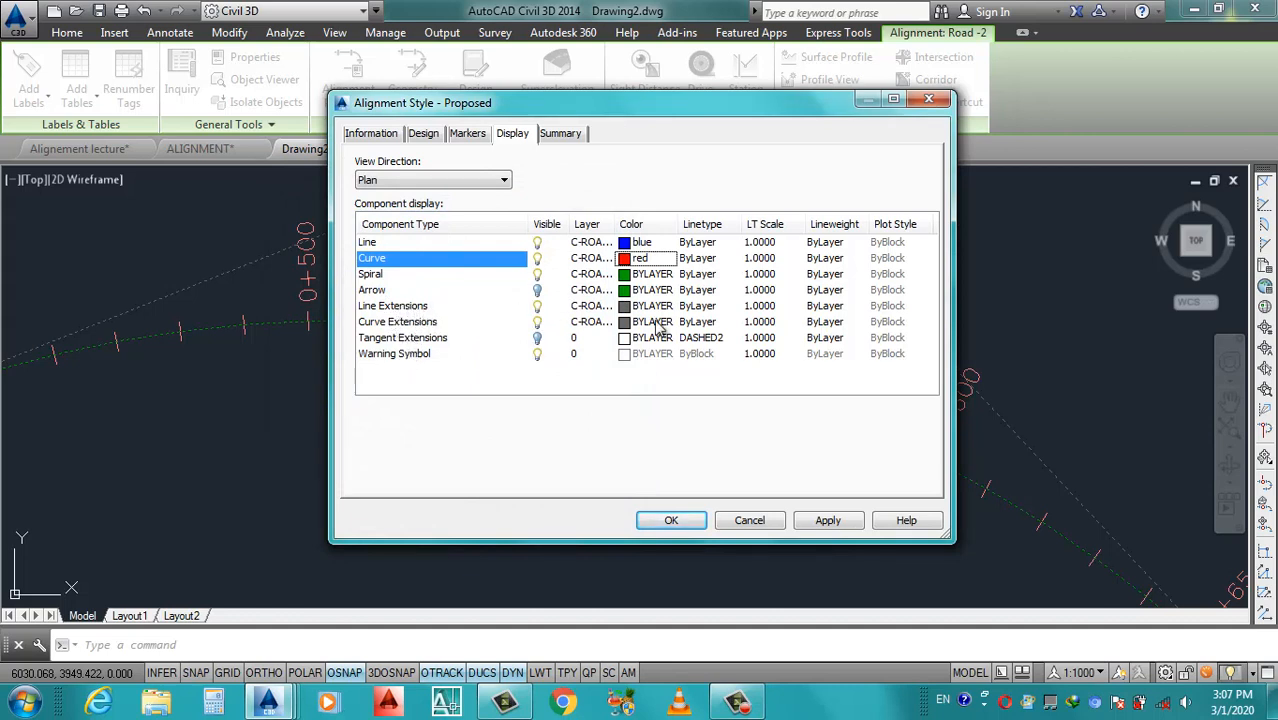
Give the Line Extensions component the DASHED2 linetype with a linetype scale of 15 and apply the style.
{"action": "left_click", "coordinate": [624, 307]}
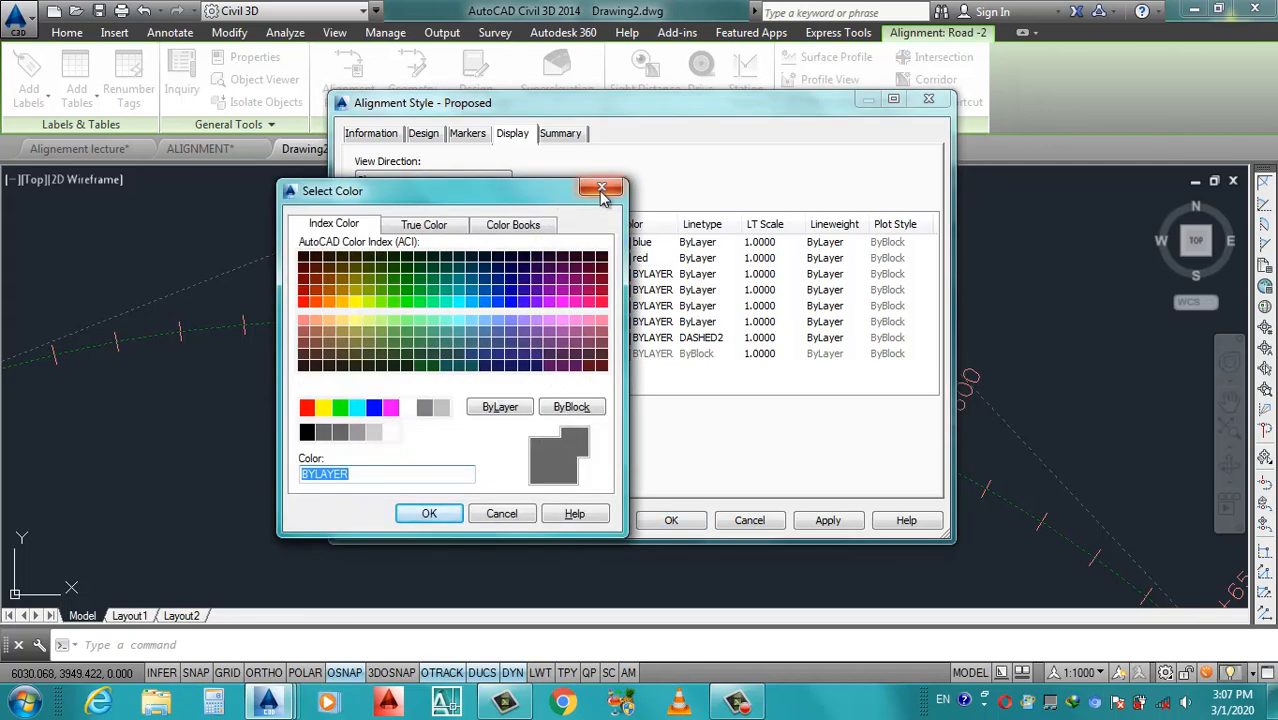
{"action": "left_click", "coordinate": [602, 190]}
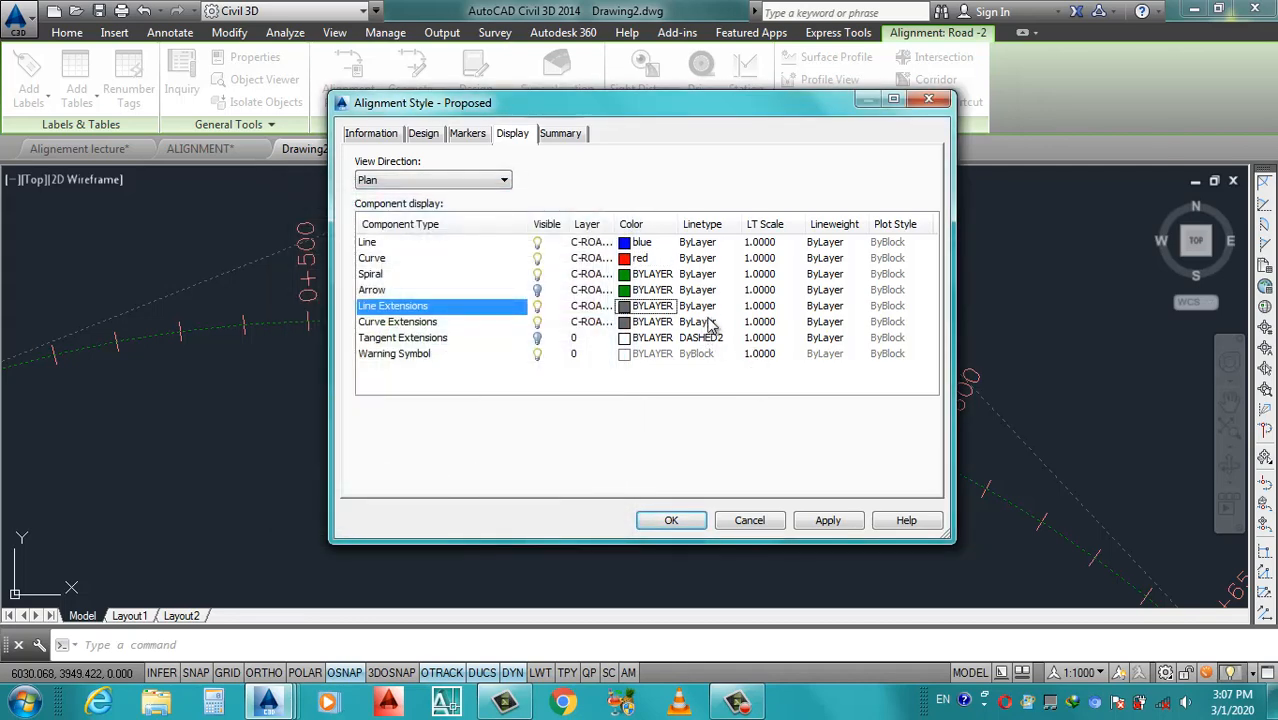
{"action": "left_click", "coordinate": [700, 306]}
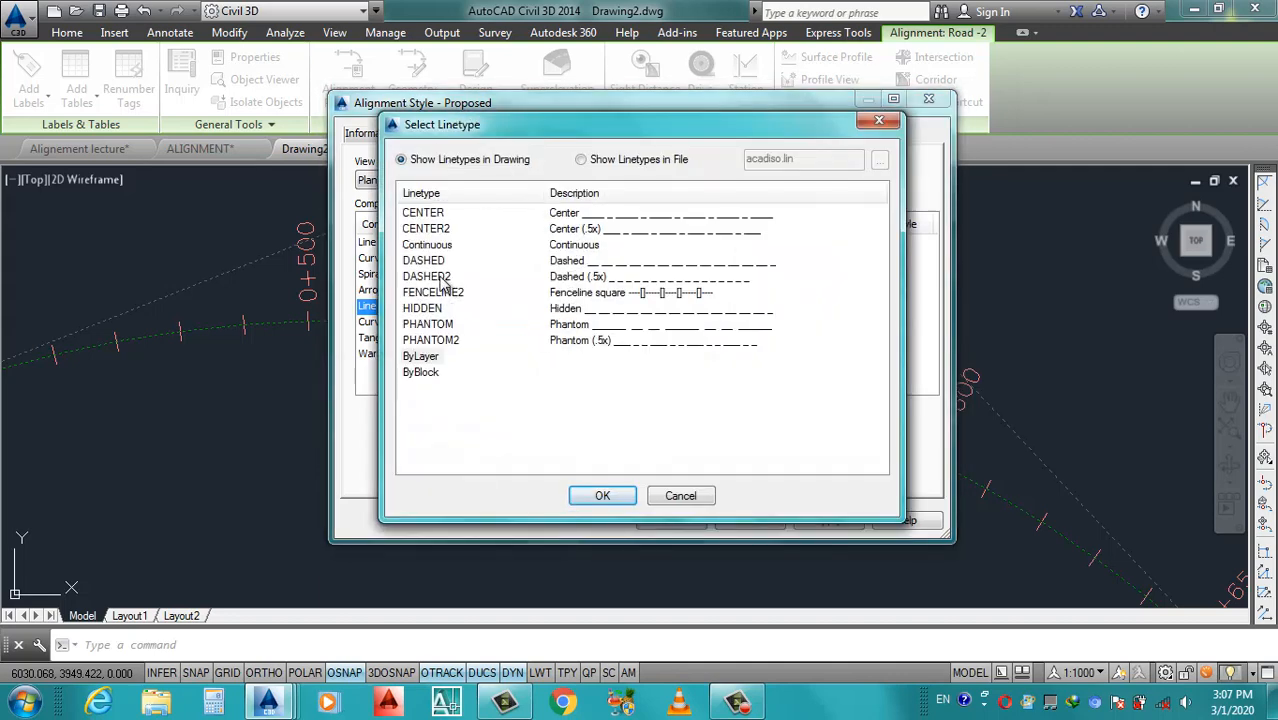
{"action": "left_click", "coordinate": [440, 278]}
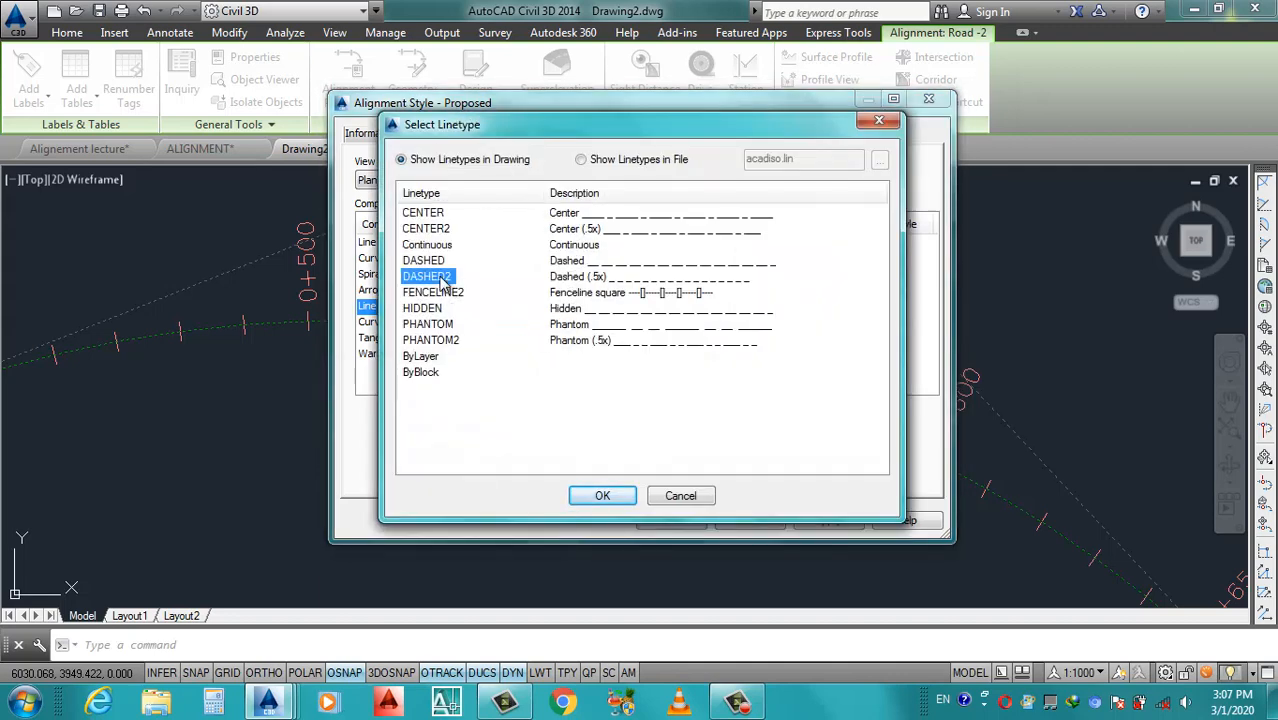
{"action": "left_click", "coordinate": [602, 496]}
{"action": "left_click", "coordinate": [750, 307]}
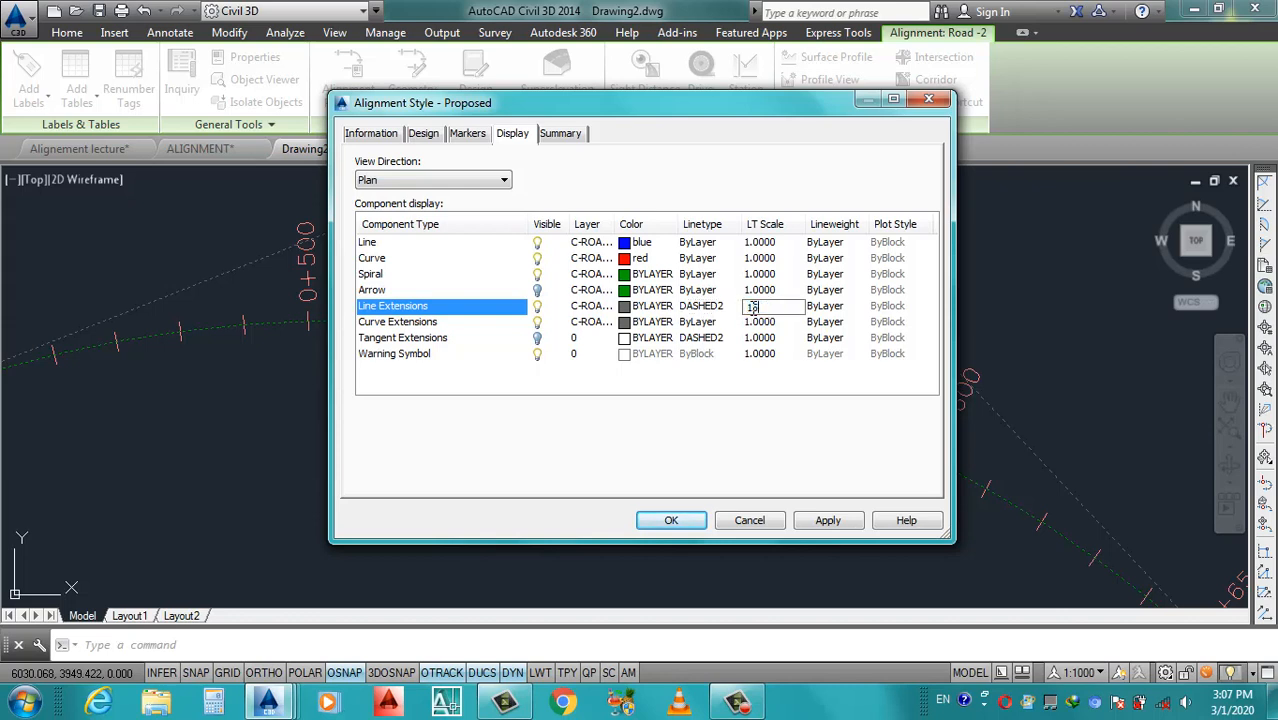
{"action": "left_click", "coordinate": [826, 521]}
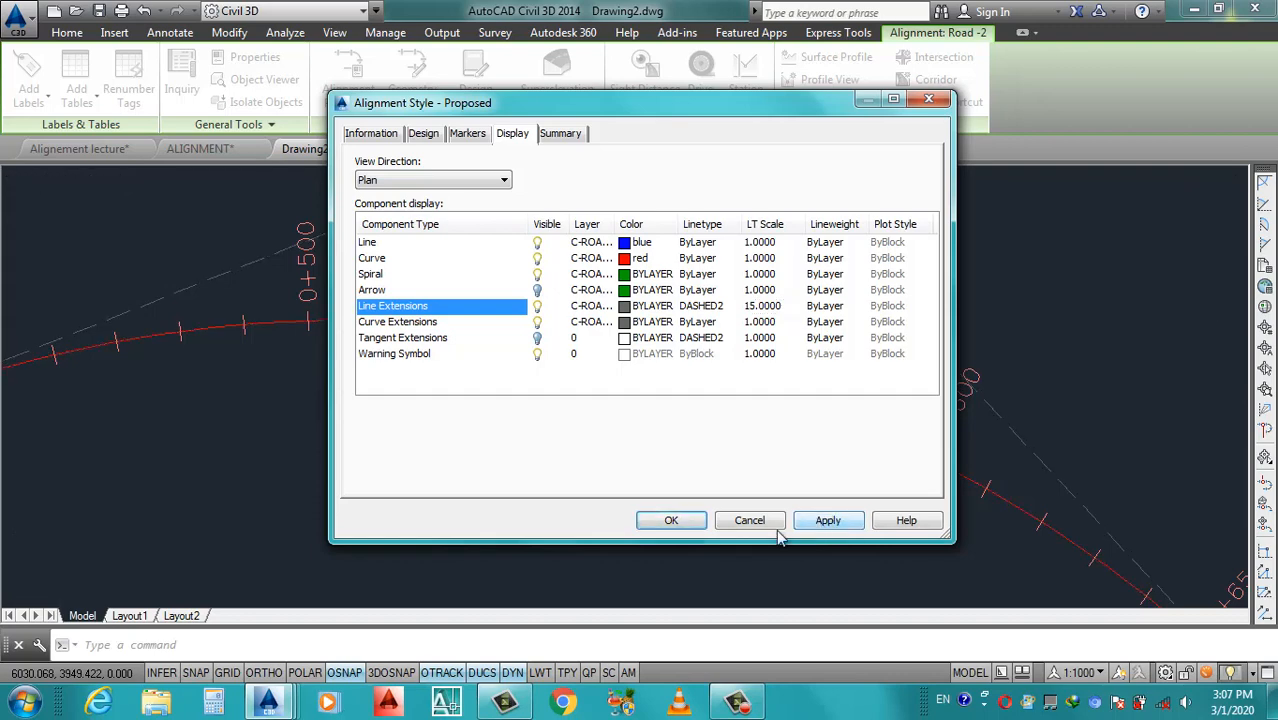
{"action": "left_click", "coordinate": [673, 522]}
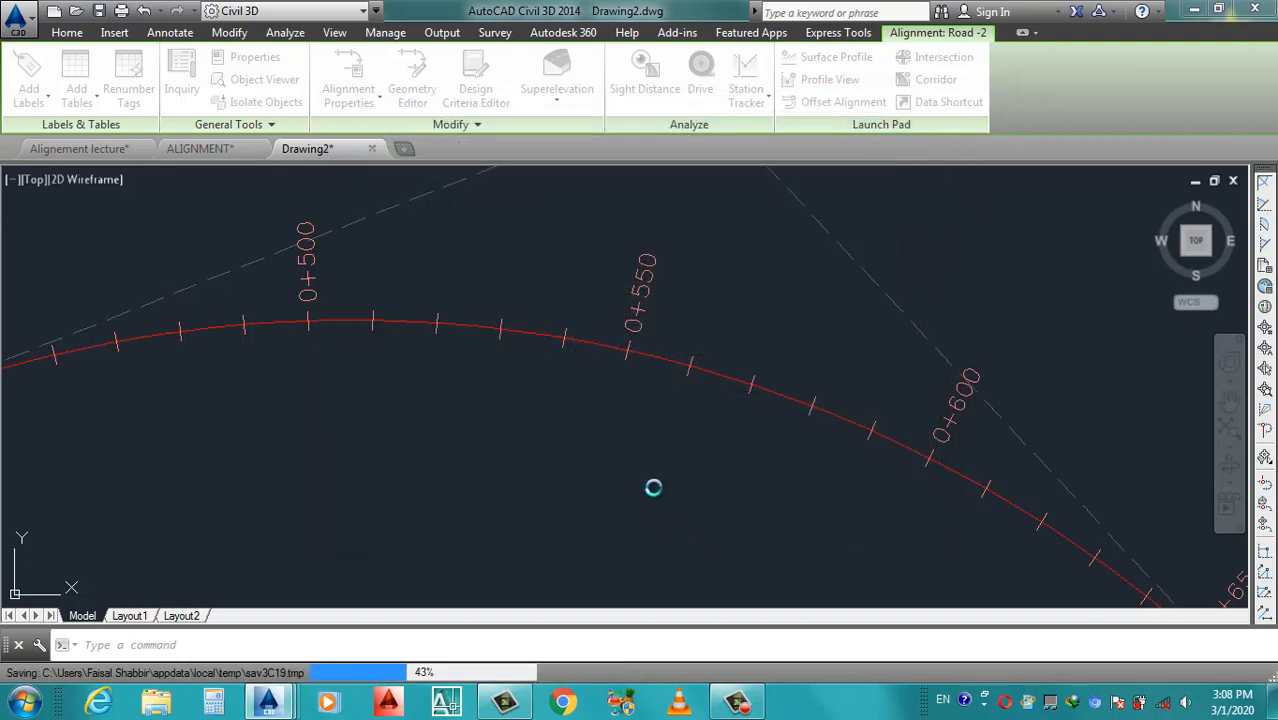
{"action": "key", "text": "Escape"}
Examine the restyled Road -2 alignment around its curve, including the straight segments and extension lines.
{"action": "scroll", "coordinate": [662, 354], "scroll_direction": "down", "scroll_amount": 5}
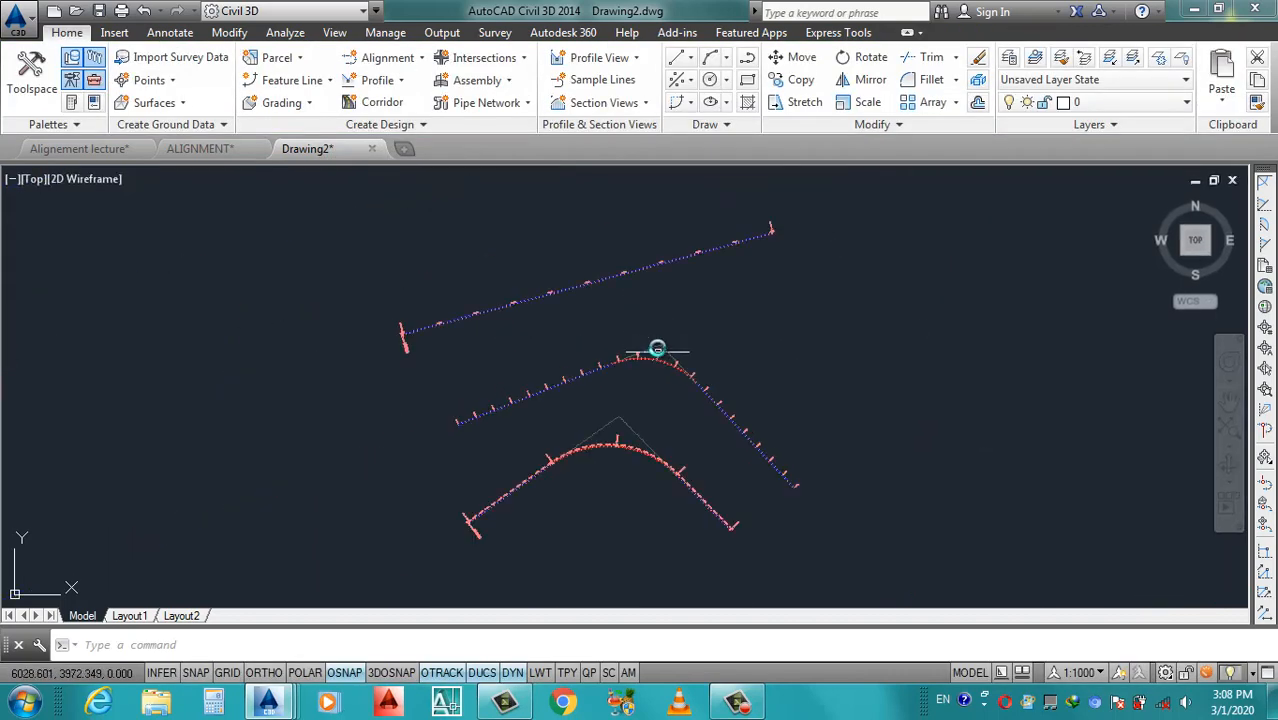
{"action": "scroll", "coordinate": [657, 348], "scroll_direction": "down", "scroll_amount": 4}
{"action": "scroll", "coordinate": [660, 364], "scroll_direction": "up", "scroll_amount": 8}
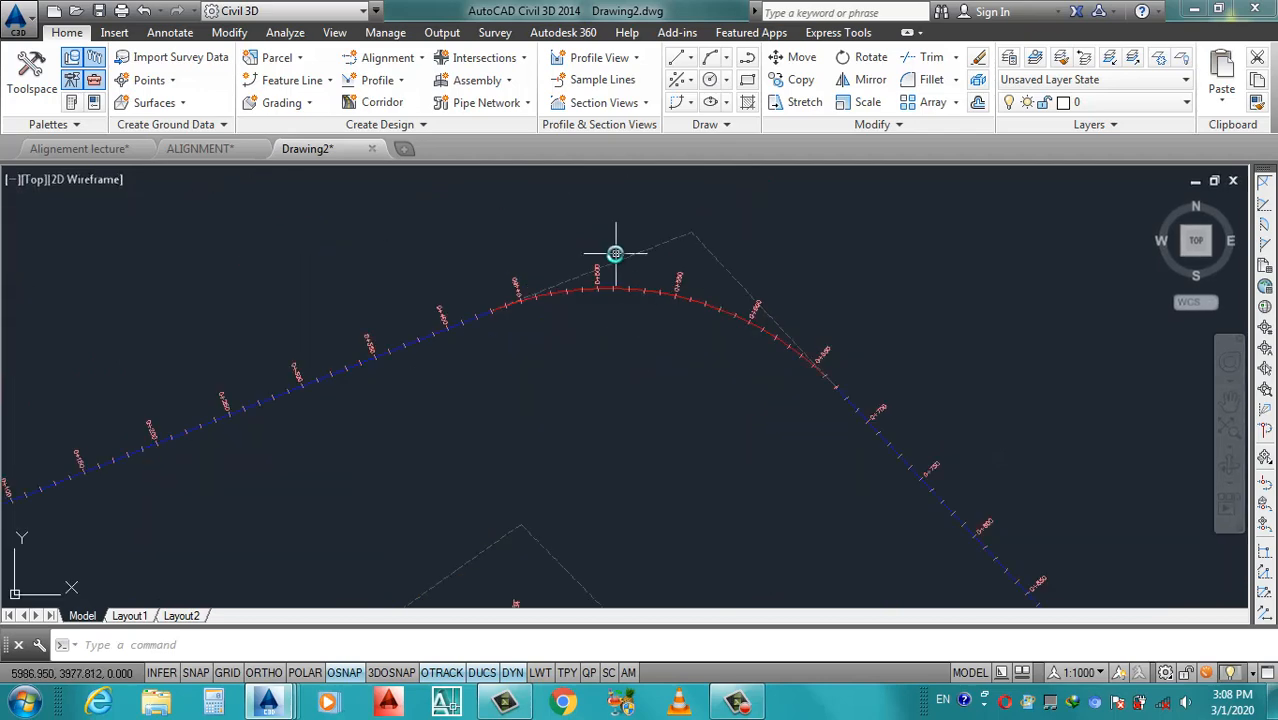
{"action": "scroll", "coordinate": [615, 253], "scroll_direction": "up", "scroll_amount": 3}
{"action": "scroll", "coordinate": [408, 422], "scroll_direction": "down", "scroll_amount": 6}
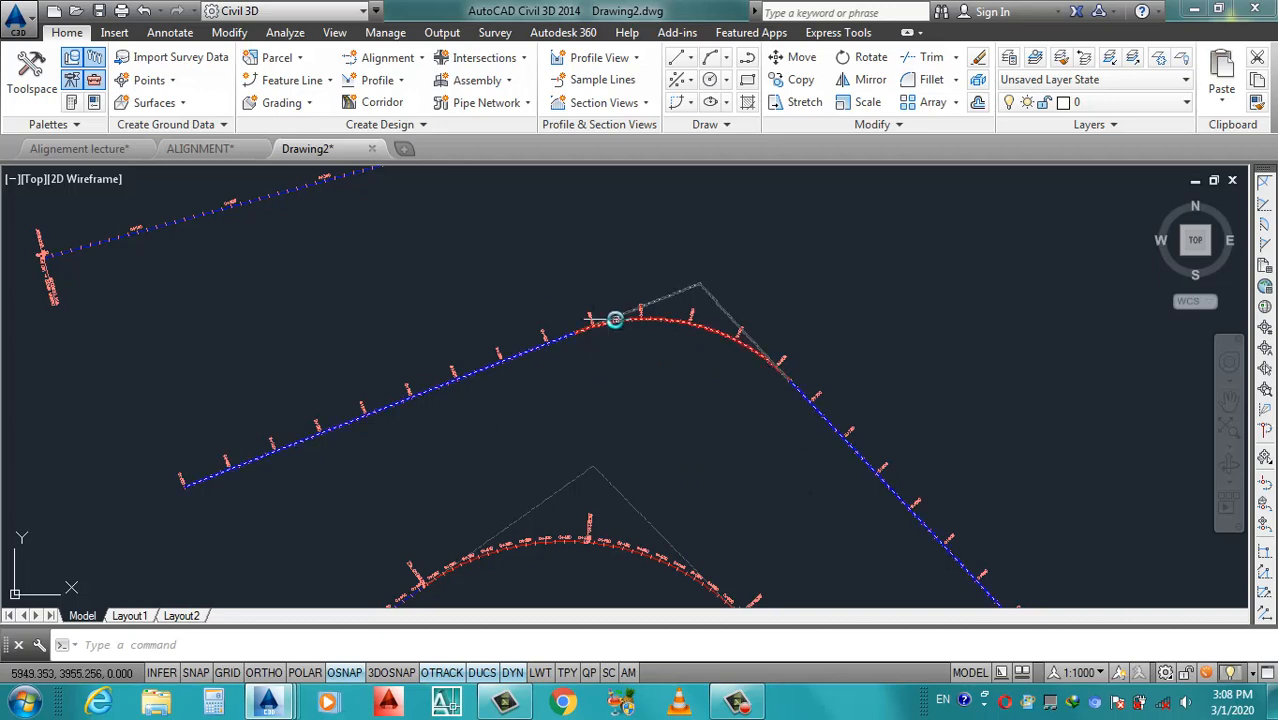
{"action": "scroll", "coordinate": [615, 320], "scroll_direction": "up", "scroll_amount": 5}
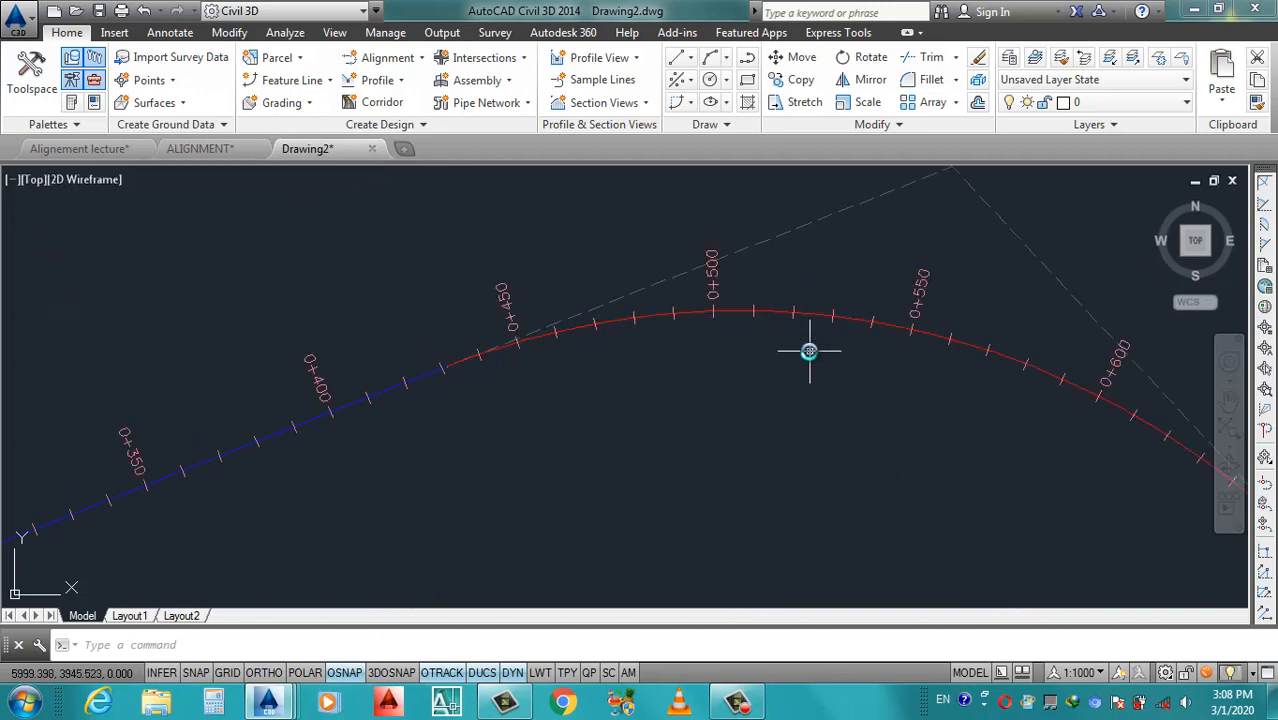
{"action": "scroll", "coordinate": [709, 348], "scroll_direction": "down", "scroll_amount": 4}
{"action": "scroll", "coordinate": [733, 347], "scroll_direction": "up", "scroll_amount": 4}
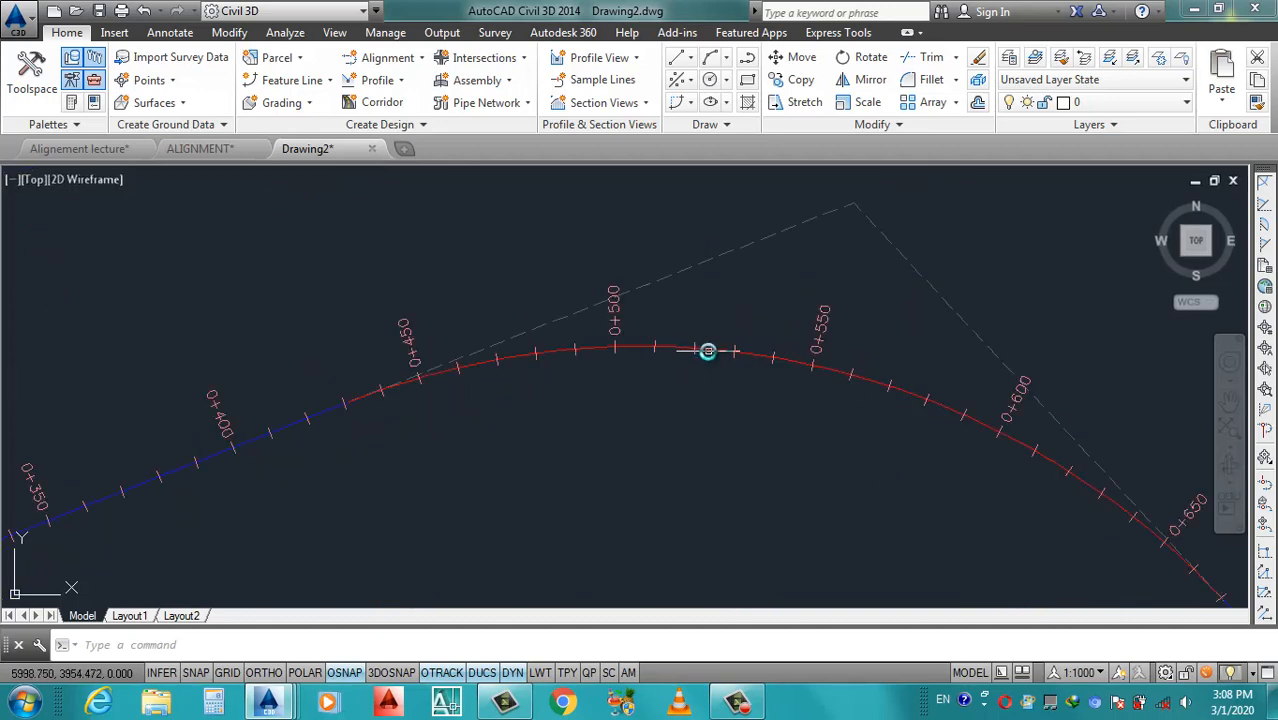
{"action": "scroll", "coordinate": [708, 352], "scroll_direction": "down", "scroll_amount": 4}
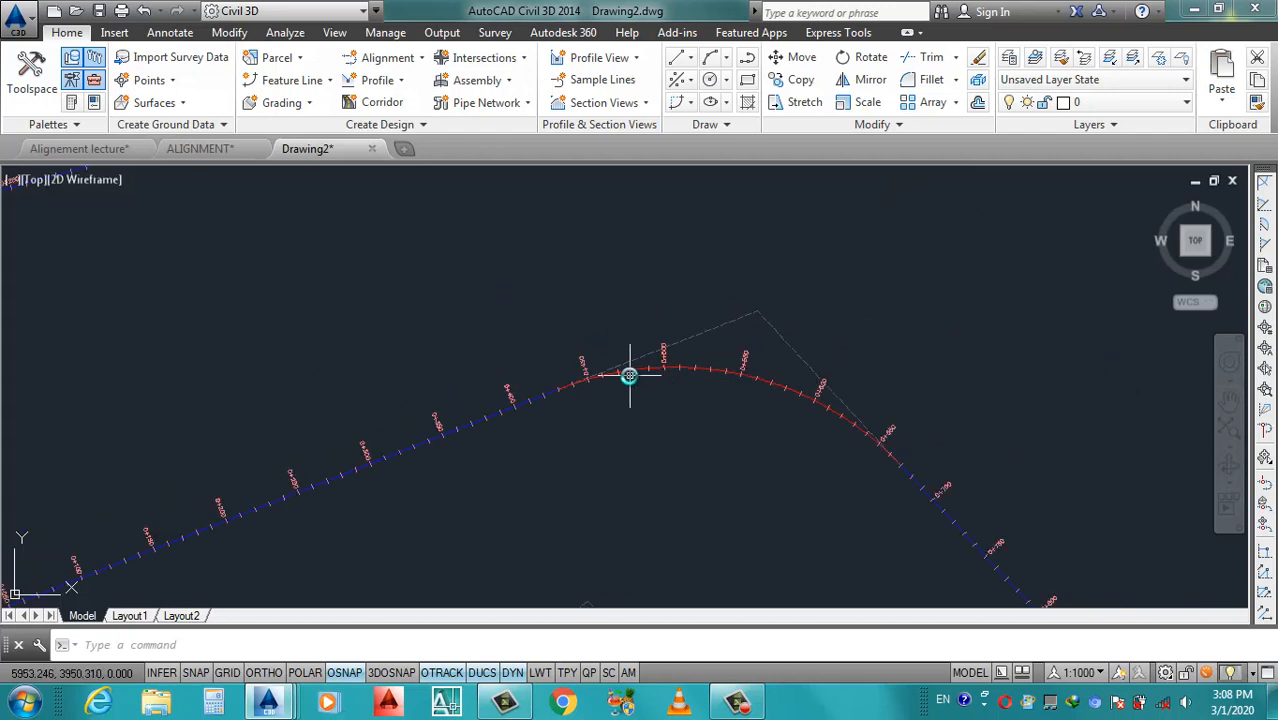
{"action": "scroll", "coordinate": [640, 370], "scroll_direction": "up", "scroll_amount": 4}
{"action": "mouse_move", "coordinate": [670, 362]}
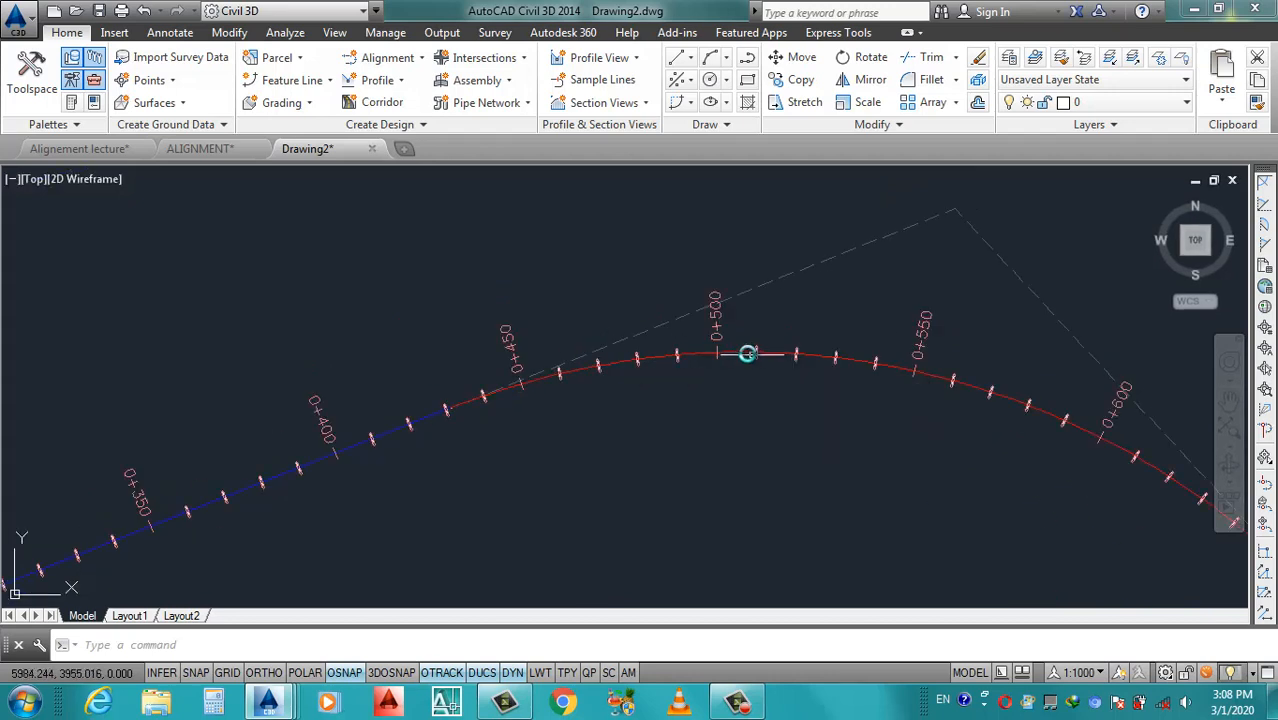
{"action": "scroll", "coordinate": [640, 358], "scroll_direction": "down", "scroll_amount": 4}
{"action": "scroll", "coordinate": [538, 371], "scroll_direction": "up", "scroll_amount": 4}
{"action": "scroll", "coordinate": [538, 371], "scroll_direction": "up", "scroll_amount": 2}
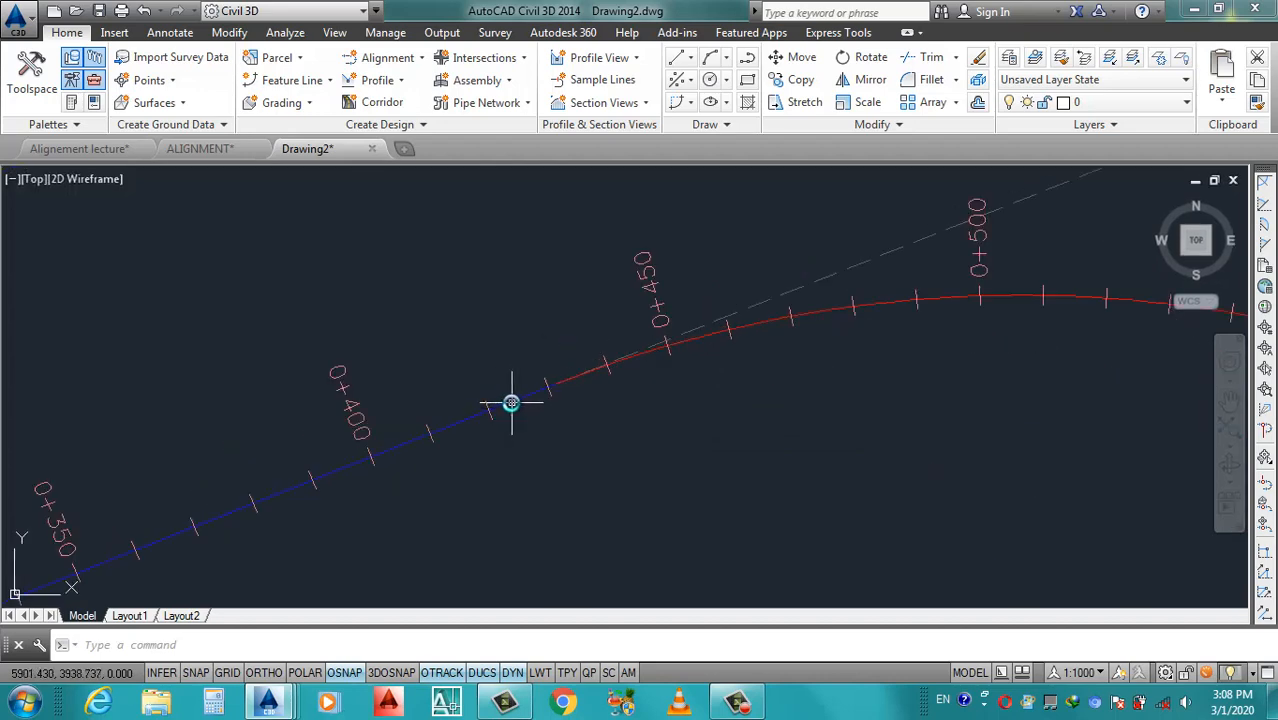
{"action": "scroll", "coordinate": [457, 405], "scroll_direction": "down", "scroll_amount": 4}
{"action": "key", "text": "Escape"}
{"action": "scroll", "coordinate": [827, 382], "scroll_direction": "up", "scroll_amount": 4}
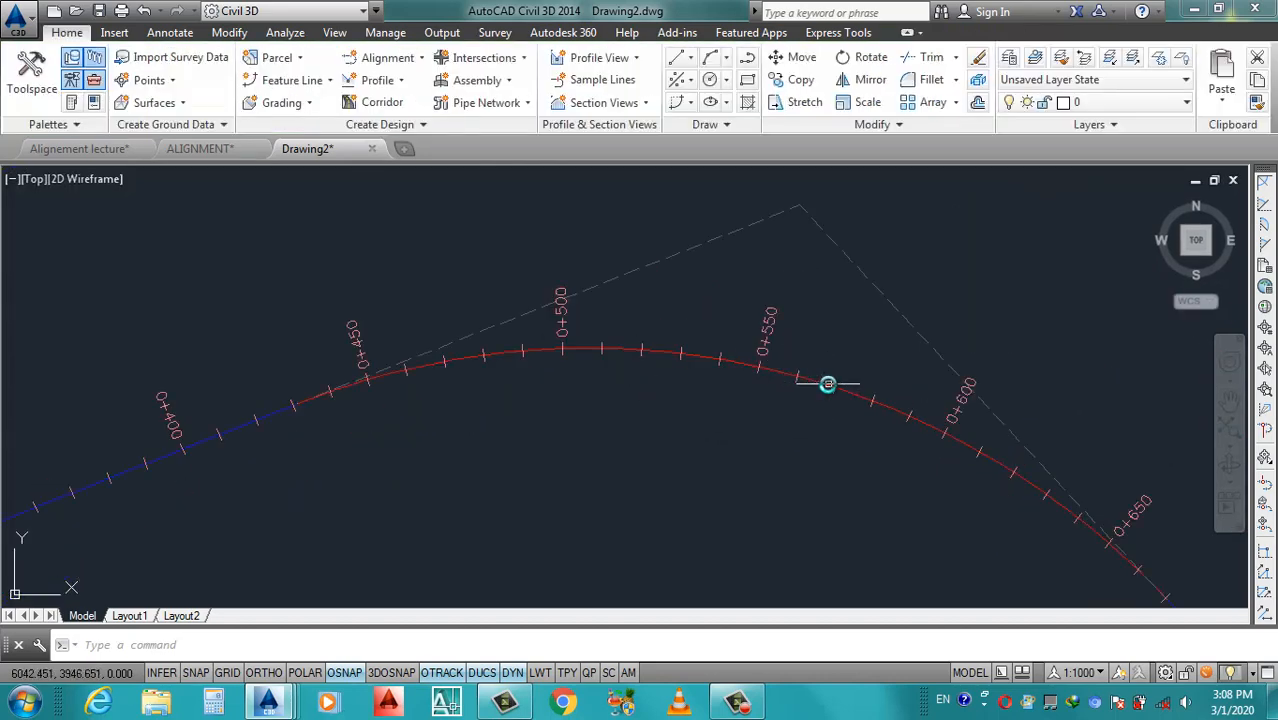
Examine which parts and grips belong to the selected Road -2 alignment around the curve and its extension lines.
{"action": "left_click", "coordinate": [804, 378]}
{"action": "scroll", "coordinate": [727, 371], "scroll_direction": "down", "scroll_amount": 4}
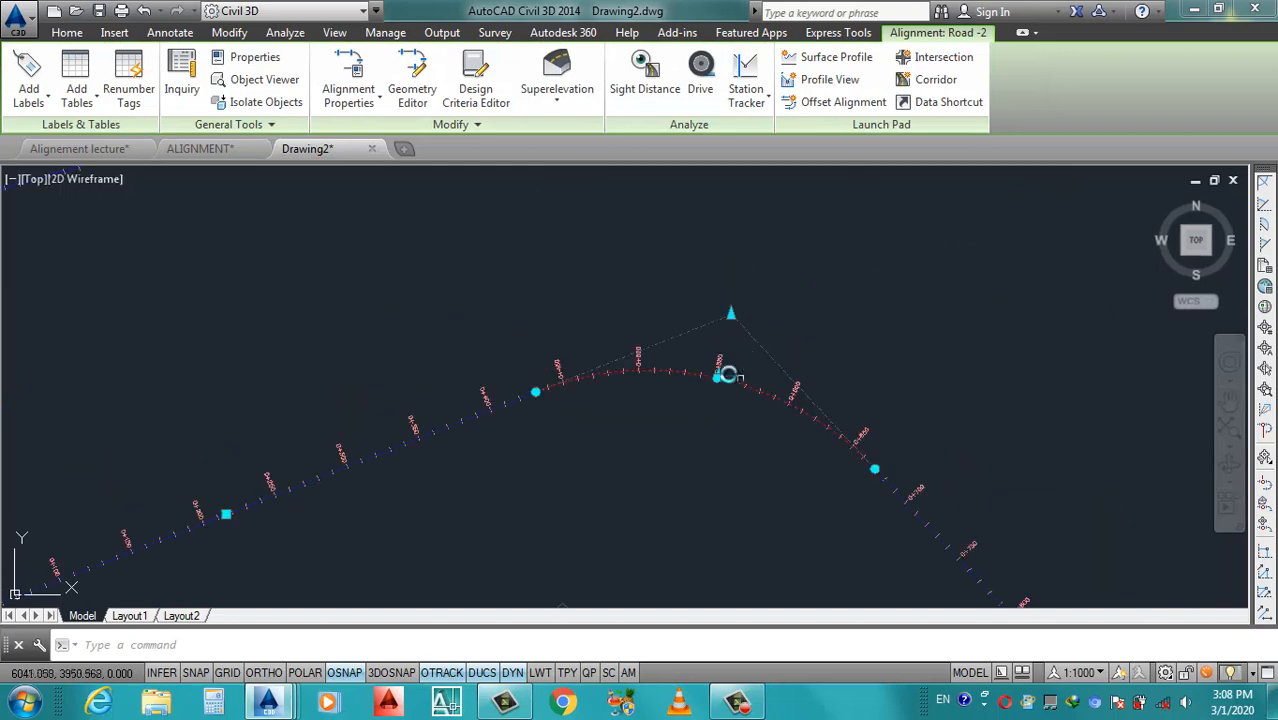
{"action": "scroll", "coordinate": [708, 357], "scroll_direction": "up", "scroll_amount": 2}
{"action": "key", "text": "Escape"}
{"action": "left_click", "coordinate": [698, 251]}
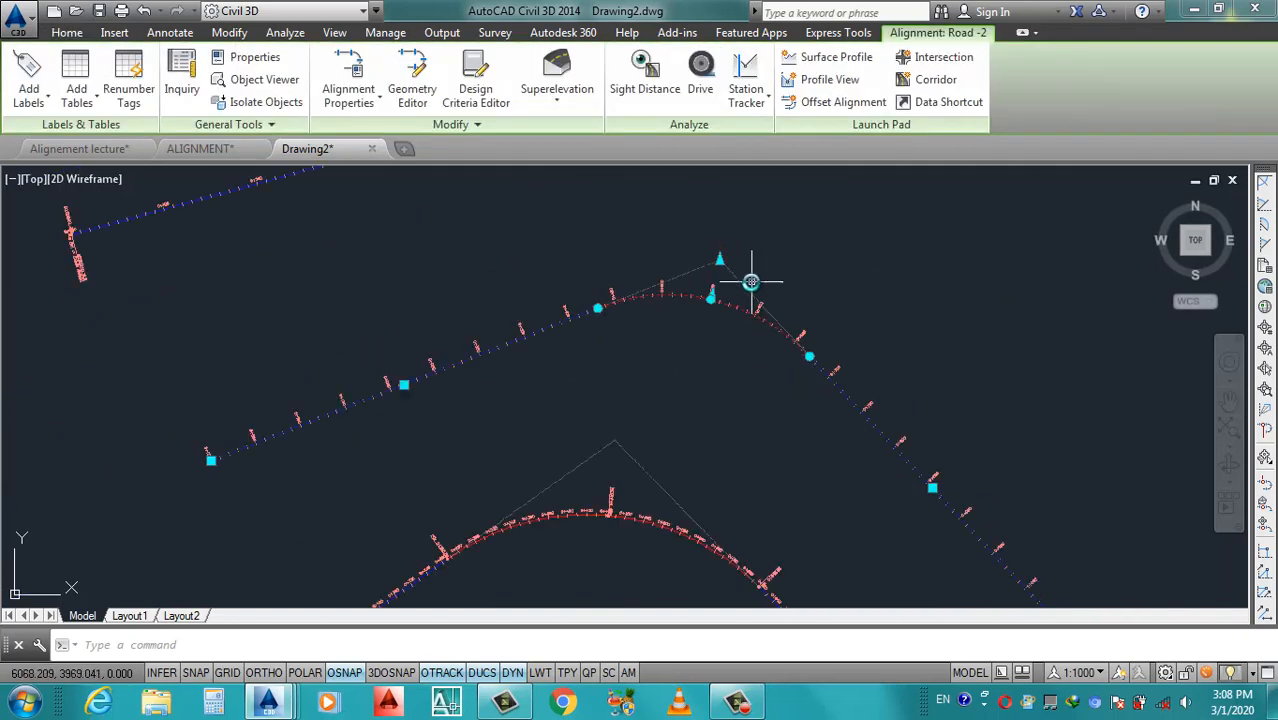
{"action": "scroll", "coordinate": [730, 268], "scroll_direction": "up", "scroll_amount": 2}
{"action": "key", "text": "Escape"}
{"action": "scroll", "coordinate": [730, 265], "scroll_direction": "down", "scroll_amount": 2}
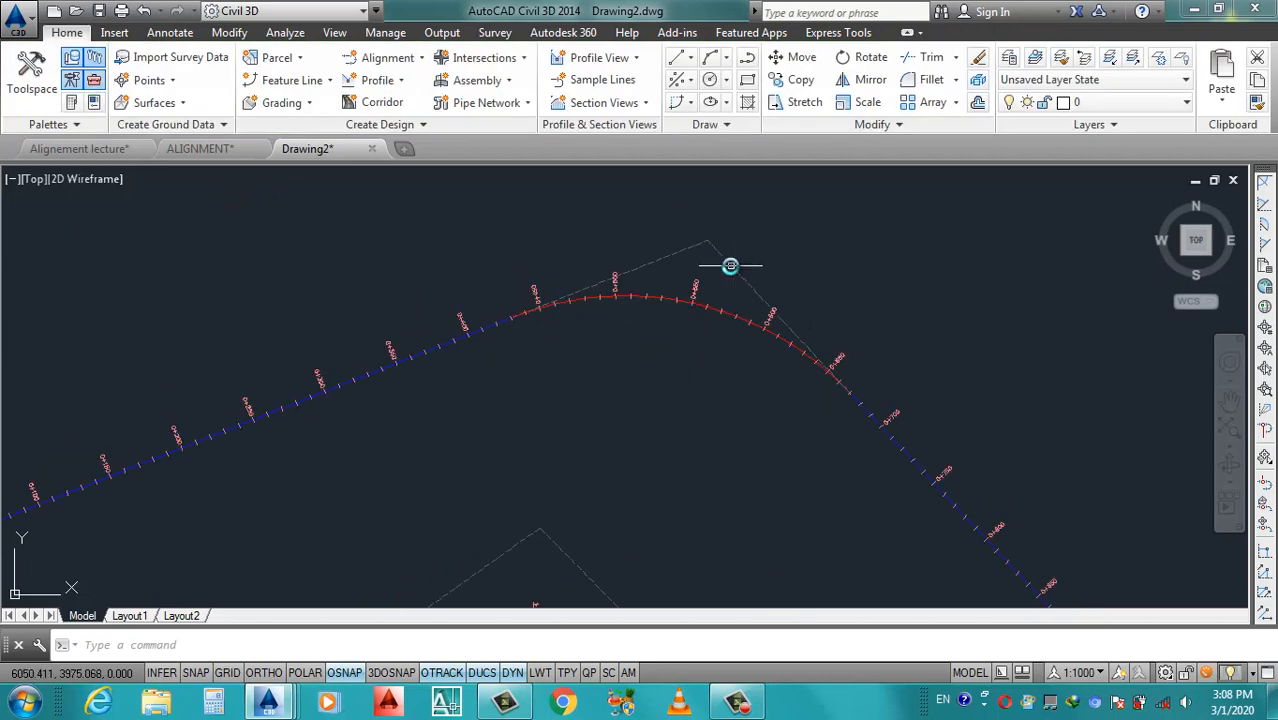
Turn off the visibility of the Line Extensions component in the Road -2 alignment's style and check the result.
{"action": "left_click", "coordinate": [730, 265]}
{"action": "right_click", "coordinate": [730, 263]}
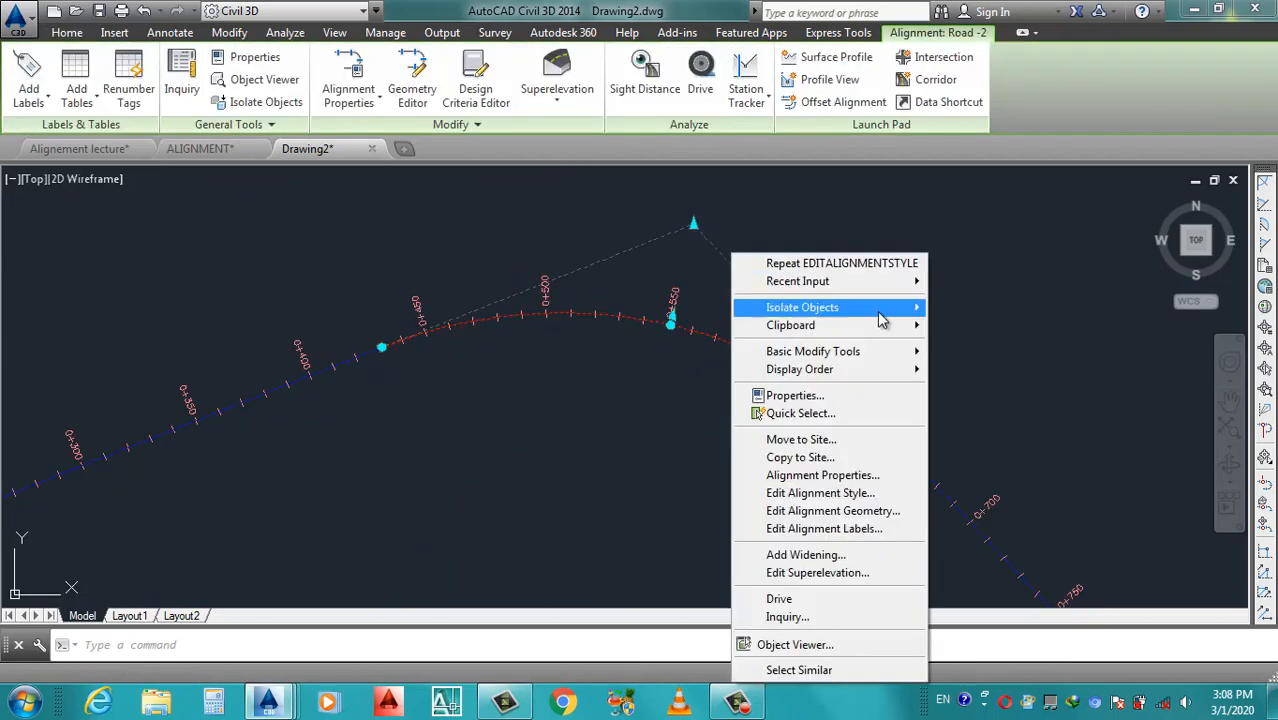
{"action": "left_click", "coordinate": [821, 493]}
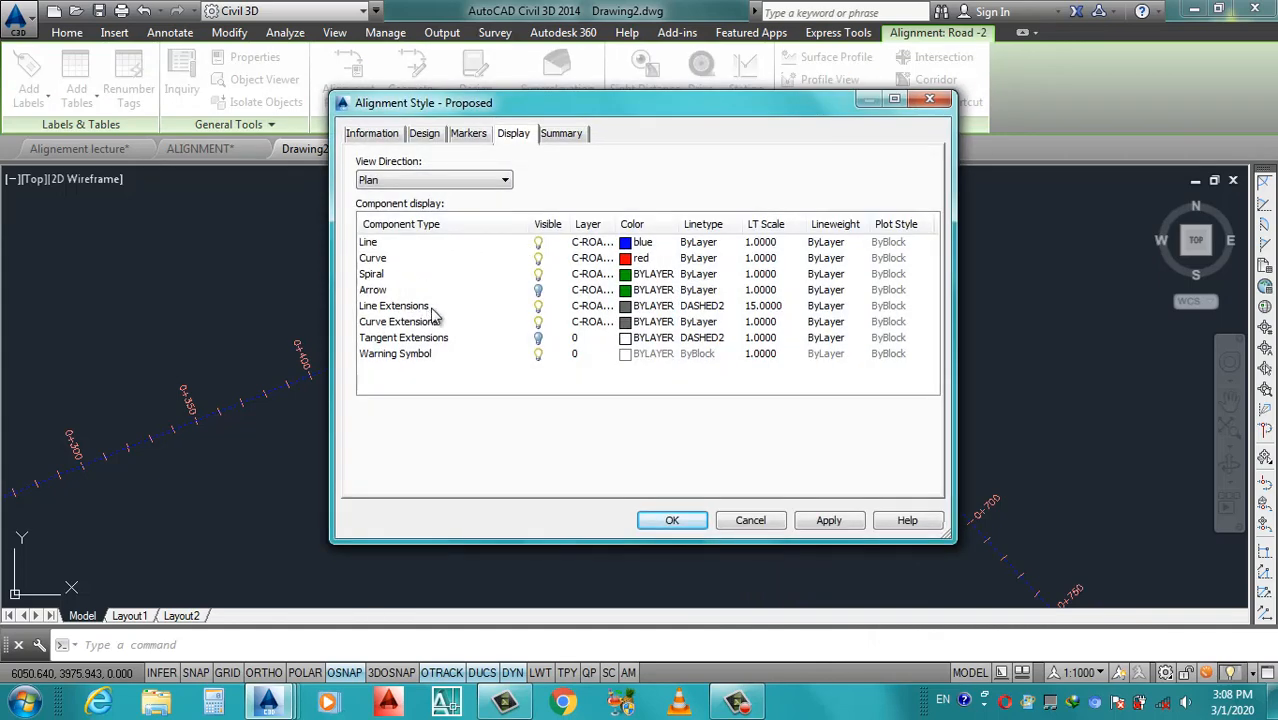
{"action": "left_click", "coordinate": [539, 307]}
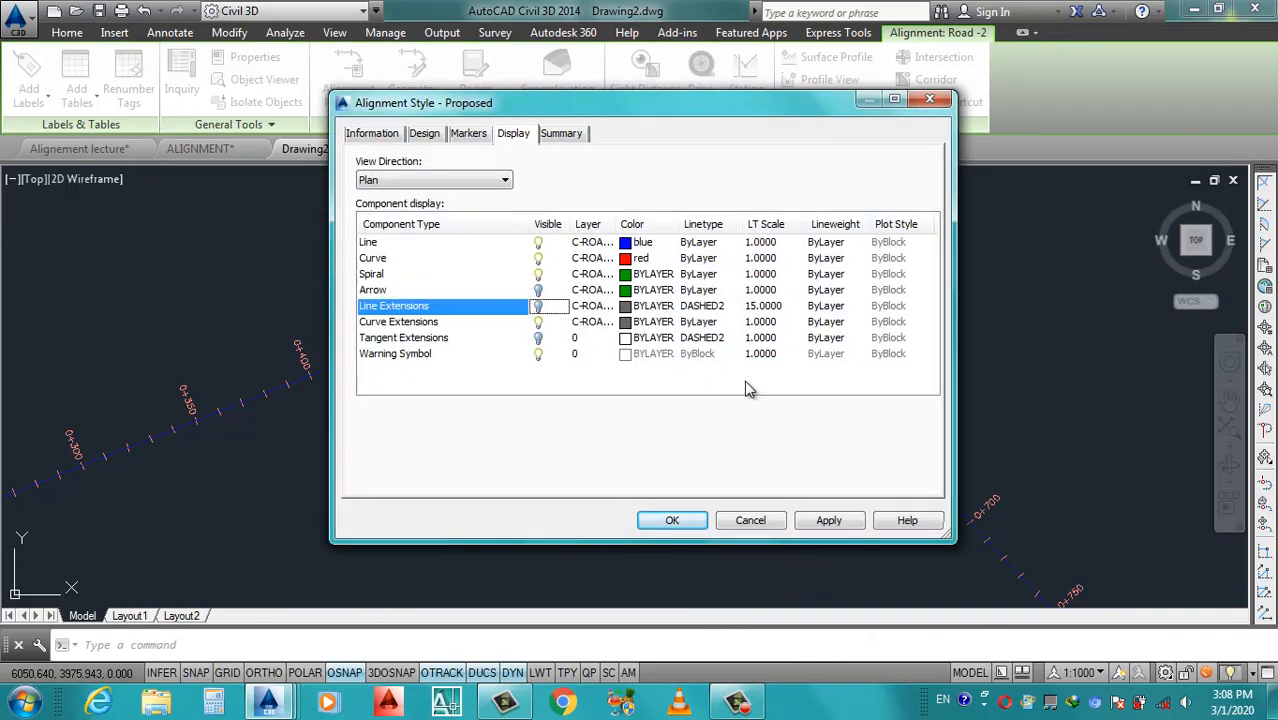
{"action": "left_click", "coordinate": [810, 524]}
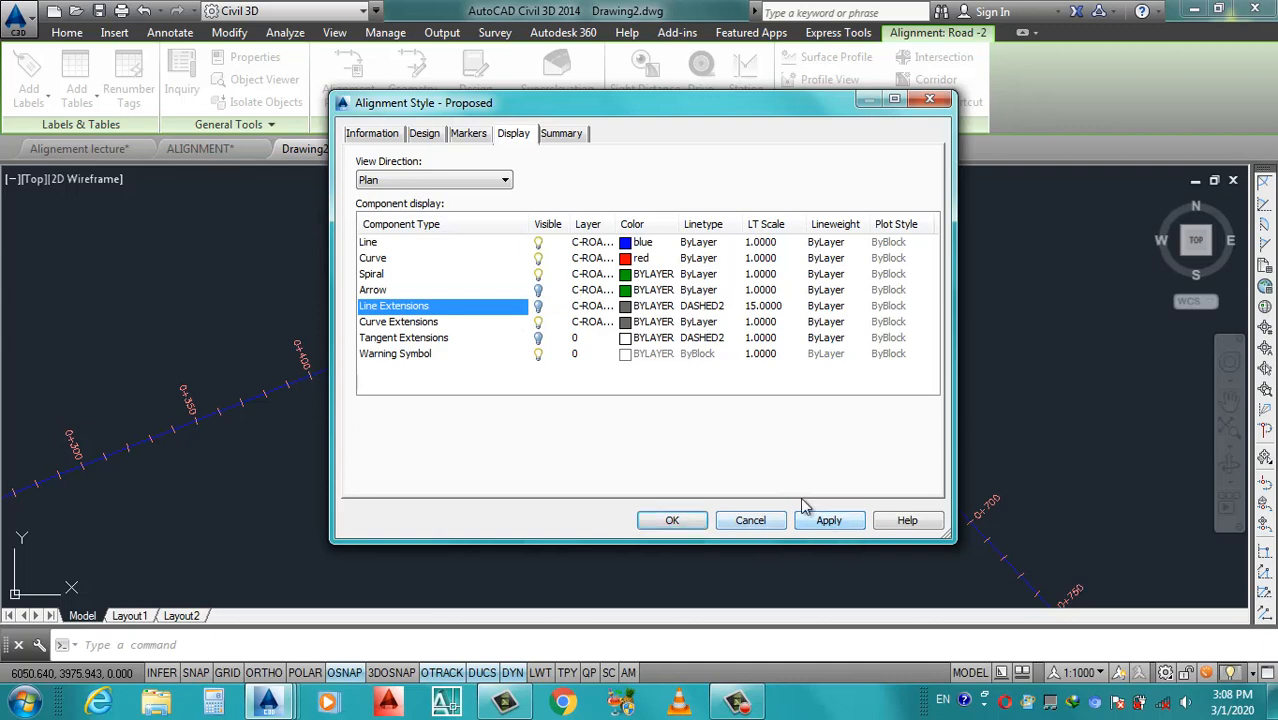
{"action": "left_click_drag", "start_coordinate": [740, 105], "coordinate": [643, 562]}
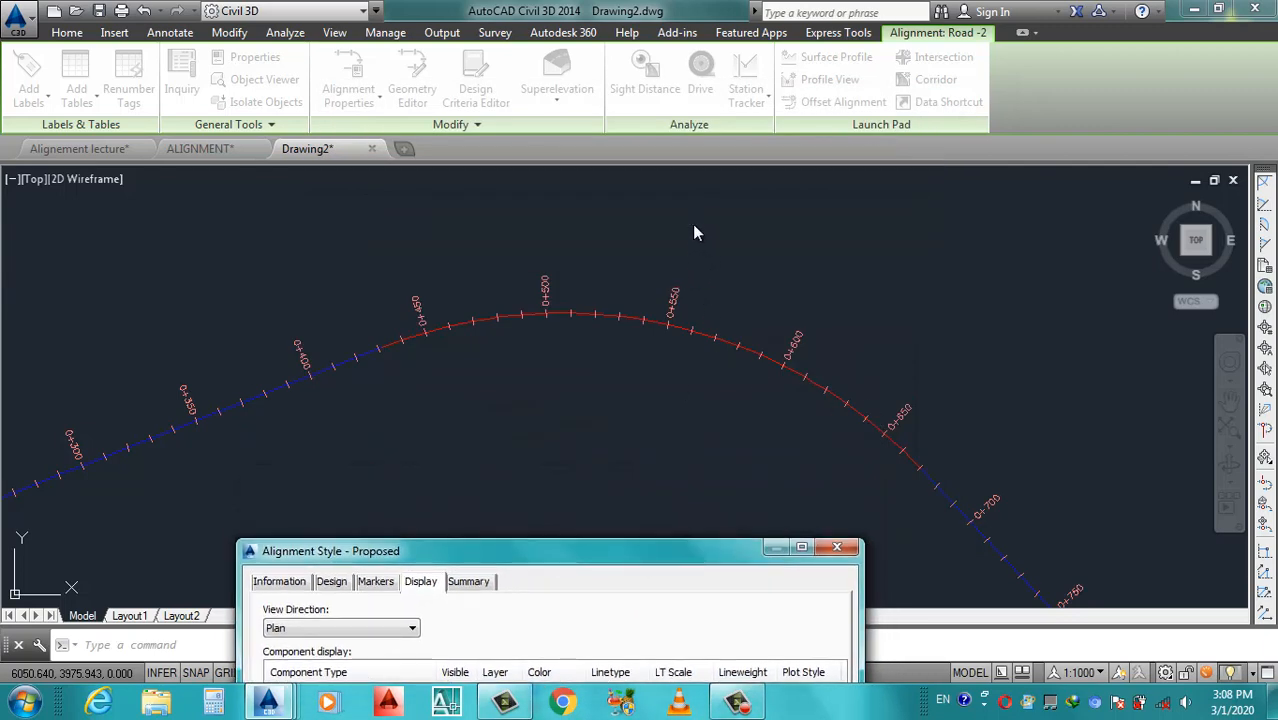
{"action": "left_click_drag", "start_coordinate": [649, 538], "coordinate": [749, 112]}
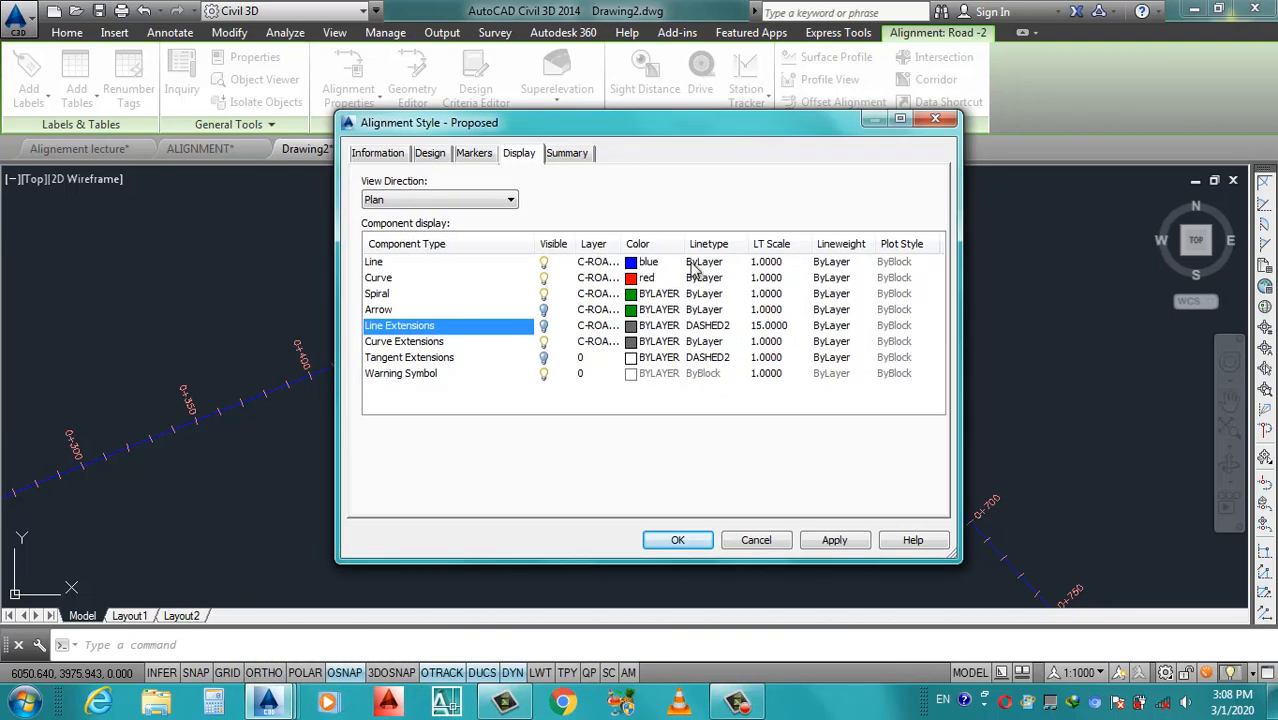
{"action": "left_click", "coordinate": [677, 541]}
Move the Road -2 alignment's point of intersection slightly closer to the curve using its triangular grip.
{"action": "scroll", "coordinate": [690, 420], "scroll_direction": "up", "scroll_amount": 5}
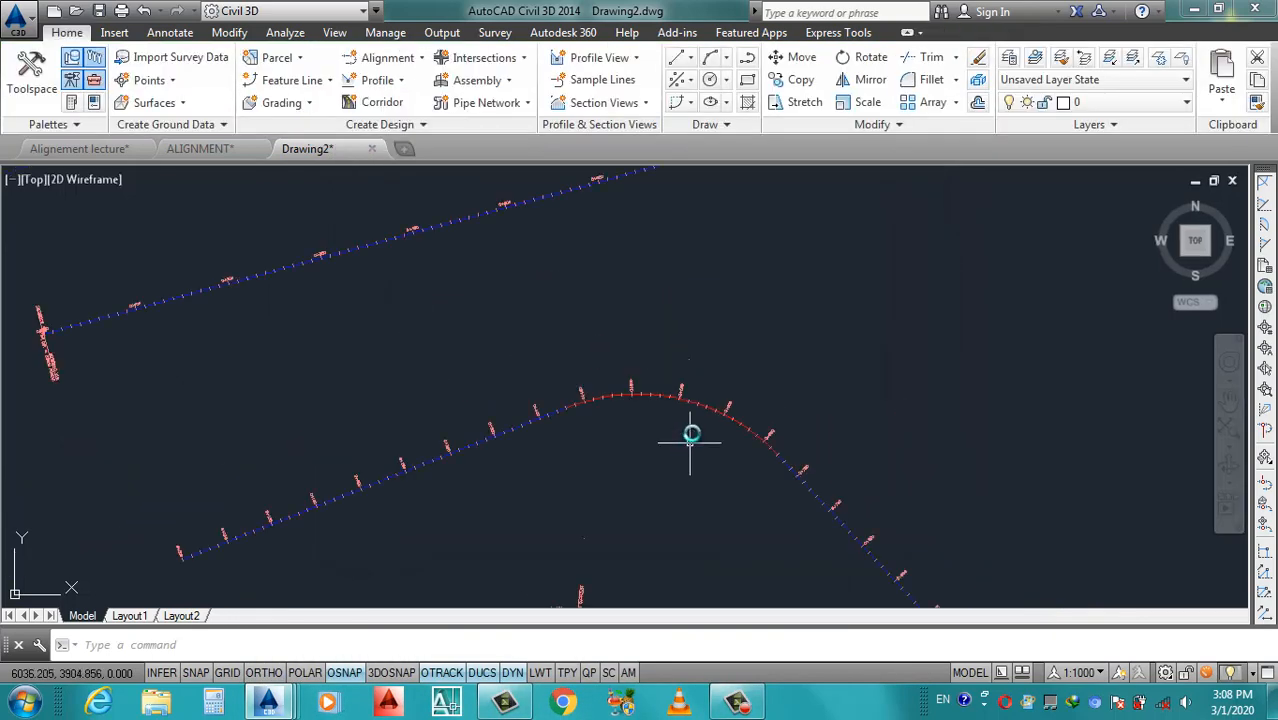
{"action": "left_click", "coordinate": [742, 328]}
{"action": "scroll", "coordinate": [699, 452], "scroll_direction": "down", "scroll_amount": 3}
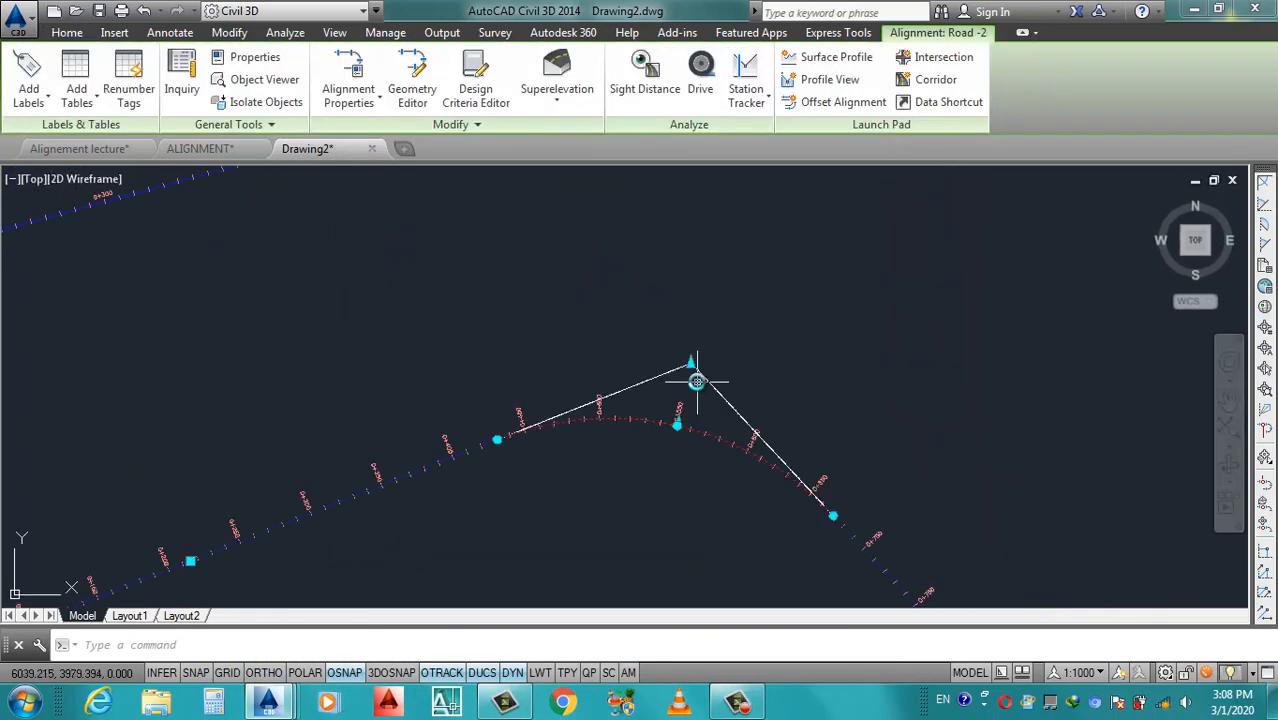
{"action": "scroll", "coordinate": [677, 330], "scroll_direction": "up", "scroll_amount": 3}
{"action": "left_click", "coordinate": [676, 330]}
{"action": "scroll", "coordinate": [665, 328], "scroll_direction": "down", "scroll_amount": 3}
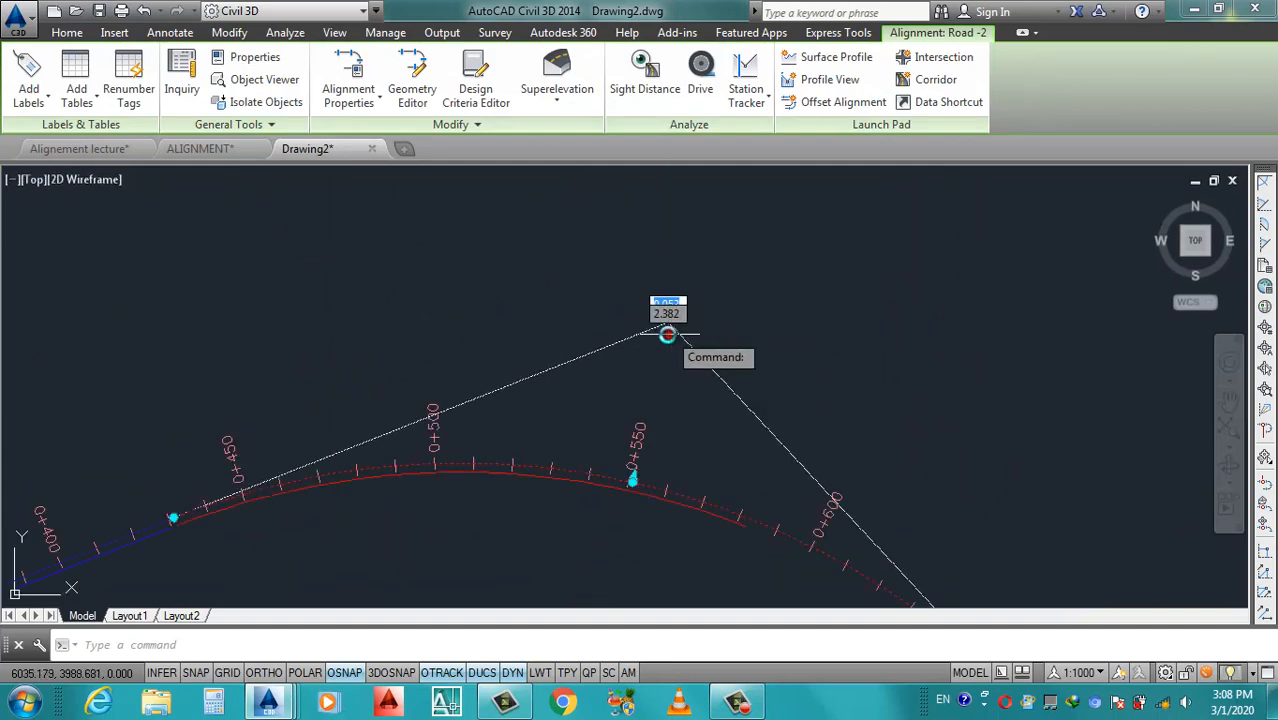
{"action": "scroll", "coordinate": [640, 477], "scroll_direction": "up", "scroll_amount": 4}
{"action": "left_click", "coordinate": [639, 468]}
{"action": "scroll", "coordinate": [661, 382], "scroll_direction": "down", "scroll_amount": 10}
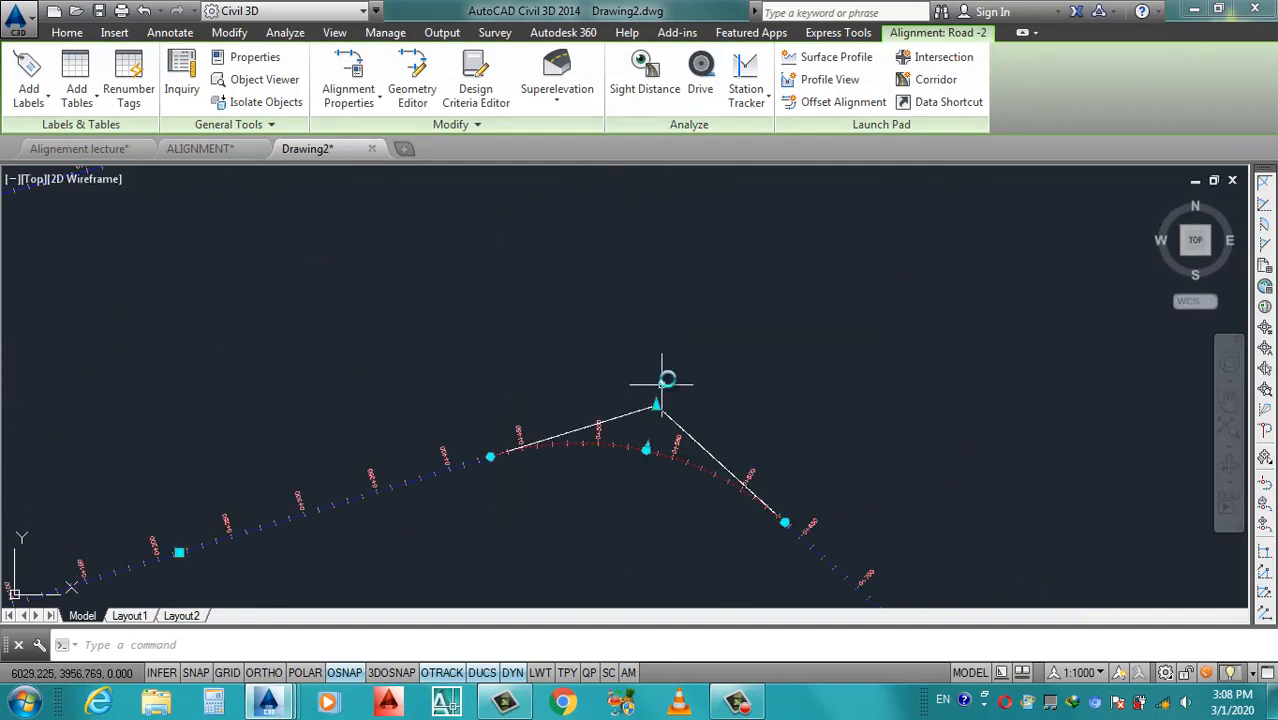
{"action": "key", "text": "Escape"}
Try to reshape the Road -2 curve by stretching it from its midpoint grip.
{"action": "scroll", "coordinate": [700, 420], "scroll_direction": "up", "scroll_amount": 5}
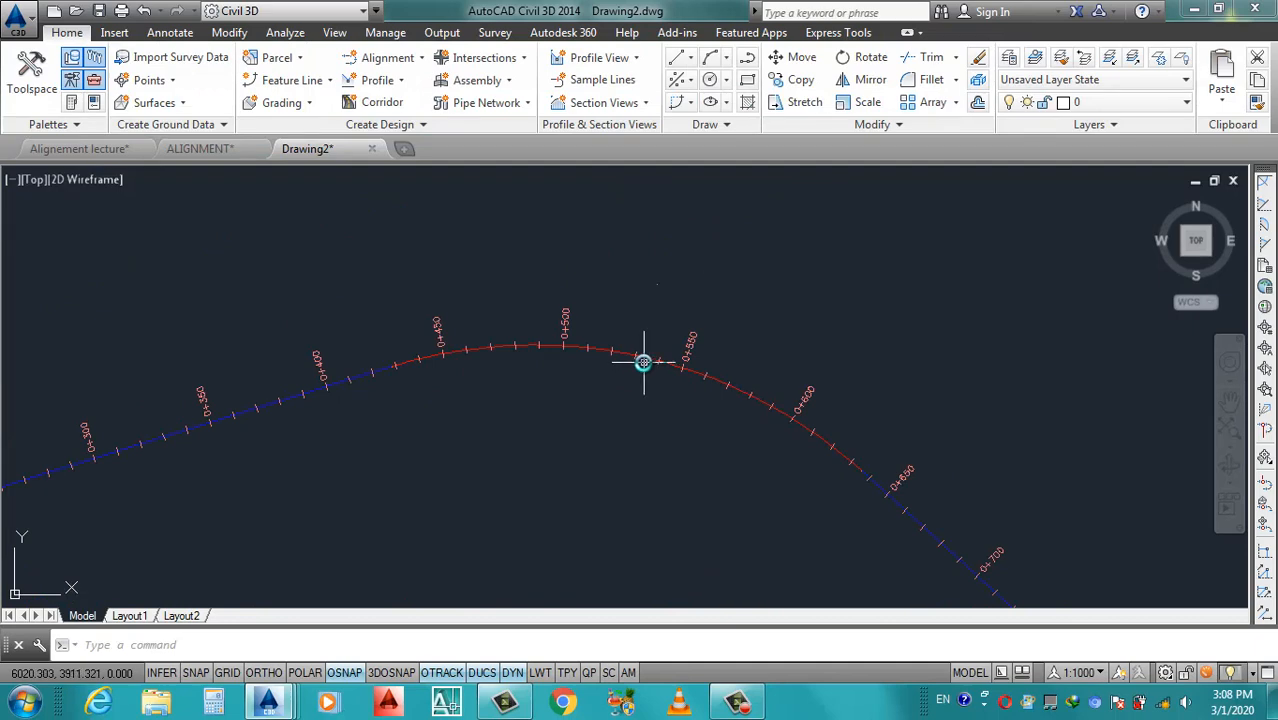
{"action": "left_click", "coordinate": [645, 356]}
{"action": "scroll", "coordinate": [648, 360], "scroll_direction": "up", "scroll_amount": 3}
{"action": "left_click", "coordinate": [623, 320]}
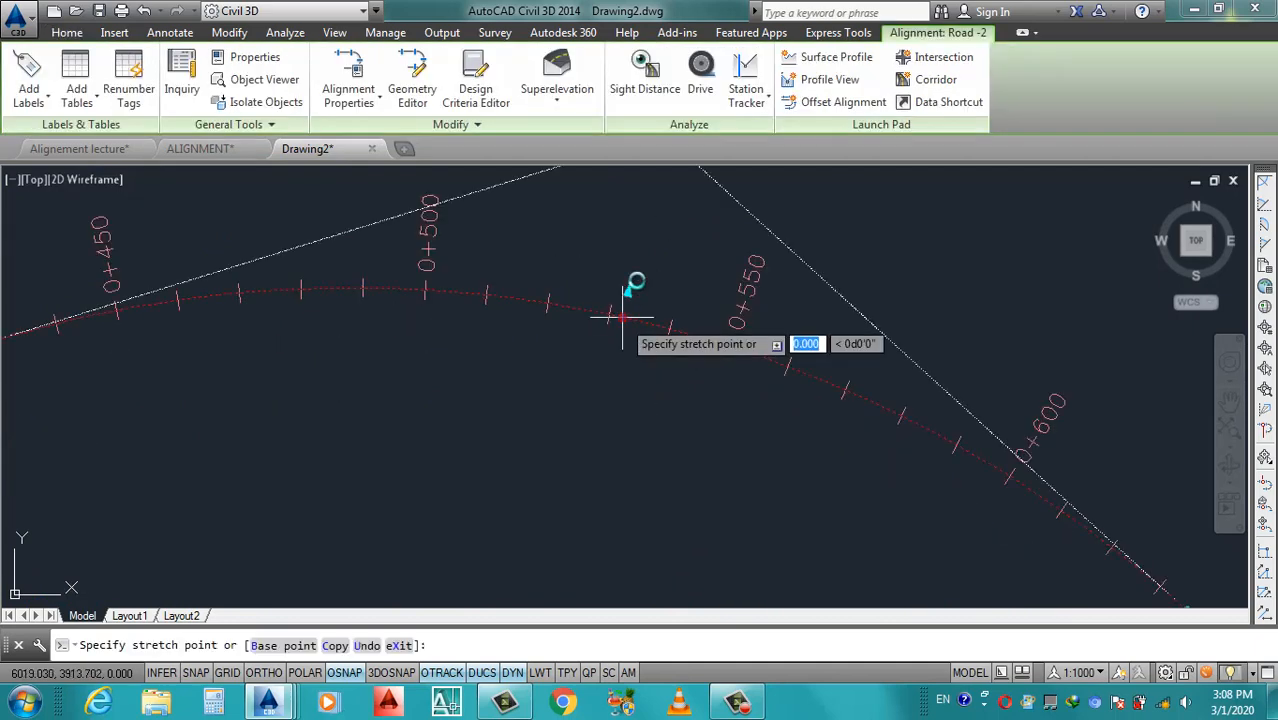
{"action": "scroll", "coordinate": [678, 350], "scroll_direction": "down", "scroll_amount": 3}
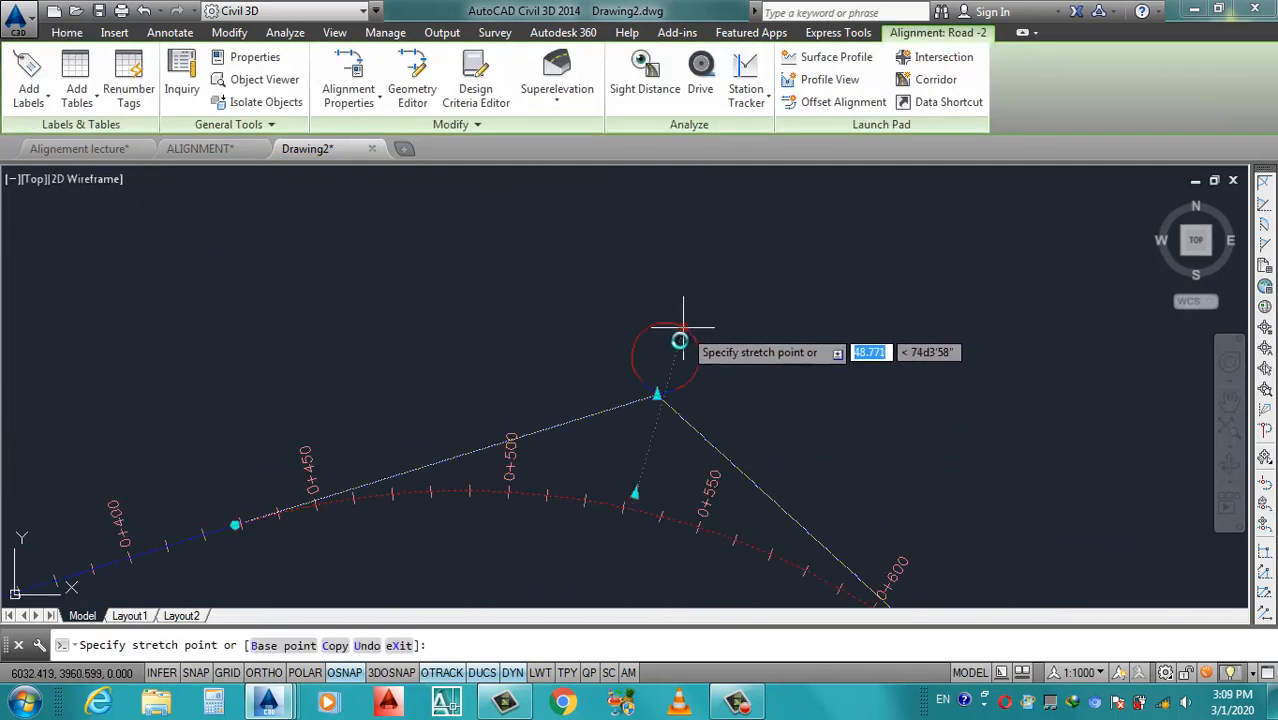
Move the Road -2 alignment's point of intersection outward, up and away from the curve, and check the reshaped alignment.
{"action": "left_click", "coordinate": [653, 399]}
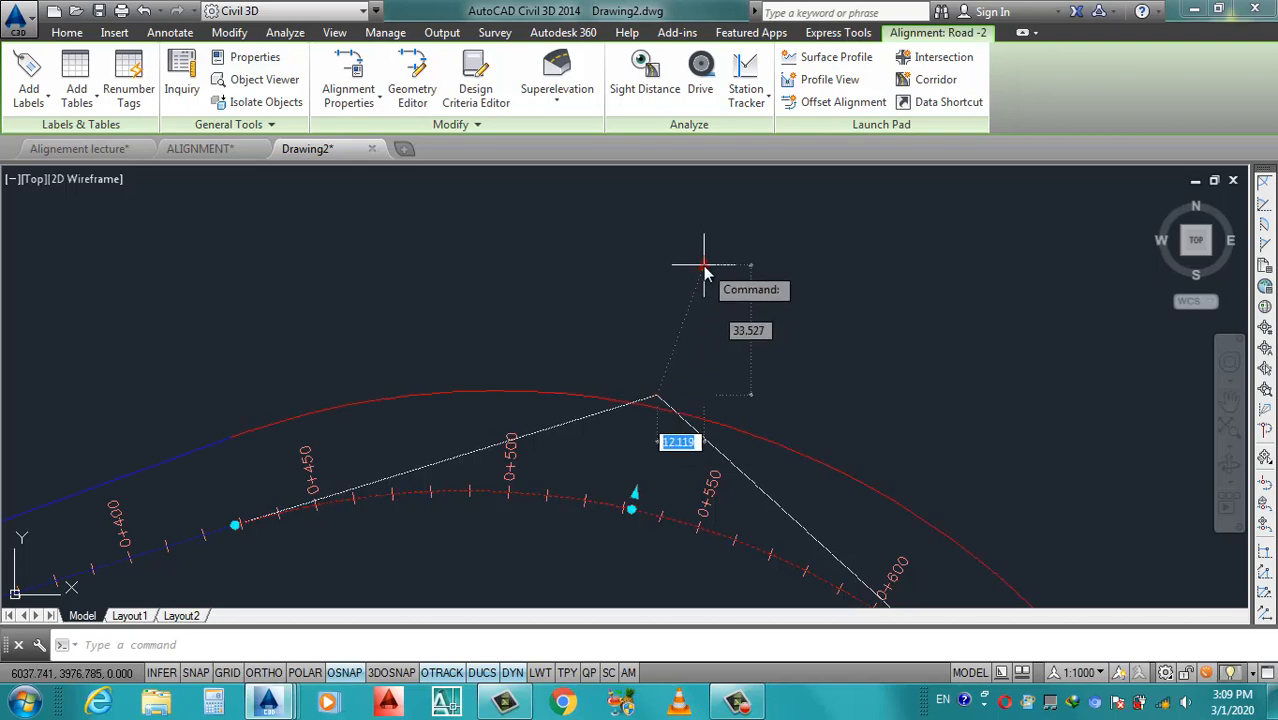
{"action": "scroll", "coordinate": [704, 265], "scroll_direction": "down", "scroll_amount": 6}
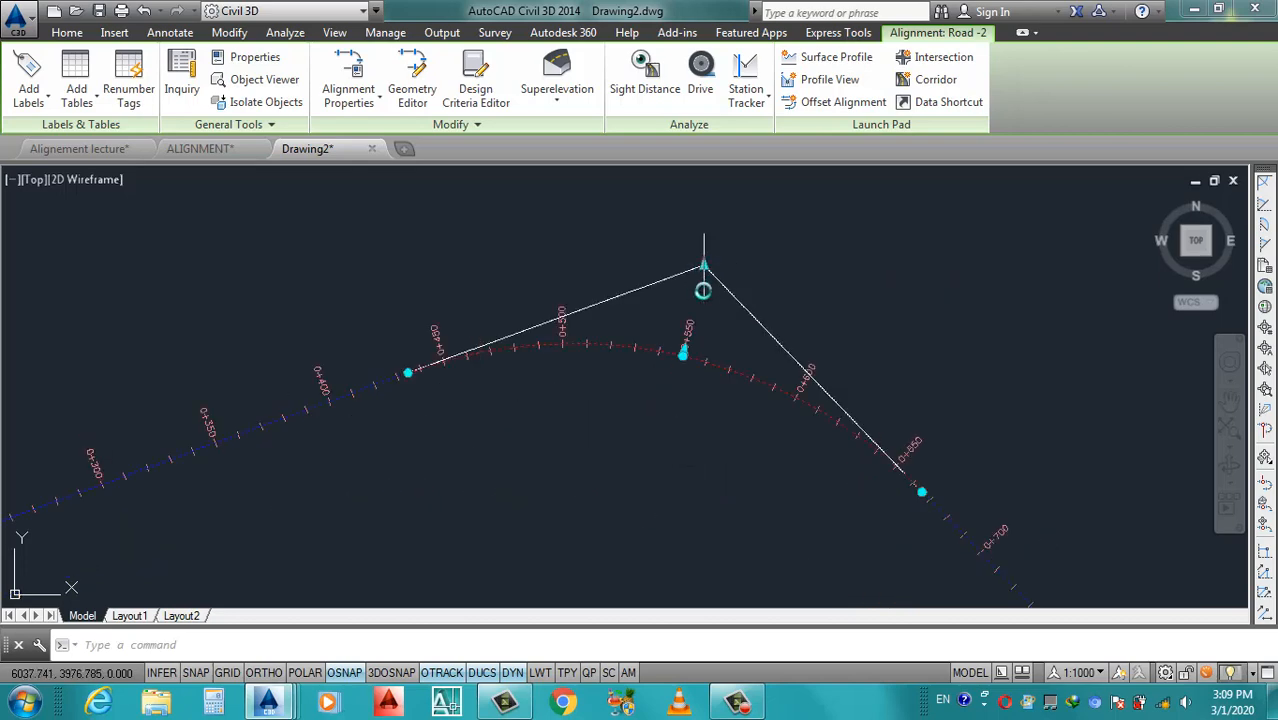
{"action": "scroll", "coordinate": [723, 320], "scroll_direction": "down", "scroll_amount": 4}
{"action": "key", "text": "Escape"}
{"action": "scroll", "coordinate": [723, 318], "scroll_direction": "up", "scroll_amount": 4}
{"action": "scroll", "coordinate": [700, 320], "scroll_direction": "down", "scroll_amount": 2}
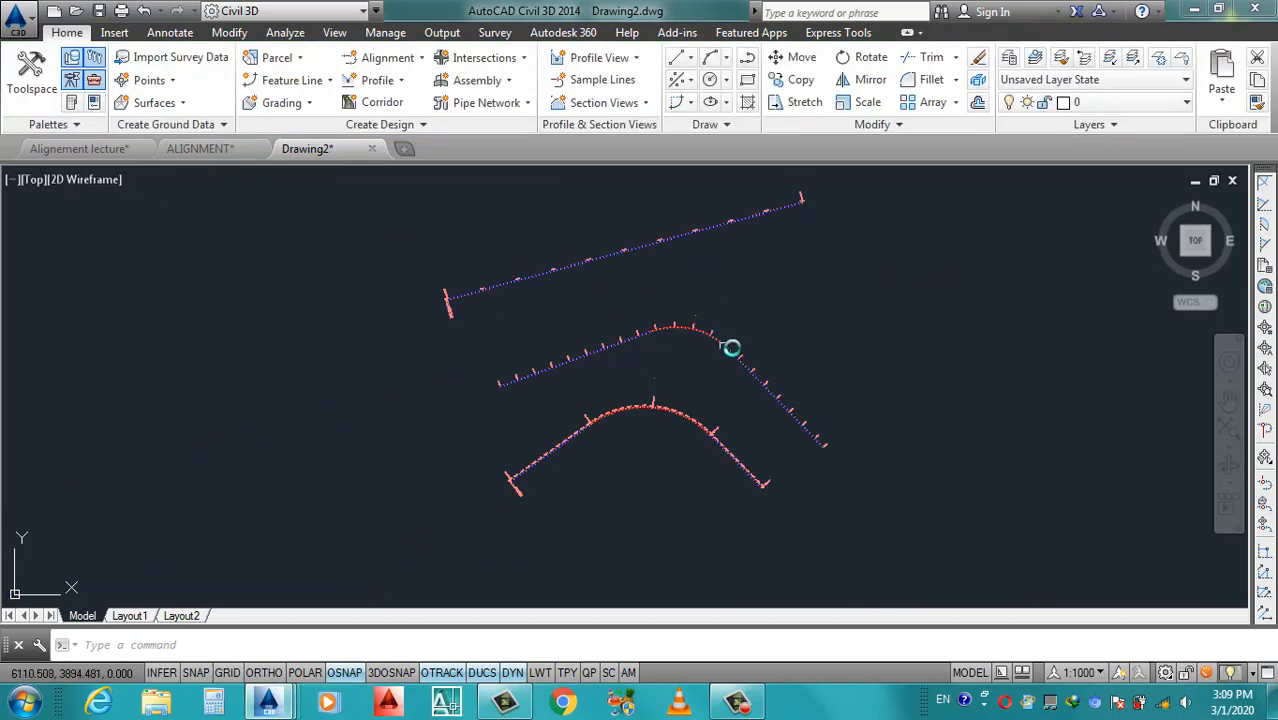
{"action": "scroll", "coordinate": [661, 319], "scroll_direction": "up", "scroll_amount": 6}
{"action": "scroll", "coordinate": [649, 325], "scroll_direction": "down", "scroll_amount": 5}
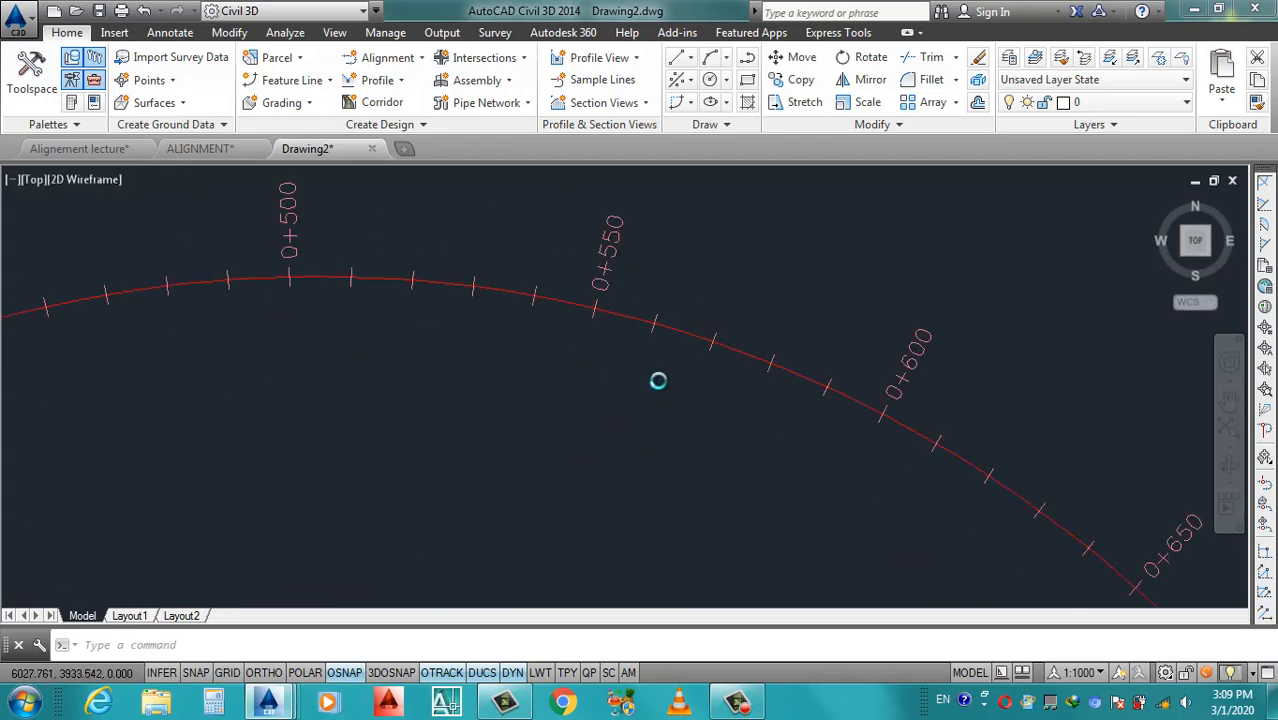
{"action": "scroll", "coordinate": [852, 518], "scroll_direction": "up", "scroll_amount": 6}
{"action": "scroll", "coordinate": [852, 518], "scroll_direction": "down", "scroll_amount": 8}
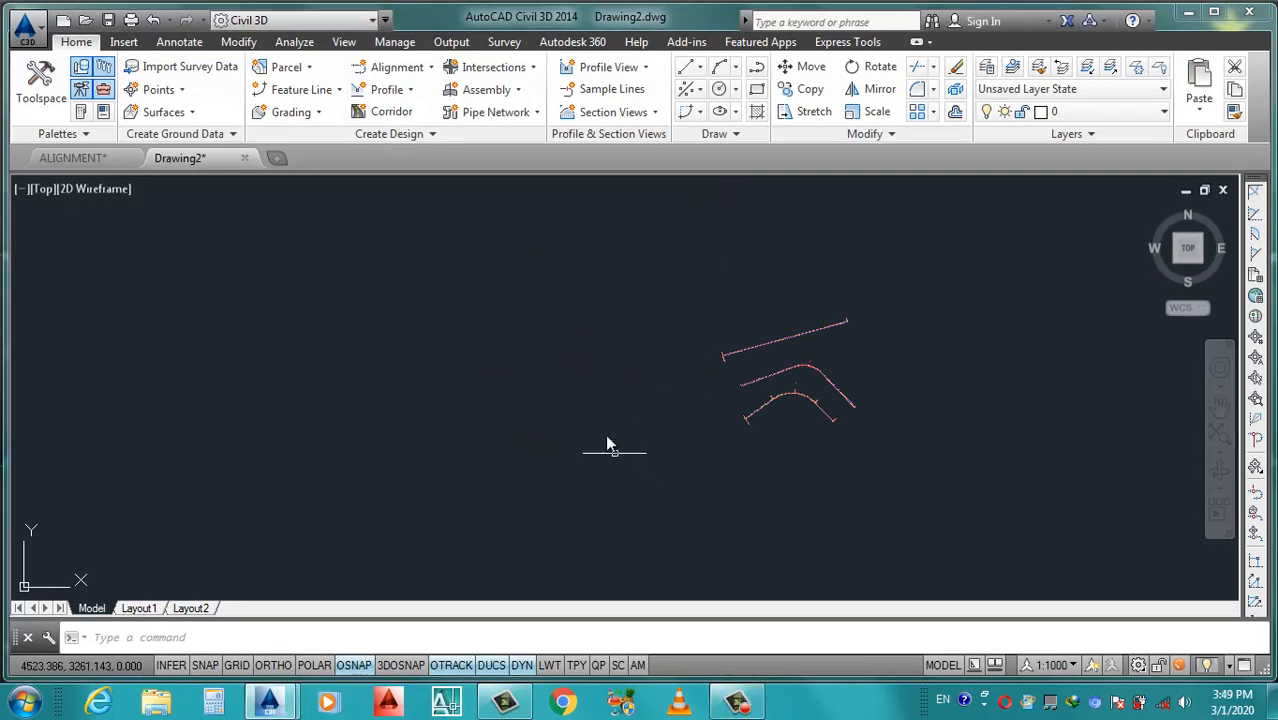
{"action": "left_click", "coordinate": [604, 410]}
{"action": "left_click", "coordinate": [592, 430]}
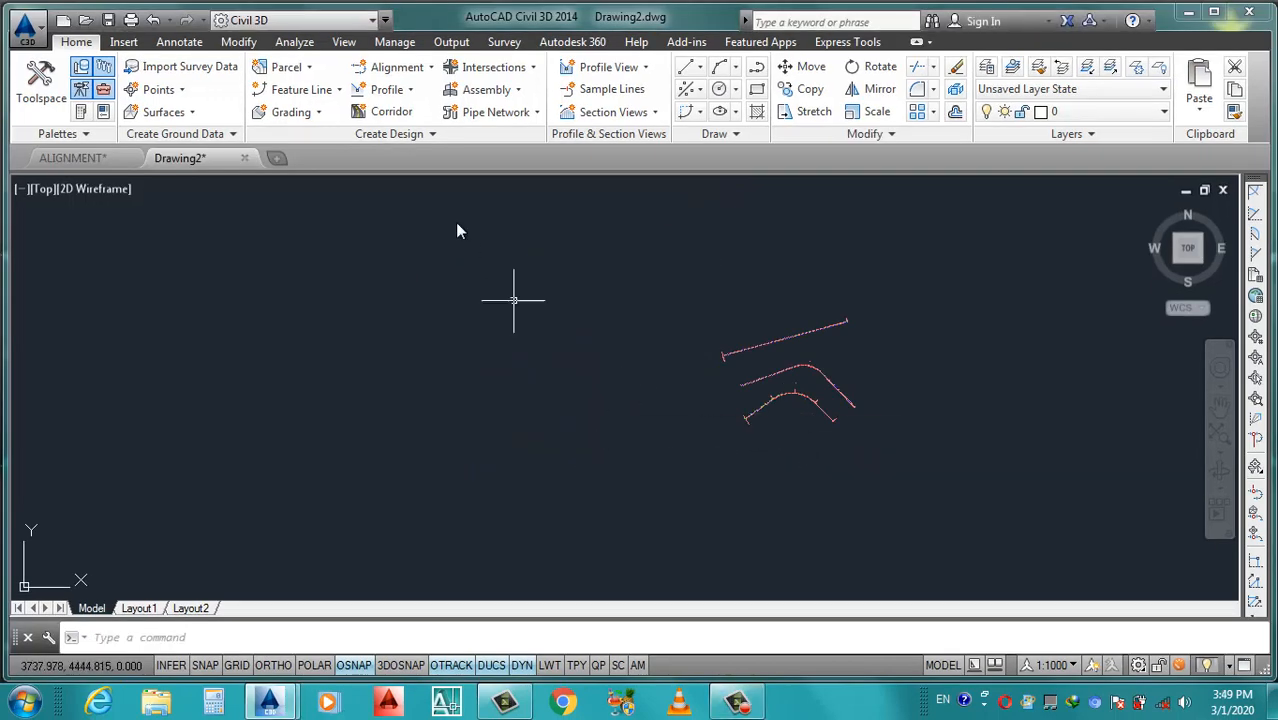
{"action": "left_click", "coordinate": [429, 67]}
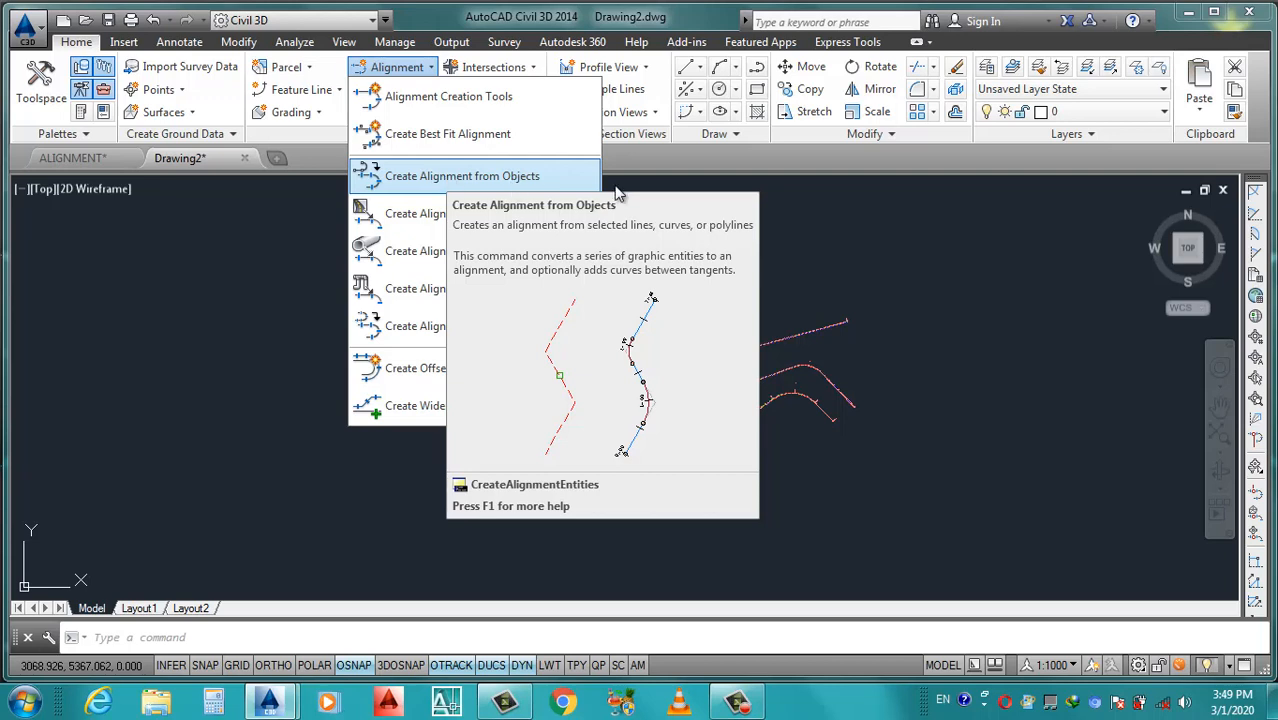
{"action": "left_click", "coordinate": [724, 216]}
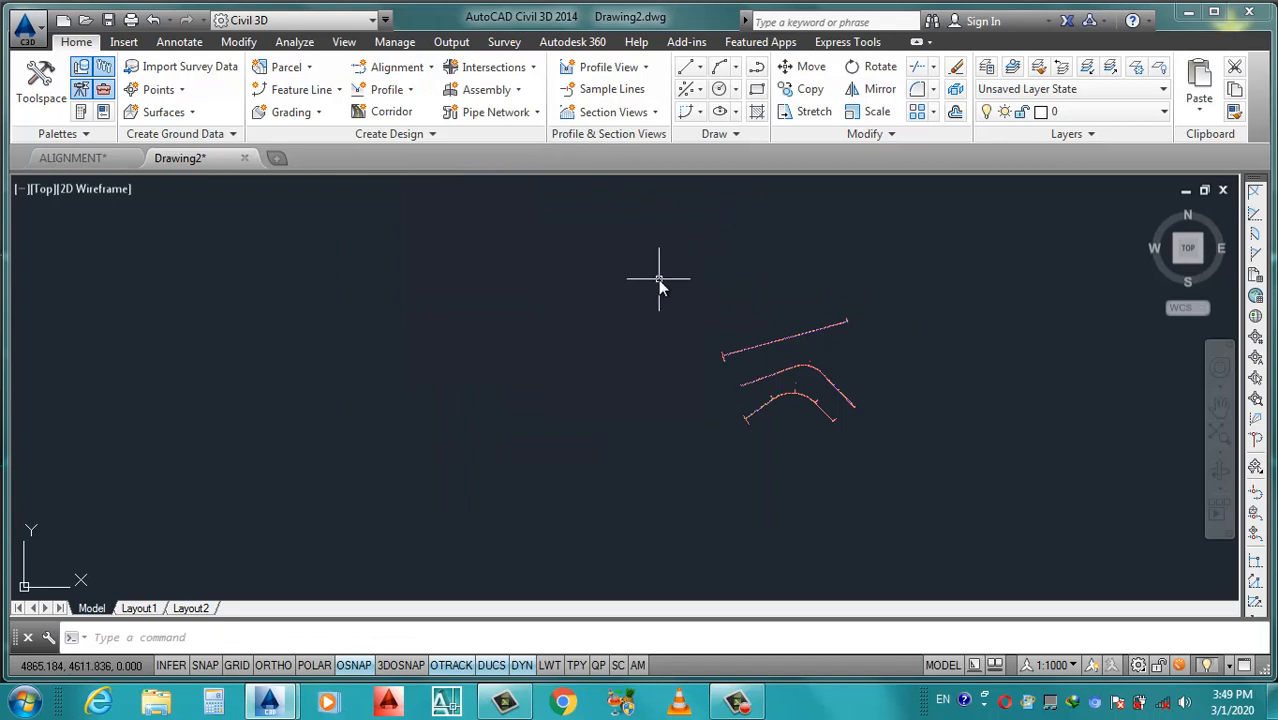
Draw a vertical polyline in the empty area west of the existing alignments, with ortho mode on.
{"action": "type", "text": "pl"}
{"action": "key", "text": "Return"}
{"action": "left_click", "coordinate": [607, 340]}
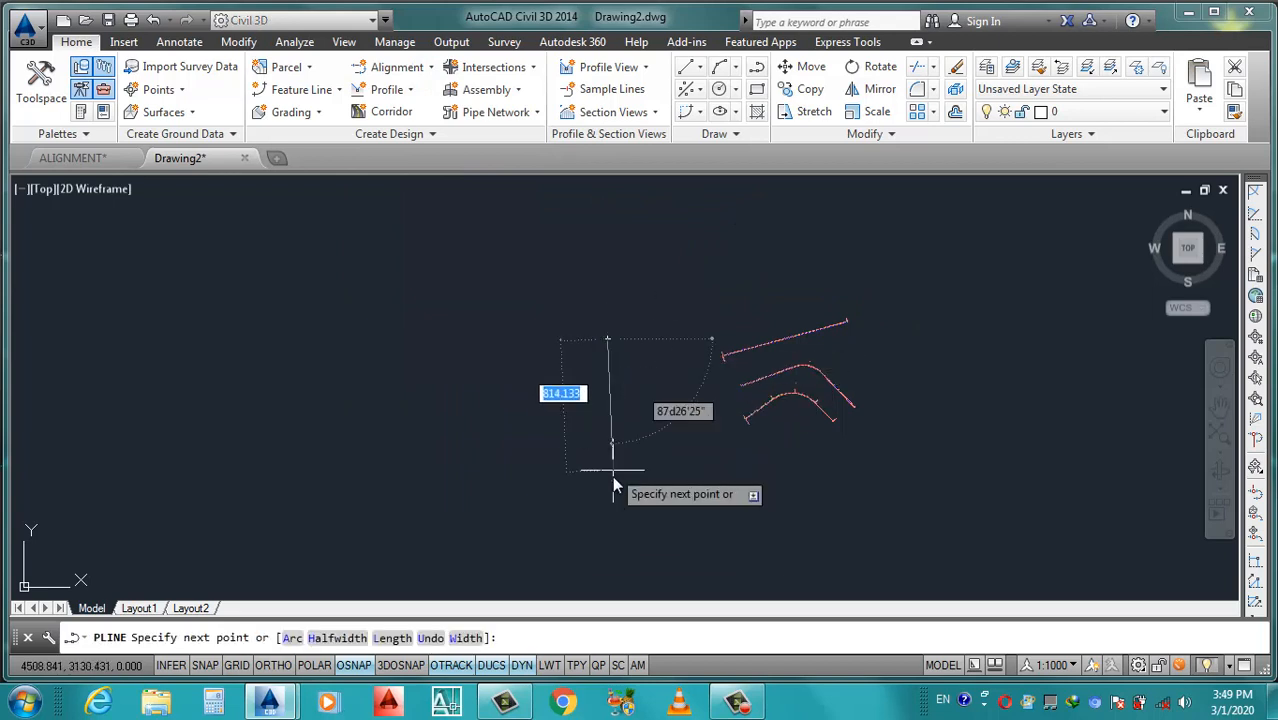
{"action": "key", "text": "F8"}
{"action": "left_click", "coordinate": [608, 477]}
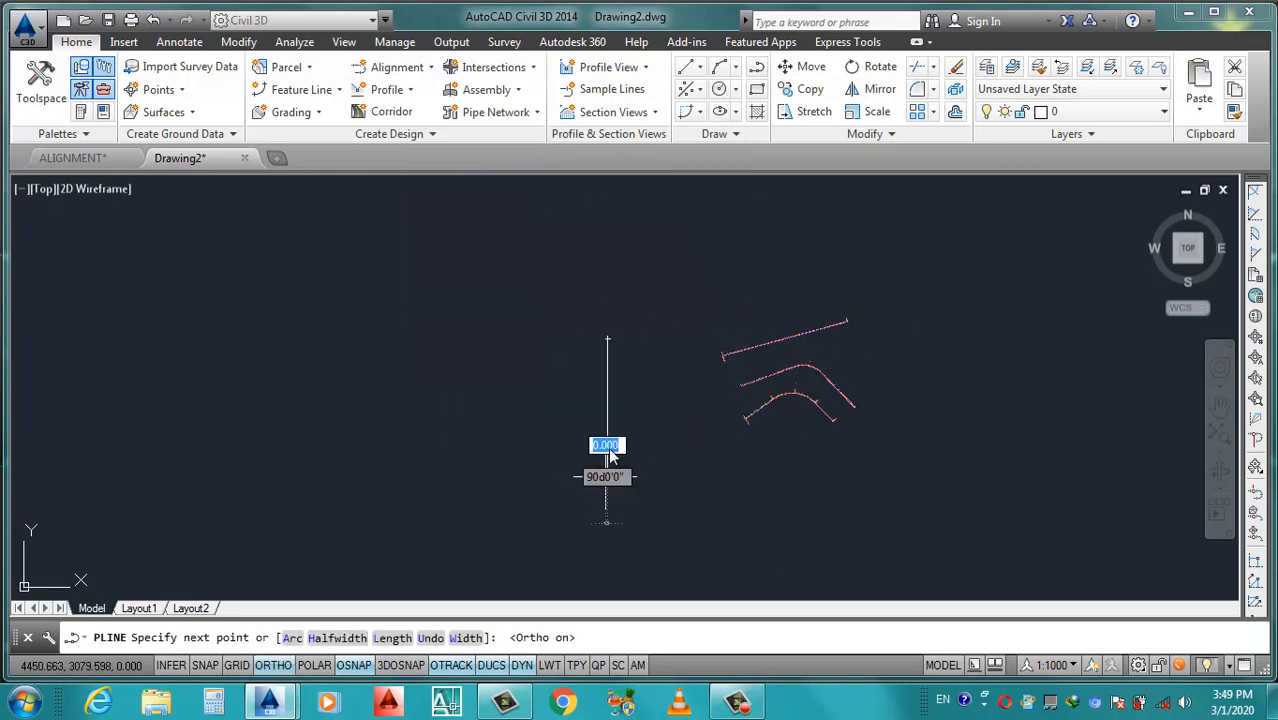
{"action": "key", "text": "Return"}
Draw a horizontal polyline about 770 m long, running west from the midpoint of the vertical polyline.
{"action": "key", "text": "Return"}
{"action": "left_click", "coordinate": [607, 409]}
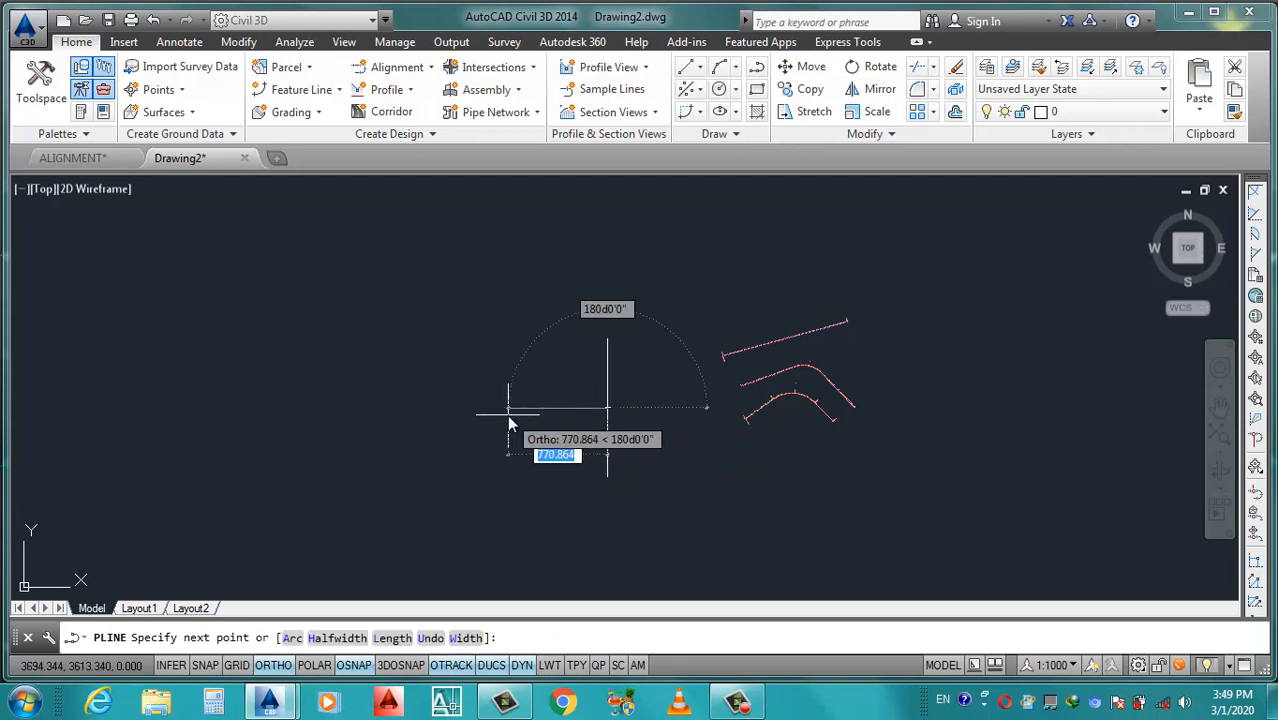
{"action": "left_click", "coordinate": [506, 413]}
{"action": "key", "text": "Return"}
Draw a second vertical polyline crossing the west end of the horizontal line.
{"action": "scroll", "coordinate": [506, 413], "scroll_direction": "up", "scroll_amount": 3}
{"action": "key", "text": "Return"}
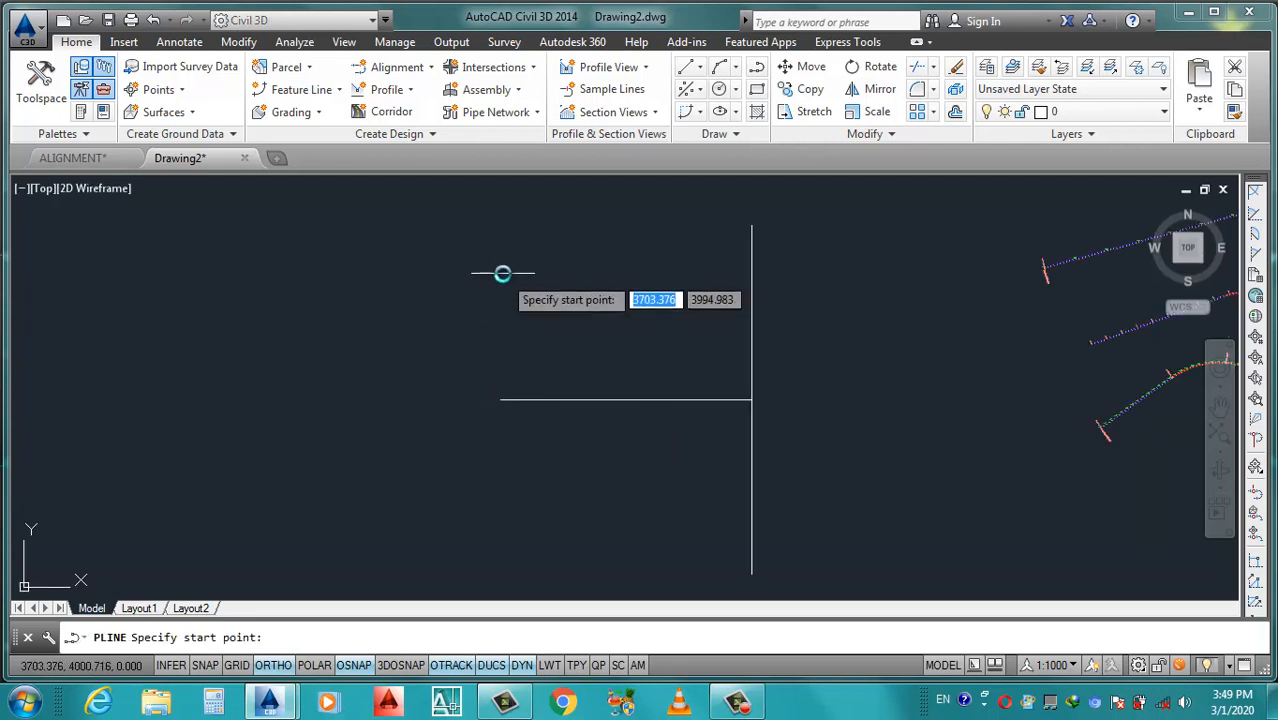
{"action": "left_click", "coordinate": [499, 258]}
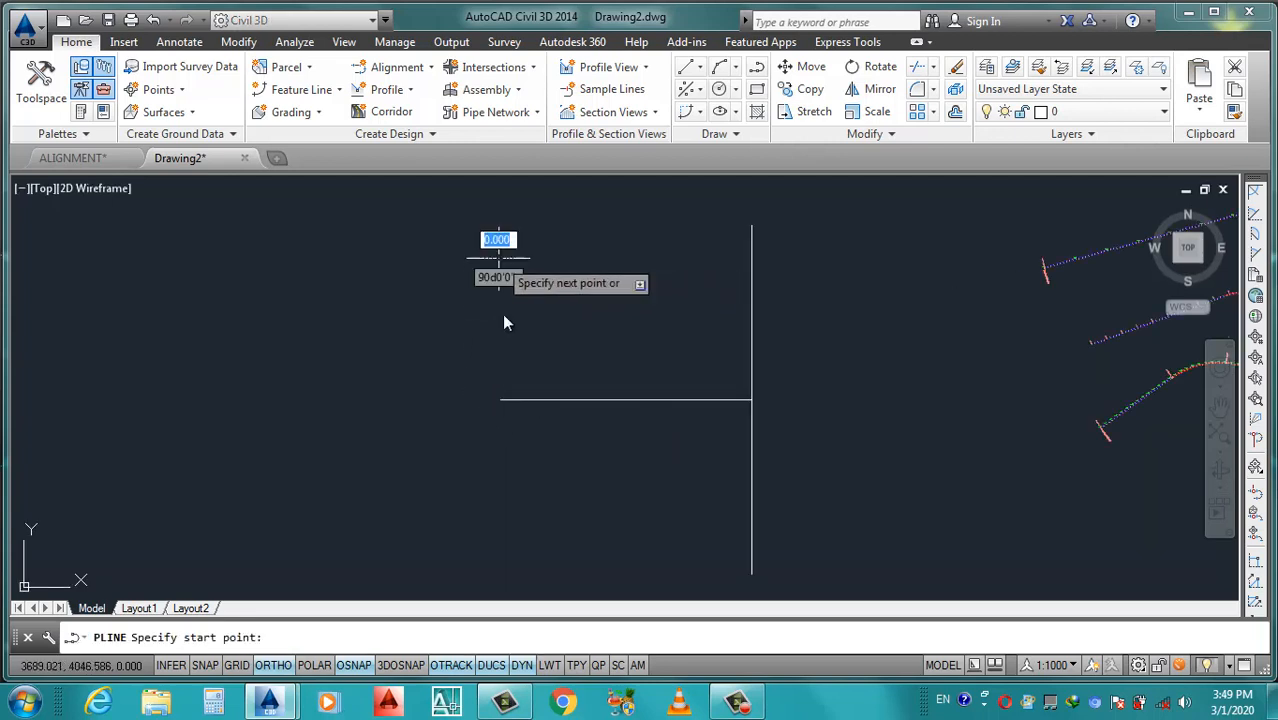
{"action": "left_click", "coordinate": [499, 525]}
{"action": "key", "text": "Return"}
Stretch the west endpoint of the horizontal line so that it meets the second vertical polyline exactly.
{"action": "left_click", "coordinate": [540, 400]}
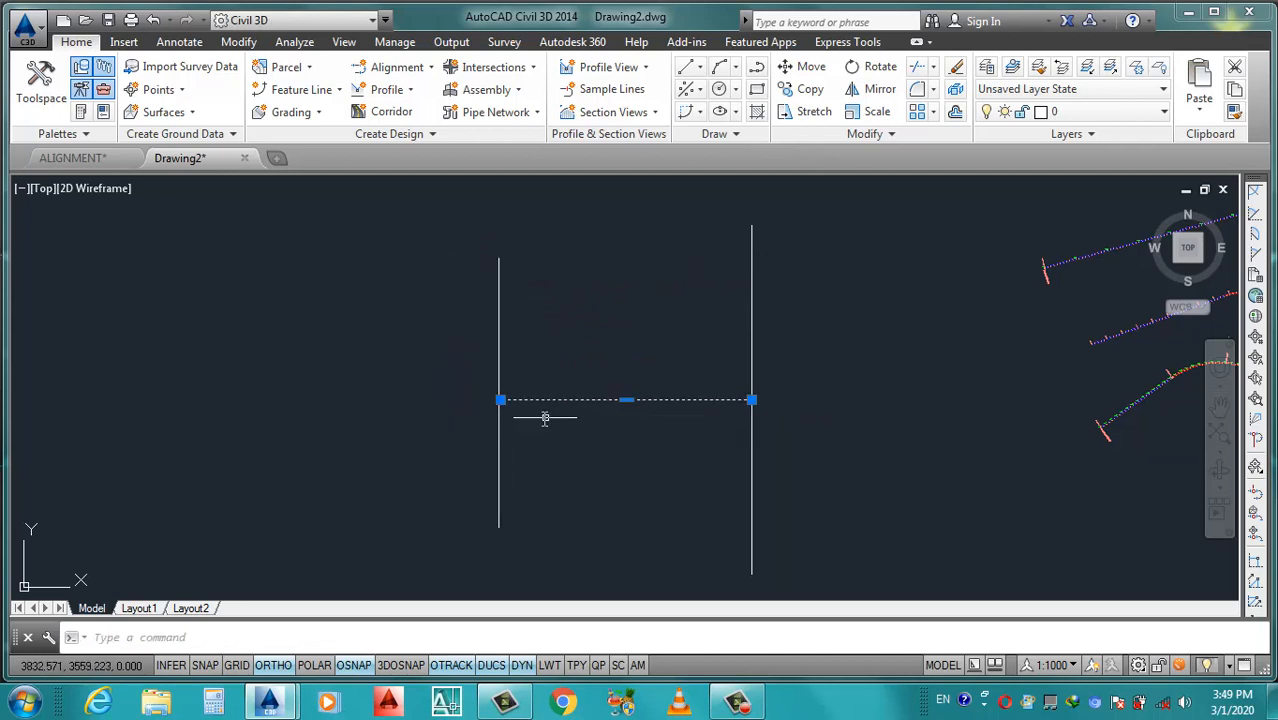
{"action": "scroll", "coordinate": [490, 397], "scroll_direction": "up", "scroll_amount": 5}
{"action": "left_click", "coordinate": [477, 384]}
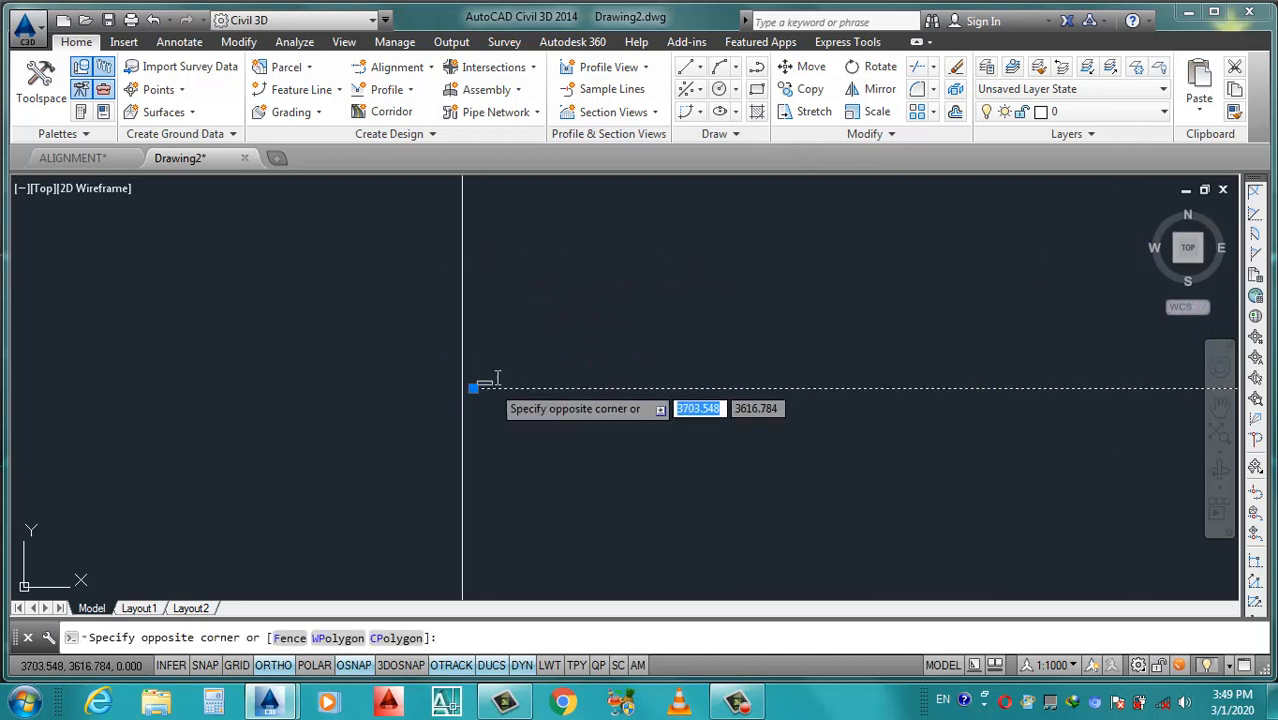
{"action": "left_click", "coordinate": [496, 376]}
{"action": "left_click", "coordinate": [473, 388]}
{"action": "left_click", "coordinate": [463, 389]}
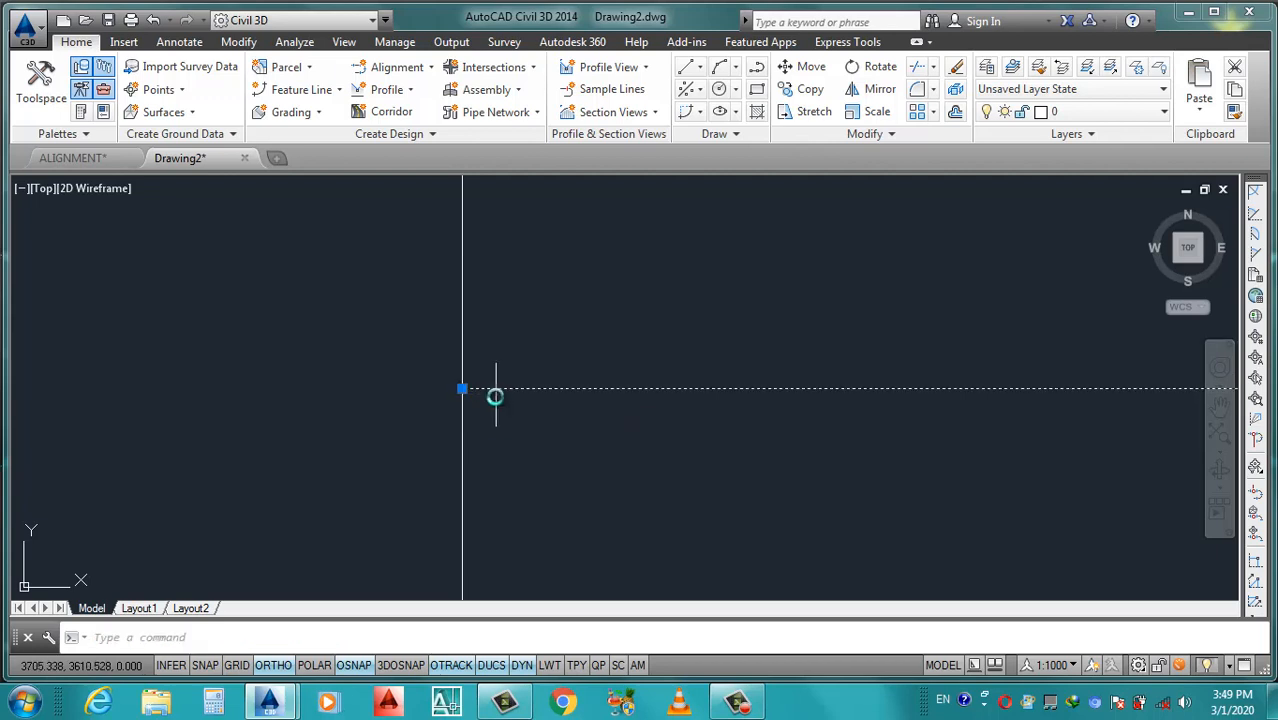
{"action": "scroll", "coordinate": [494, 397], "scroll_direction": "down", "scroll_amount": 4}
{"action": "key", "text": "Escape"}
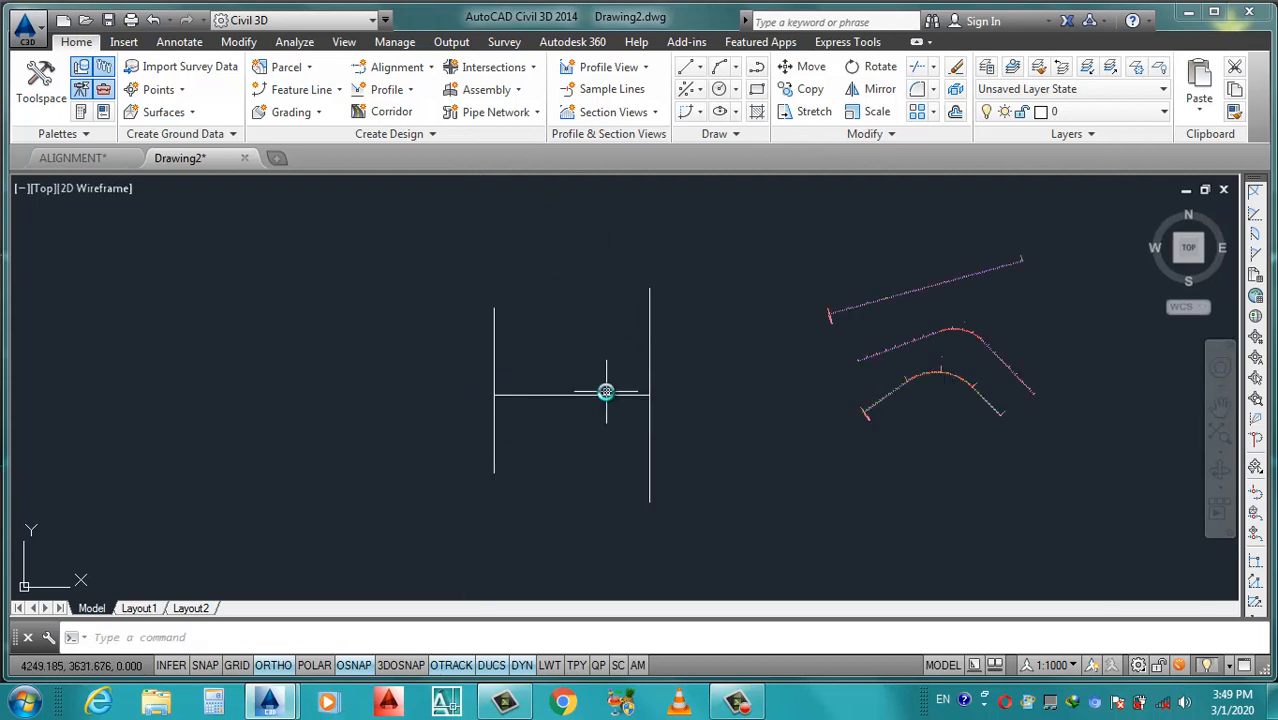
Draw an L-shaped polyline from the upper end of the east vertical line, running west past the inner vertical line and then down.
{"action": "type", "text": "pl"}
{"action": "key", "text": "Return"}
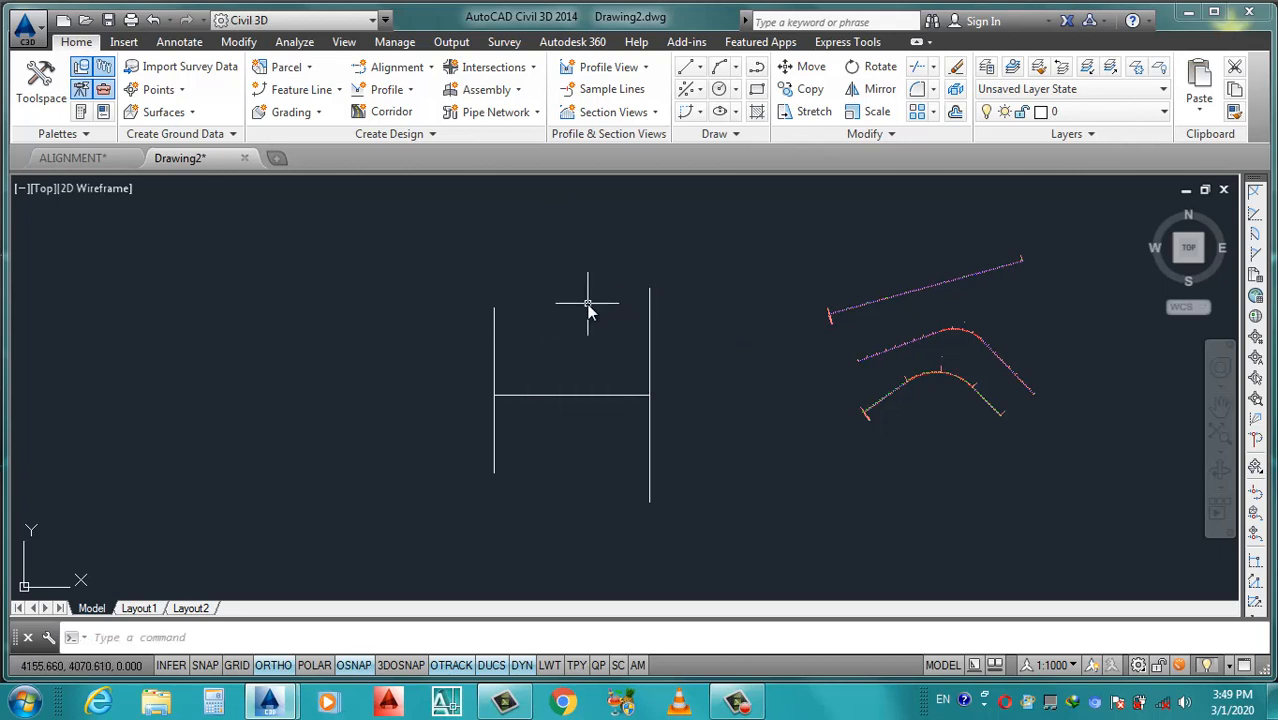
{"action": "left_click", "coordinate": [650, 290]}
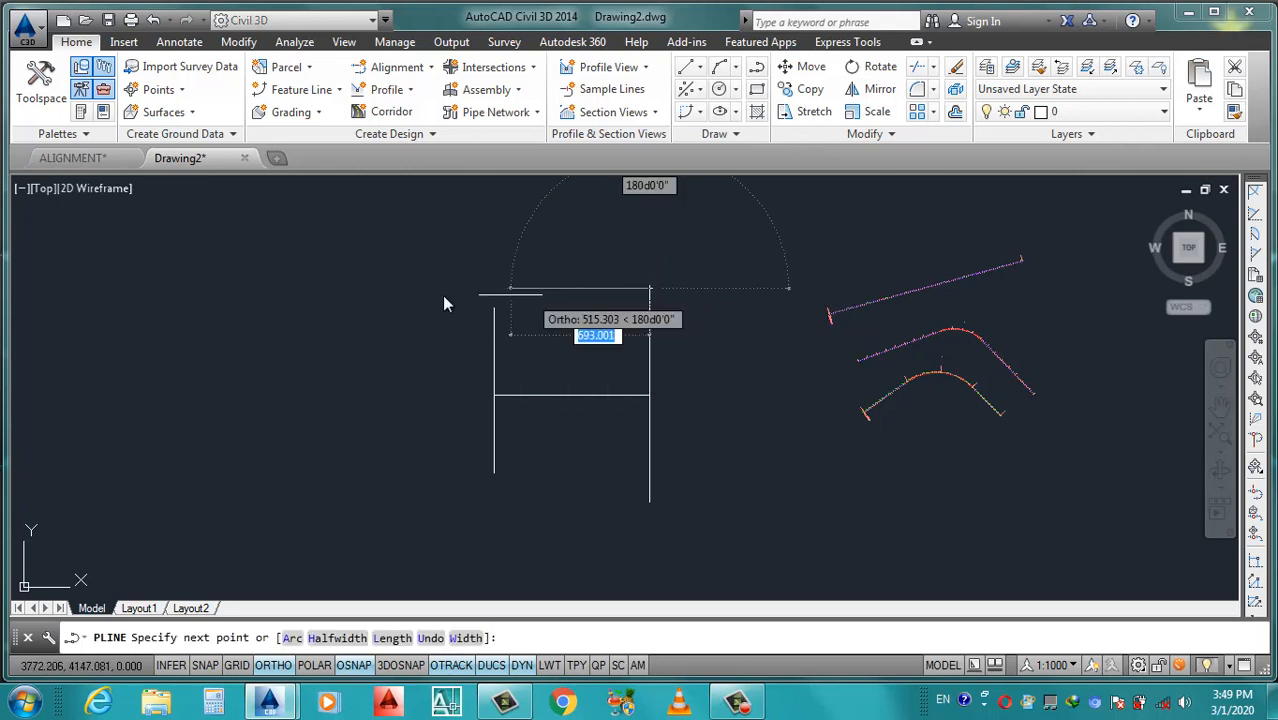
{"action": "left_click", "coordinate": [409, 290]}
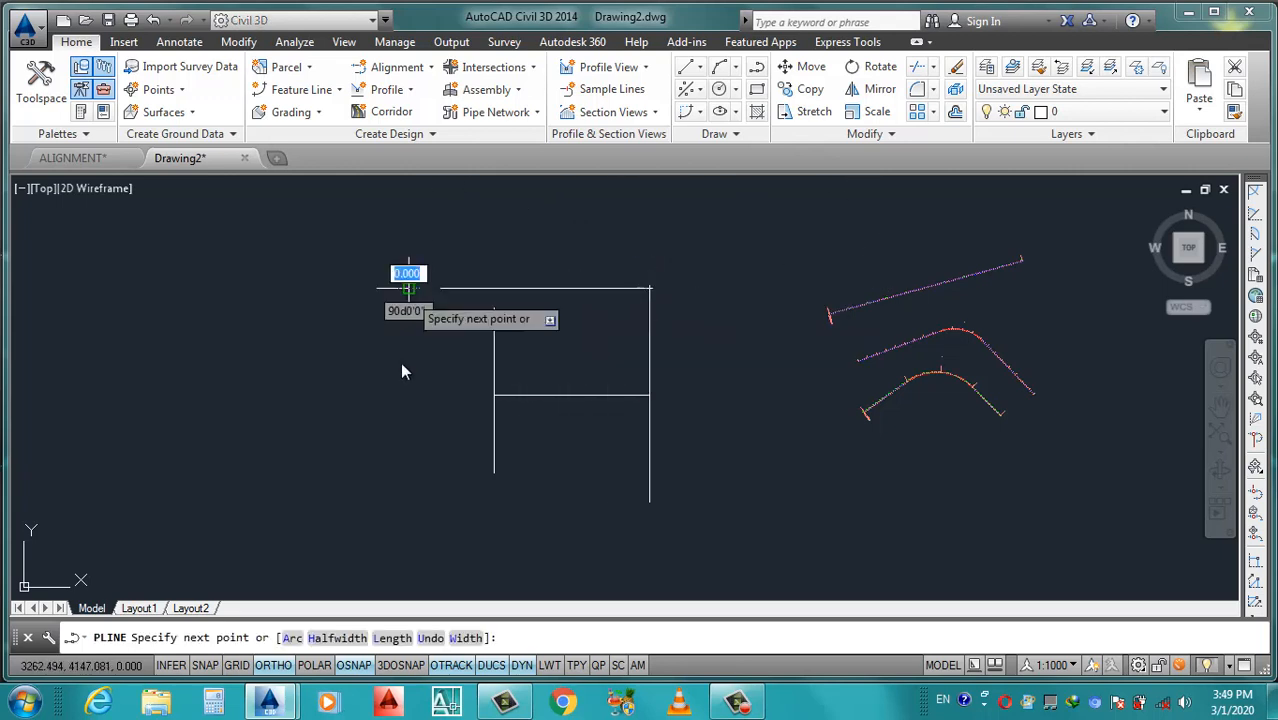
{"action": "left_click", "coordinate": [395, 446]}
{"action": "key", "text": "Return"}
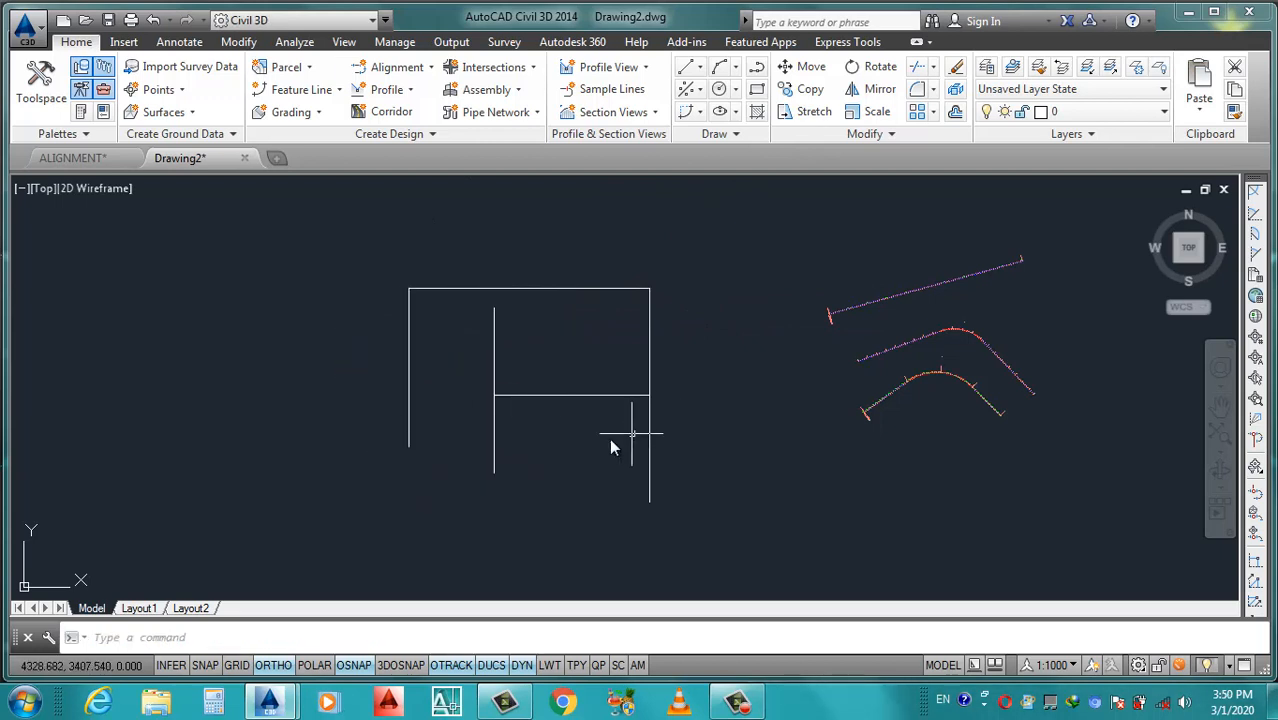
Erase the inner vertical line at the west end of the middle horizontal line.
{"action": "left_click", "coordinate": [472, 498]}
{"action": "left_click", "coordinate": [494, 445]}
{"action": "key", "text": "Delete"}
Extend the middle horizontal line west to the vertical leg of the L-shaped polyline.
{"action": "type", "text": "ex"}
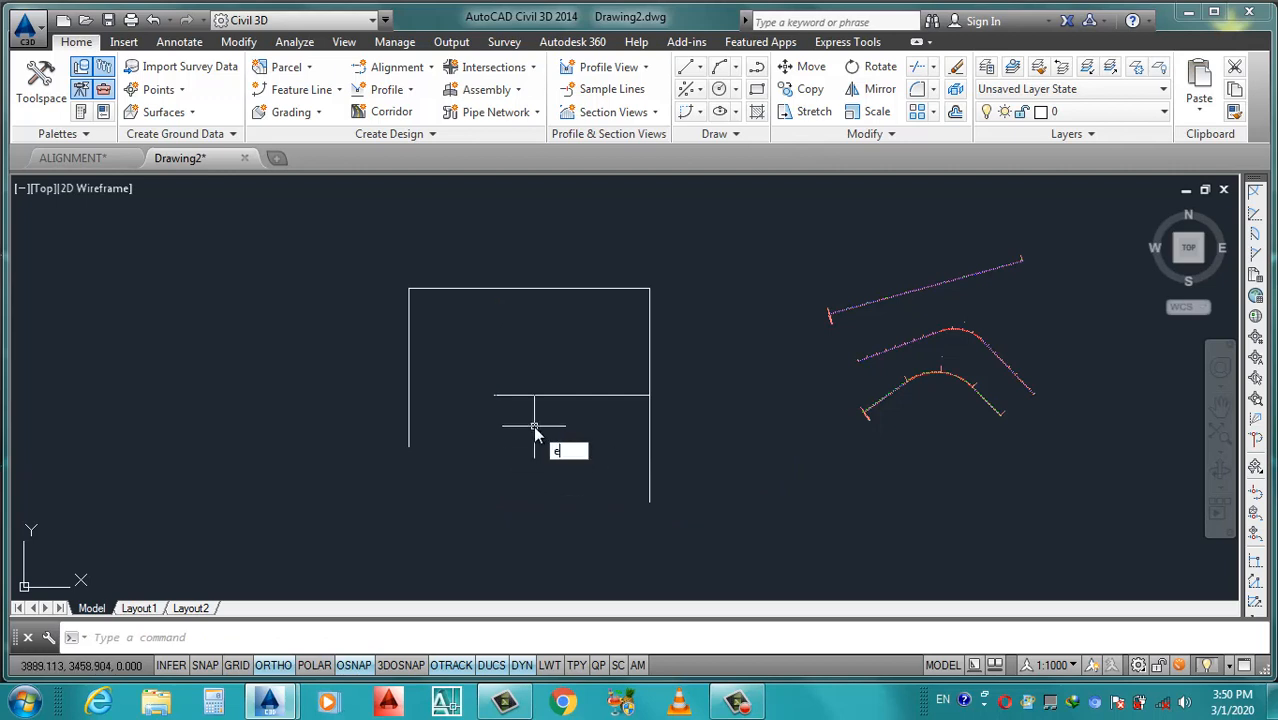
{"action": "key", "text": "Return"}
{"action": "key", "text": "Return"}
{"action": "left_click", "coordinate": [501, 416]}
{"action": "left_click", "coordinate": [491, 380]}
{"action": "key", "text": "Escape"}
Lengthen the west vertical leg downward by stretching its lower endpoint.
{"action": "left_click", "coordinate": [417, 421]}
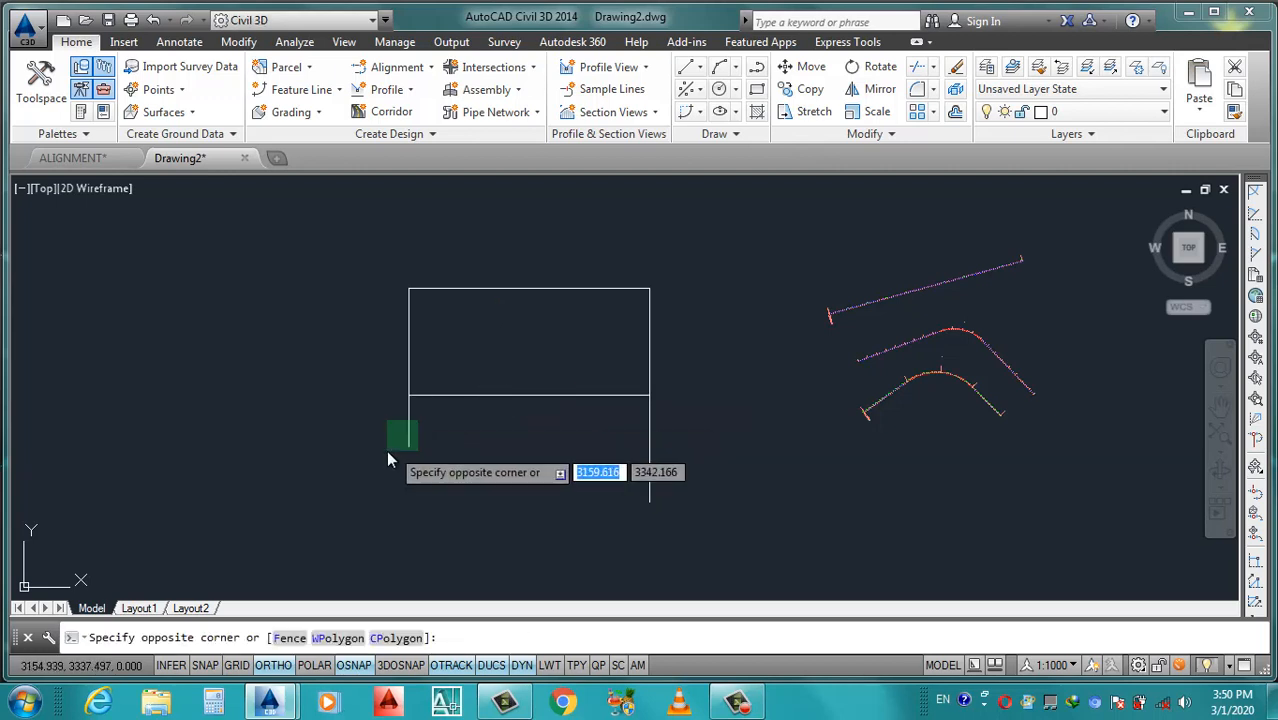
{"action": "left_click", "coordinate": [388, 450]}
{"action": "left_click", "coordinate": [408, 449]}
{"action": "left_click", "coordinate": [404, 483]}
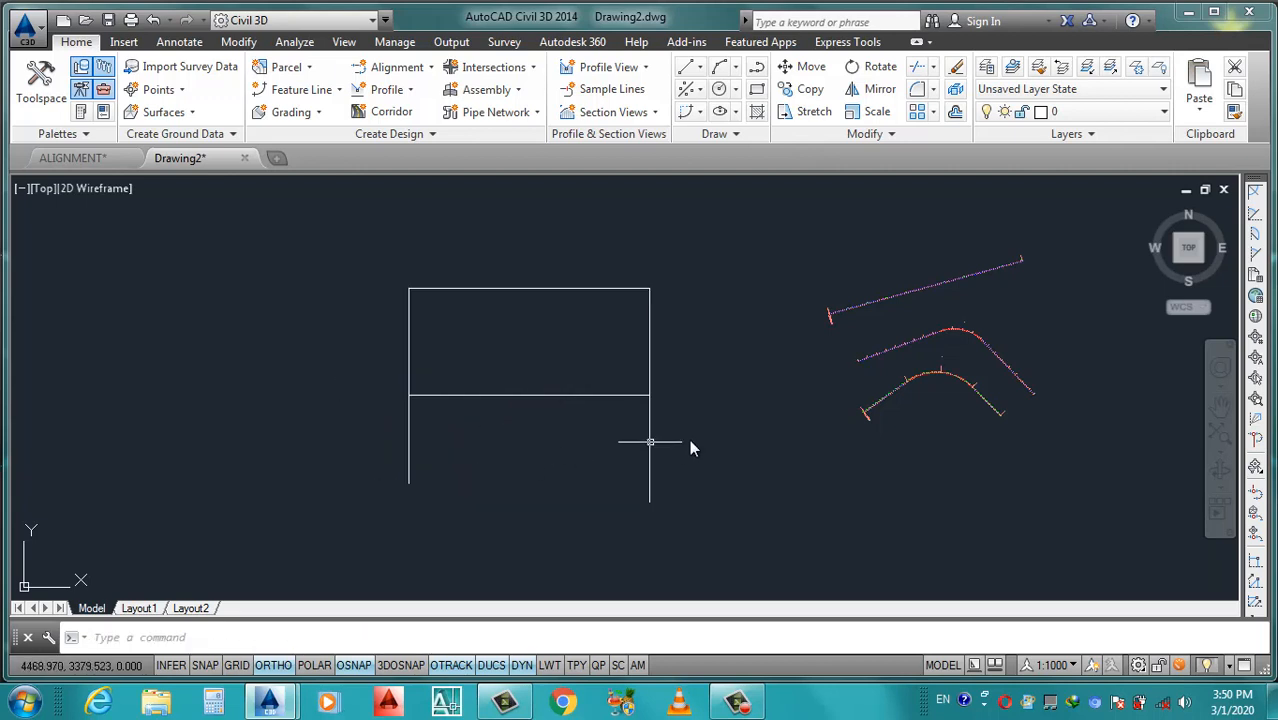
Lengthen the east vertical line upward beyond the upper horizontal line by stretching its upper endpoint.
{"action": "left_click", "coordinate": [689, 440]}
{"action": "left_click", "coordinate": [665, 392]}
{"action": "left_click", "coordinate": [650, 330]}
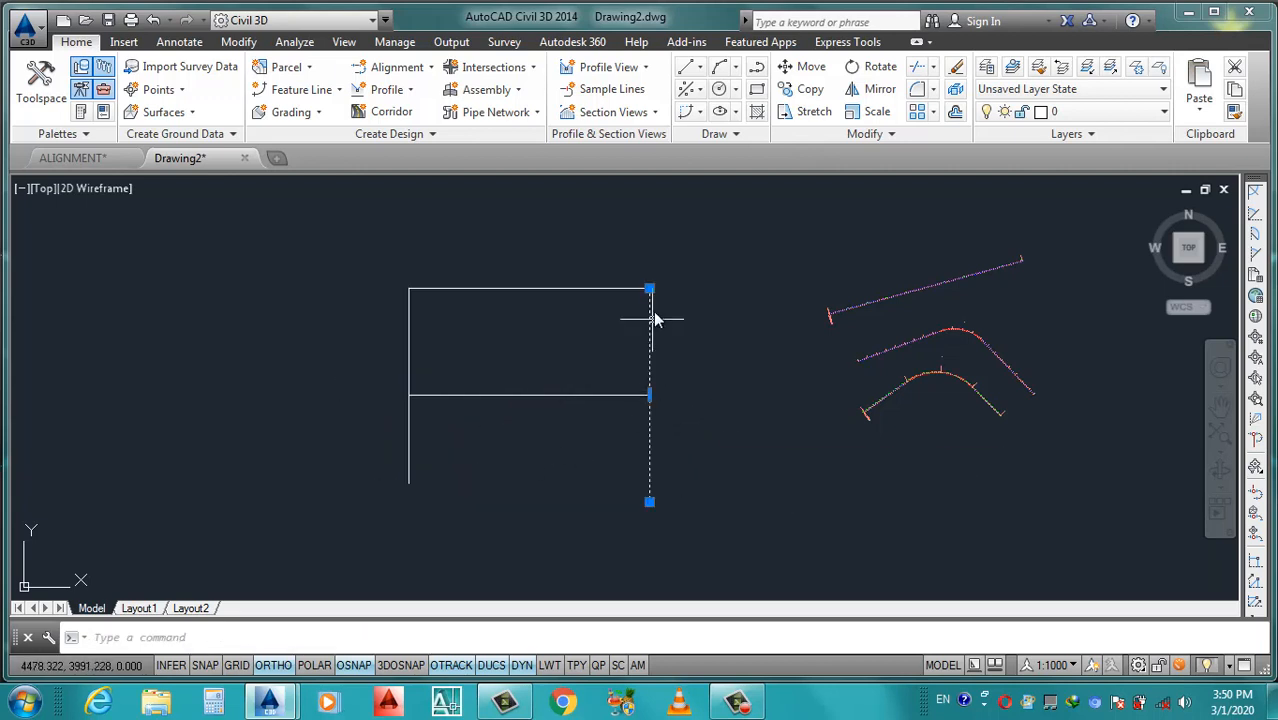
{"action": "left_click", "coordinate": [650, 288]}
{"action": "left_click", "coordinate": [630, 205]}
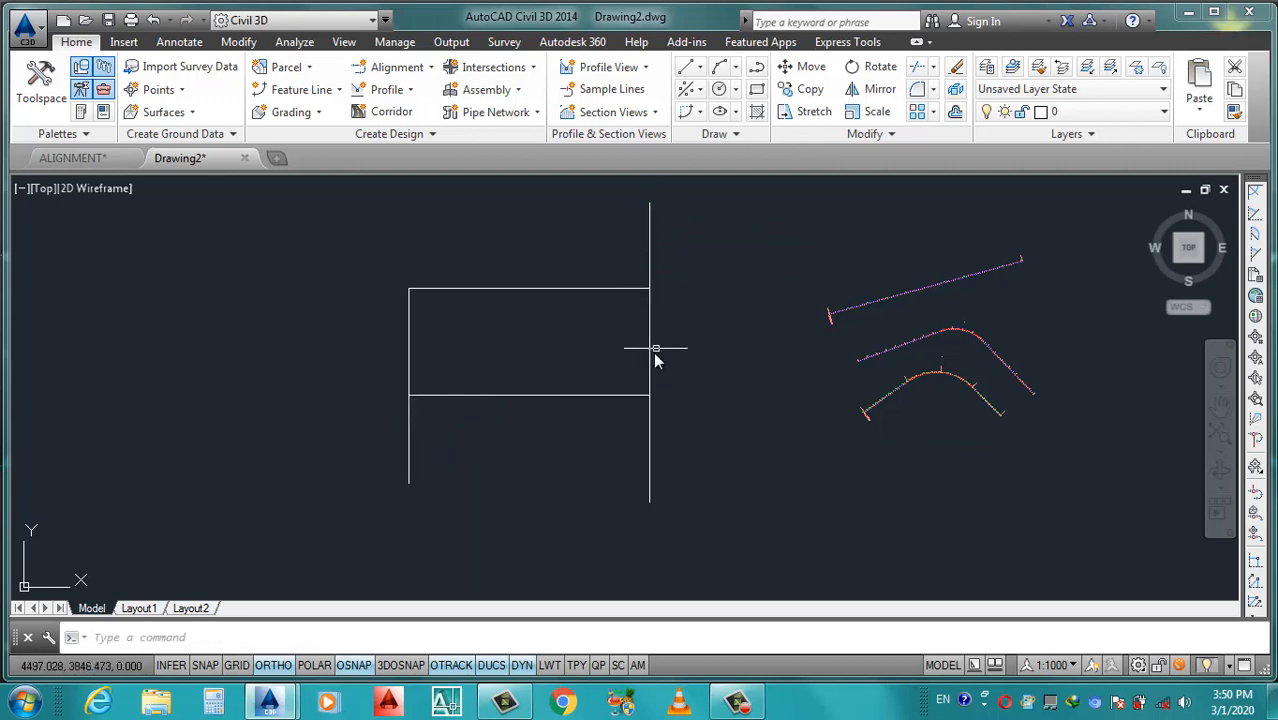
Start creating an alignment from objects with the long east vertical polyline, accepting its upward direction.
{"action": "scroll", "coordinate": [655, 357], "scroll_direction": "down", "scroll_amount": 2}
{"action": "scroll", "coordinate": [652, 353], "scroll_direction": "up", "scroll_amount": 2}
{"action": "scroll", "coordinate": [653, 353], "scroll_direction": "down", "scroll_amount": 2}
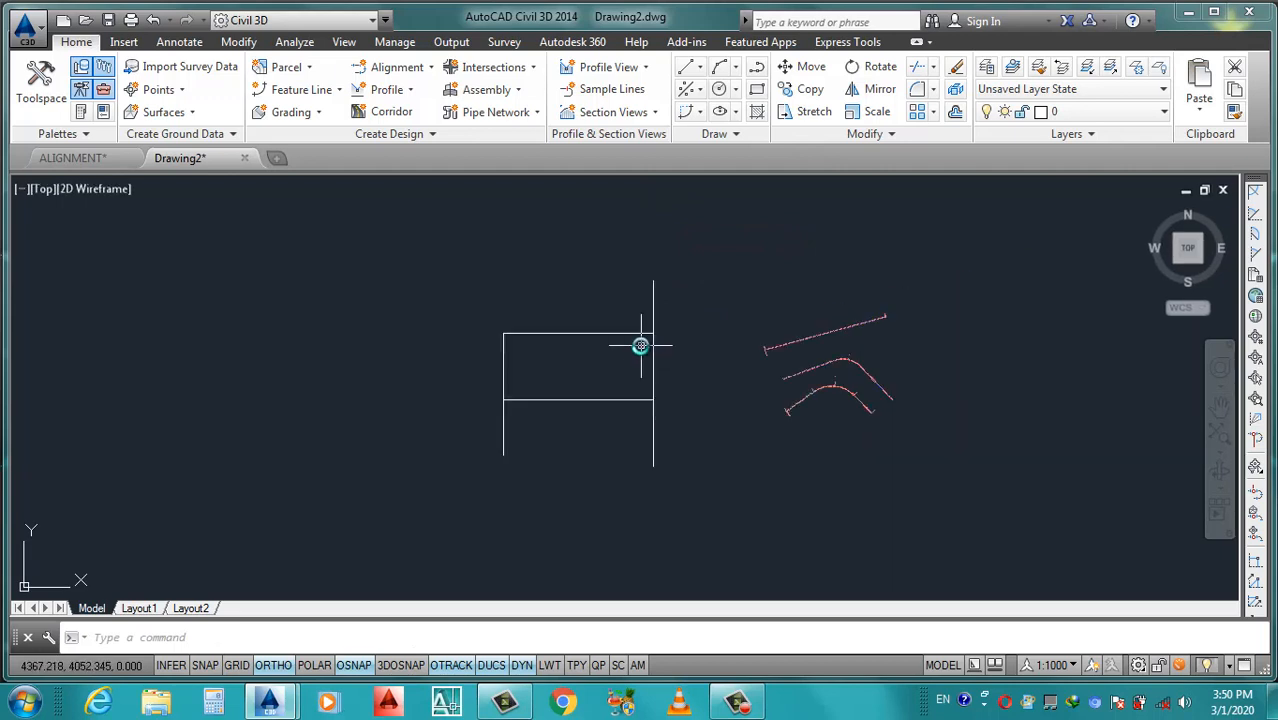
{"action": "scroll", "coordinate": [640, 290], "scroll_direction": "up", "scroll_amount": 2}
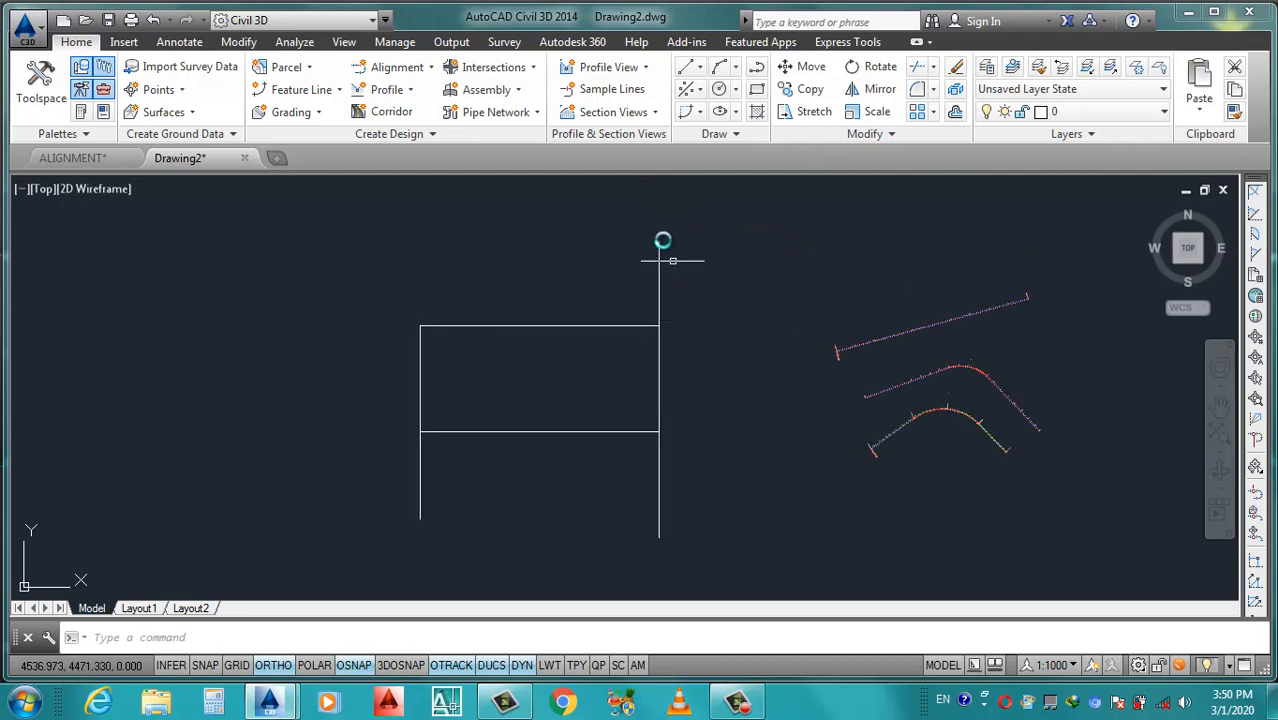
{"action": "left_click", "coordinate": [428, 68]}
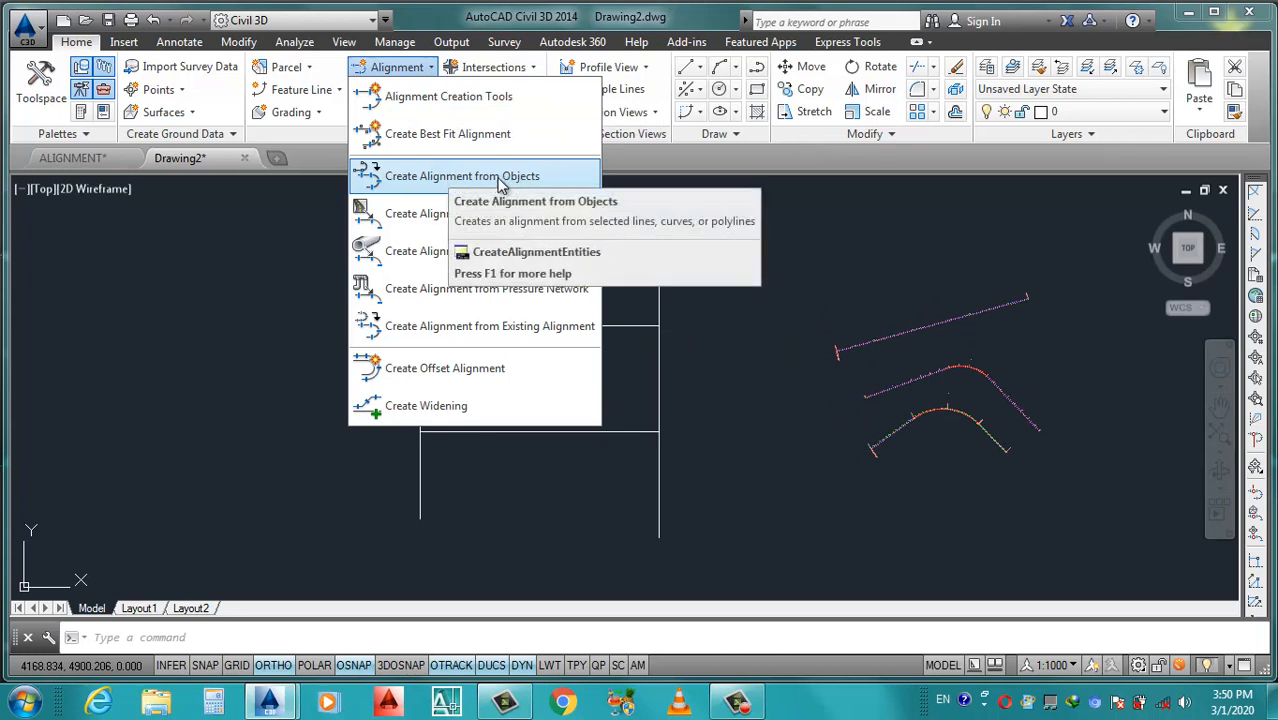
{"action": "left_click", "coordinate": [497, 177]}
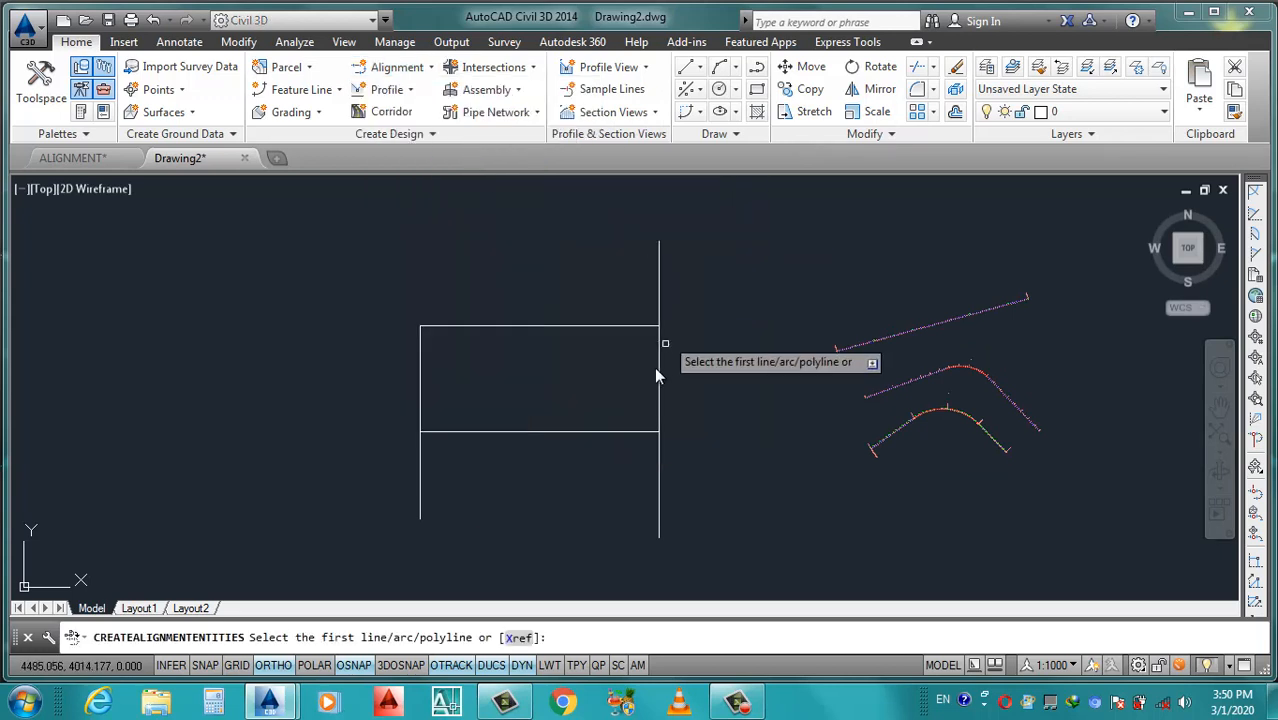
{"action": "left_click", "coordinate": [657, 523]}
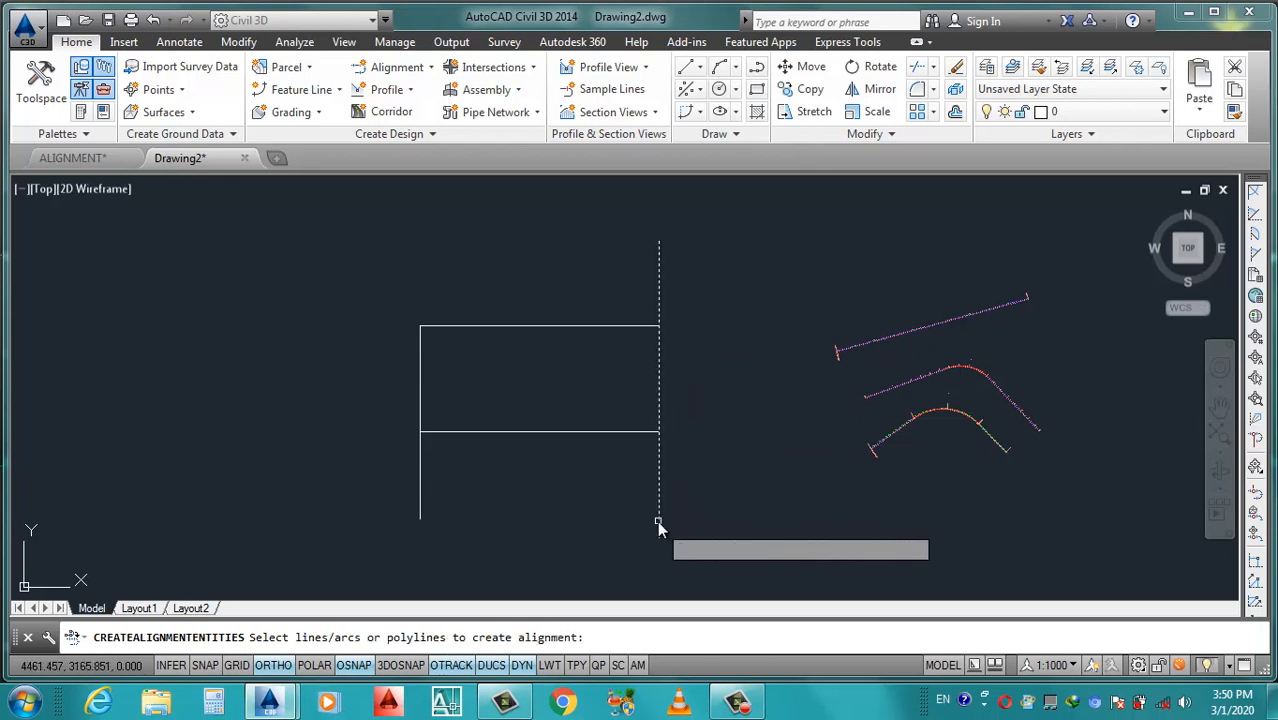
{"action": "key", "text": "Return"}
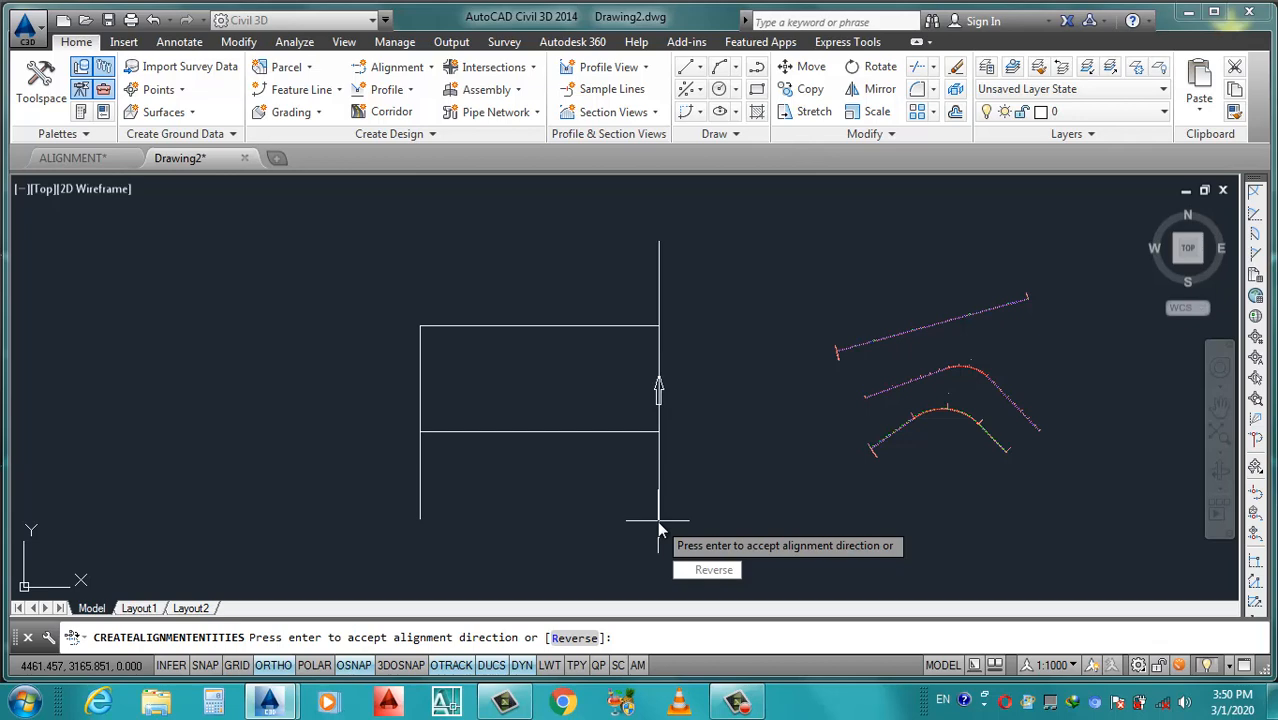
{"action": "key", "text": "Return"}
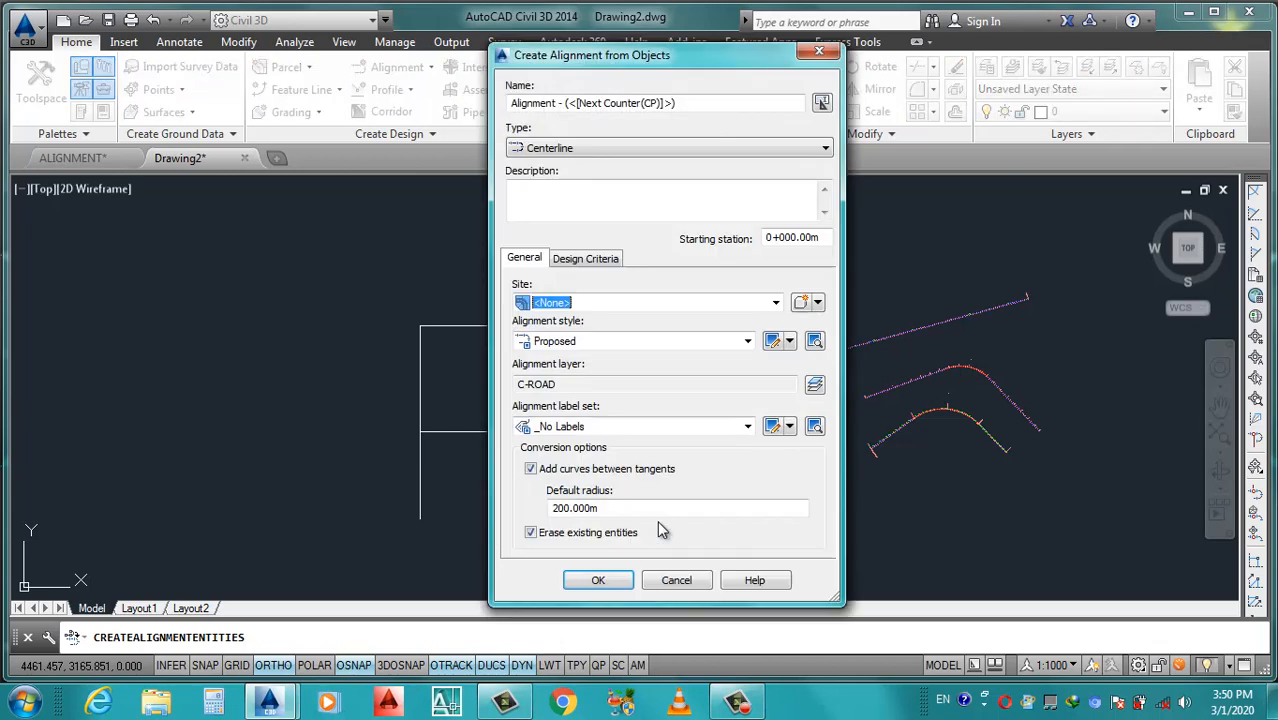
Name the new alignment 11, keeping the Centerline type, no site and the Proposed alignment style.
{"action": "left_click_drag", "start_coordinate": [671, 105], "coordinate": [490, 129]}
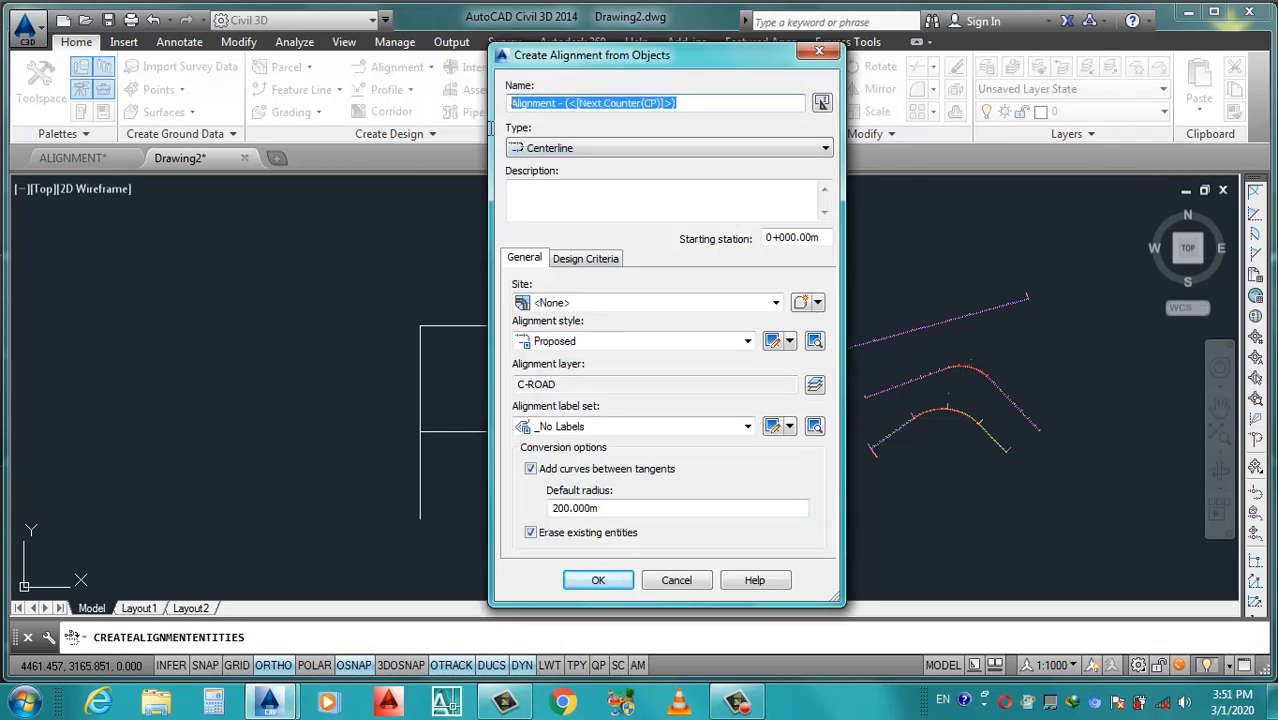
{"action": "type", "text": "11"}
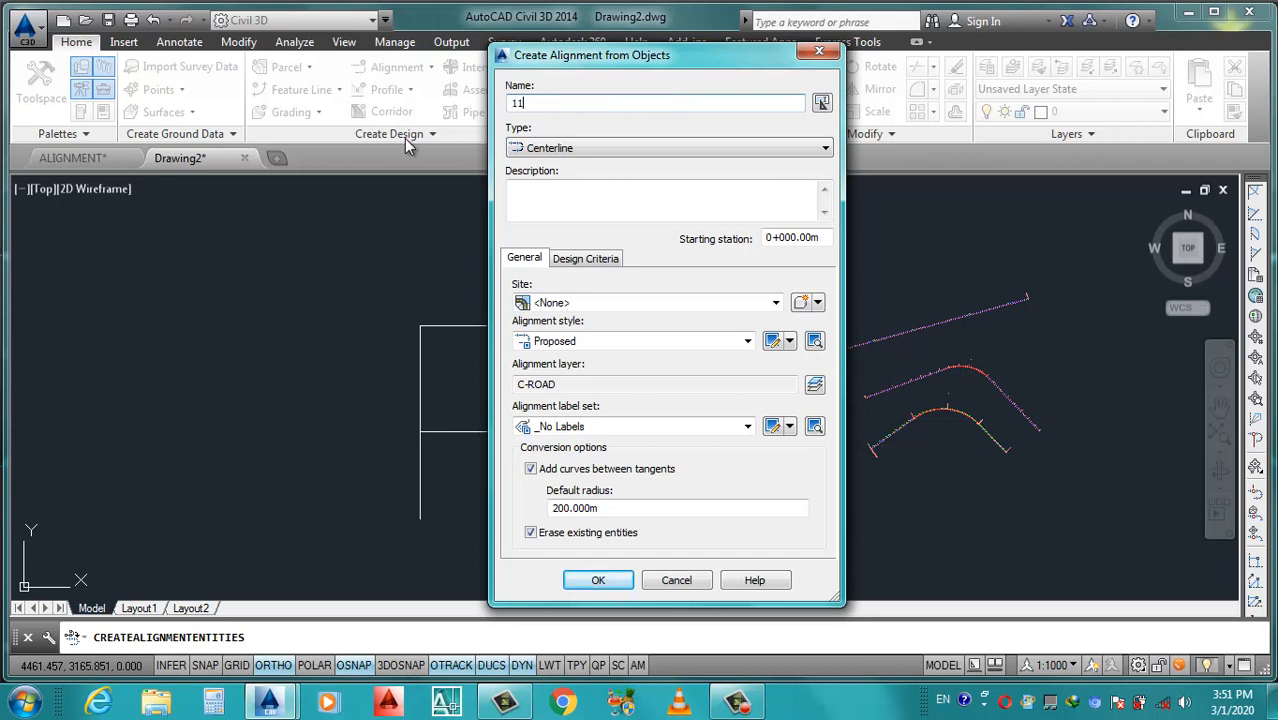
{"action": "left_click", "coordinate": [595, 144]}
{"action": "left_click", "coordinate": [597, 148]}
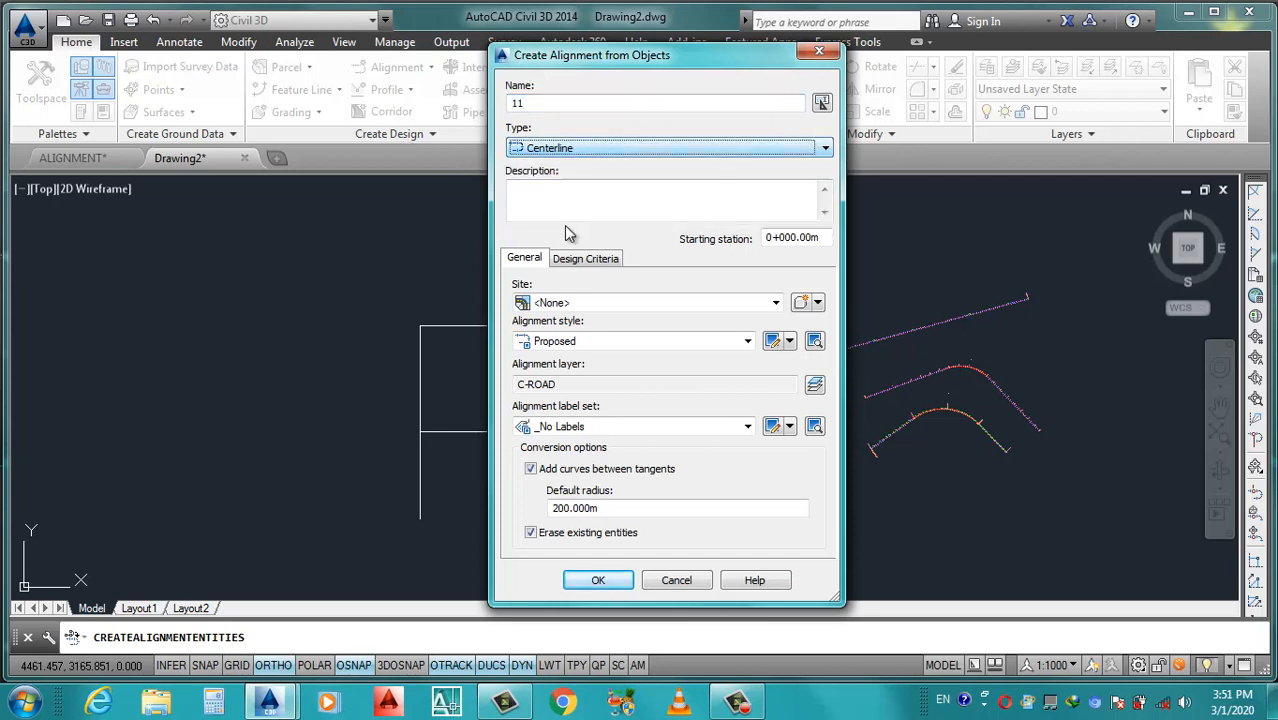
{"action": "left_click", "coordinate": [584, 305]}
{"action": "left_click", "coordinate": [584, 307]}
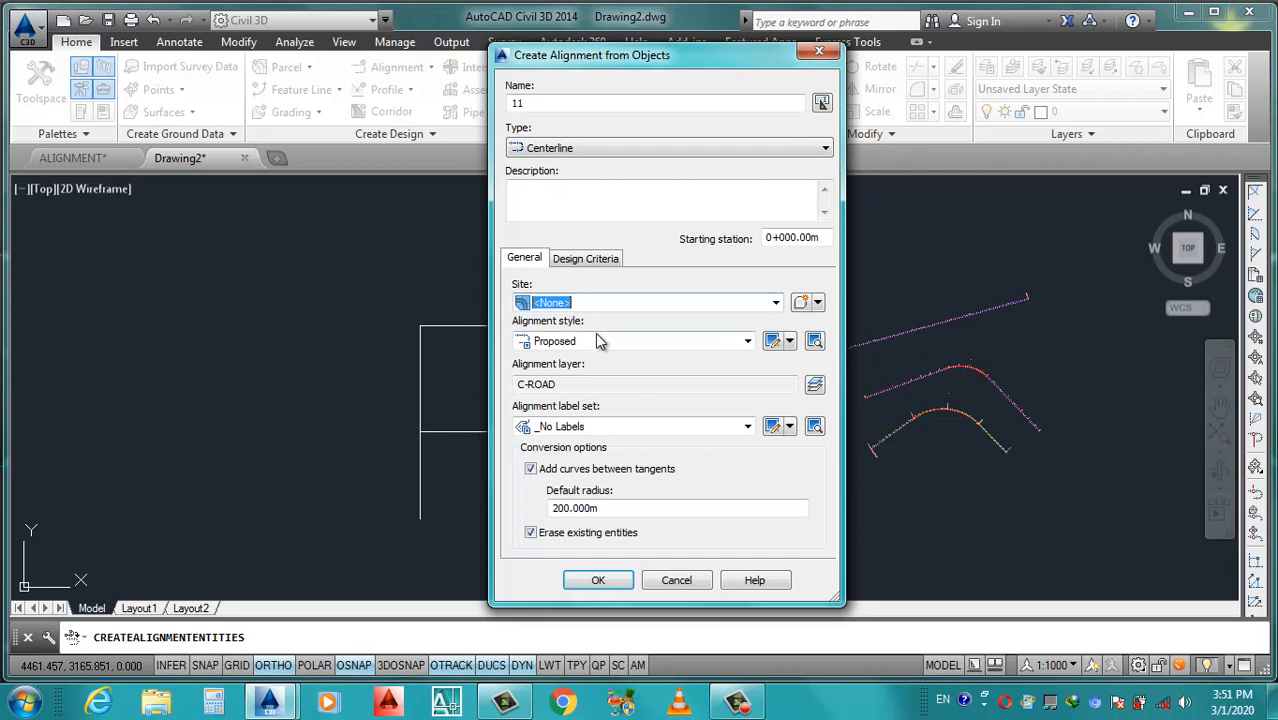
{"action": "left_click", "coordinate": [596, 340]}
{"action": "left_click", "coordinate": [598, 336]}
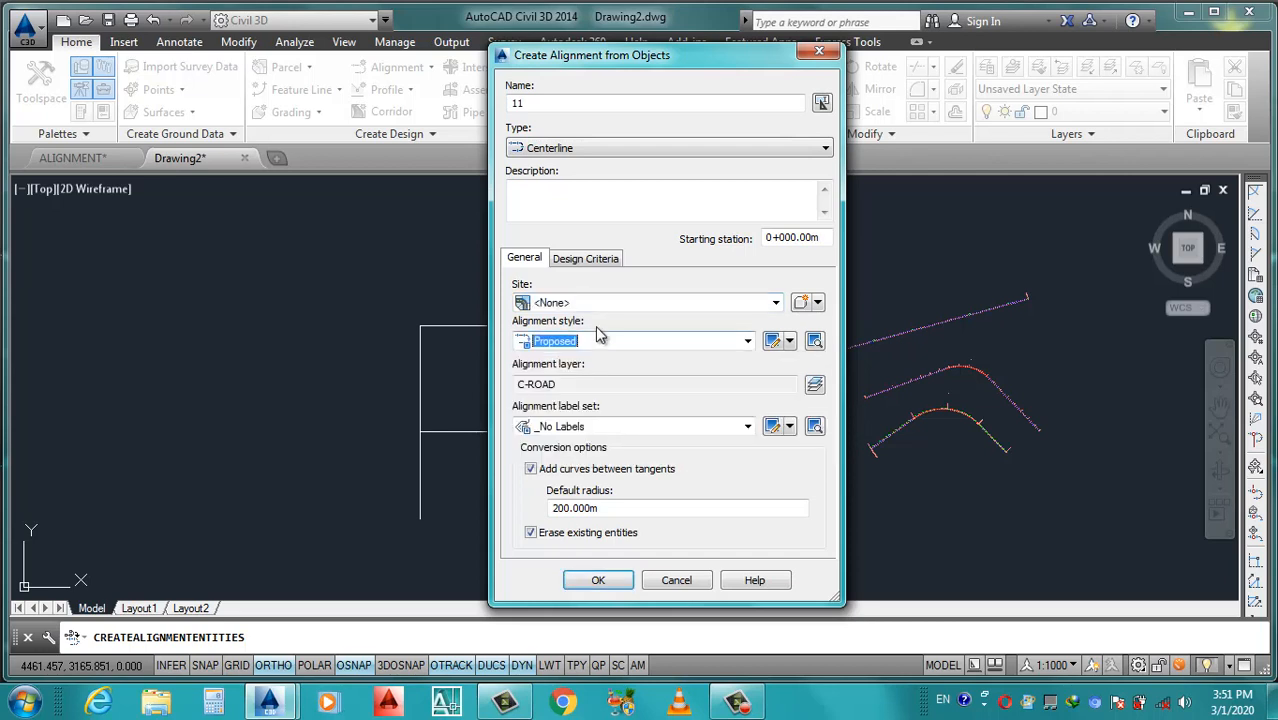
Review the design criteria settings and set the alignment's starting station to 0+200.00m.
{"action": "left_click", "coordinate": [590, 260]}
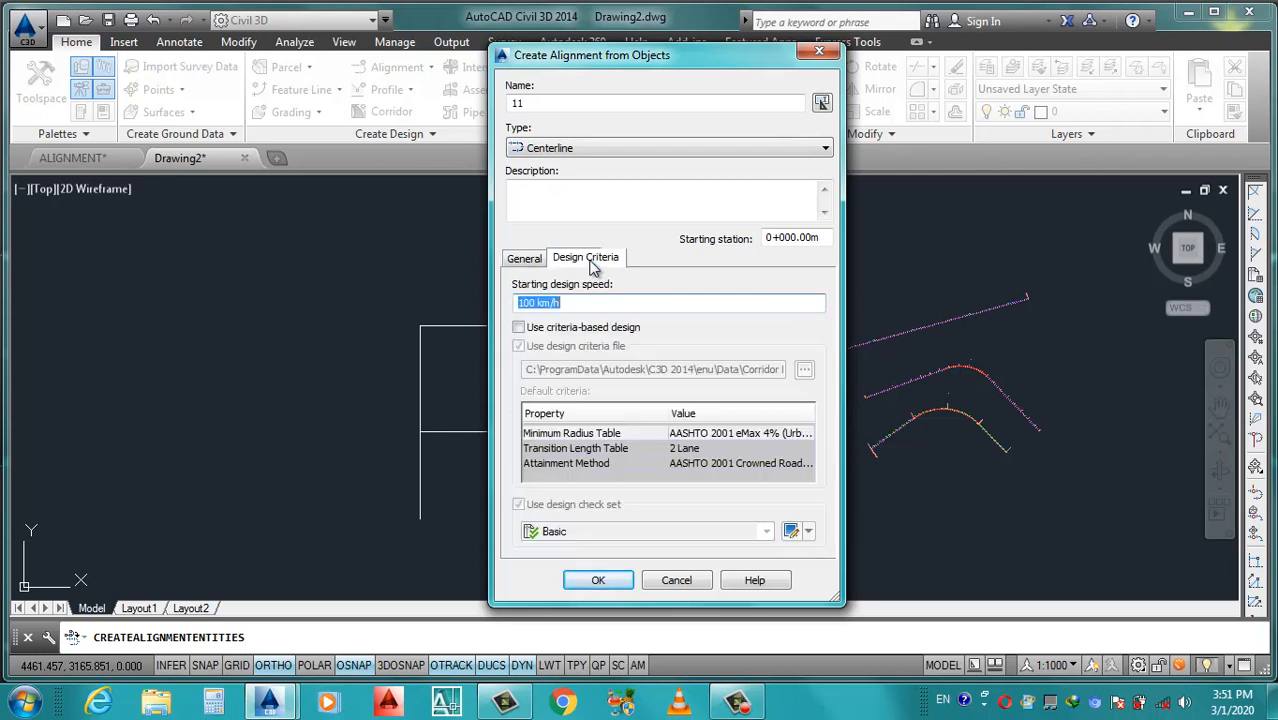
{"action": "left_click", "coordinate": [524, 258]}
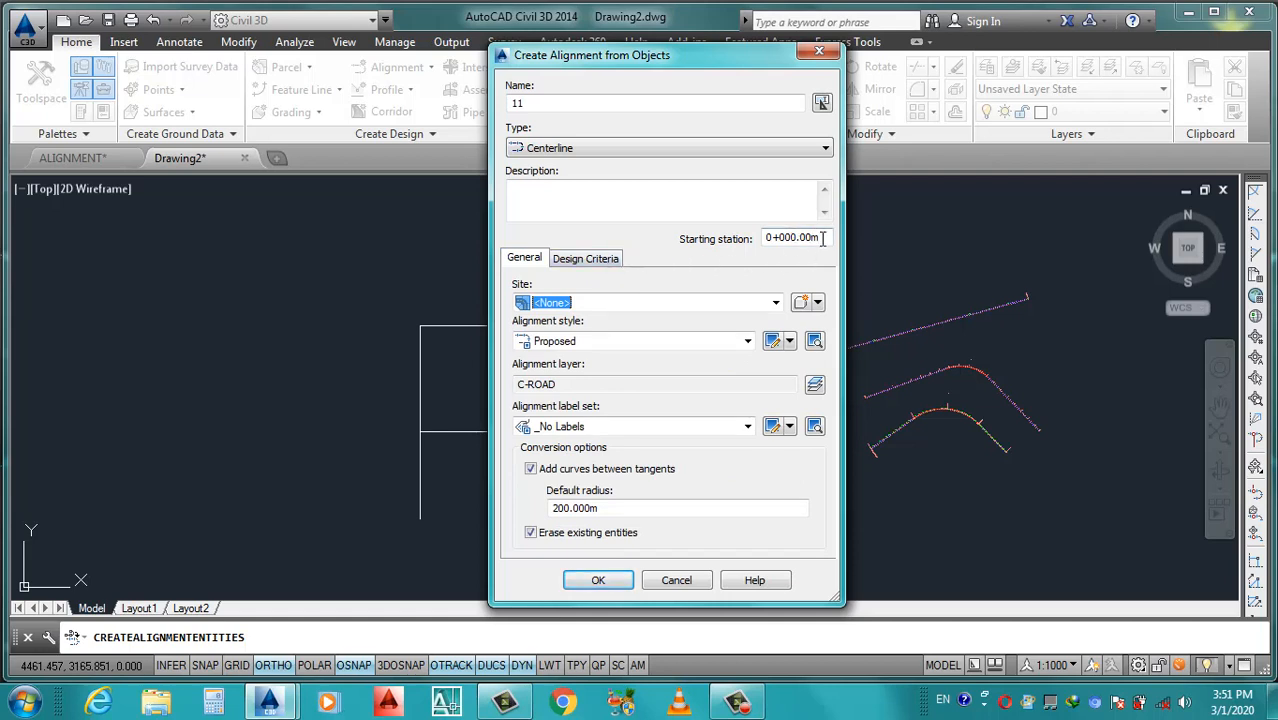
{"action": "left_click", "coordinate": [818, 238]}
{"action": "left_click", "coordinate": [588, 262]}
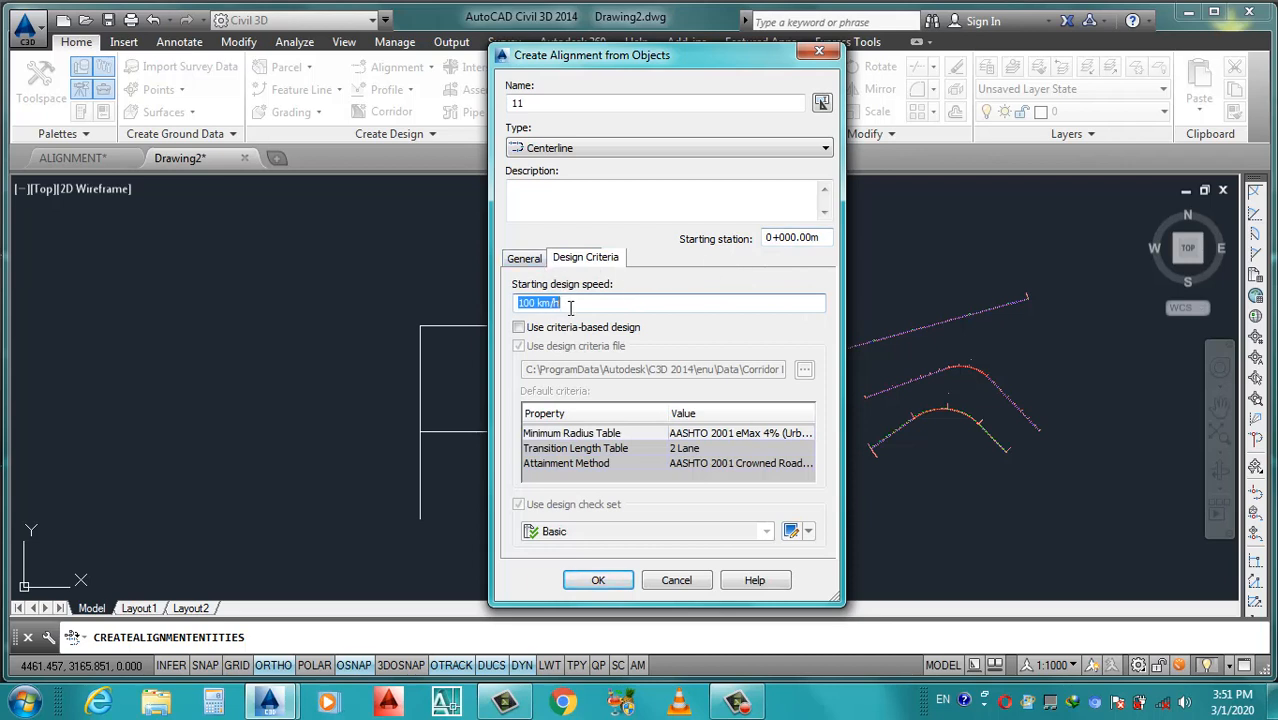
{"action": "left_click_drag", "start_coordinate": [570, 308], "coordinate": [513, 311]}
{"action": "left_click_drag", "start_coordinate": [818, 240], "coordinate": [724, 252]}
{"action": "type", "text": "50"}
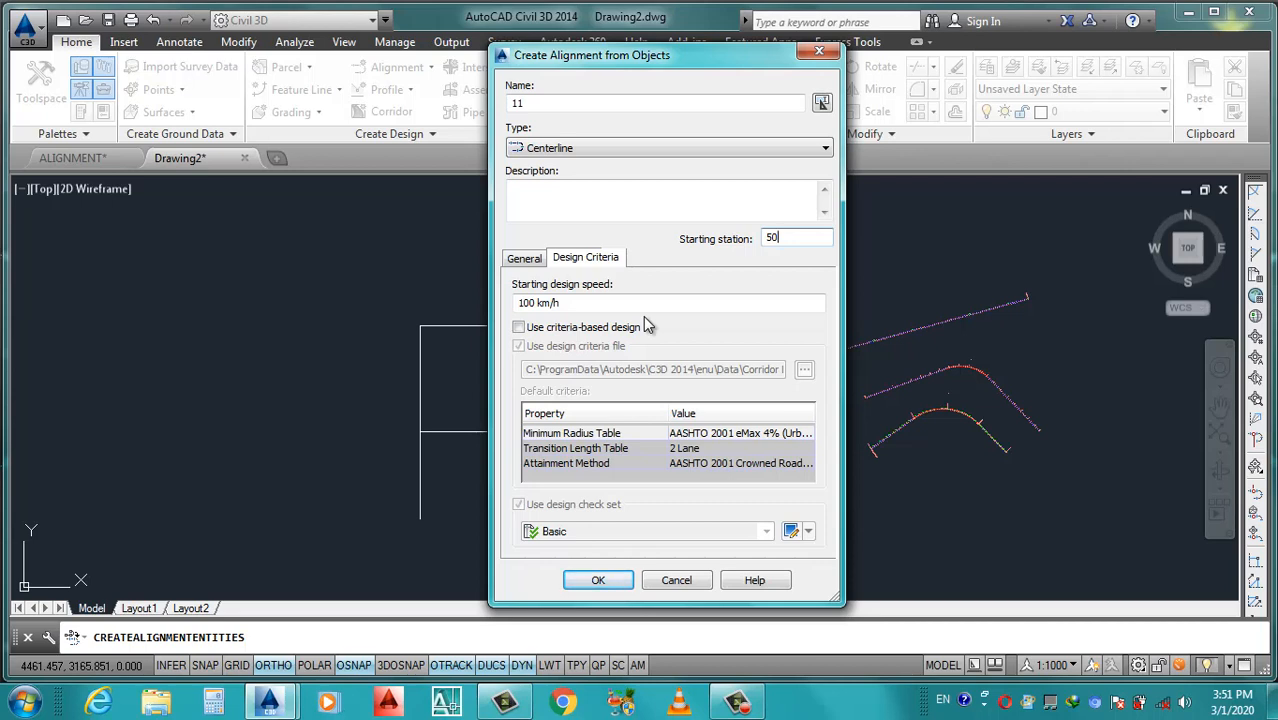
{"action": "type", "text": "0"}
{"action": "left_click_drag", "start_coordinate": [792, 238], "coordinate": [765, 240]}
Enable criteria-based design and load the _Autodesk Civil 3D Metric Roadway Design Standards file as the design criteria file.
{"action": "left_click", "coordinate": [576, 330]}
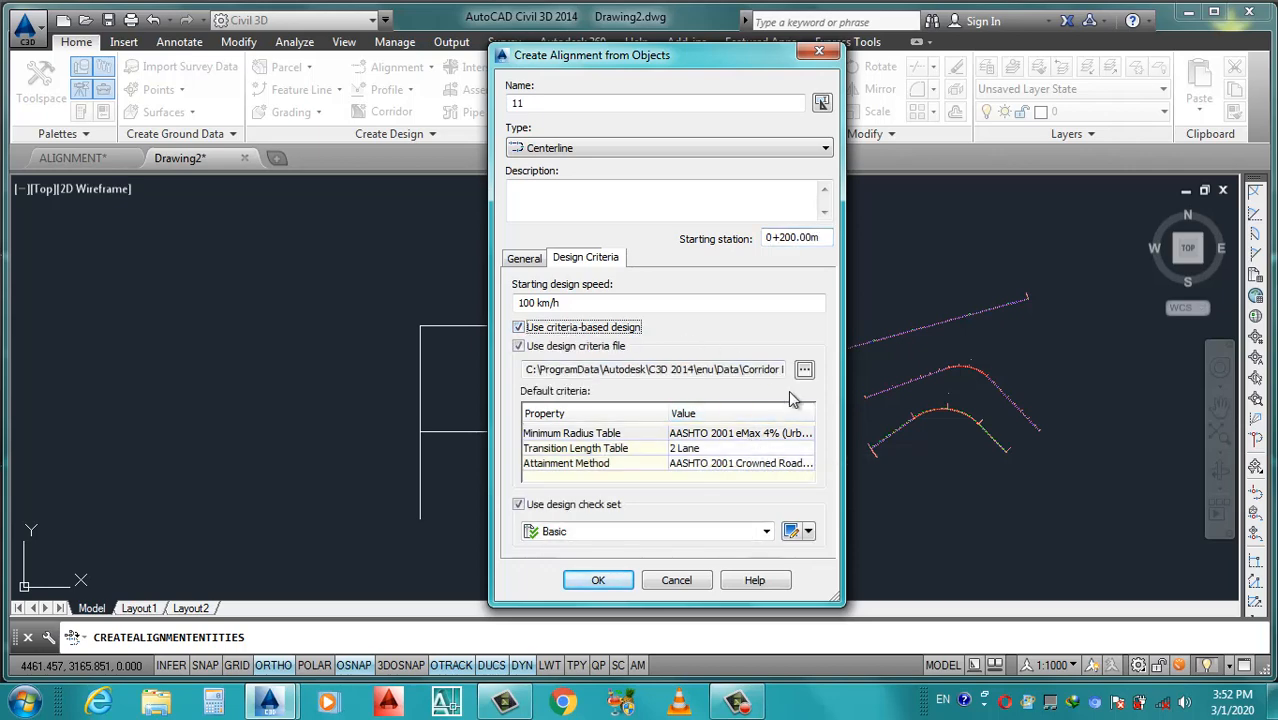
{"action": "left_click", "coordinate": [804, 370]}
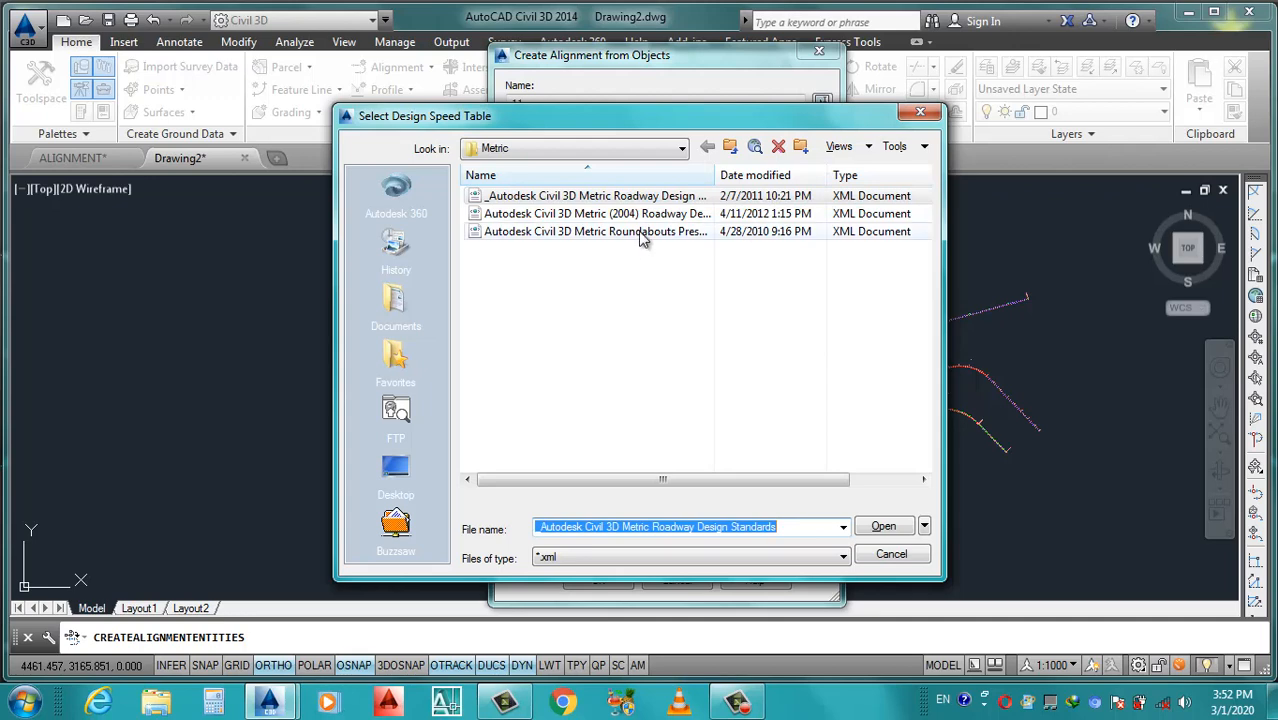
{"action": "left_click", "coordinate": [690, 197]}
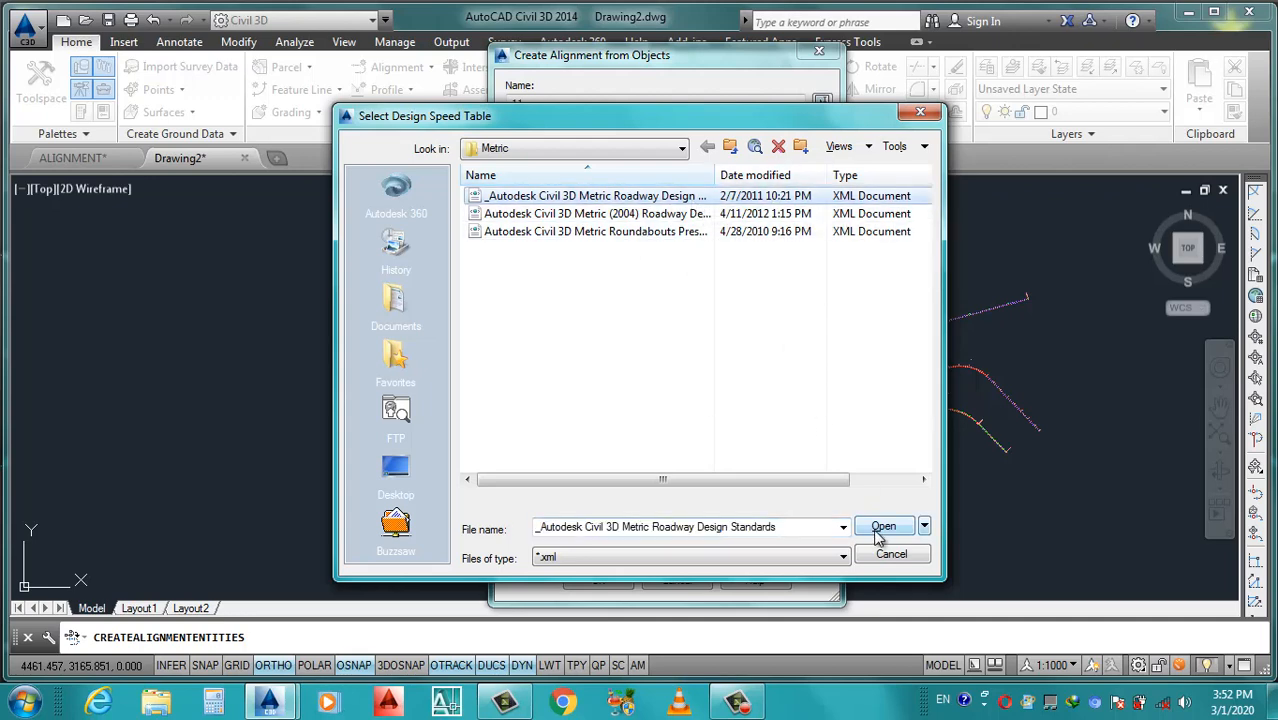
{"action": "left_click", "coordinate": [881, 528]}
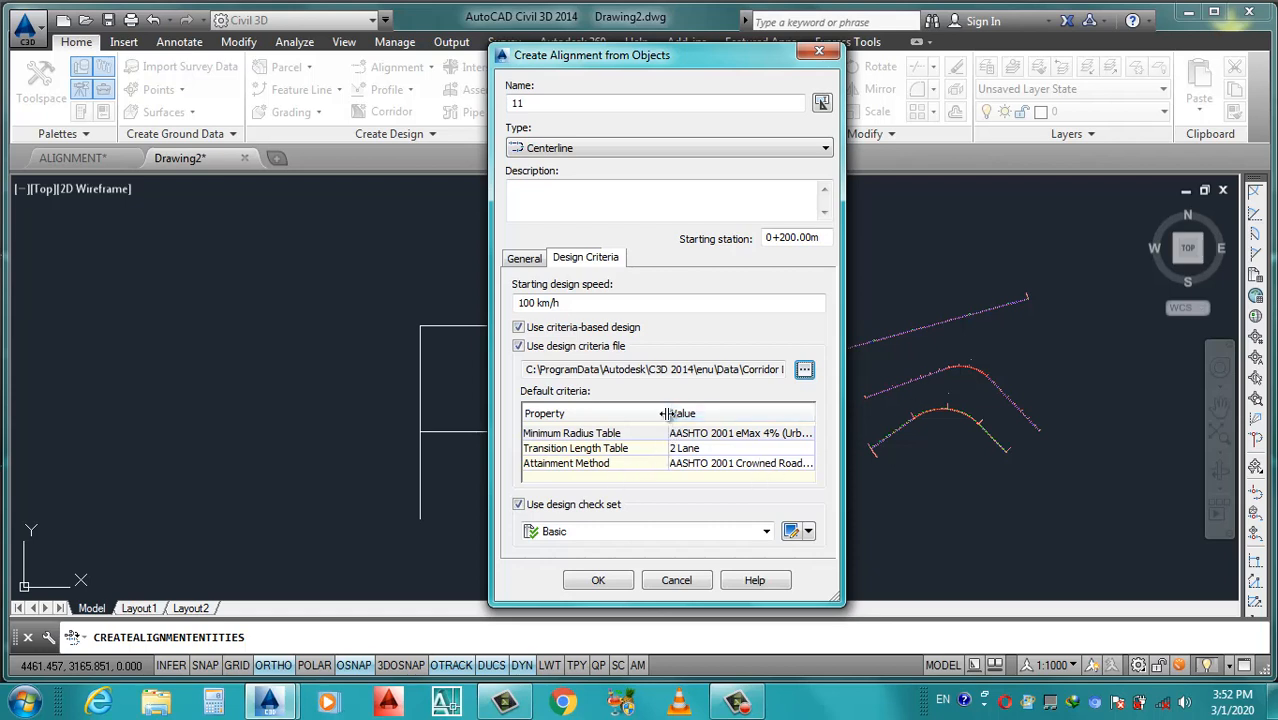
Choose AASHTO 2001 eMax 4% (Urban Roads) as the minimum radius table and AASHTO 2001 Crowned Roadway as the attainment method.
{"action": "left_click_drag", "start_coordinate": [666, 421], "coordinate": [646, 418]}
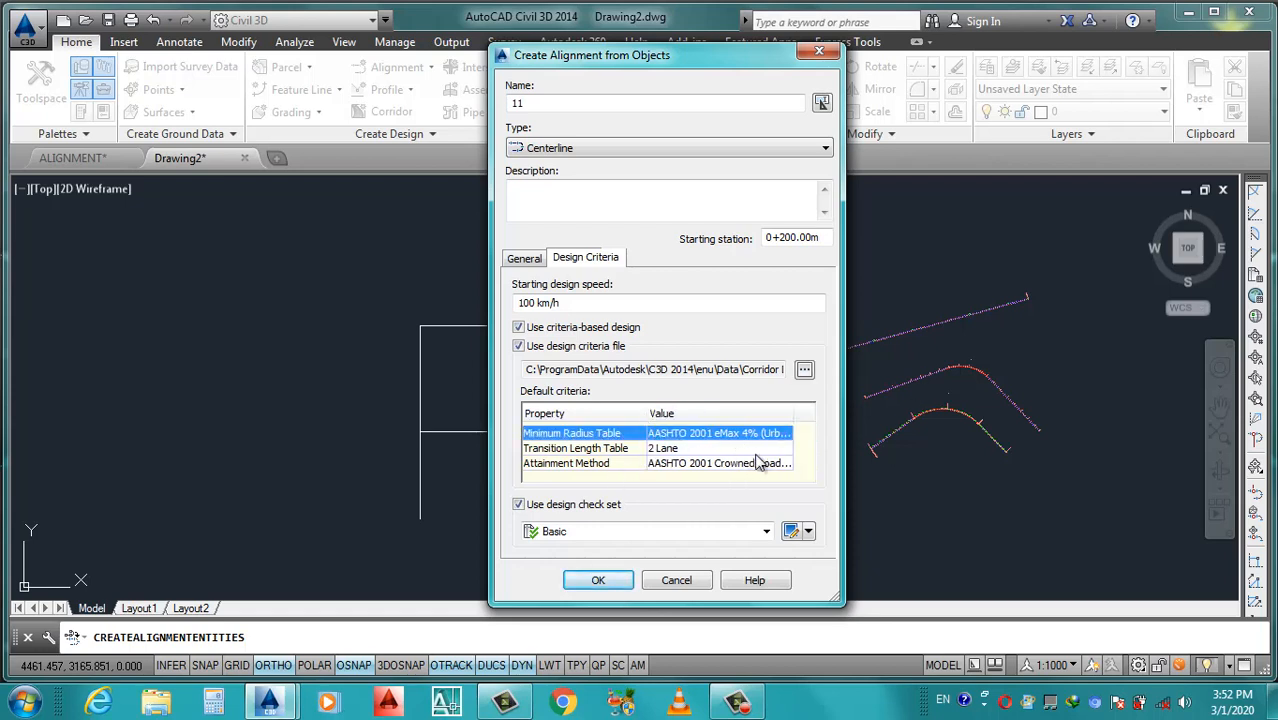
{"action": "left_click", "coordinate": [808, 436]}
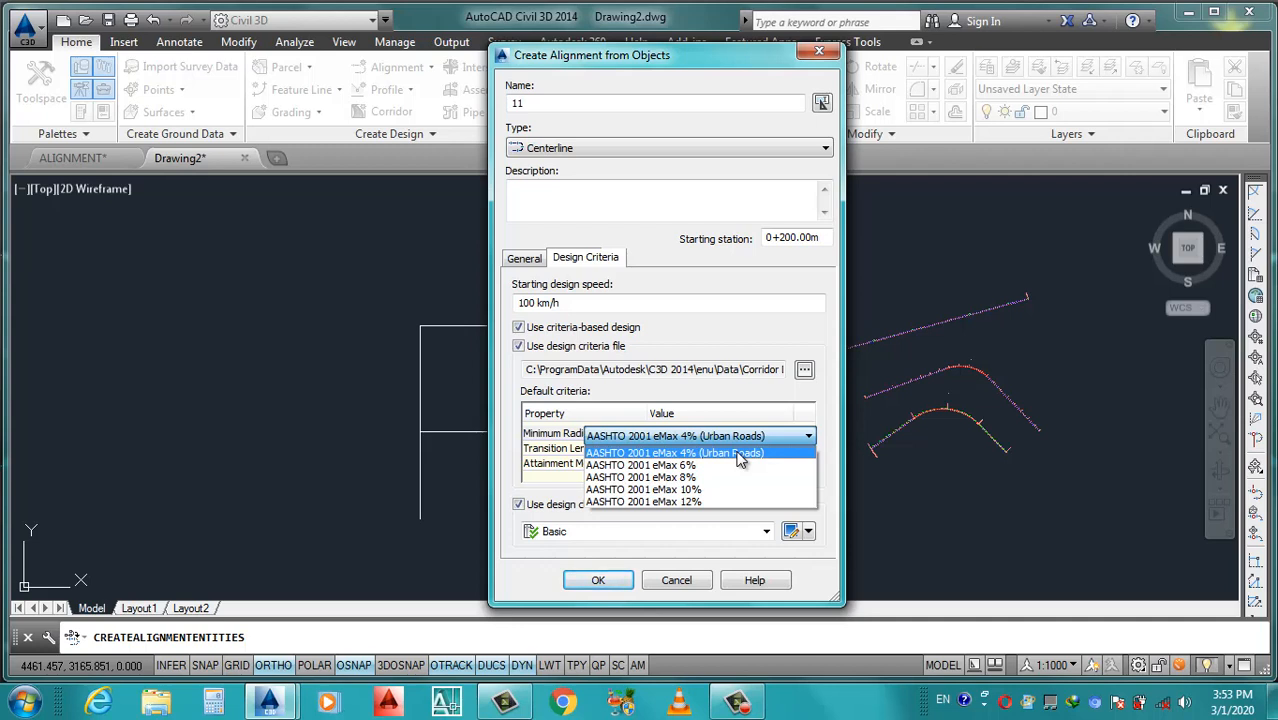
{"action": "left_click", "coordinate": [740, 455]}
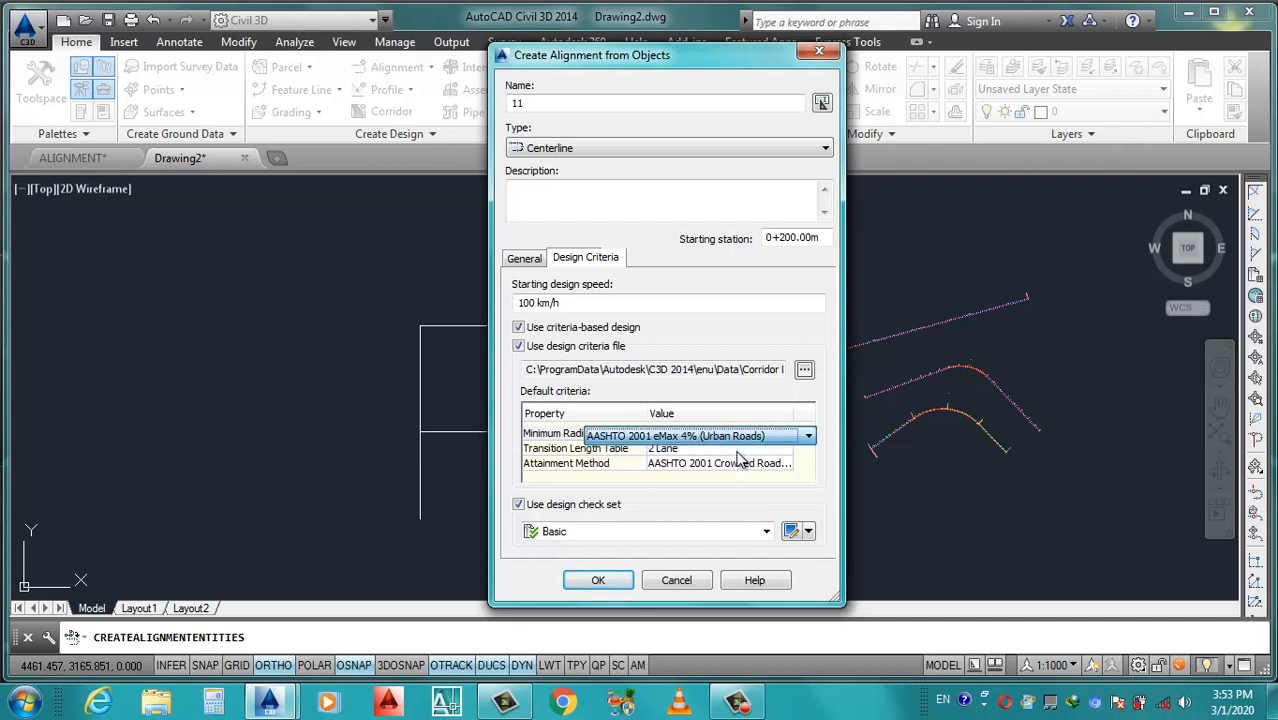
{"action": "left_click", "coordinate": [745, 466]}
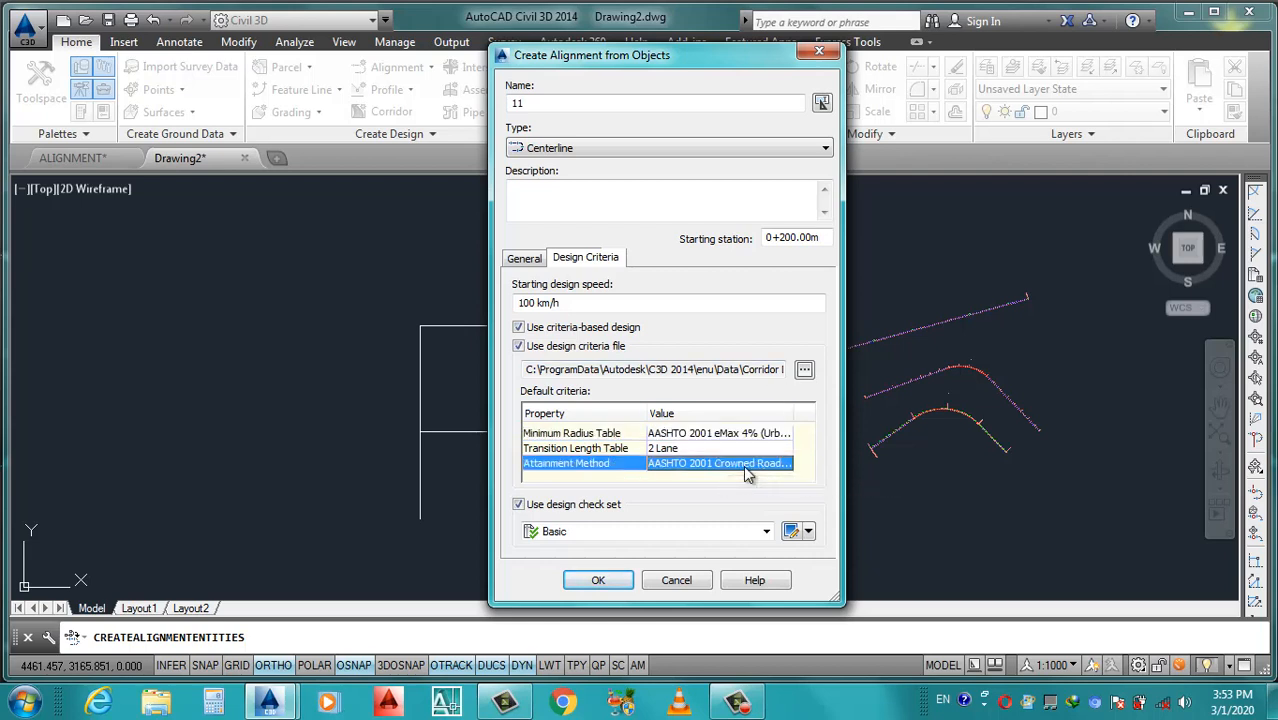
{"action": "left_click", "coordinate": [745, 466]}
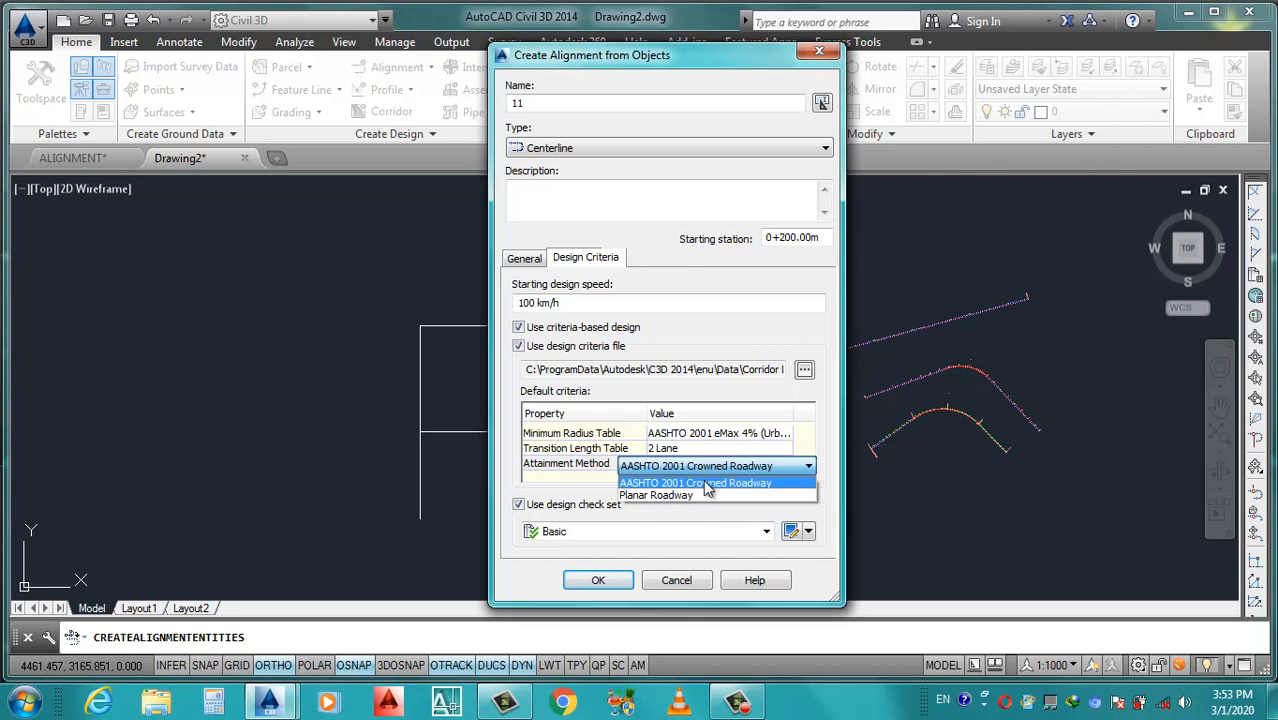
{"action": "left_click", "coordinate": [705, 483]}
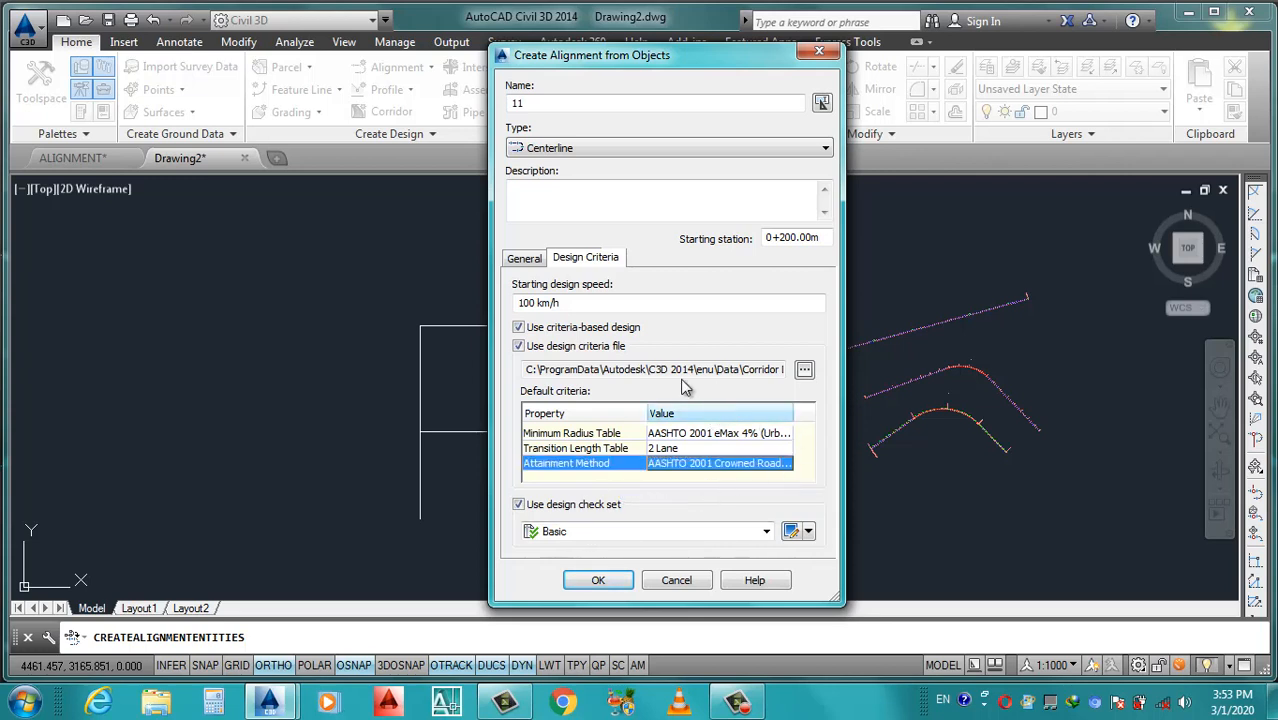
Assign the Major and Minor only label set and create alignment 11 from the east vertical polyline.
{"action": "left_click", "coordinate": [527, 259]}
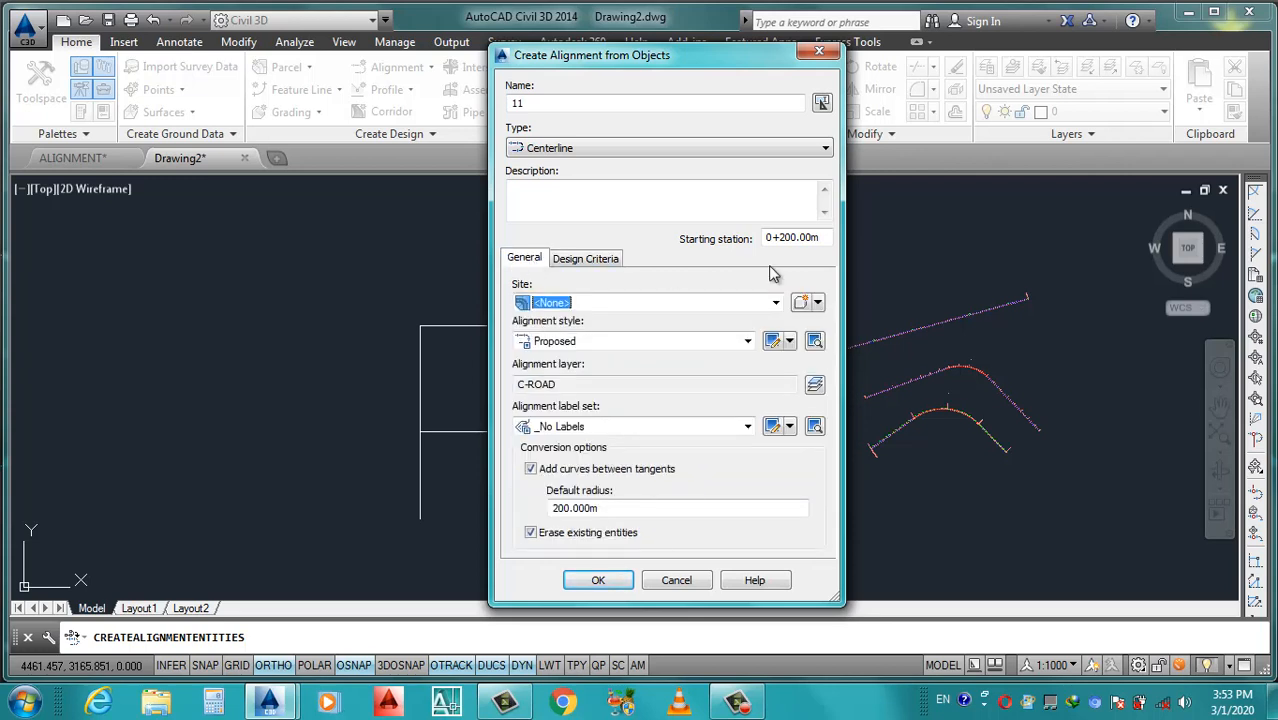
{"action": "left_click", "coordinate": [604, 430]}
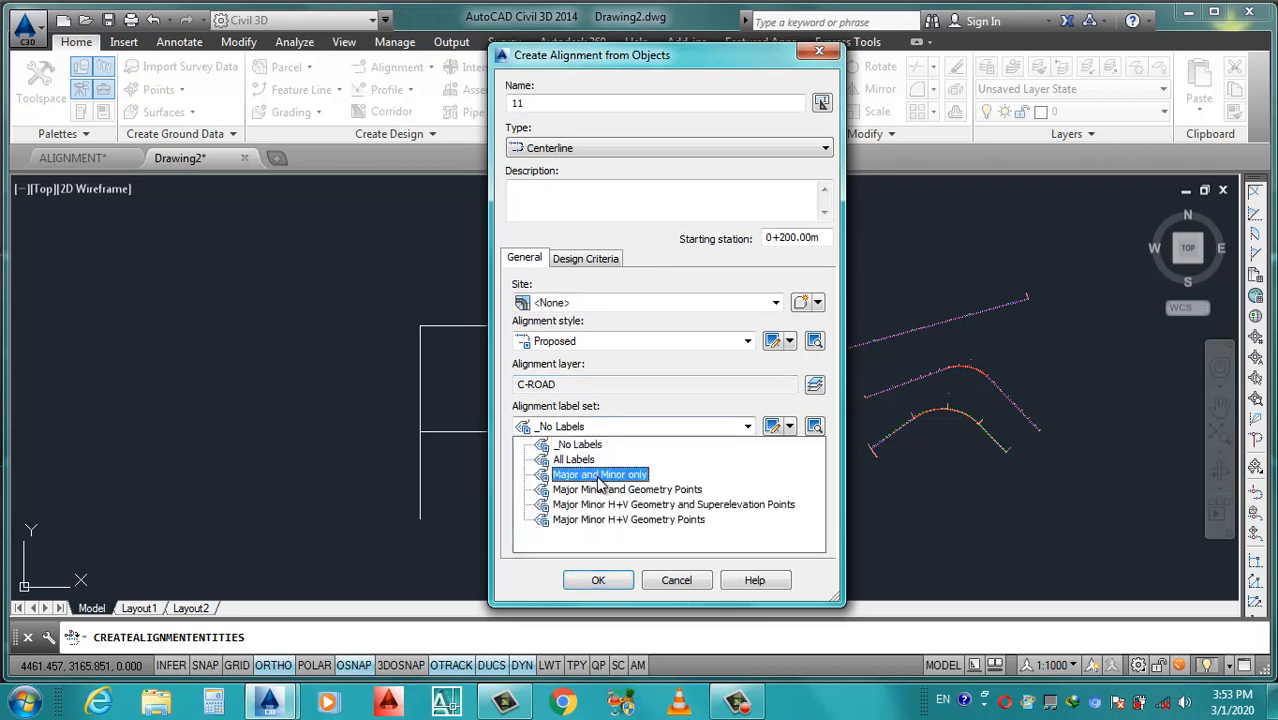
{"action": "left_click", "coordinate": [601, 475]}
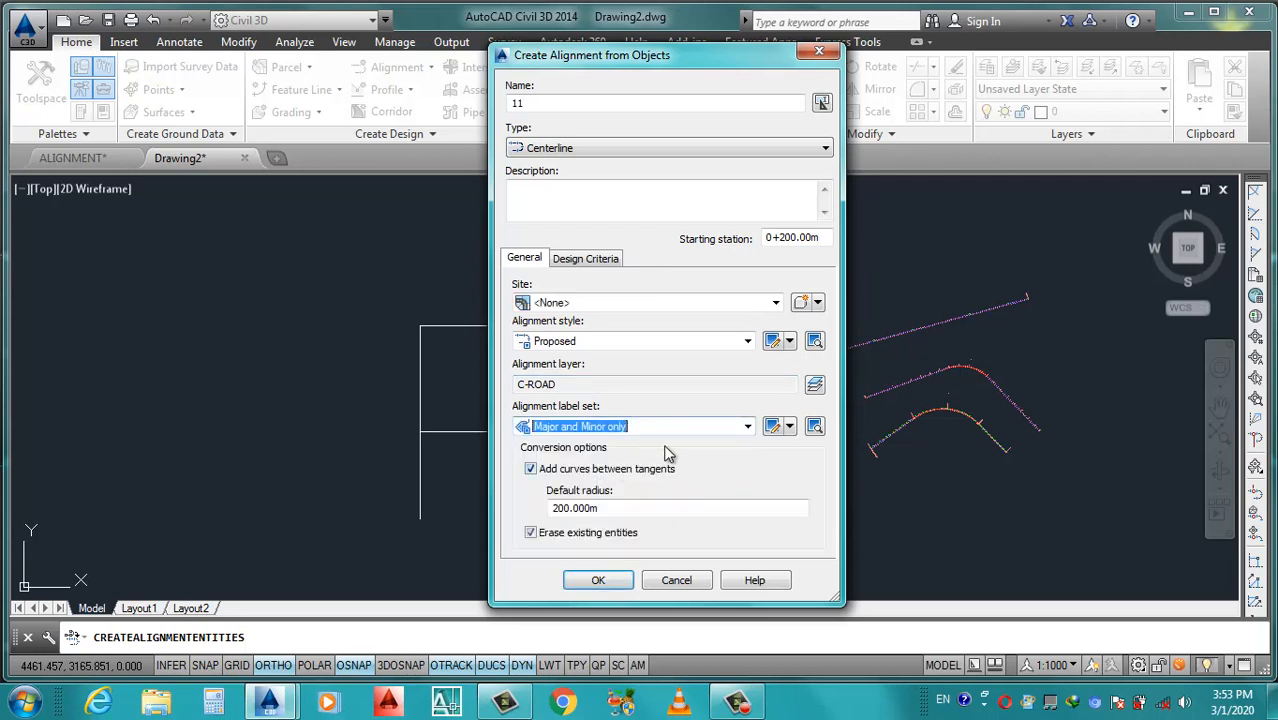
{"action": "left_click", "coordinate": [599, 581]}
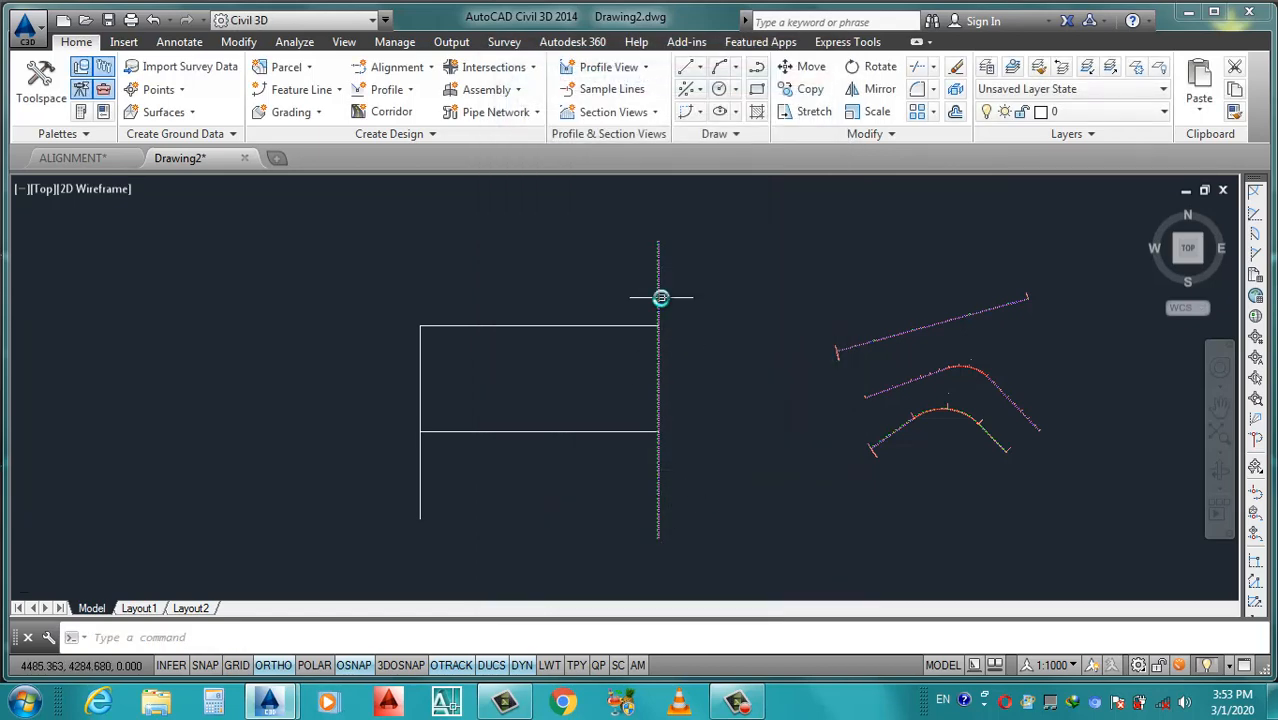
{"action": "scroll", "coordinate": [642, 511], "scroll_direction": "up", "scroll_amount": 5}
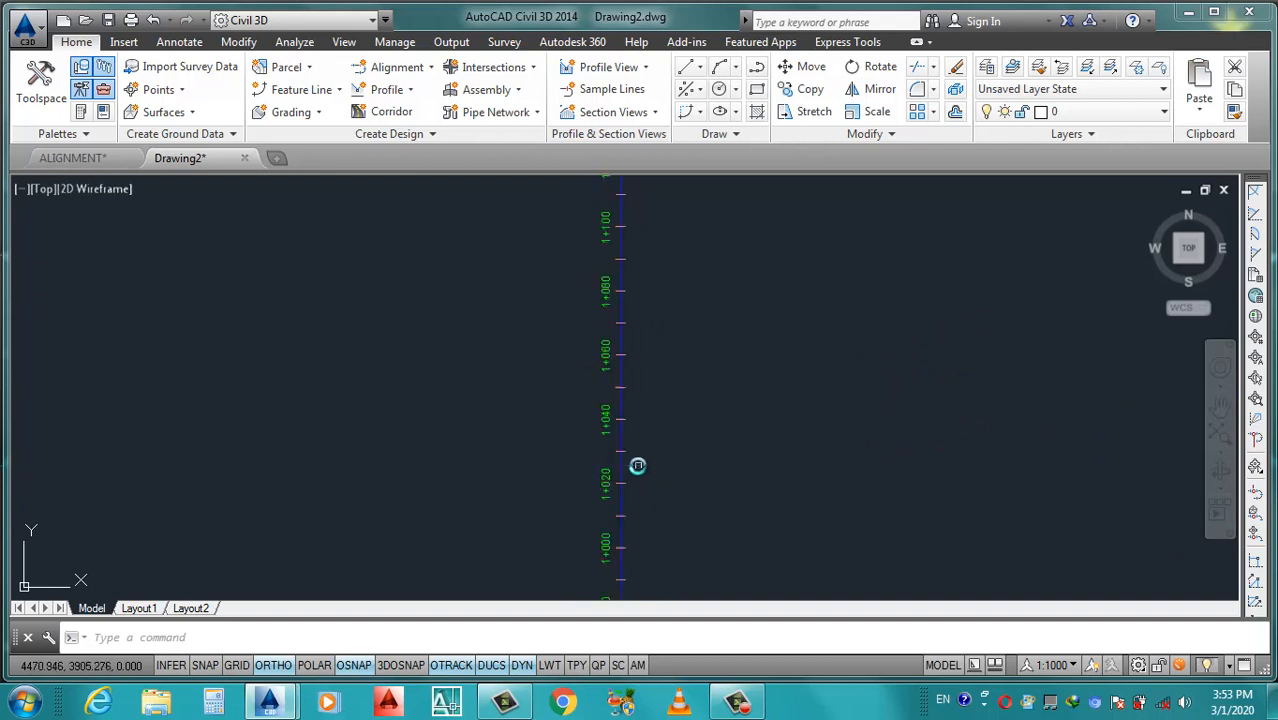
{"action": "scroll", "coordinate": [637, 465], "scroll_direction": "down", "scroll_amount": 5}
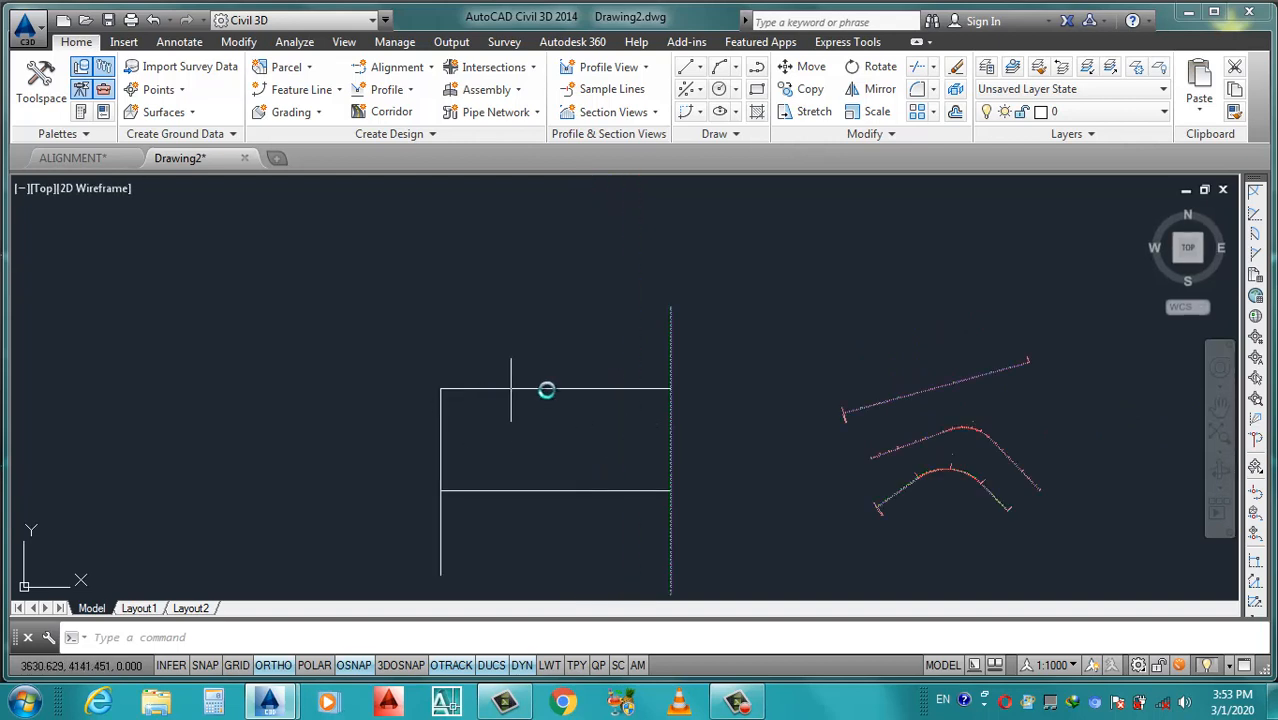
Start creating an alignment from objects with the L-shaped polyline, picked near its east end, accepting the default direction.
{"action": "scroll", "coordinate": [689, 379], "scroll_direction": "up", "scroll_amount": 3}
{"action": "scroll", "coordinate": [685, 388], "scroll_direction": "down", "scroll_amount": 3}
{"action": "scroll", "coordinate": [612, 412], "scroll_direction": "up", "scroll_amount": 3}
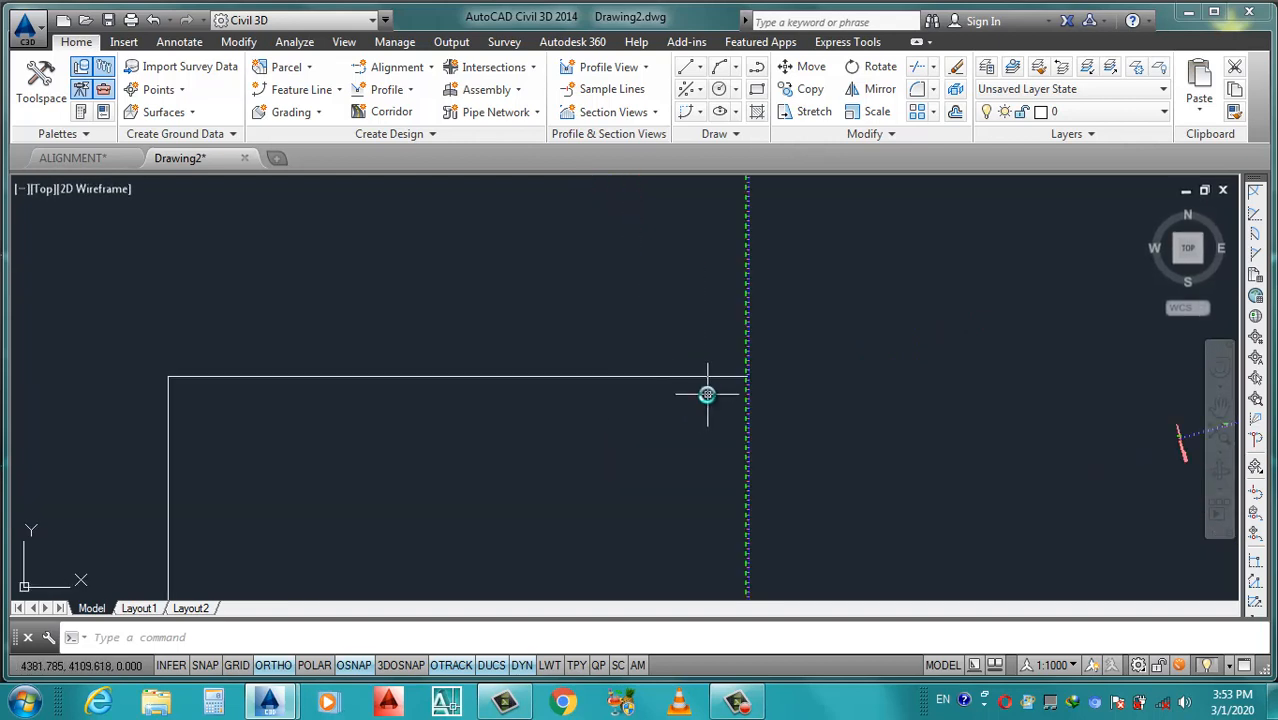
{"action": "left_click", "coordinate": [430, 67]}
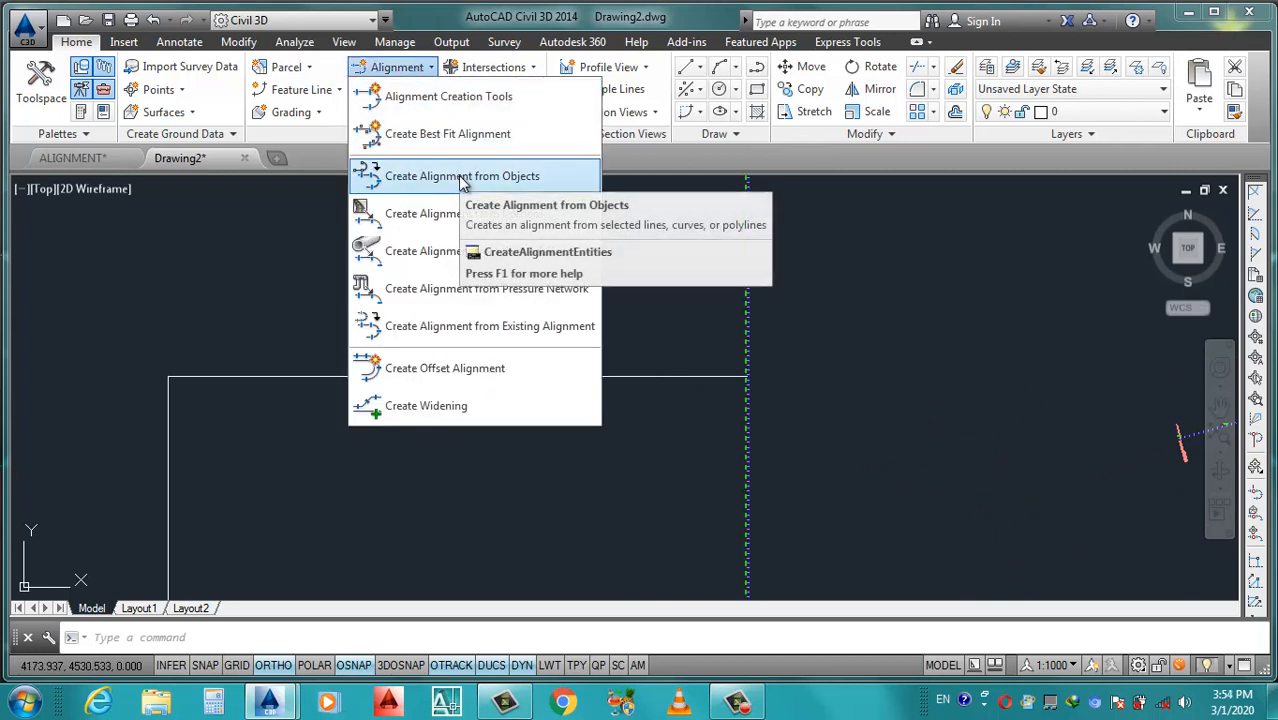
{"action": "left_click", "coordinate": [463, 180]}
{"action": "scroll", "coordinate": [753, 373], "scroll_direction": "up", "scroll_amount": 3}
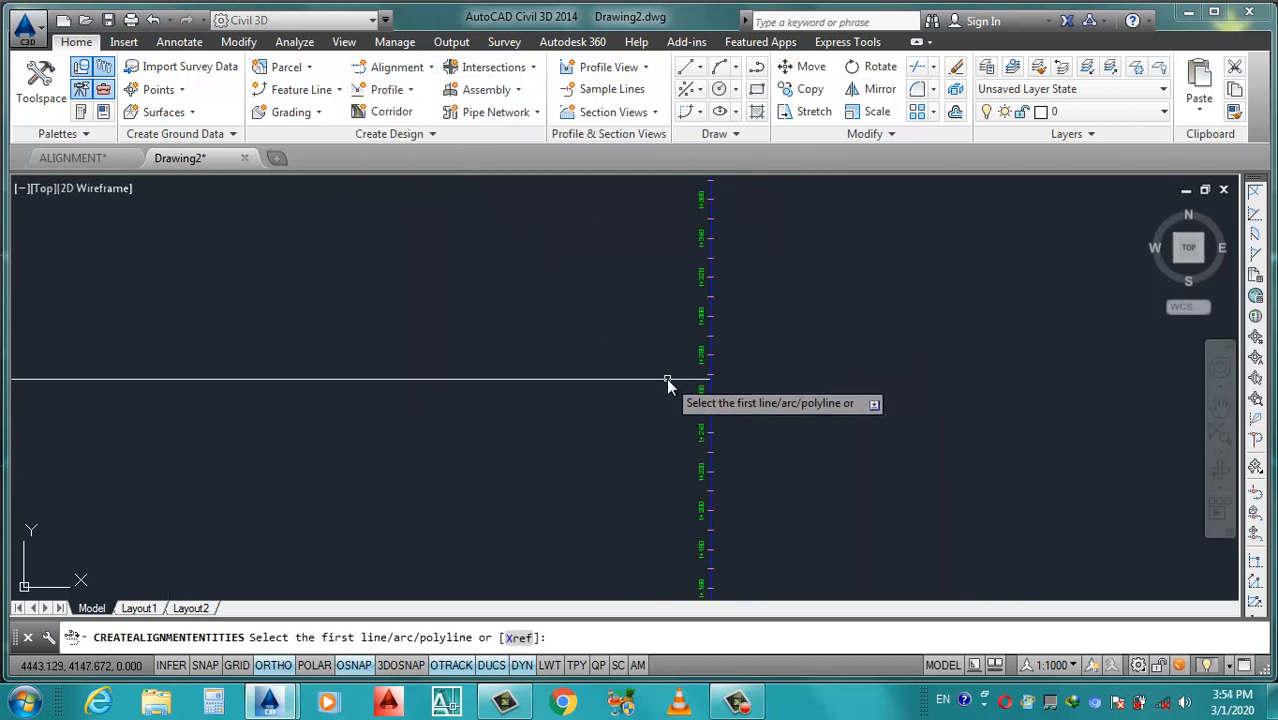
{"action": "left_click", "coordinate": [669, 379]}
{"action": "key", "text": "Return"}
{"action": "key", "text": "Return"}
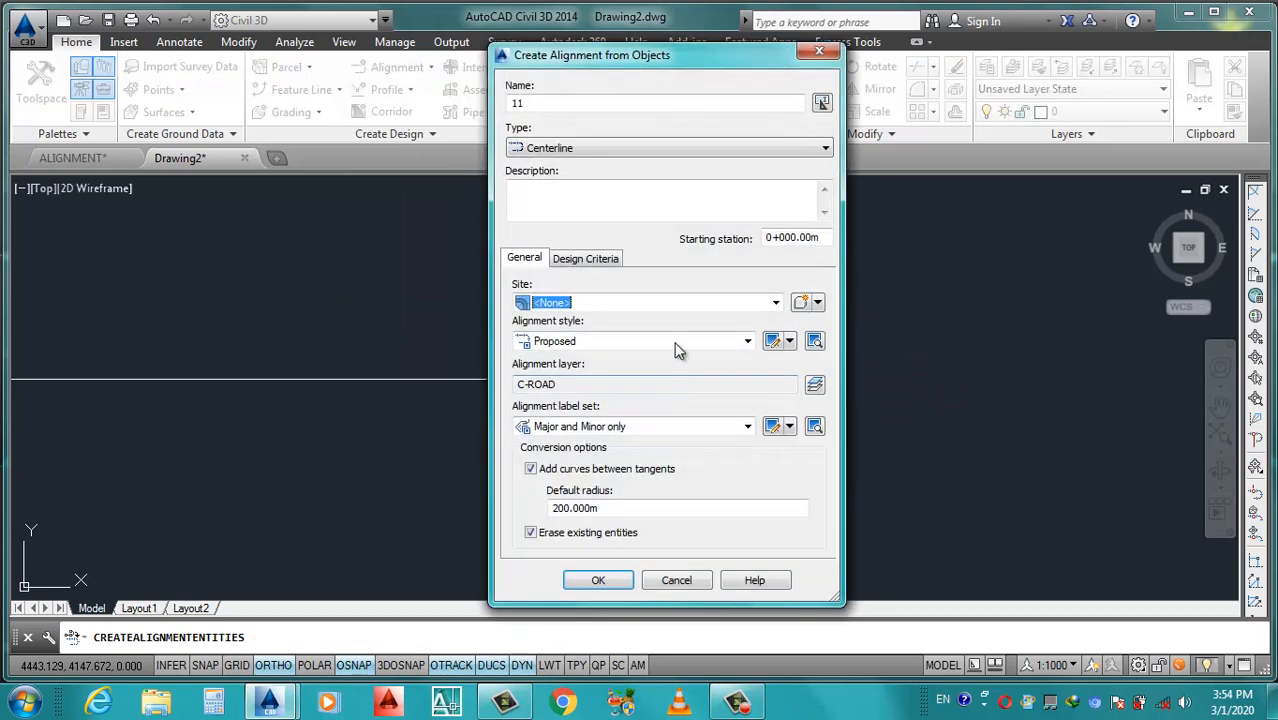
Name the L-shaped alignment 12, set its default curve radius to 300 m and create it.
{"action": "left_click", "coordinate": [569, 104]}
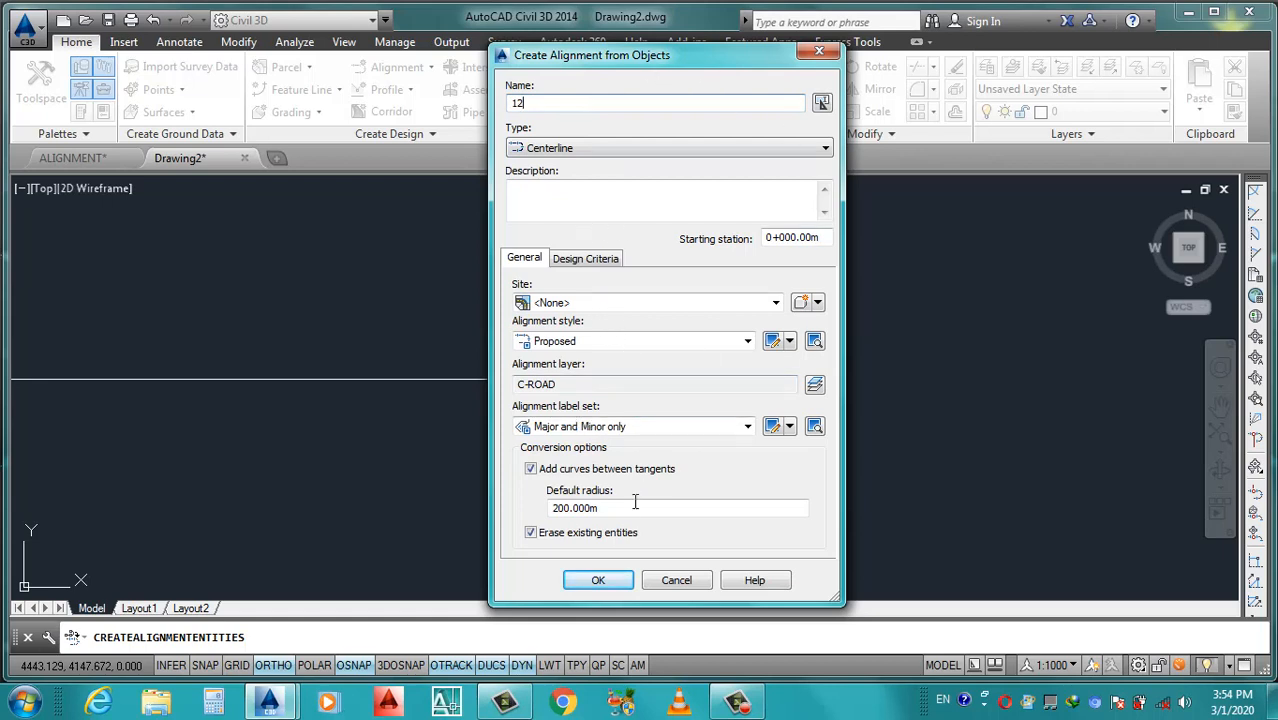
{"action": "double_click", "coordinate": [600, 510]}
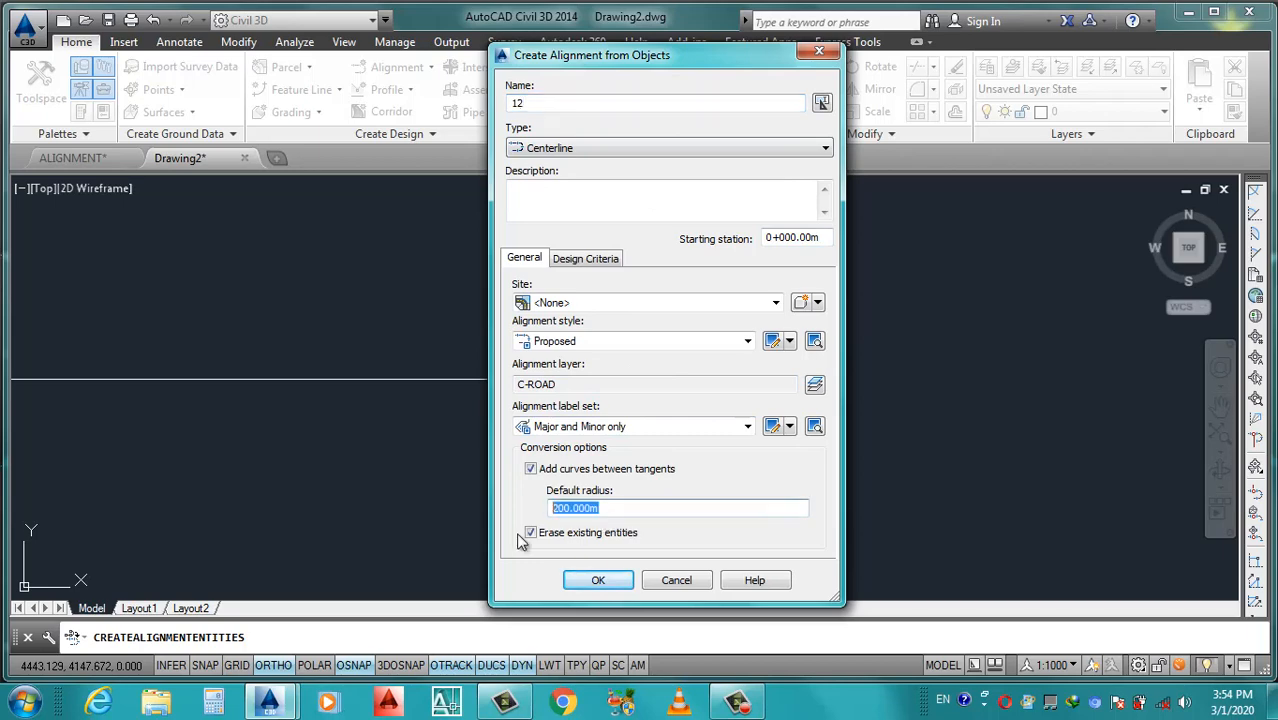
{"action": "type", "text": "300"}
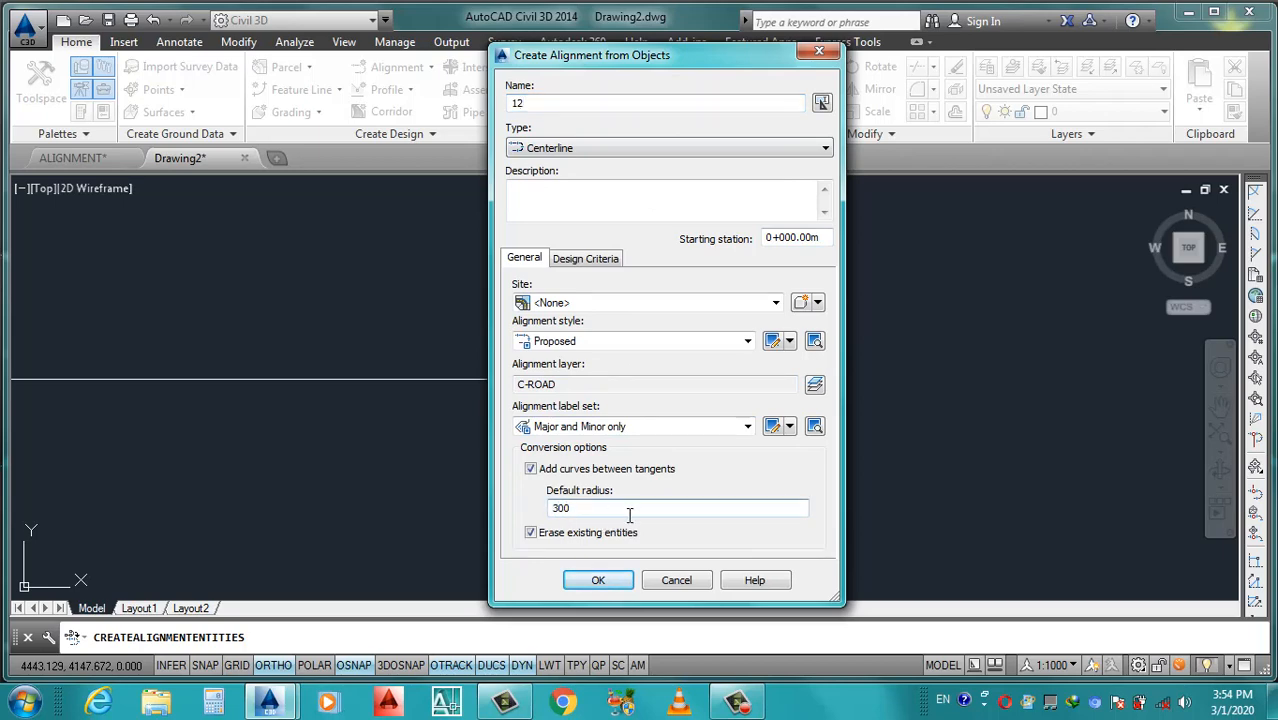
{"action": "left_click", "coordinate": [598, 580]}
Examine the rounded corner of alignment 12 and the station labels along its curve.
{"action": "scroll", "coordinate": [508, 440], "scroll_direction": "down", "scroll_amount": 3}
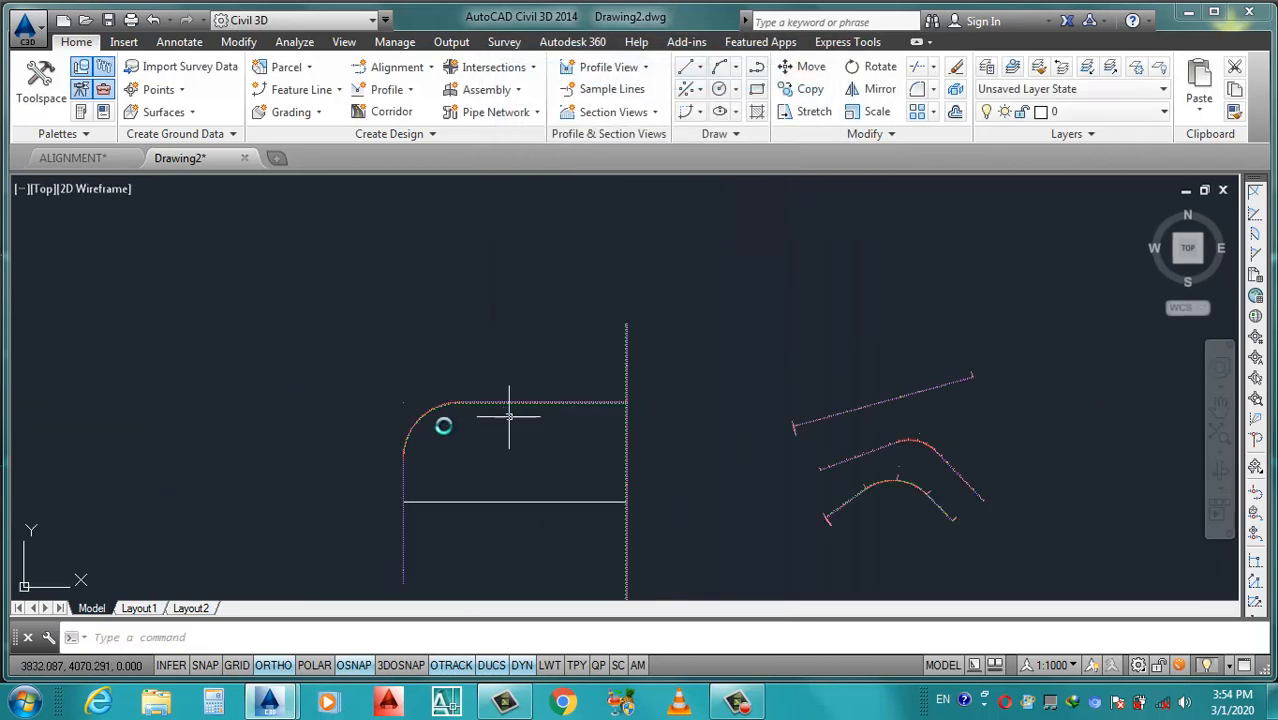
{"action": "scroll", "coordinate": [408, 428], "scroll_direction": "up", "scroll_amount": 4}
{"action": "scroll", "coordinate": [436, 401], "scroll_direction": "down", "scroll_amount": 1}
{"action": "scroll", "coordinate": [436, 401], "scroll_direction": "down", "scroll_amount": 2}
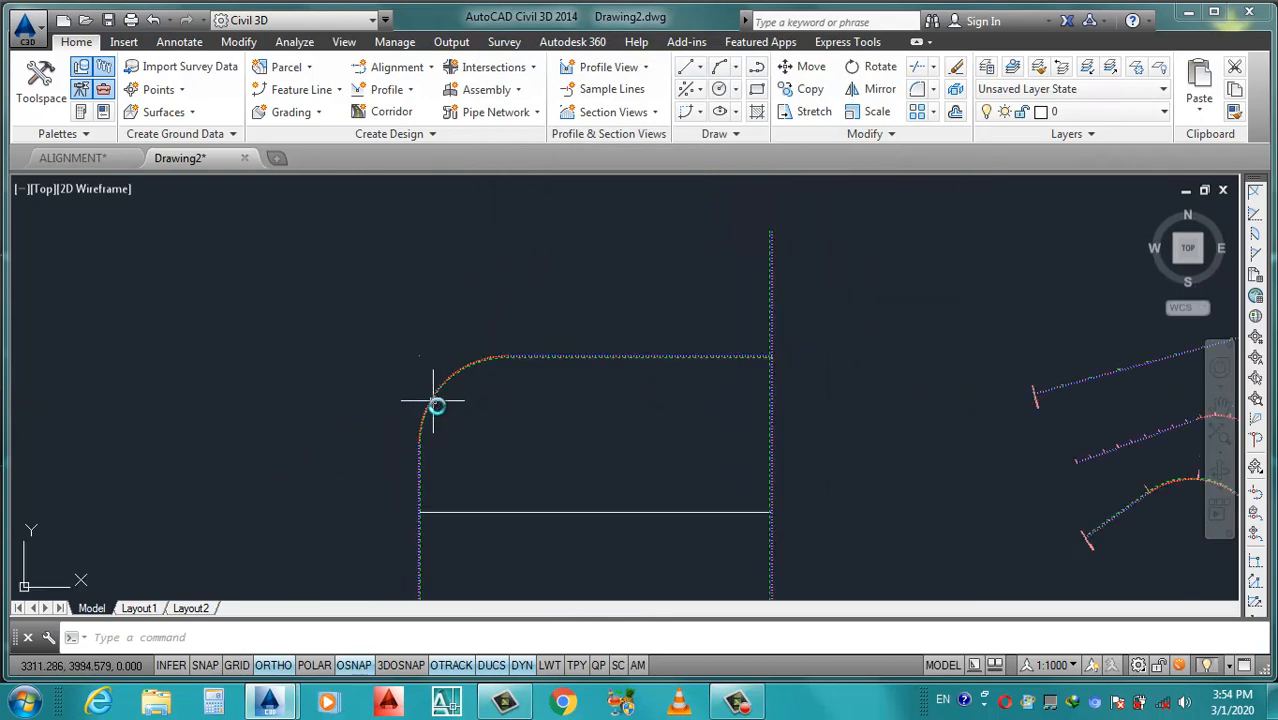
{"action": "scroll", "coordinate": [440, 399], "scroll_direction": "up", "scroll_amount": 3}
{"action": "scroll", "coordinate": [432, 370], "scroll_direction": "up", "scroll_amount": 3}
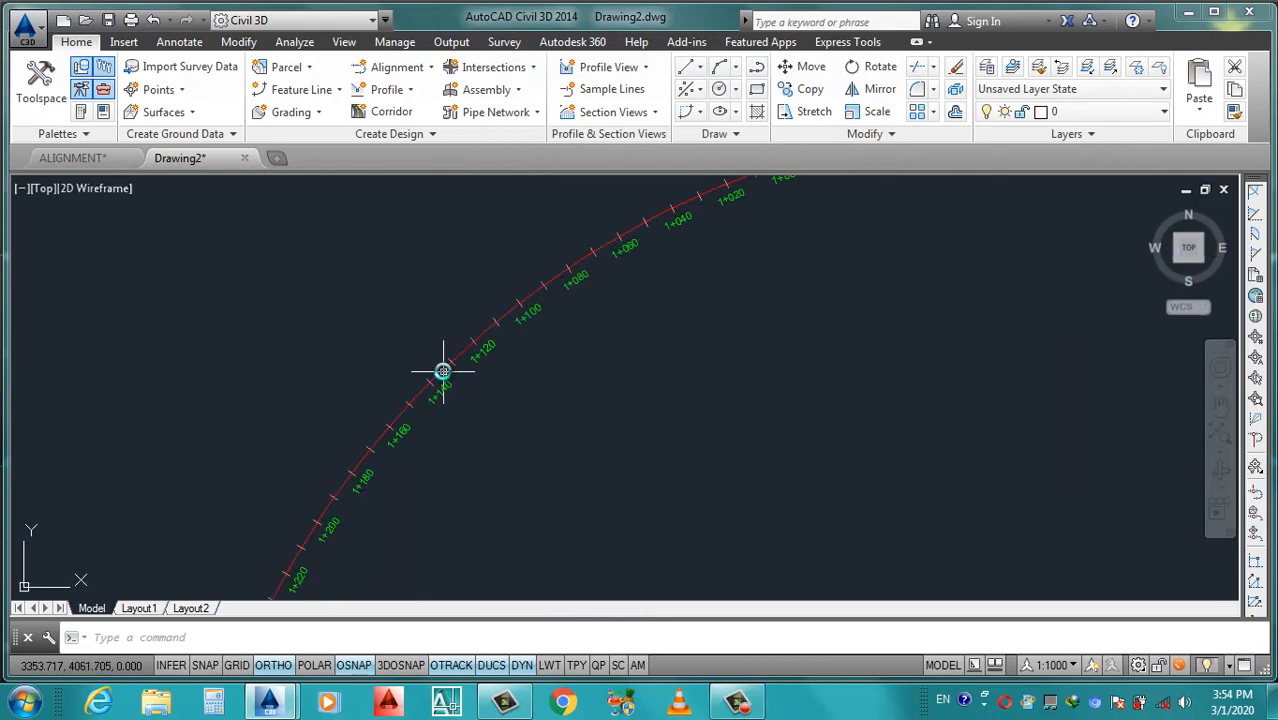
Turn on the Line Extensions component in the plan display of alignment 12's Proposed alignment style and apply the change.
{"action": "left_click", "coordinate": [428, 376]}
{"action": "scroll", "coordinate": [434, 371], "scroll_direction": "down", "scroll_amount": 1}
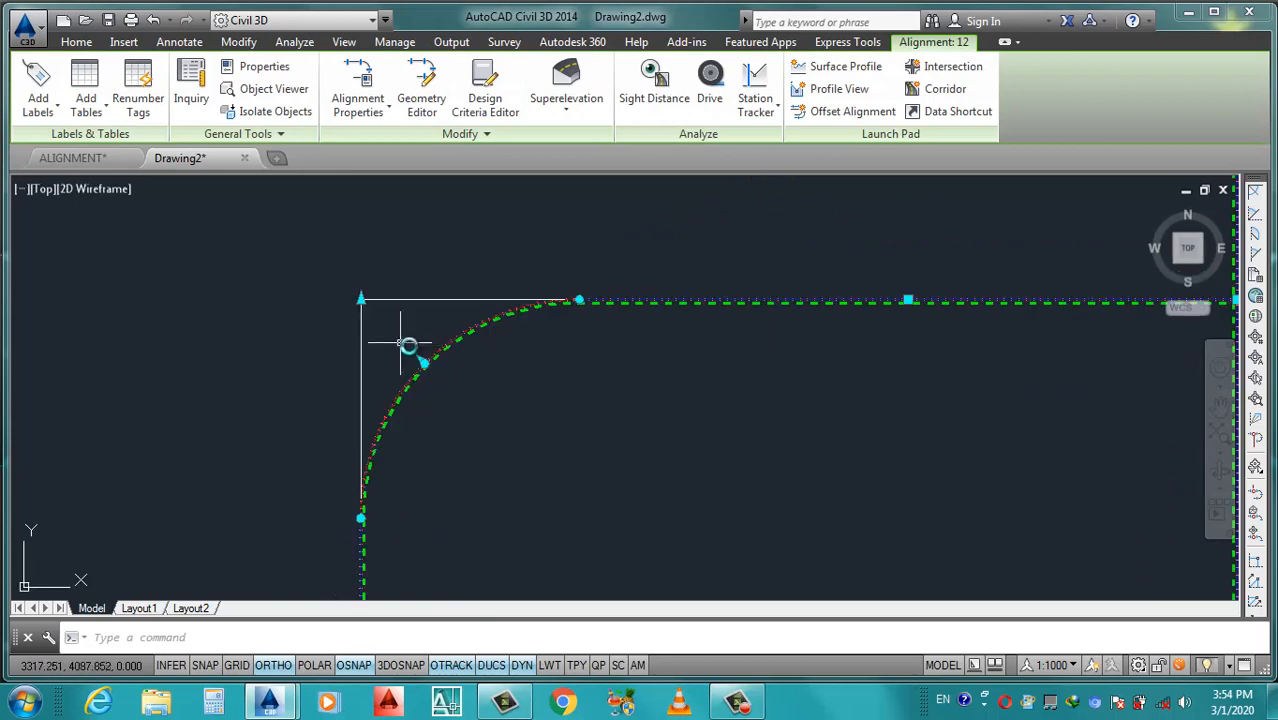
{"action": "scroll", "coordinate": [410, 350], "scroll_direction": "up", "scroll_amount": 4}
{"action": "key", "text": "Escape"}
{"action": "left_click", "coordinate": [458, 375]}
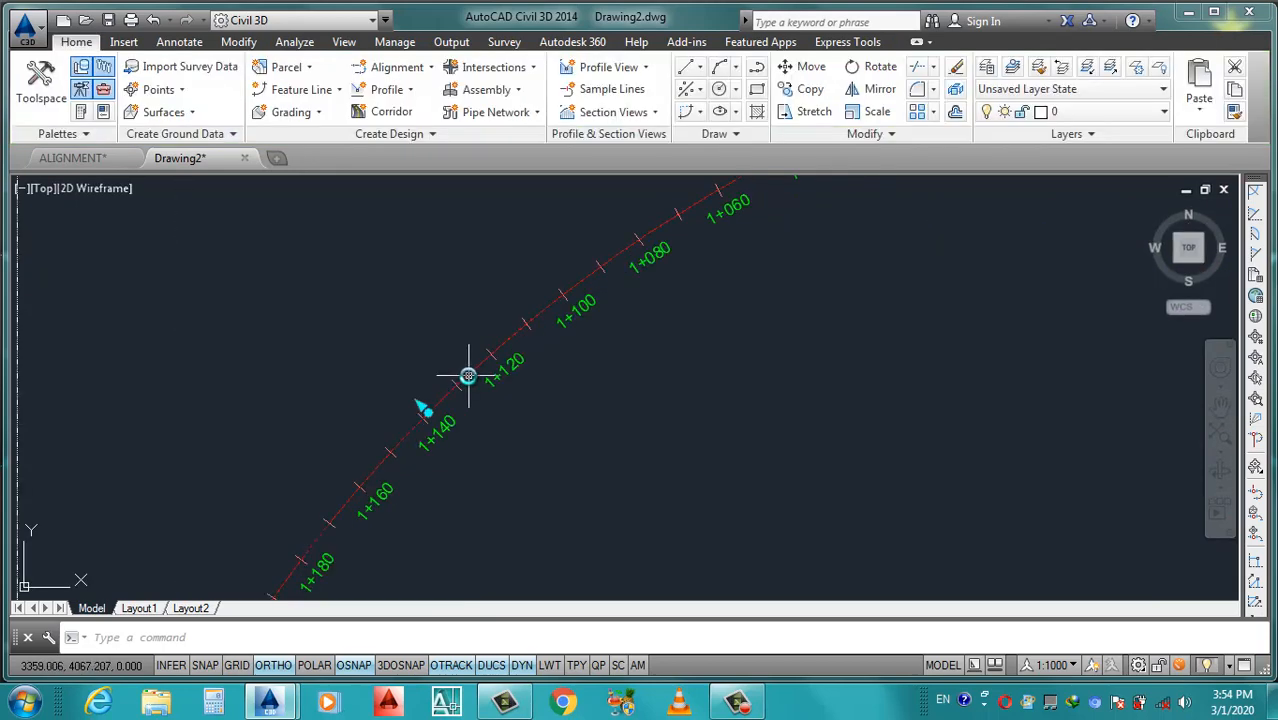
{"action": "right_click", "coordinate": [466, 372]}
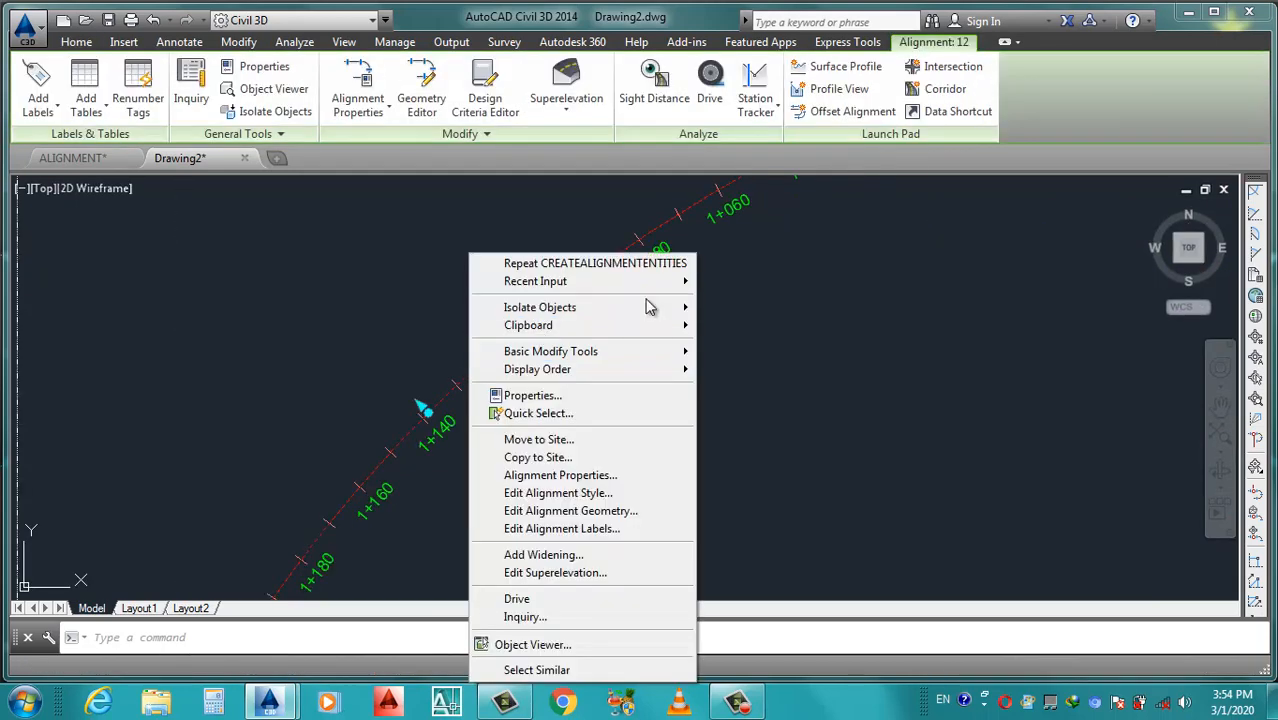
{"action": "left_click", "coordinate": [590, 495]}
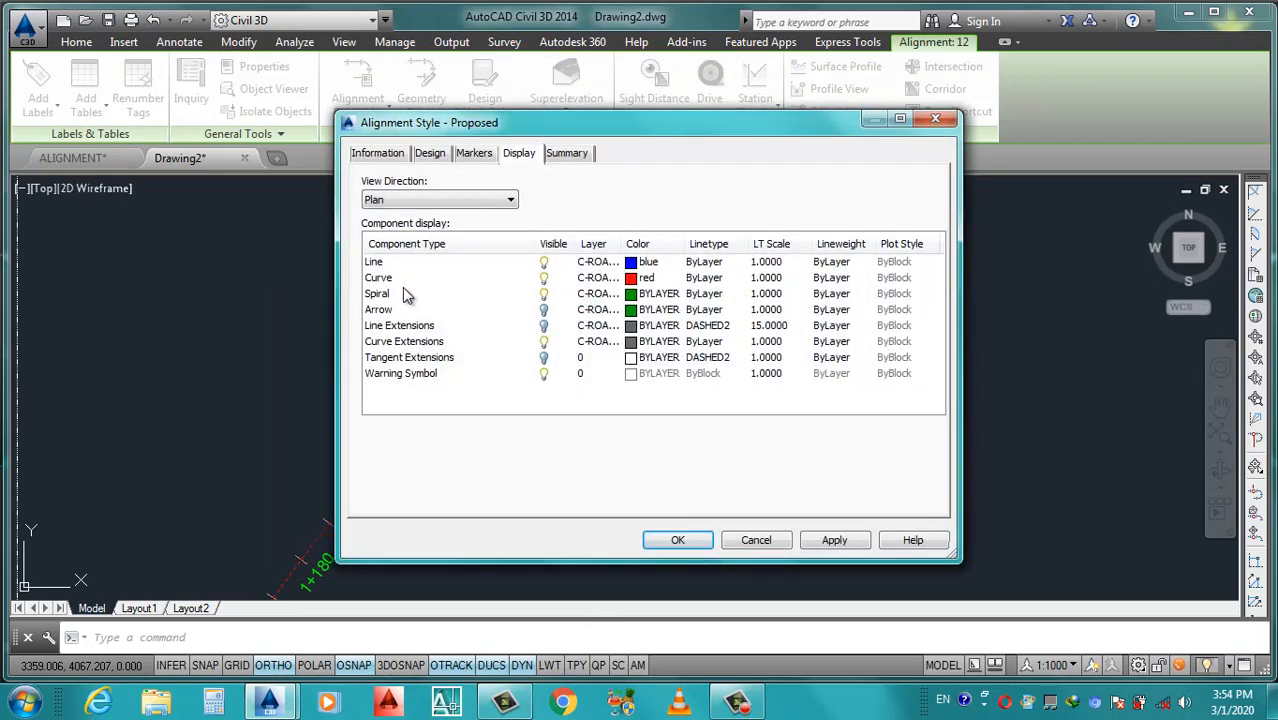
{"action": "left_click", "coordinate": [543, 327]}
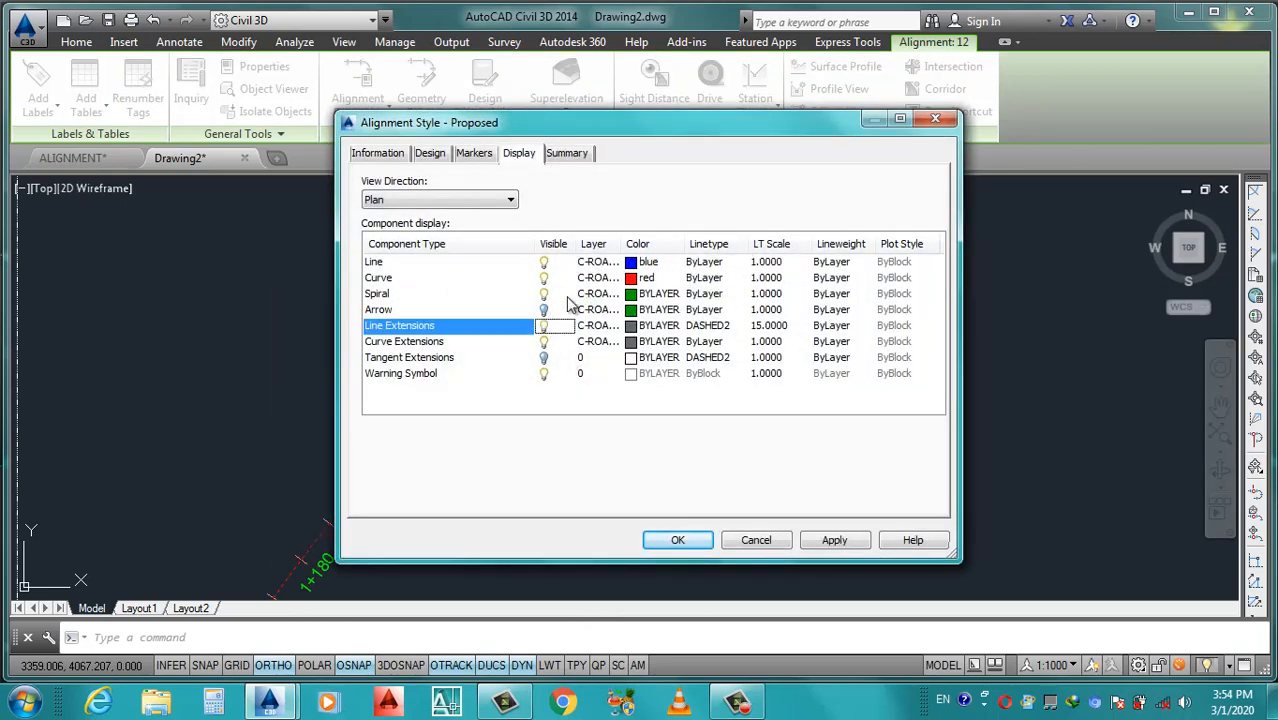
{"action": "left_click", "coordinate": [831, 543]}
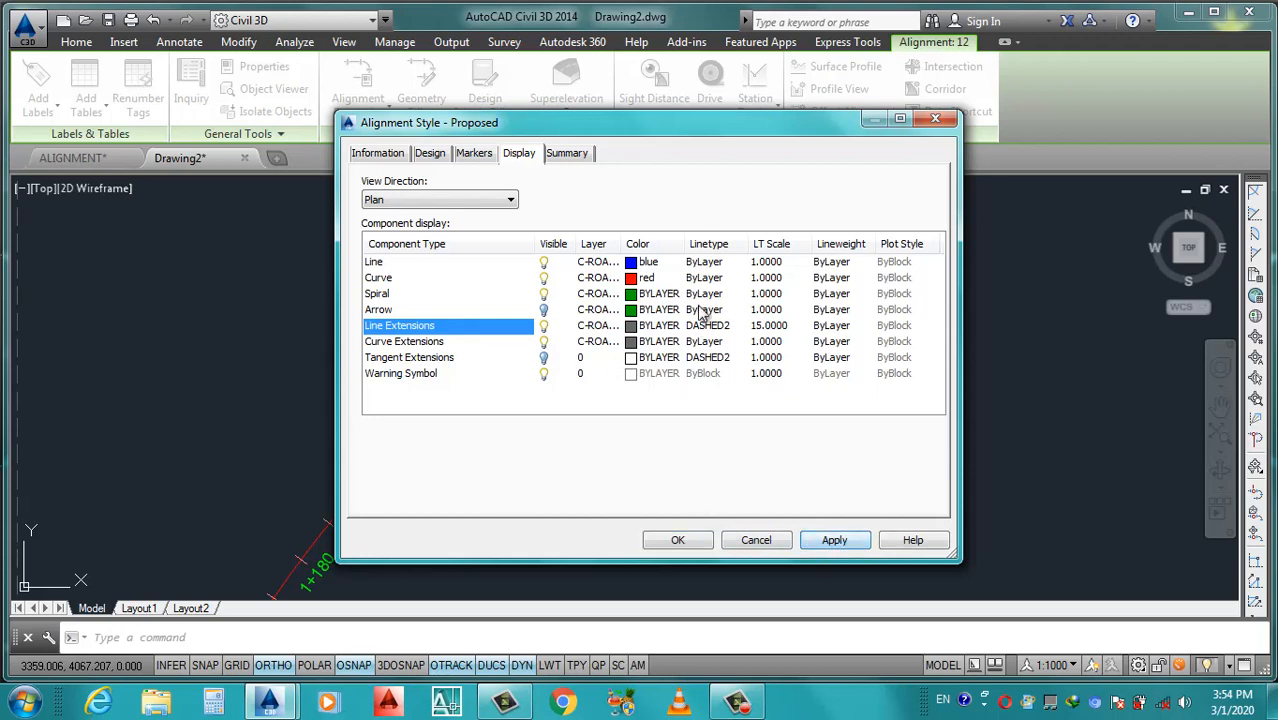
{"action": "left_click", "coordinate": [681, 542]}
{"action": "scroll", "coordinate": [557, 459], "scroll_direction": "down", "scroll_amount": 5}
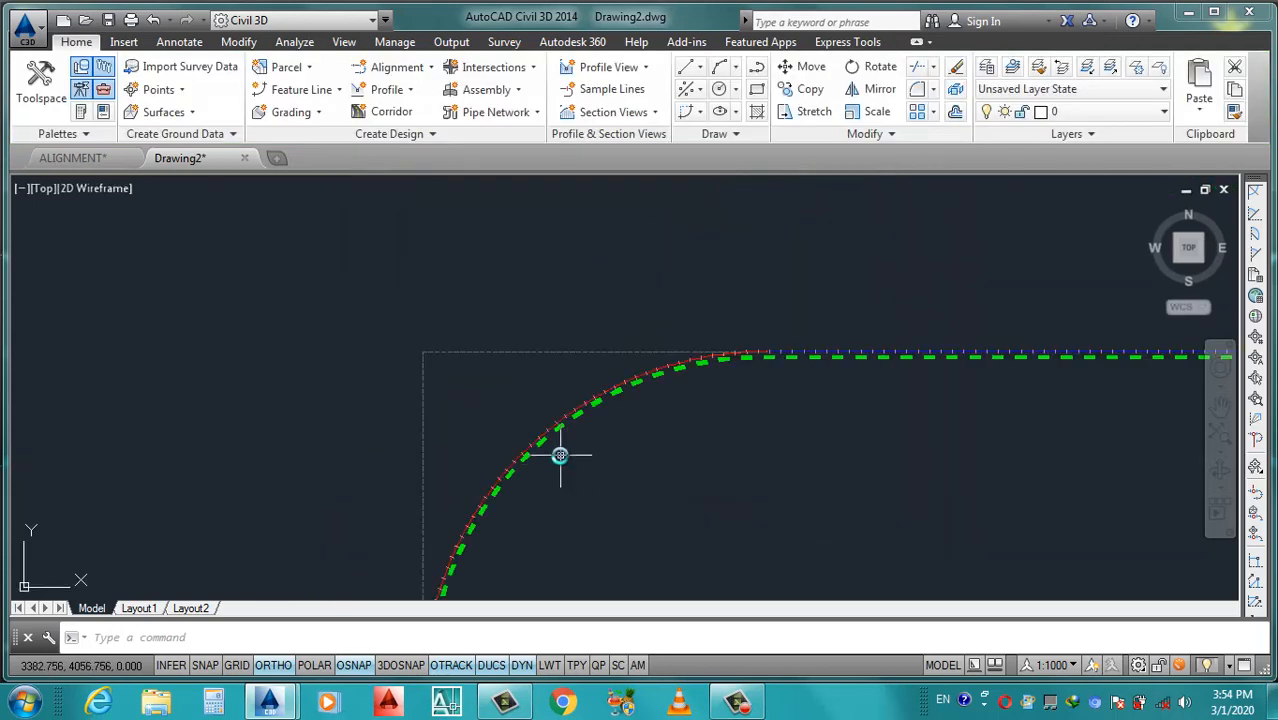
Create a newly named alignment from the remaining horizontal line, picked near its east end, accepting the default direction and 200 m default radius.
{"action": "scroll", "coordinate": [558, 450], "scroll_direction": "down", "scroll_amount": 5}
{"action": "scroll", "coordinate": [540, 440], "scroll_direction": "up", "scroll_amount": 3}
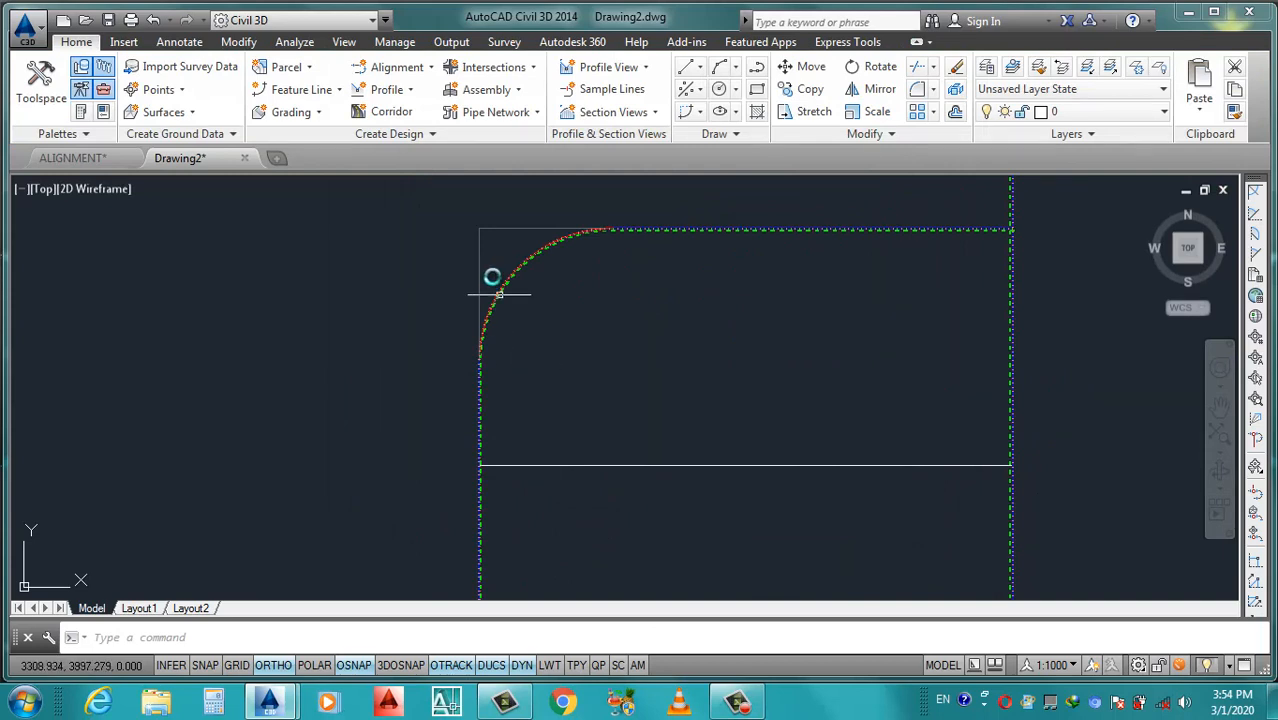
{"action": "scroll", "coordinate": [510, 350], "scroll_direction": "down", "scroll_amount": 3}
{"action": "scroll", "coordinate": [630, 385], "scroll_direction": "up", "scroll_amount": 3}
{"action": "scroll", "coordinate": [580, 385], "scroll_direction": "down", "scroll_amount": 2}
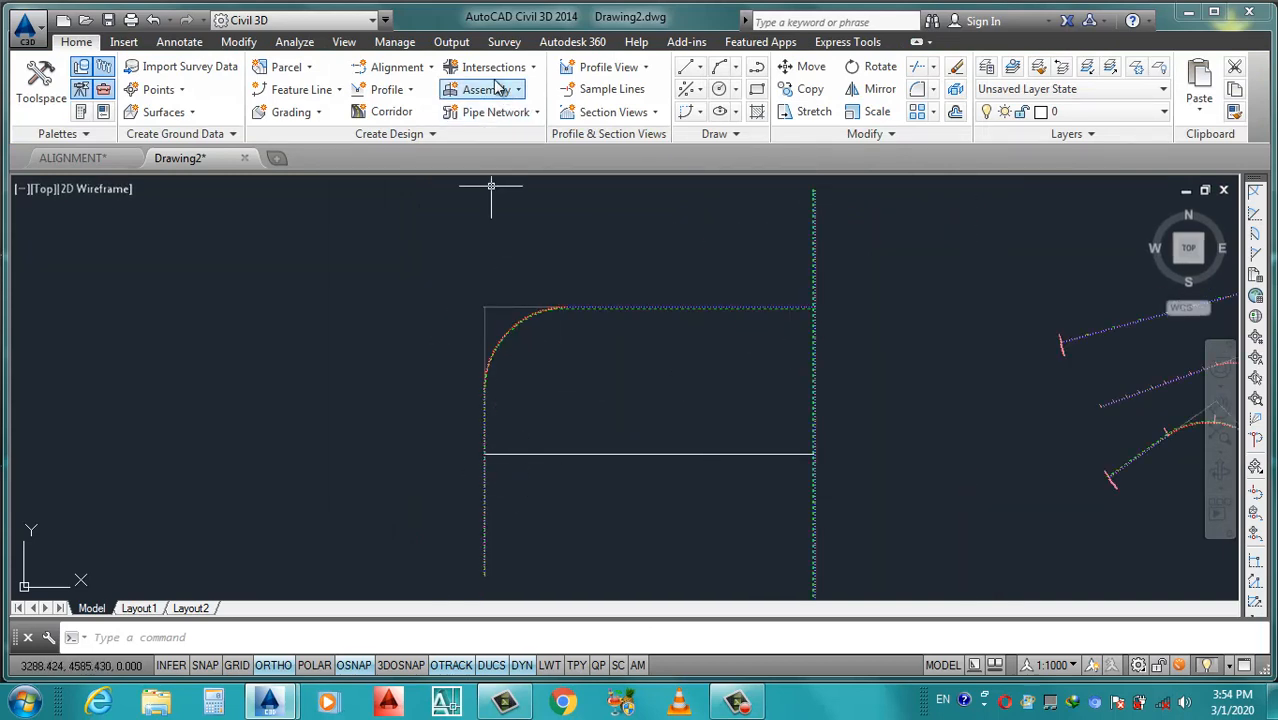
{"action": "left_click", "coordinate": [404, 68]}
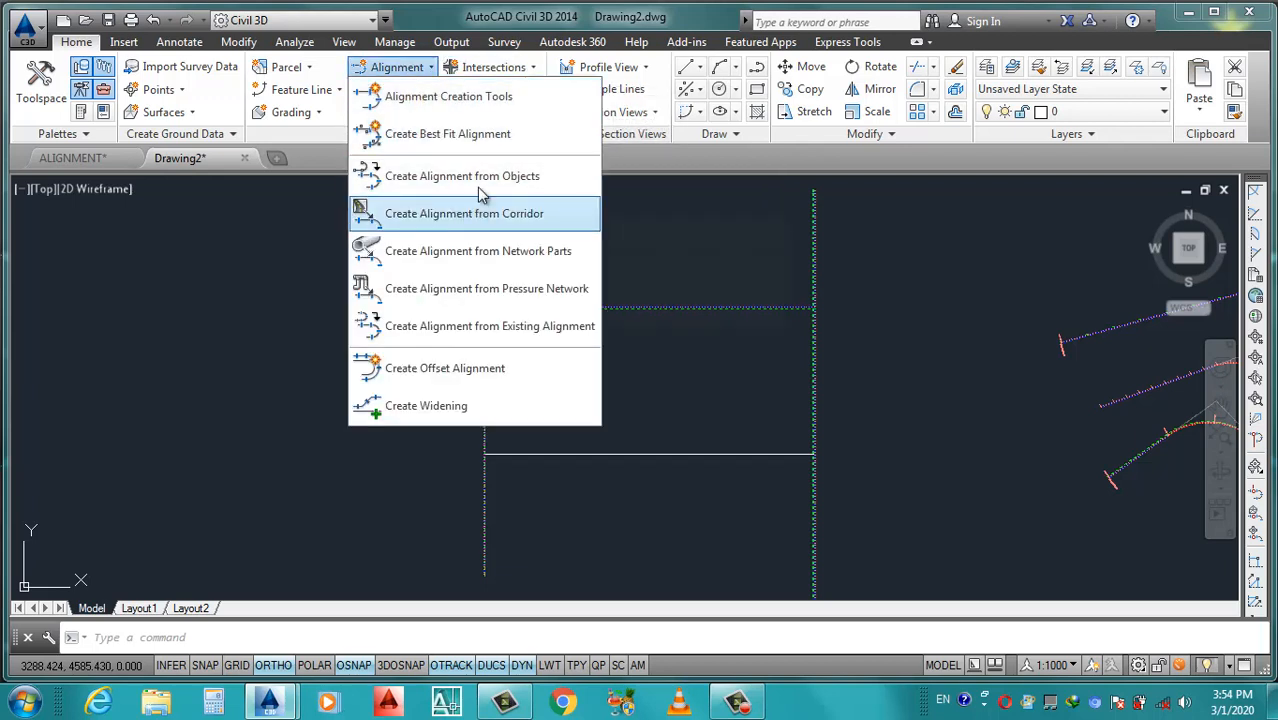
{"action": "left_click", "coordinate": [462, 177]}
{"action": "scroll", "coordinate": [793, 465], "scroll_direction": "up", "scroll_amount": 5}
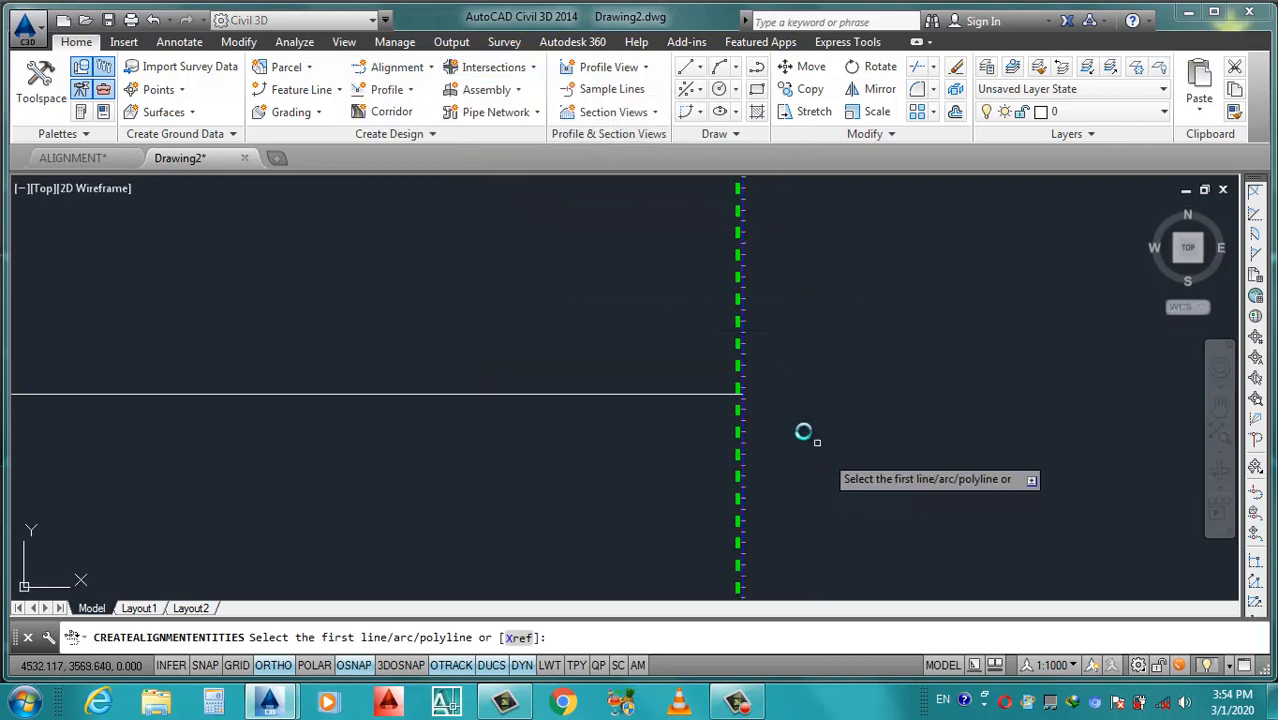
{"action": "left_click", "coordinate": [701, 379]}
{"action": "key", "text": "Return"}
{"action": "key", "text": "Return"}
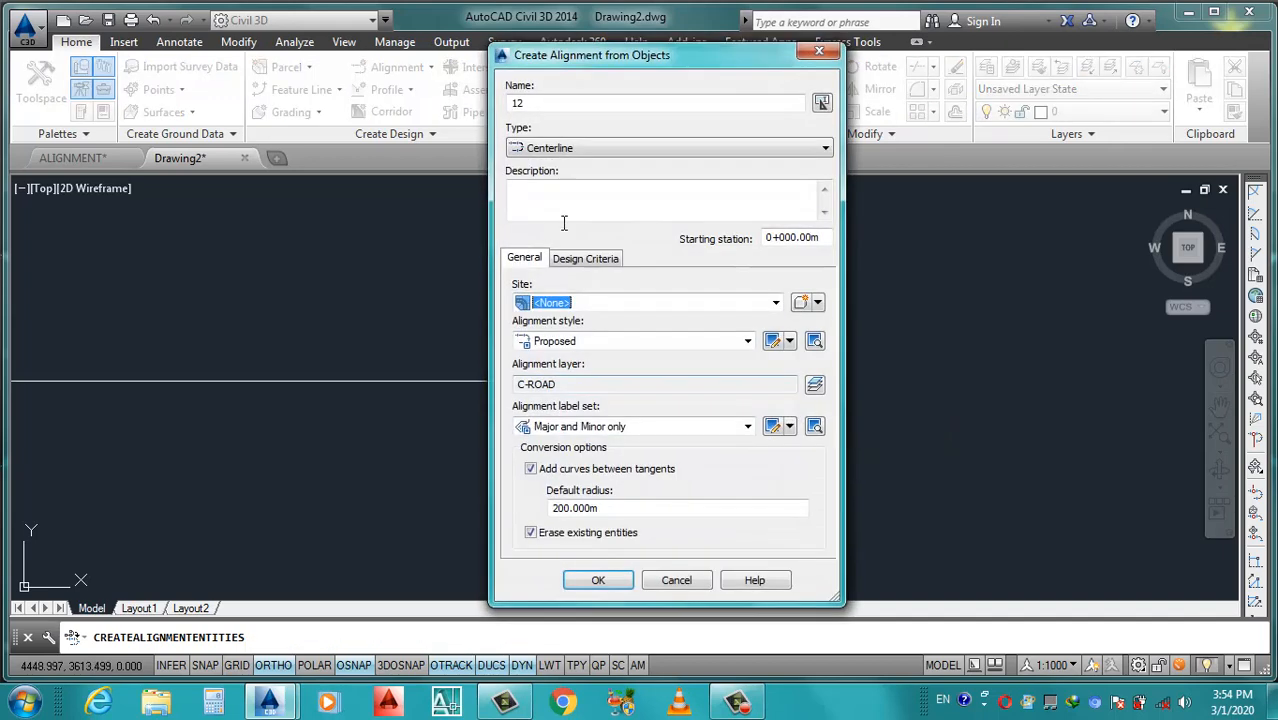
{"action": "left_click", "coordinate": [574, 103]}
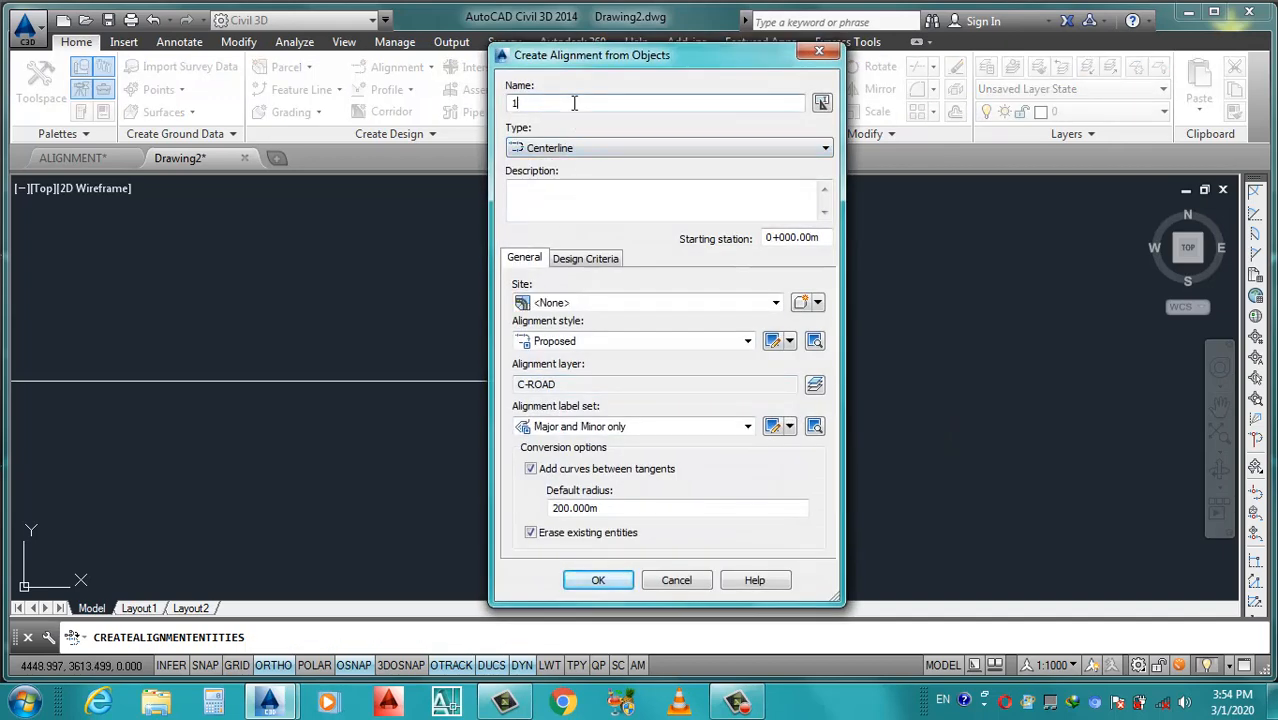
{"action": "left_click", "coordinate": [598, 579]}
Examine the station labels along the new horizontal alignment and its extent within the road network.
{"action": "scroll", "coordinate": [765, 408], "scroll_direction": "down", "scroll_amount": 10}
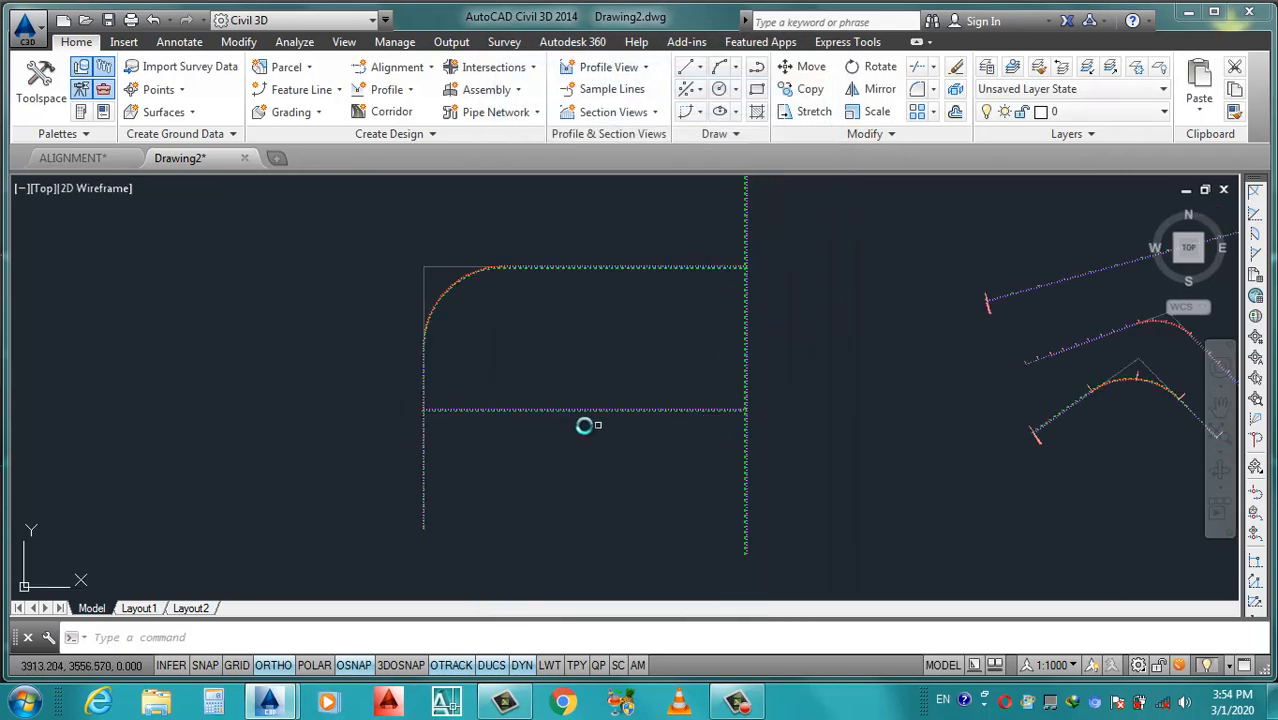
{"action": "scroll", "coordinate": [485, 420], "scroll_direction": "up", "scroll_amount": 7}
{"action": "scroll", "coordinate": [304, 399], "scroll_direction": "up", "scroll_amount": 6}
{"action": "scroll", "coordinate": [539, 368], "scroll_direction": "up", "scroll_amount": 4}
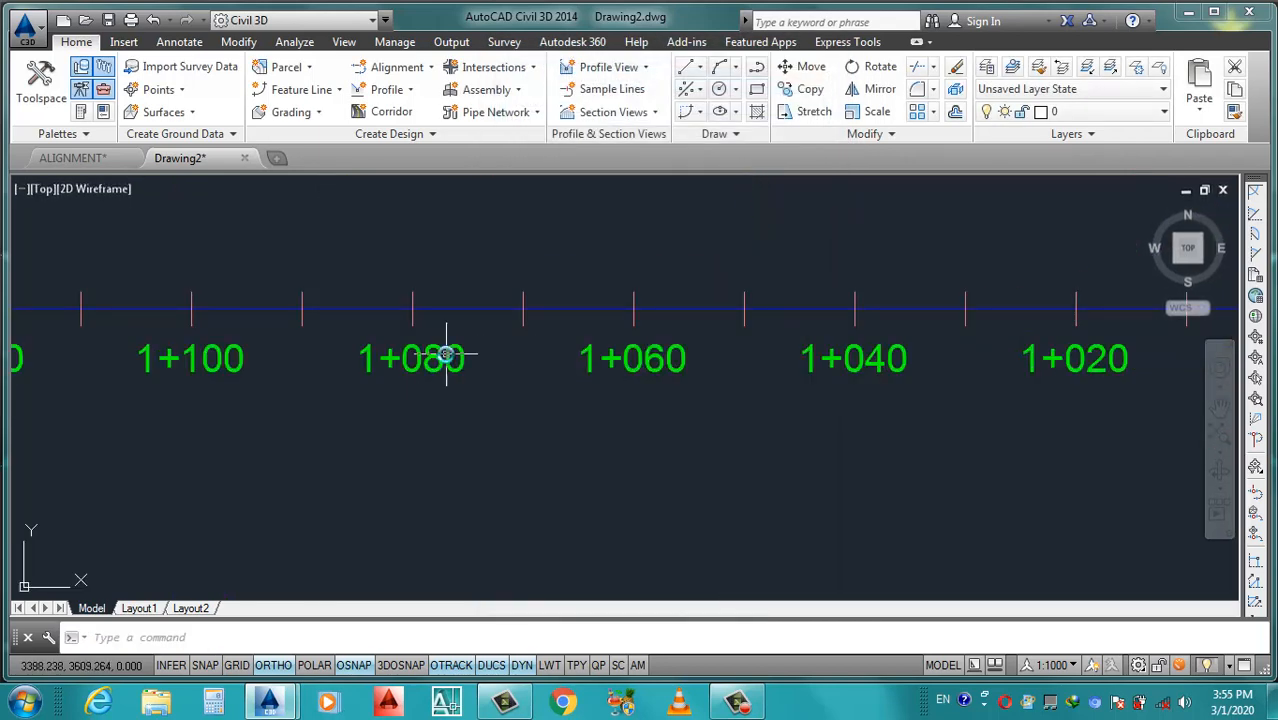
{"action": "left_click", "coordinate": [437, 357]}
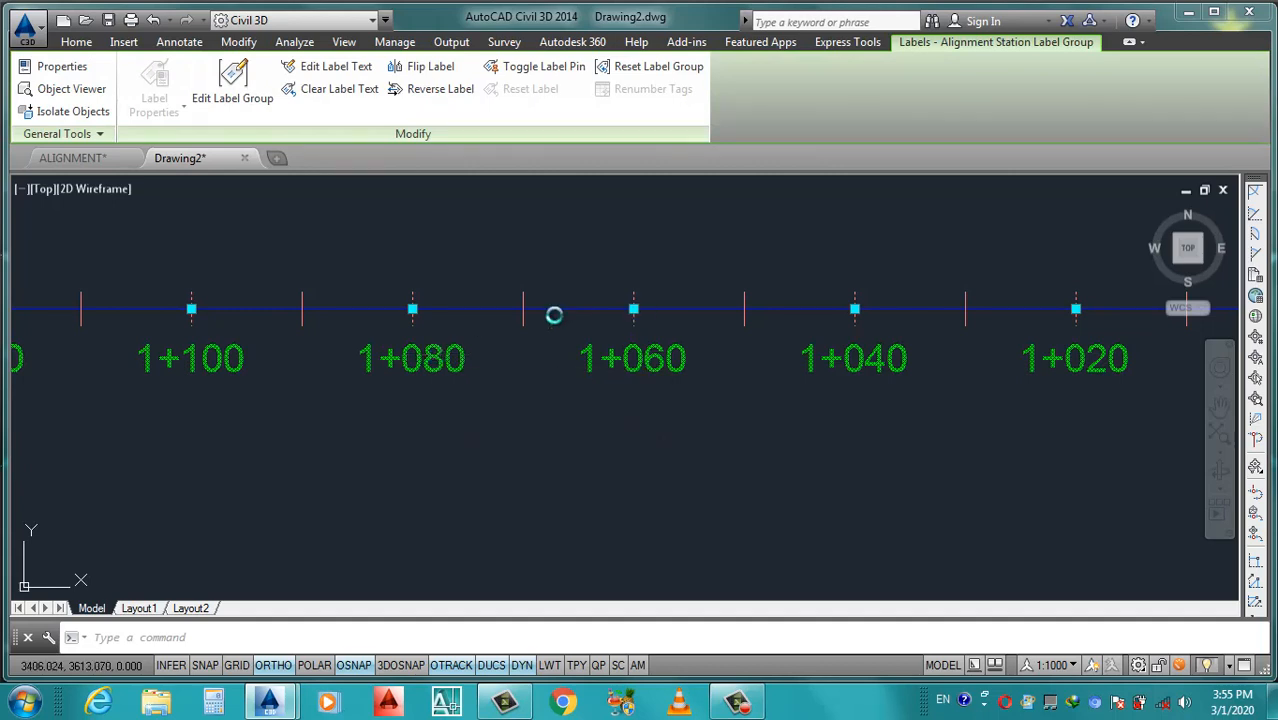
{"action": "scroll", "coordinate": [434, 365], "scroll_direction": "down", "scroll_amount": 8}
{"action": "scroll", "coordinate": [583, 381], "scroll_direction": "down", "scroll_amount": 5}
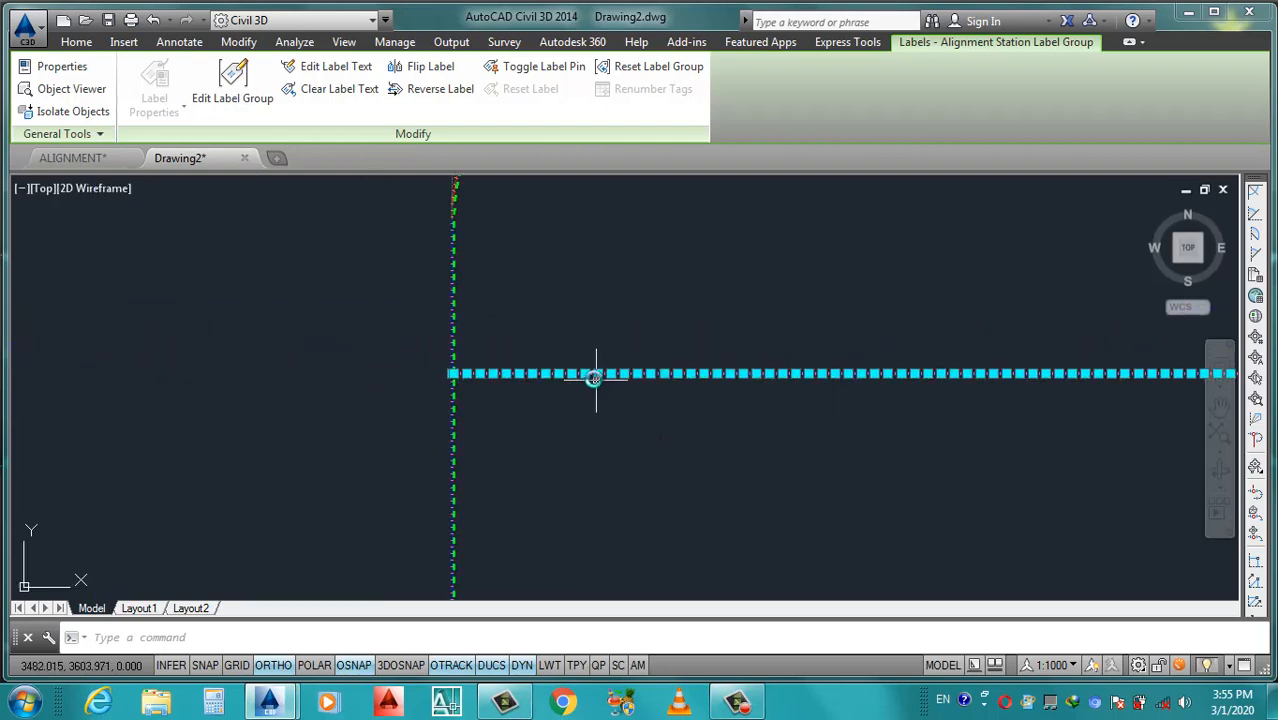
{"action": "scroll", "coordinate": [800, 368], "scroll_direction": "down", "scroll_amount": 3}
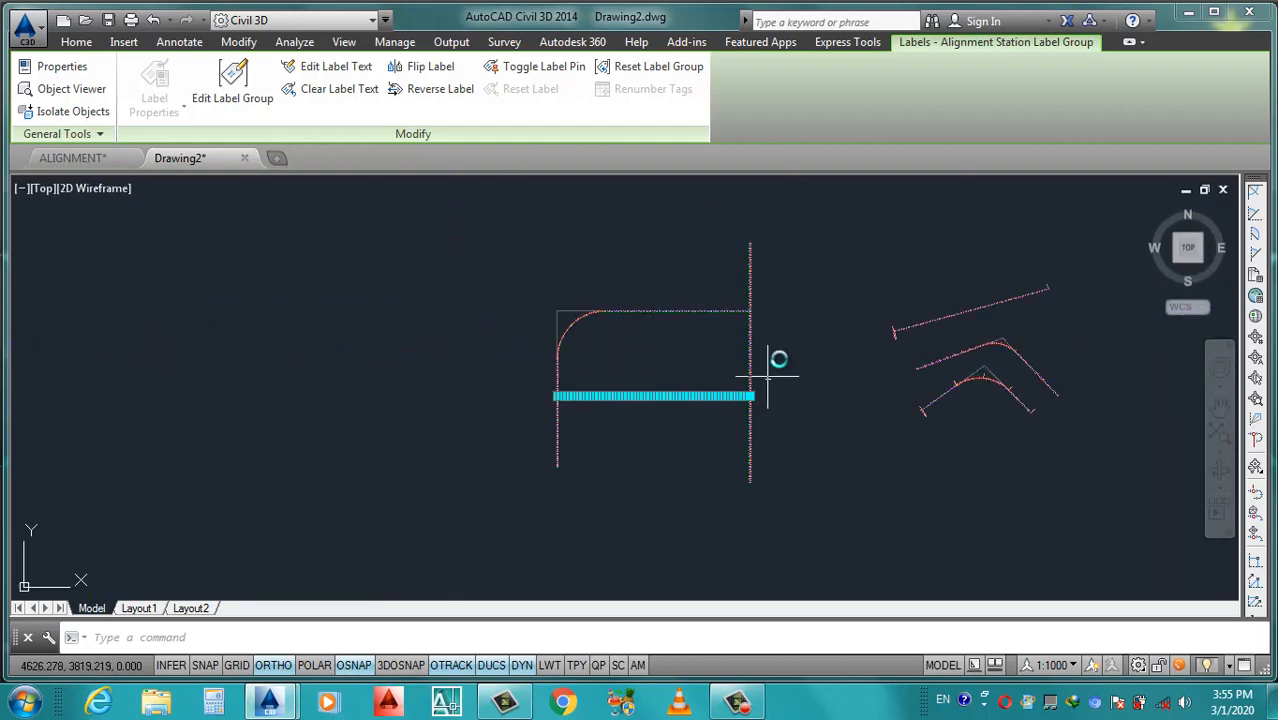
{"action": "key", "text": "Escape"}
{"action": "scroll", "coordinate": [762, 277], "scroll_direction": "up", "scroll_amount": 3}
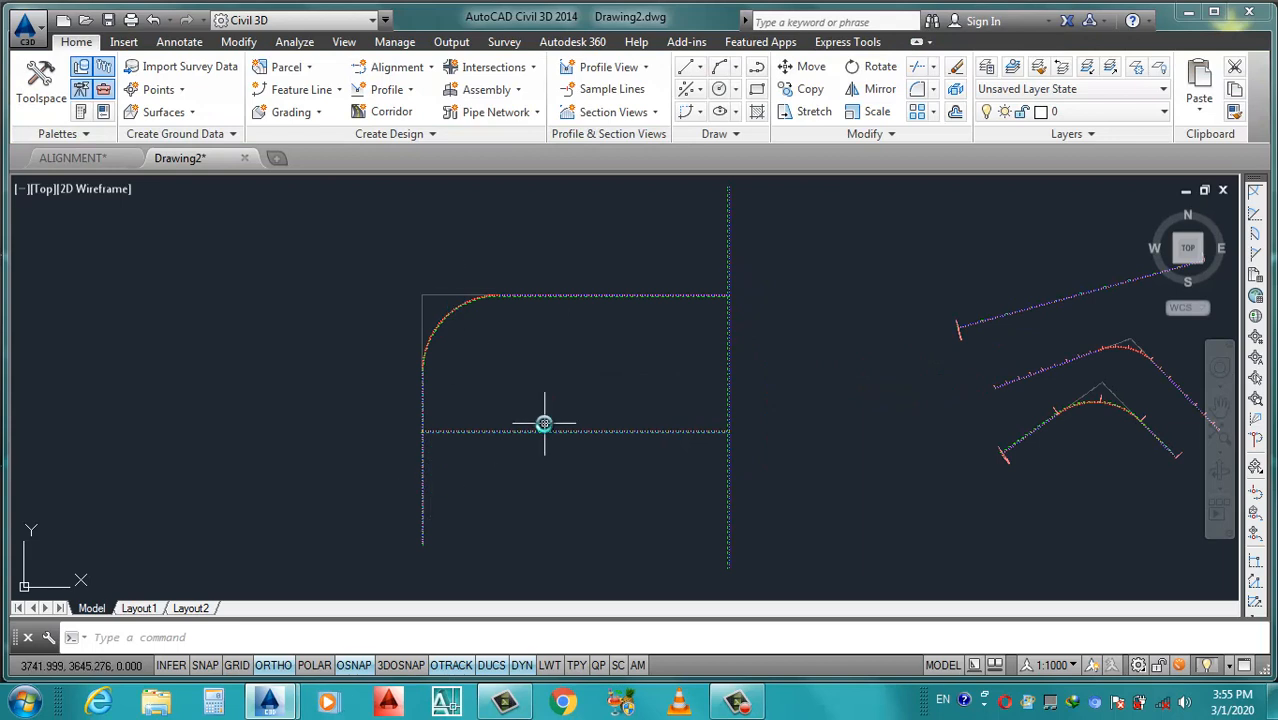
{"action": "scroll", "coordinate": [609, 422], "scroll_direction": "down", "scroll_amount": 2}
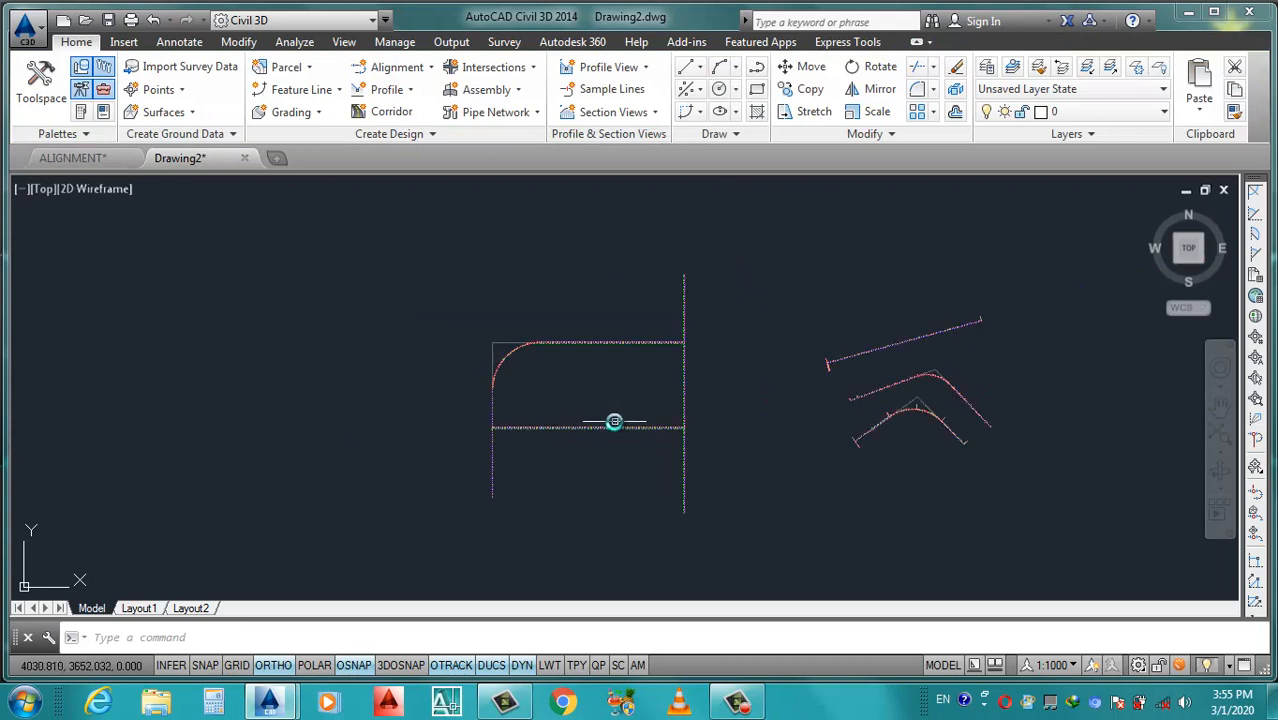
{"action": "scroll", "coordinate": [668, 358], "scroll_direction": "down", "scroll_amount": 2}
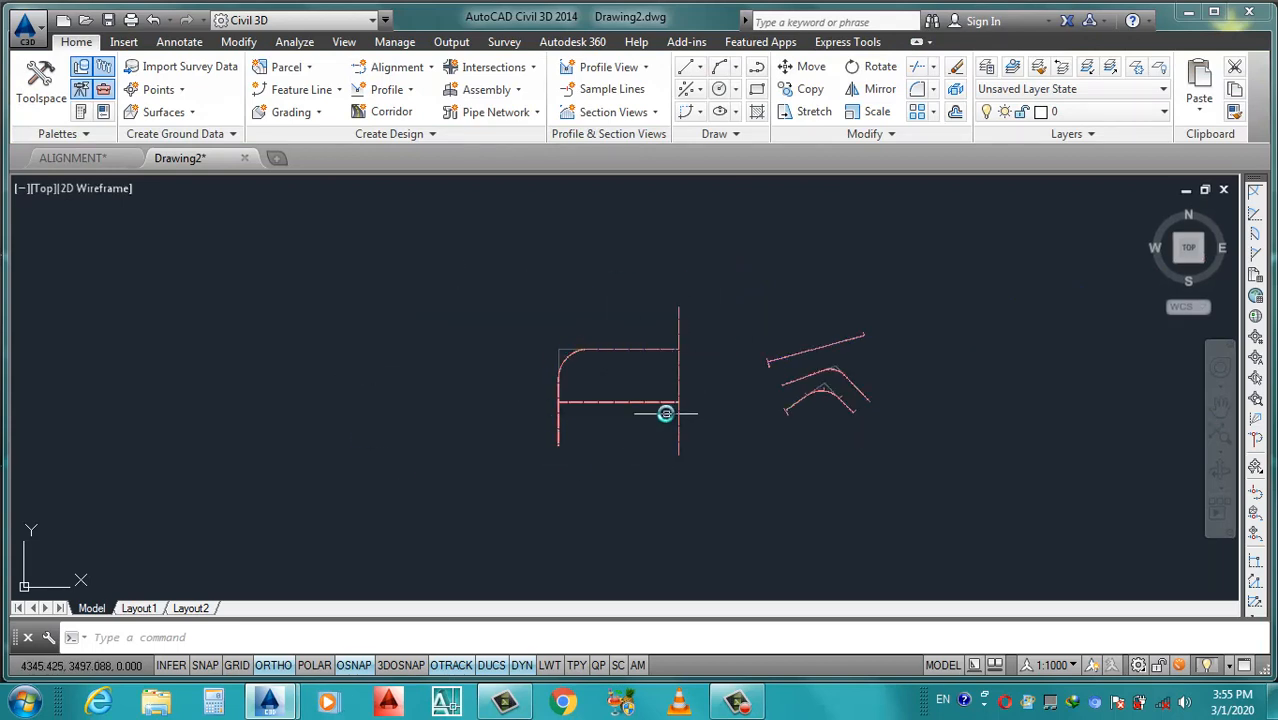
{"action": "scroll", "coordinate": [619, 381], "scroll_direction": "up", "scroll_amount": 2}
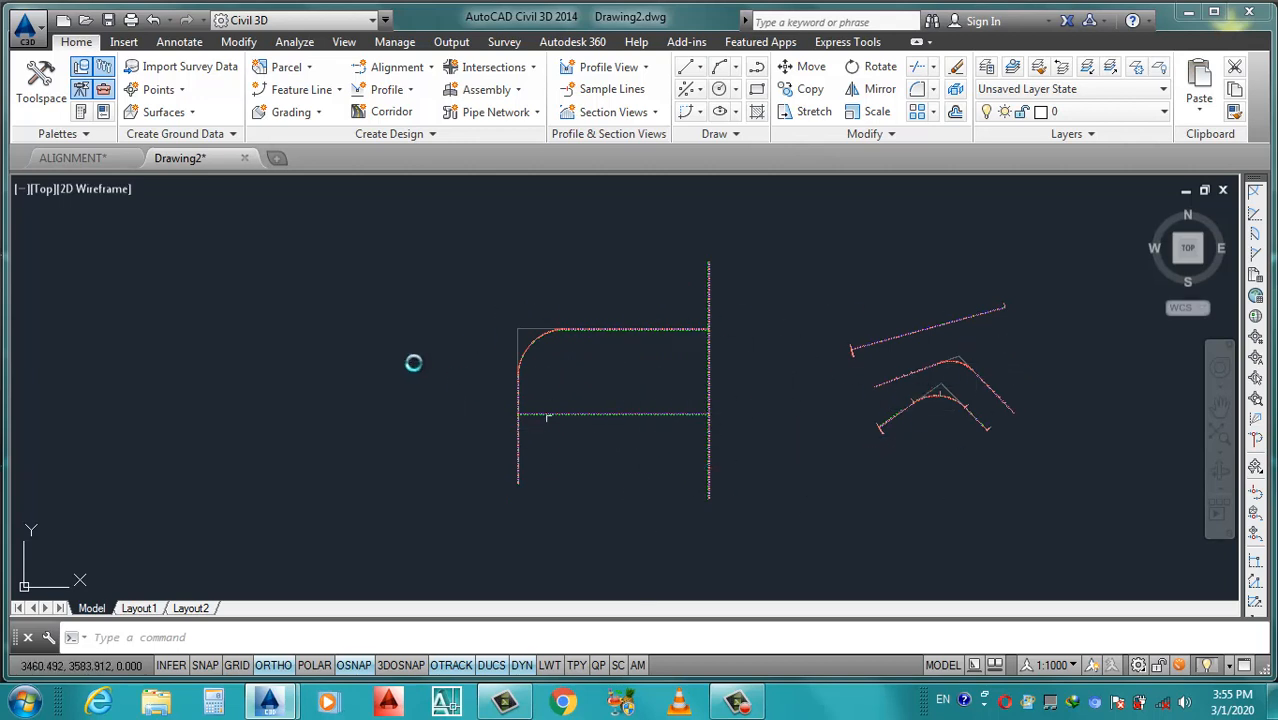
Switch to the ALIGNMENT drawing and show the empty area east of the existing road layout.
{"action": "left_click", "coordinate": [104, 161]}
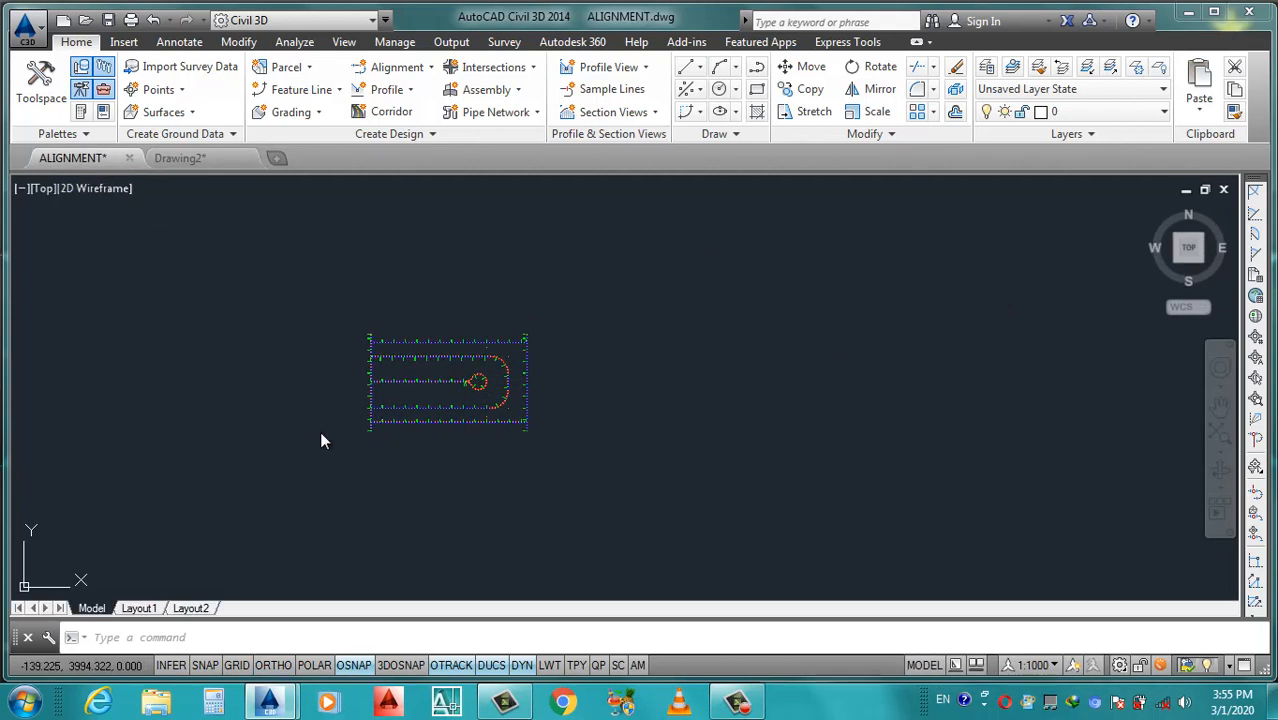
{"action": "left_click", "coordinate": [598, 379]}
{"action": "left_click", "coordinate": [583, 428]}
{"action": "scroll", "coordinate": [599, 442], "scroll_direction": "up", "scroll_amount": 2}
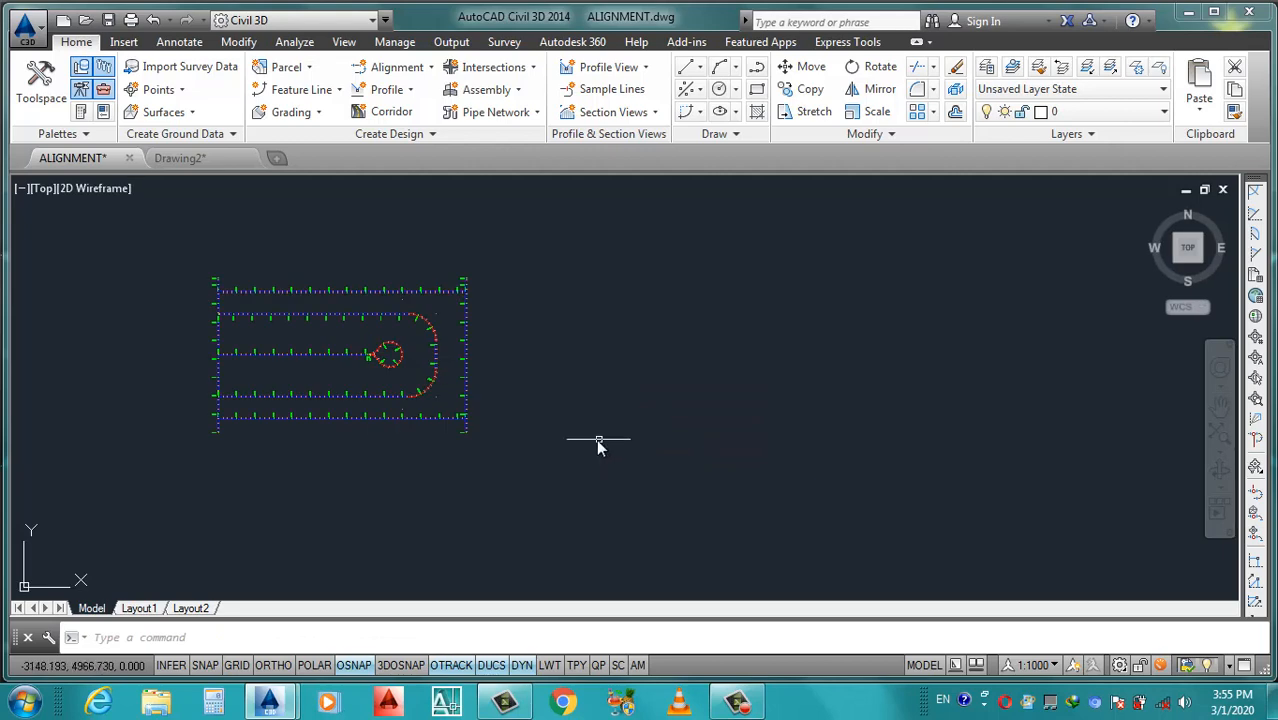
{"action": "scroll", "coordinate": [576, 456], "scroll_direction": "down", "scroll_amount": 2}
{"action": "scroll", "coordinate": [538, 457], "scroll_direction": "up", "scroll_amount": 2}
{"action": "scroll", "coordinate": [545, 458], "scroll_direction": "down", "scroll_amount": 4}
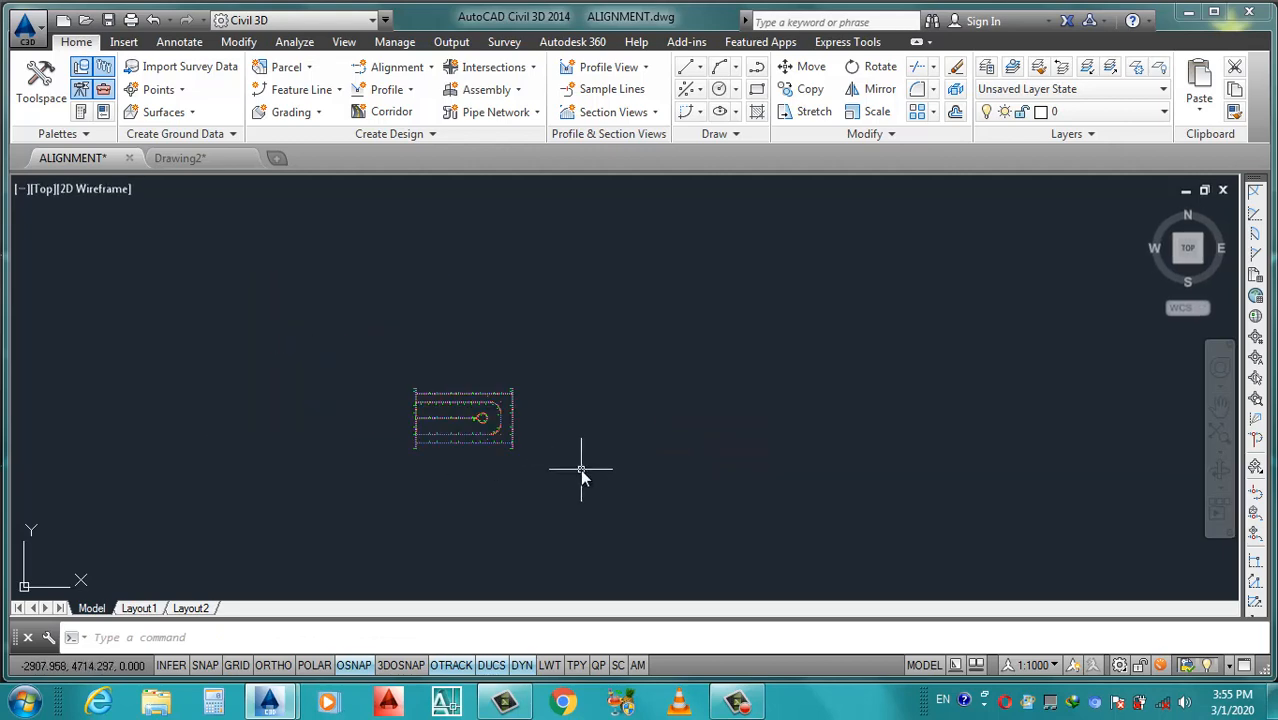
{"action": "scroll", "coordinate": [584, 466], "scroll_direction": "up", "scroll_amount": 4}
{"action": "type", "text": "p"}
{"action": "key", "text": "Escape"}
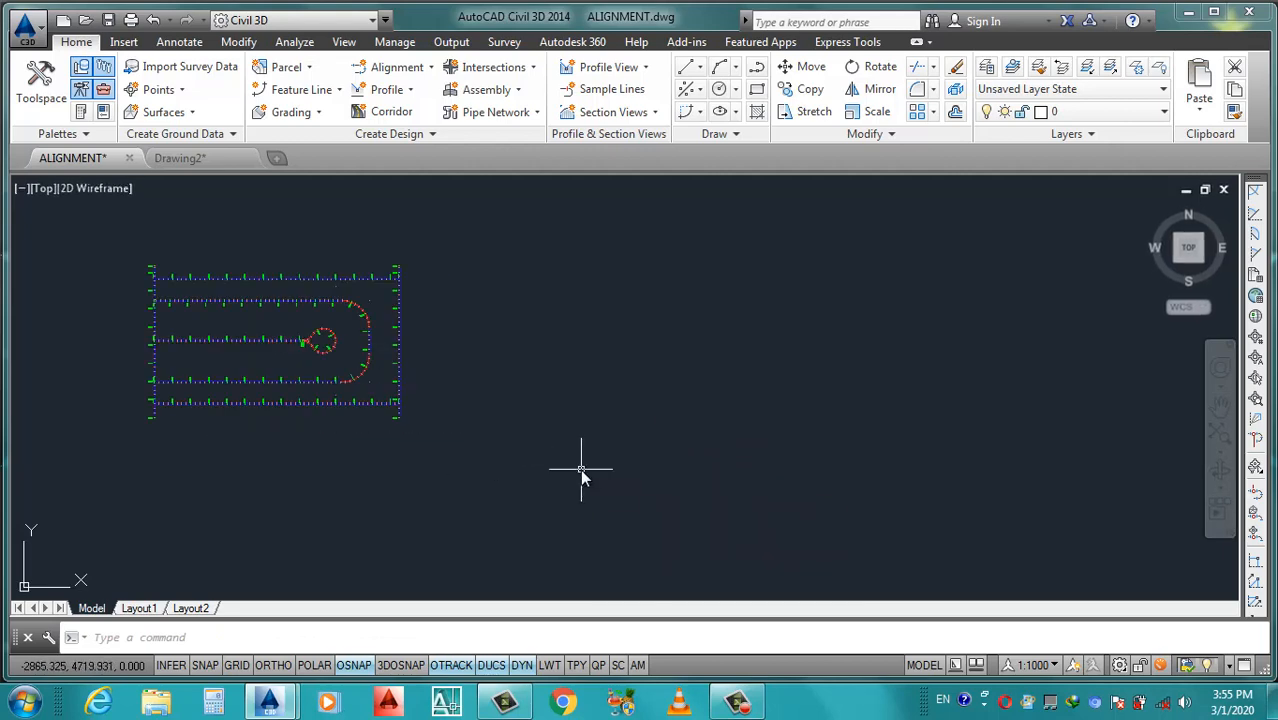
{"action": "key", "text": "Escape"}
Try to draw a 1500 by 1000 rectangle east of the existing road layout and erase the attempt.
{"action": "type", "text": "rec"}
{"action": "key", "text": "Return"}
{"action": "left_click", "coordinate": [499, 265]}
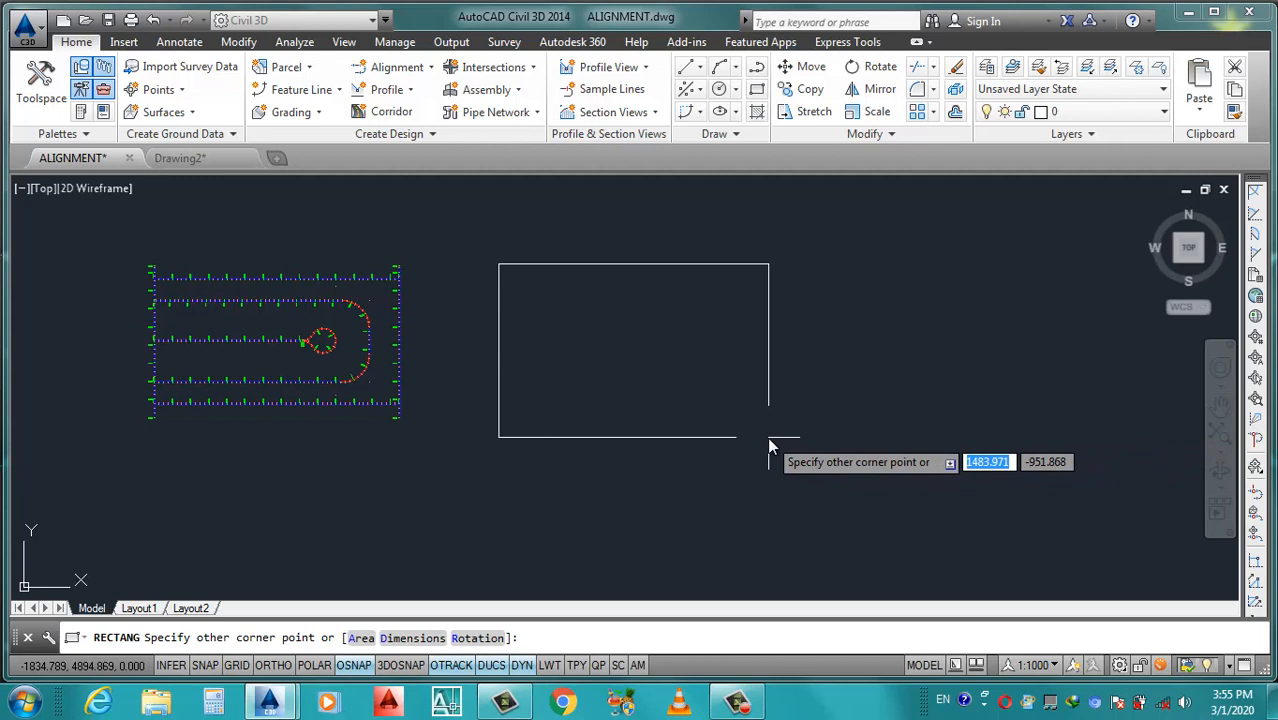
{"action": "type", "text": "1500"}
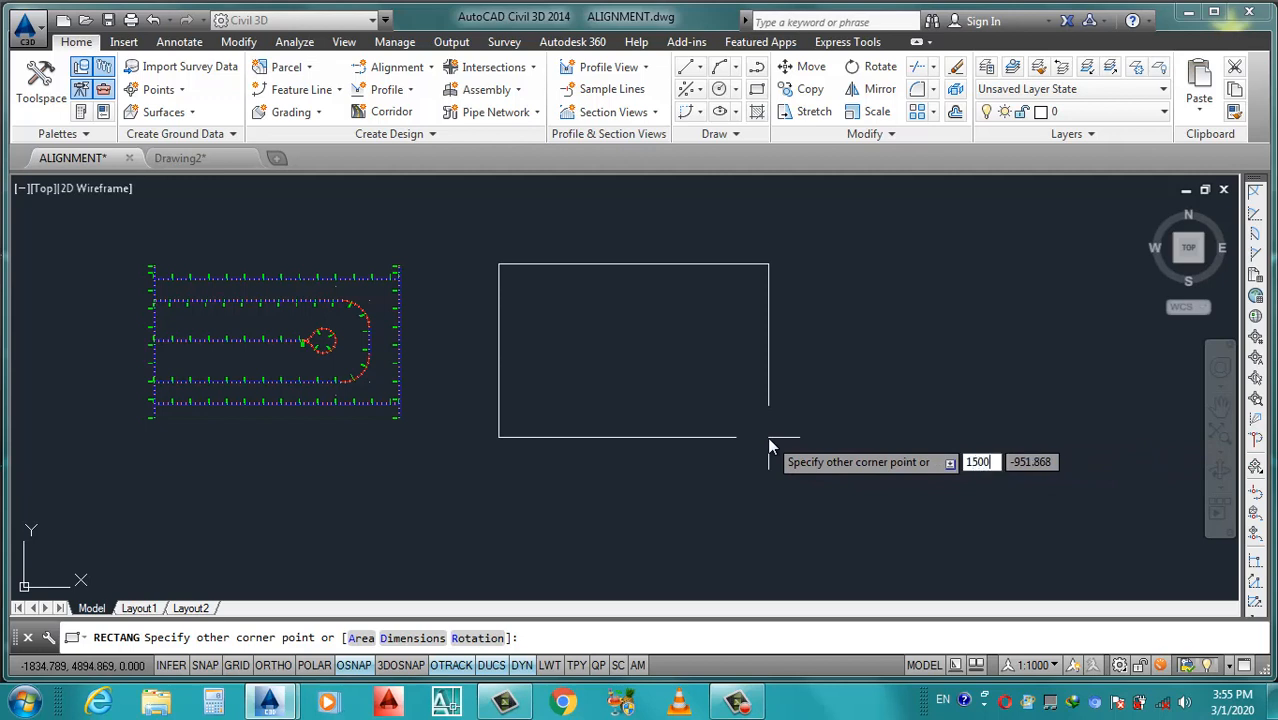
{"action": "key", "text": "Return"}
{"action": "type", "text": "1"}
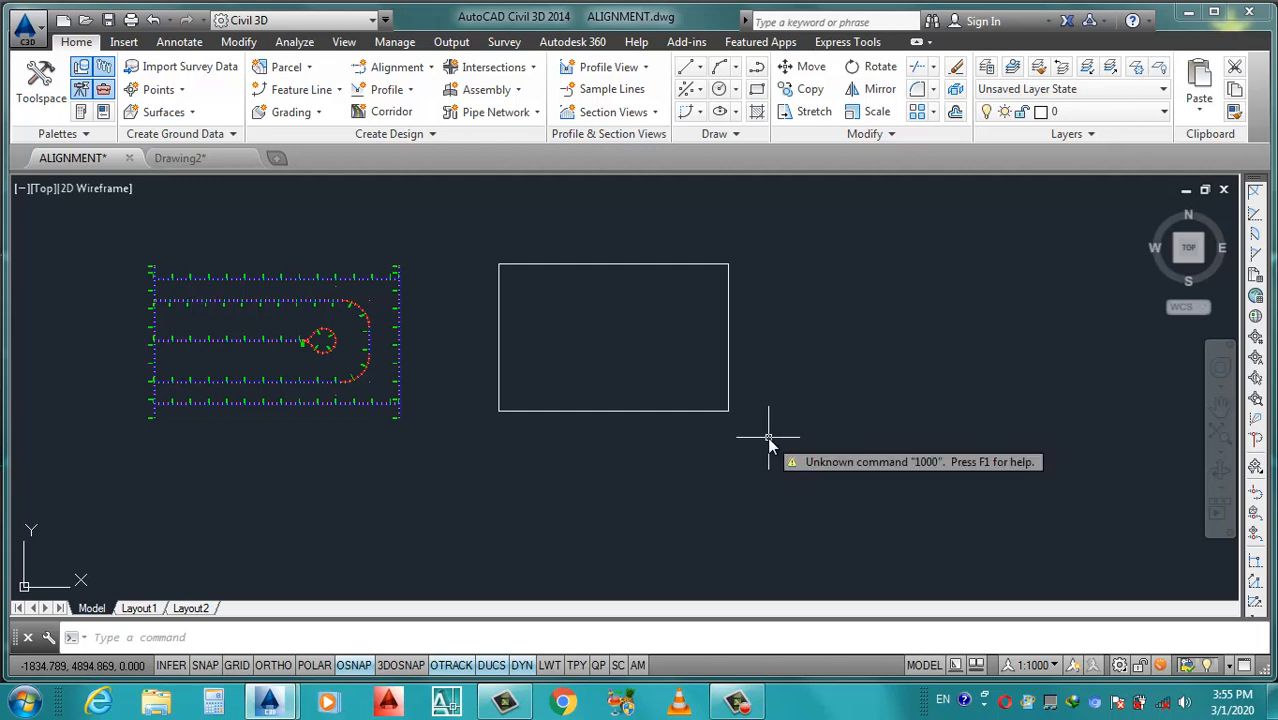
{"action": "left_click", "coordinate": [806, 340]}
{"action": "left_click", "coordinate": [720, 386]}
{"action": "key", "text": "Delete"}
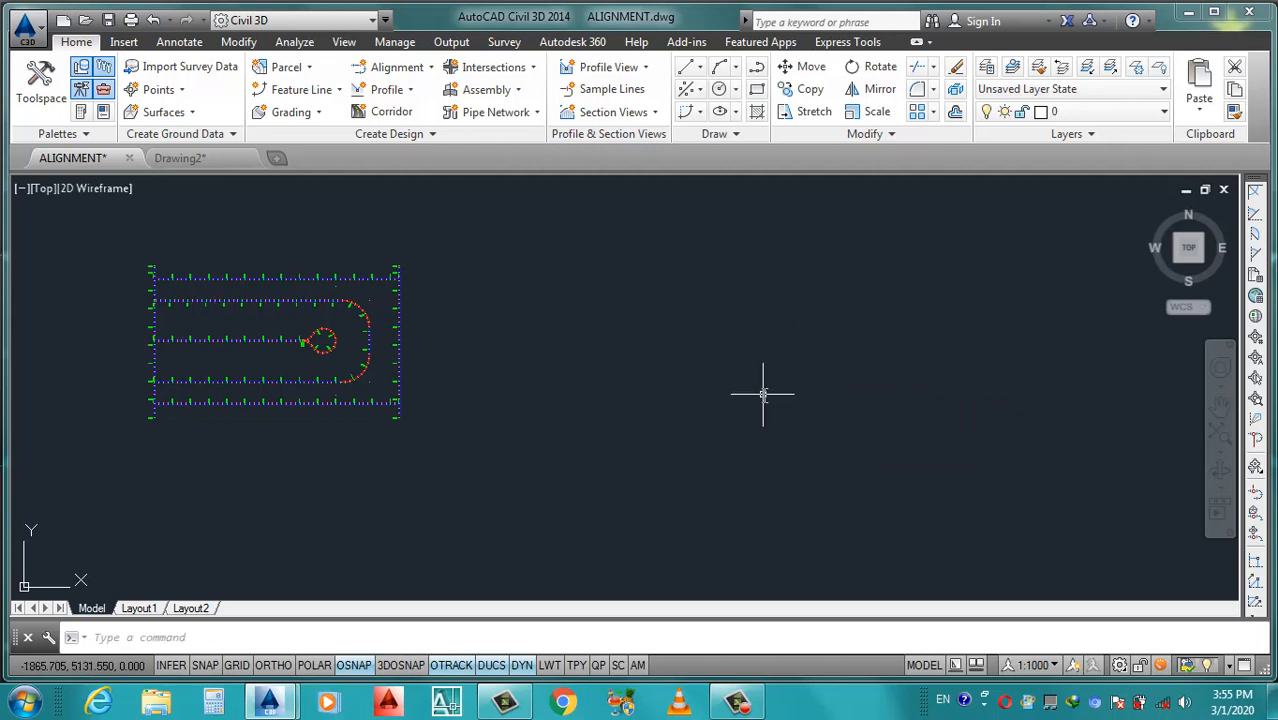
Draw a rectangle 1500 long and 1000 wide by its dimensions, east of the existing road layout.
{"action": "type", "text": "rec"}
{"action": "key", "text": "Return"}
{"action": "left_click", "coordinate": [516, 252]}
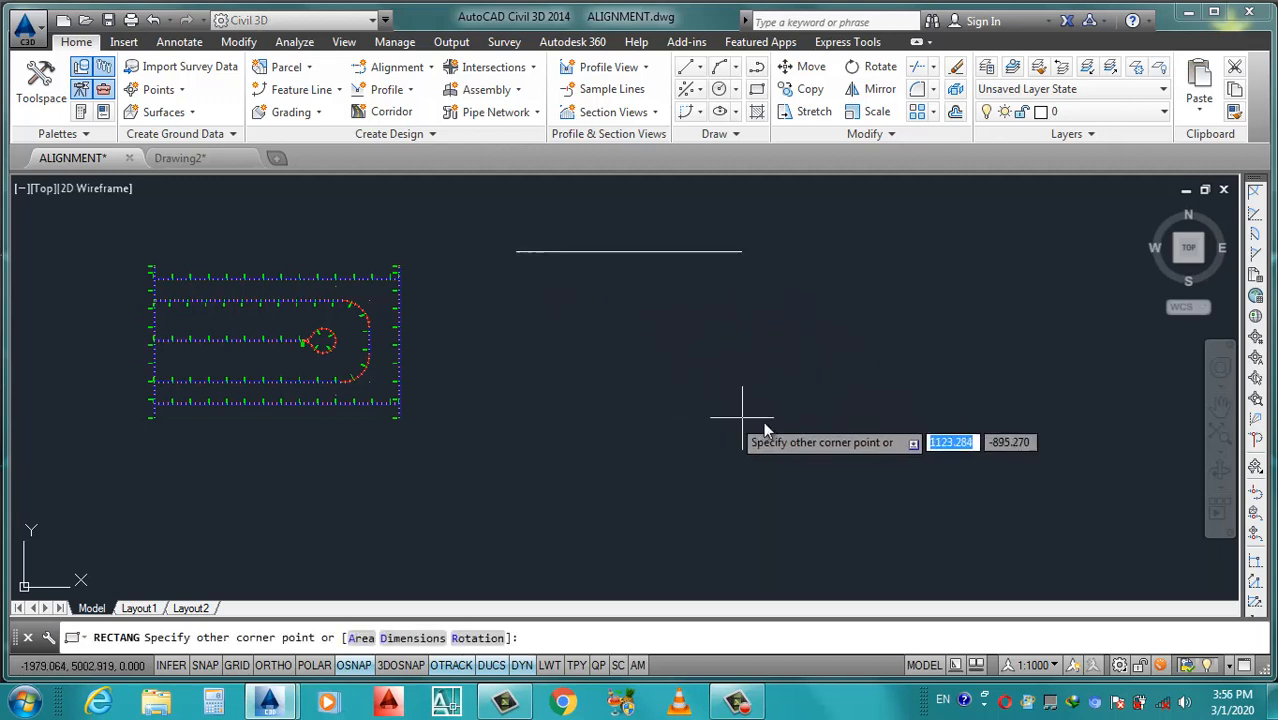
{"action": "type", "text": "d"}
{"action": "key", "text": "Return"}
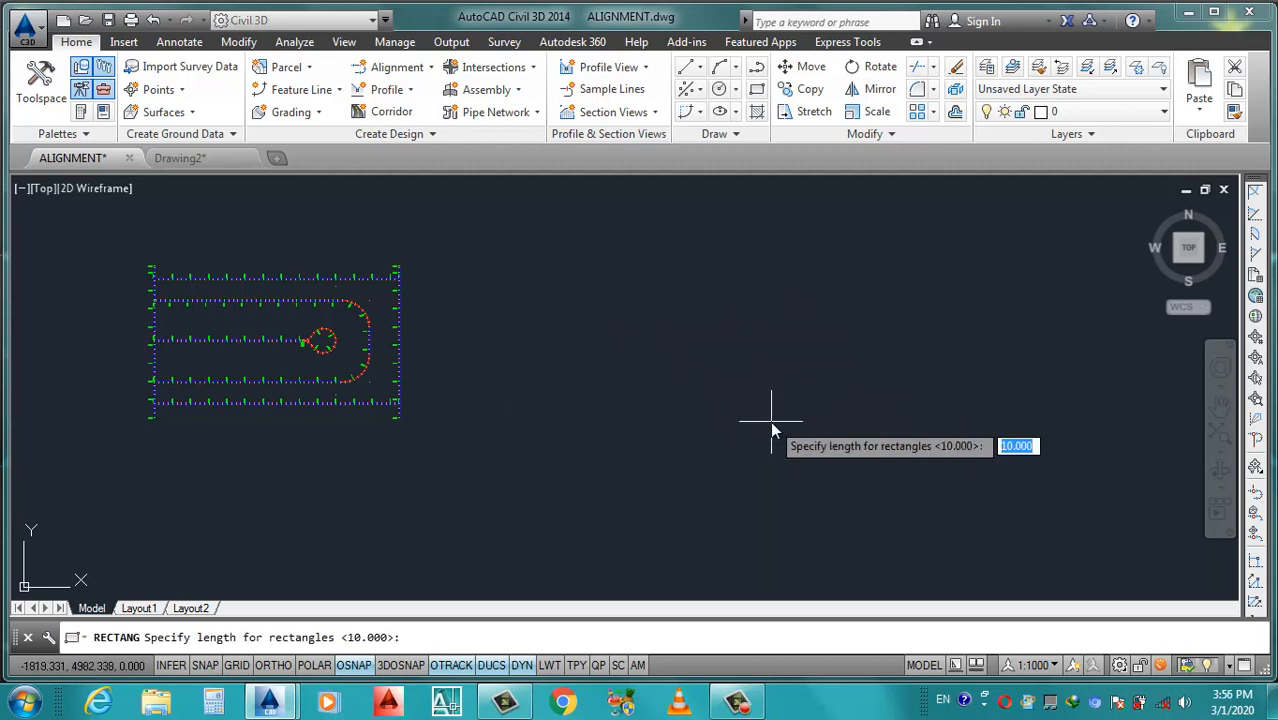
{"action": "type", "text": "1"}
{"action": "key", "text": "Return"}
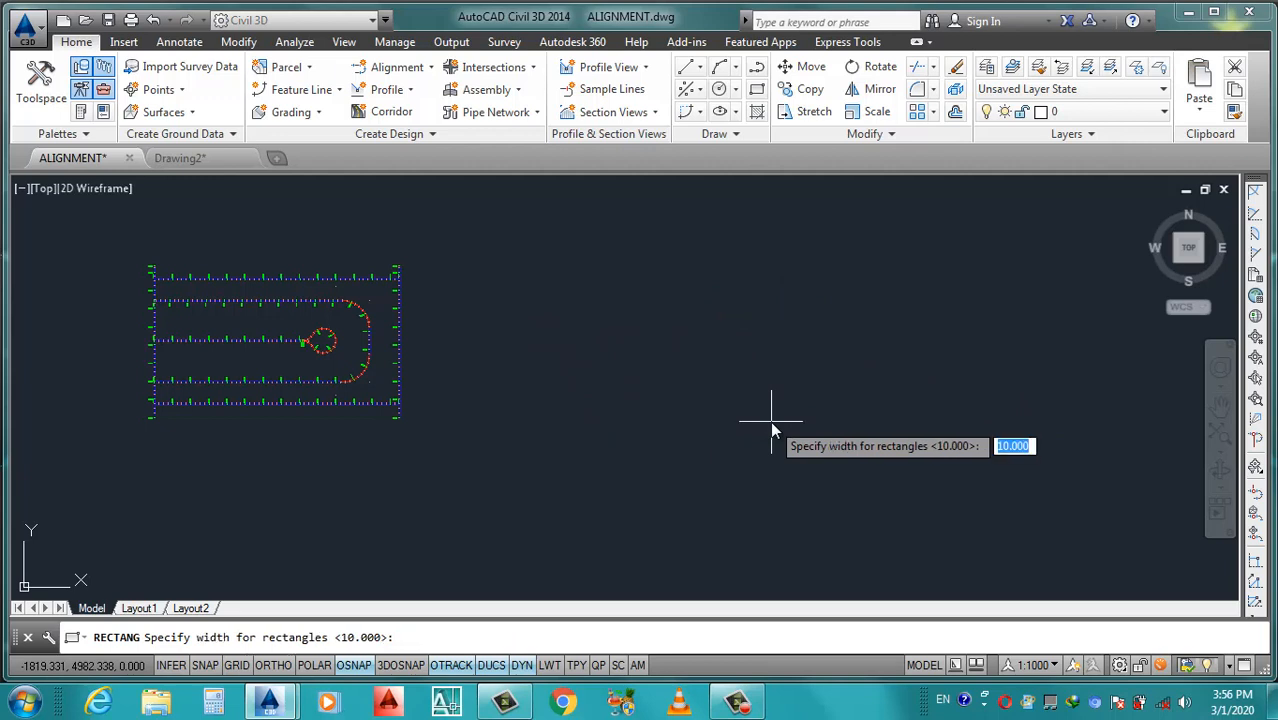
{"action": "type", "text": "1"}
{"action": "key", "text": "Return"}
{"action": "left_click", "coordinate": [772, 430]}
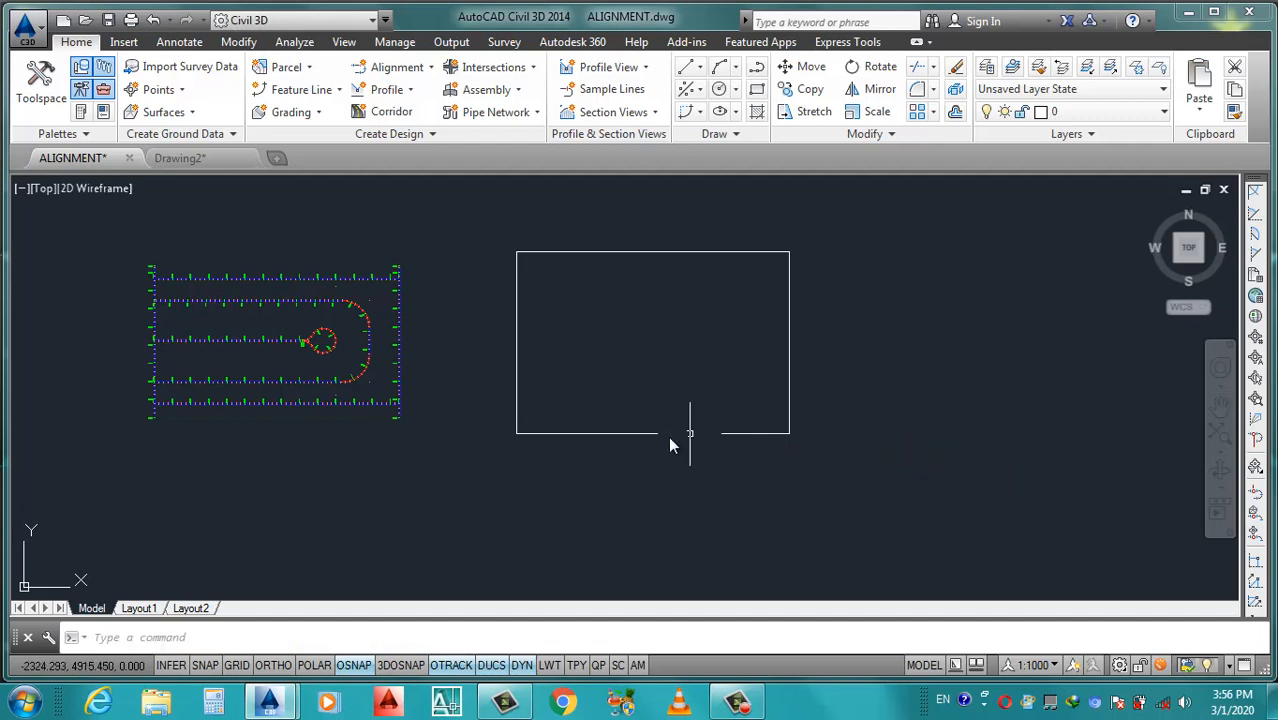
{"action": "scroll", "coordinate": [613, 422], "scroll_direction": "down", "scroll_amount": 4}
{"action": "scroll", "coordinate": [670, 394], "scroll_direction": "up", "scroll_amount": 4}
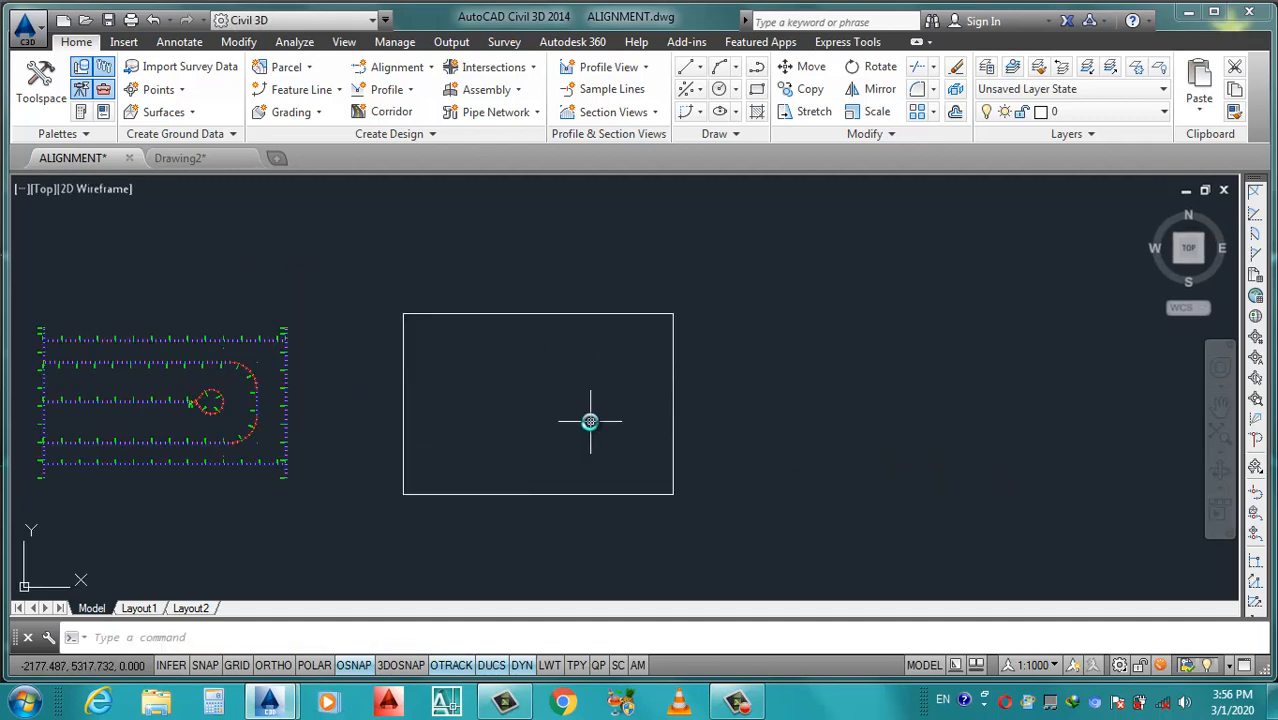
{"action": "scroll", "coordinate": [590, 421], "scroll_direction": "down", "scroll_amount": 3}
{"action": "scroll", "coordinate": [505, 425], "scroll_direction": "up", "scroll_amount": 5}
{"action": "scroll", "coordinate": [516, 413], "scroll_direction": "down", "scroll_amount": 4}
{"action": "scroll", "coordinate": [584, 416], "scroll_direction": "up", "scroll_amount": 4}
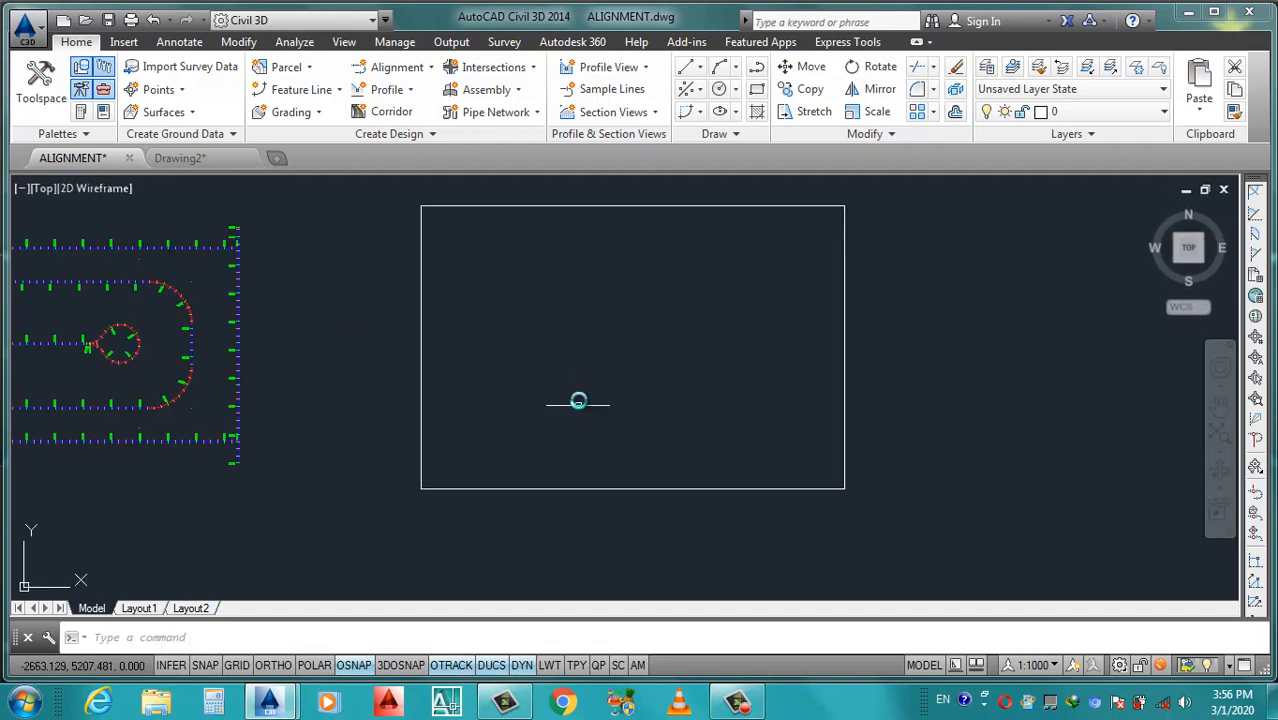
{"action": "scroll", "coordinate": [585, 383], "scroll_direction": "down", "scroll_amount": 3}
{"action": "scroll", "coordinate": [573, 377], "scroll_direction": "up", "scroll_amount": 3}
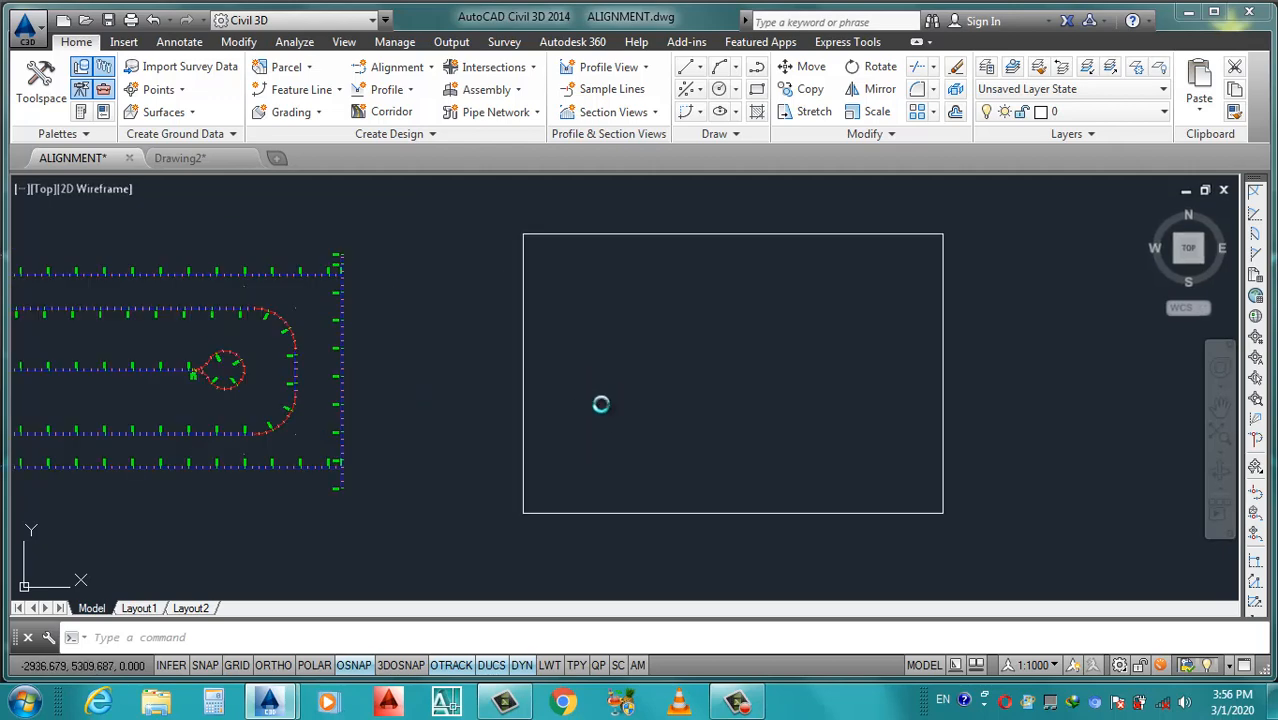
{"action": "scroll", "coordinate": [600, 404], "scroll_direction": "down", "scroll_amount": 3}
{"action": "scroll", "coordinate": [583, 429], "scroll_direction": "up", "scroll_amount": 3}
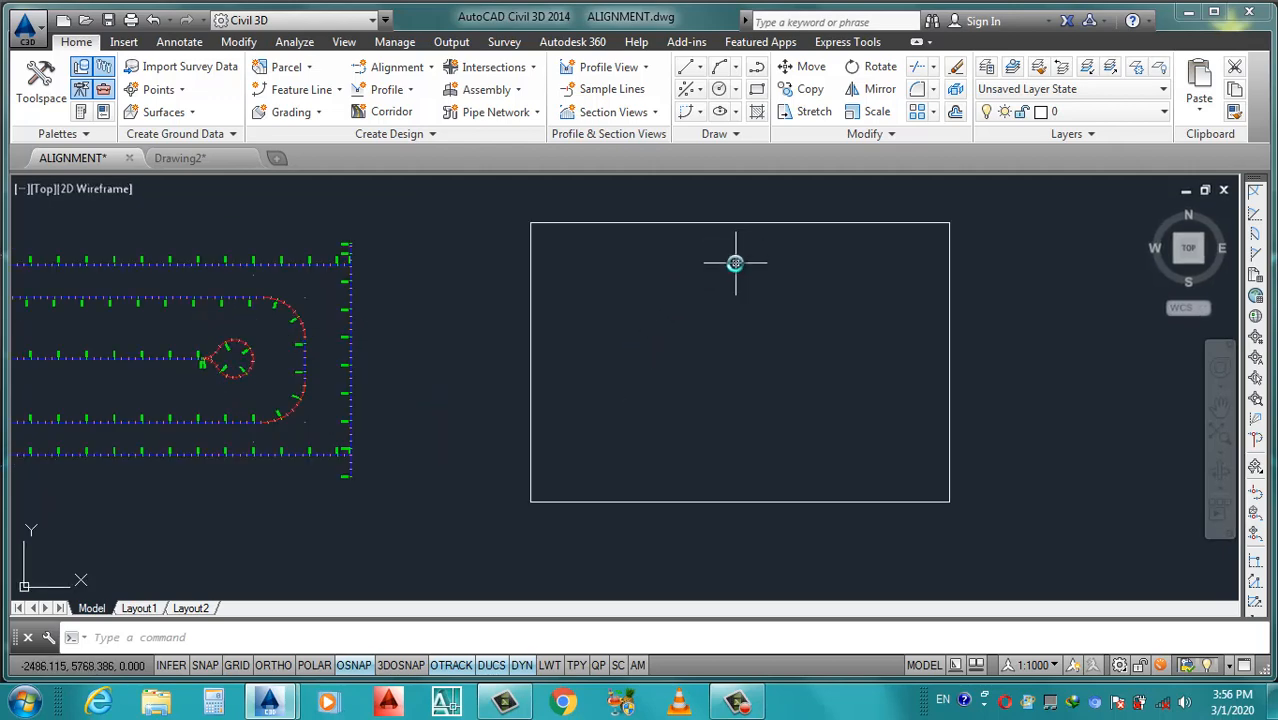
Draw separate polylines over the west and east sides of the rectangle, from corner to corner.
{"action": "type", "text": "l"}
{"action": "key", "text": "Return"}
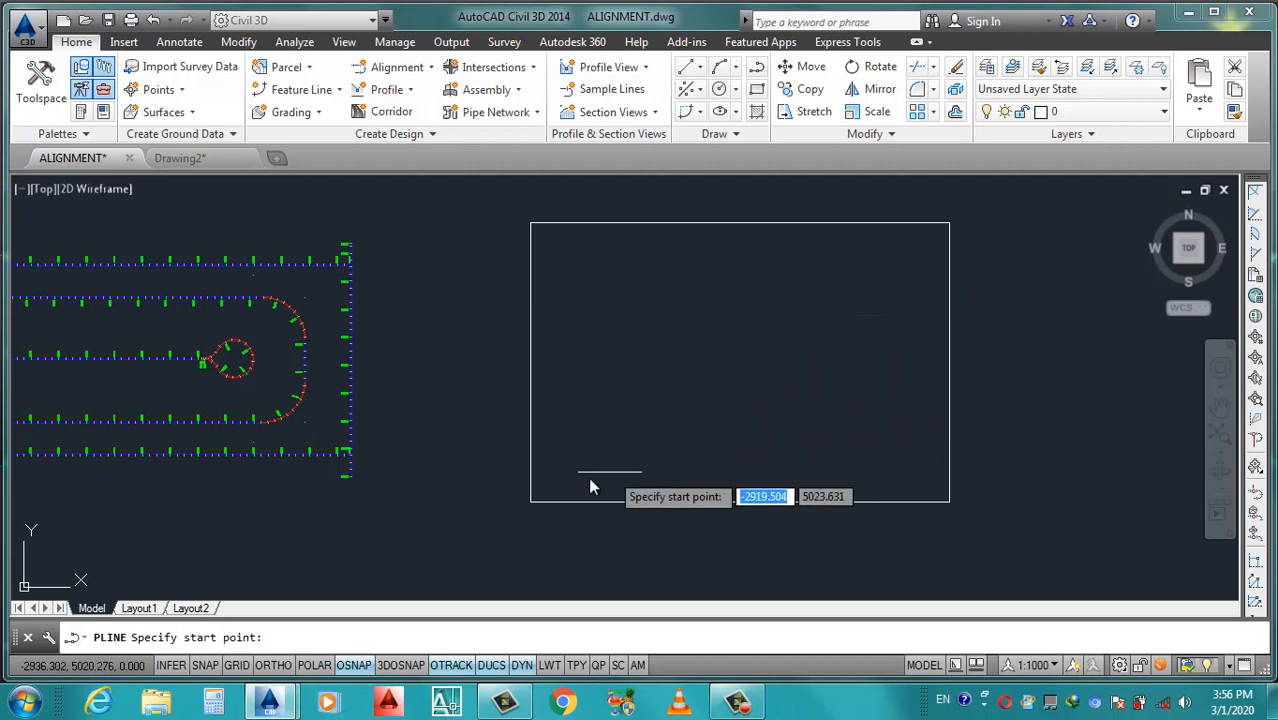
{"action": "left_click", "coordinate": [532, 500]}
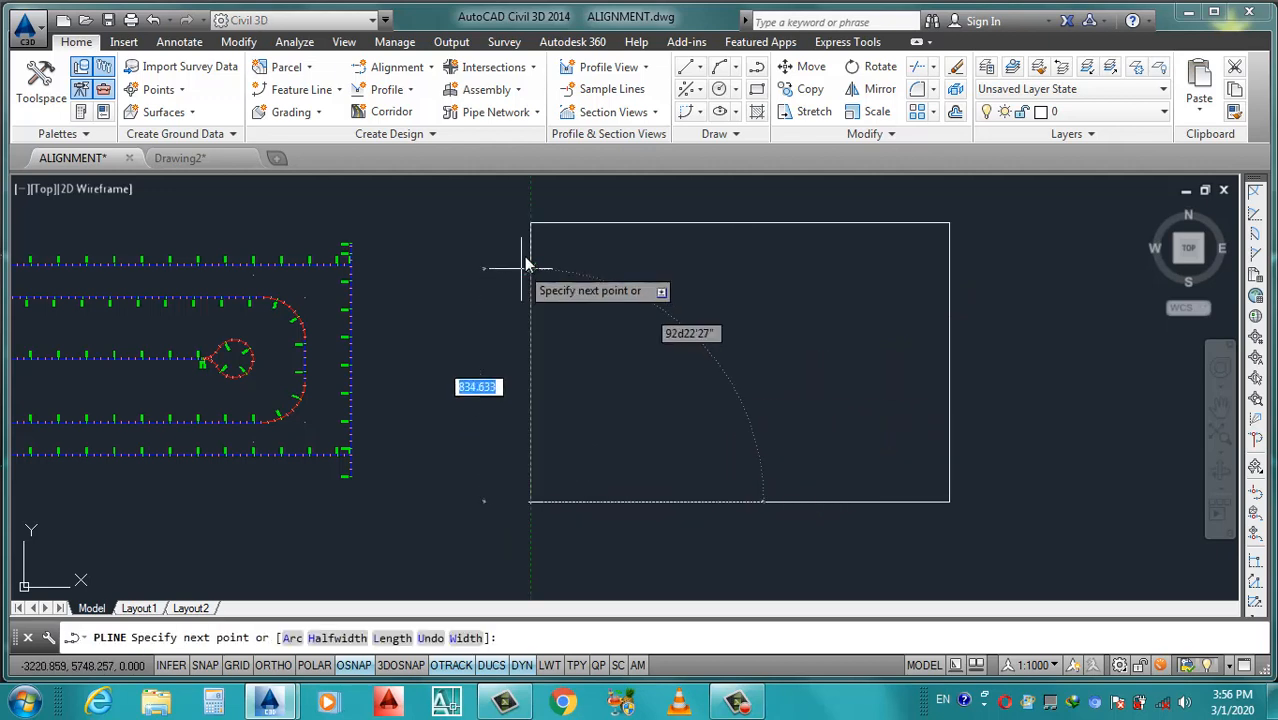
{"action": "left_click", "coordinate": [530, 223]}
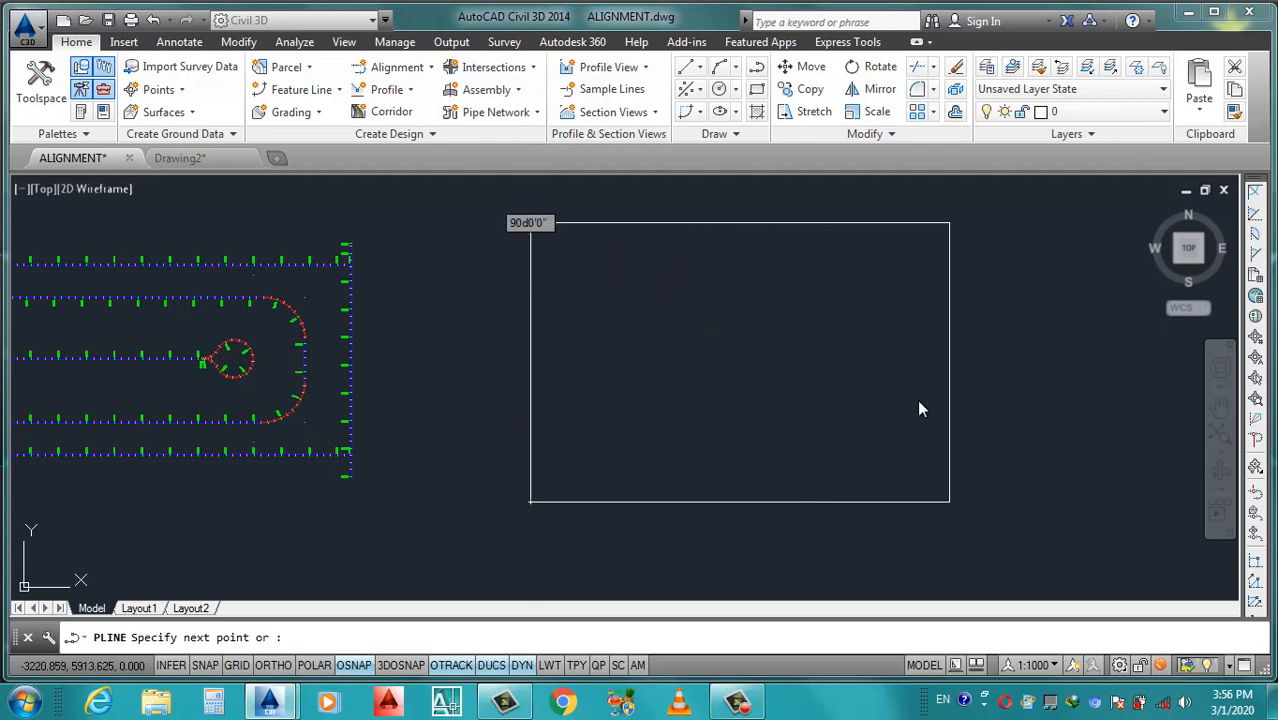
{"action": "key", "text": "space"}
{"action": "left_click", "coordinate": [948, 498]}
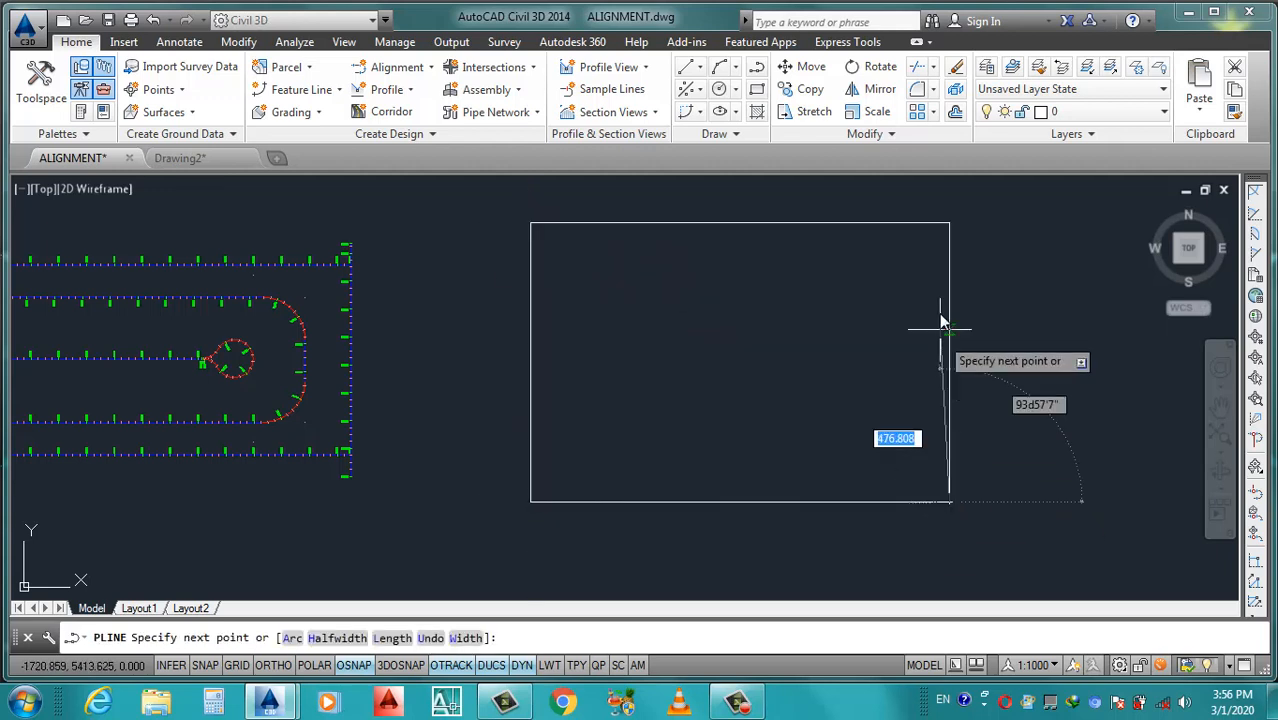
{"action": "left_click", "coordinate": [948, 224]}
{"action": "key", "text": "space"}
Draw separate polylines over the north and south sides of the rectangle, from corner to corner.
{"action": "key", "text": "space"}
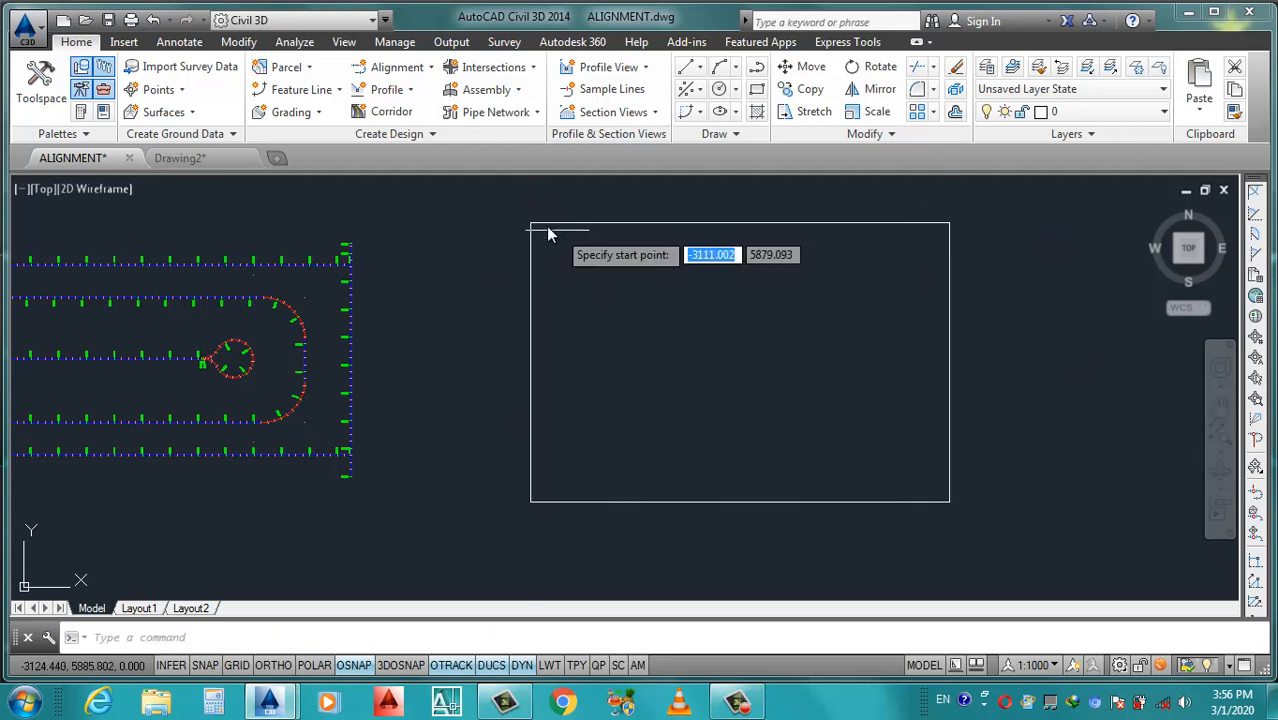
{"action": "left_click", "coordinate": [530, 223]}
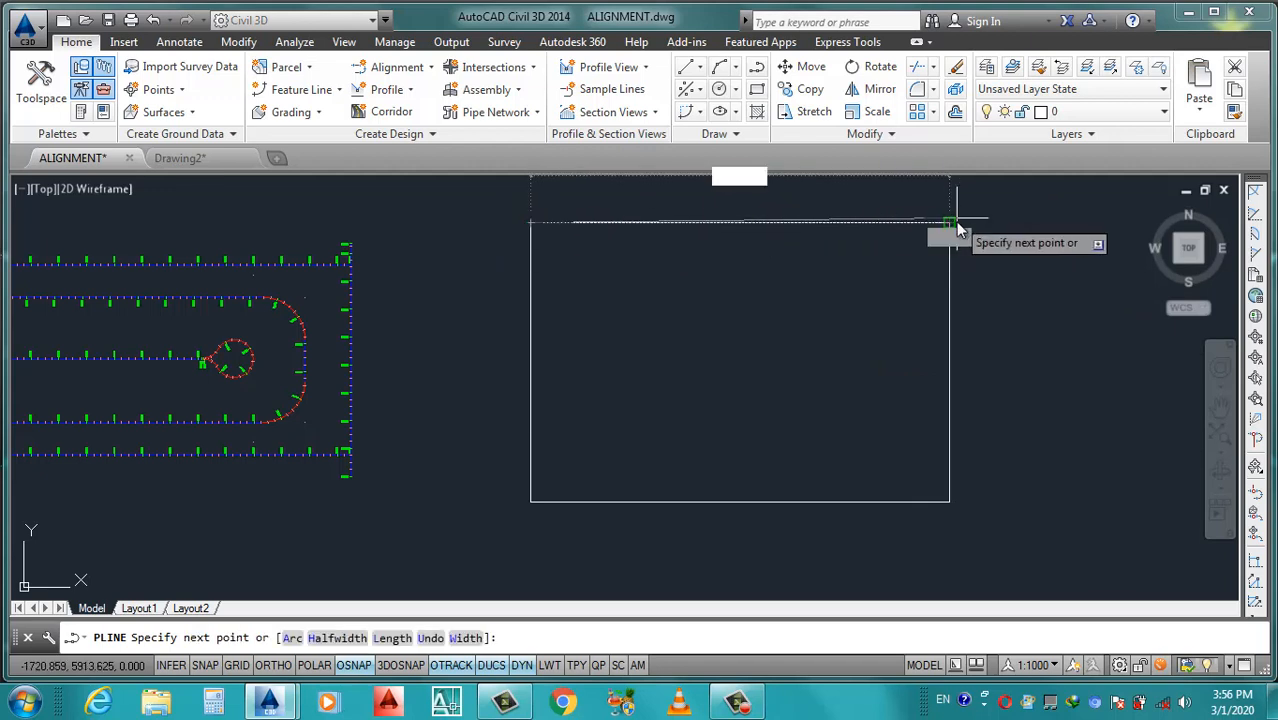
{"action": "left_click", "coordinate": [950, 222]}
{"action": "key", "text": "space"}
{"action": "key", "text": "space"}
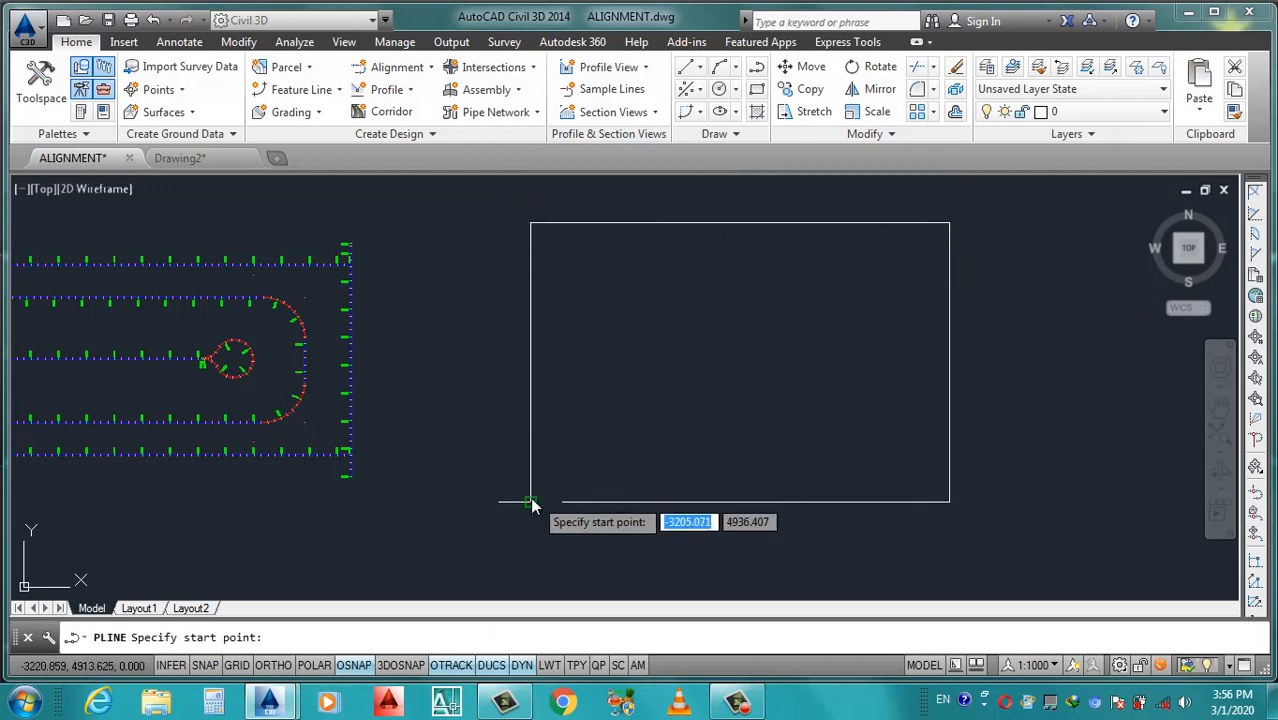
{"action": "left_click", "coordinate": [530, 502]}
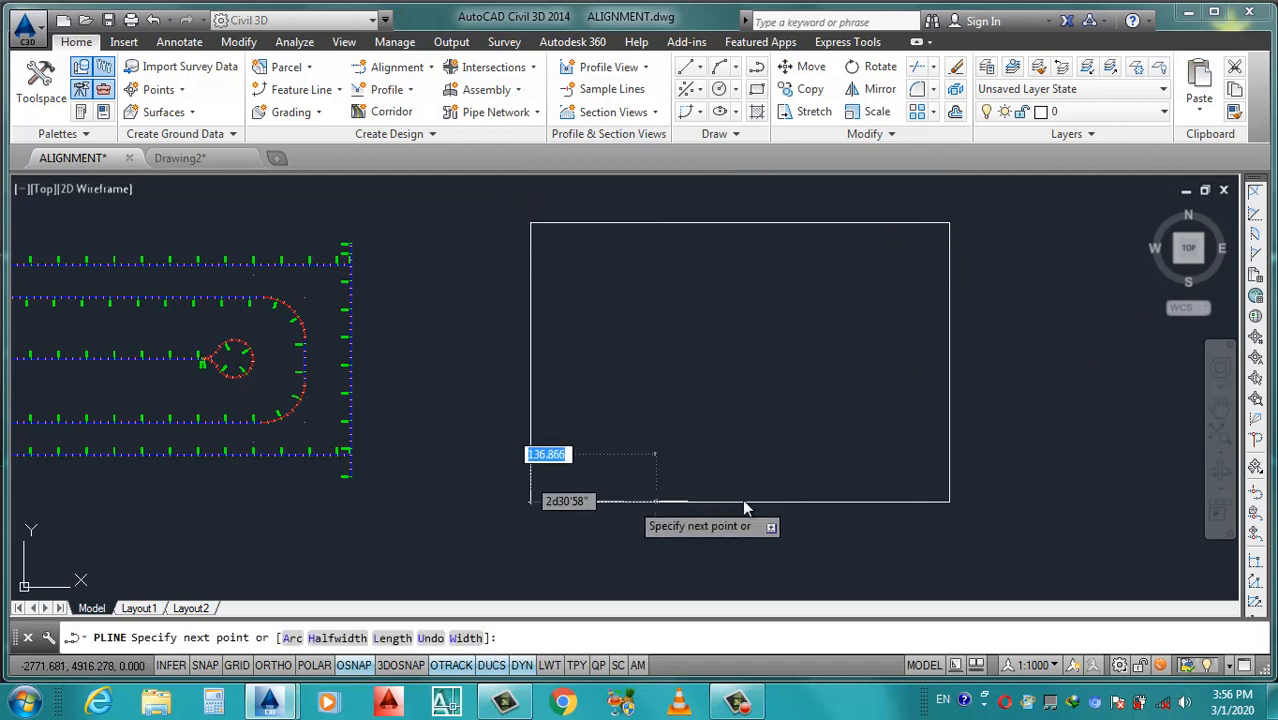
{"action": "left_click", "coordinate": [950, 502]}
{"action": "key", "text": "space"}
{"action": "key", "text": "space"}
{"action": "left_click", "coordinate": [530, 362]}
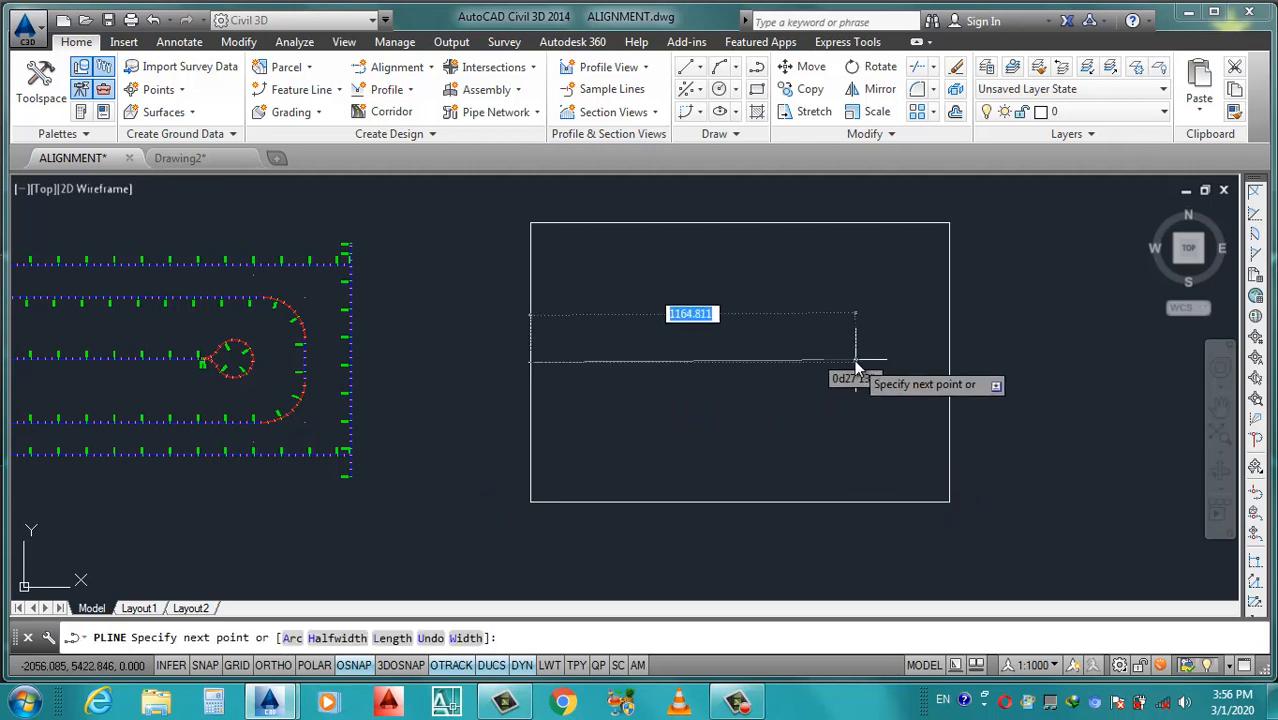
{"action": "key", "text": "Escape"}
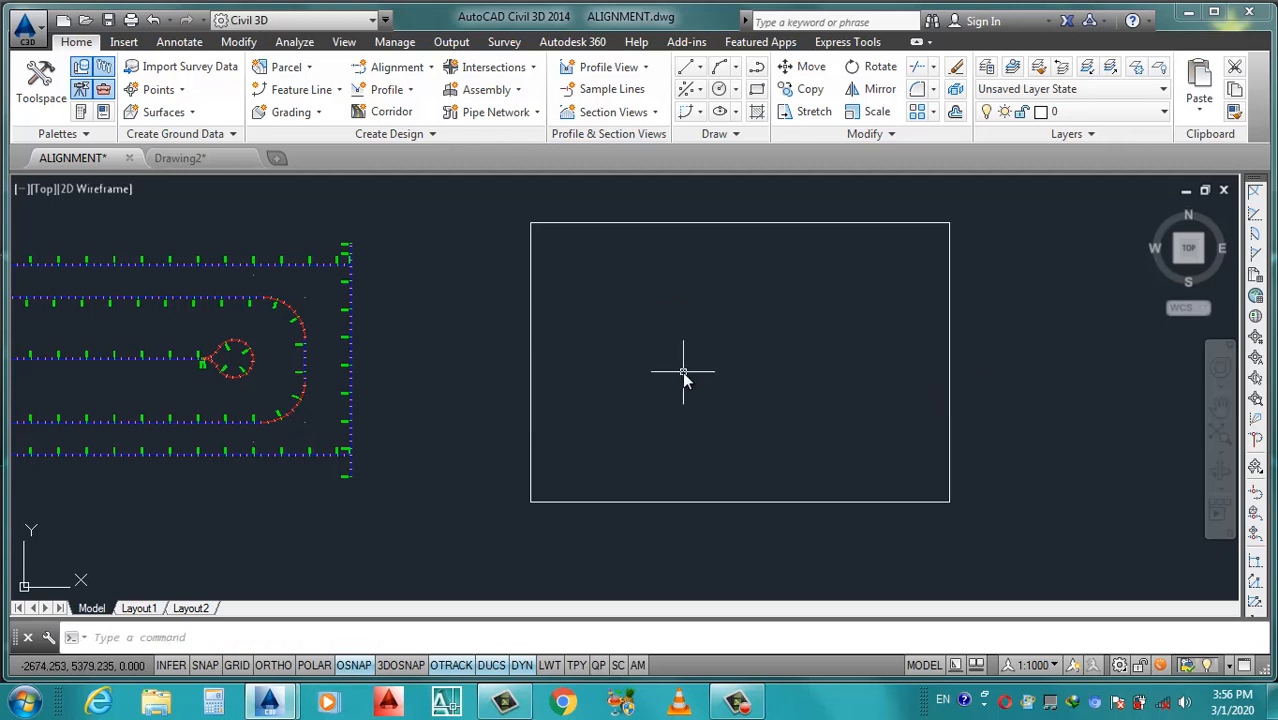
Offset the rectangle's west side inwards three times in succession at a distance of 50.
{"action": "type", "text": "o"}
{"action": "key", "text": "space"}
{"action": "type", "text": "50"}
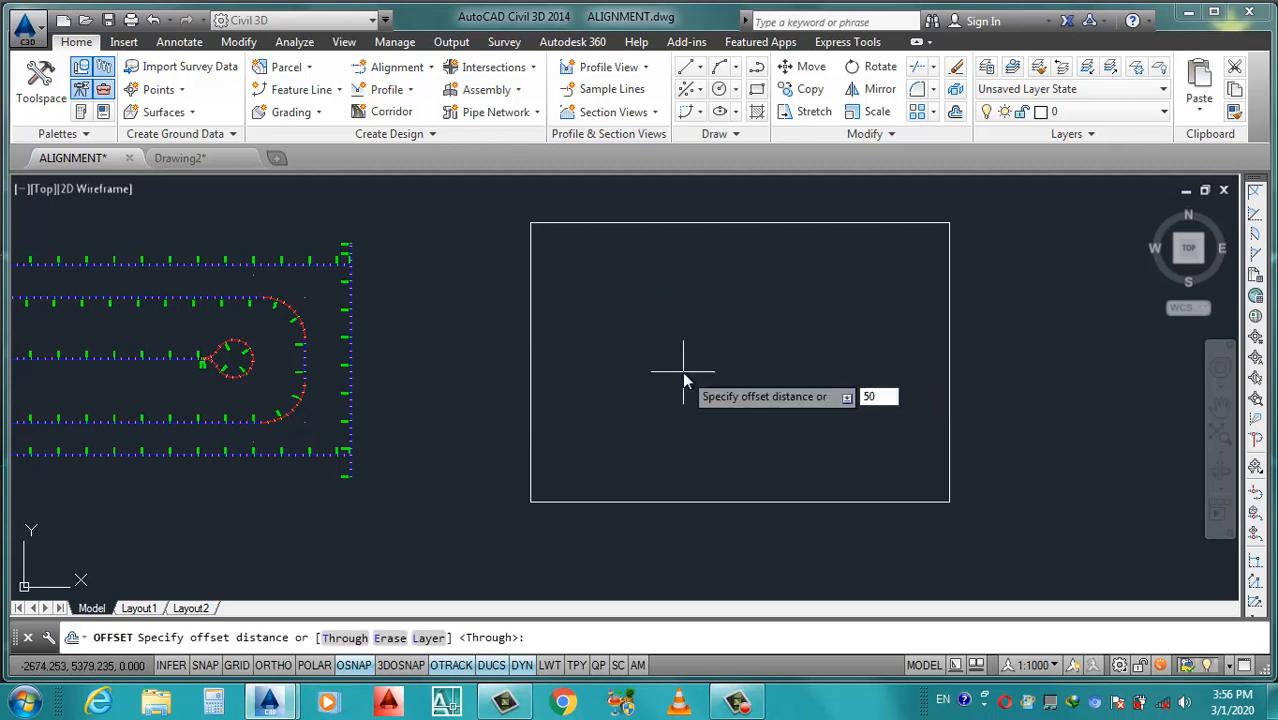
{"action": "key", "text": "Return"}
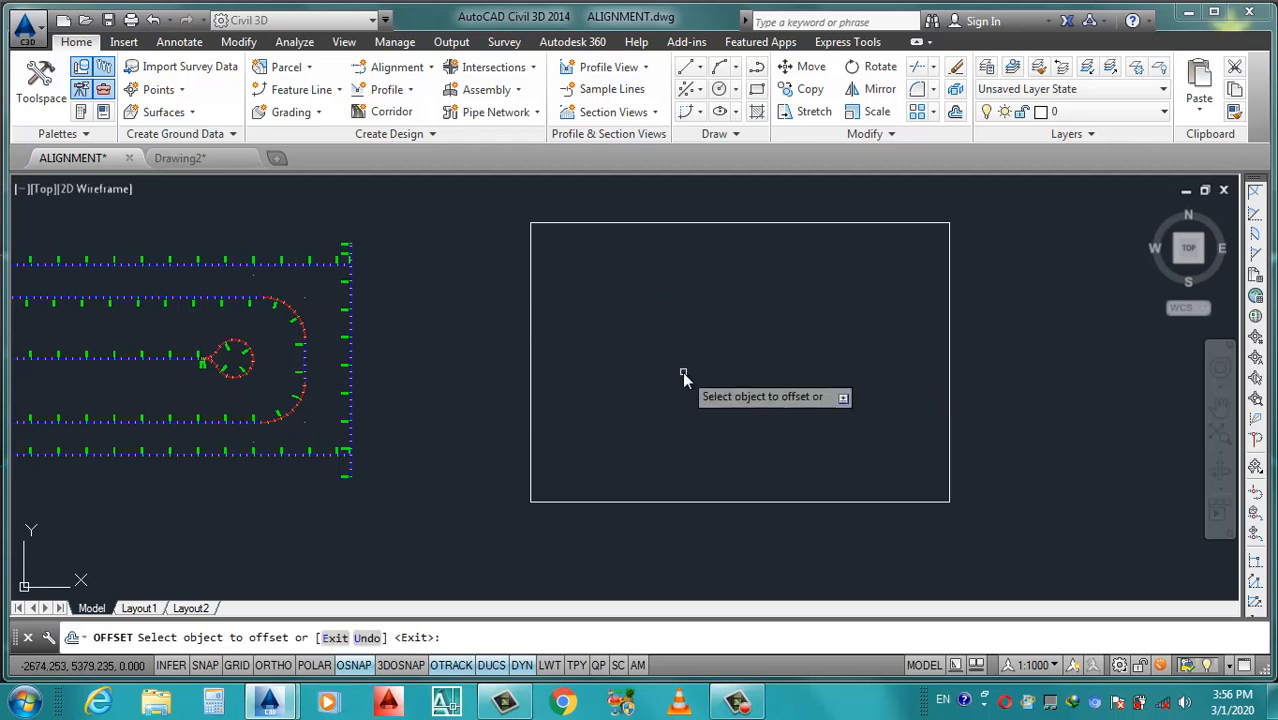
{"action": "left_click", "coordinate": [588, 422]}
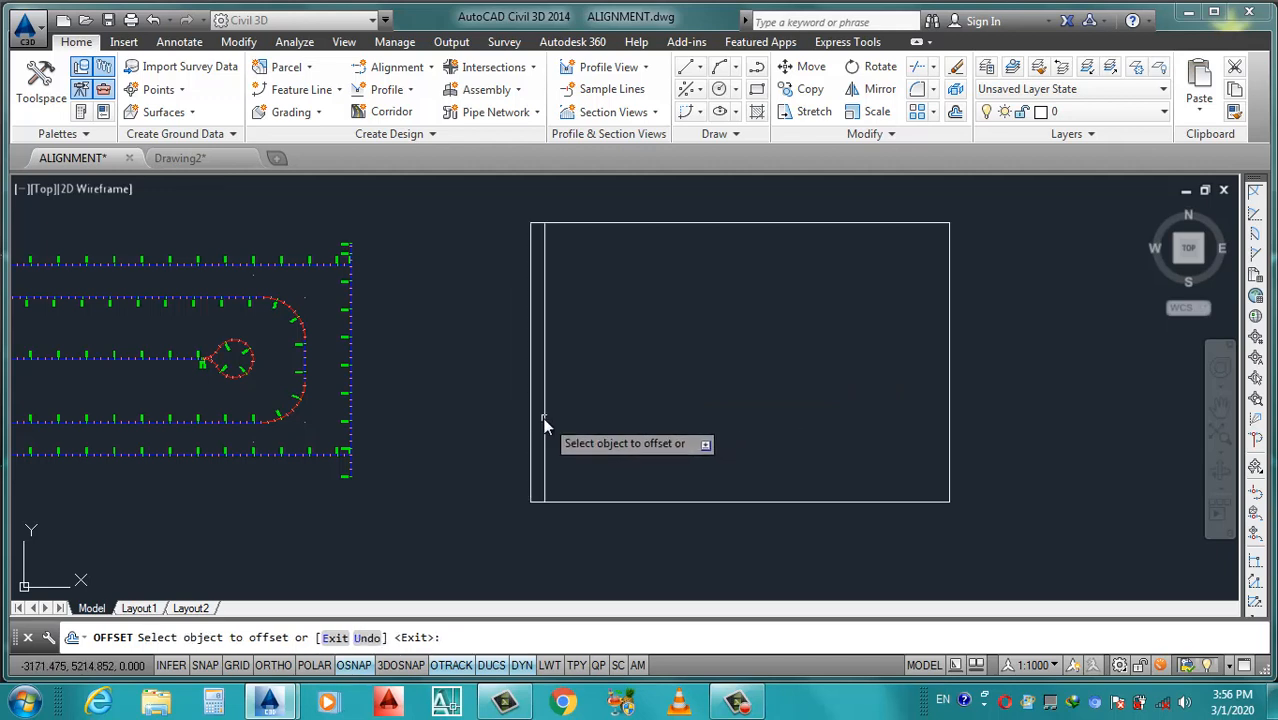
{"action": "left_click", "coordinate": [545, 421]}
{"action": "left_click", "coordinate": [585, 421]}
{"action": "left_click", "coordinate": [559, 422]}
{"action": "left_click", "coordinate": [588, 422]}
{"action": "key", "text": "Escape"}
Erase the two intermediate offset lines, keeping only the innermost one beside the west side.
{"action": "scroll", "coordinate": [558, 418], "scroll_direction": "up", "scroll_amount": 4}
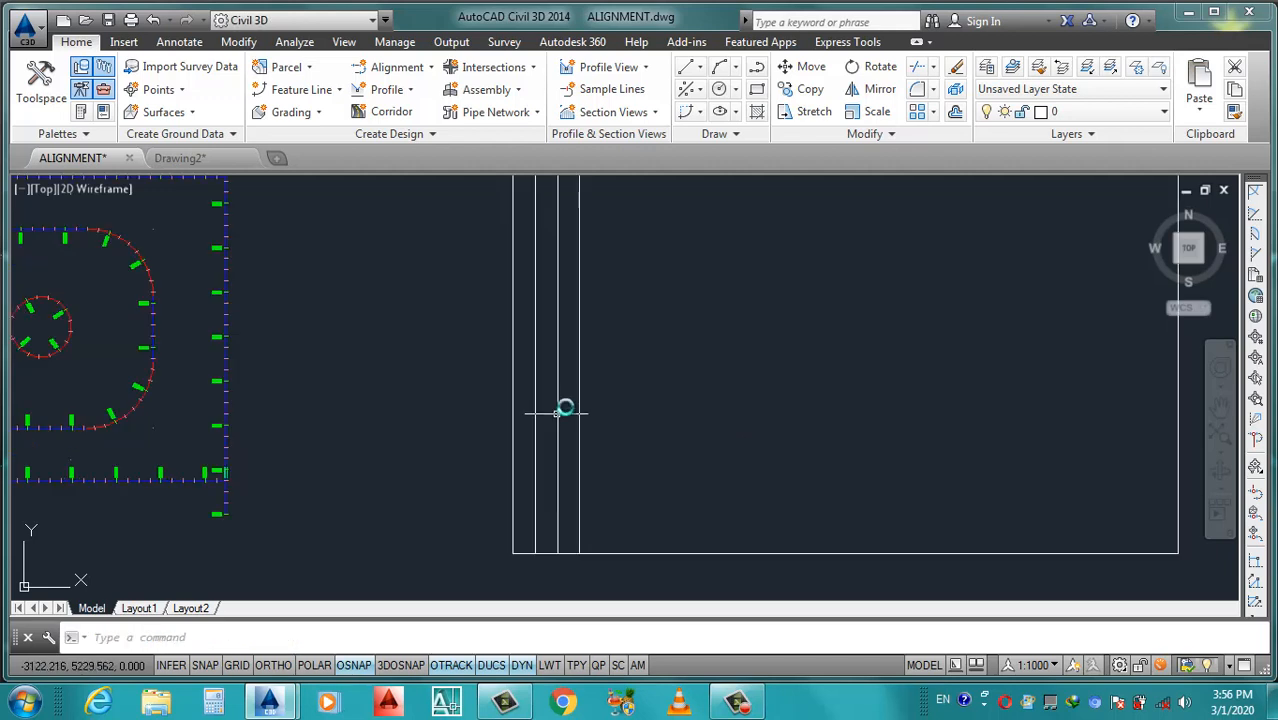
{"action": "left_click", "coordinate": [577, 393]}
{"action": "left_click", "coordinate": [510, 437]}
{"action": "key", "text": "Delete"}
Offset the rectangle's east side inwards by 100.
{"action": "scroll", "coordinate": [577, 445], "scroll_direction": "down", "scroll_amount": 4}
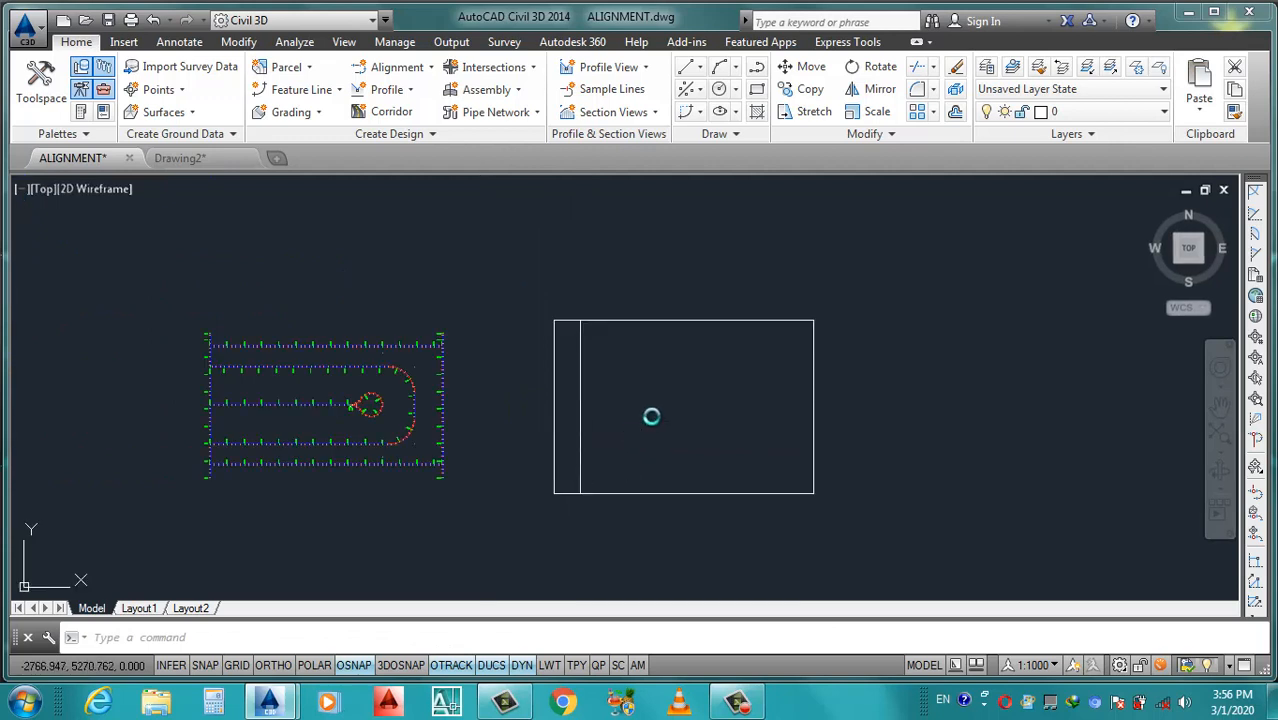
{"action": "key", "text": "Return"}
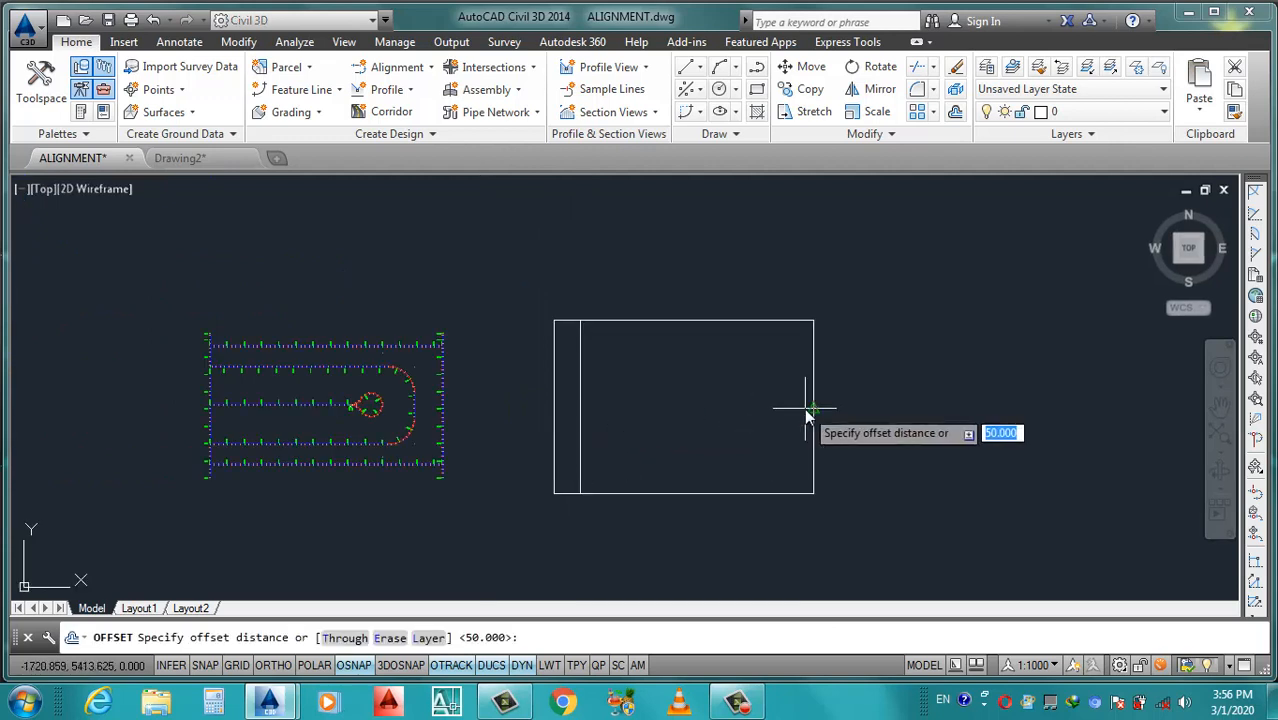
{"action": "type", "text": "100"}
{"action": "key", "text": "Return"}
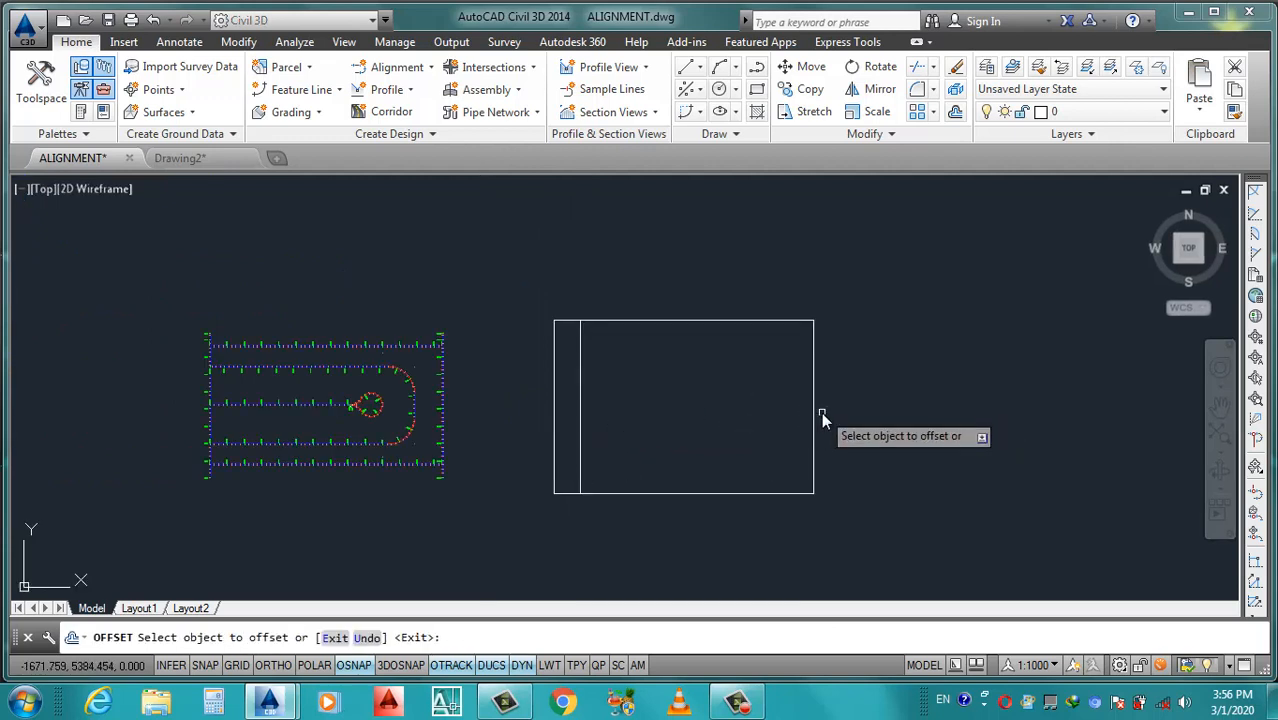
{"action": "left_click", "coordinate": [814, 416]}
{"action": "left_click", "coordinate": [705, 443]}
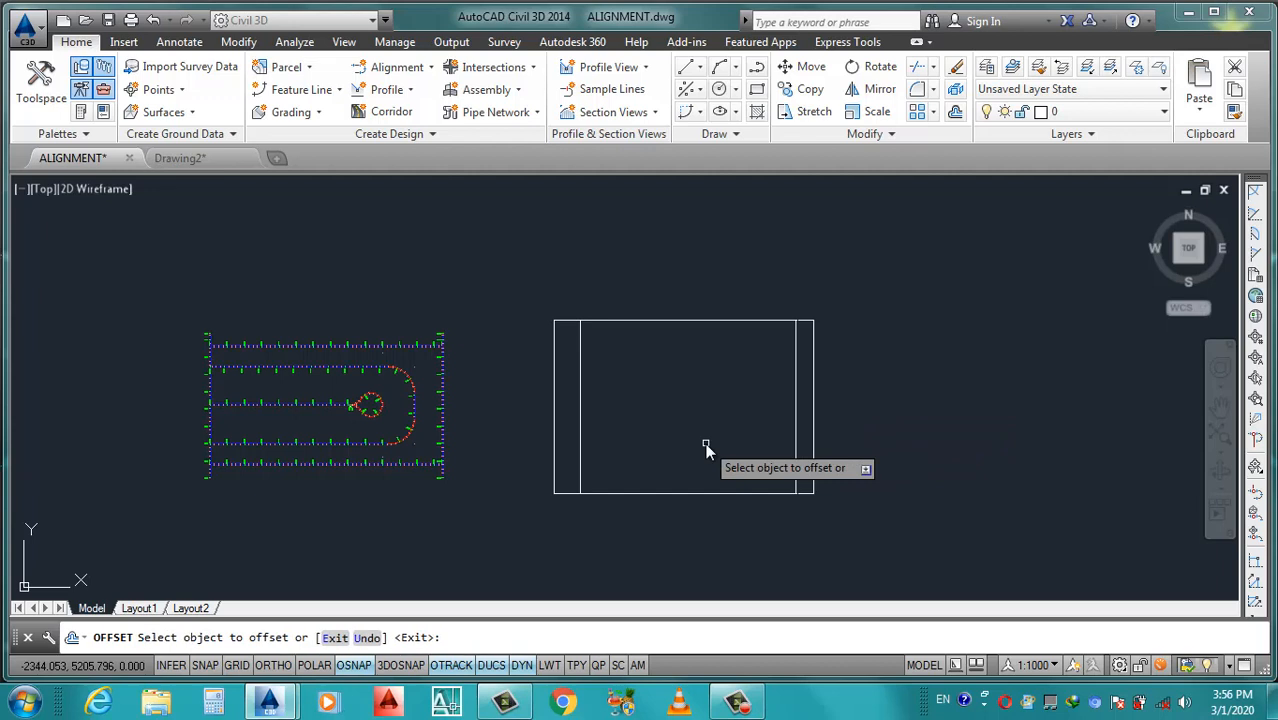
Offset the rectangle's north side inwards twice in succession at the same distance of 100.
{"action": "left_click", "coordinate": [654, 320]}
{"action": "left_click", "coordinate": [660, 412]}
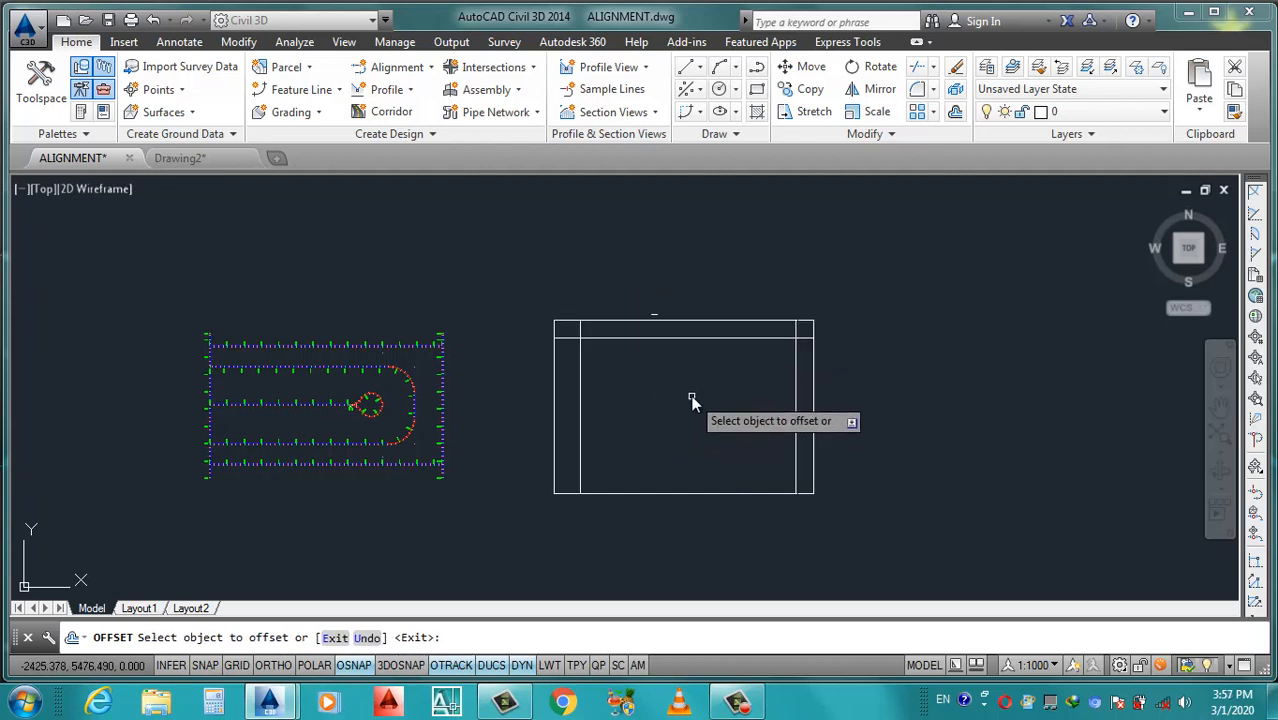
{"action": "left_click", "coordinate": [679, 338]}
{"action": "left_click", "coordinate": [683, 350]}
{"action": "key", "text": "Return"}
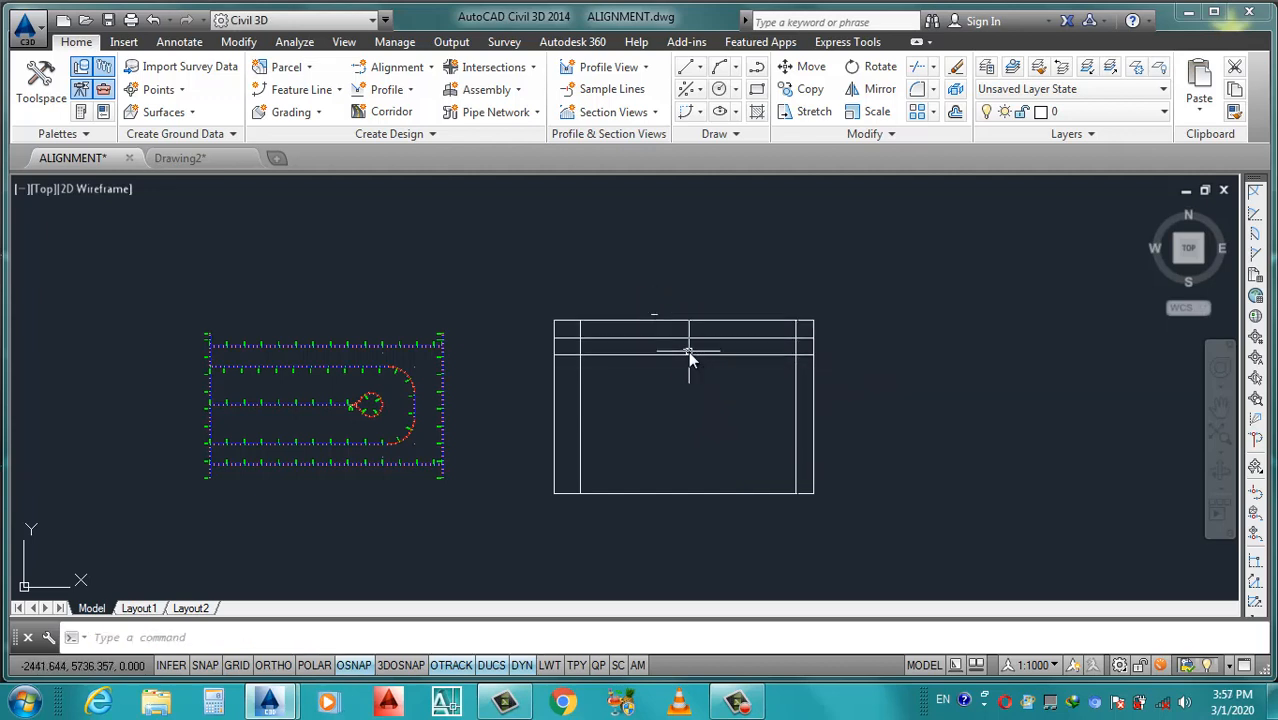
Offset one of the two north-side offset lines to add a horizontal line midway between them.
{"action": "key", "text": "Return"}
{"action": "key", "text": "Return"}
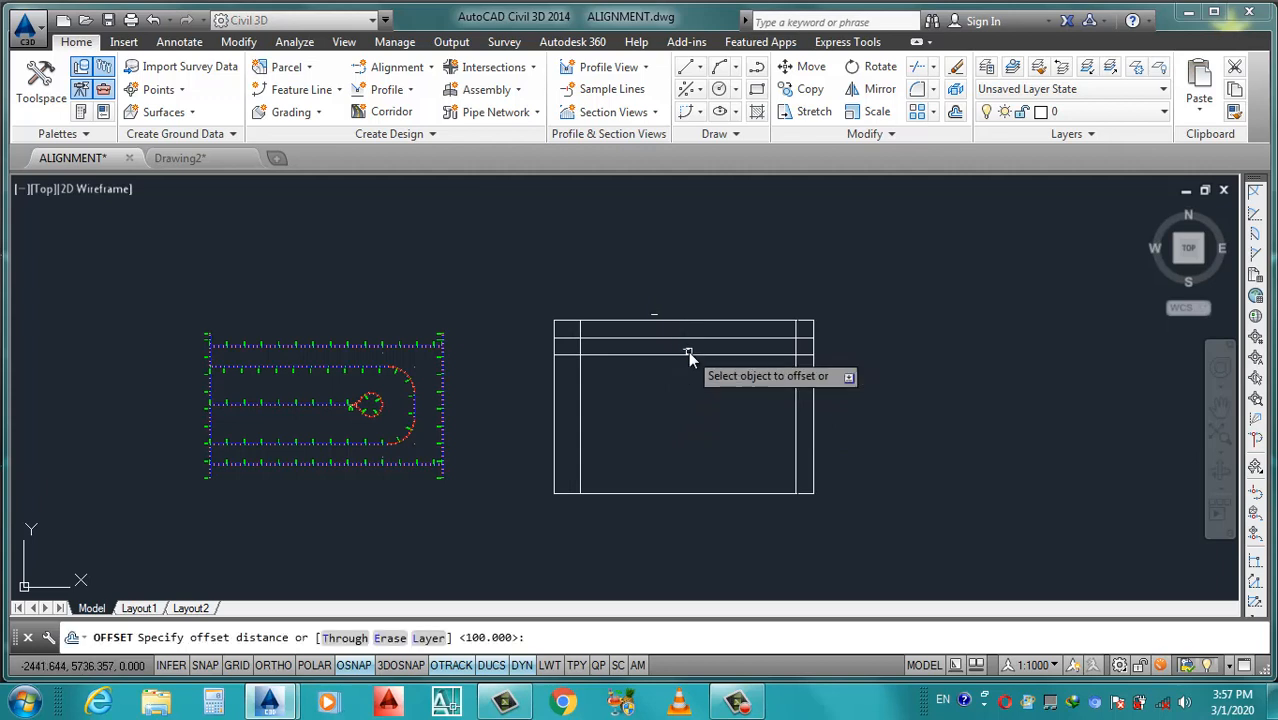
{"action": "scroll", "coordinate": [688, 351], "scroll_direction": "up", "scroll_amount": 5}
{"action": "left_click", "coordinate": [679, 363]}
{"action": "left_click", "coordinate": [690, 325]}
{"action": "key", "text": "Return"}
Erase the horizontal offset lines above and below the midway line, keeping only the midway line.
{"action": "left_click", "coordinate": [699, 303]}
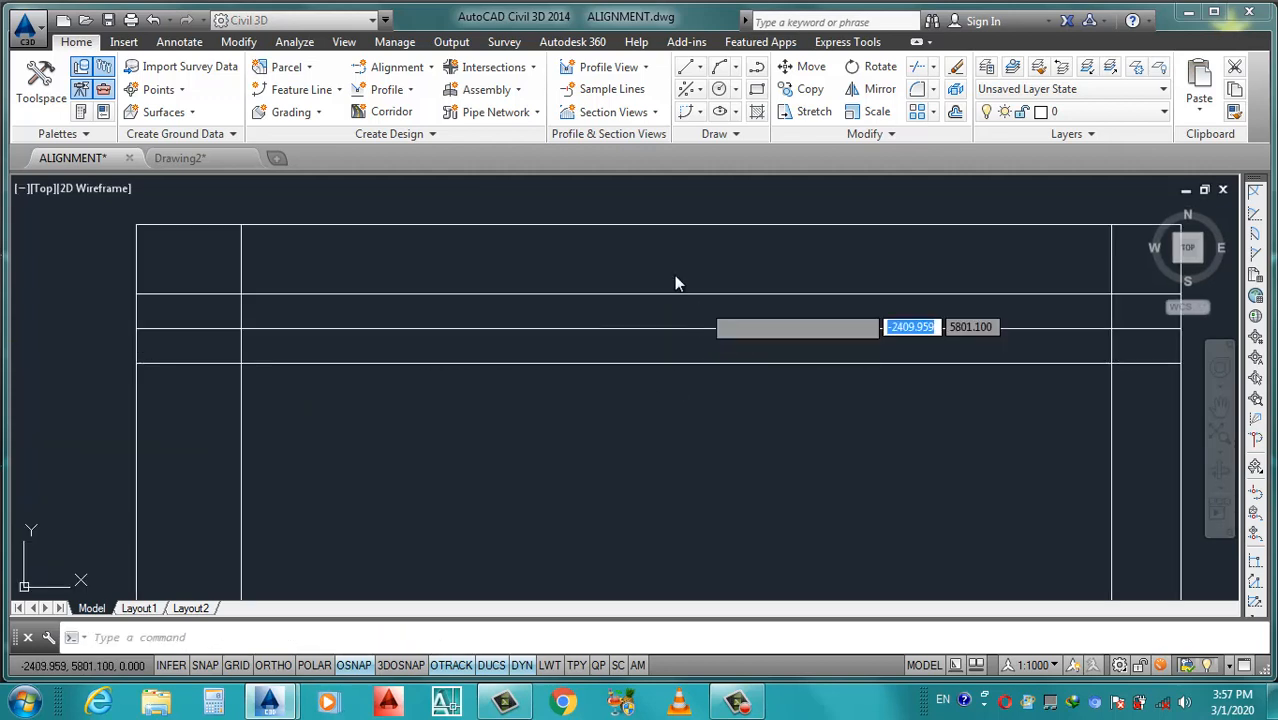
{"action": "left_click", "coordinate": [674, 275]}
{"action": "left_click", "coordinate": [693, 350]}
{"action": "left_click", "coordinate": [663, 400]}
{"action": "key", "text": "Delete"}
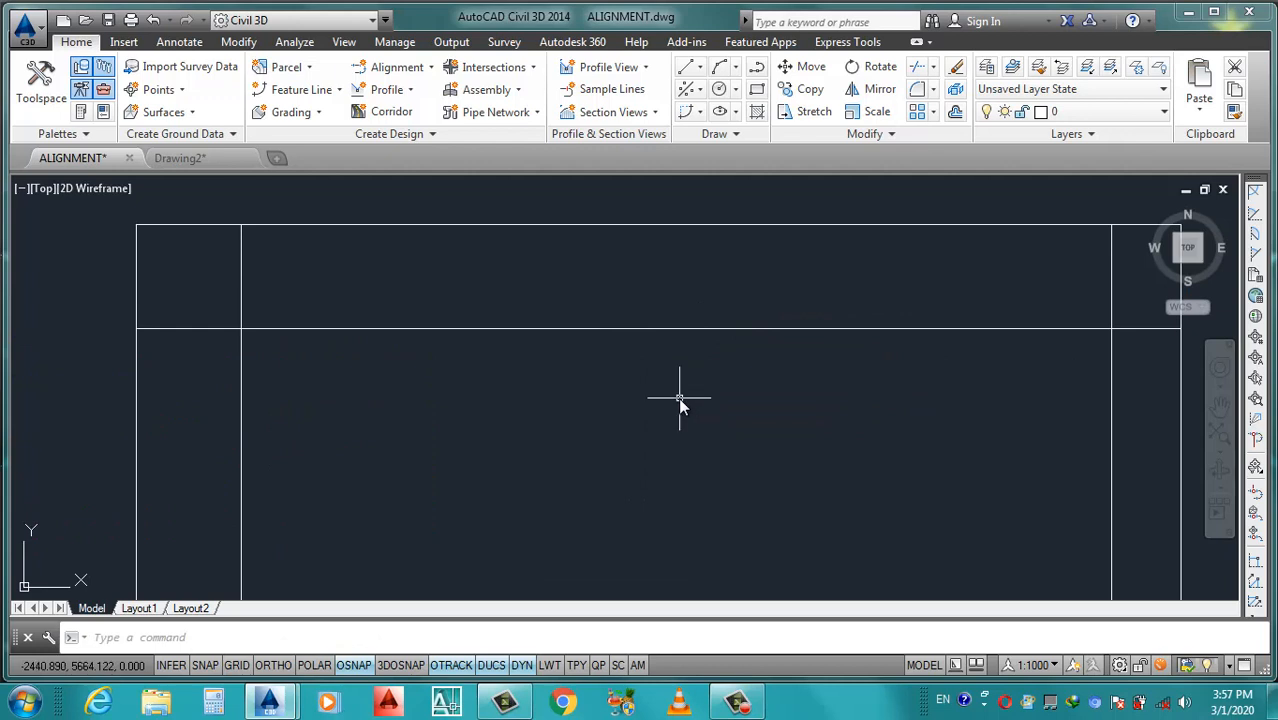
Trim the parts of both inner vertical lines that extend north of the inner horizontal line.
{"action": "type", "text": "tr"}
{"action": "key", "text": "Return"}
{"action": "left_click", "coordinate": [251, 328]}
{"action": "key", "text": "Return"}
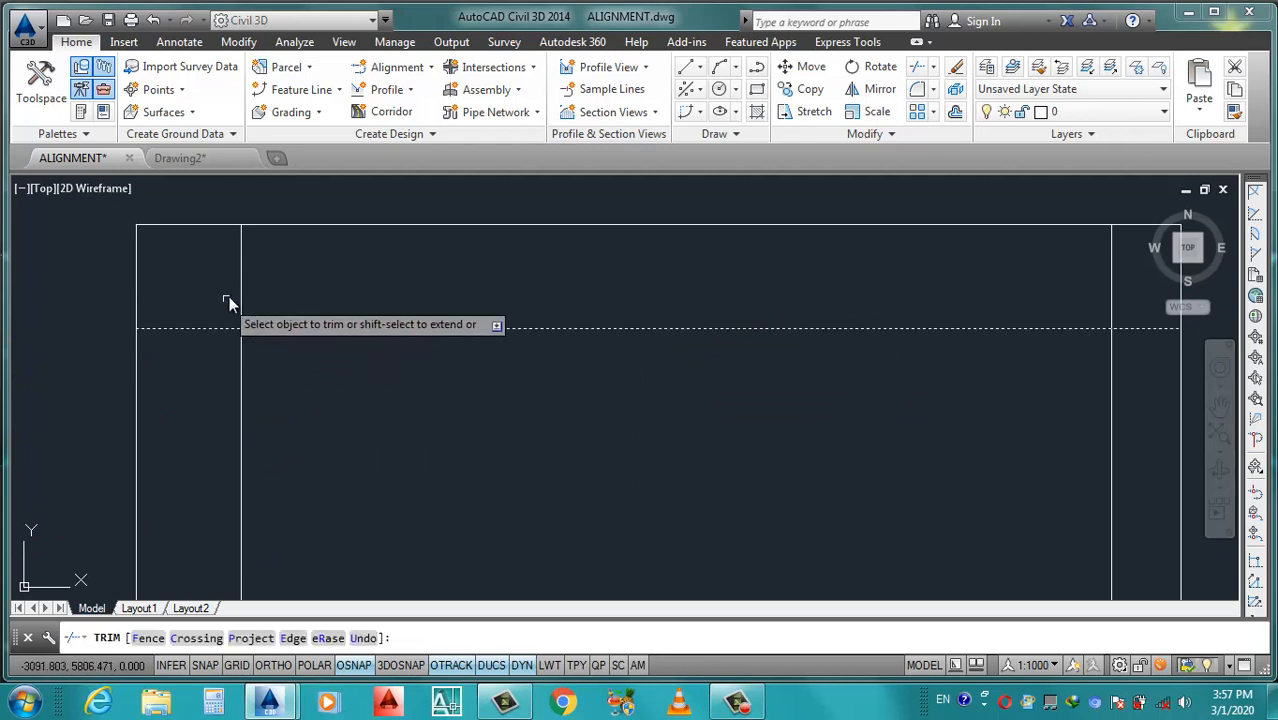
{"action": "left_click", "coordinate": [228, 298]}
{"action": "left_click", "coordinate": [286, 290]}
{"action": "scroll", "coordinate": [287, 290], "scroll_direction": "down", "scroll_amount": 2}
{"action": "scroll", "coordinate": [617, 285], "scroll_direction": "up", "scroll_amount": 2}
{"action": "left_click", "coordinate": [618, 286]}
{"action": "left_click", "coordinate": [571, 304]}
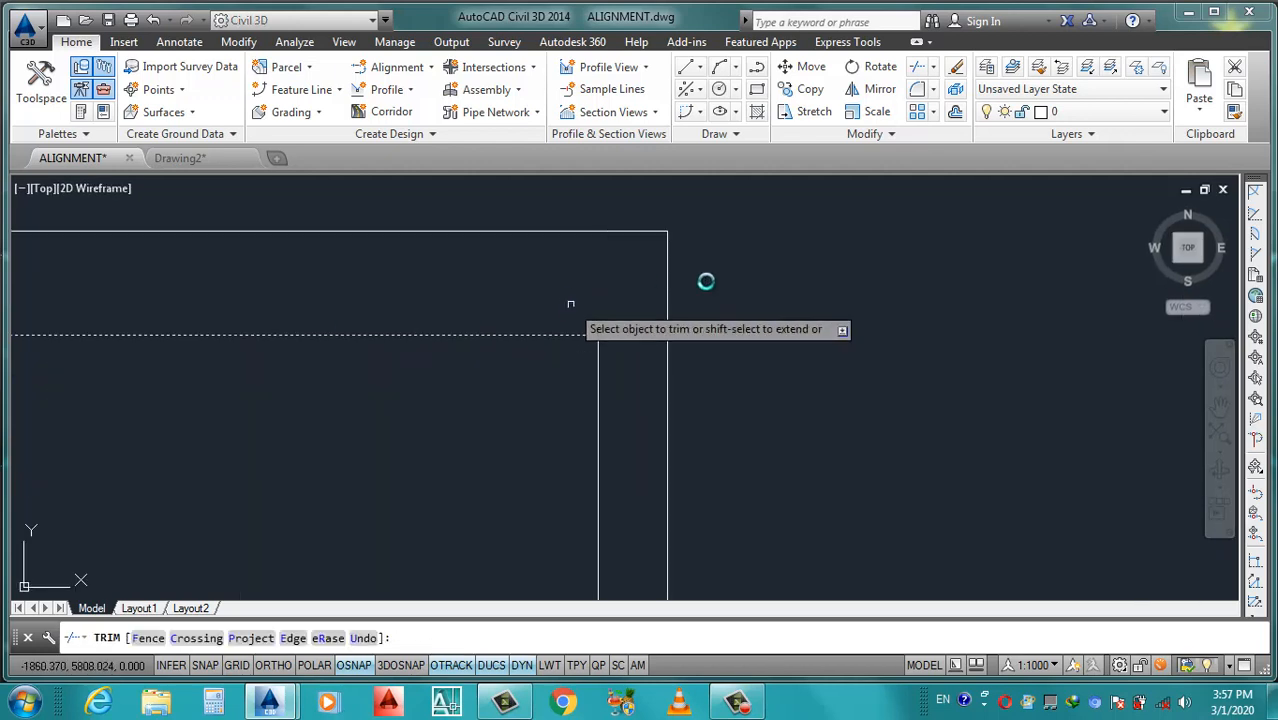
{"action": "scroll", "coordinate": [711, 299], "scroll_direction": "down", "scroll_amount": 4}
{"action": "key", "text": "Escape"}
Move the inner east vertical line a short distance west, away from the rectangle's east side.
{"action": "scroll", "coordinate": [681, 375], "scroll_direction": "up", "scroll_amount": 2}
{"action": "left_click", "coordinate": [671, 358]}
{"action": "left_click", "coordinate": [628, 393]}
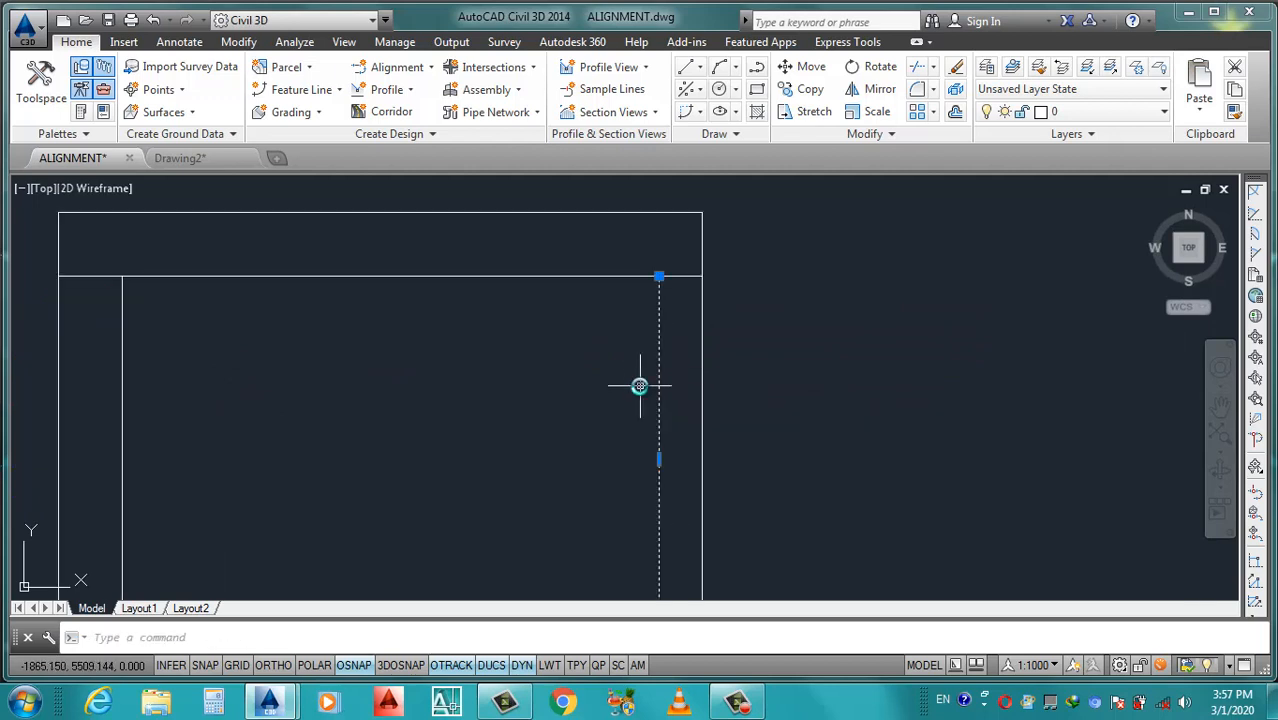
{"action": "type", "text": "m"}
{"action": "key", "text": "Return"}
{"action": "left_click", "coordinate": [854, 357]}
{"action": "left_click", "coordinate": [840, 356]}
Draw a horizontal polyline between the two inner vertical lines, slightly north of the rectangle's south side.
{"action": "scroll", "coordinate": [840, 356], "scroll_direction": "down", "scroll_amount": 5}
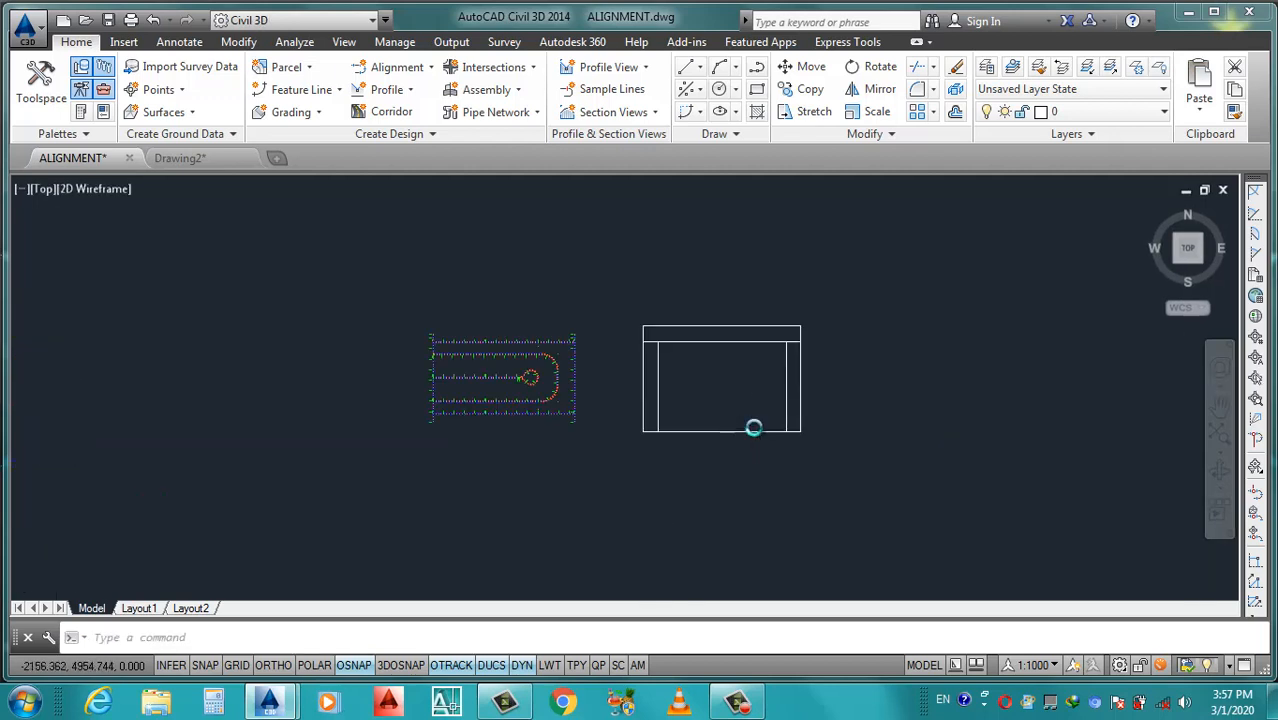
{"action": "scroll", "coordinate": [740, 426], "scroll_direction": "up", "scroll_amount": 4}
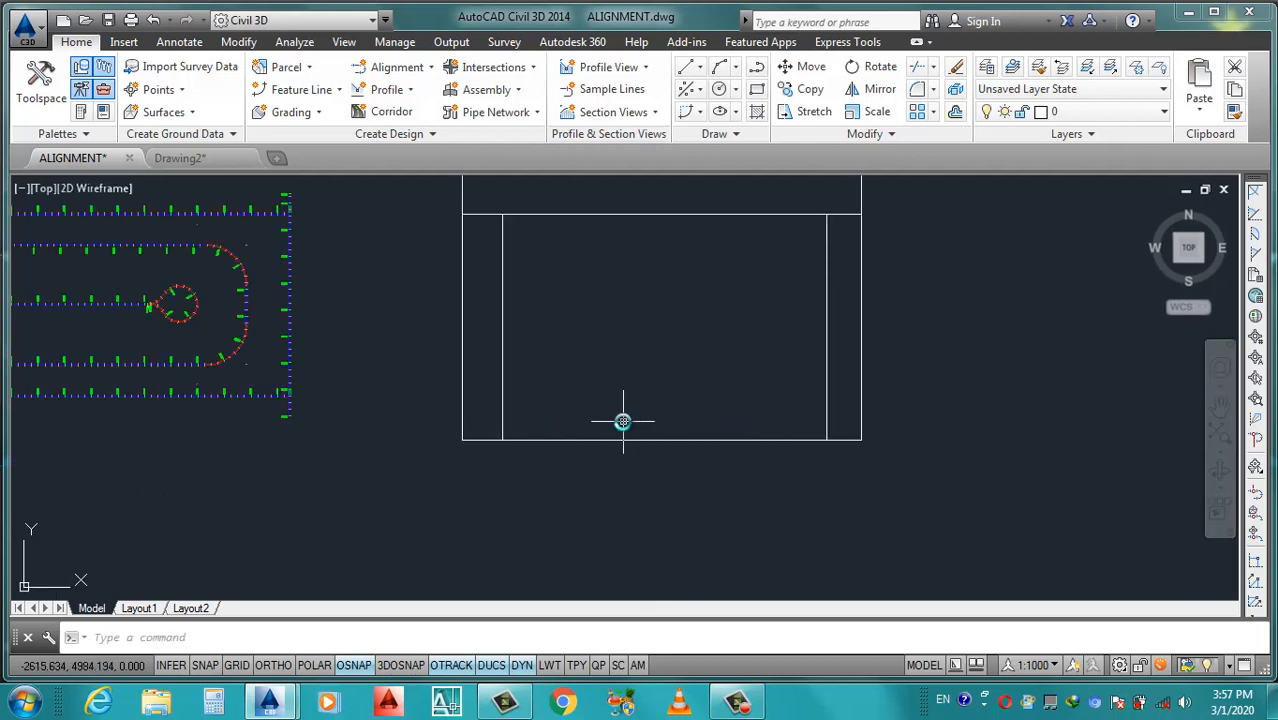
{"action": "type", "text": "pl"}
{"action": "key", "text": "Return"}
{"action": "left_click", "coordinate": [503, 411]}
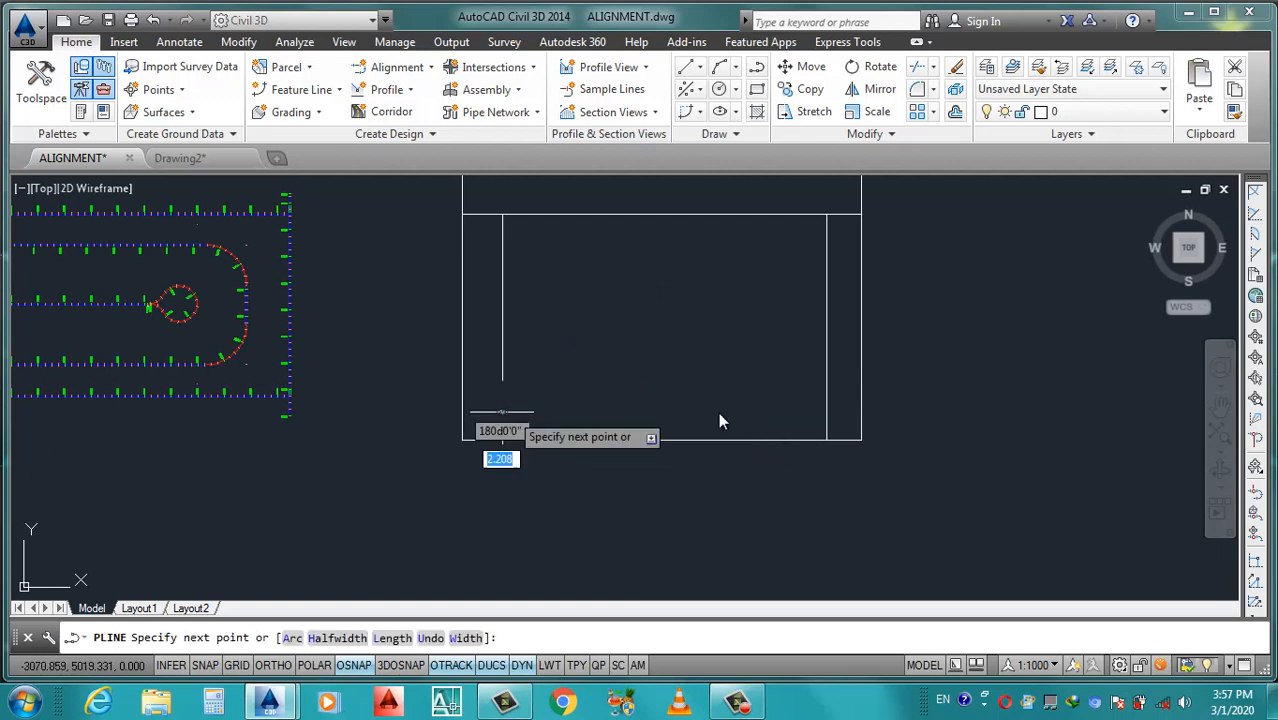
{"action": "left_click", "coordinate": [845, 412]}
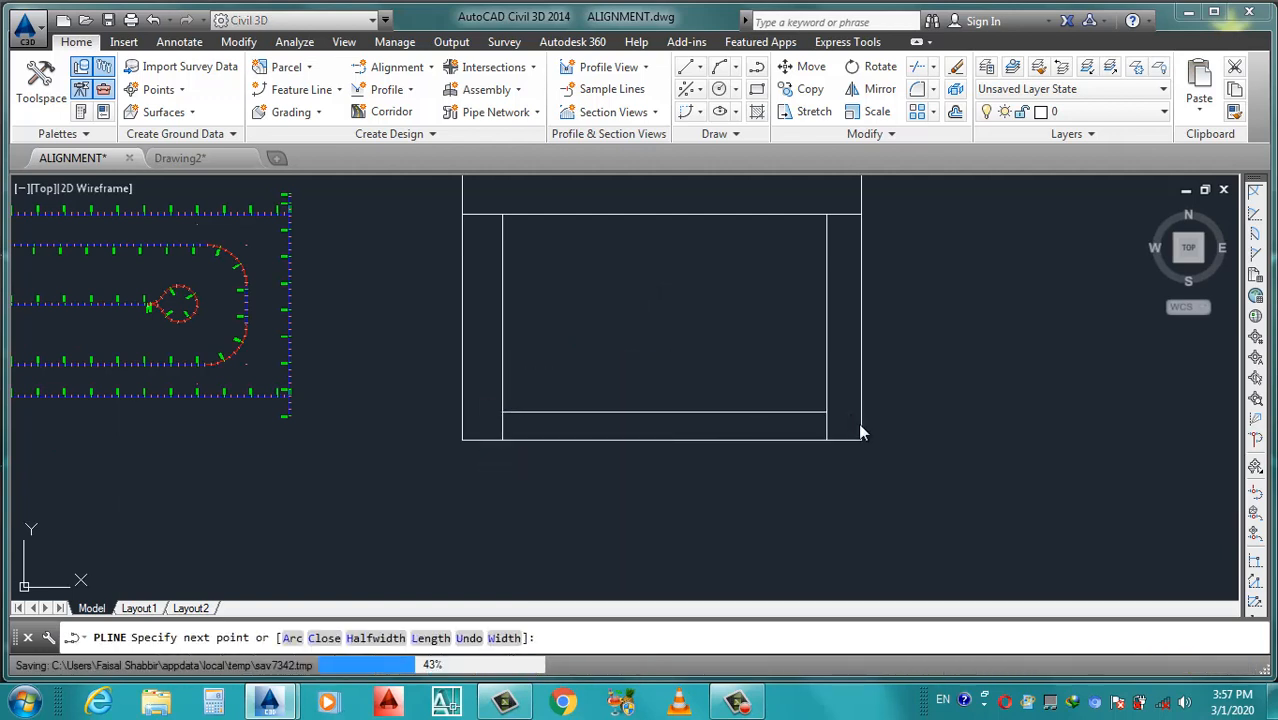
{"action": "key", "text": "Return"}
Trim the ends of both inner vertical lines that extend south of the lower inner horizontal line.
{"action": "type", "text": "tr"}
{"action": "key", "text": "Return"}
{"action": "key", "text": "Return"}
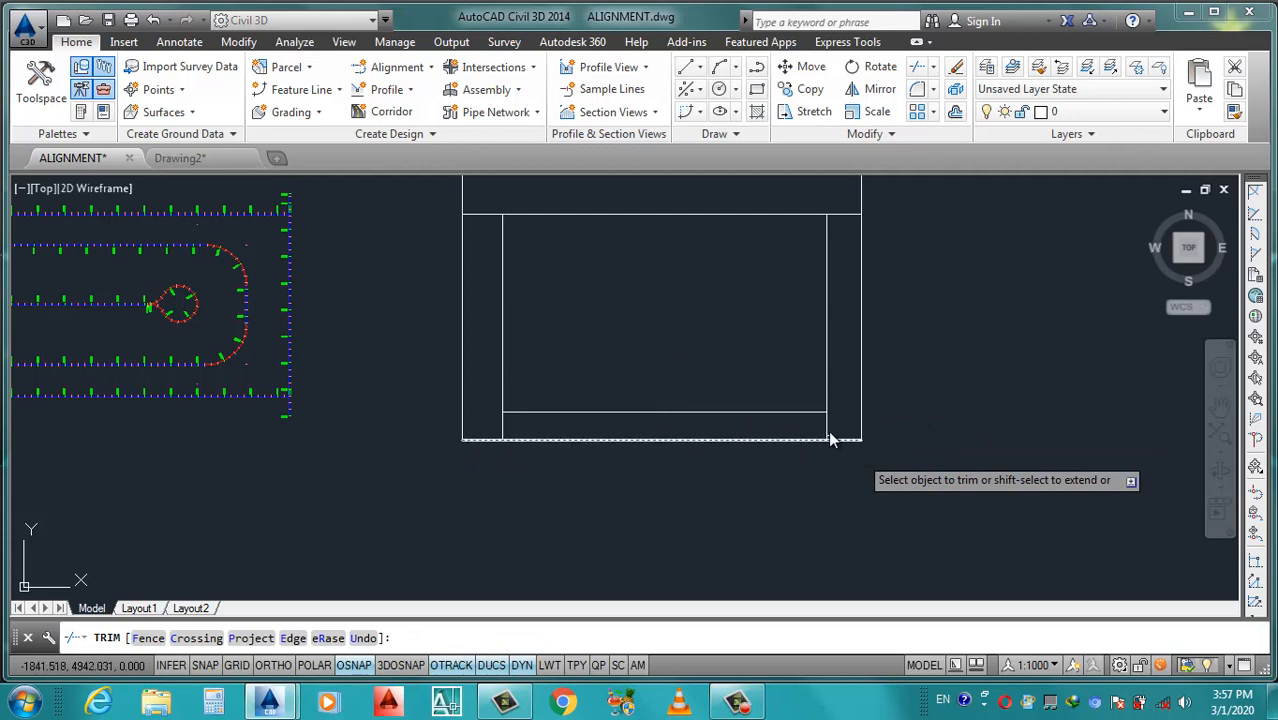
{"action": "left_click", "coordinate": [820, 423]}
{"action": "left_click", "coordinate": [835, 418]}
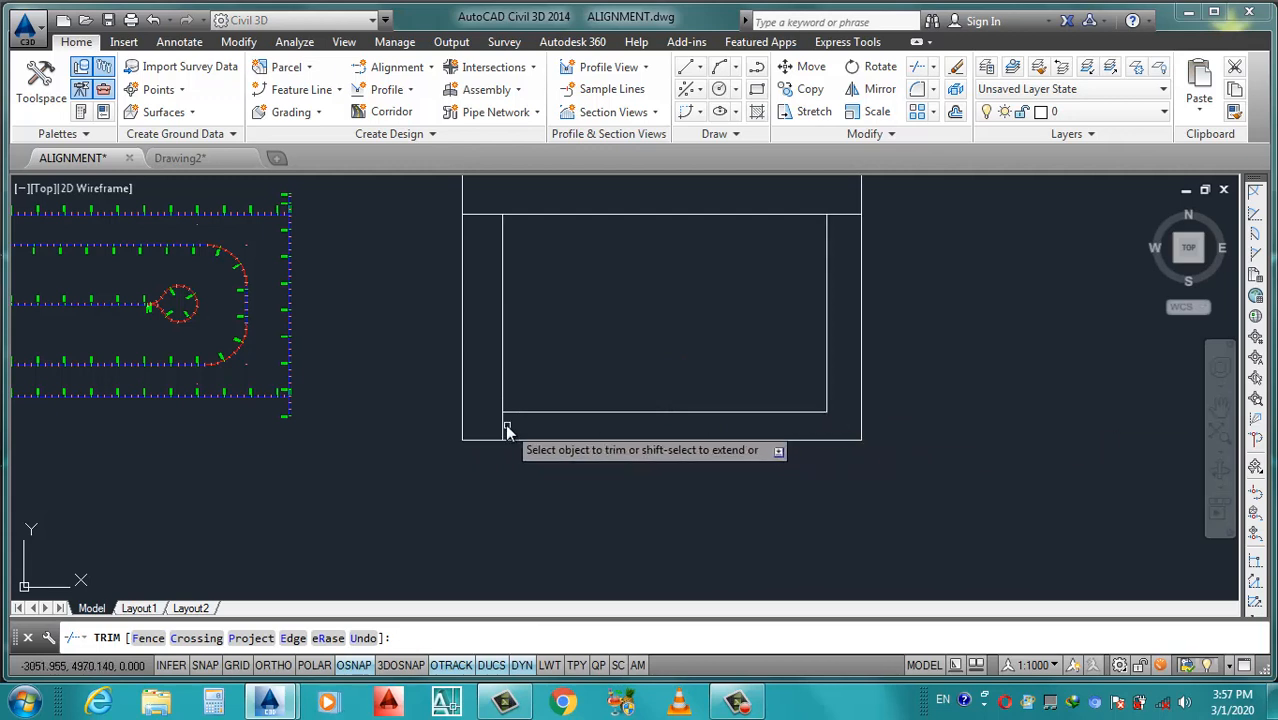
{"action": "left_click", "coordinate": [504, 428]}
{"action": "key", "text": "Return"}
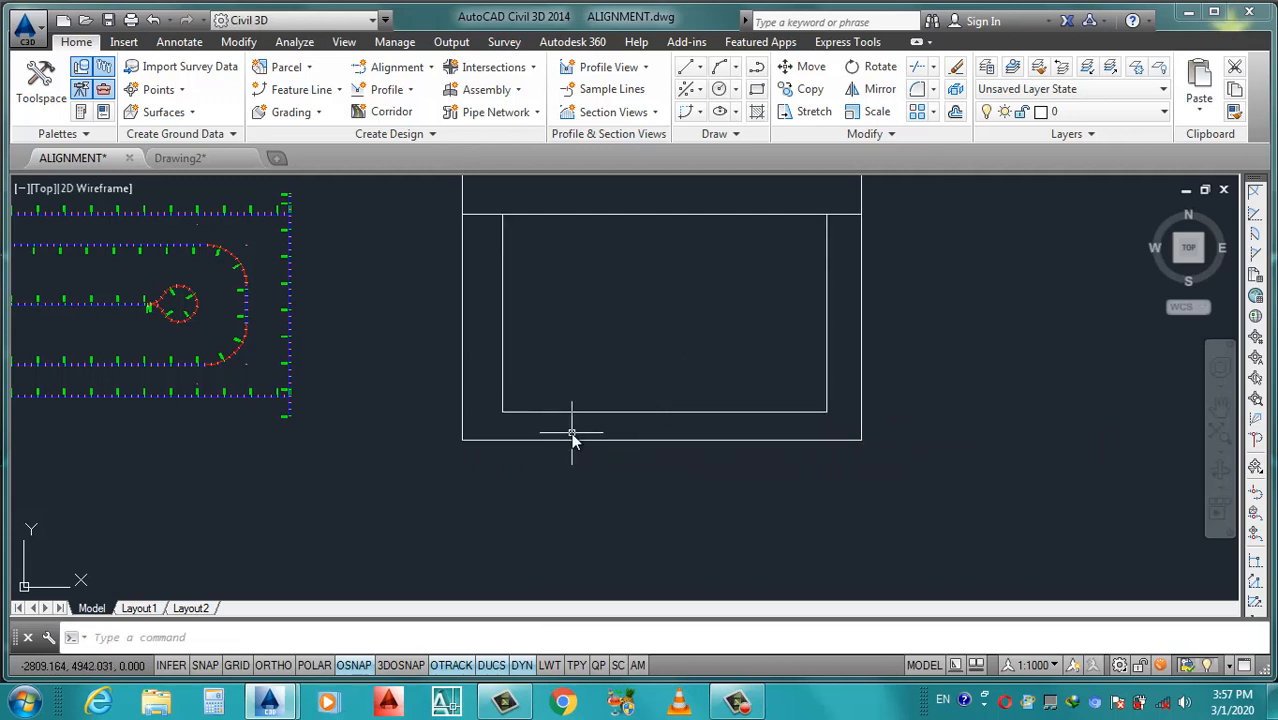
Join the inner west, south and east lines into a single U-shaped polyline.
{"action": "type", "text": "pe"}
{"action": "key", "text": "Return"}
{"action": "left_click", "coordinate": [502, 393]}
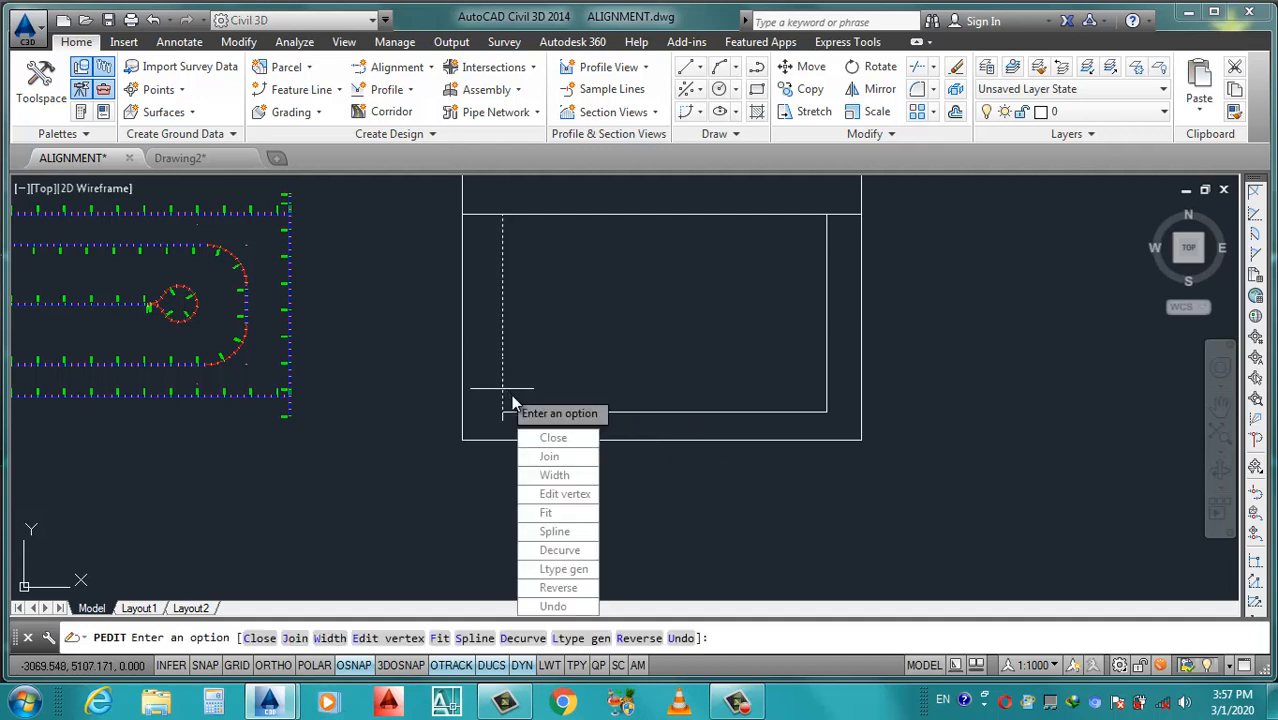
{"action": "left_click", "coordinate": [549, 458]}
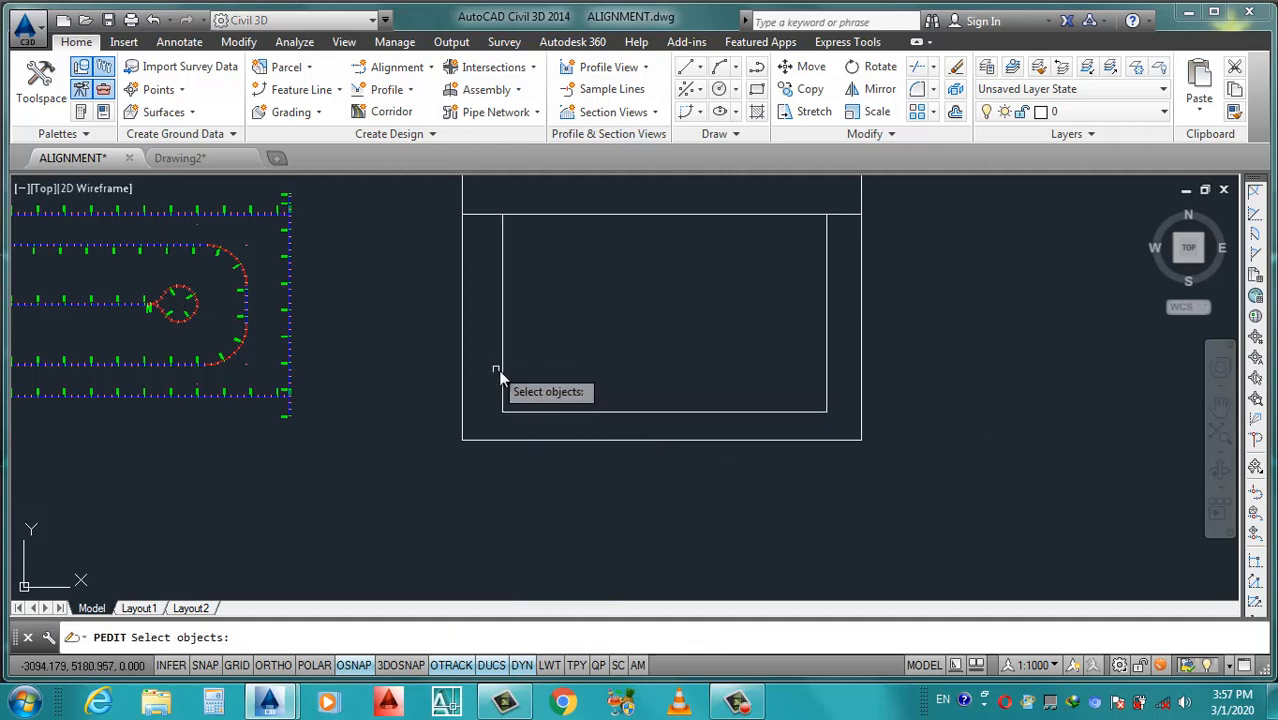
{"action": "left_click", "coordinate": [532, 410]}
{"action": "left_click", "coordinate": [540, 424]}
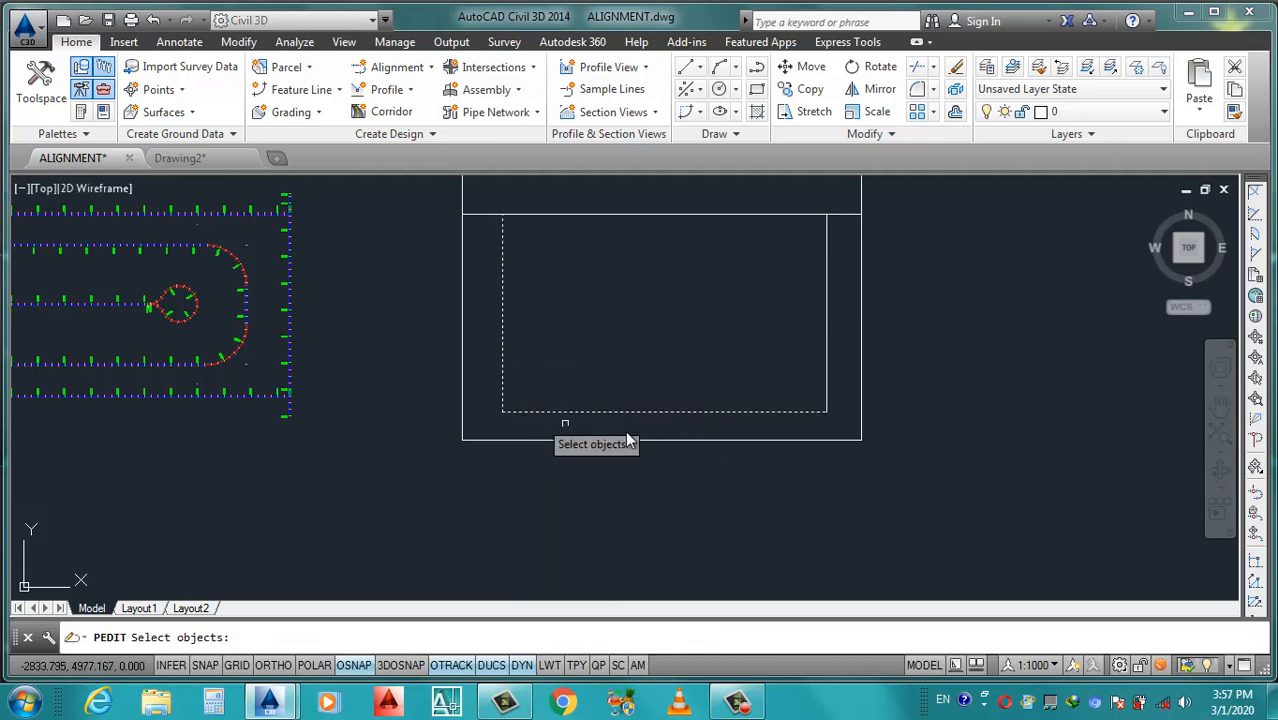
{"action": "left_click", "coordinate": [826, 400]}
{"action": "left_click", "coordinate": [826, 397]}
{"action": "key", "text": "Return"}
{"action": "key", "text": "Return"}
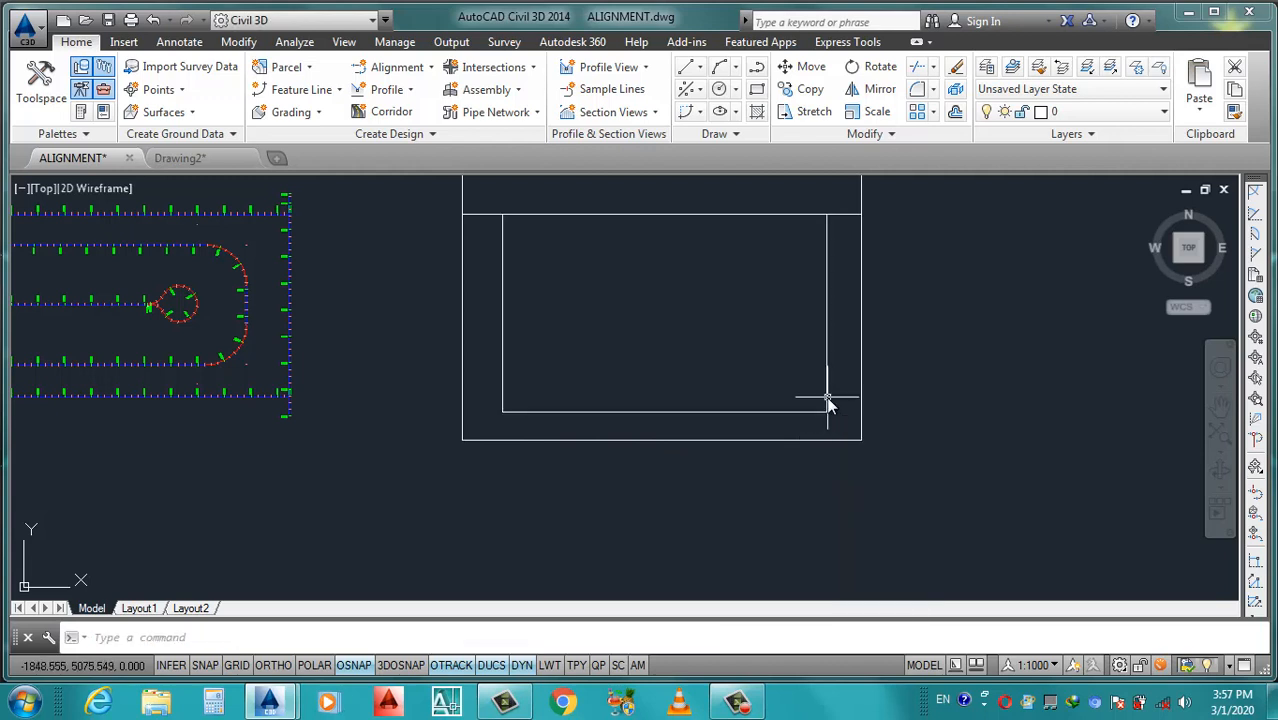
{"action": "left_click", "coordinate": [828, 390]}
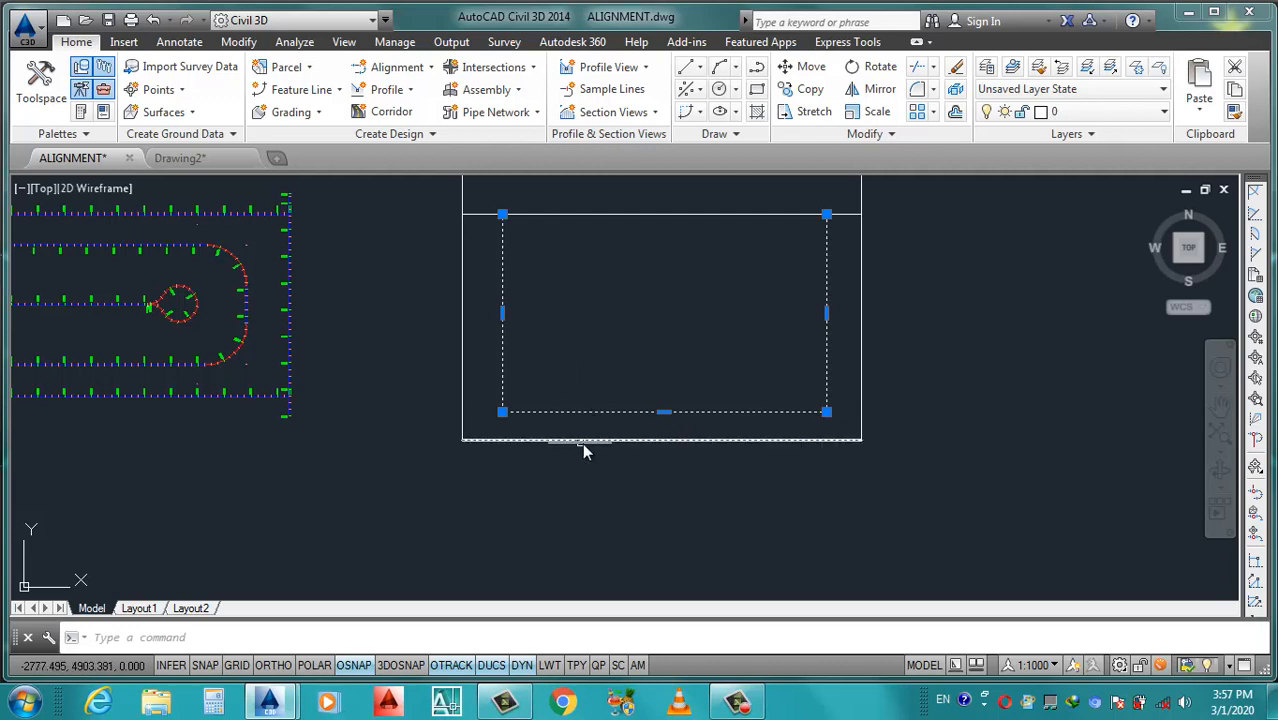
{"action": "scroll", "coordinate": [685, 387], "scroll_direction": "down", "scroll_amount": 2}
{"action": "key", "text": "Escape"}
{"action": "scroll", "coordinate": [681, 392], "scroll_direction": "up", "scroll_amount": 2}
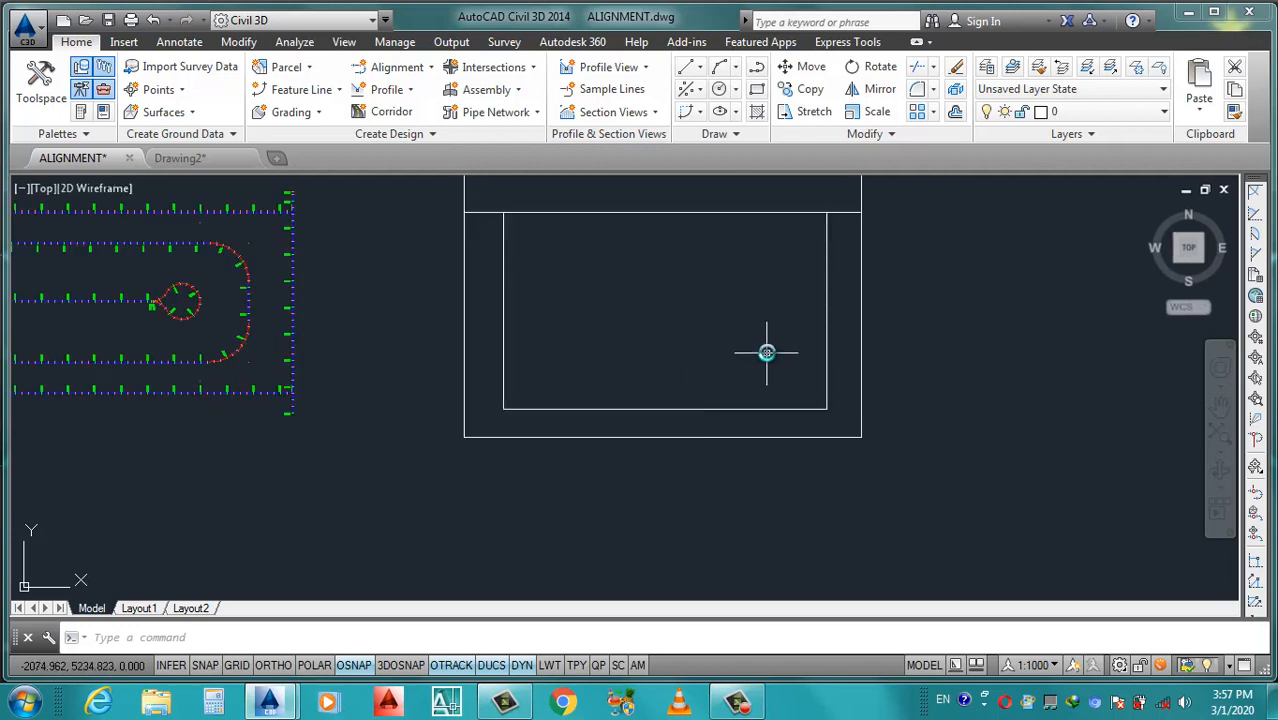
Draw a horizontal line 800 long, running east from the midpoint of the inner west side, with Ortho on.
{"action": "scroll", "coordinate": [767, 352], "scroll_direction": "up", "scroll_amount": 2}
{"action": "key", "text": "Return"}
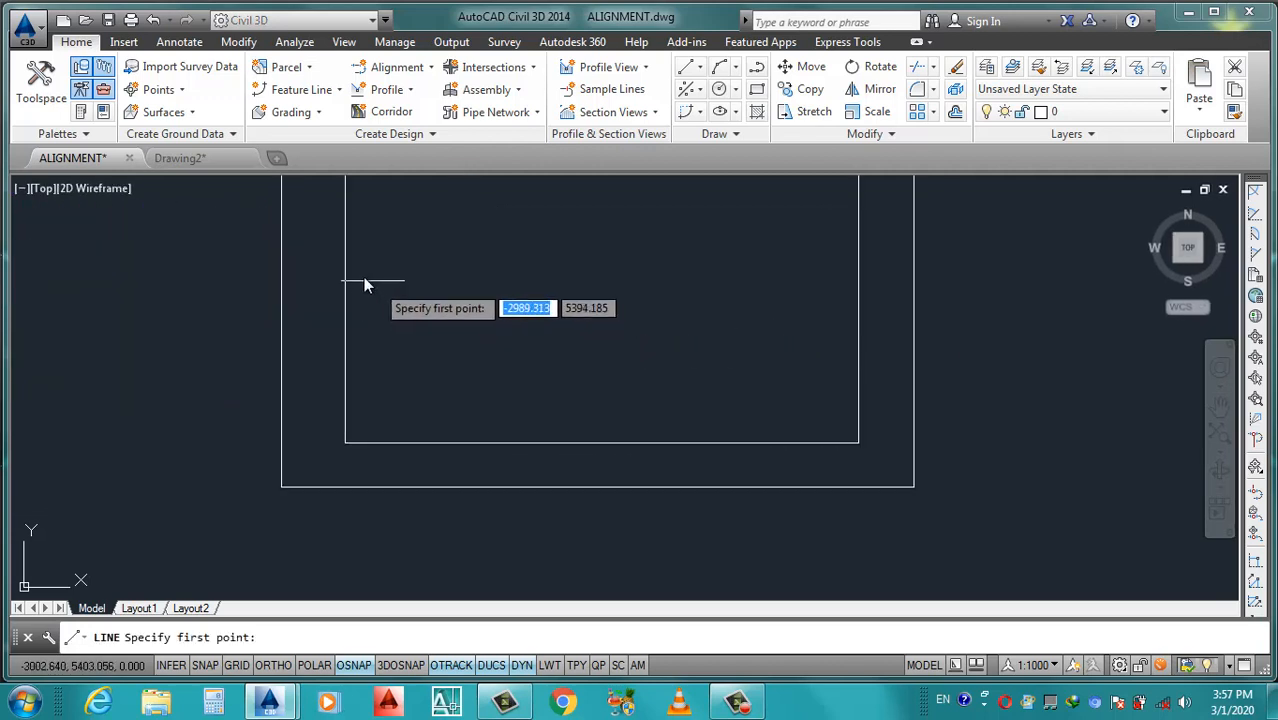
{"action": "scroll", "coordinate": [365, 298], "scroll_direction": "down", "scroll_amount": 2}
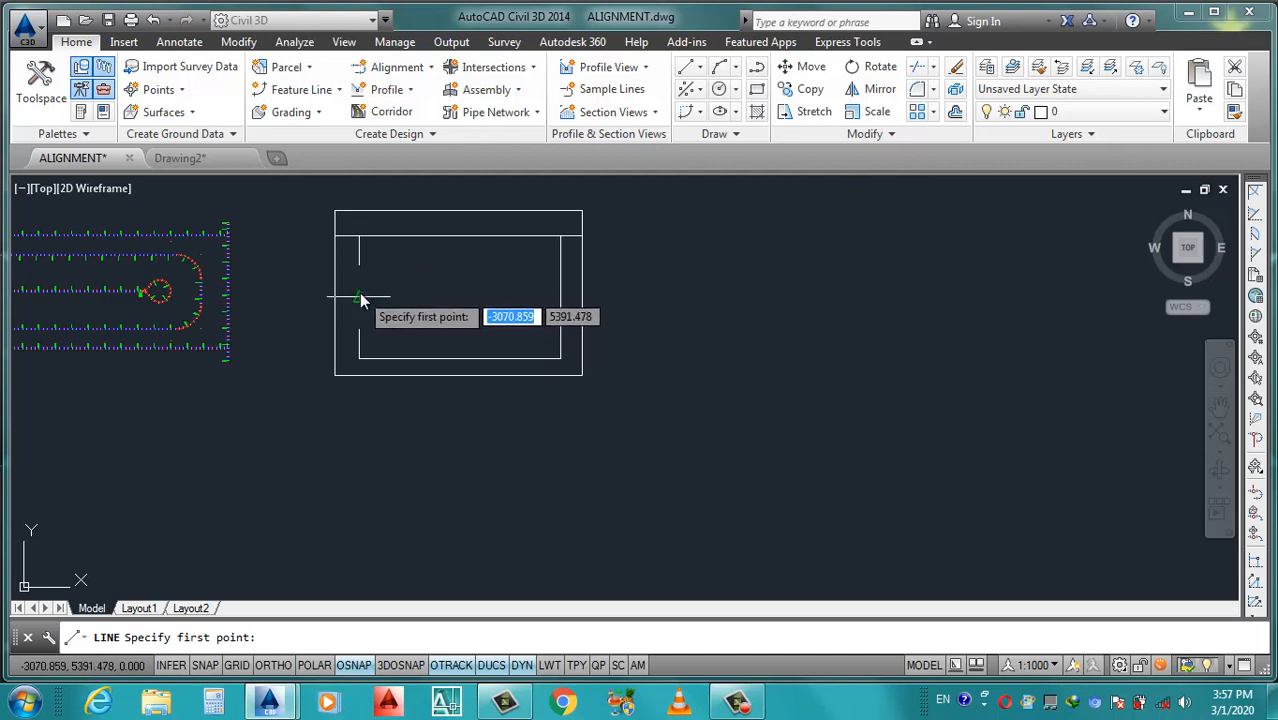
{"action": "left_click", "coordinate": [359, 296]}
{"action": "scroll", "coordinate": [468, 300], "scroll_direction": "up", "scroll_amount": 3}
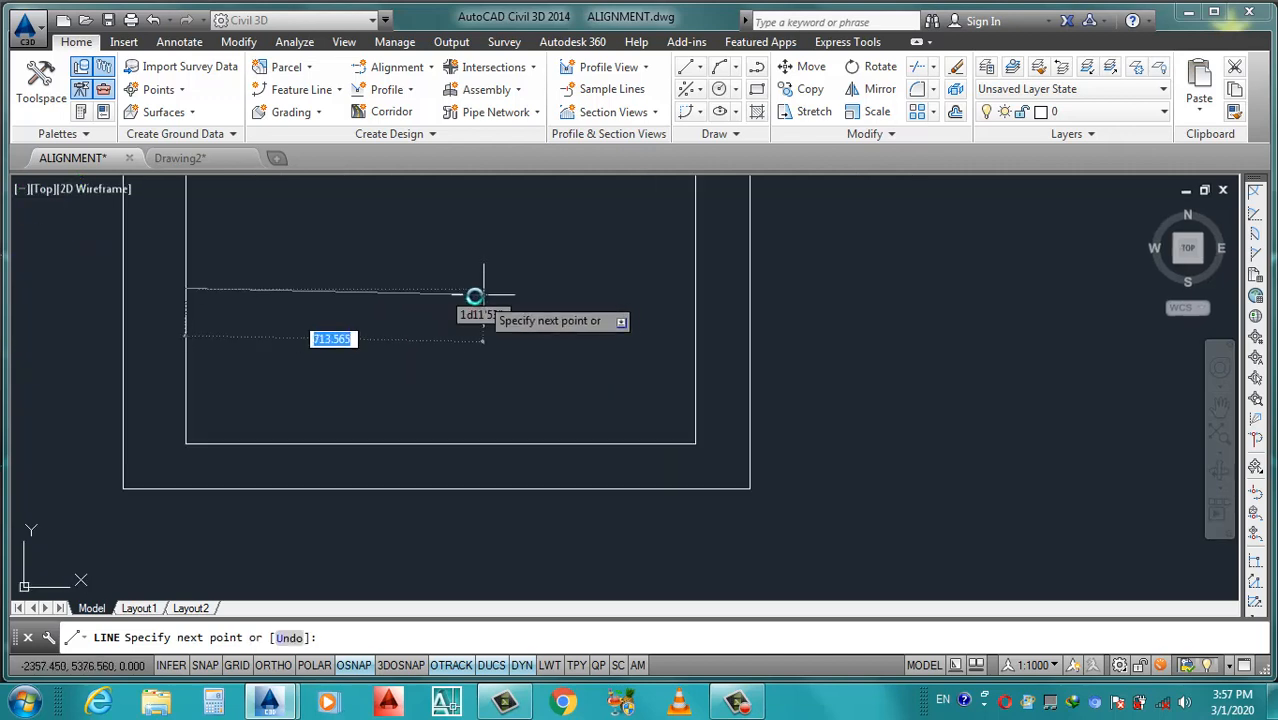
{"action": "scroll", "coordinate": [495, 289], "scroll_direction": "down", "scroll_amount": 2}
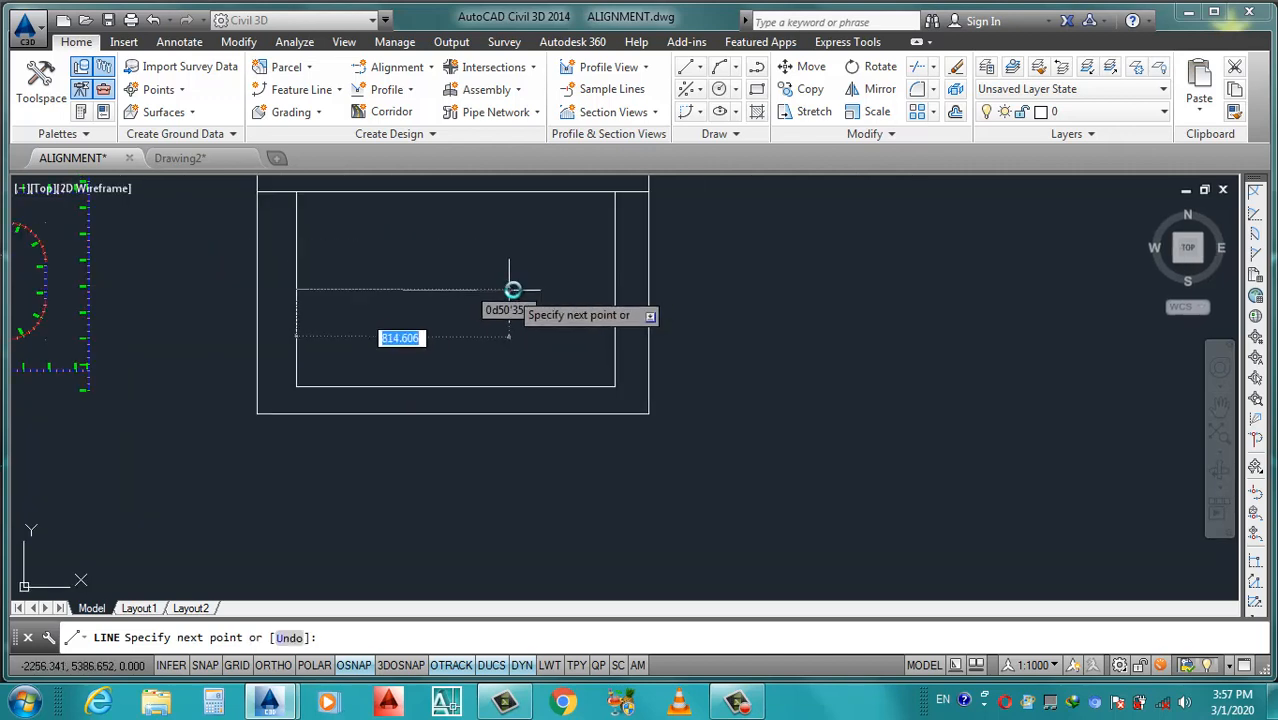
{"action": "key", "text": "F8"}
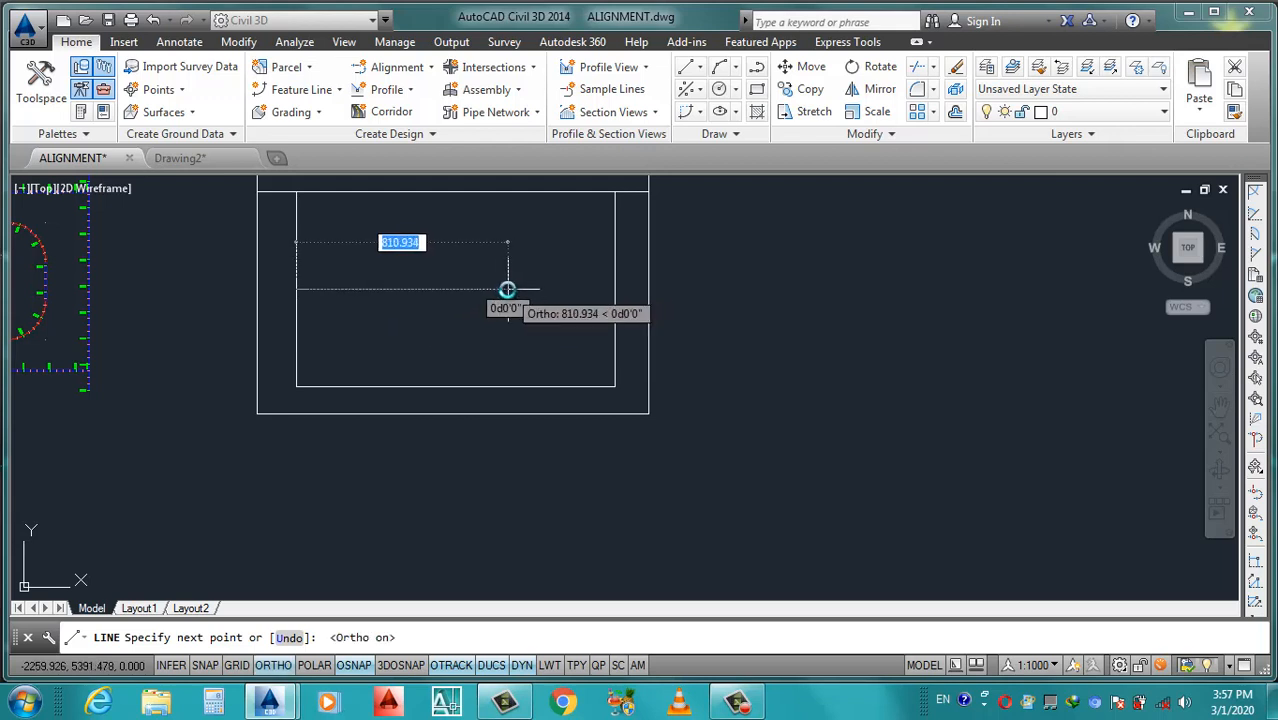
{"action": "type", "text": "800"}
{"action": "key", "text": "Return"}
{"action": "key", "text": "Return"}
{"action": "scroll", "coordinate": [536, 305], "scroll_direction": "up", "scroll_amount": 3}
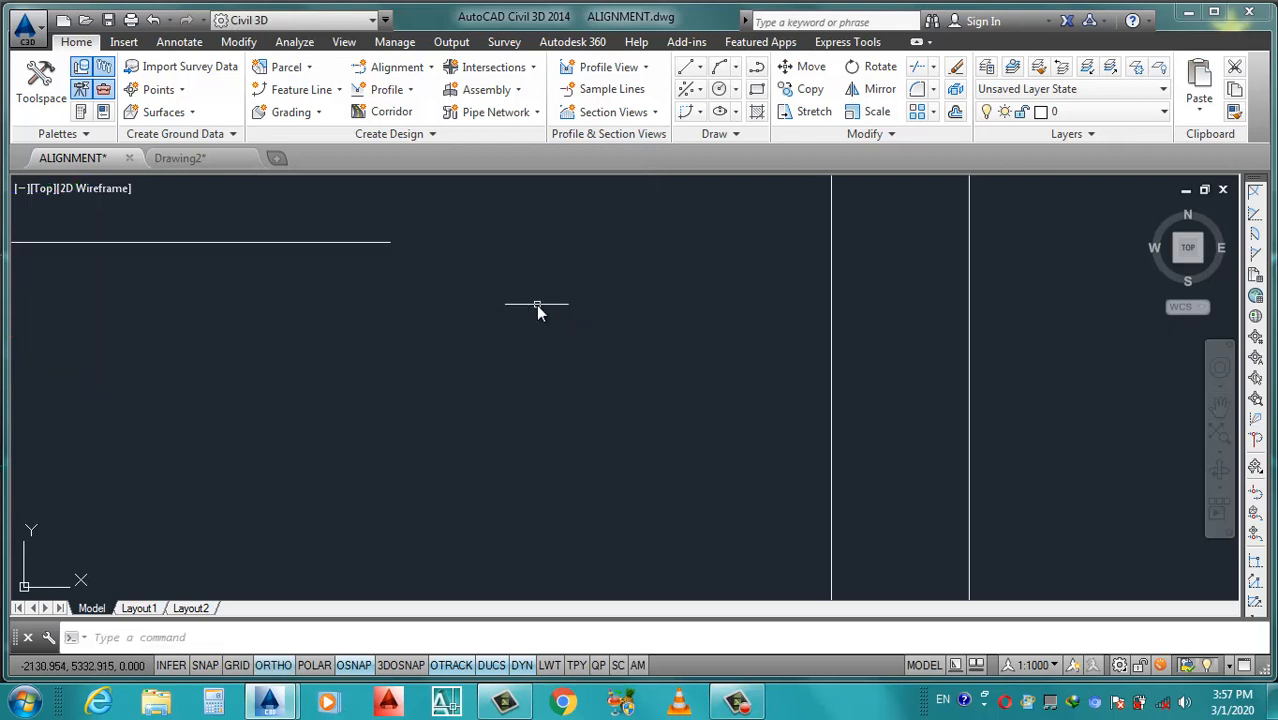
Draw two vertical lines from the 800 line's west end, one to the inner northwest corner and one to the inner southwest corner.
{"action": "scroll", "coordinate": [560, 340], "scroll_direction": "down", "scroll_amount": 2}
{"action": "scroll", "coordinate": [540, 340], "scroll_direction": "down", "scroll_amount": 3}
{"action": "scroll", "coordinate": [489, 319], "scroll_direction": "up", "scroll_amount": 1}
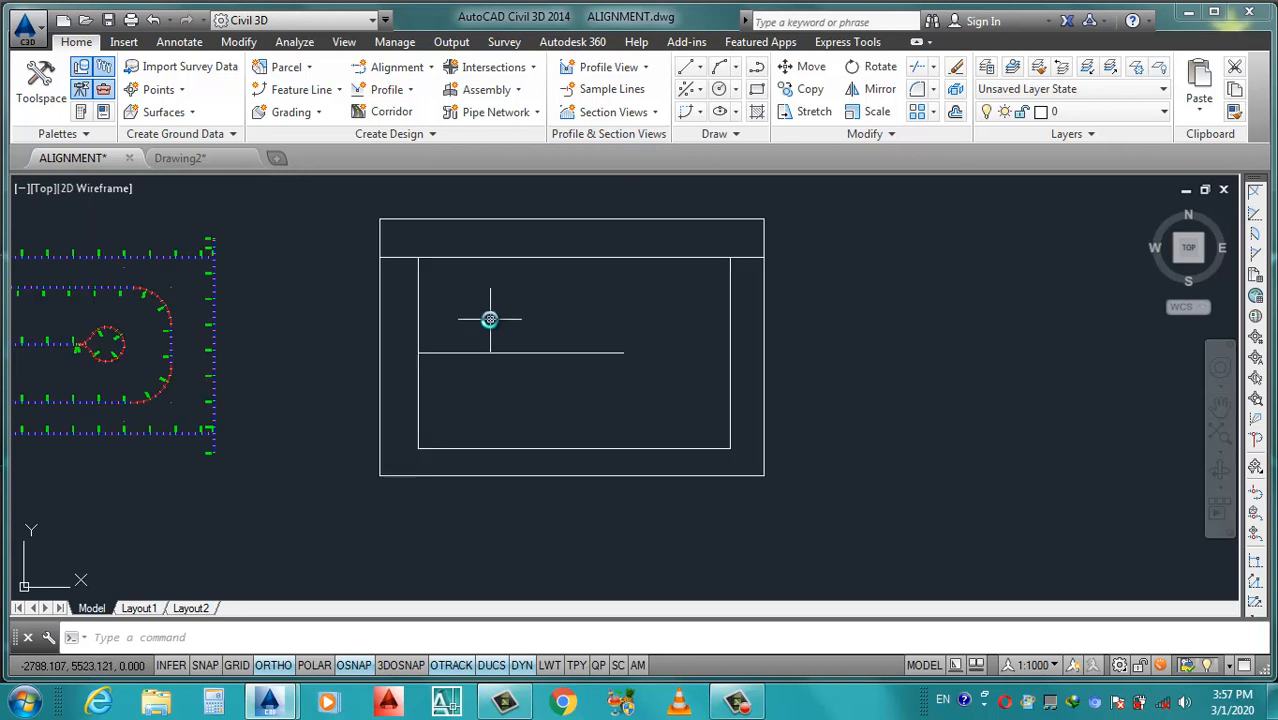
{"action": "key", "text": "Return"}
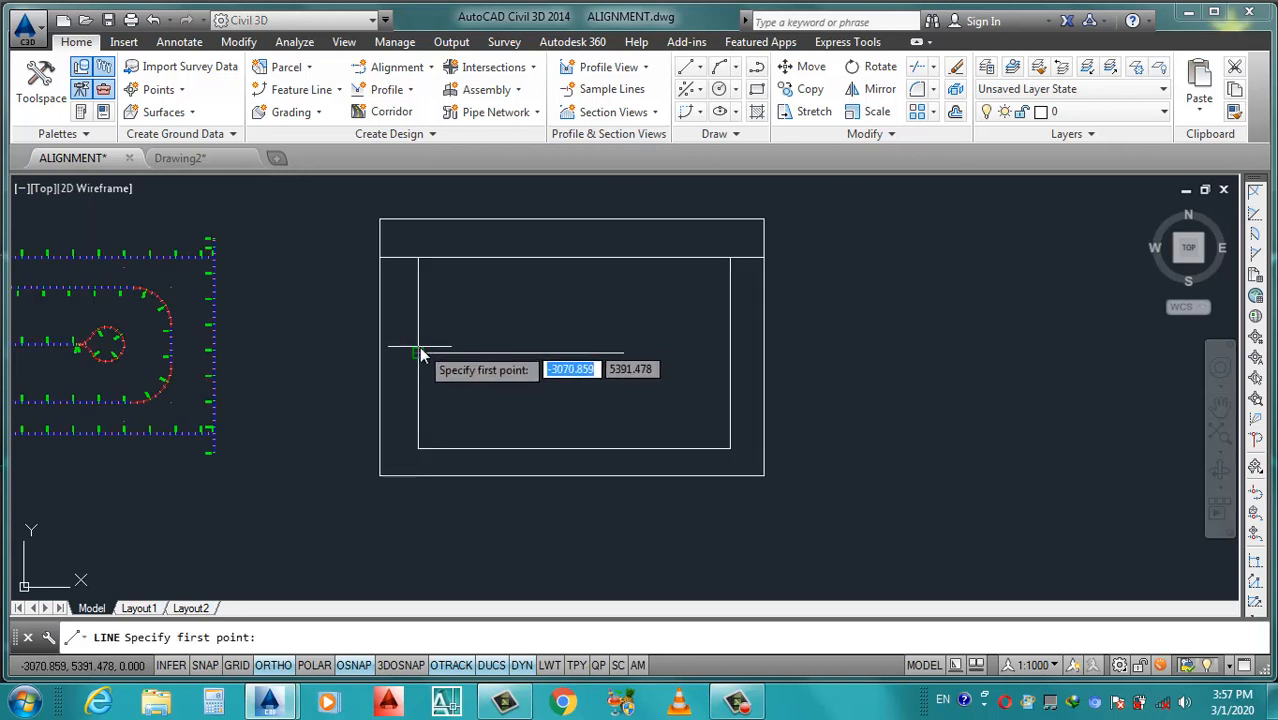
{"action": "left_click", "coordinate": [418, 352]}
{"action": "left_click", "coordinate": [418, 258]}
{"action": "key", "text": "Return"}
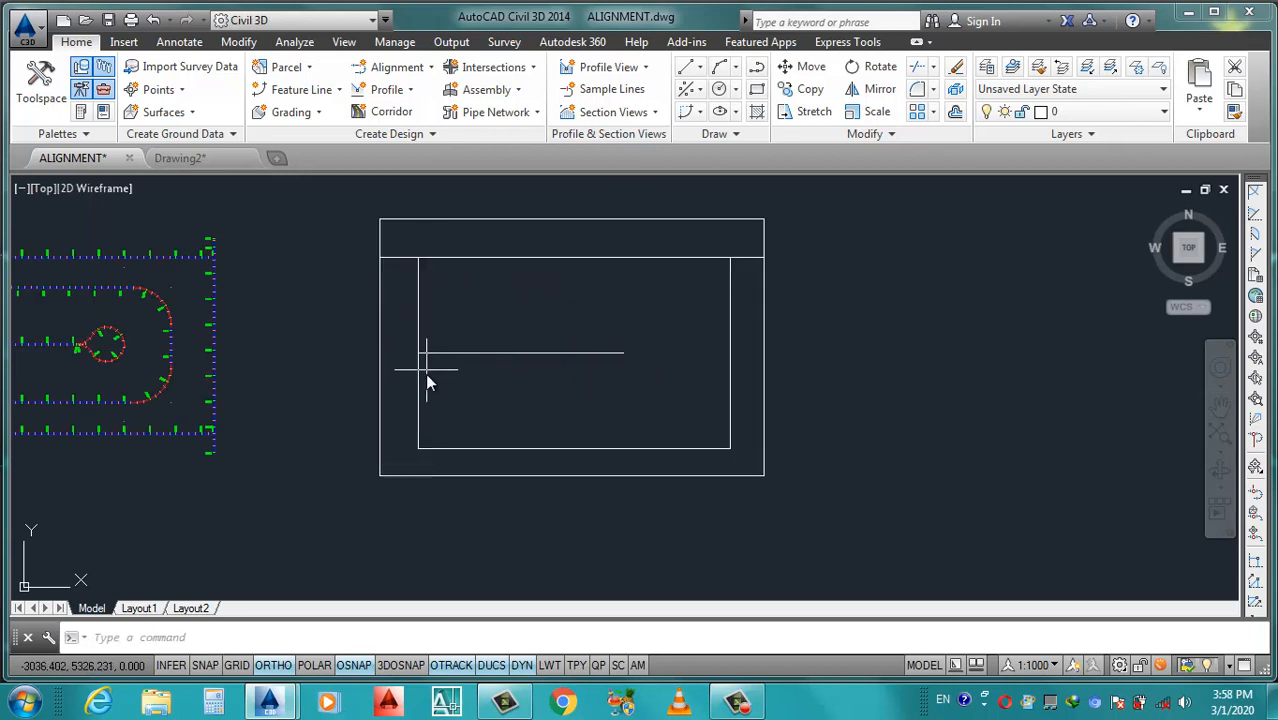
{"action": "key", "text": "Return"}
{"action": "left_click", "coordinate": [418, 353]}
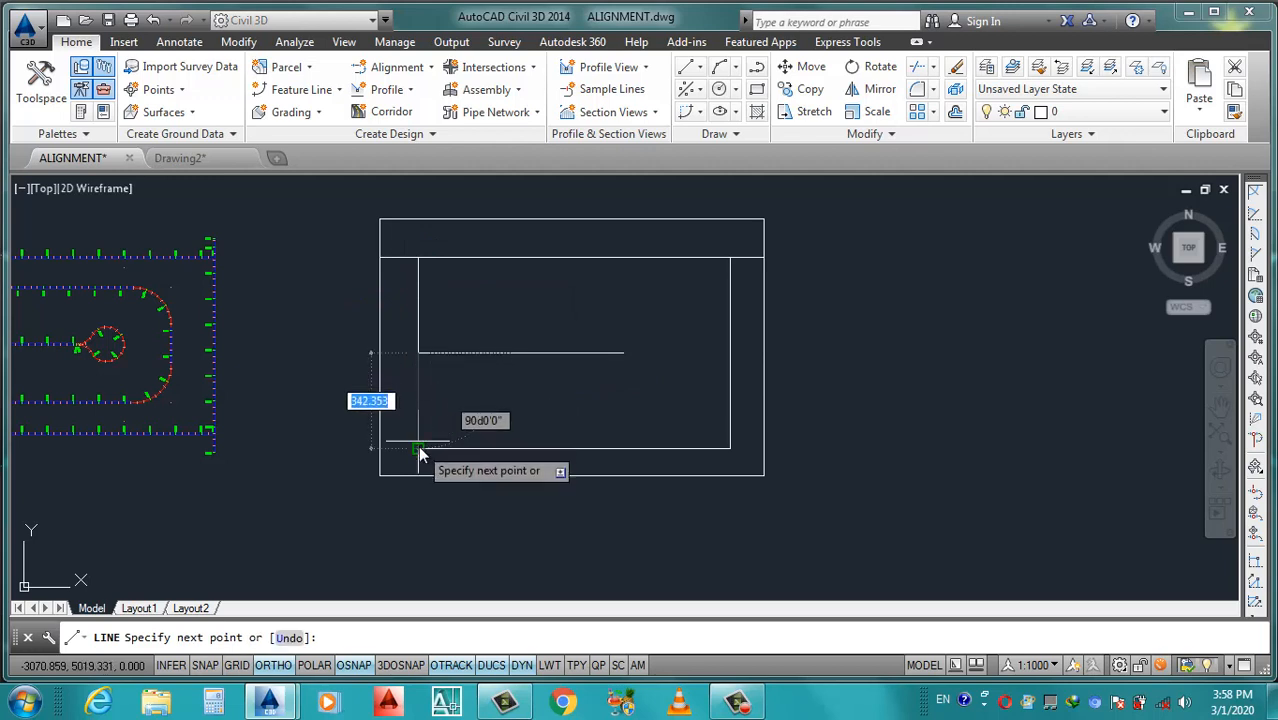
{"action": "key", "text": "Return"}
{"action": "key", "text": "Return"}
Draw a horizontal line from the east end of the 800 line to the inner east side.
{"action": "left_click", "coordinate": [627, 354]}
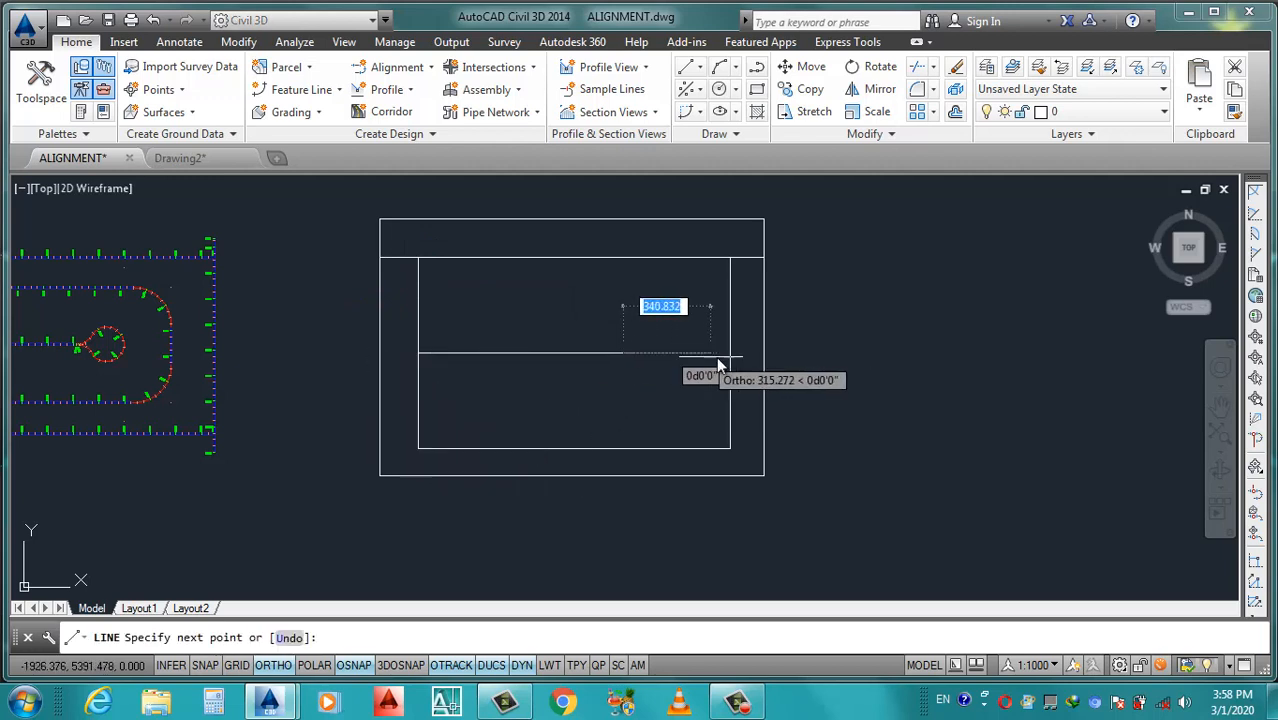
{"action": "left_click", "coordinate": [731, 354]}
{"action": "key", "text": "Return"}
Draw a vertical line north from the midpoint of the short eastern horizontal line, and erase that horizontal line.
{"action": "key", "text": "Return"}
{"action": "left_click", "coordinate": [678, 353]}
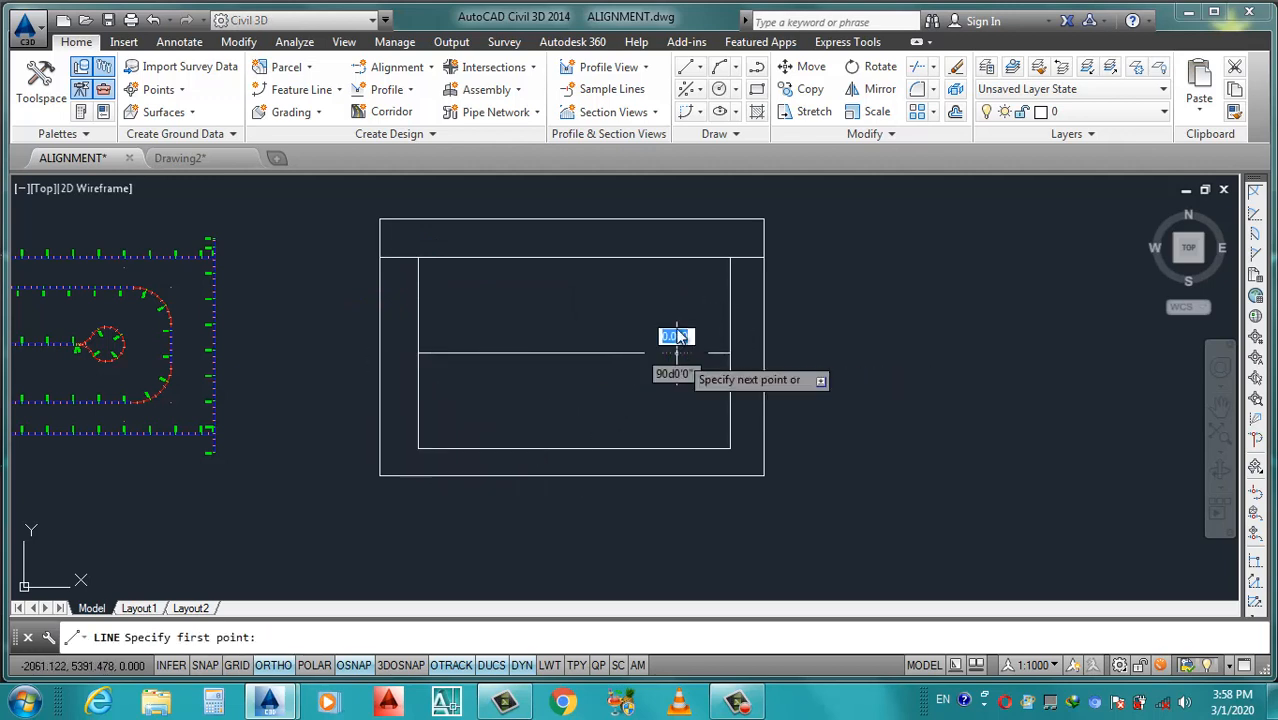
{"action": "left_click", "coordinate": [679, 280]}
{"action": "key", "text": "Return"}
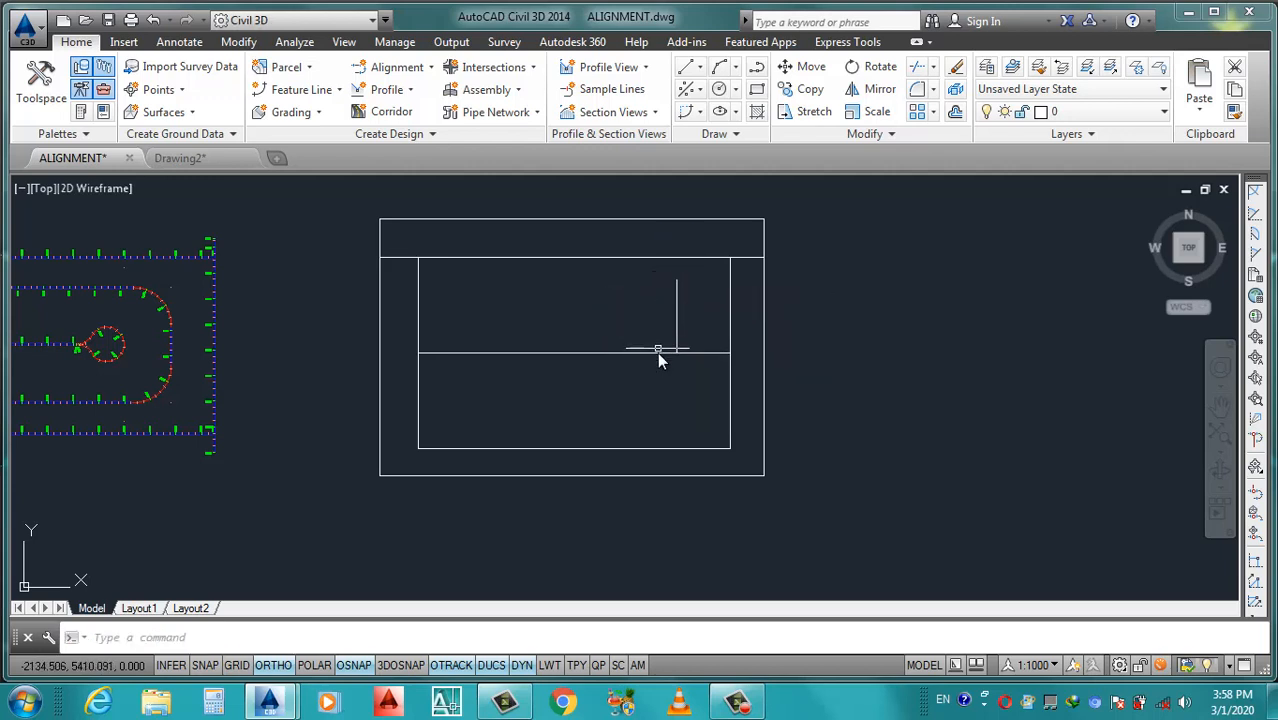
{"action": "left_click", "coordinate": [657, 353]}
{"action": "key", "text": "Delete"}
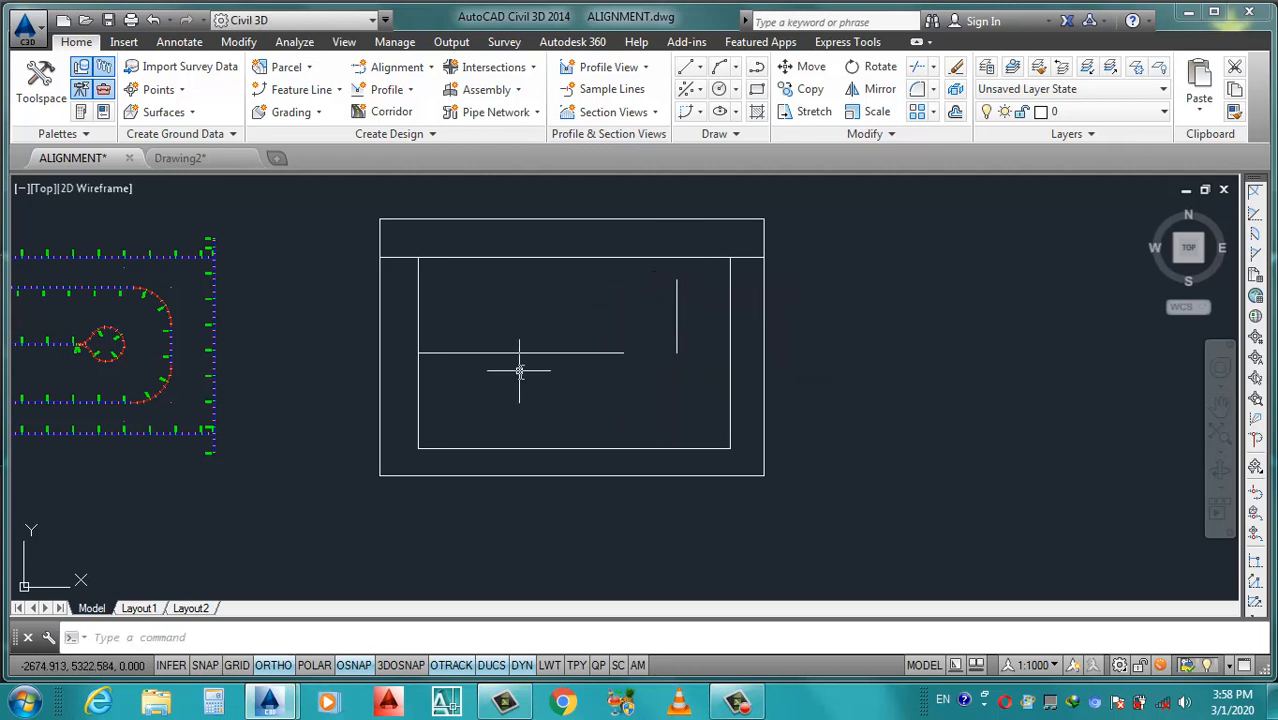
Draw a horizontal polyline running east from the midpoint of the inner west side's northern half, ending short of the separate vertical line.
{"action": "type", "text": "pl"}
{"action": "key", "text": "Return"}
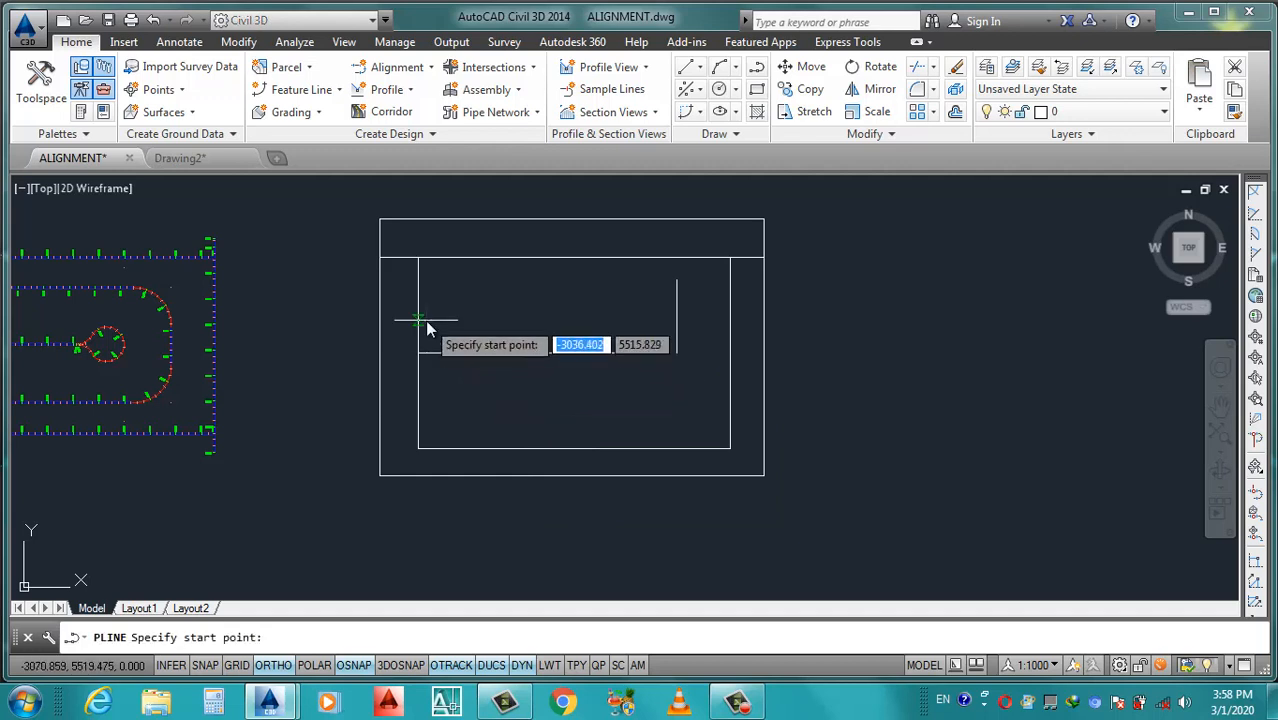
{"action": "left_click", "coordinate": [418, 304]}
{"action": "left_click", "coordinate": [597, 304]}
{"action": "key", "text": "Return"}
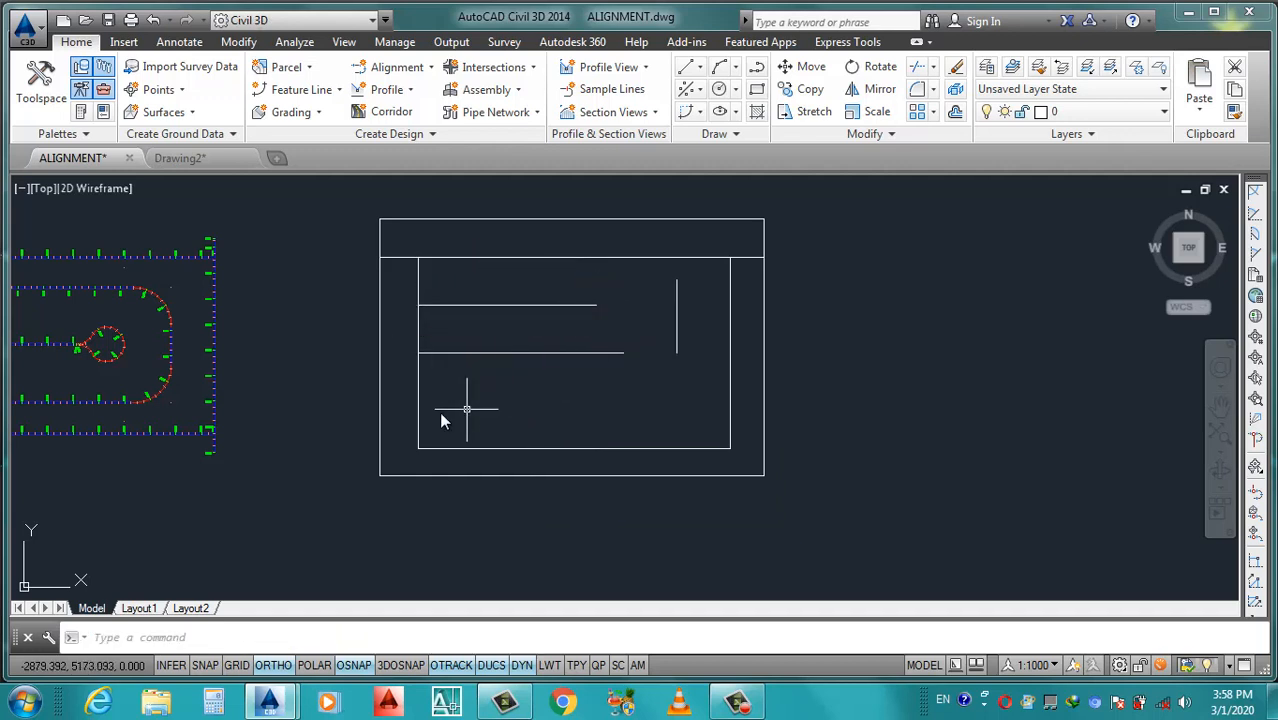
Draw a horizontal polyline running east from the midpoint of the inner west side's southern half, ending slightly beyond the 800 line.
{"action": "key", "text": "Return"}
{"action": "left_click", "coordinate": [420, 401]}
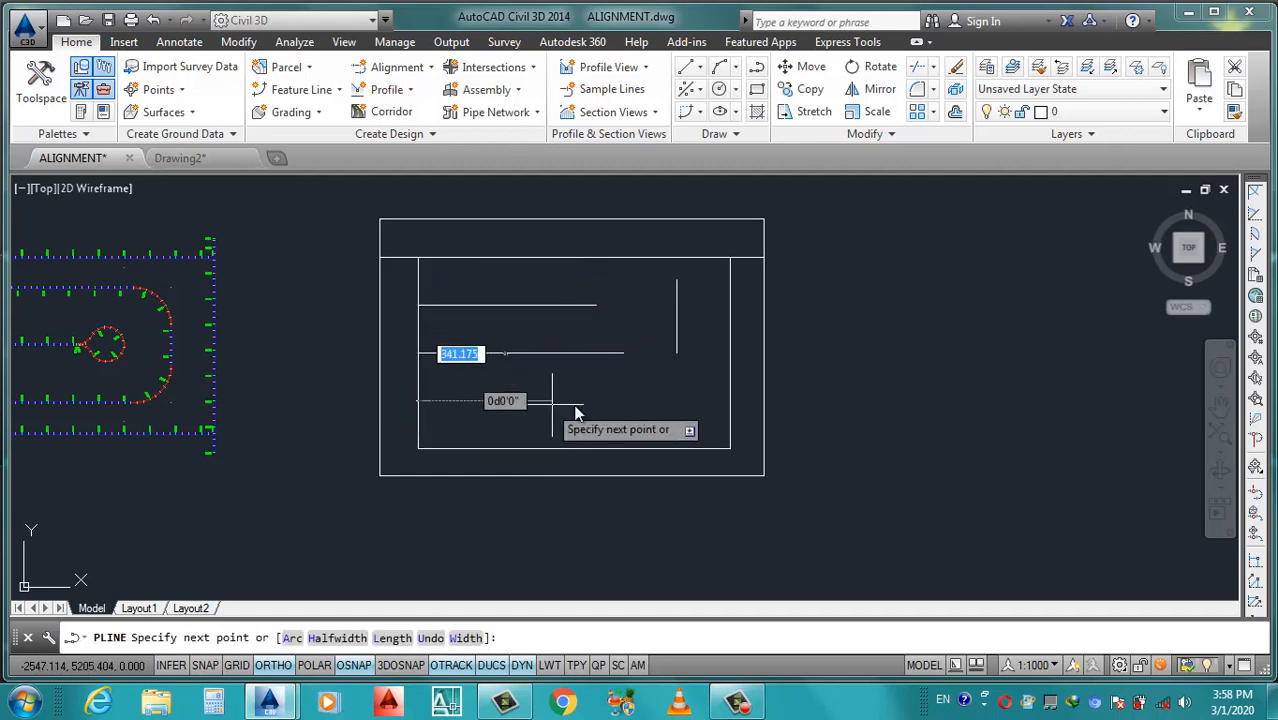
{"action": "left_click", "coordinate": [642, 410]}
{"action": "key", "text": "Return"}
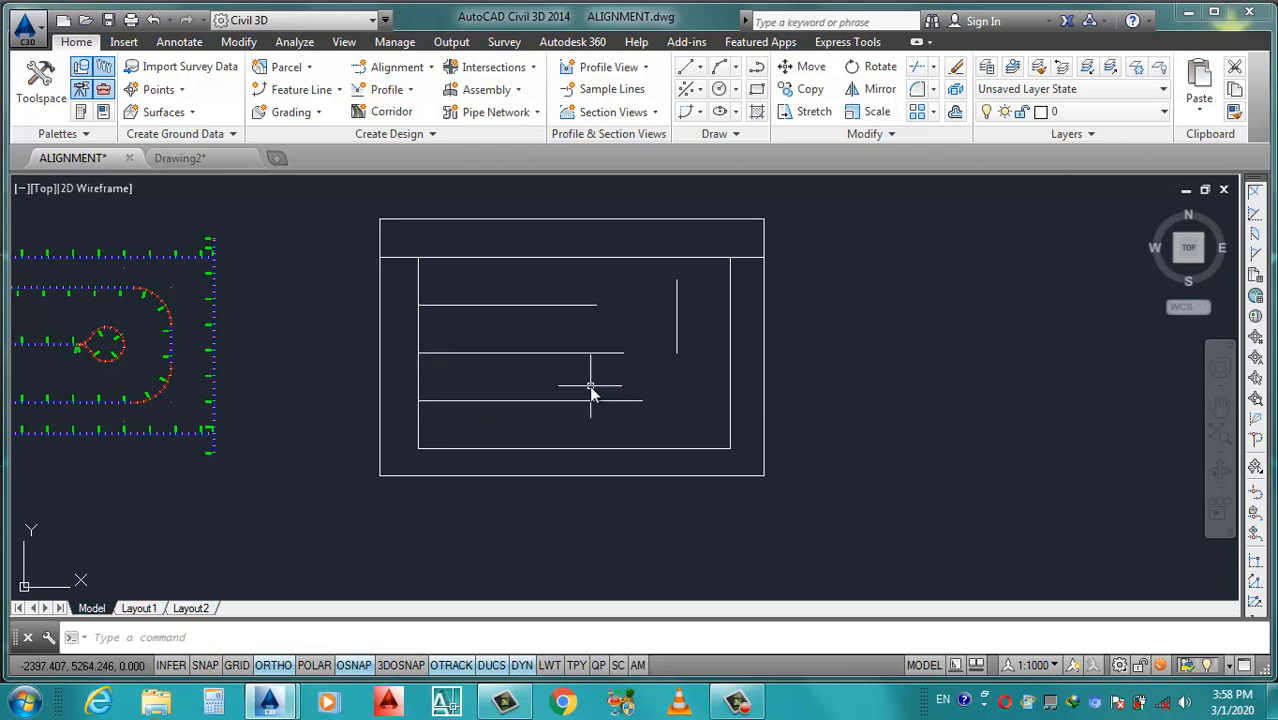
Fillet the upper and lower horizontal polylines to the vertical line with radius 0, forming one polyline with square corners around the 800 line.
{"action": "left_click", "coordinate": [584, 305]}
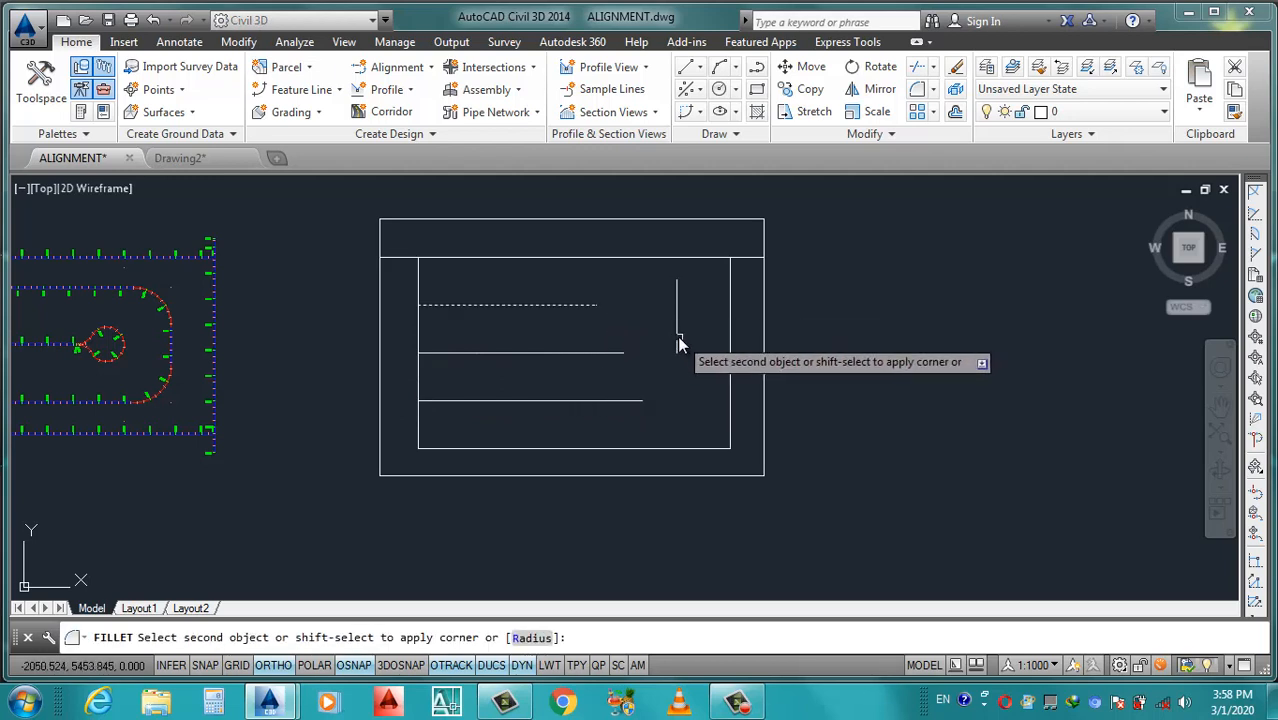
{"action": "left_click", "coordinate": [677, 333]}
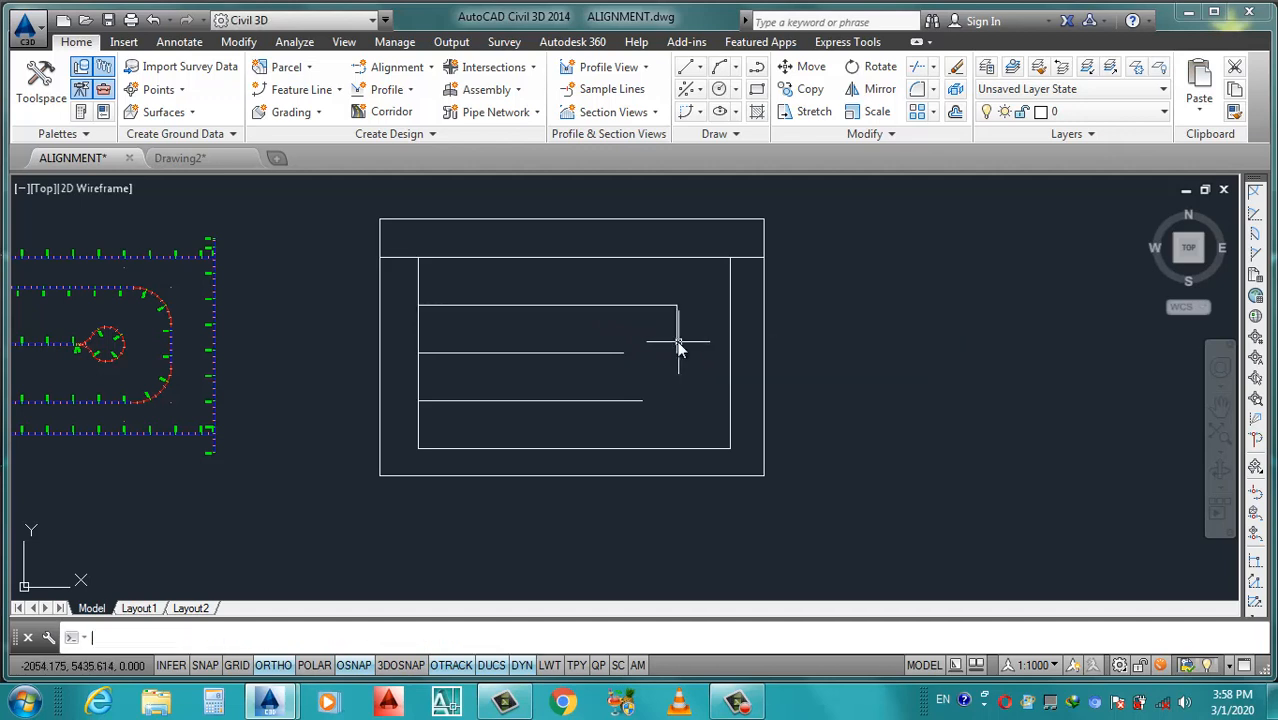
{"action": "key", "text": "Return"}
{"action": "left_click", "coordinate": [677, 352]}
{"action": "left_click", "coordinate": [633, 401]}
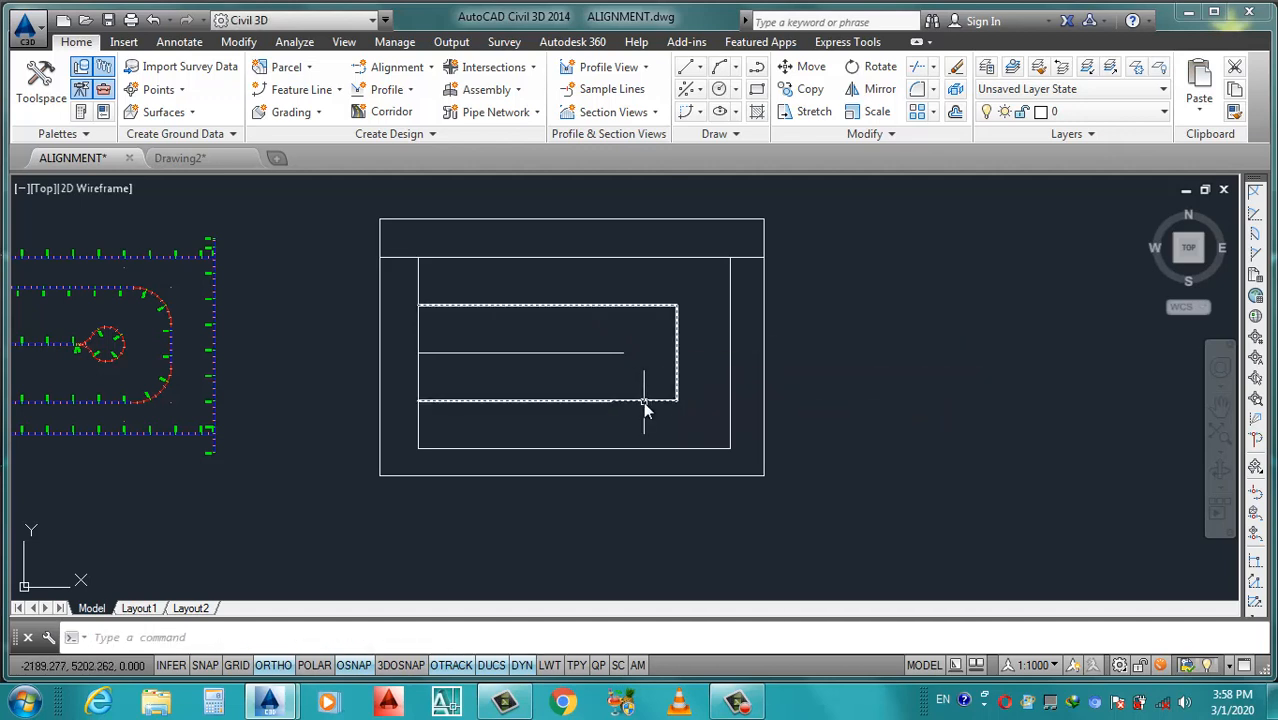
{"action": "left_click", "coordinate": [643, 401]}
{"action": "scroll", "coordinate": [681, 355], "scroll_direction": "up", "scroll_amount": 2}
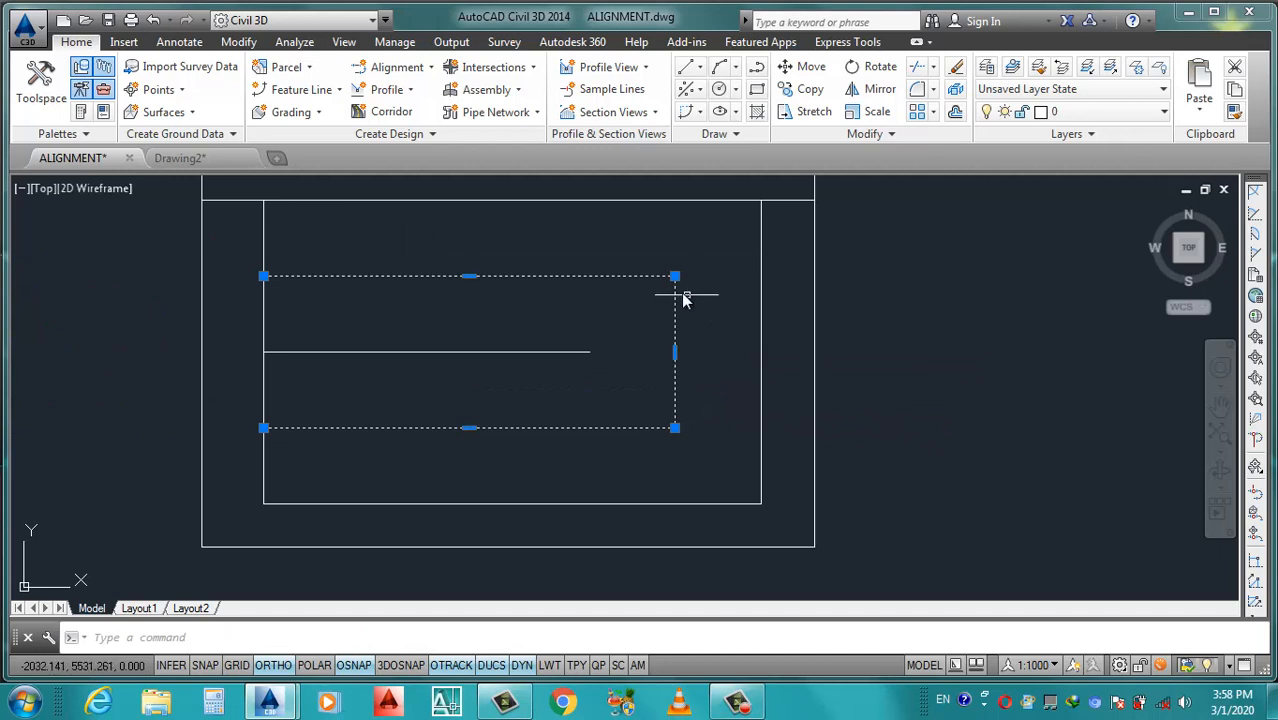
{"action": "scroll", "coordinate": [685, 346], "scroll_direction": "down", "scroll_amount": 4}
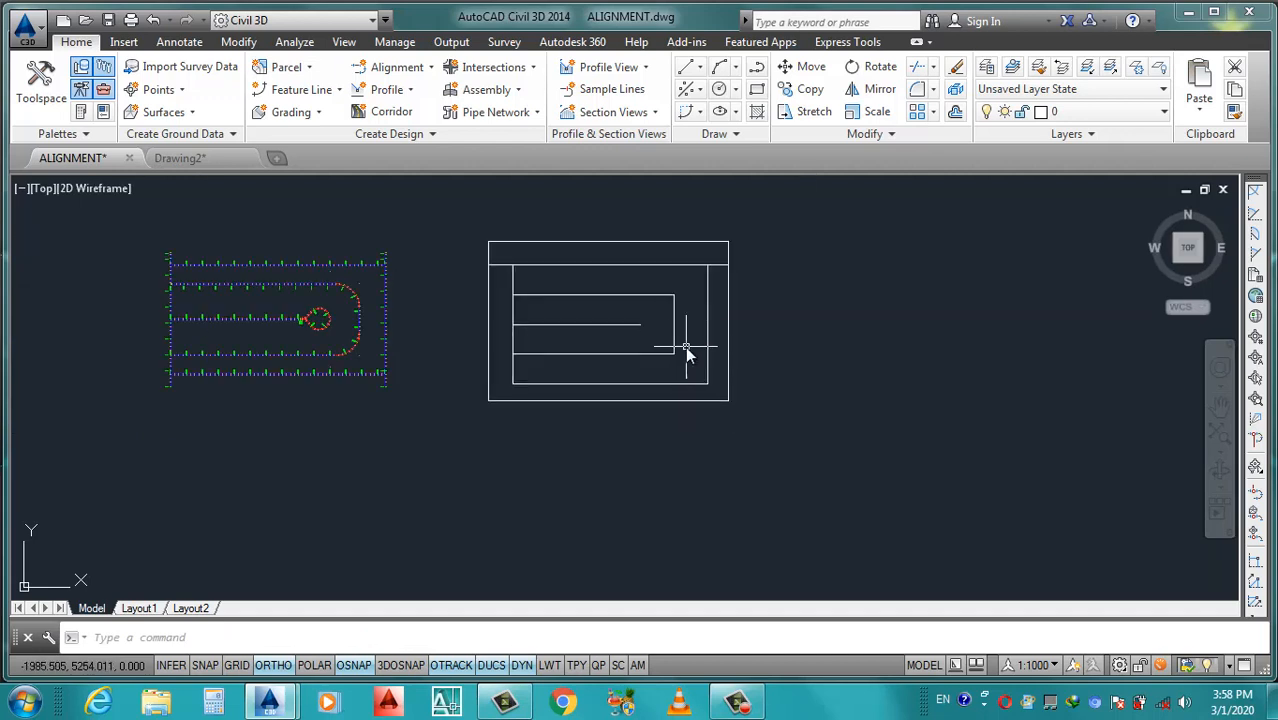
Fillet the upper corner between the inner U-shaped polyline's top line and its vertical line with radius 50.
{"action": "scroll", "coordinate": [680, 351], "scroll_direction": "up", "scroll_amount": 2}
{"action": "scroll", "coordinate": [662, 317], "scroll_direction": "up", "scroll_amount": 2}
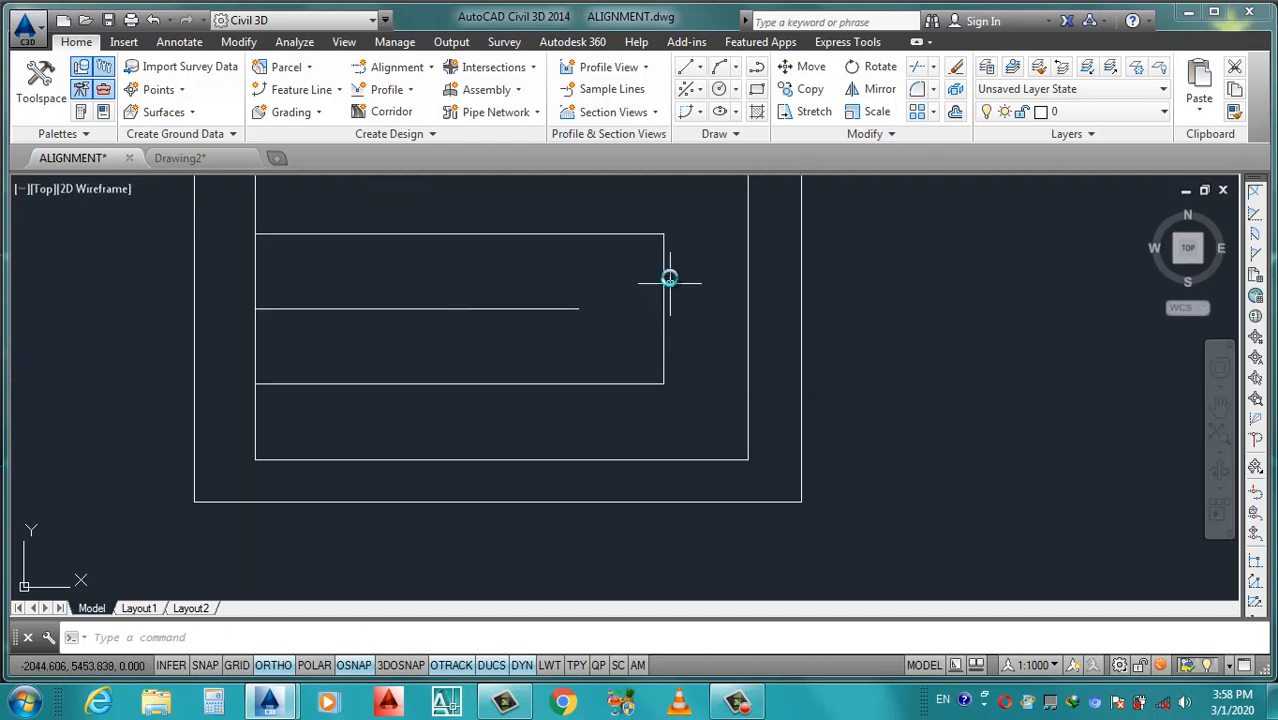
{"action": "type", "text": "f"}
{"action": "key", "text": "Return"}
{"action": "type", "text": "r"}
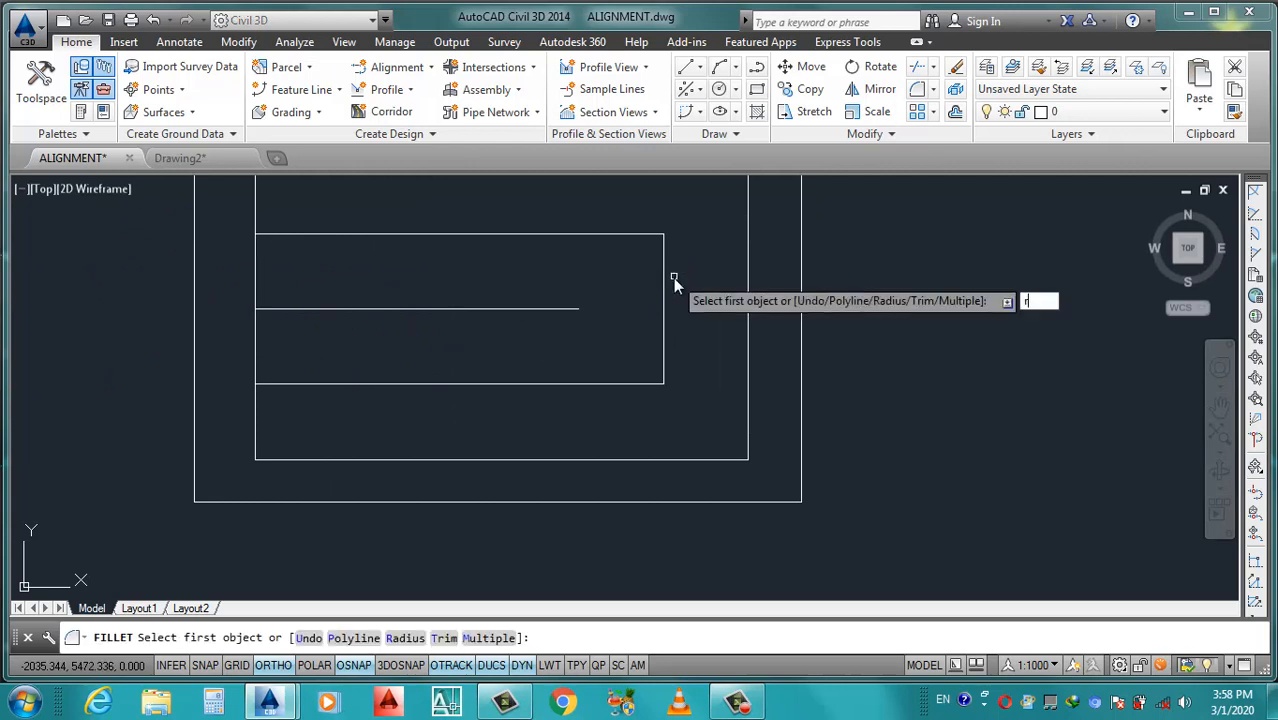
{"action": "key", "text": "Return"}
{"action": "type", "text": "50"}
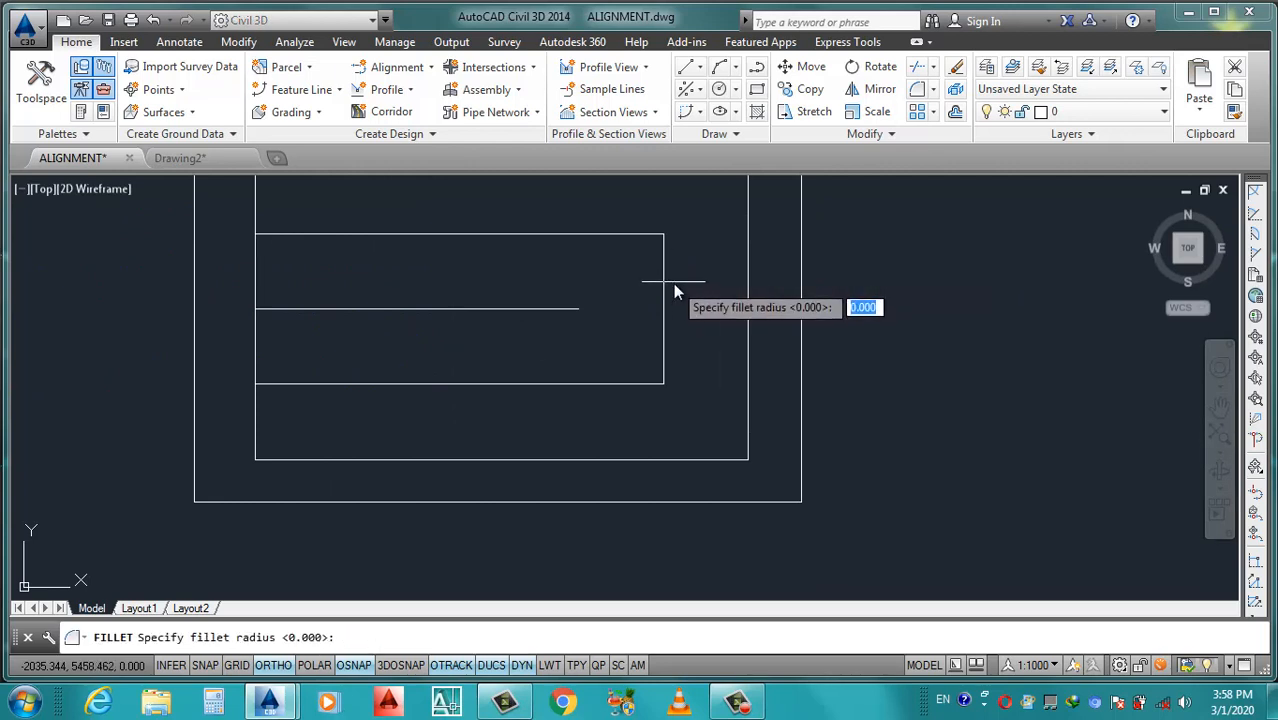
{"action": "key", "text": "Return"}
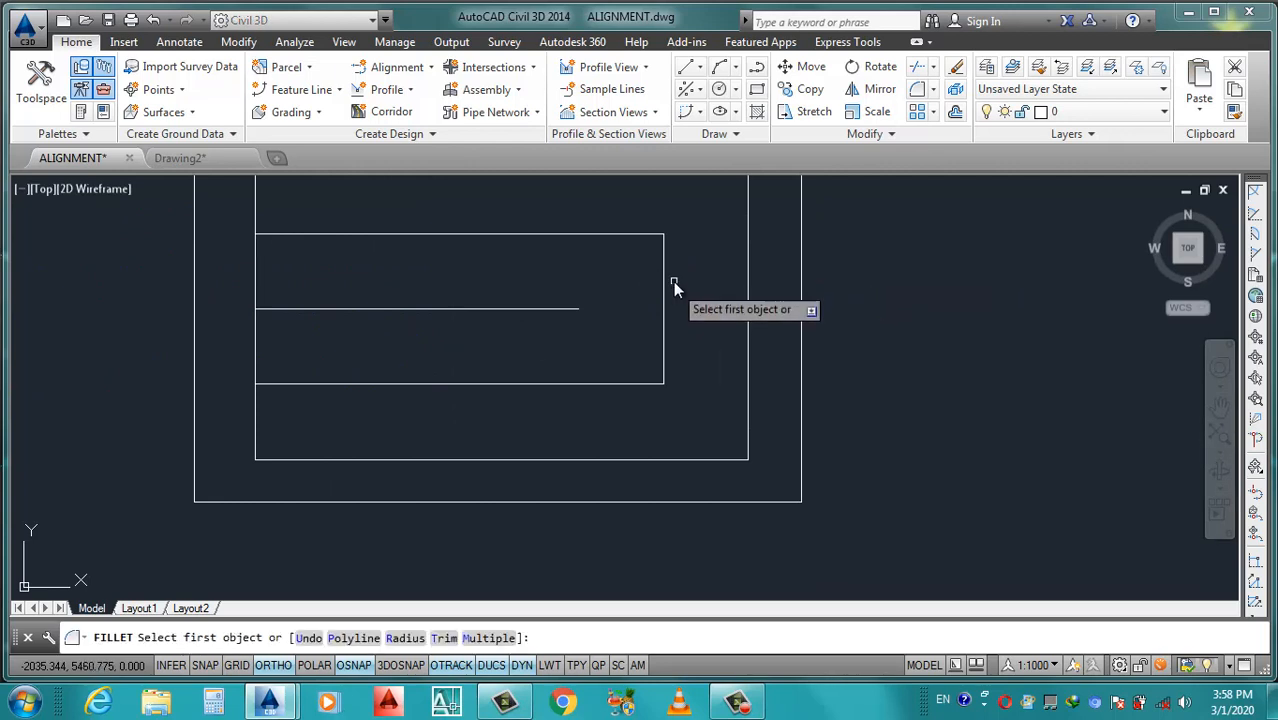
{"action": "left_click", "coordinate": [665, 276]}
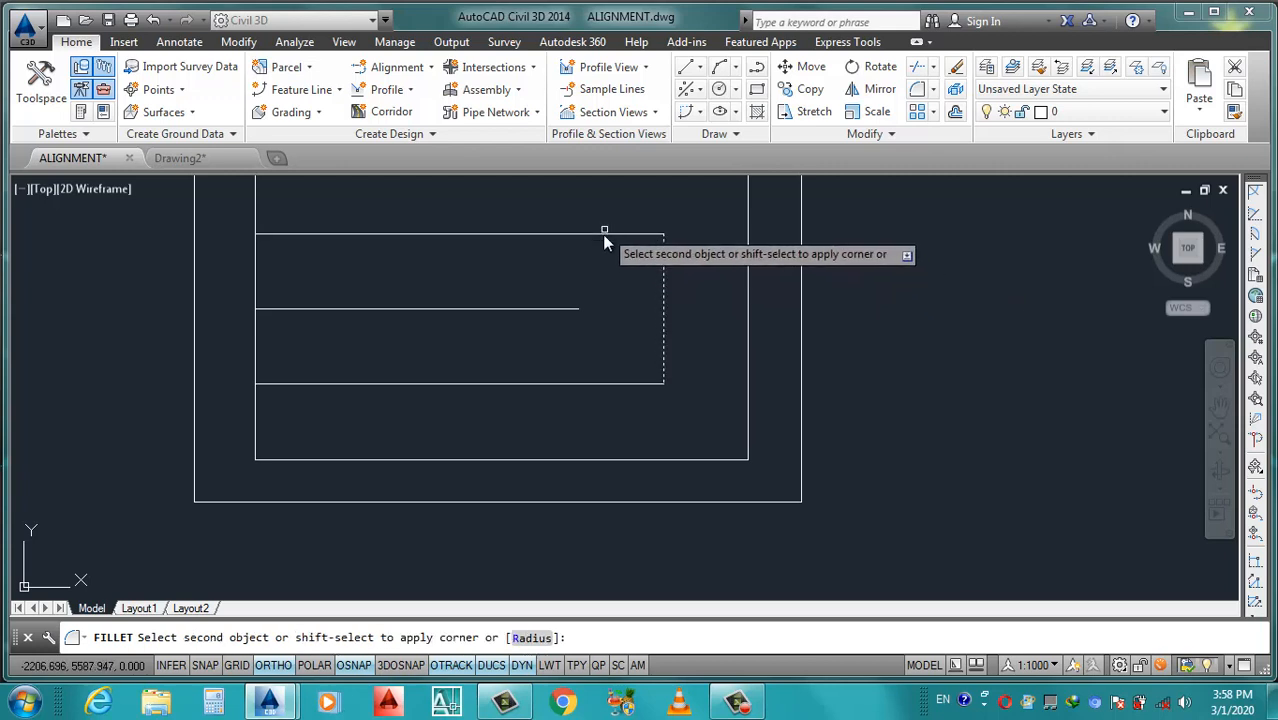
{"action": "left_click", "coordinate": [603, 234]}
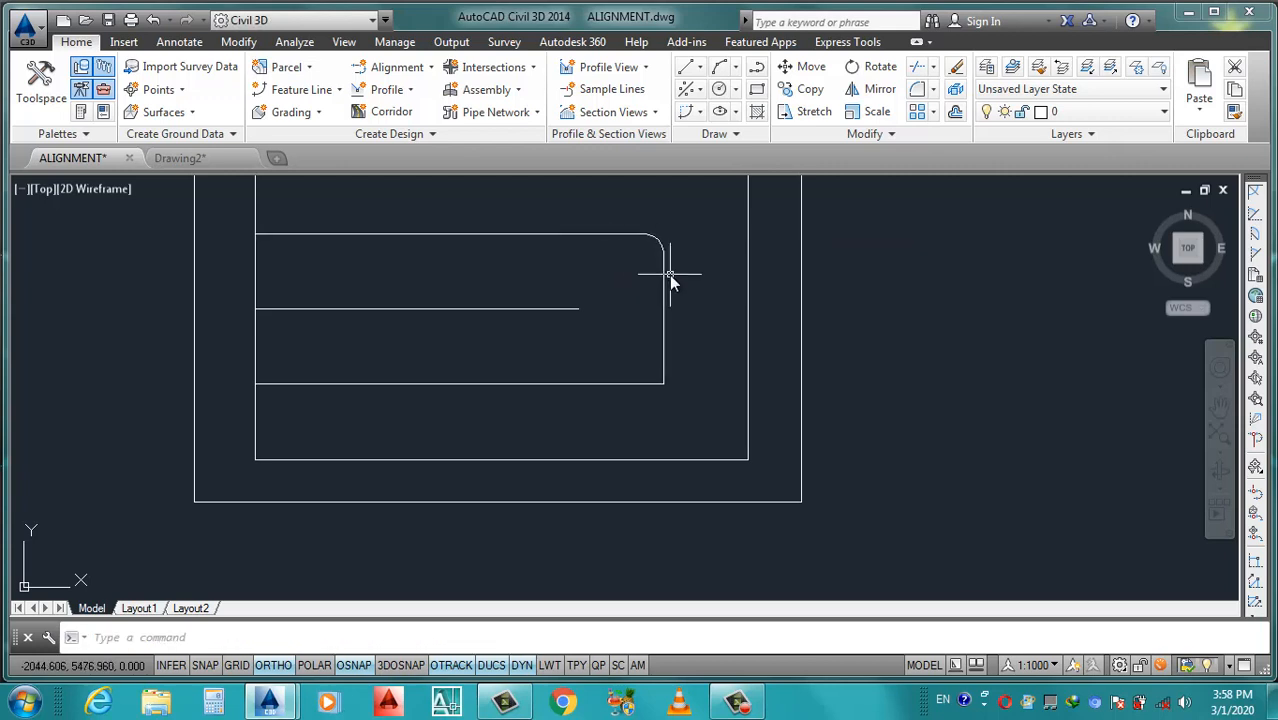
Fillet the upper and lower eastern corners of the inner U-shaped polyline with radius 150.
{"action": "key", "text": "Return"}
{"action": "type", "text": "r"}
{"action": "key", "text": "Return"}
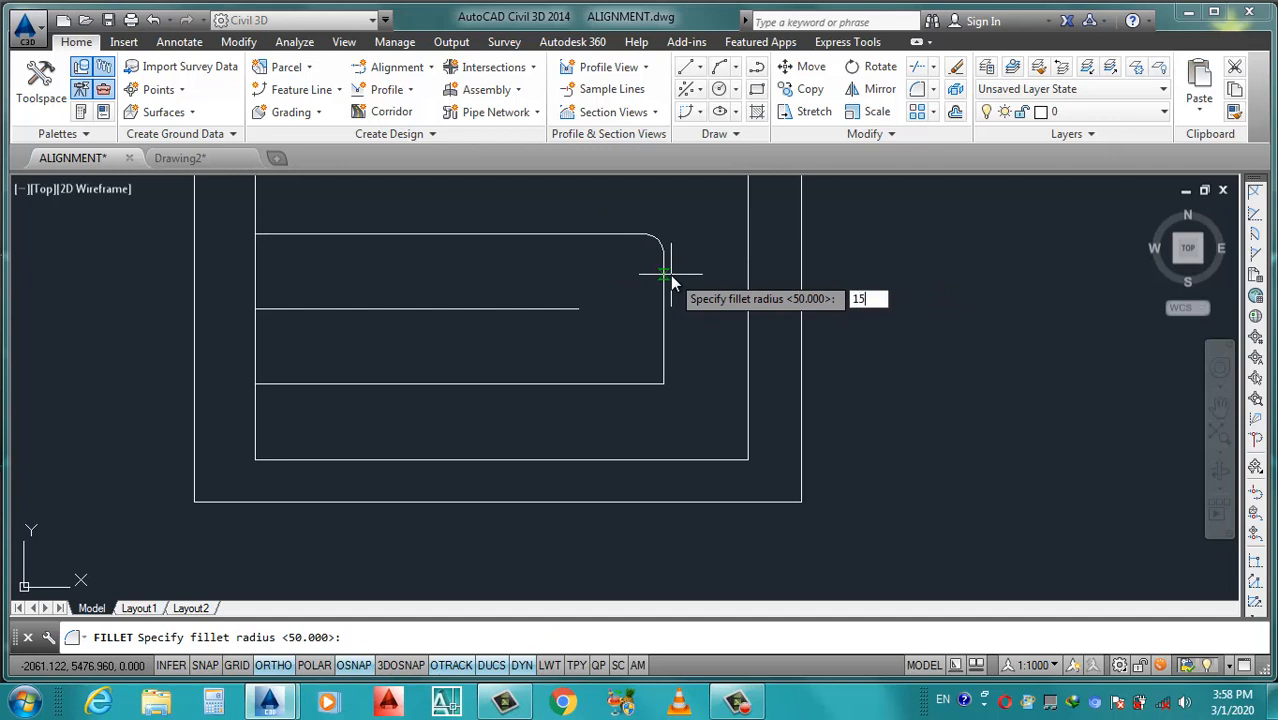
{"action": "type", "text": "150"}
{"action": "key", "text": "Return"}
{"action": "left_click", "coordinate": [663, 284]}
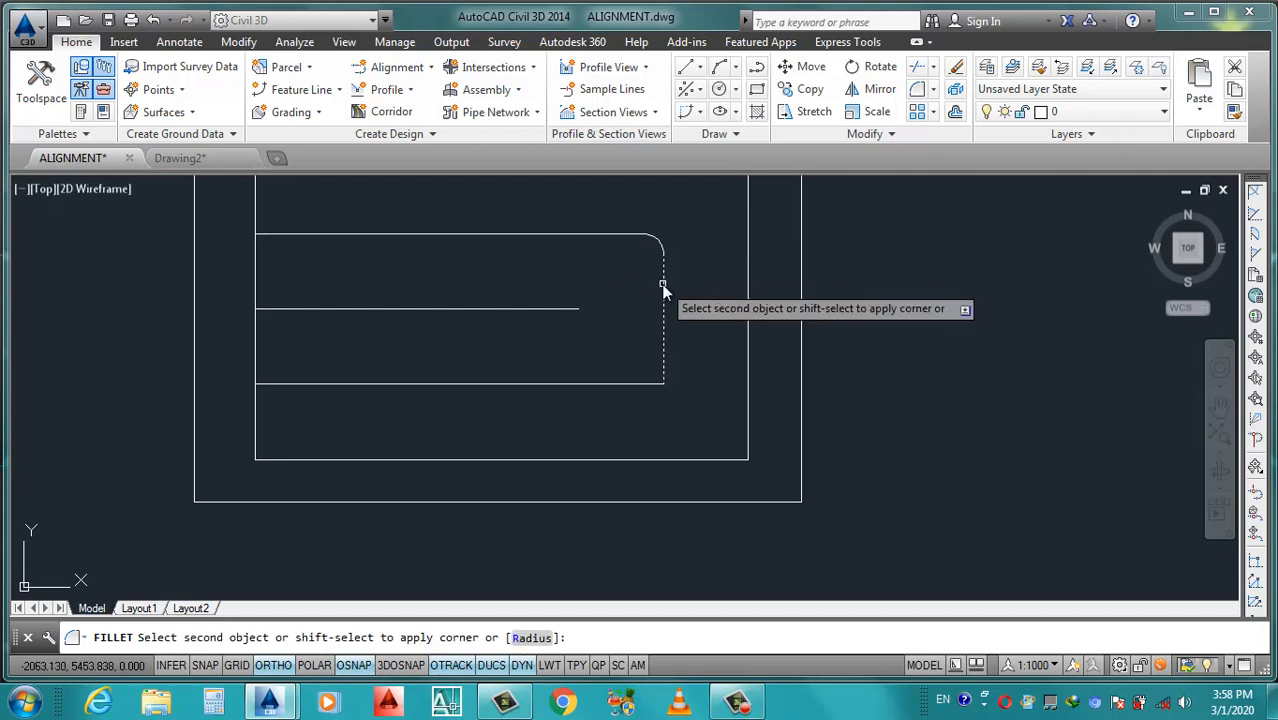
{"action": "left_click", "coordinate": [619, 240]}
{"action": "key", "text": "Return"}
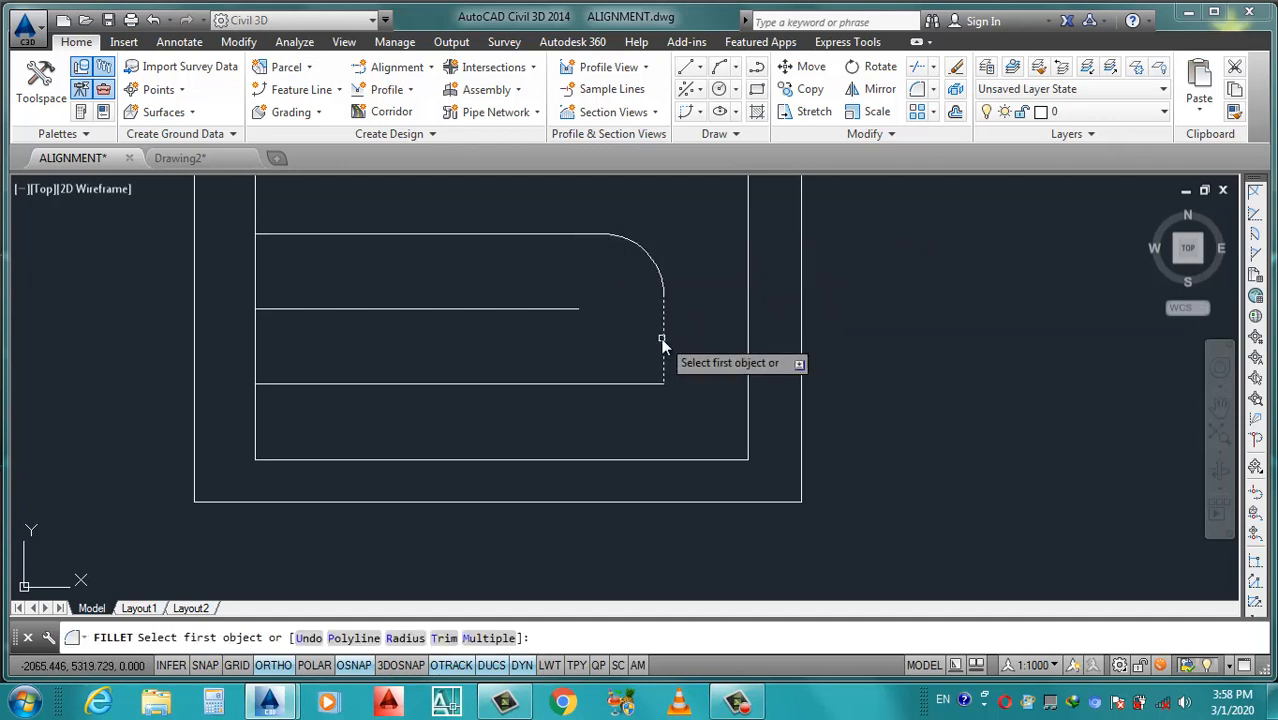
{"action": "left_click", "coordinate": [663, 360]}
{"action": "left_click", "coordinate": [614, 383]}
Stretch the inner frame's top line and the U-shaped polyline's upper line slightly north, keeping the outer rectangle's top in place.
{"action": "scroll", "coordinate": [675, 412], "scroll_direction": "down", "scroll_amount": 2}
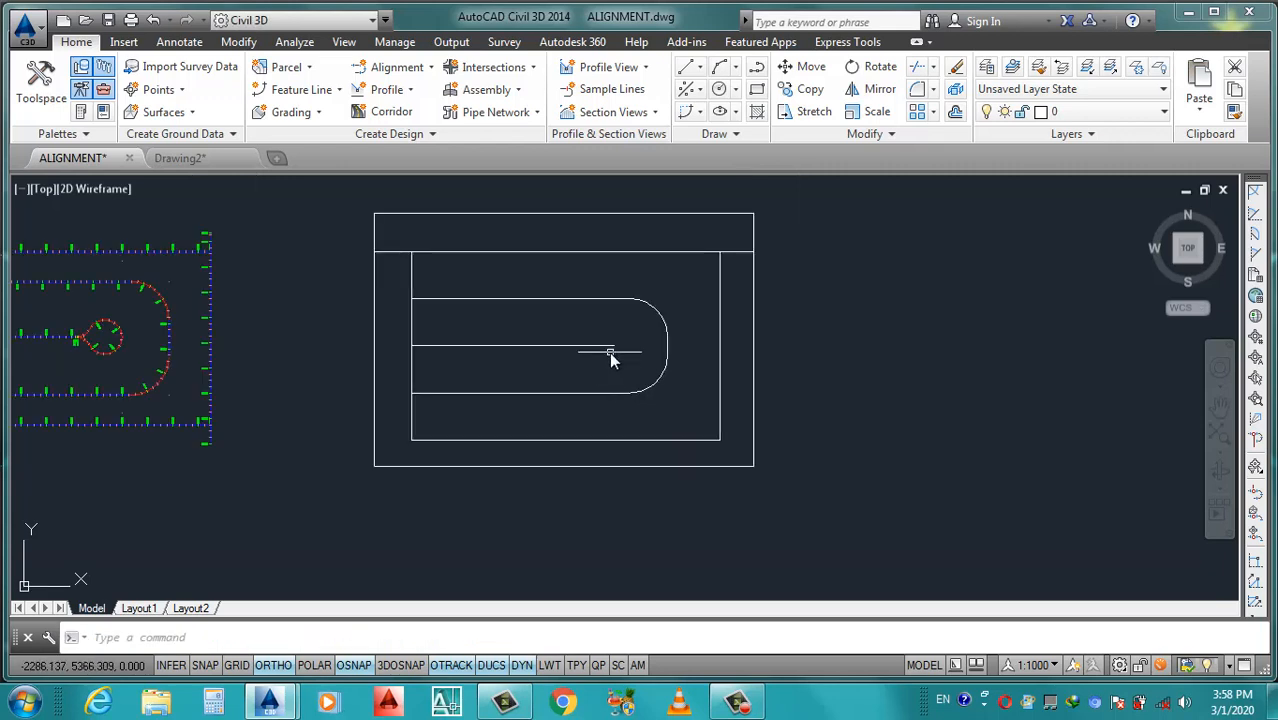
{"action": "key", "text": "Return"}
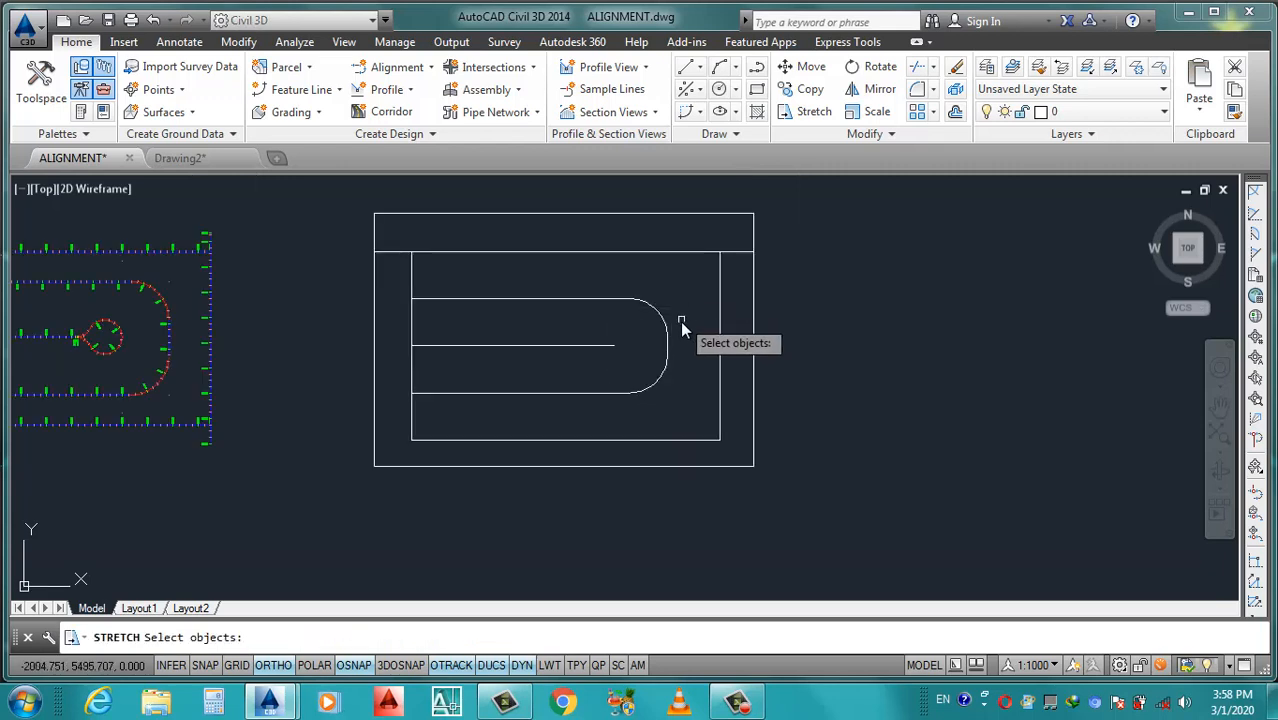
{"action": "key", "text": "Escape"}
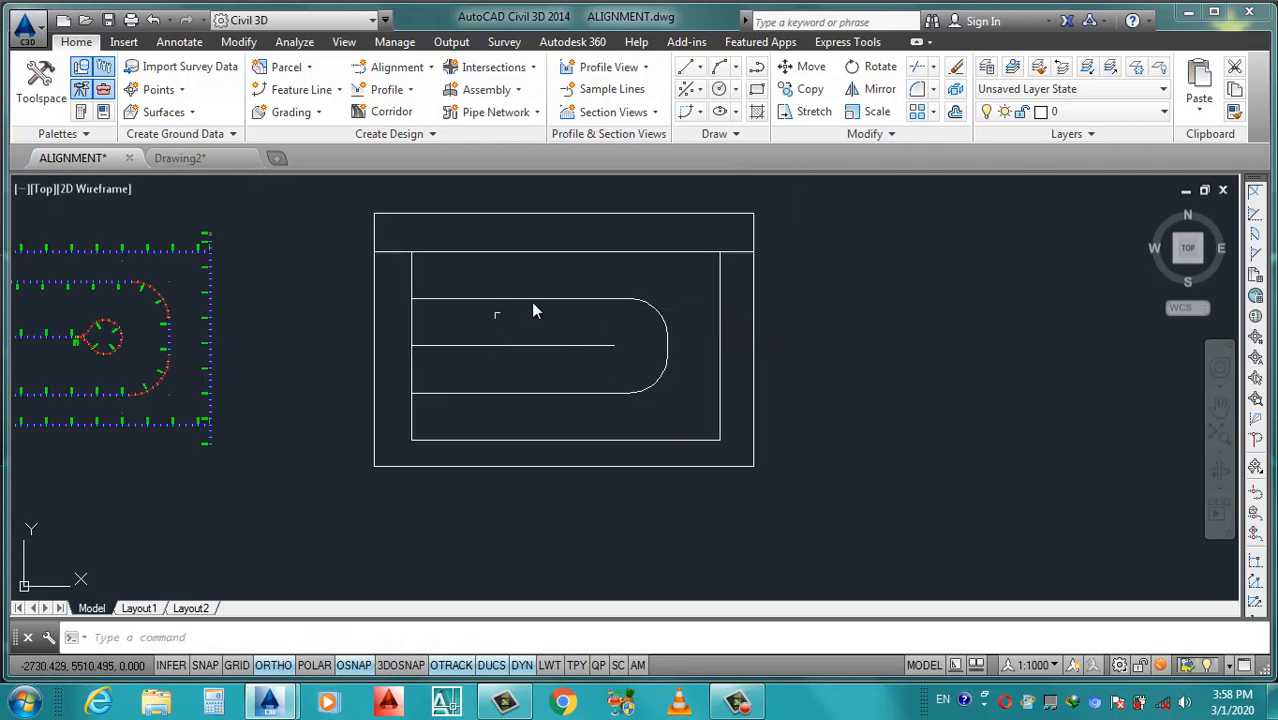
{"action": "type", "text": "s"}
{"action": "key", "text": "Return"}
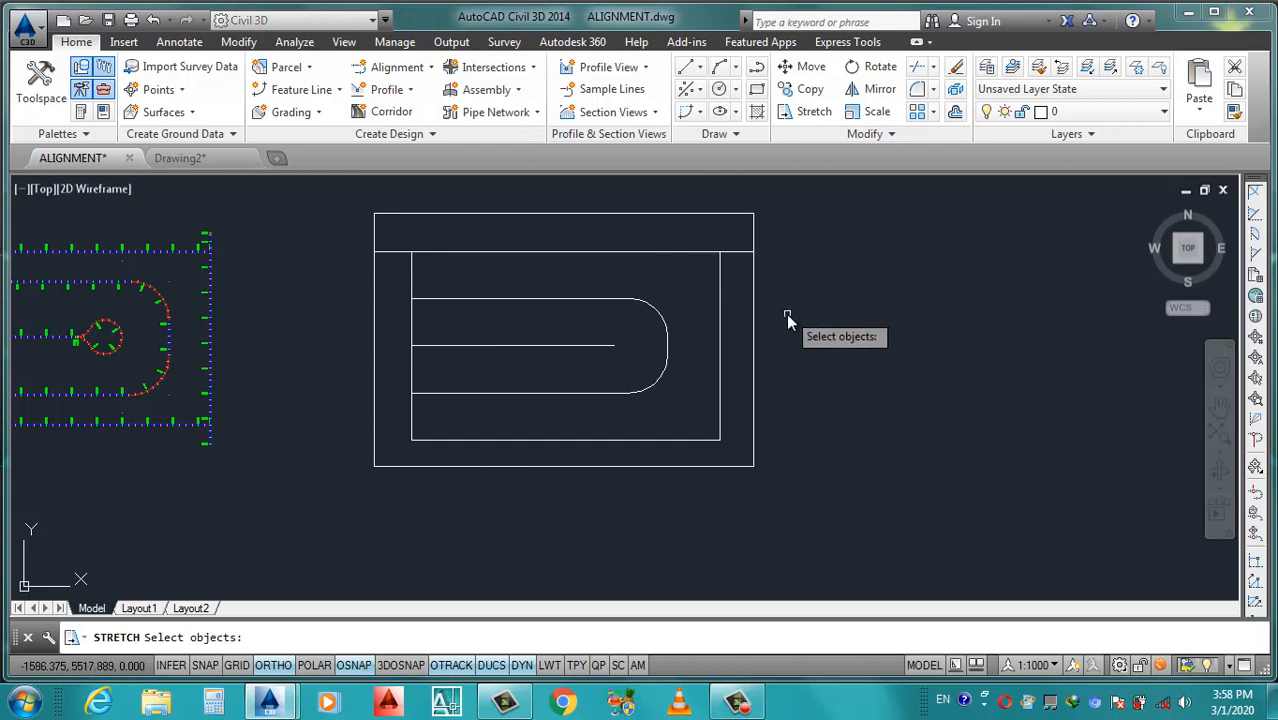
{"action": "left_click", "coordinate": [786, 314]}
{"action": "left_click", "coordinate": [330, 236]}
{"action": "key", "text": "Return"}
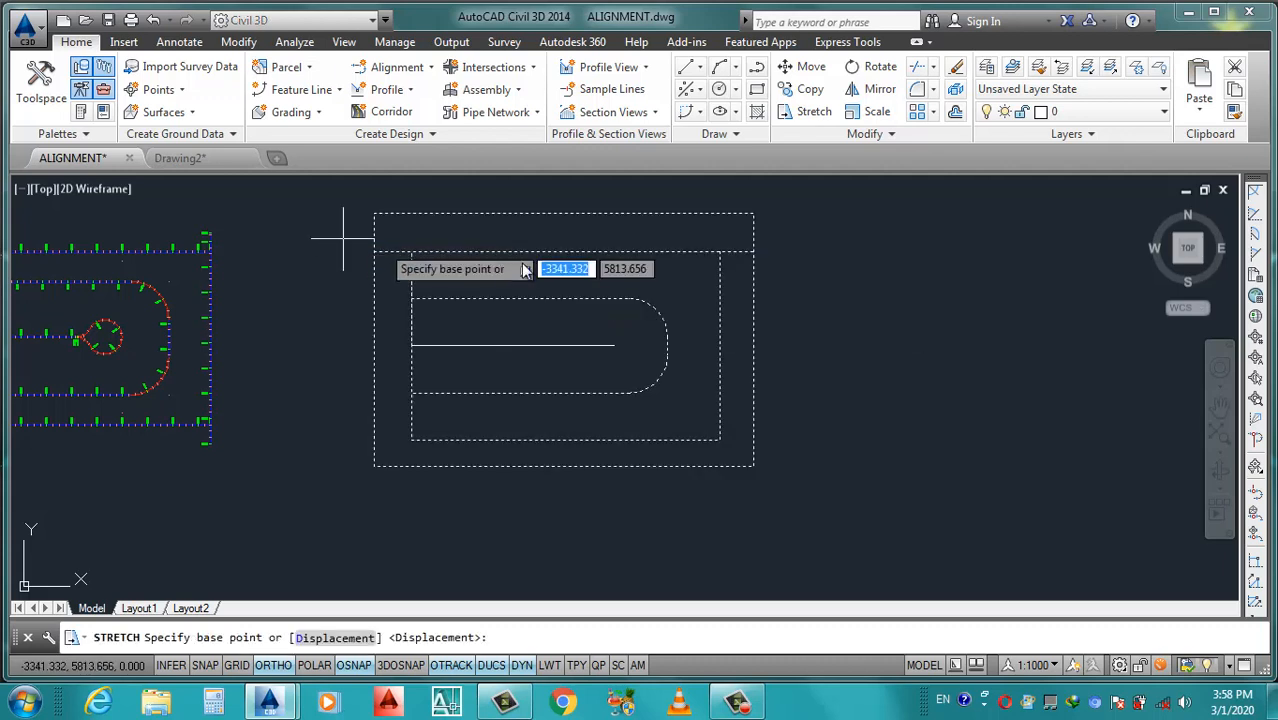
{"action": "left_click", "coordinate": [823, 269]}
{"action": "left_click", "coordinate": [831, 255]}
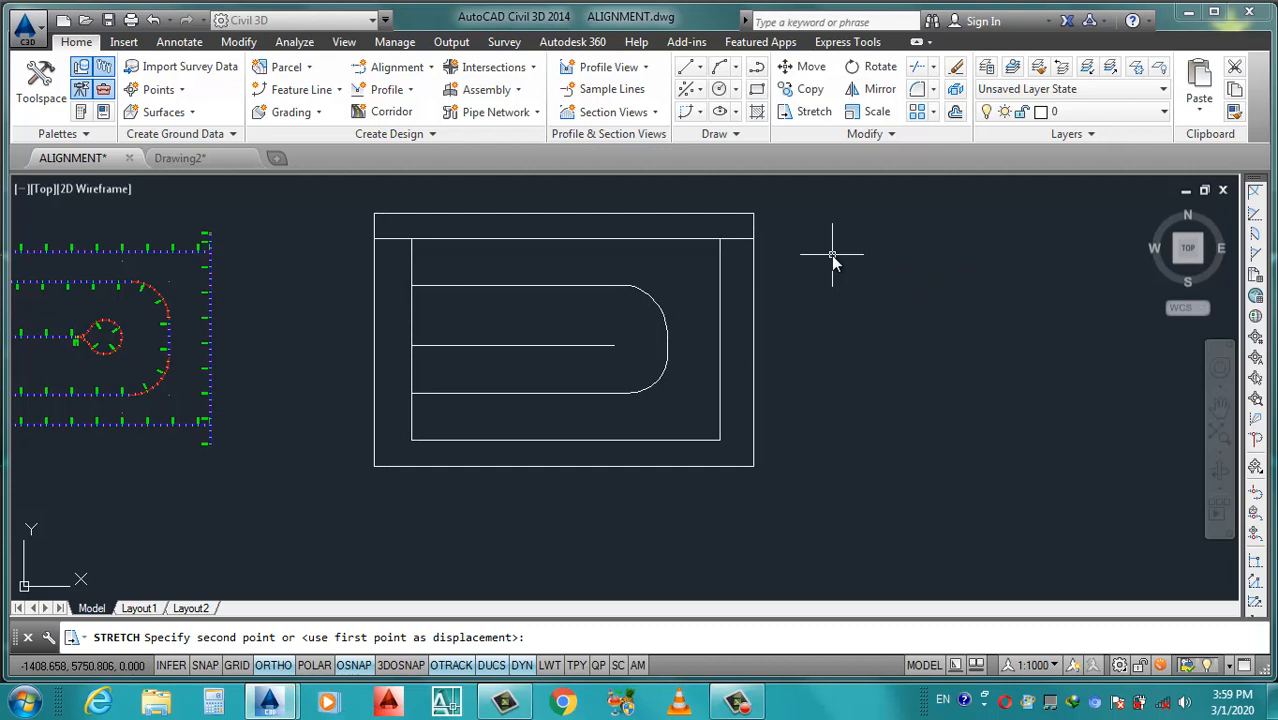
Stretch the inner frame's bottom line and the U-shaped polyline's lower line slightly south.
{"action": "left_click", "coordinate": [776, 365]}
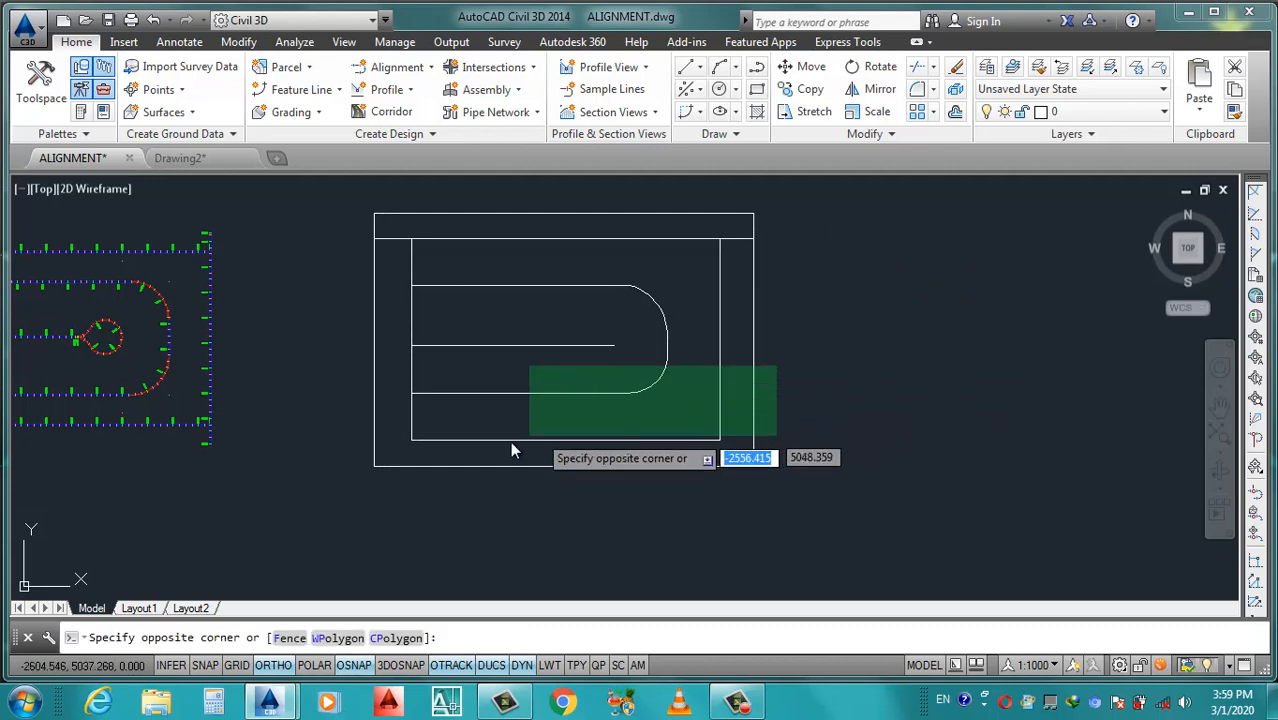
{"action": "left_click", "coordinate": [340, 450]}
{"action": "key", "text": "Return"}
{"action": "left_click", "coordinate": [831, 341]}
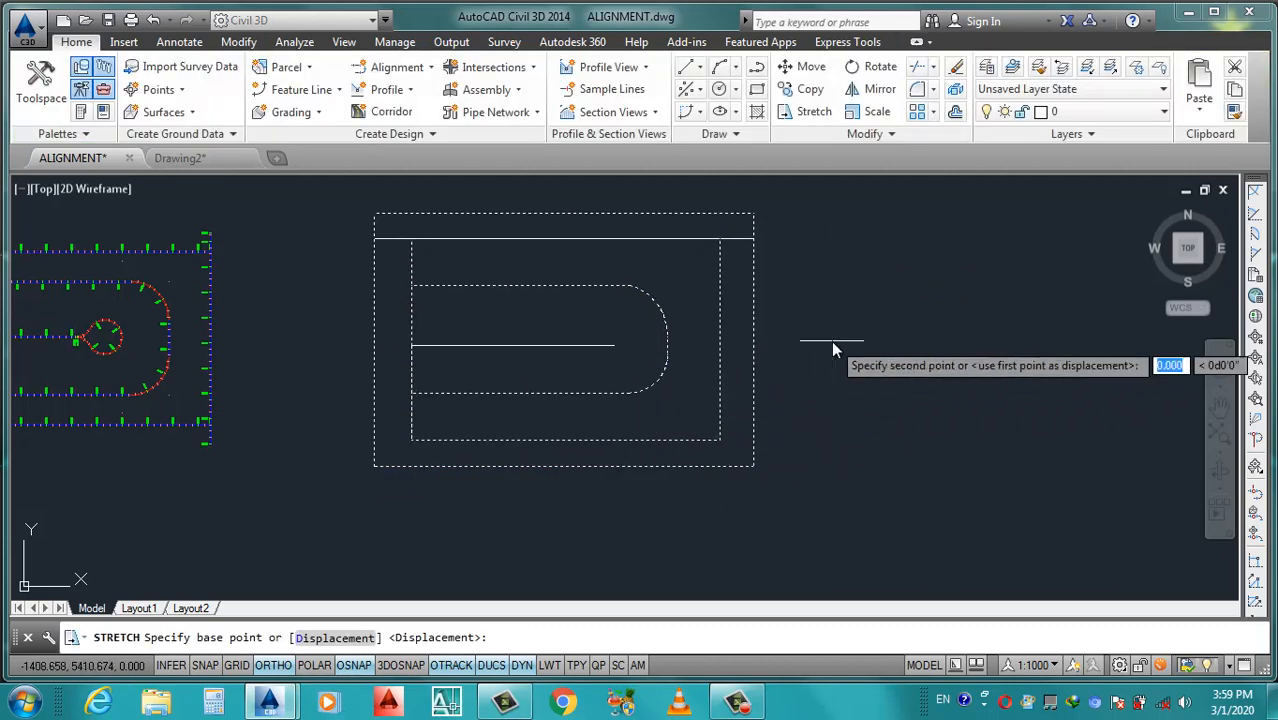
{"action": "left_click", "coordinate": [831, 350]}
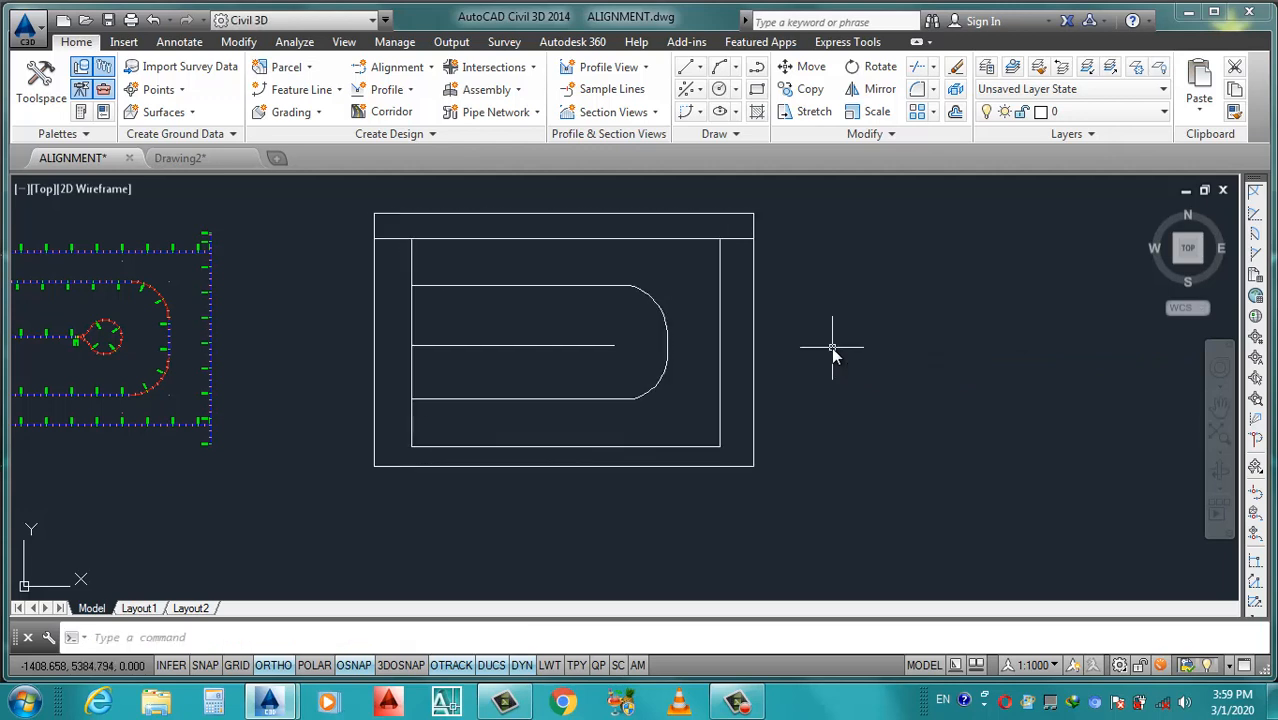
Stretch the outer rectangle's bottom side south to widen its gap from the inner frame.
{"action": "key", "text": "Return"}
{"action": "scroll", "coordinate": [767, 485], "scroll_direction": "up", "scroll_amount": 2}
{"action": "left_click", "coordinate": [770, 443]}
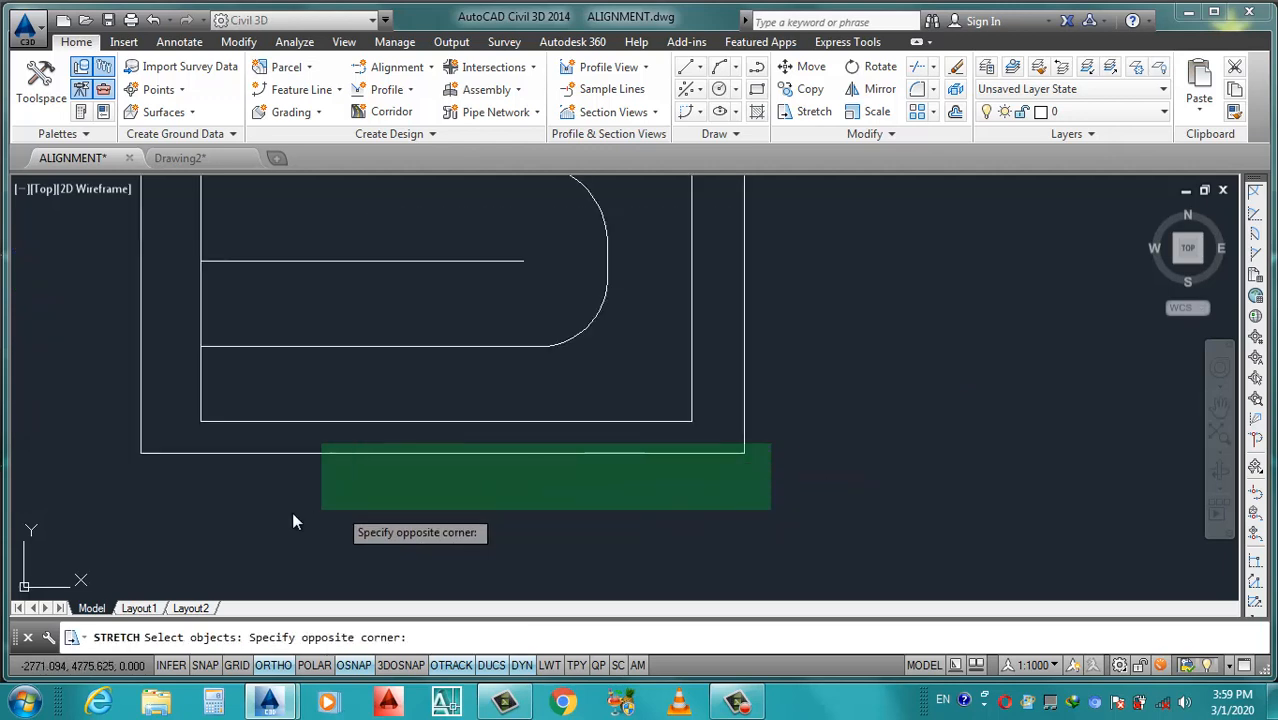
{"action": "left_click", "coordinate": [137, 512]}
{"action": "key", "text": "Return"}
{"action": "left_click", "coordinate": [892, 432]}
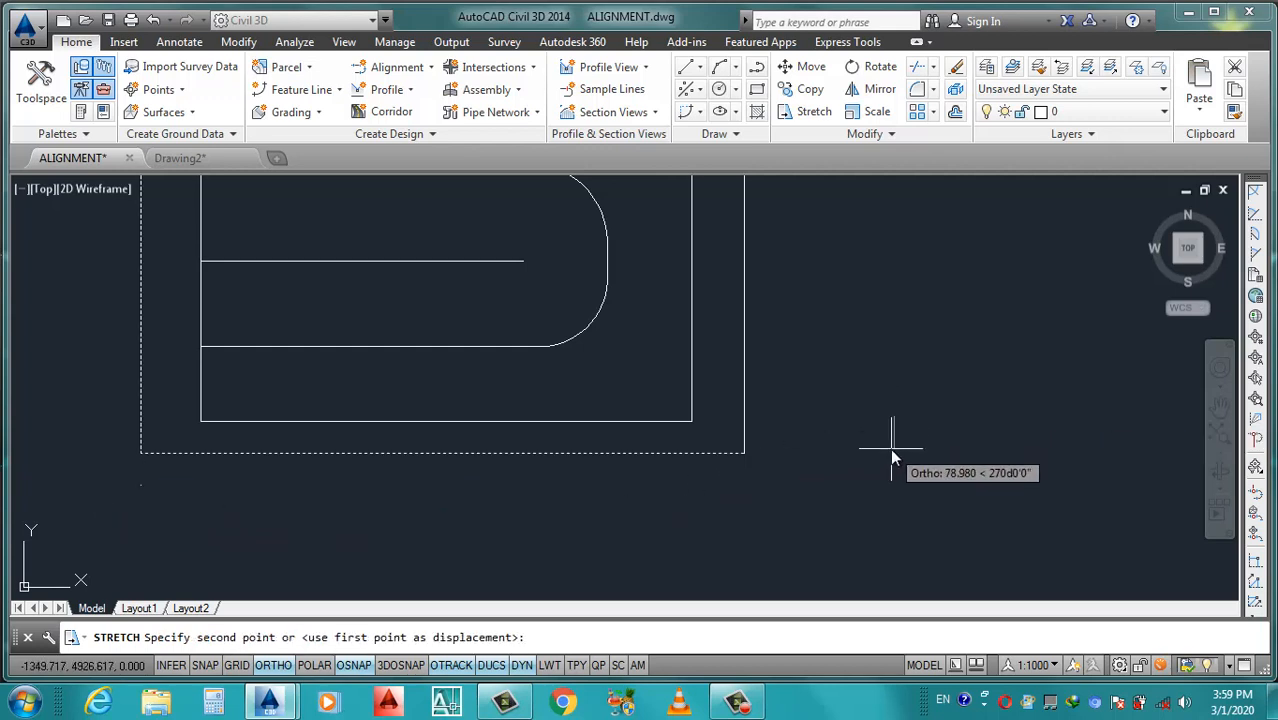
{"action": "left_click", "coordinate": [890, 455]}
Fillet both distorted eastern corners of the U-shaped polyline again with radius 150.
{"action": "scroll", "coordinate": [878, 457], "scroll_direction": "down", "scroll_amount": 4}
{"action": "scroll", "coordinate": [679, 395], "scroll_direction": "up", "scroll_amount": 4}
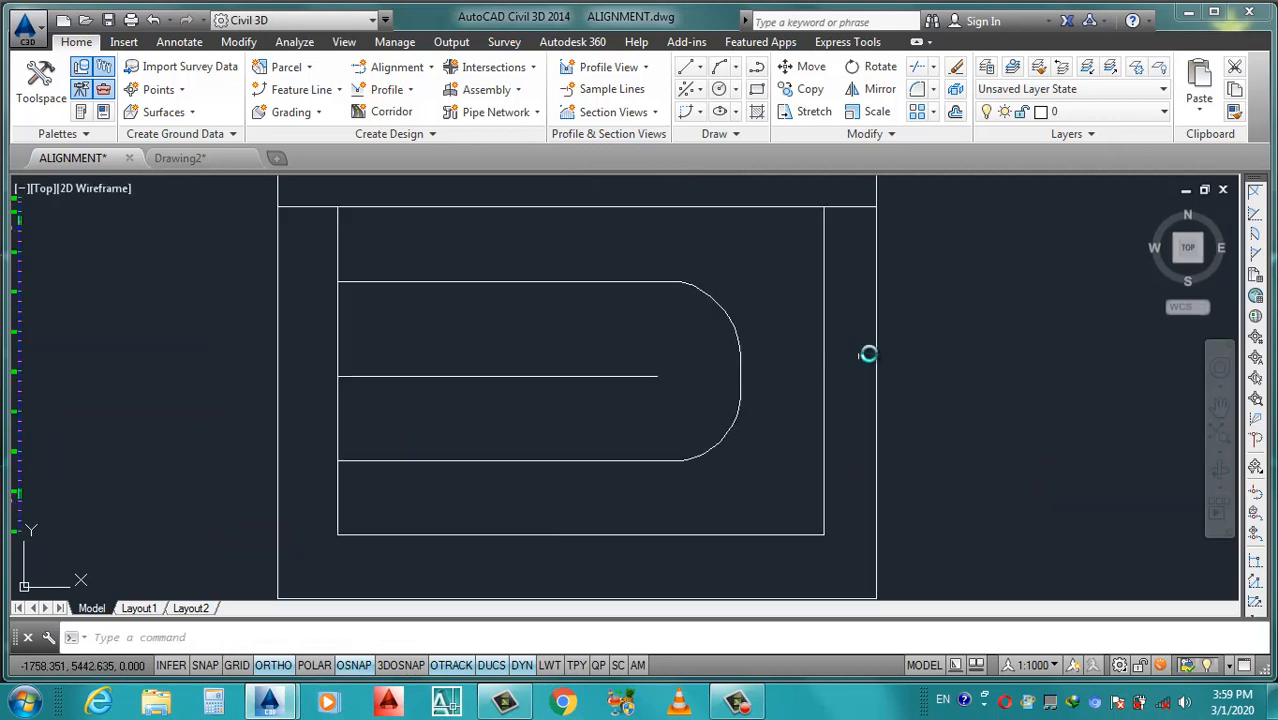
{"action": "left_click", "coordinate": [726, 310]}
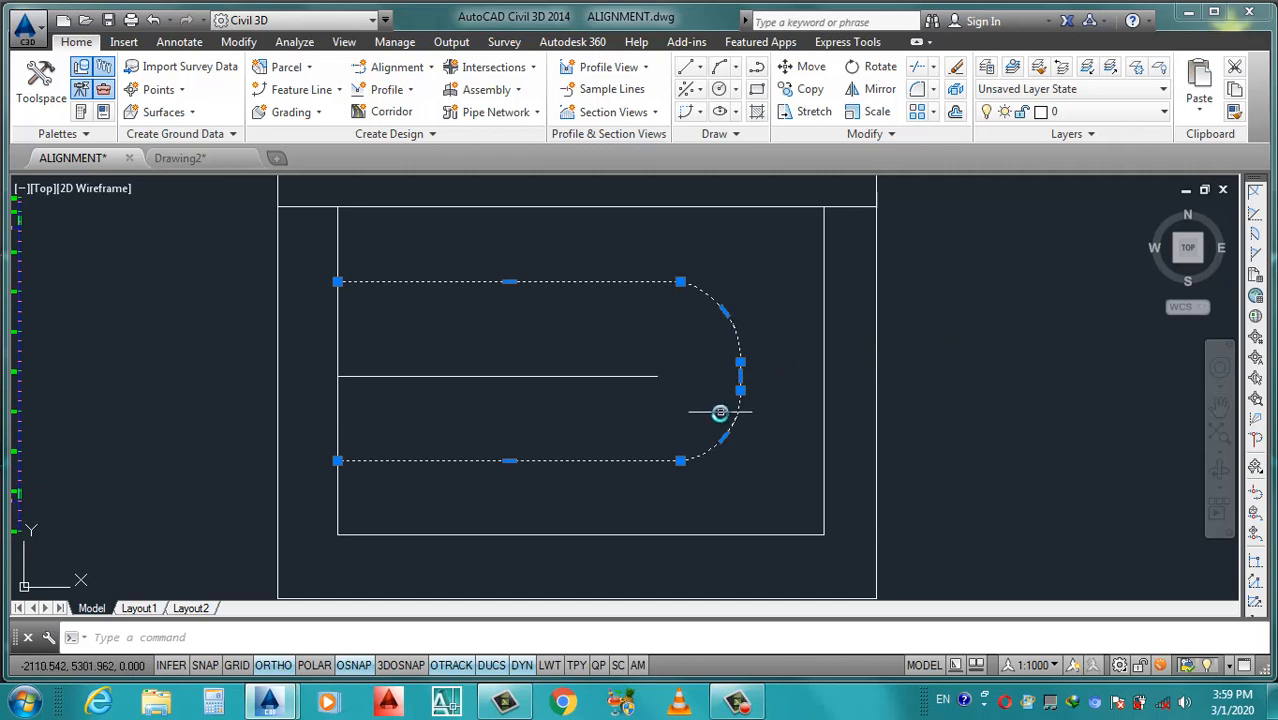
{"action": "scroll", "coordinate": [722, 412], "scroll_direction": "up", "scroll_amount": 2}
{"action": "key", "text": "Escape"}
{"action": "scroll", "coordinate": [769, 351], "scroll_direction": "down", "scroll_amount": 2}
{"action": "scroll", "coordinate": [747, 309], "scroll_direction": "up", "scroll_amount": 2}
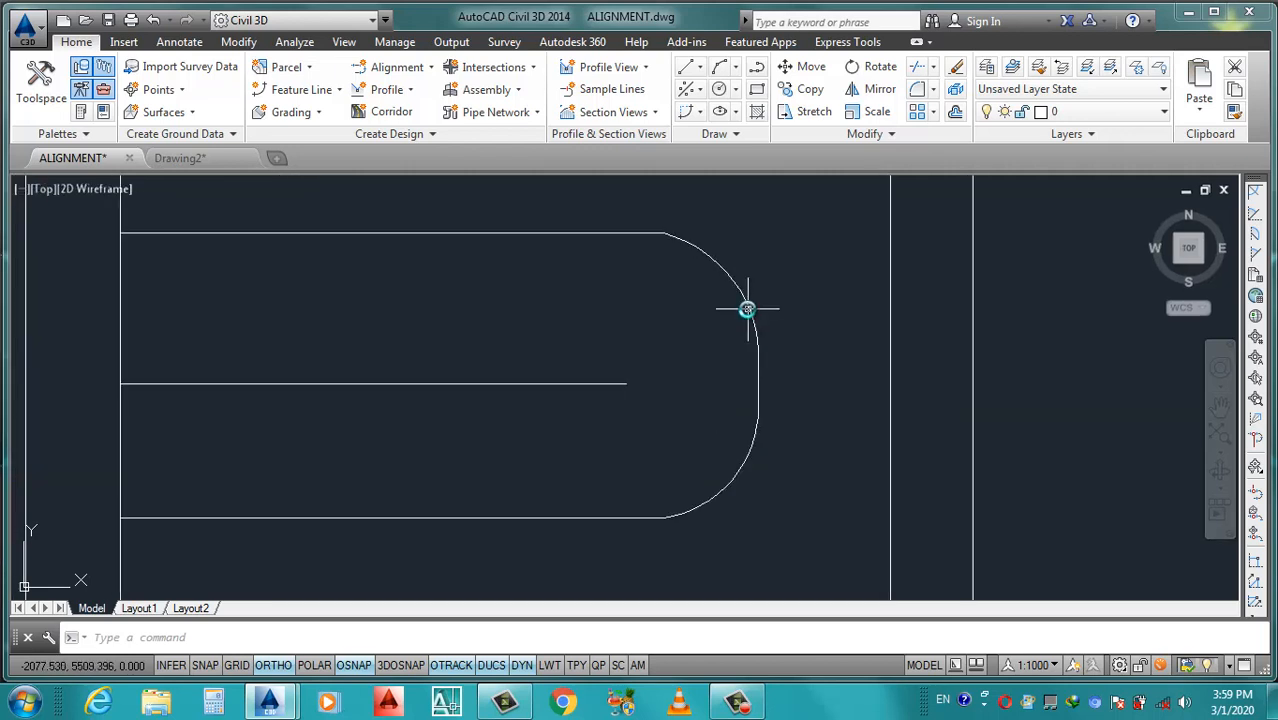
{"action": "type", "text": "f"}
{"action": "key", "text": "Return"}
{"action": "type", "text": "r"}
{"action": "key", "text": "Return"}
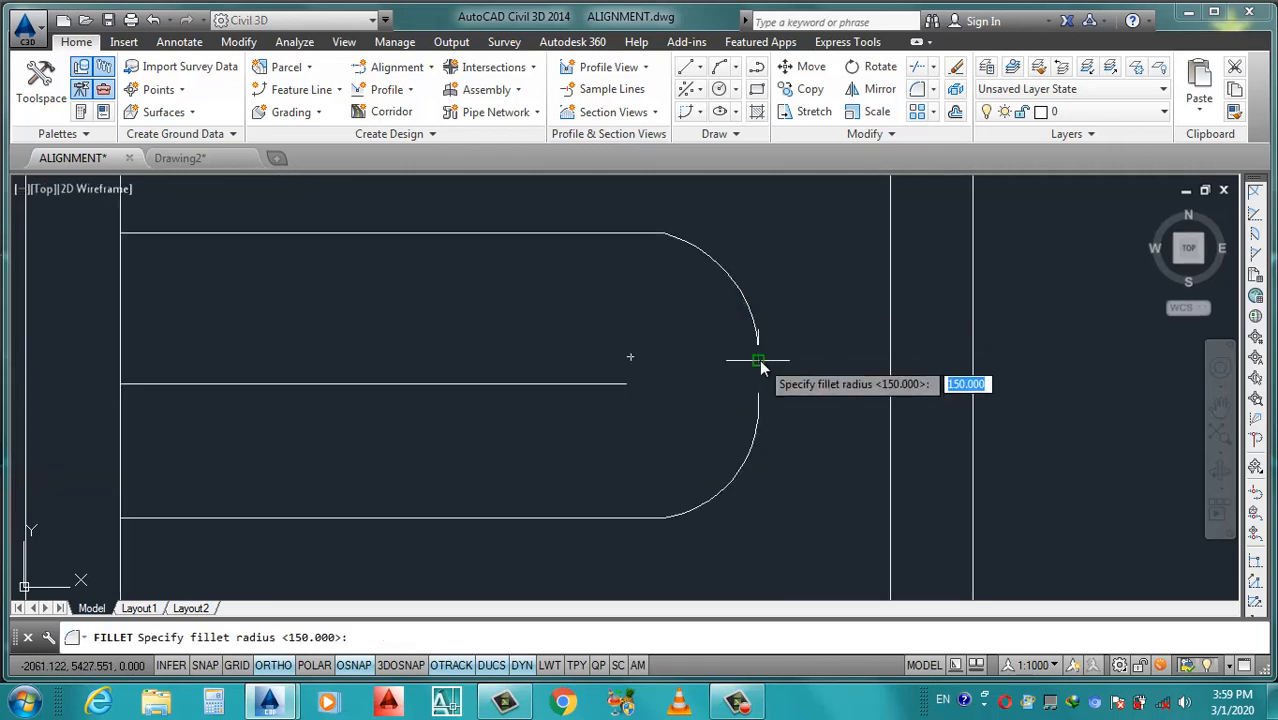
{"action": "key", "text": "Return"}
{"action": "left_click", "coordinate": [756, 365]}
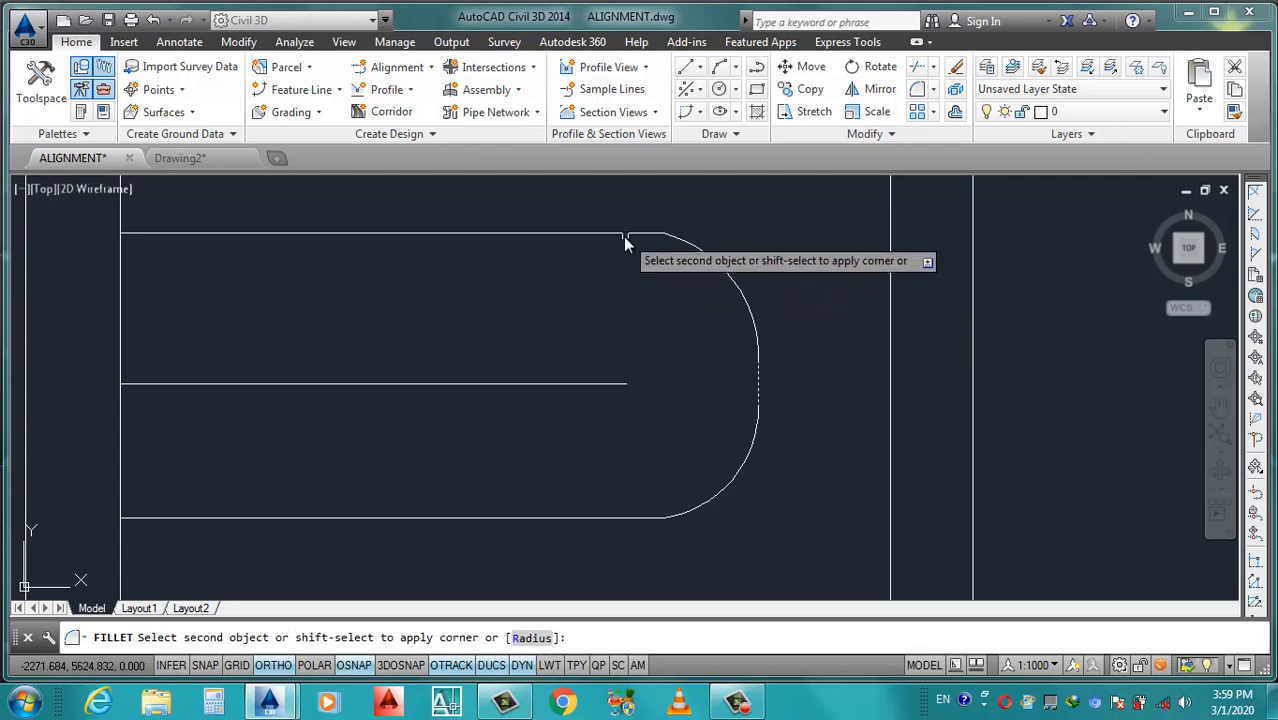
{"action": "left_click", "coordinate": [623, 234]}
{"action": "key", "text": "Return"}
{"action": "left_click", "coordinate": [759, 402]}
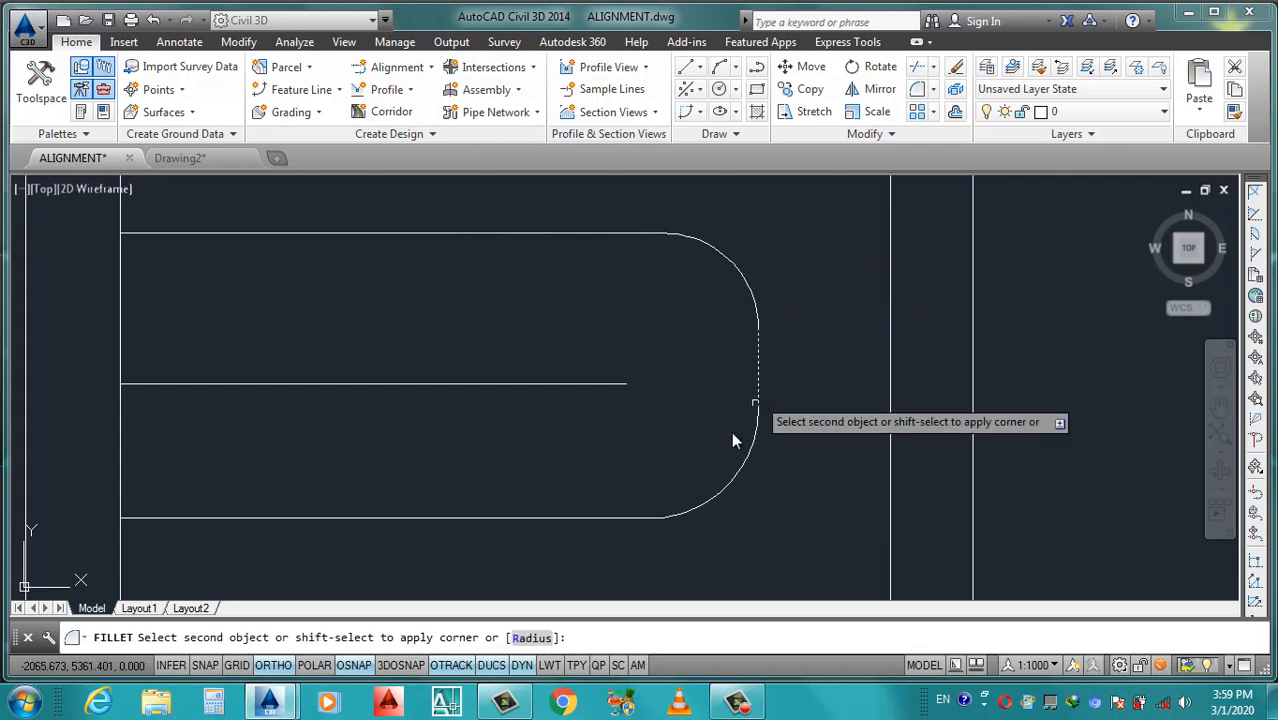
{"action": "left_click", "coordinate": [617, 519]}
Examine the U-shaped polyline's lower rounded corner and the whole new layout beside the existing alignments.
{"action": "scroll", "coordinate": [703, 507], "scroll_direction": "up", "scroll_amount": 3}
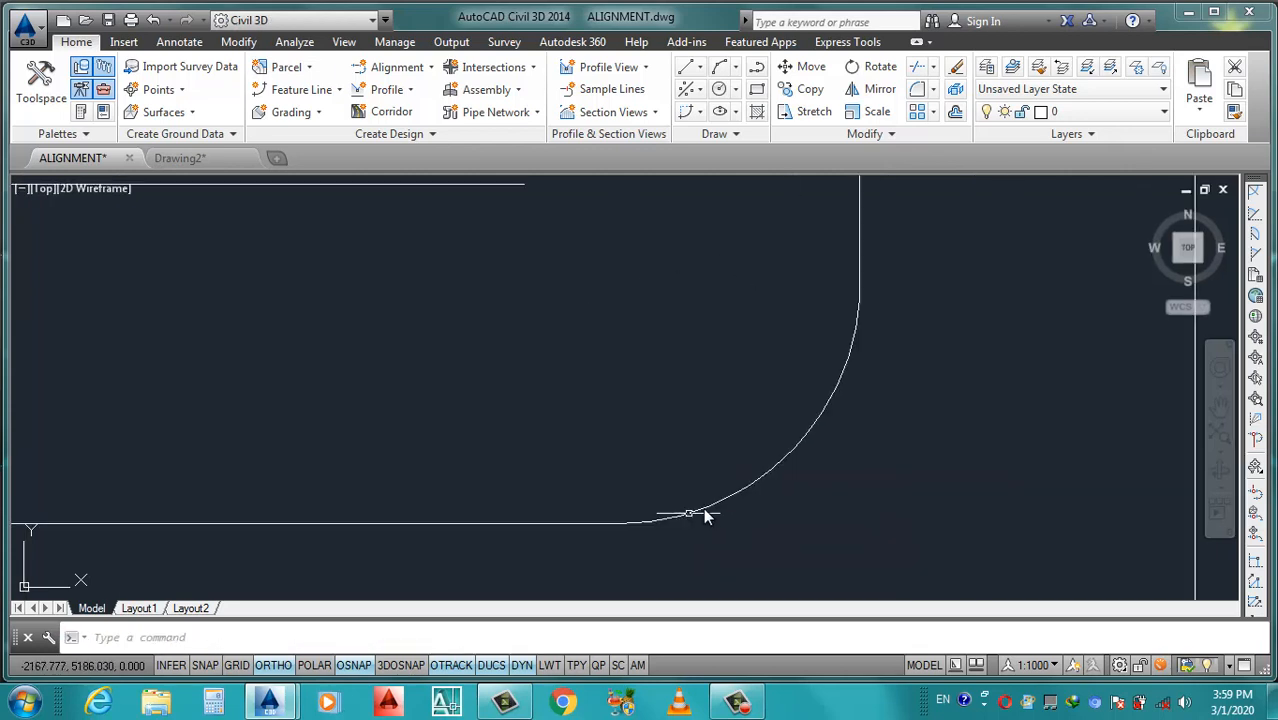
{"action": "scroll", "coordinate": [742, 427], "scroll_direction": "down", "scroll_amount": 5}
{"action": "scroll", "coordinate": [728, 398], "scroll_direction": "down", "scroll_amount": 2}
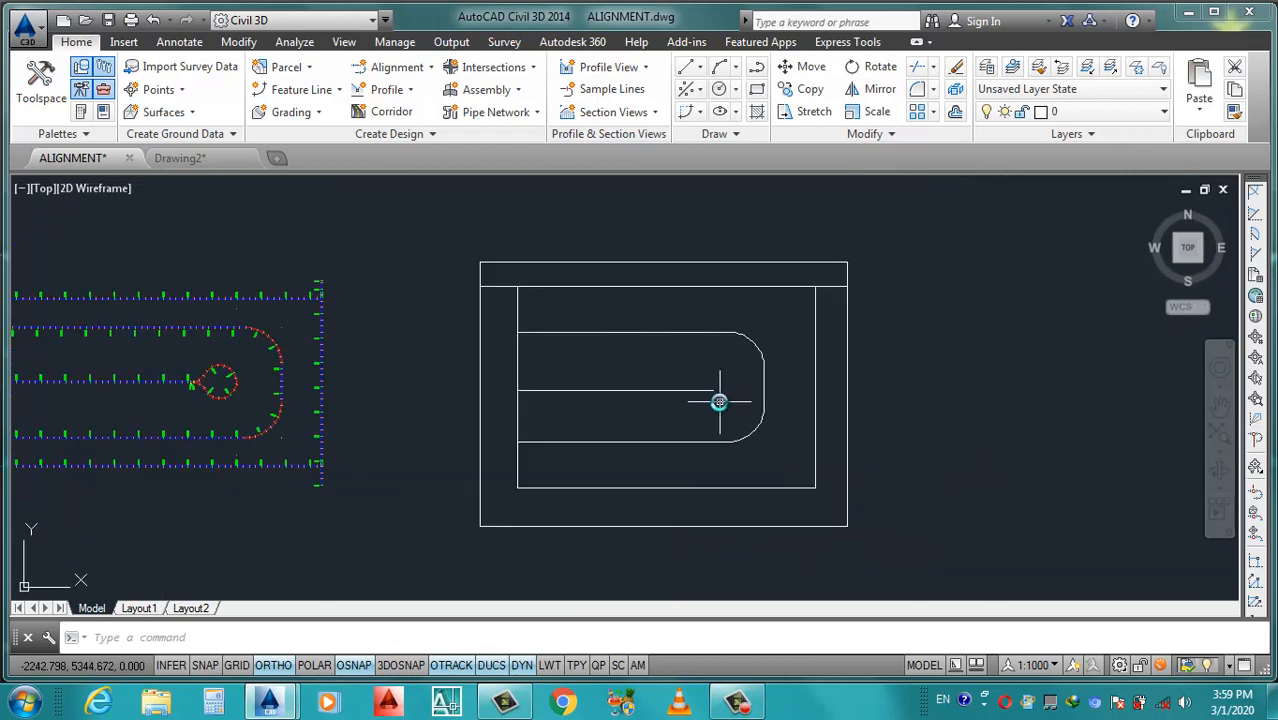
{"action": "scroll", "coordinate": [716, 400], "scroll_direction": "up", "scroll_amount": 2}
{"action": "scroll", "coordinate": [681, 383], "scroll_direction": "down", "scroll_amount": 3}
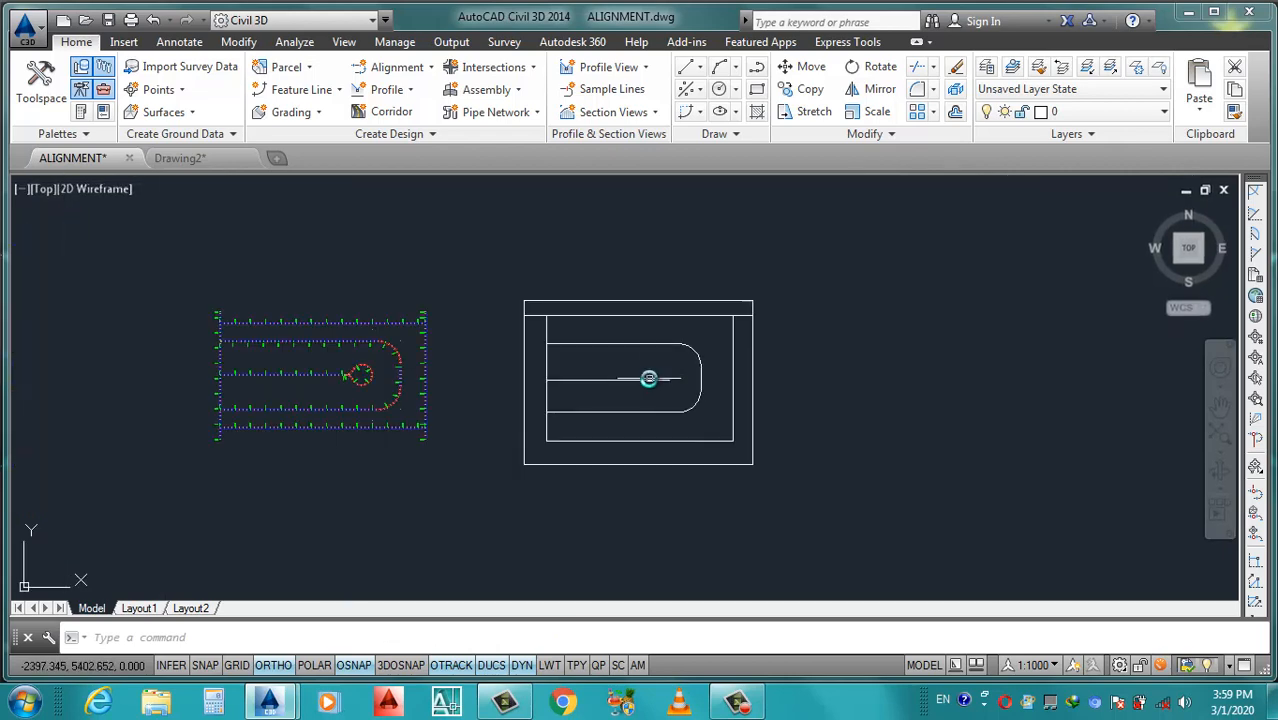
{"action": "scroll", "coordinate": [668, 370], "scroll_direction": "up", "scroll_amount": 2}
{"action": "left_click", "coordinate": [858, 331]}
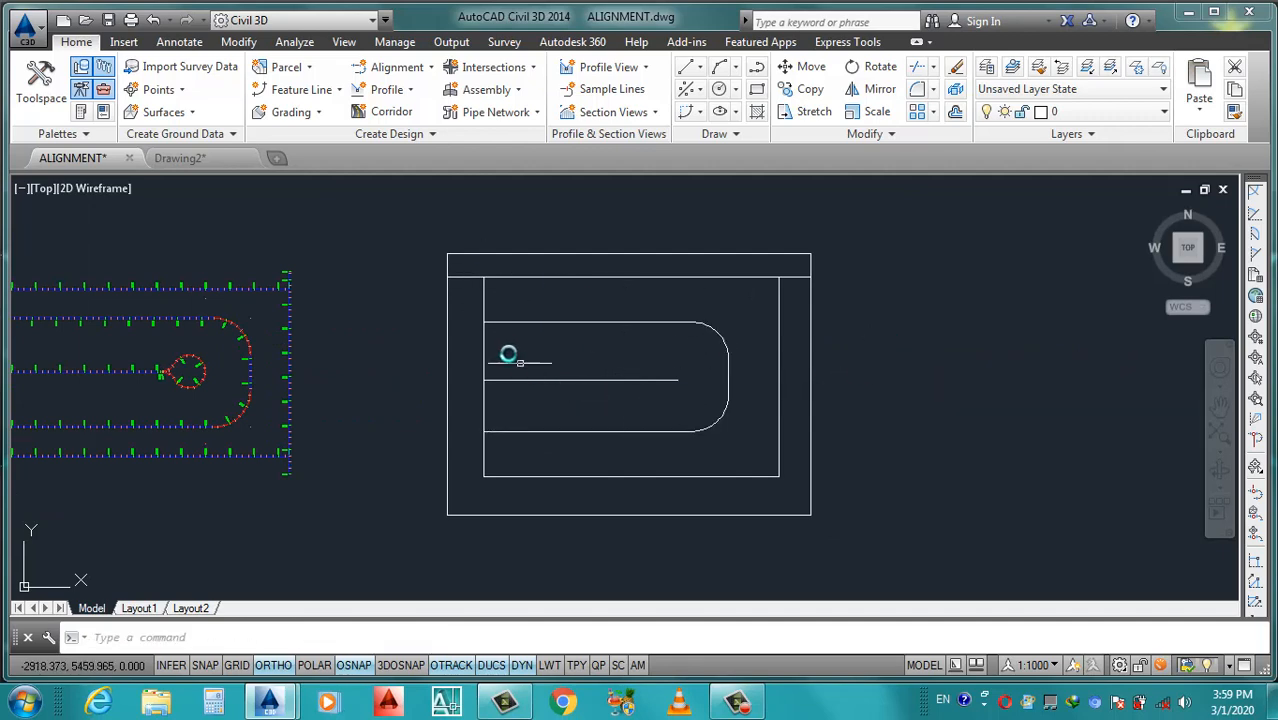
{"action": "scroll", "coordinate": [602, 365], "scroll_direction": "up", "scroll_amount": 2}
{"action": "scroll", "coordinate": [585, 385], "scroll_direction": "down", "scroll_amount": 2}
{"action": "scroll", "coordinate": [537, 352], "scroll_direction": "up", "scroll_amount": 2}
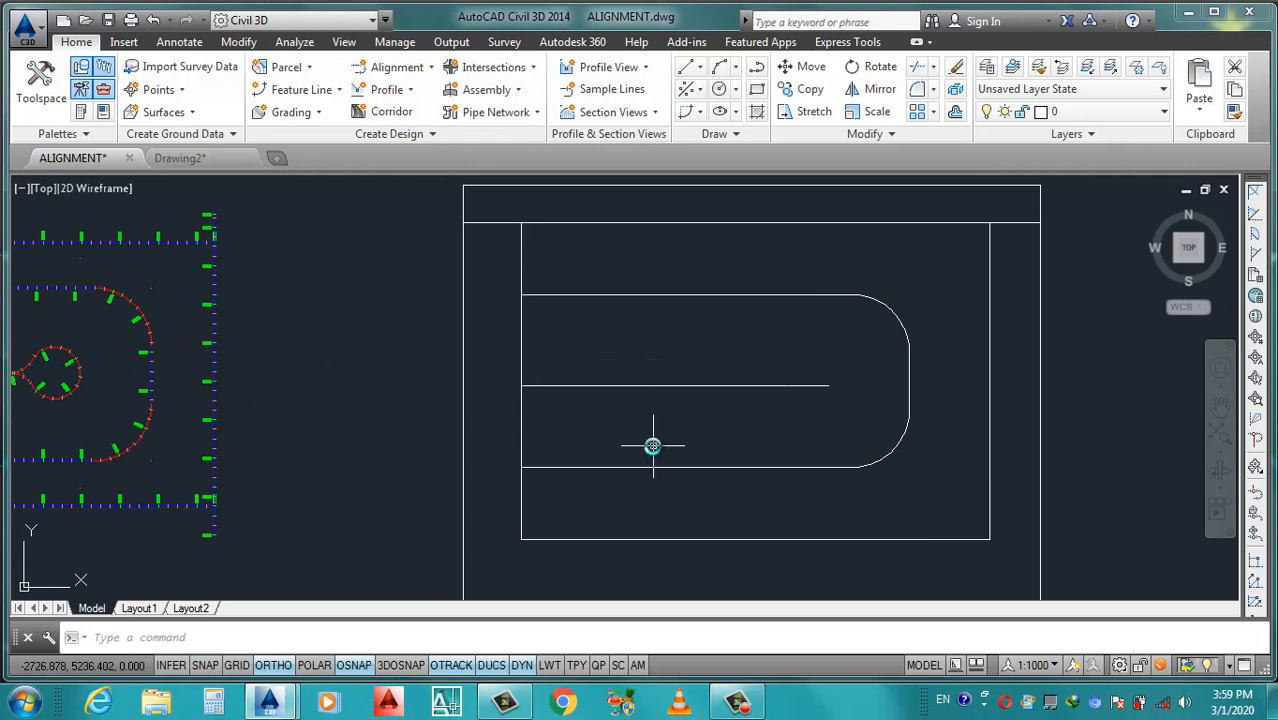
Draw a vertical polyline from the inner frame's bottom line up to its top line, a short distance east of its west side.
{"action": "type", "text": "pl"}
{"action": "key", "text": "Return"}
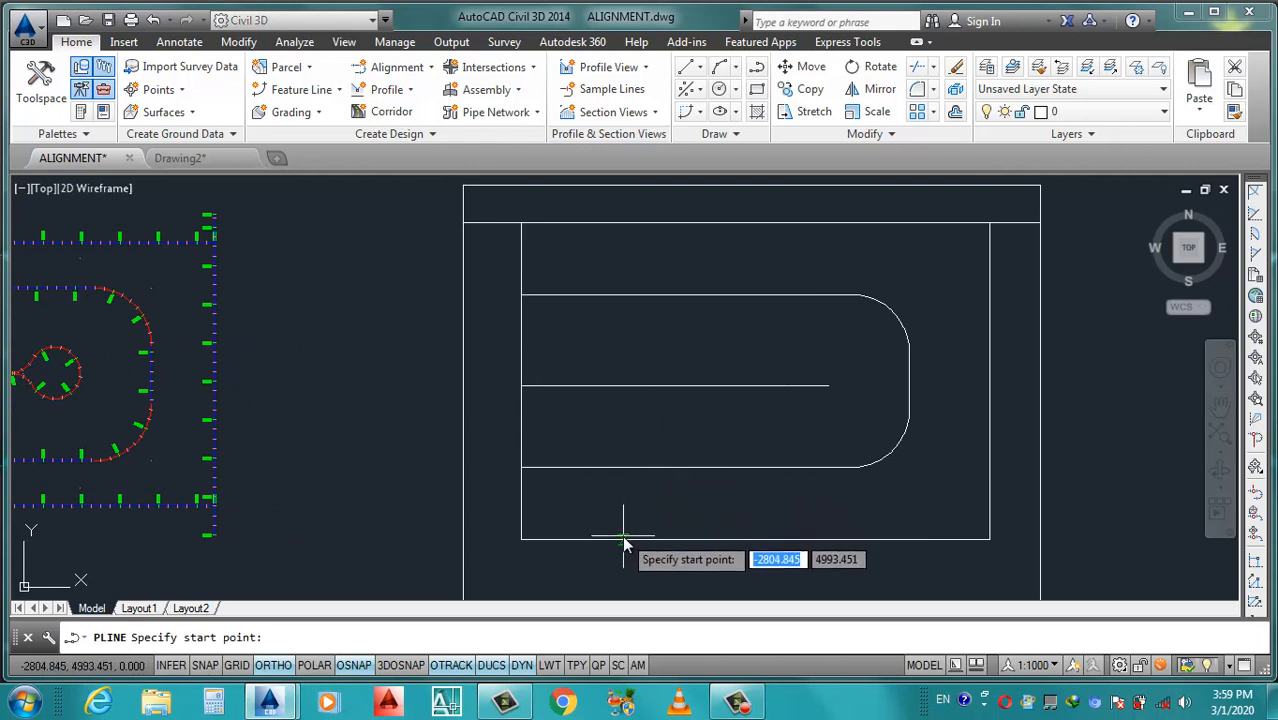
{"action": "left_click", "coordinate": [624, 535]}
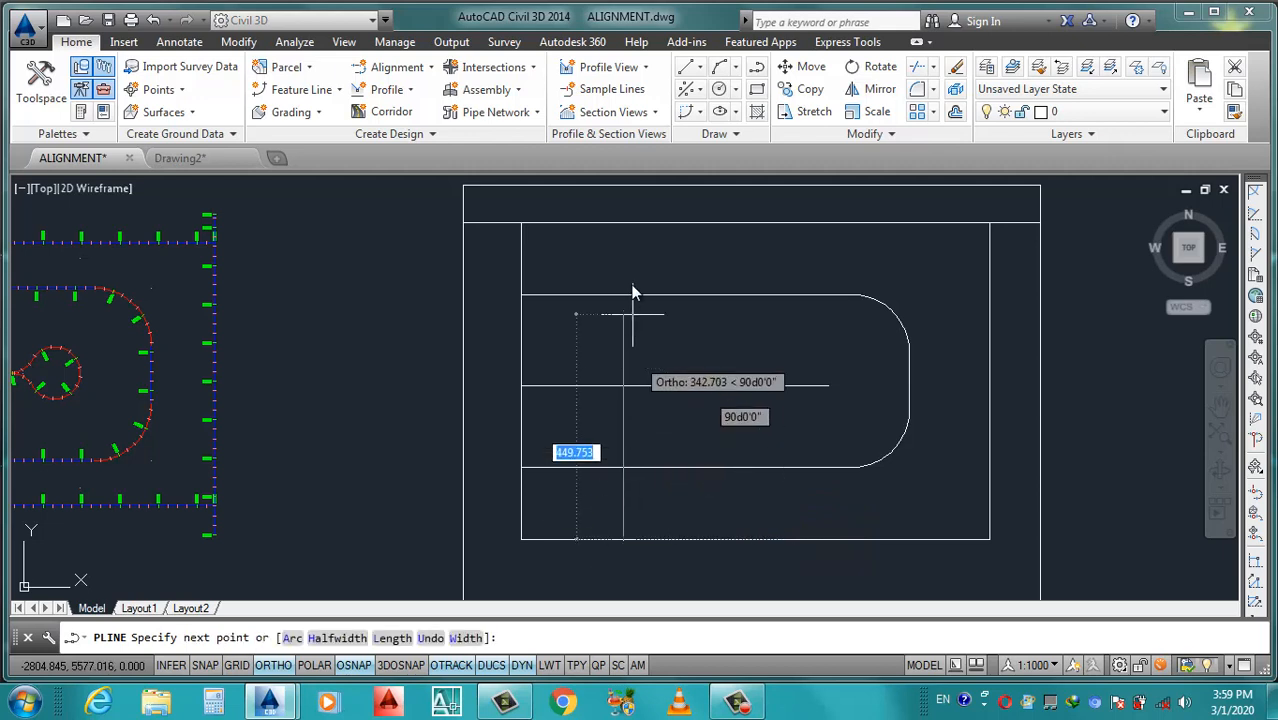
{"action": "left_click", "coordinate": [619, 230]}
{"action": "key", "text": "Return"}
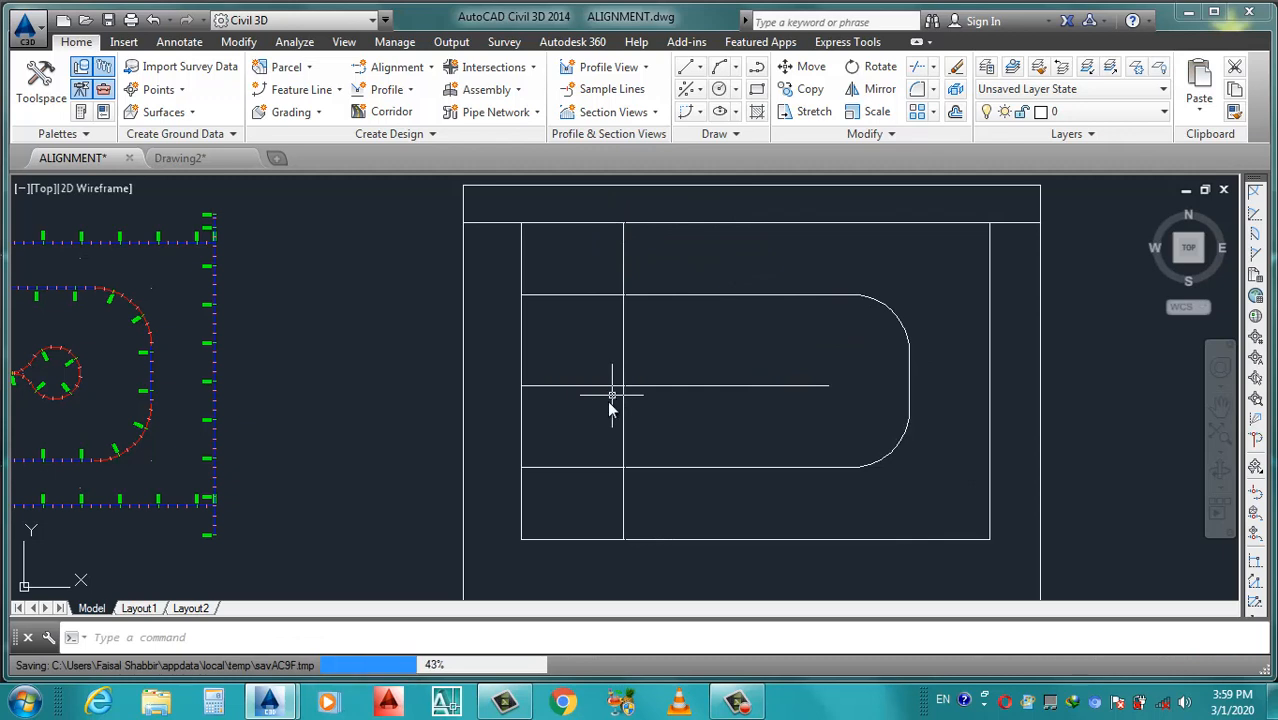
Trim the U-shaped polyline's two arms and the middle line where they run west of the vertical polyline.
{"action": "type", "text": "tr"}
{"action": "key", "text": "Return"}
{"action": "key", "text": "Return"}
{"action": "left_click", "coordinate": [587, 278]}
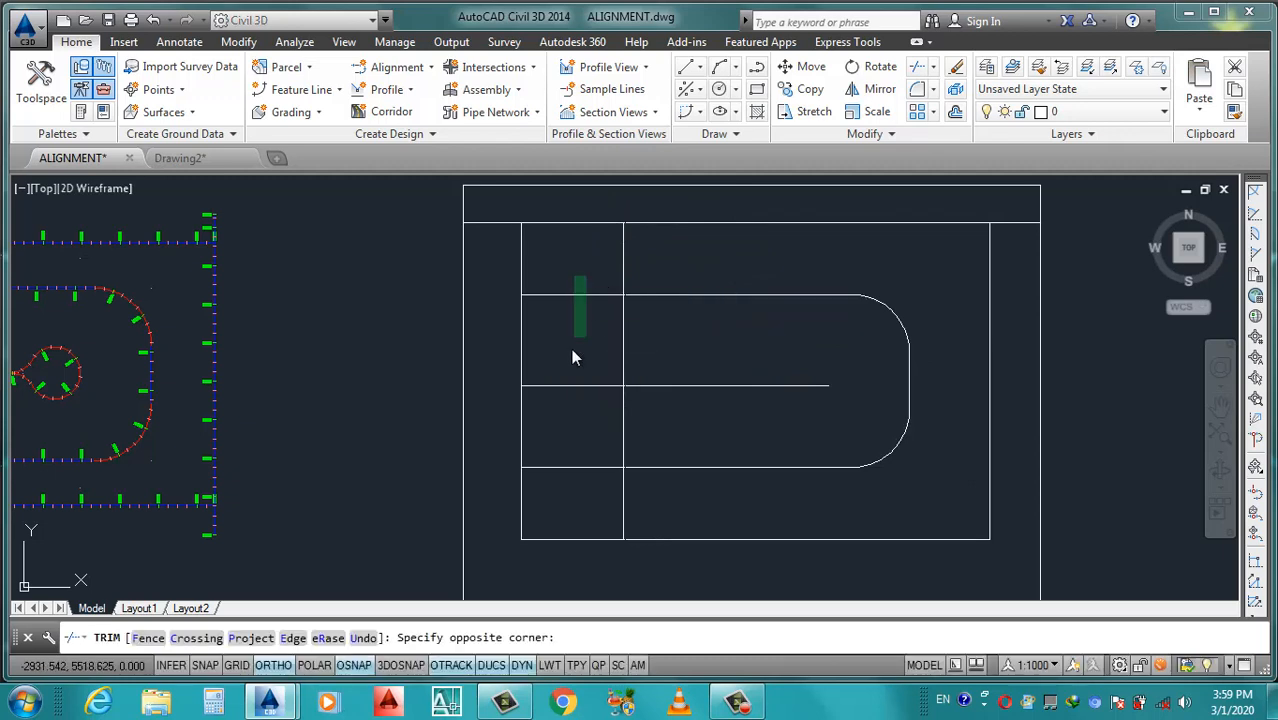
{"action": "left_click", "coordinate": [549, 493]}
Move the vertical polyline a short distance west, toward the inner frame's west side.
{"action": "left_click", "coordinate": [617, 497]}
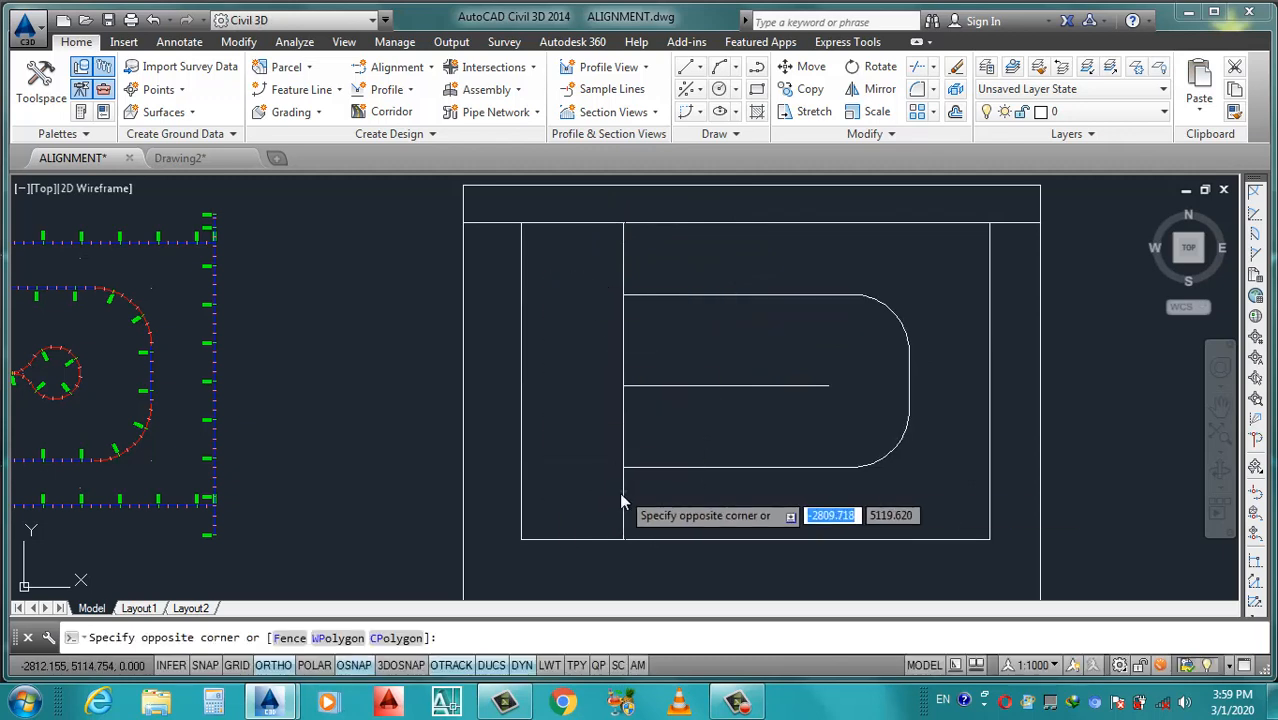
{"action": "left_click", "coordinate": [625, 493]}
{"action": "type", "text": "m"}
{"action": "key", "text": "Return"}
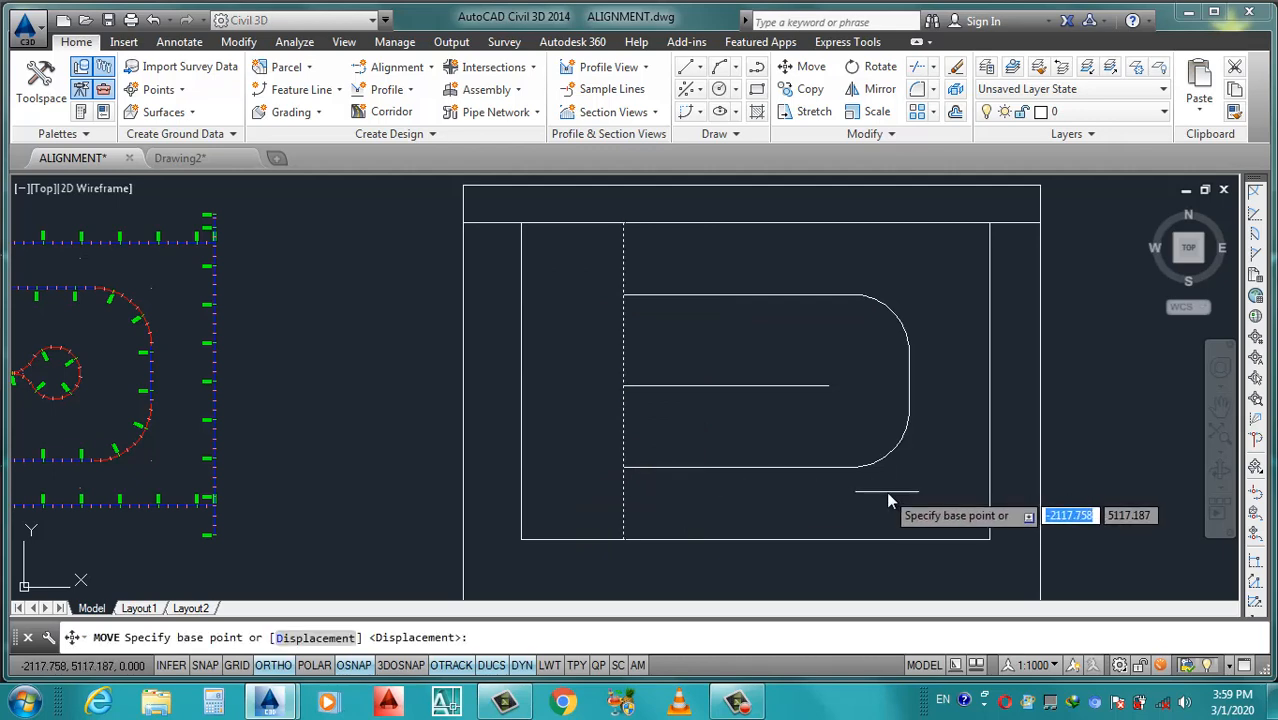
{"action": "left_click", "coordinate": [887, 494]}
{"action": "left_click", "coordinate": [866, 508]}
Move the U-shaped polyline and the middle line together a short distance east.
{"action": "left_click", "coordinate": [935, 272]}
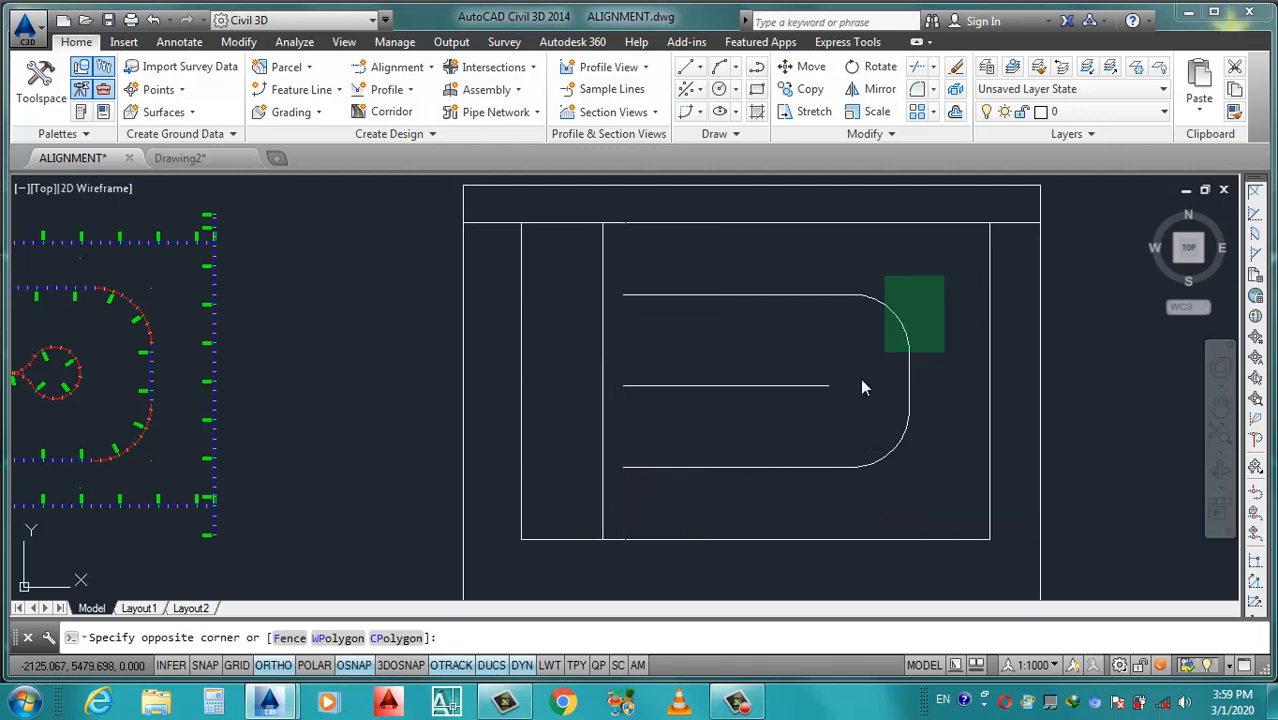
{"action": "left_click", "coordinate": [714, 482]}
{"action": "type", "text": "m"}
{"action": "key", "text": "Return"}
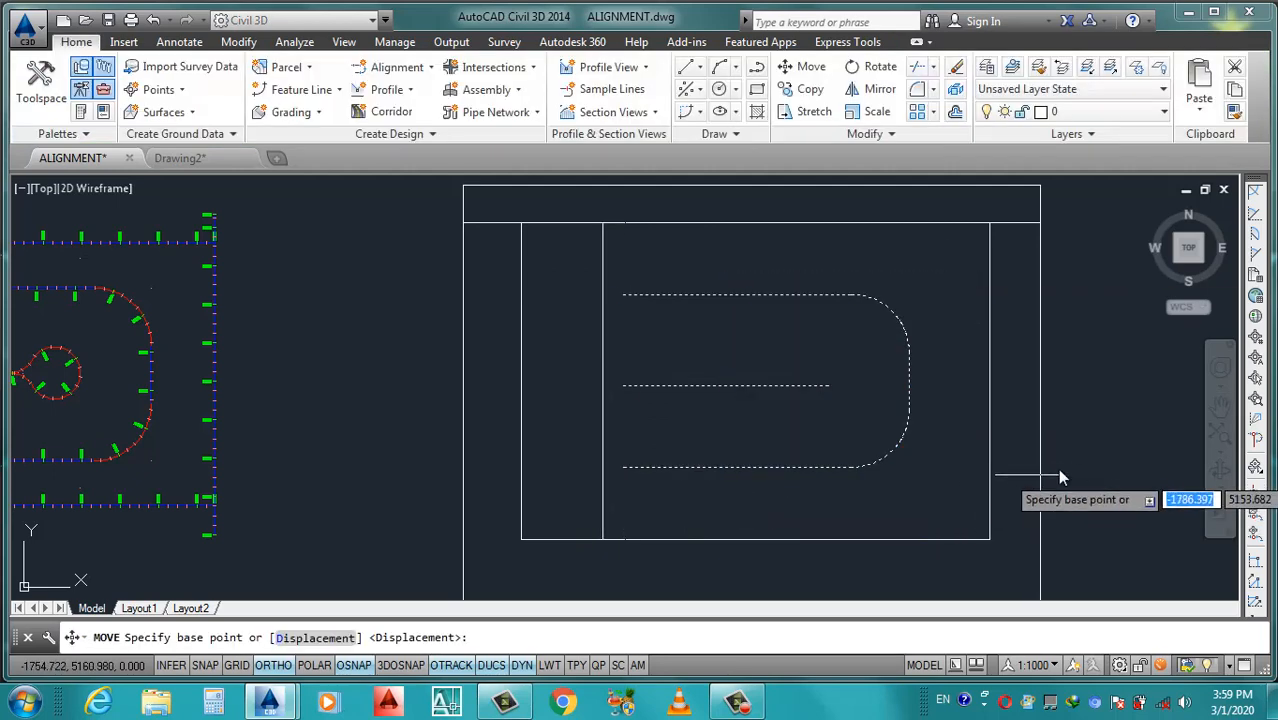
{"action": "left_click", "coordinate": [1077, 457]}
{"action": "left_click", "coordinate": [1104, 460]}
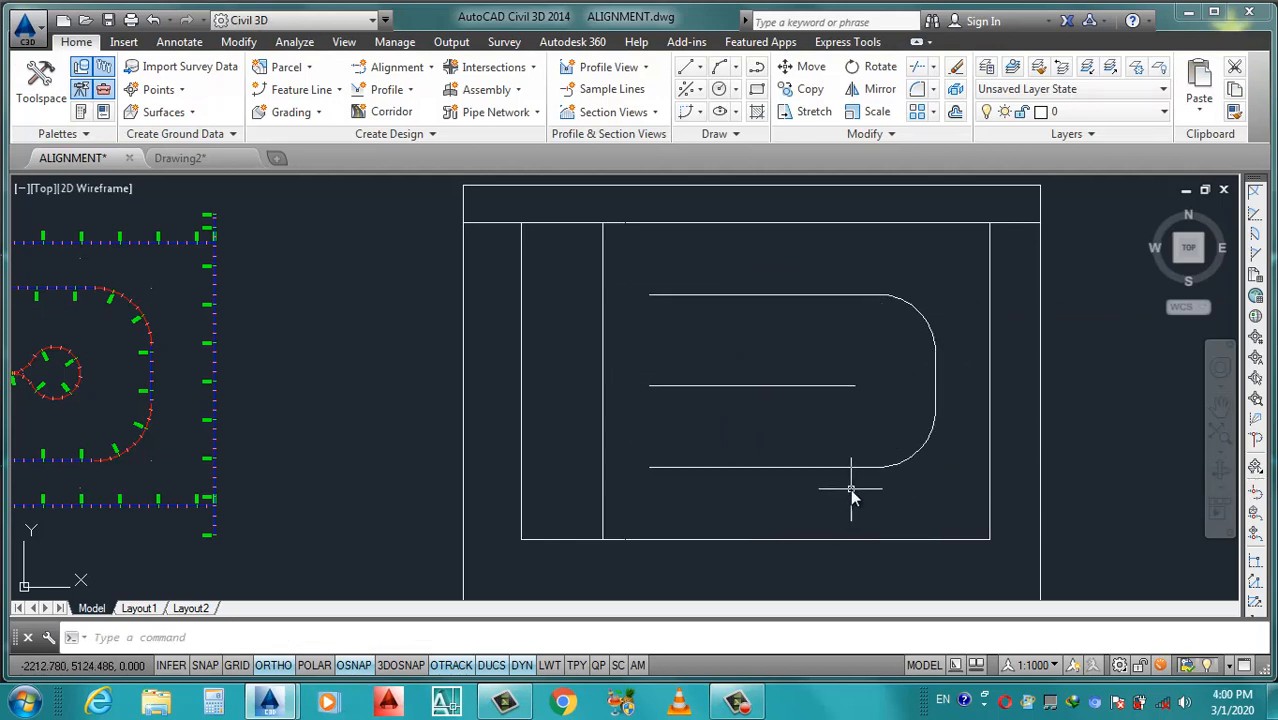
Extend the west ends of the U-shaped polyline and the middle line to the vertical polyline.
{"action": "type", "text": "ex"}
{"action": "key", "text": "Return"}
{"action": "key", "text": "Return"}
{"action": "left_click", "coordinate": [680, 278]}
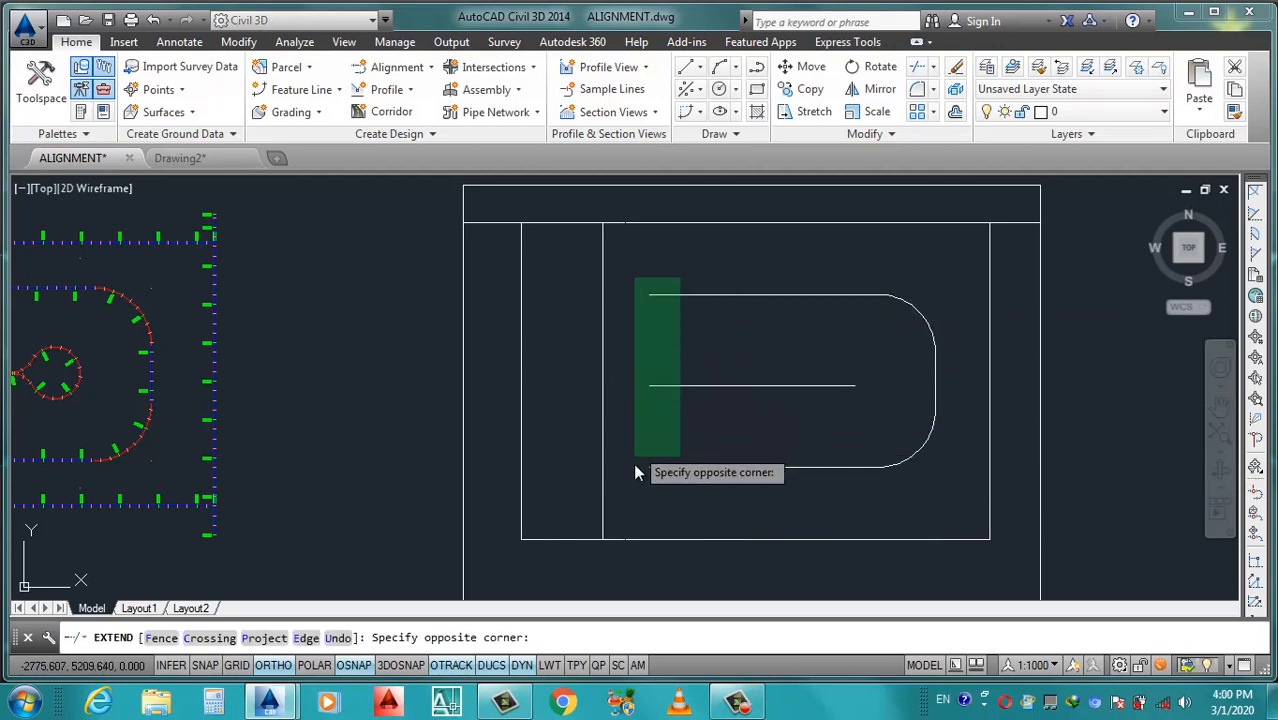
{"action": "left_click", "coordinate": [635, 472]}
{"action": "key", "text": "Escape"}
Stretch the west sides of the outer rectangle and inner frame westward, together with the horizontal line's west end.
{"action": "scroll", "coordinate": [645, 440], "scroll_direction": "down", "scroll_amount": 2}
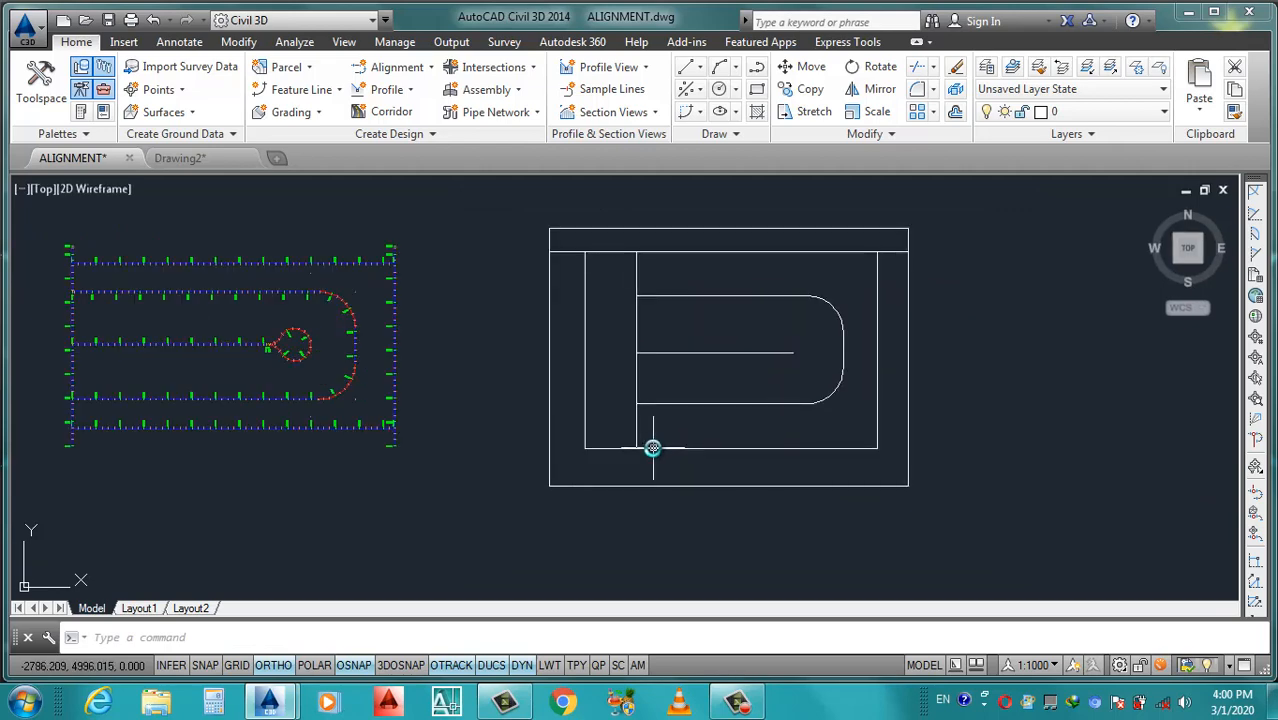
{"action": "scroll", "coordinate": [652, 449], "scroll_direction": "up", "scroll_amount": 3}
{"action": "scroll", "coordinate": [653, 448], "scroll_direction": "down", "scroll_amount": 4}
{"action": "scroll", "coordinate": [628, 448], "scroll_direction": "up", "scroll_amount": 3}
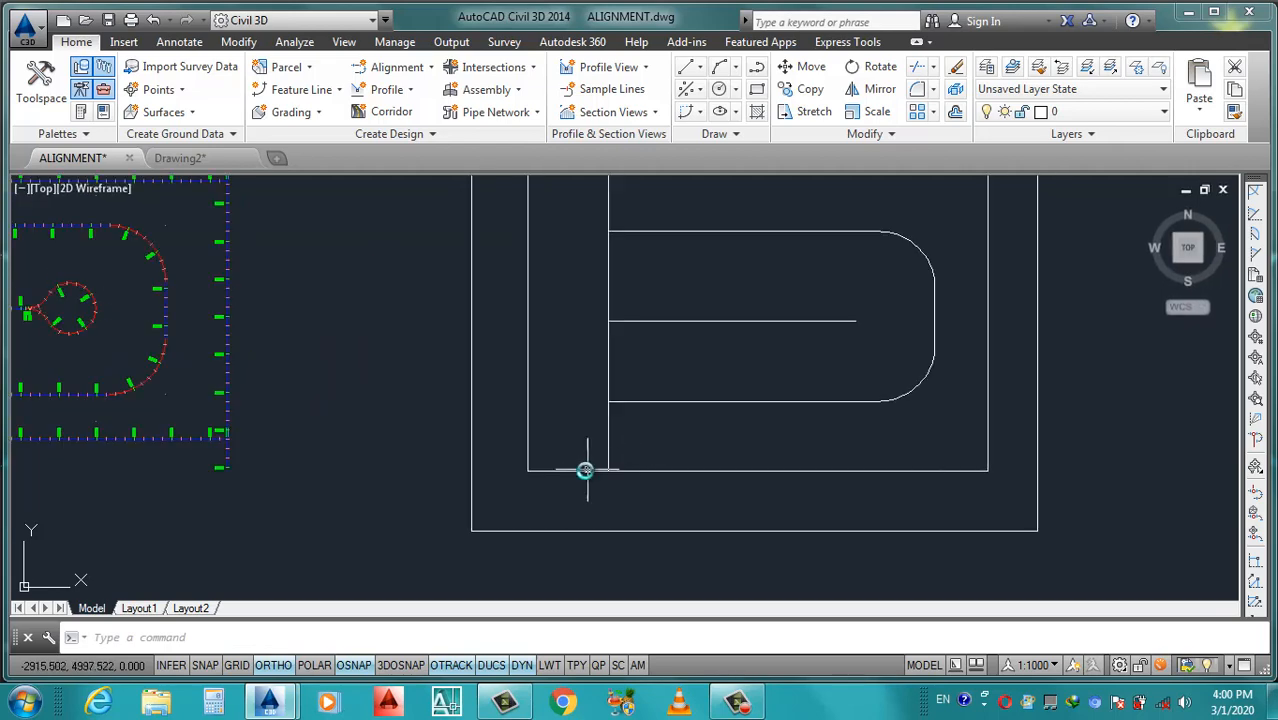
{"action": "scroll", "coordinate": [600, 468], "scroll_direction": "down", "scroll_amount": 3}
{"action": "scroll", "coordinate": [555, 458], "scroll_direction": "up", "scroll_amount": 3}
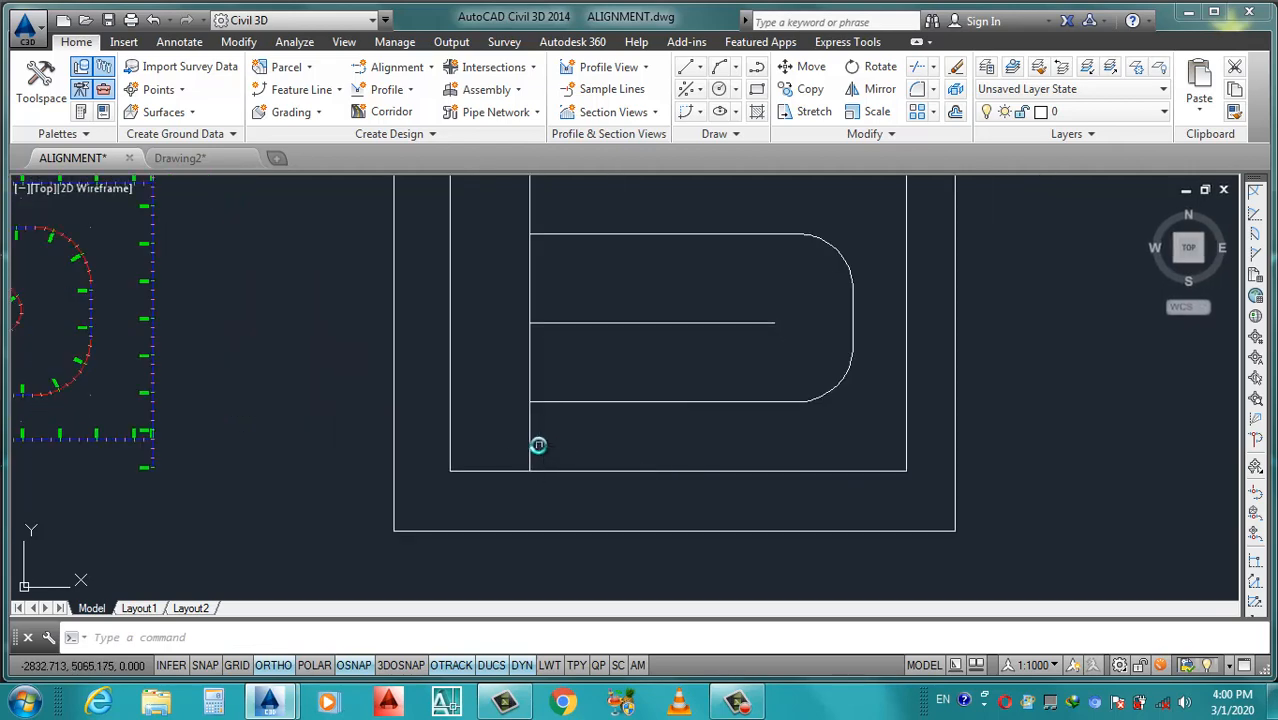
{"action": "scroll", "coordinate": [538, 445], "scroll_direction": "down", "scroll_amount": 2}
{"action": "type", "text": "s"}
{"action": "key", "text": "Return"}
{"action": "left_click", "coordinate": [483, 503]}
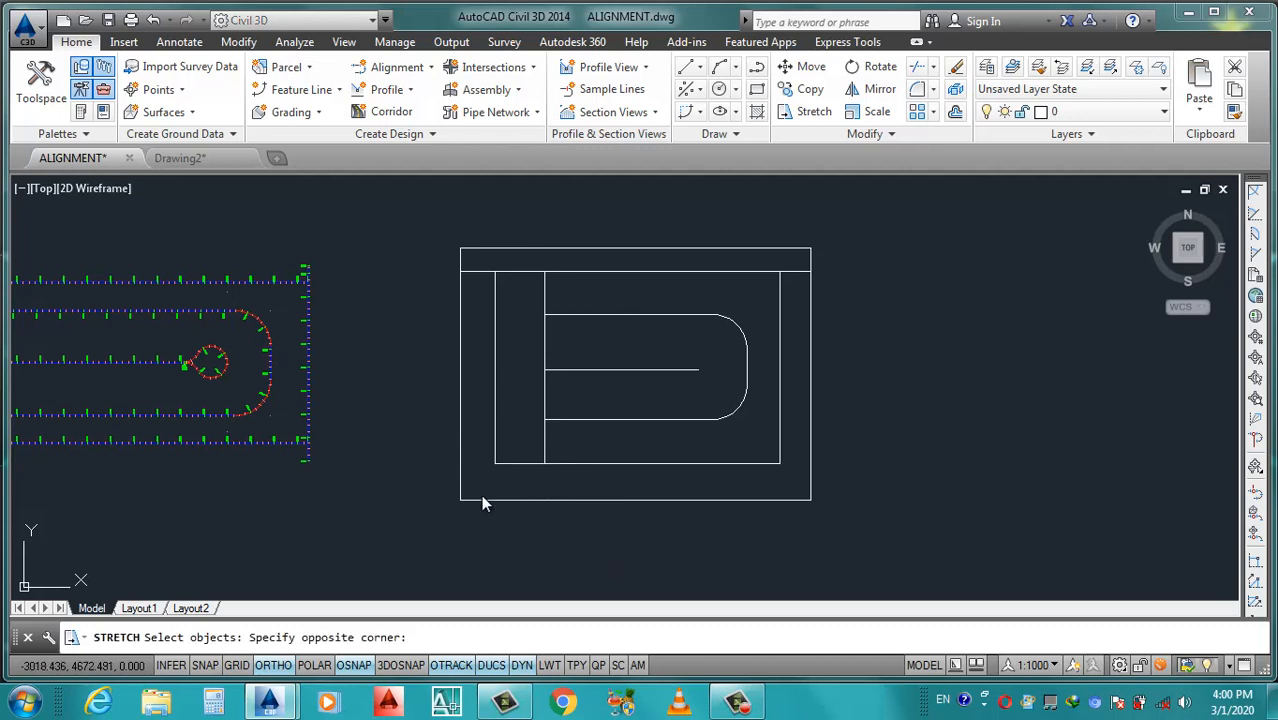
{"action": "left_click", "coordinate": [430, 217]}
{"action": "key", "text": "Return"}
{"action": "left_click", "coordinate": [483, 545]}
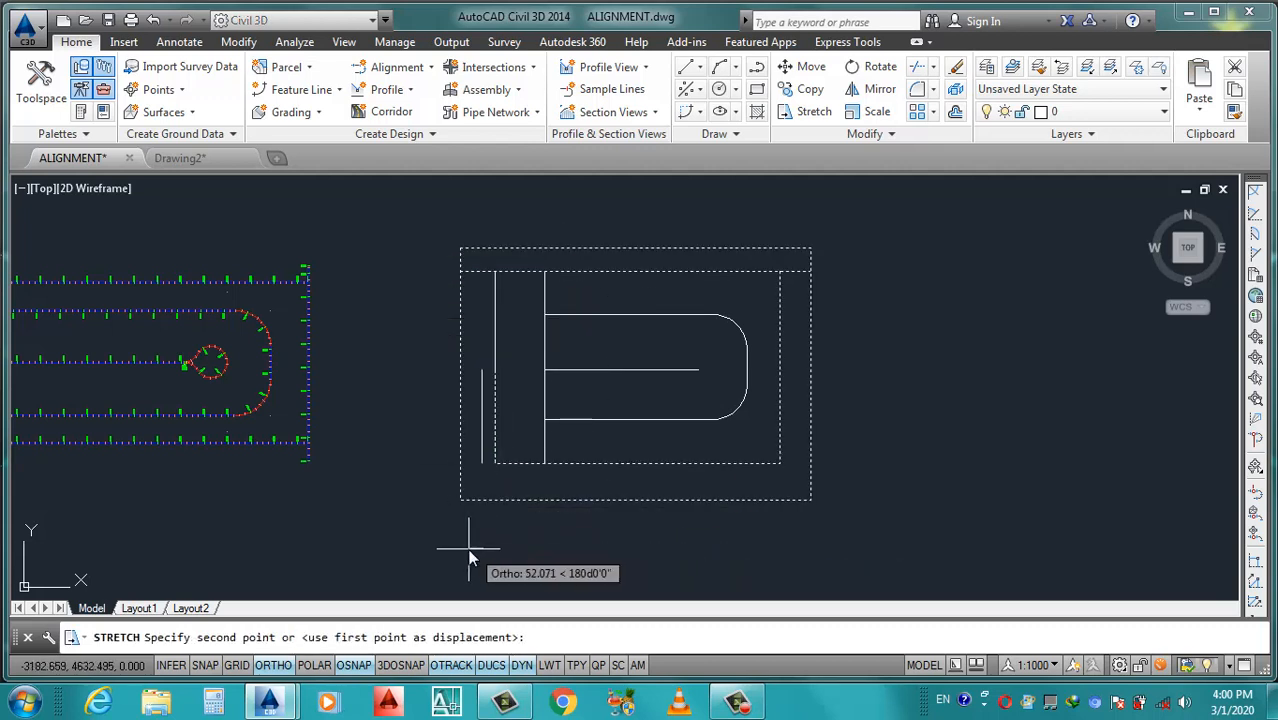
{"action": "left_click", "coordinate": [457, 547]}
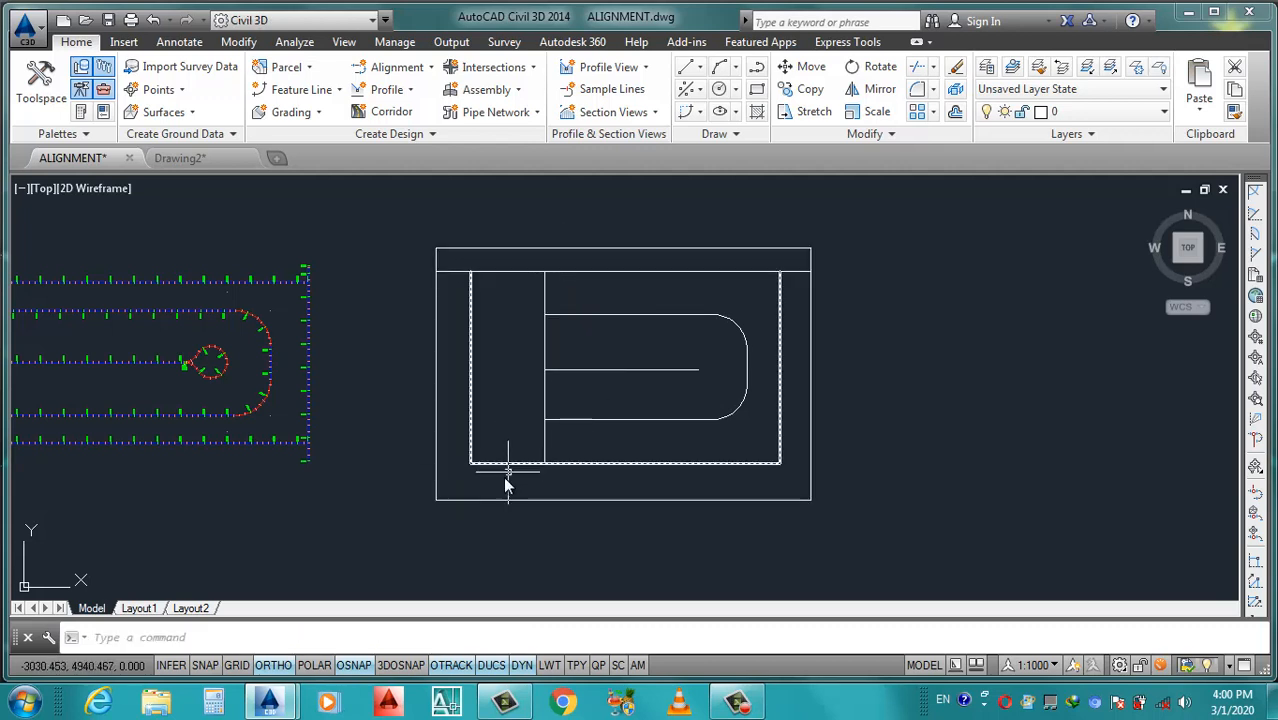
{"action": "left_click", "coordinate": [861, 428]}
{"action": "left_click", "coordinate": [861, 428]}
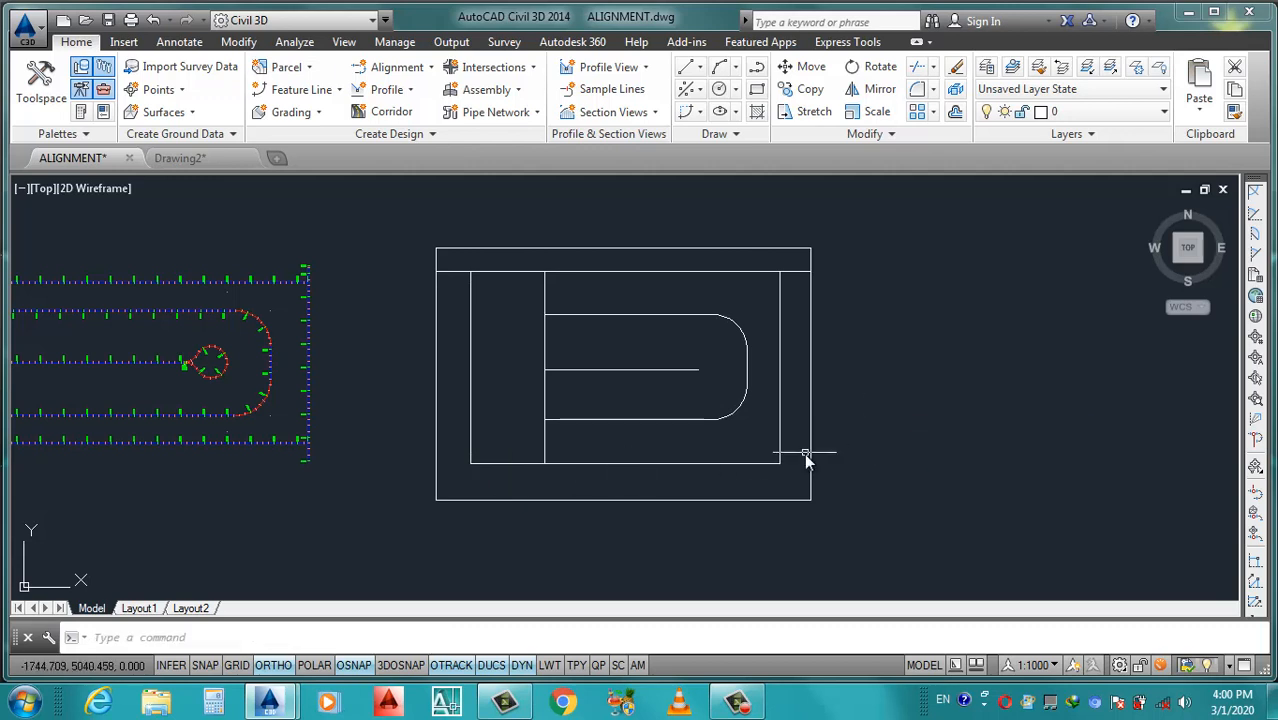
Stretch the east sides of the outer rectangle and inner frame slightly eastward, together with the horizontal line's east end.
{"action": "type", "text": "s"}
{"action": "key", "text": "Return"}
{"action": "left_click", "coordinate": [848, 208]}
{"action": "left_click", "coordinate": [777, 503]}
{"action": "key", "text": "Return"}
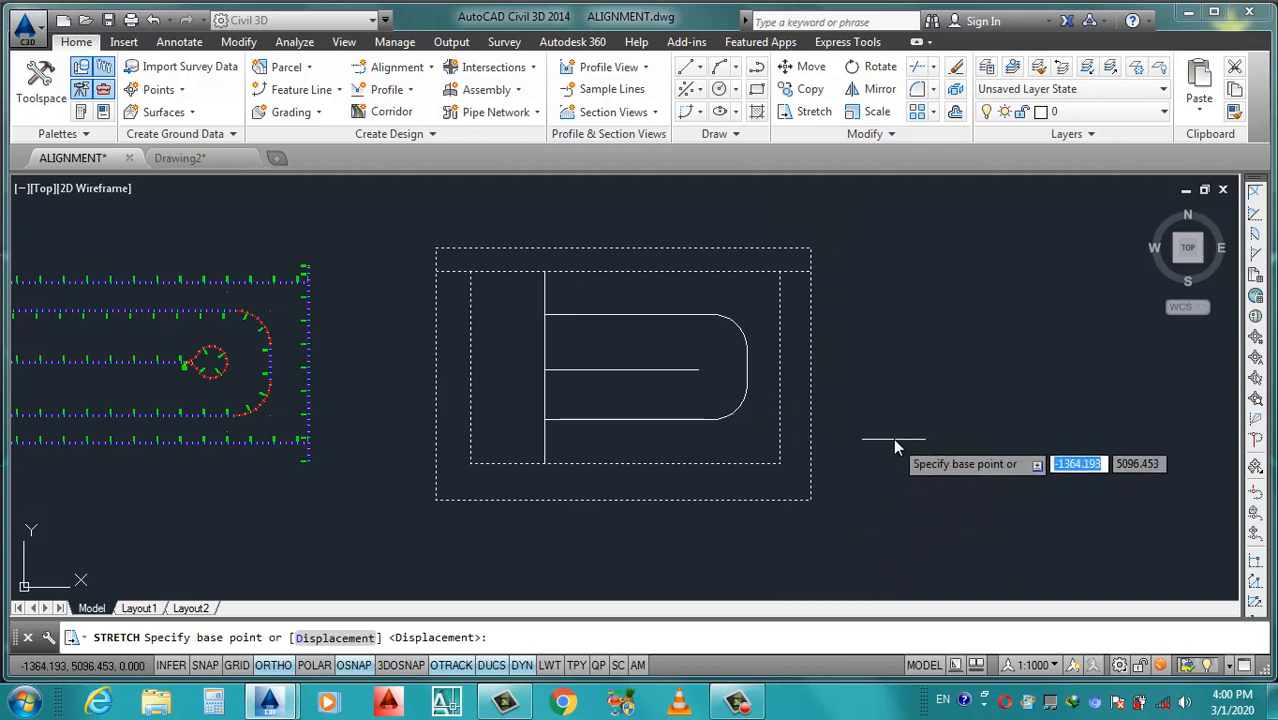
{"action": "left_click", "coordinate": [895, 442]}
{"action": "left_click", "coordinate": [908, 436]}
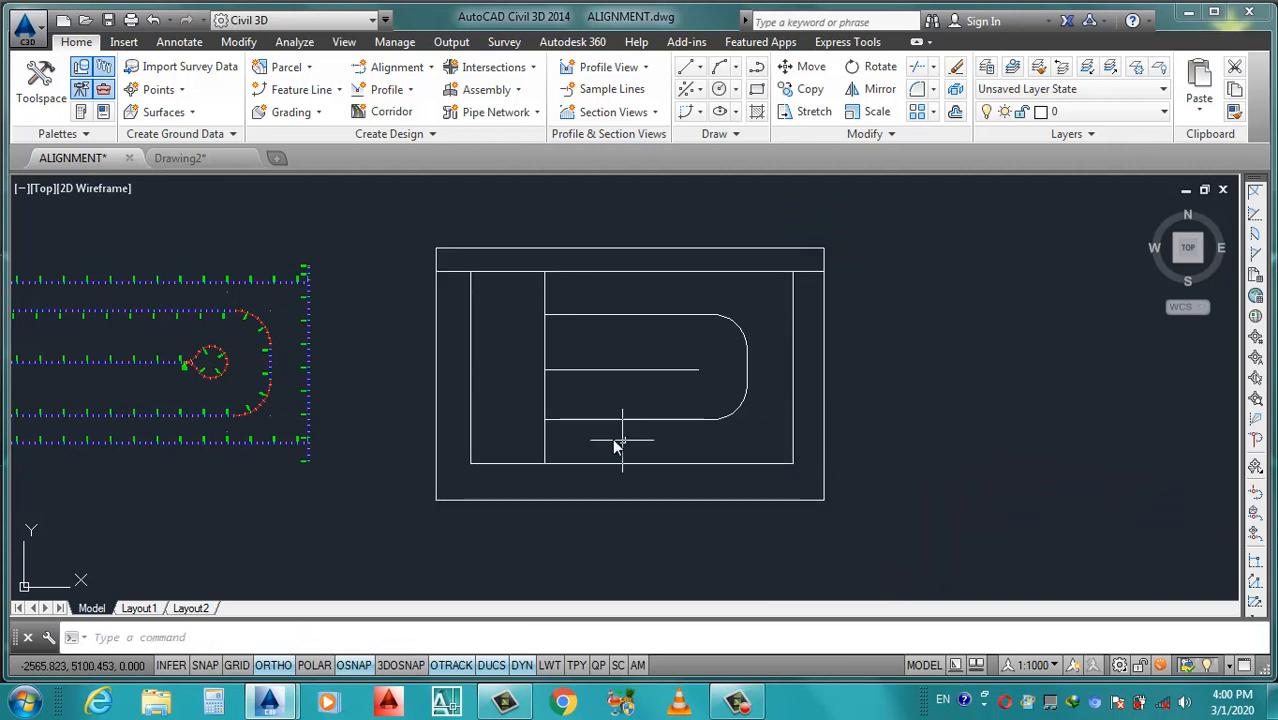
Create a centerline alignment named ROAD-21 from the horizontal line just below the outer rectangle's top side, keeping its eastward direction.
{"action": "left_click", "coordinate": [395, 70]}
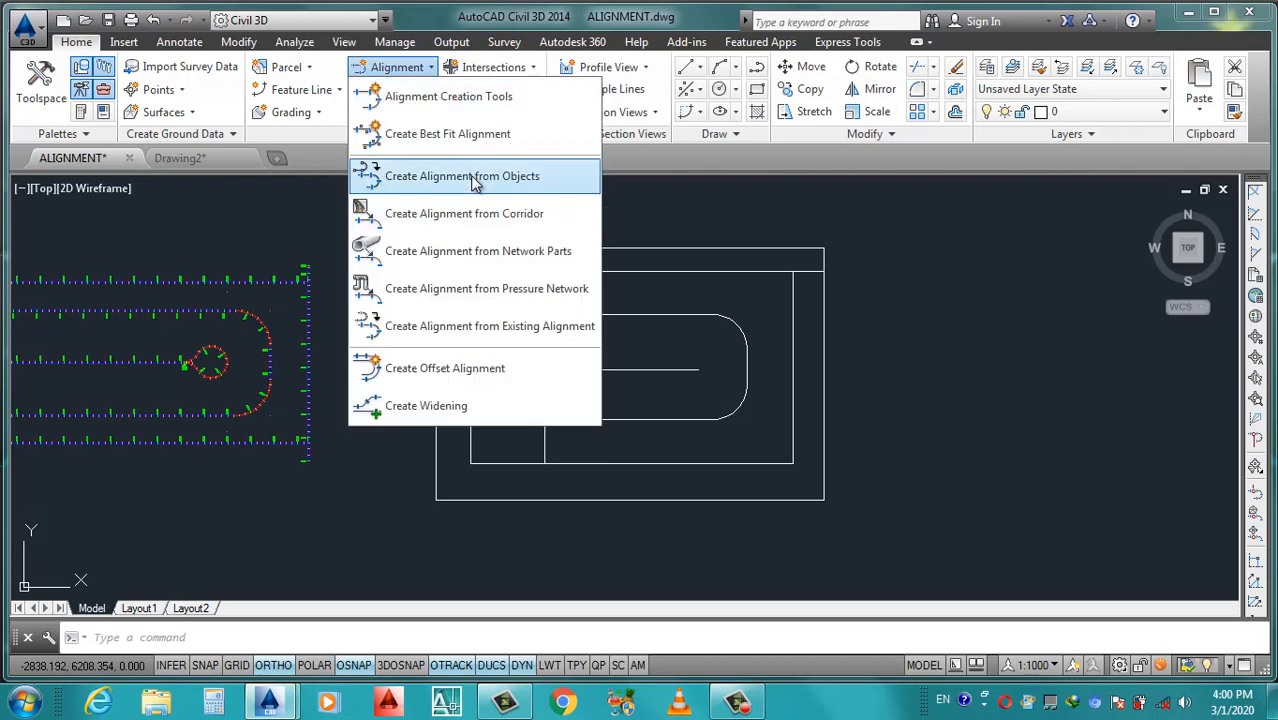
{"action": "left_click", "coordinate": [480, 177]}
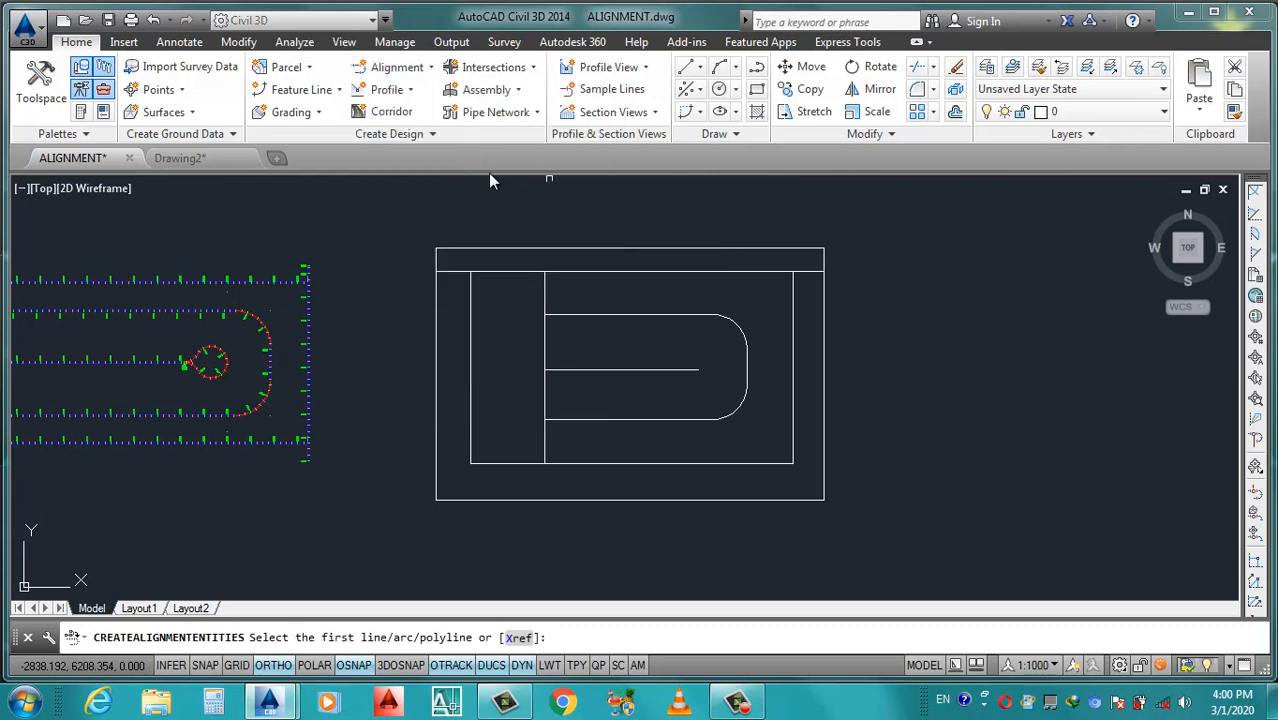
{"action": "left_click", "coordinate": [451, 272]}
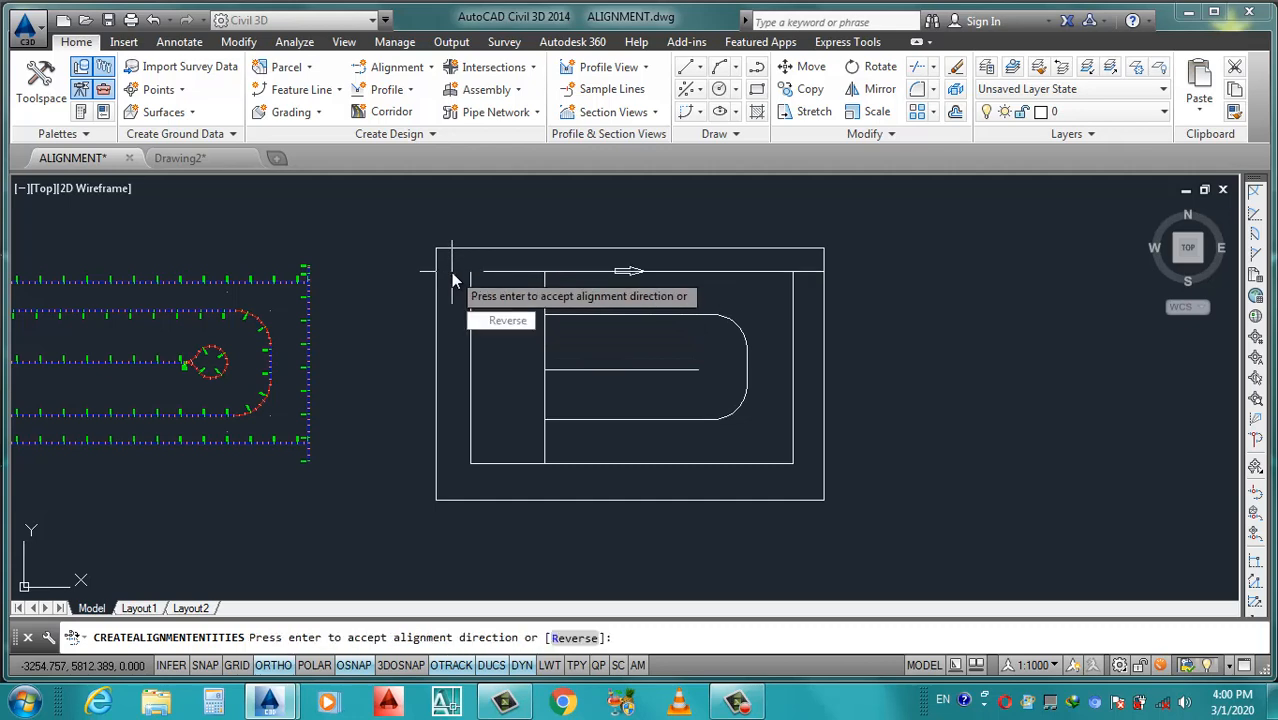
{"action": "key", "text": "Return"}
{"action": "left_click", "coordinate": [576, 108]}
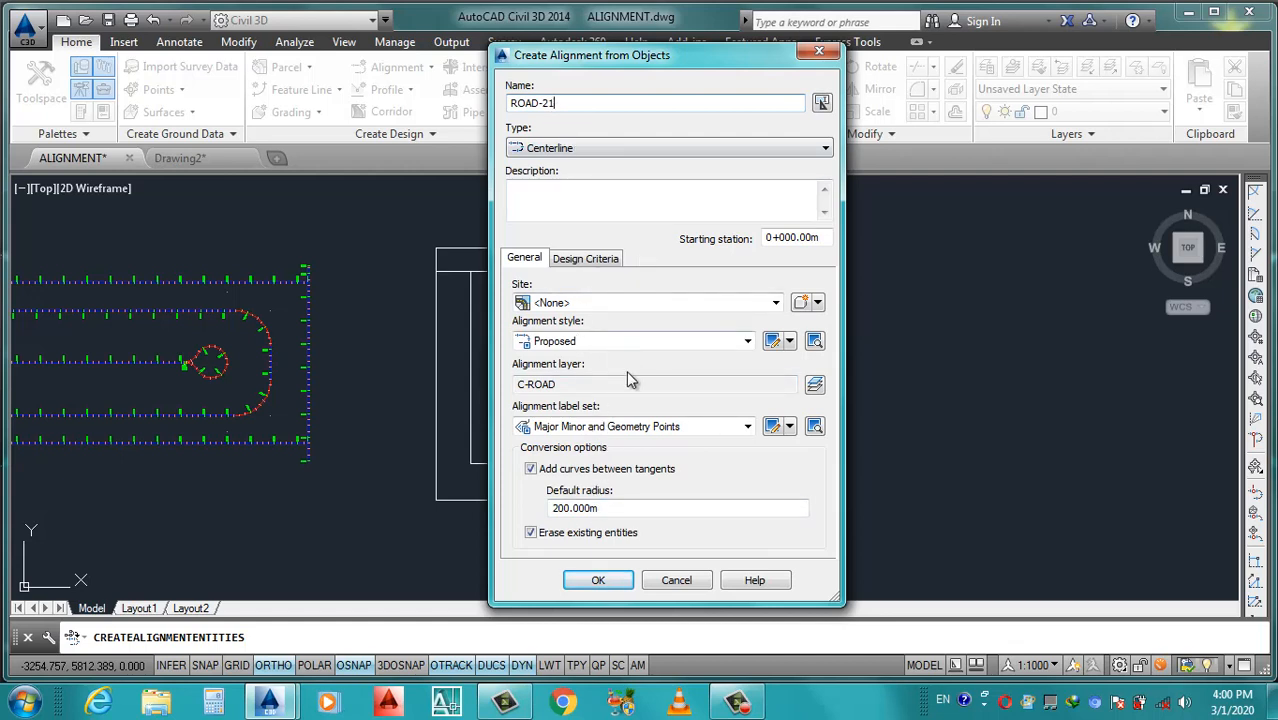
{"action": "left_click", "coordinate": [605, 304]}
{"action": "left_click", "coordinate": [606, 310]}
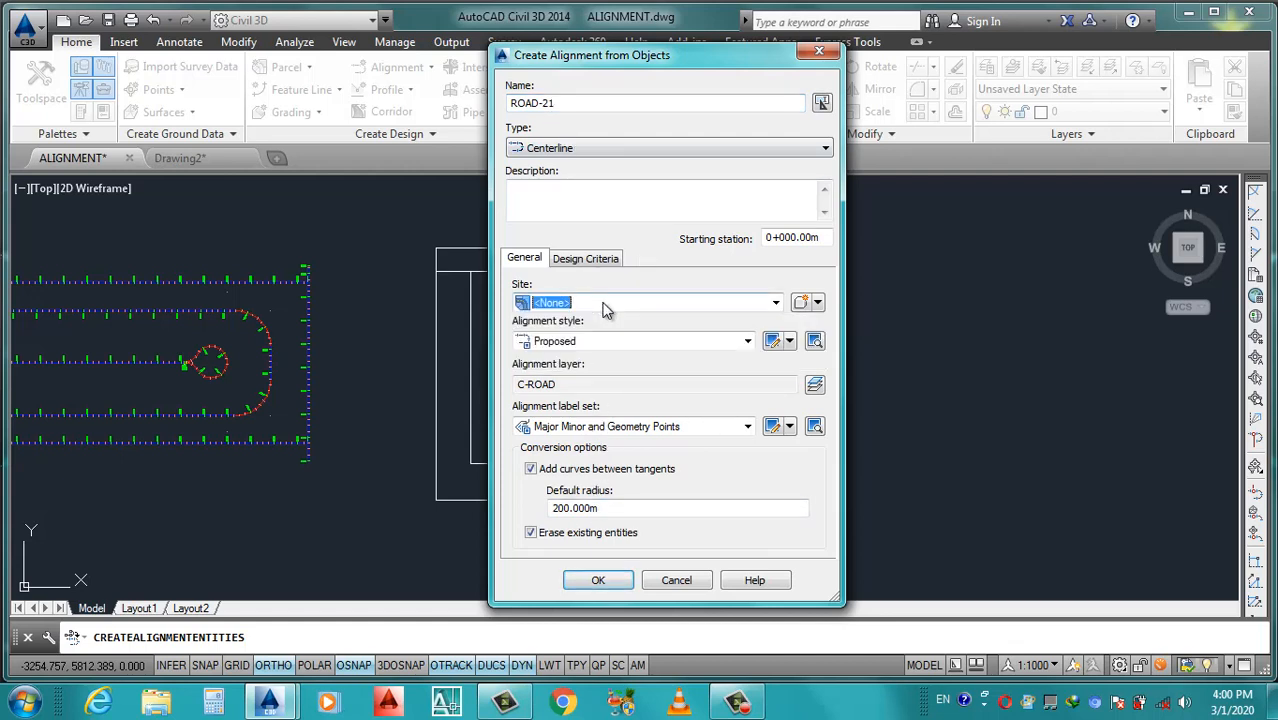
{"action": "left_click", "coordinate": [616, 511]}
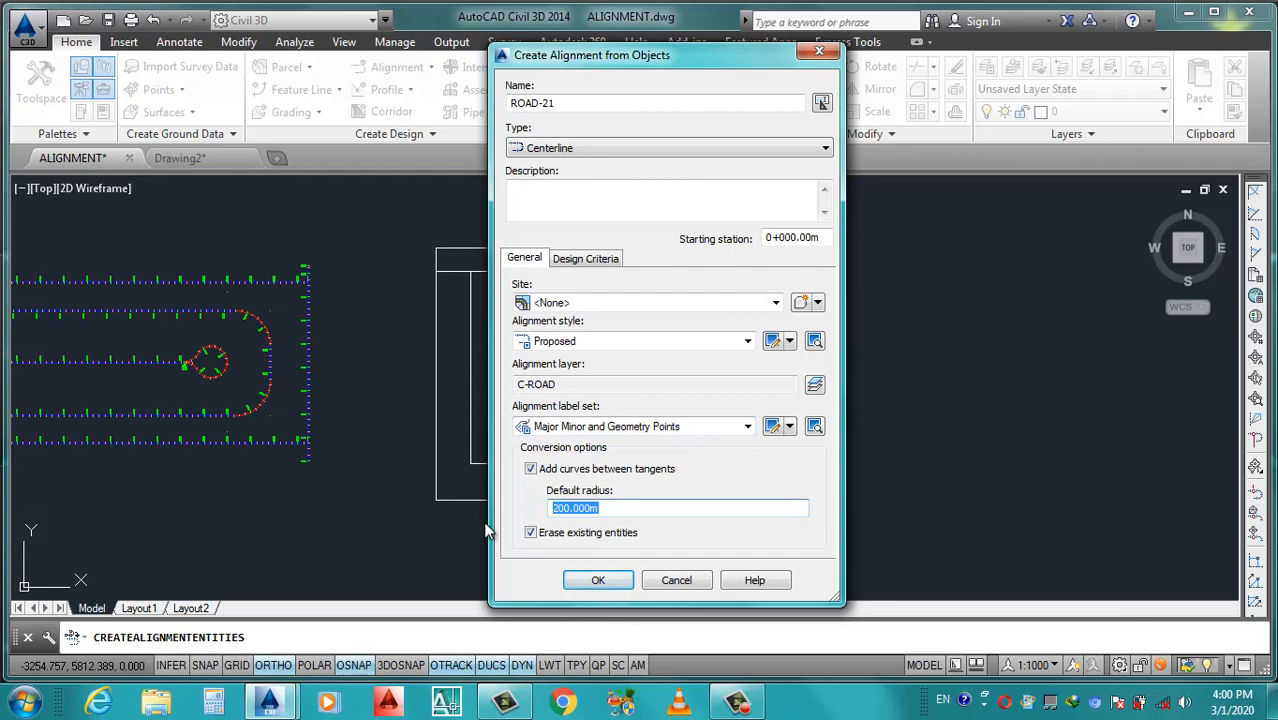
{"action": "left_click", "coordinate": [612, 580]}
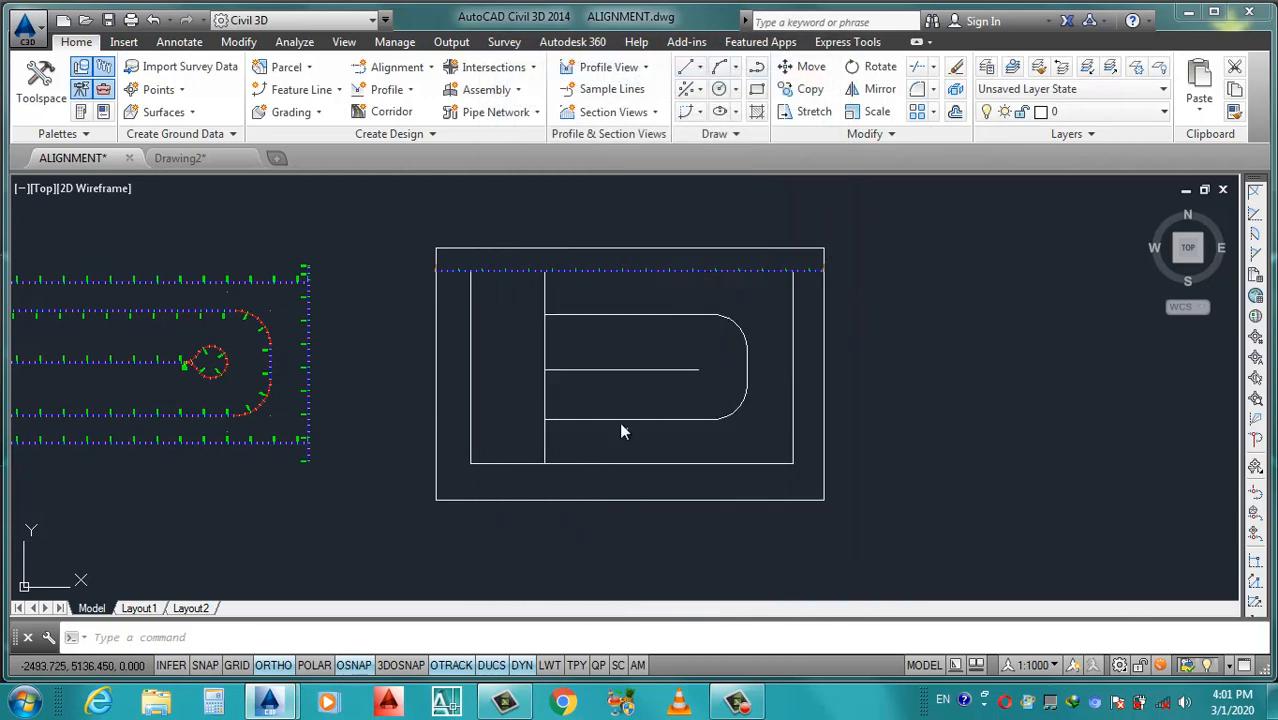
Erase the short leftover line overlapping the upper part of the inner frame's west side.
{"action": "left_click", "coordinate": [471, 286]}
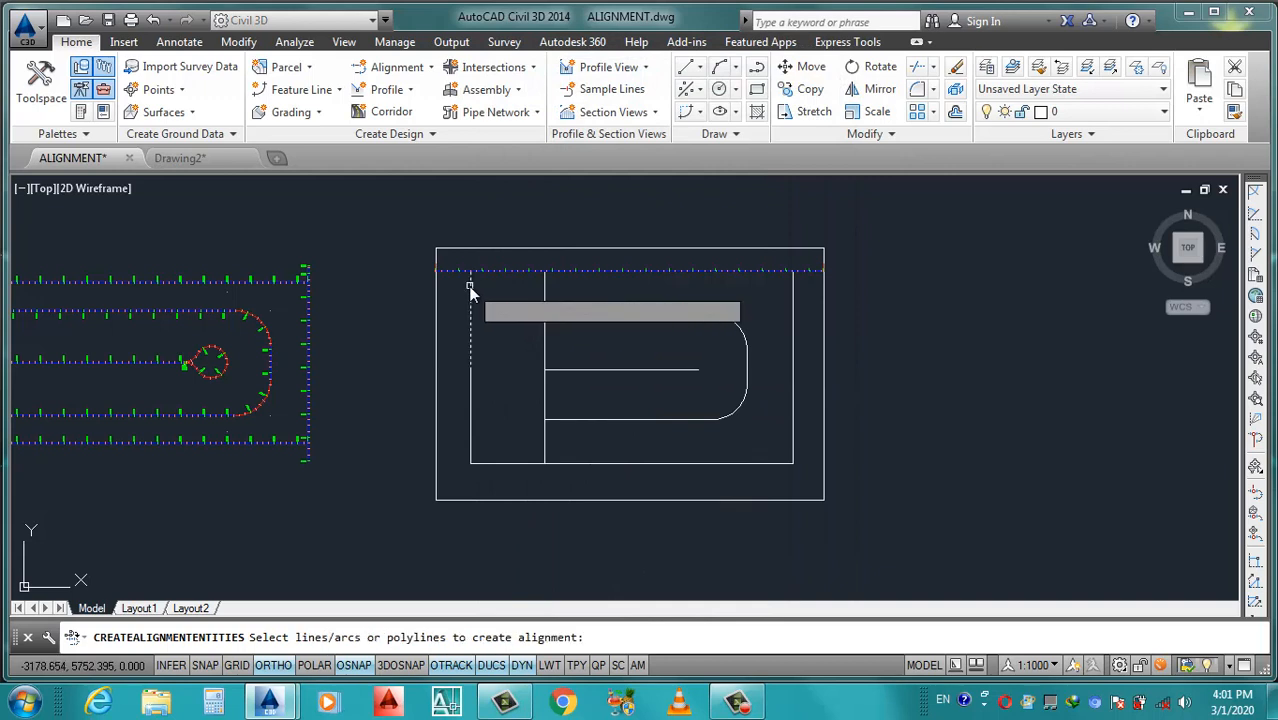
{"action": "key", "text": "Return"}
{"action": "type", "text": "e"}
{"action": "key", "text": "Return"}
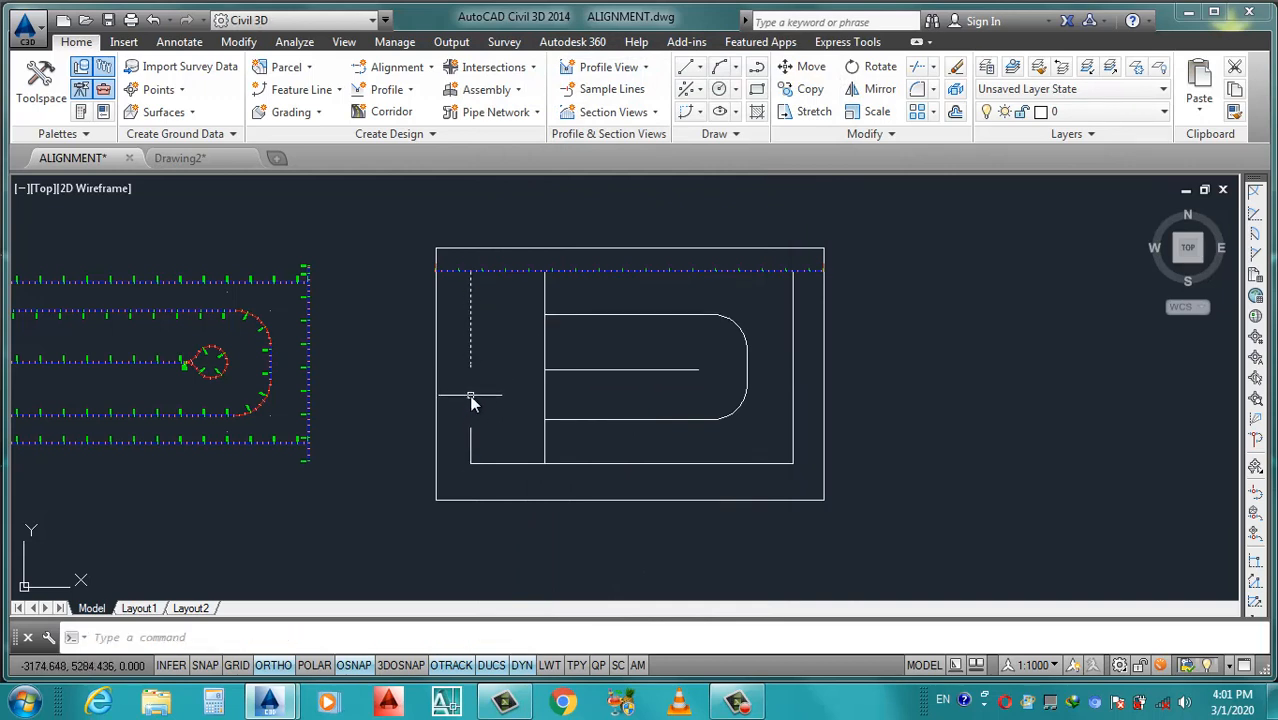
{"action": "left_click", "coordinate": [470, 395]}
{"action": "type", "text": "e"}
{"action": "key", "text": "Return"}
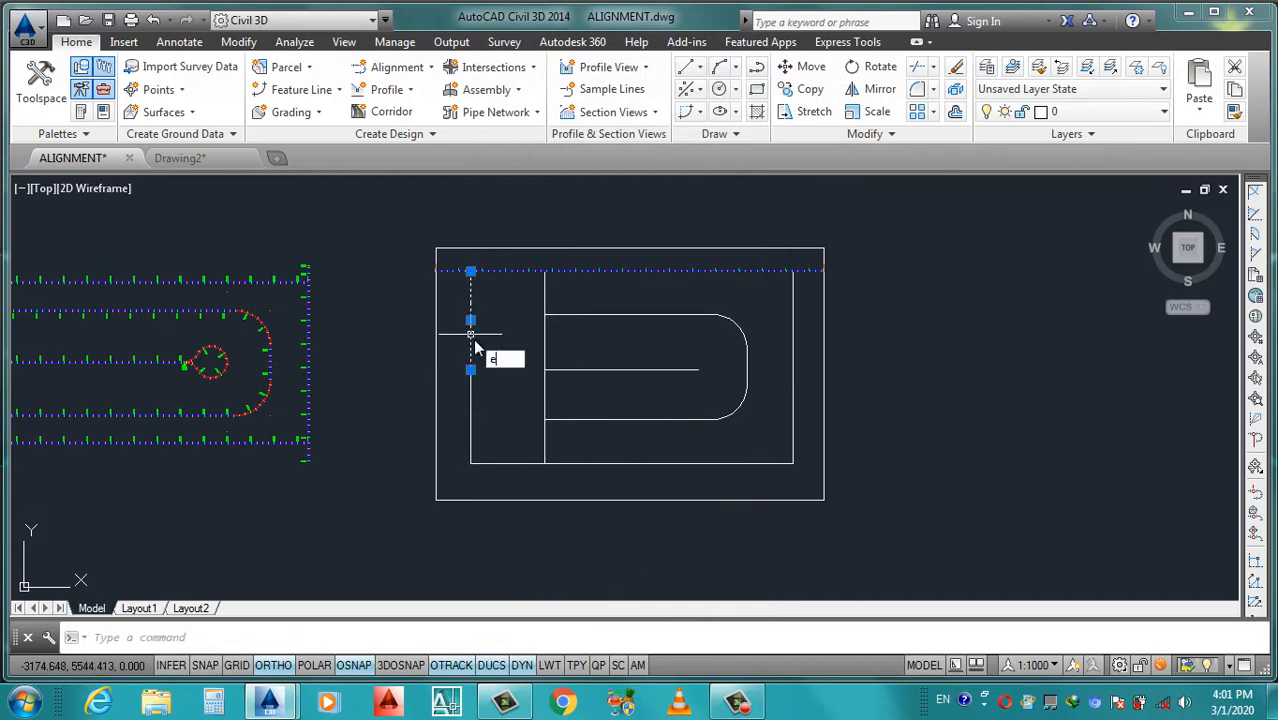
{"action": "key", "text": "Return"}
{"action": "left_click", "coordinate": [471, 380]}
{"action": "key", "text": "Escape"}
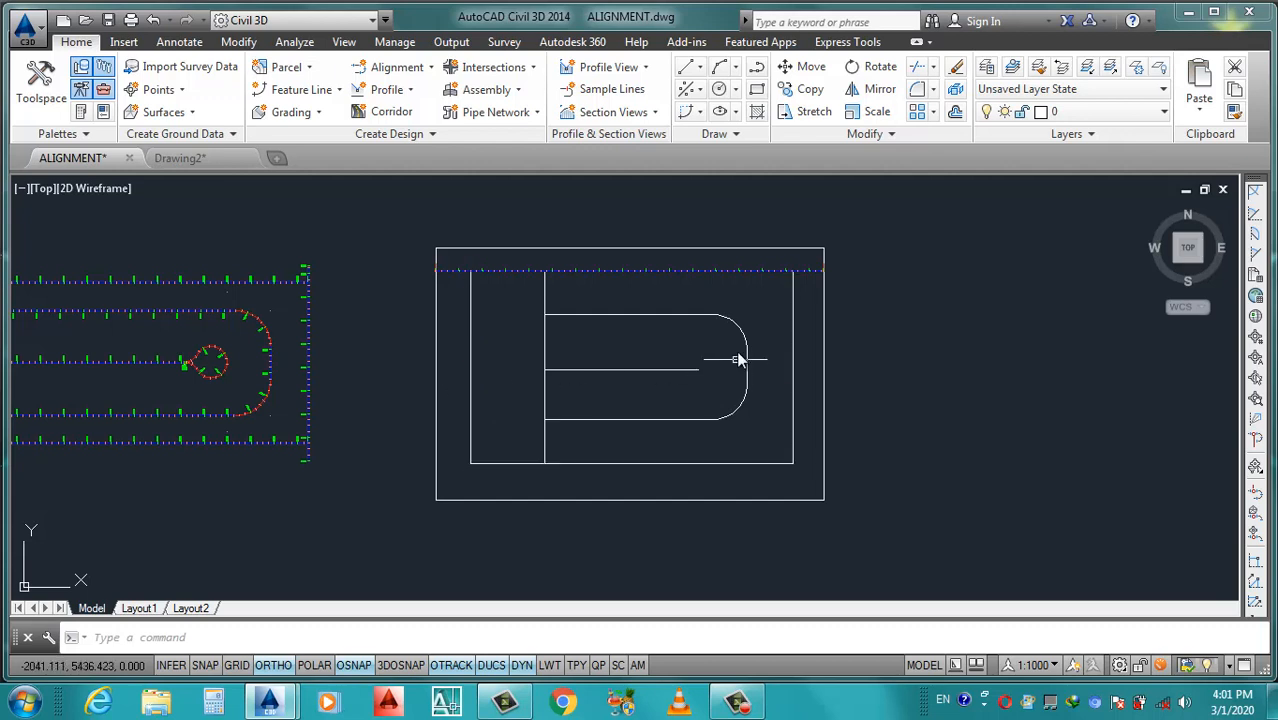
{"action": "left_click", "coordinate": [775, 262]}
{"action": "left_click", "coordinate": [809, 471]}
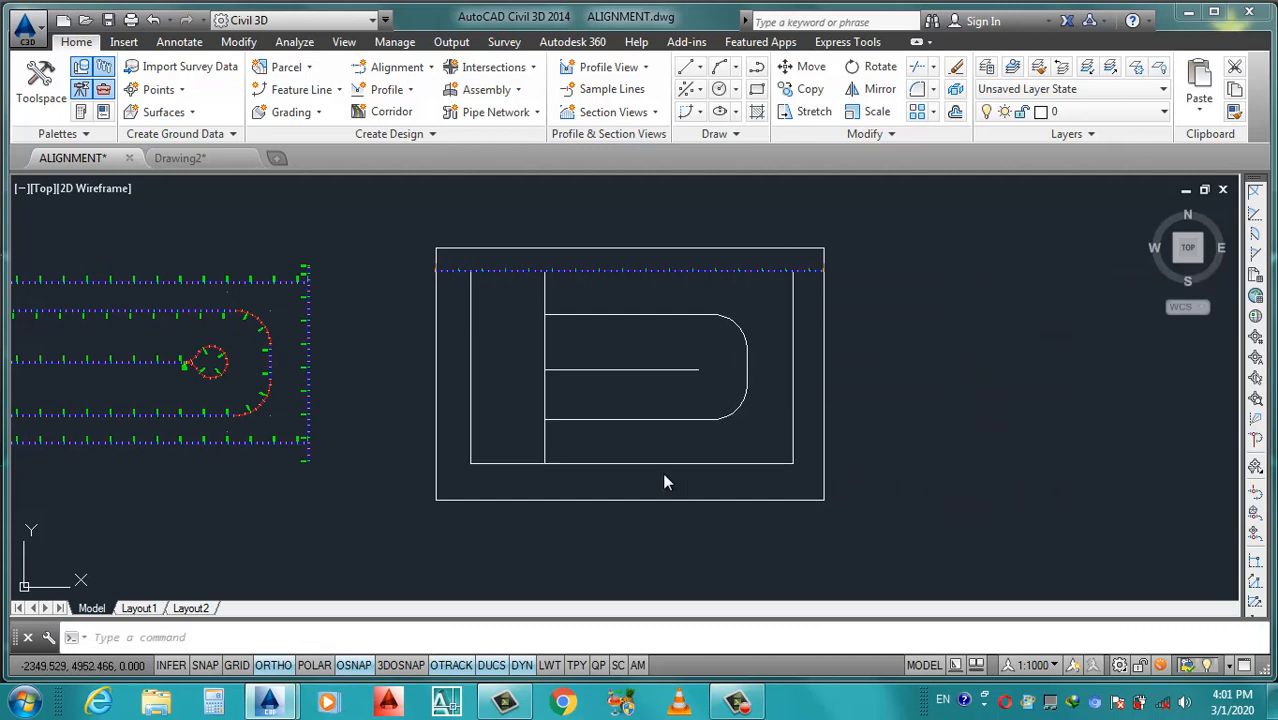
Create a centerline alignment named ROAD-22 from the three-sided inner frame, adding curves between tangents with a 200 m radius.
{"action": "left_click", "coordinate": [390, 68]}
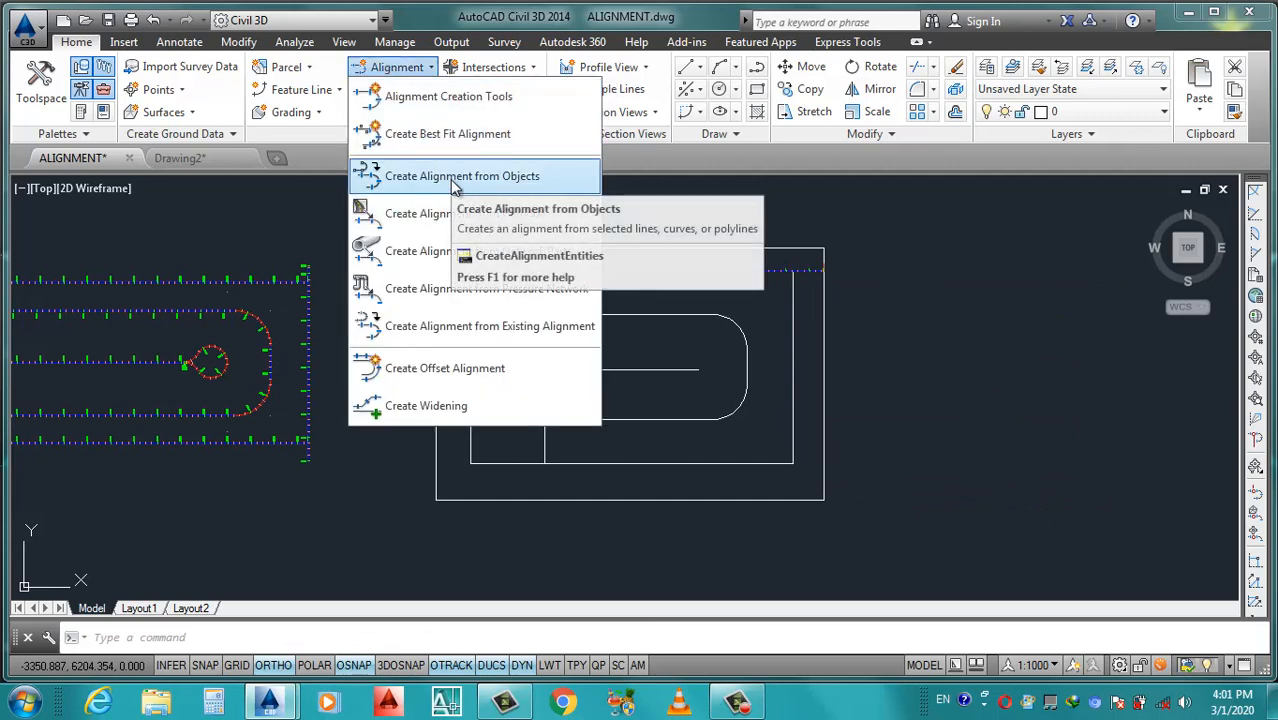
{"action": "left_click", "coordinate": [450, 179]}
{"action": "left_click", "coordinate": [471, 305]}
{"action": "key", "text": "Return"}
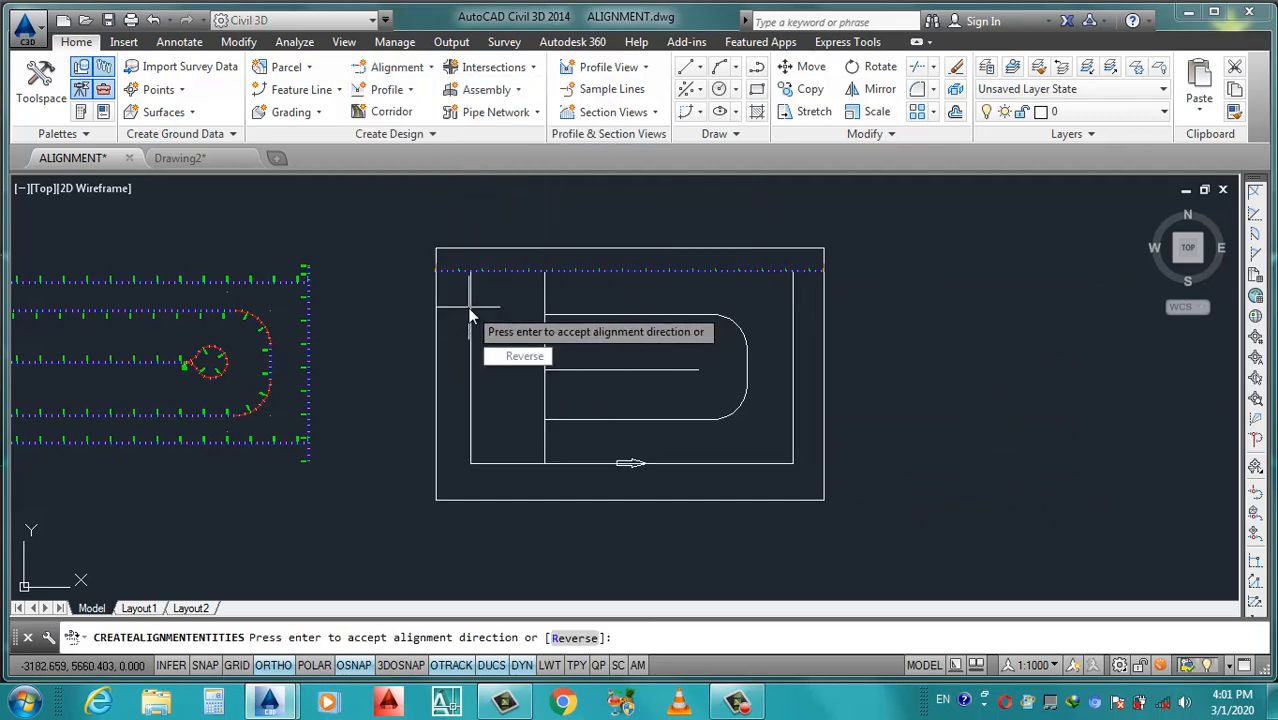
{"action": "key", "text": "Return"}
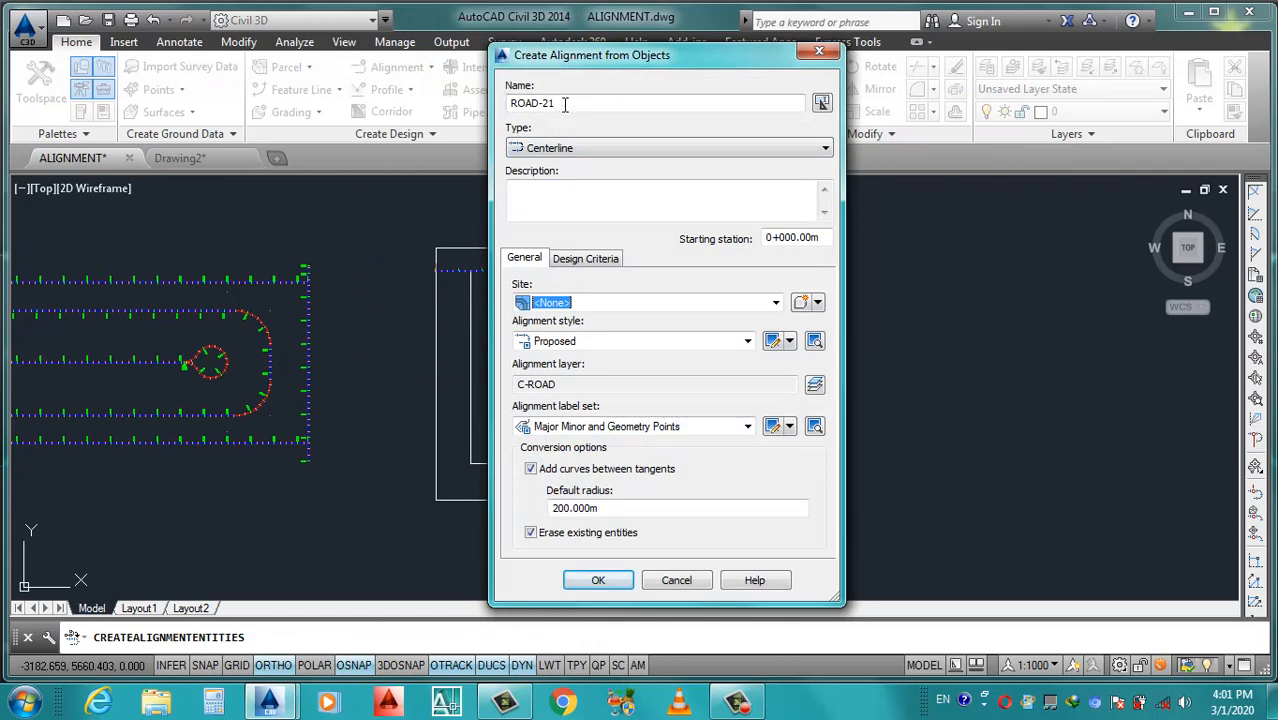
{"action": "left_click", "coordinate": [565, 104]}
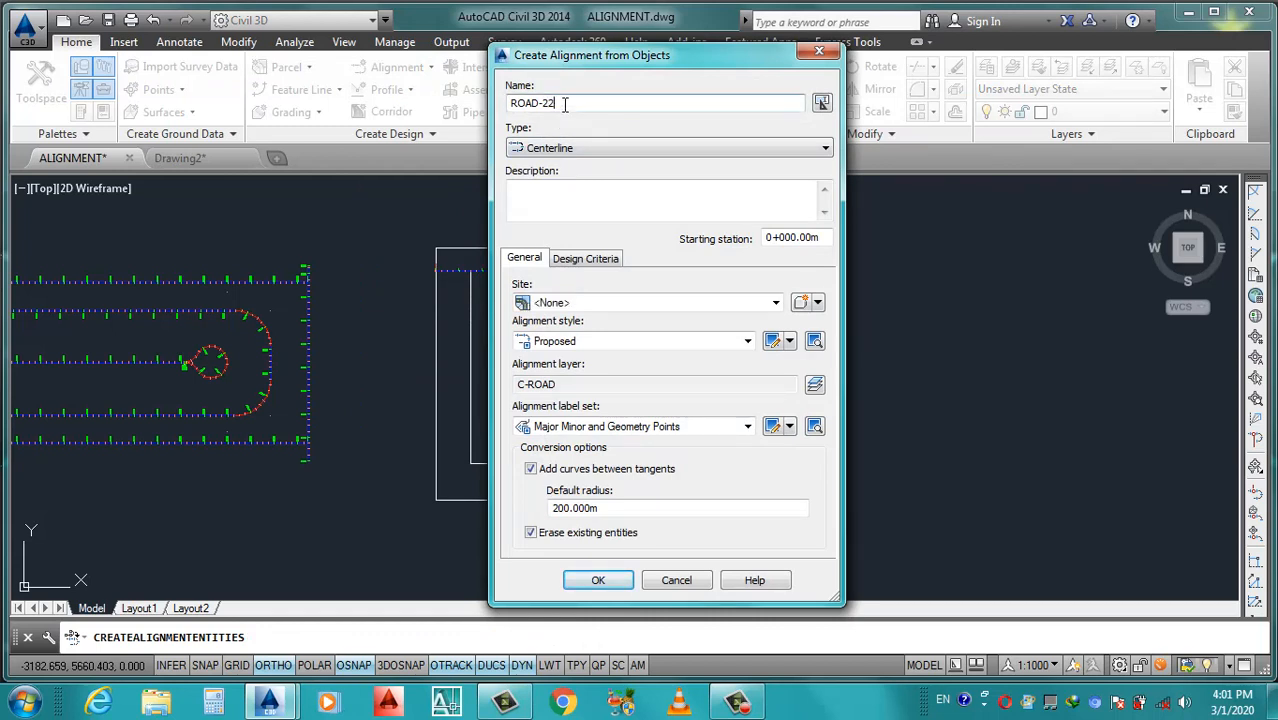
{"action": "left_click", "coordinate": [599, 581]}
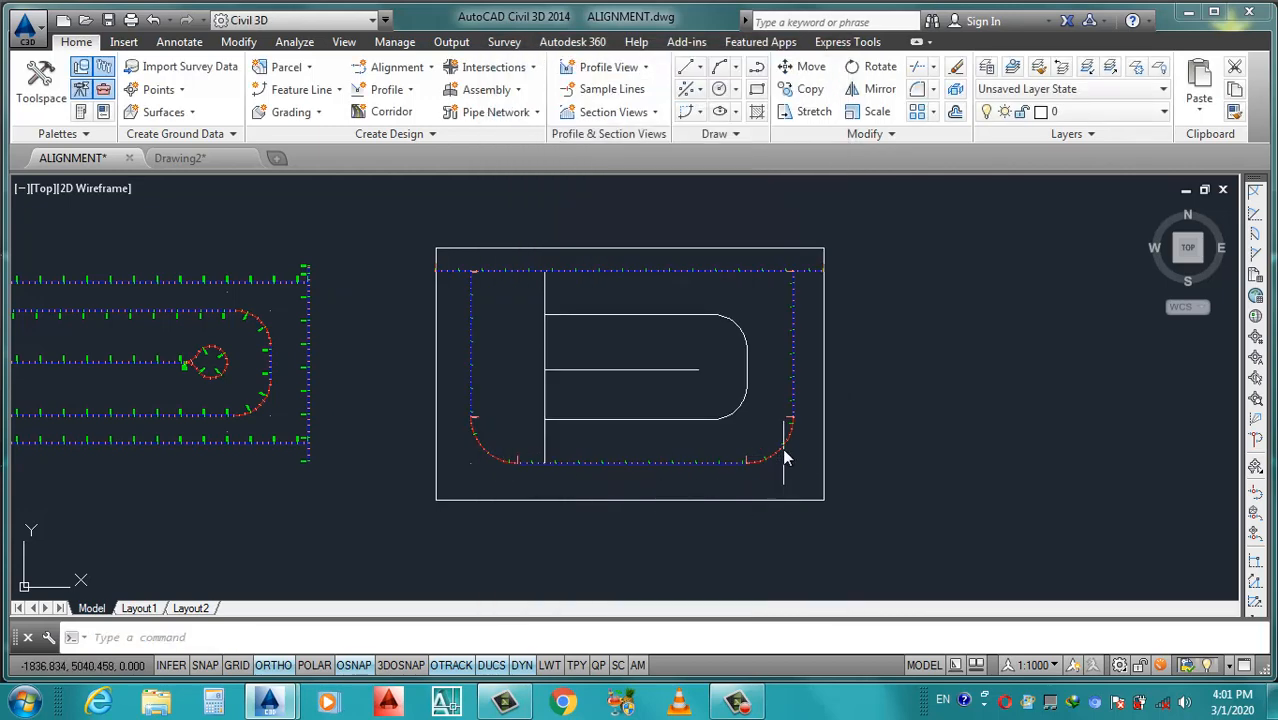
{"action": "scroll", "coordinate": [791, 440], "scroll_direction": "up", "scroll_amount": 3}
{"action": "scroll", "coordinate": [713, 422], "scroll_direction": "down", "scroll_amount": 4}
{"action": "scroll", "coordinate": [713, 418], "scroll_direction": "up", "scroll_amount": 1}
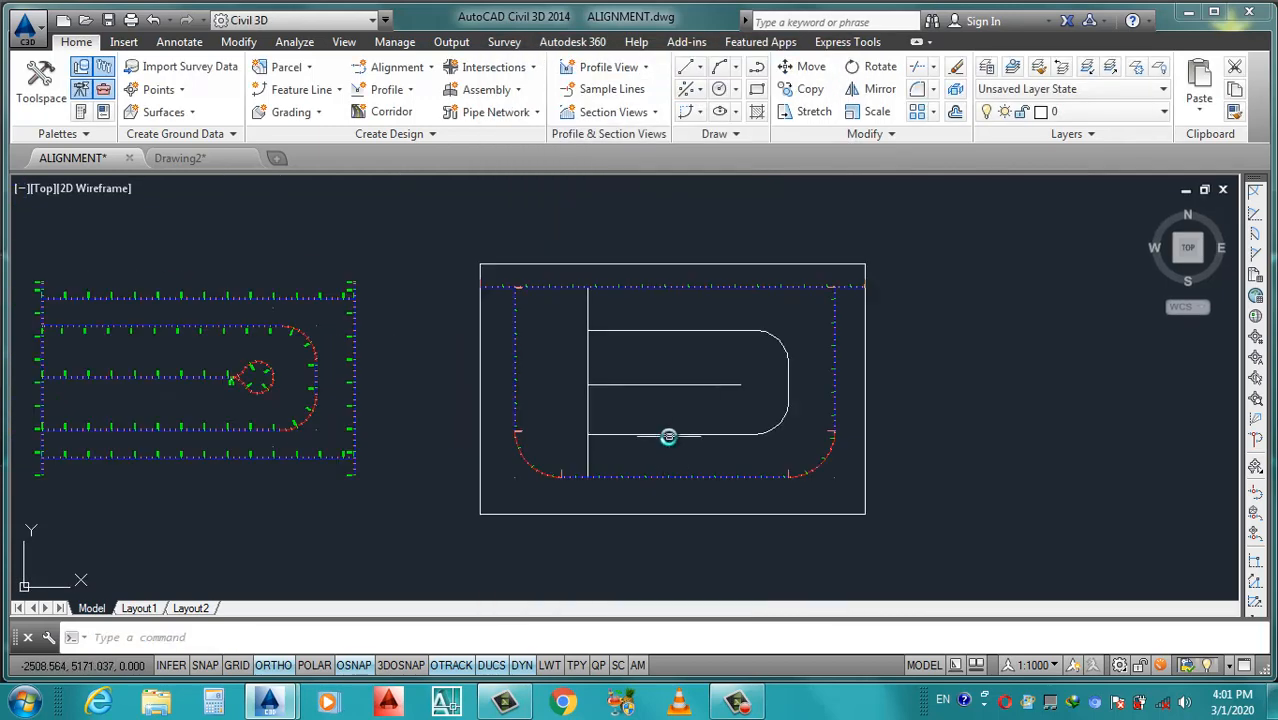
{"action": "scroll", "coordinate": [669, 436], "scroll_direction": "up", "scroll_amount": 2}
{"action": "key", "text": "Return"}
{"action": "left_click", "coordinate": [854, 375]}
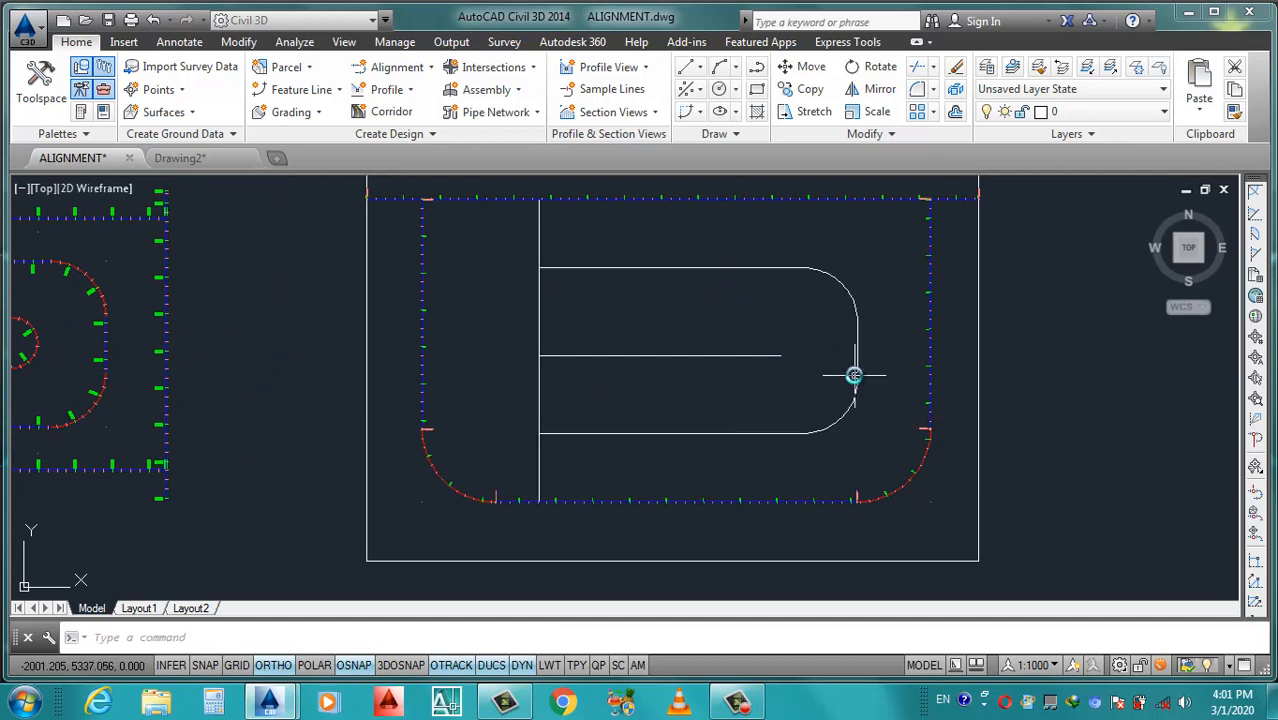
{"action": "left_click", "coordinate": [857, 371]}
{"action": "key", "text": "Escape"}
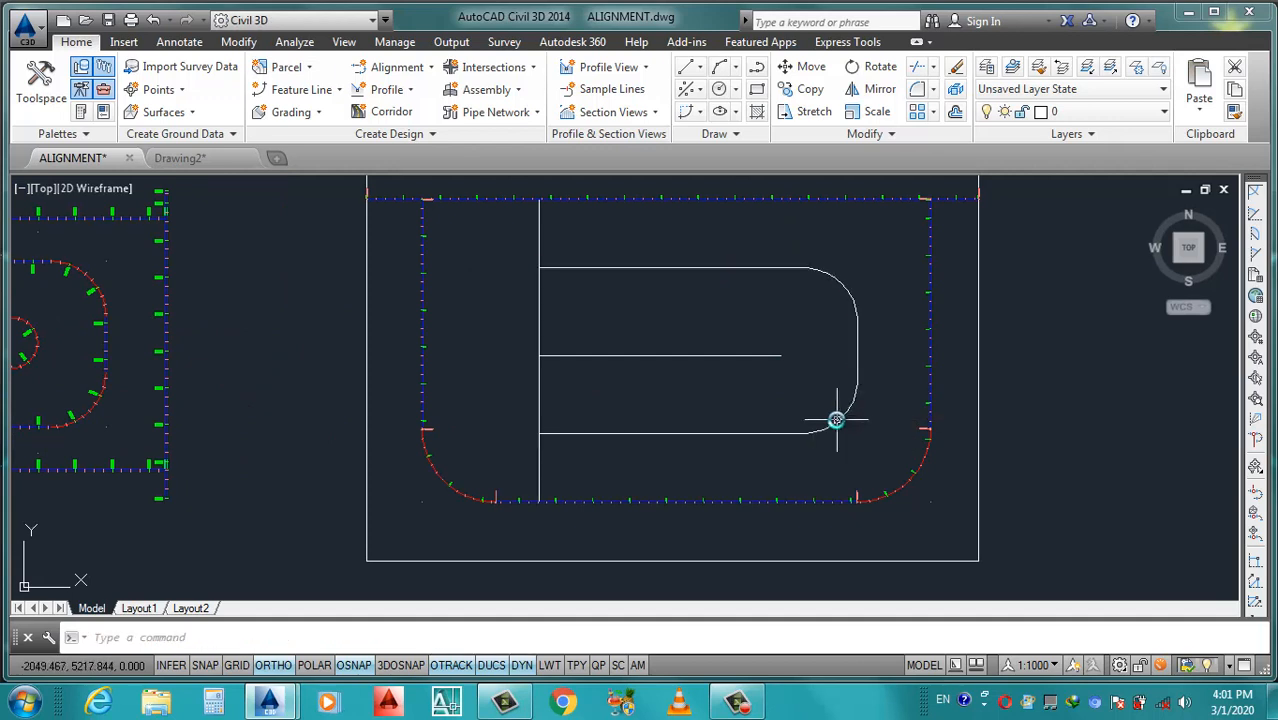
Square off both rounded east corners of the innermost U-shaped road outline using Fillet with a radius of 0.
{"action": "type", "text": "f"}
{"action": "key", "text": "Return"}
{"action": "type", "text": "r"}
{"action": "key", "text": "Return"}
{"action": "type", "text": "0"}
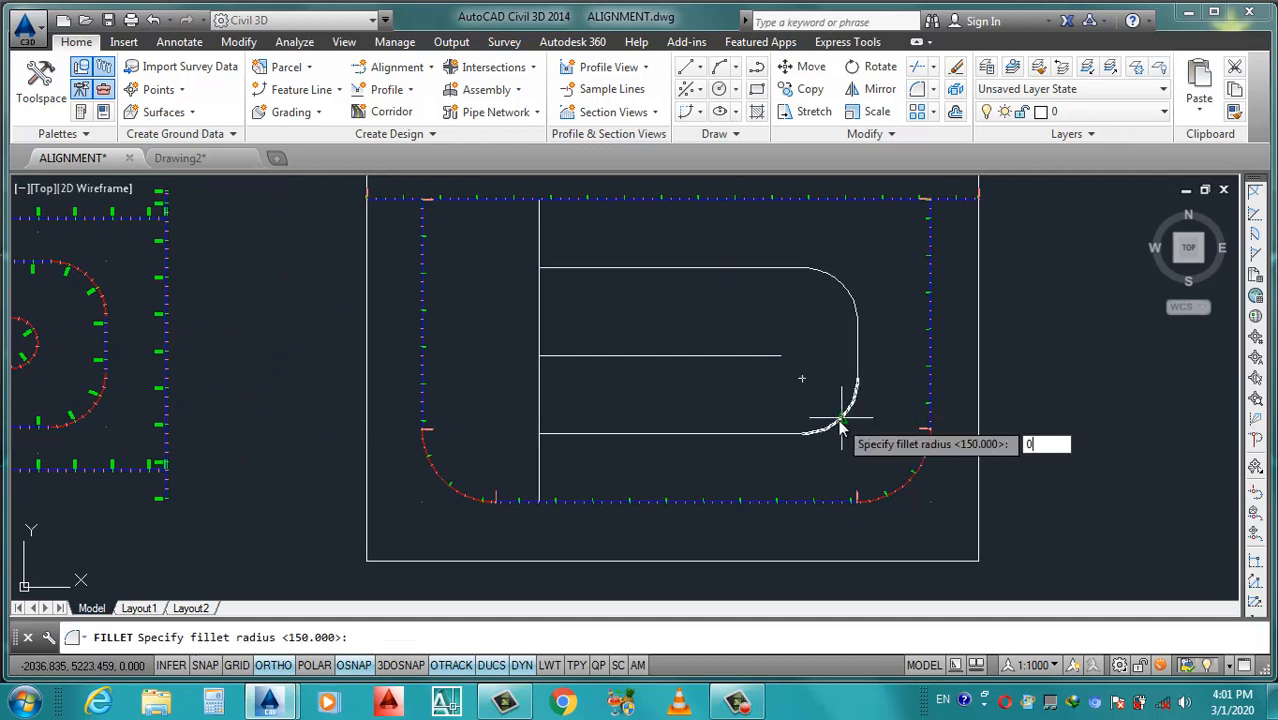
{"action": "key", "text": "Return"}
{"action": "left_click", "coordinate": [857, 371]}
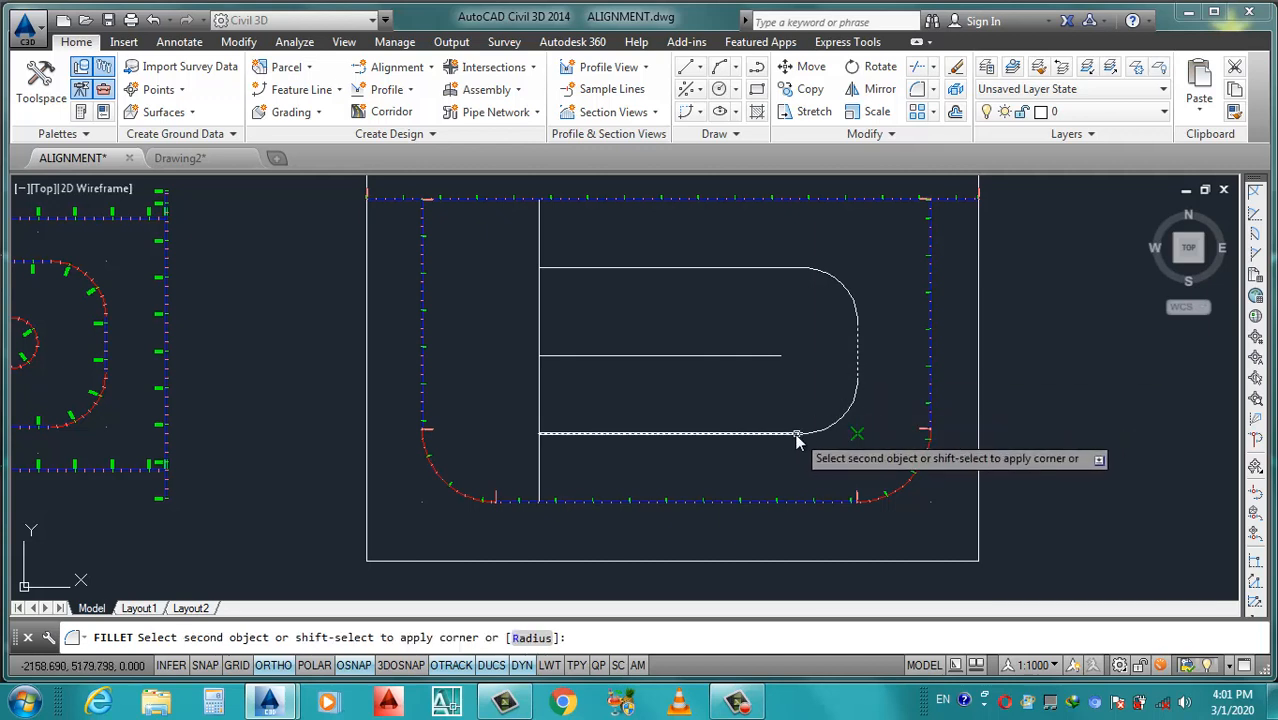
{"action": "left_click", "coordinate": [790, 434]}
{"action": "key", "text": "Return"}
{"action": "left_click", "coordinate": [857, 350]}
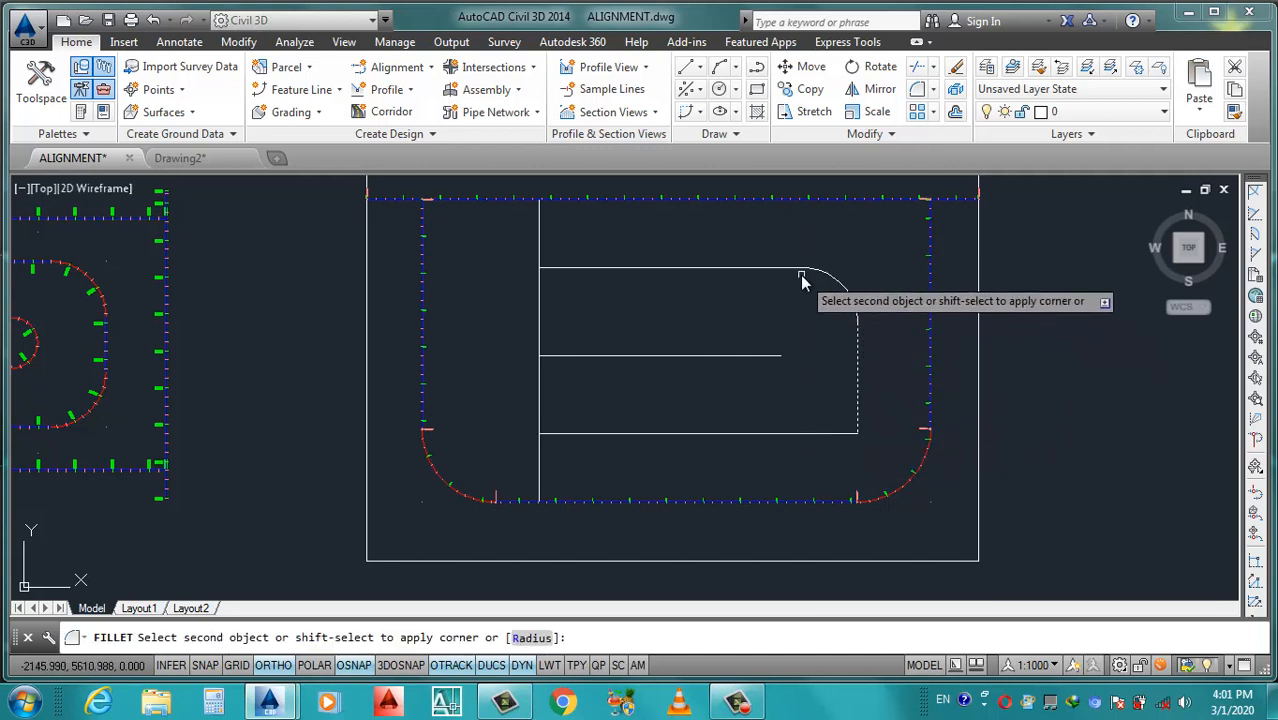
{"action": "left_click", "coordinate": [791, 269]}
{"action": "scroll", "coordinate": [826, 370], "scroll_direction": "down", "scroll_amount": 2}
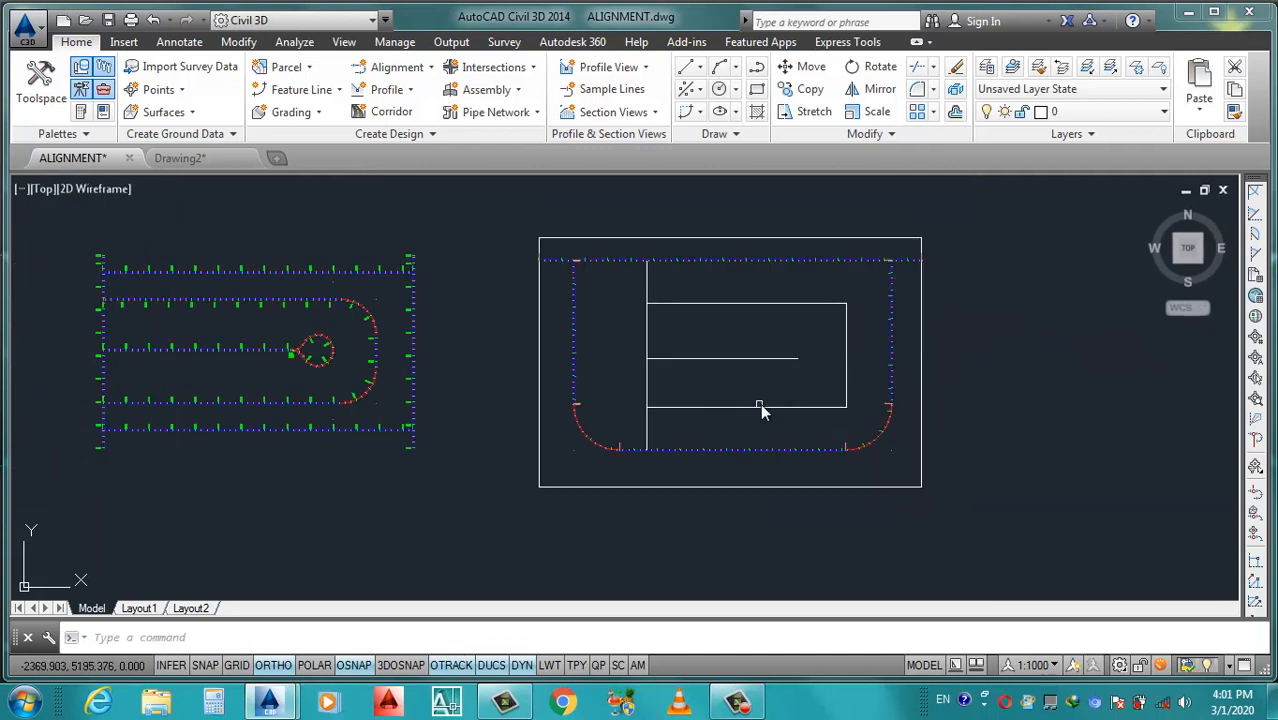
{"action": "left_click", "coordinate": [758, 406]}
{"action": "left_click", "coordinate": [750, 419]}
{"action": "key", "text": "Escape"}
{"action": "left_click", "coordinate": [416, 70]}
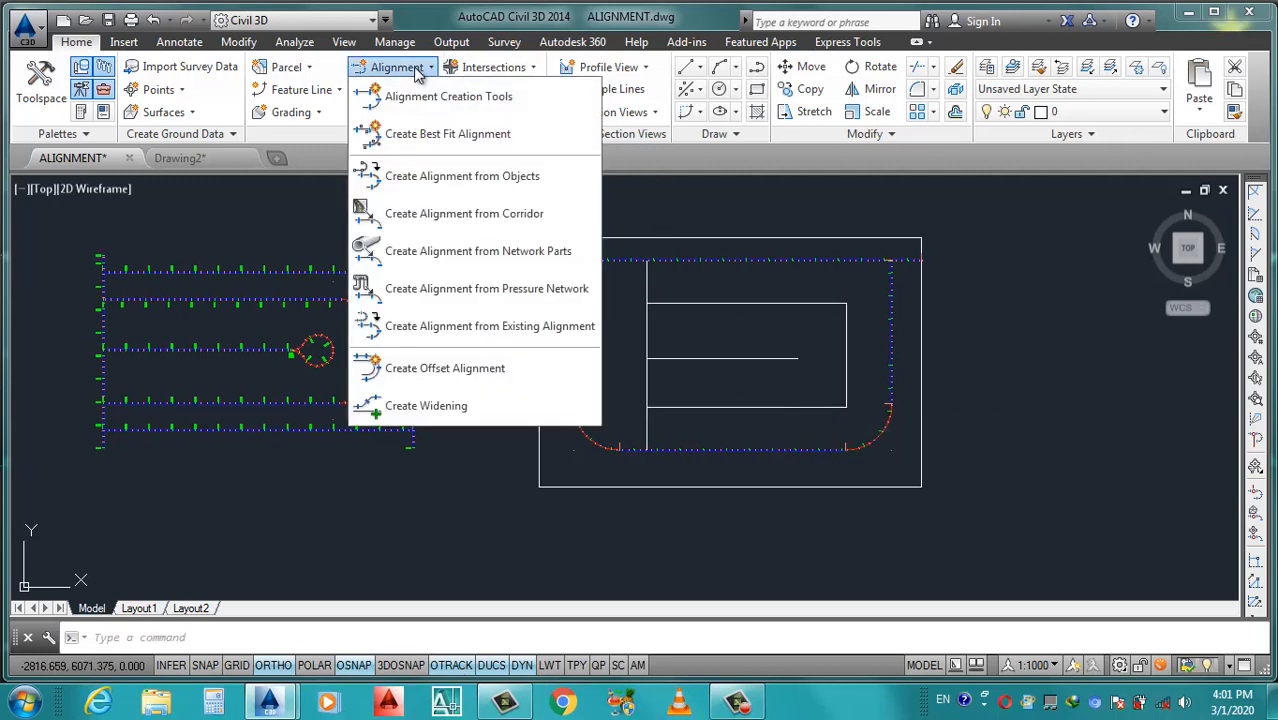
{"action": "left_click", "coordinate": [446, 215]}
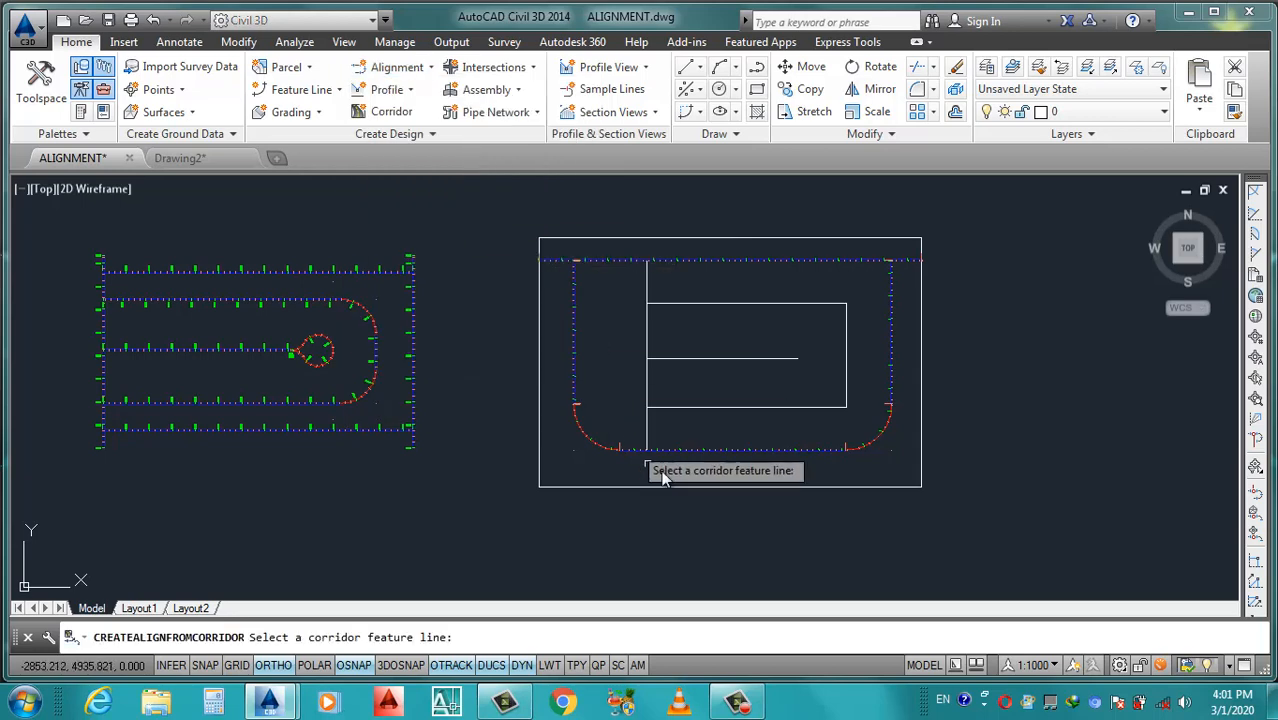
{"action": "key", "text": "Escape"}
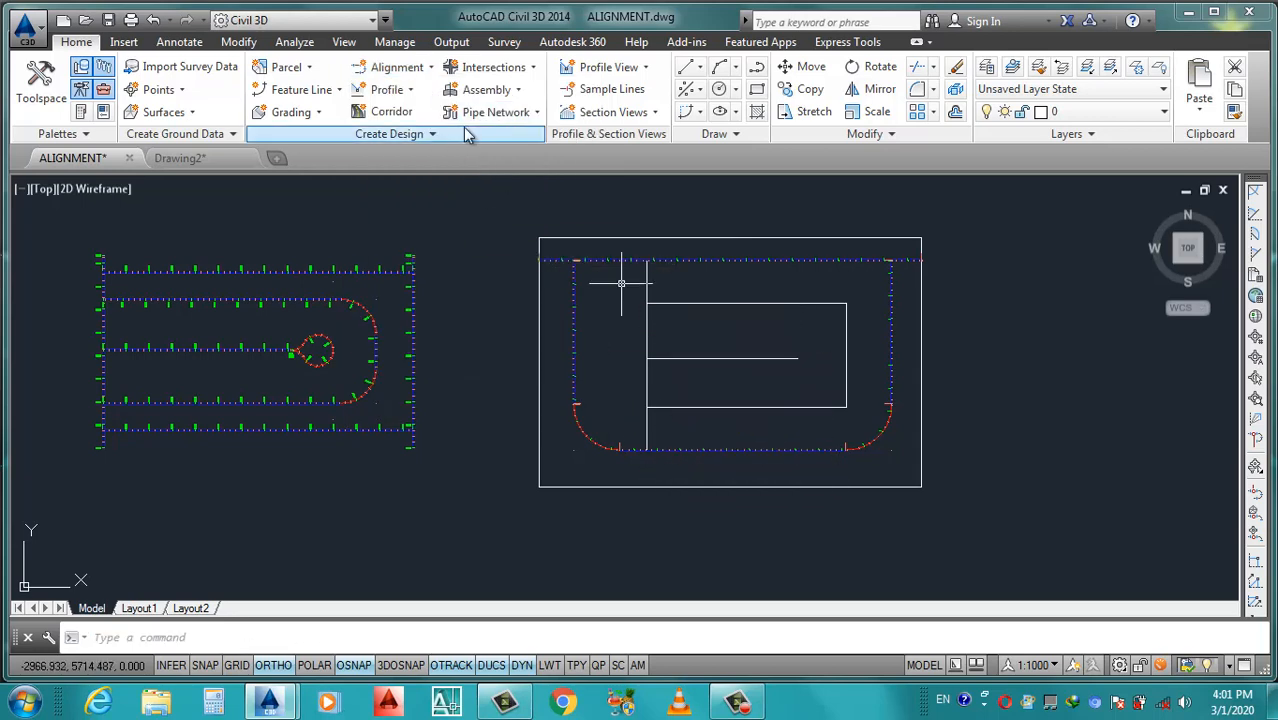
Create a centerline alignment named ROAD-23 from the vertical line at the inner outline's west end, keeping its southward direction.
{"action": "left_click", "coordinate": [412, 67]}
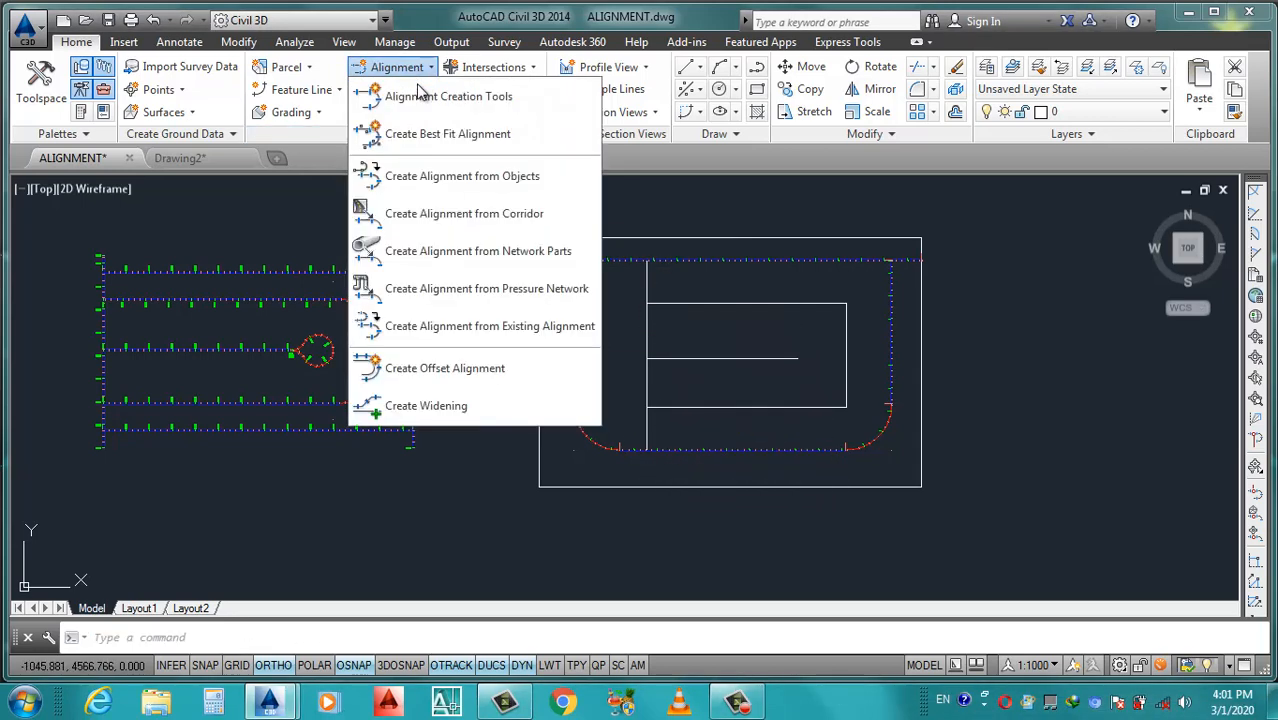
{"action": "left_click", "coordinate": [452, 178]}
{"action": "scroll", "coordinate": [650, 304], "scroll_direction": "up", "scroll_amount": 4}
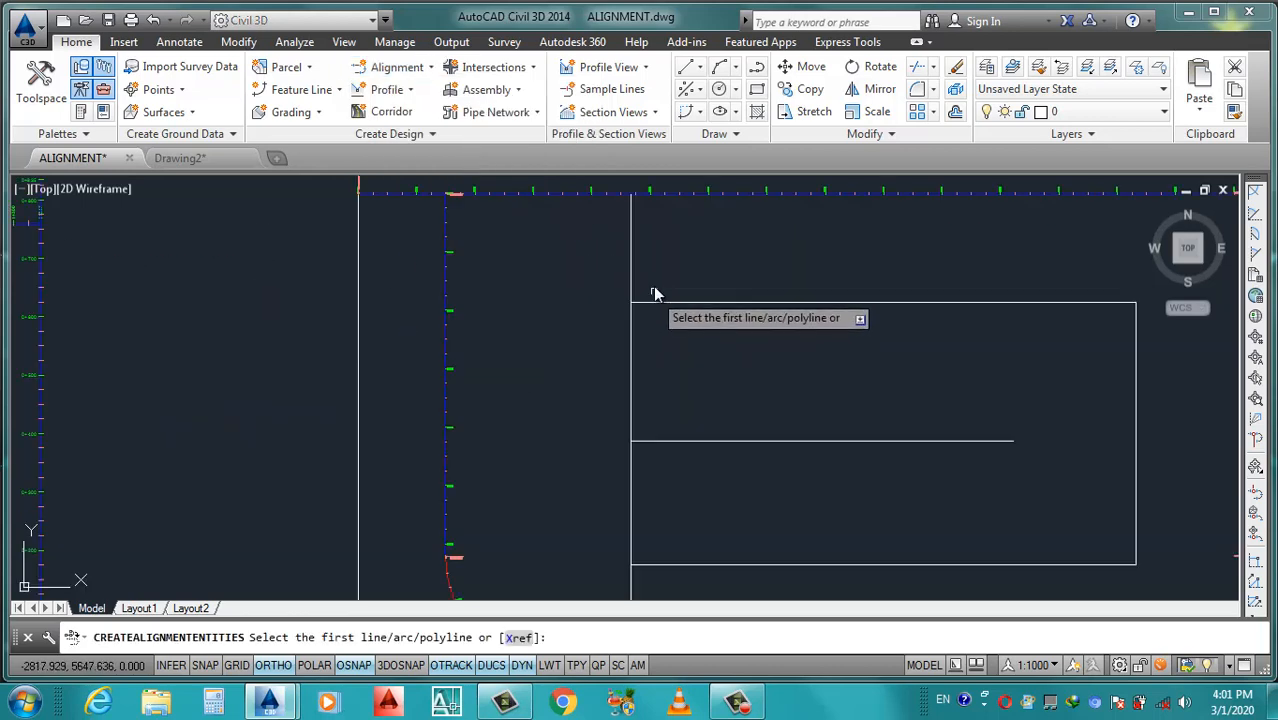
{"action": "left_click", "coordinate": [631, 229]}
{"action": "key", "text": "Return"}
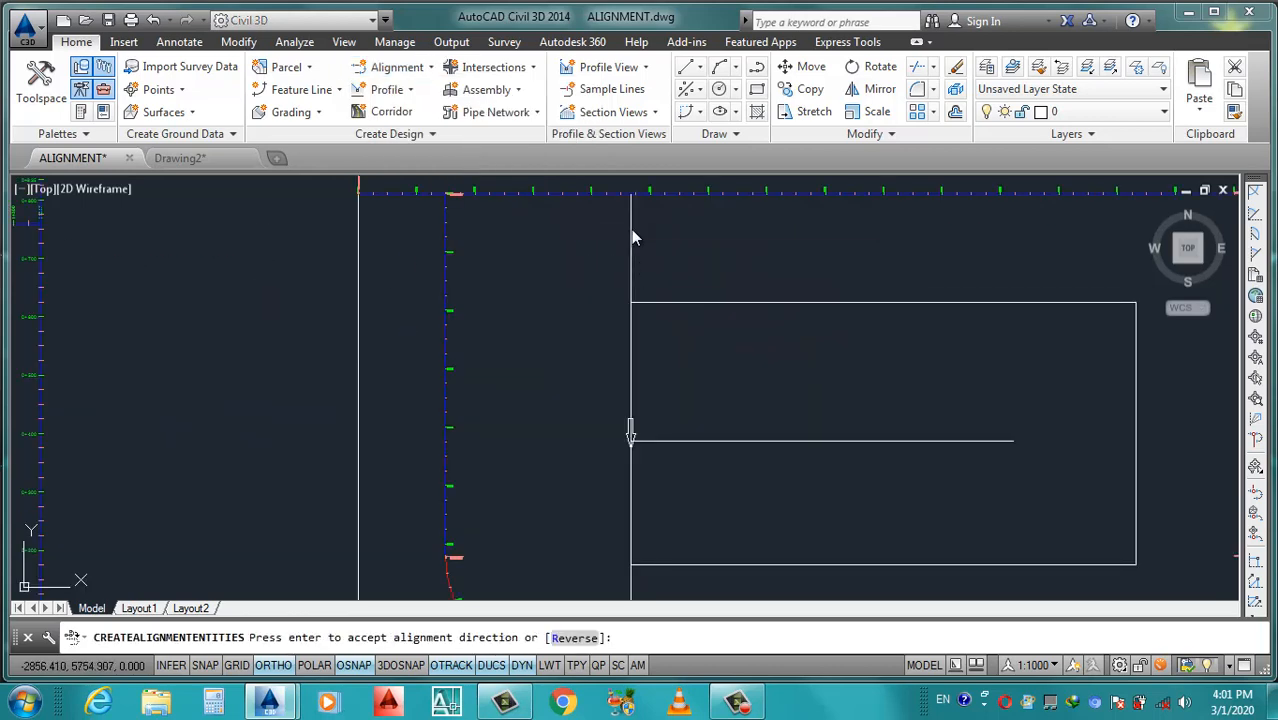
{"action": "key", "text": "Return"}
{"action": "left_click", "coordinate": [579, 104]}
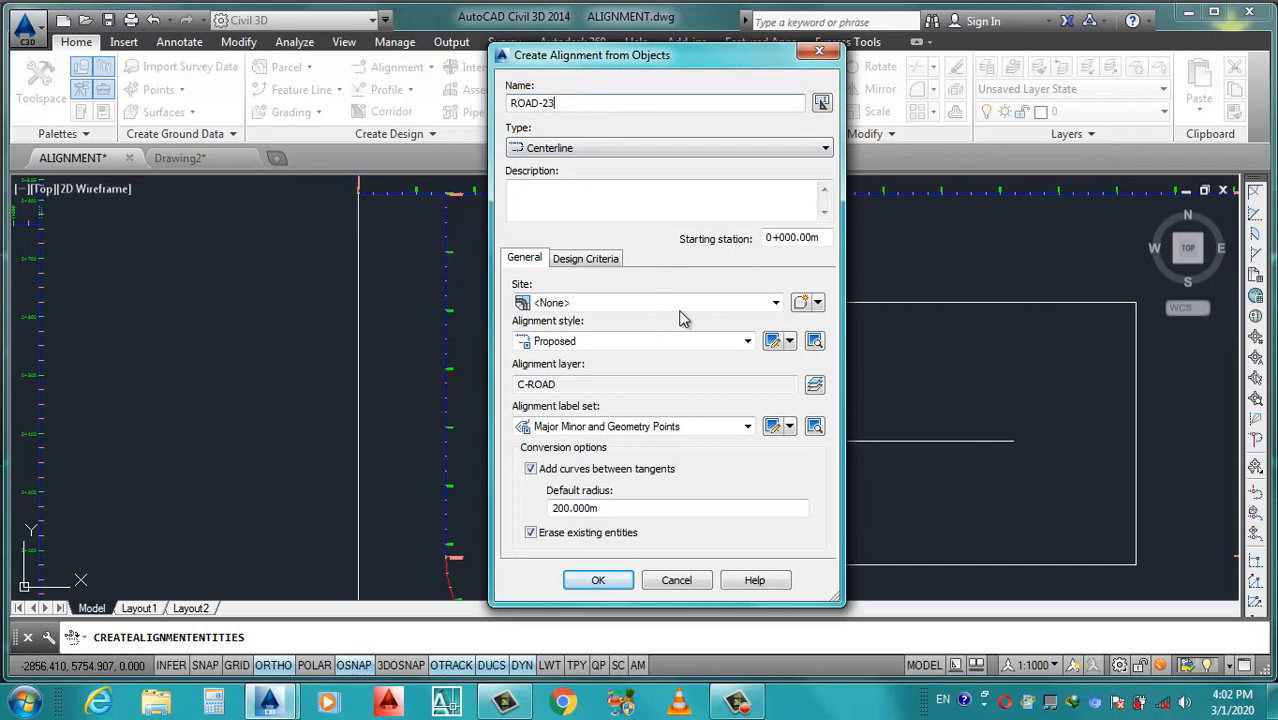
{"action": "left_click", "coordinate": [598, 580]}
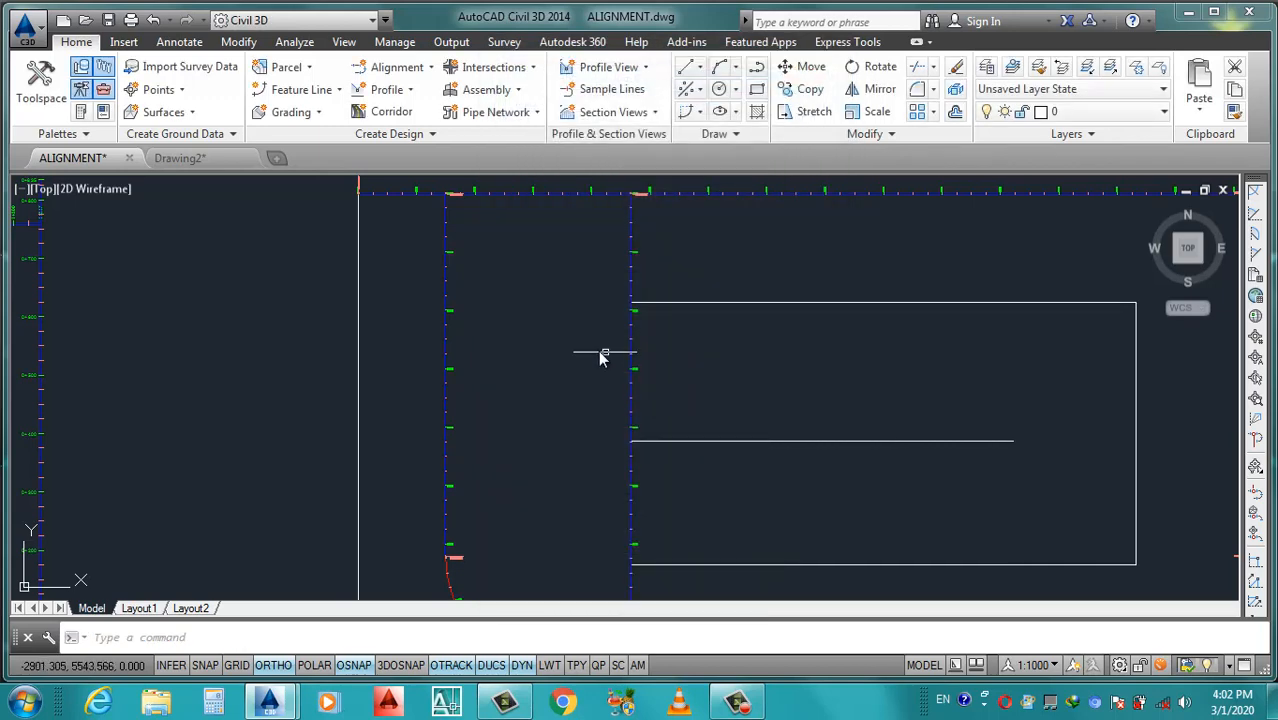
Erase all four sides of the outer rectangle around the new road layout.
{"action": "scroll", "coordinate": [599, 356], "scroll_direction": "down", "scroll_amount": 3}
{"action": "left_click", "coordinate": [542, 501]}
{"action": "left_click", "coordinate": [519, 531]}
{"action": "type", "text": "e"}
{"action": "key", "text": "Return"}
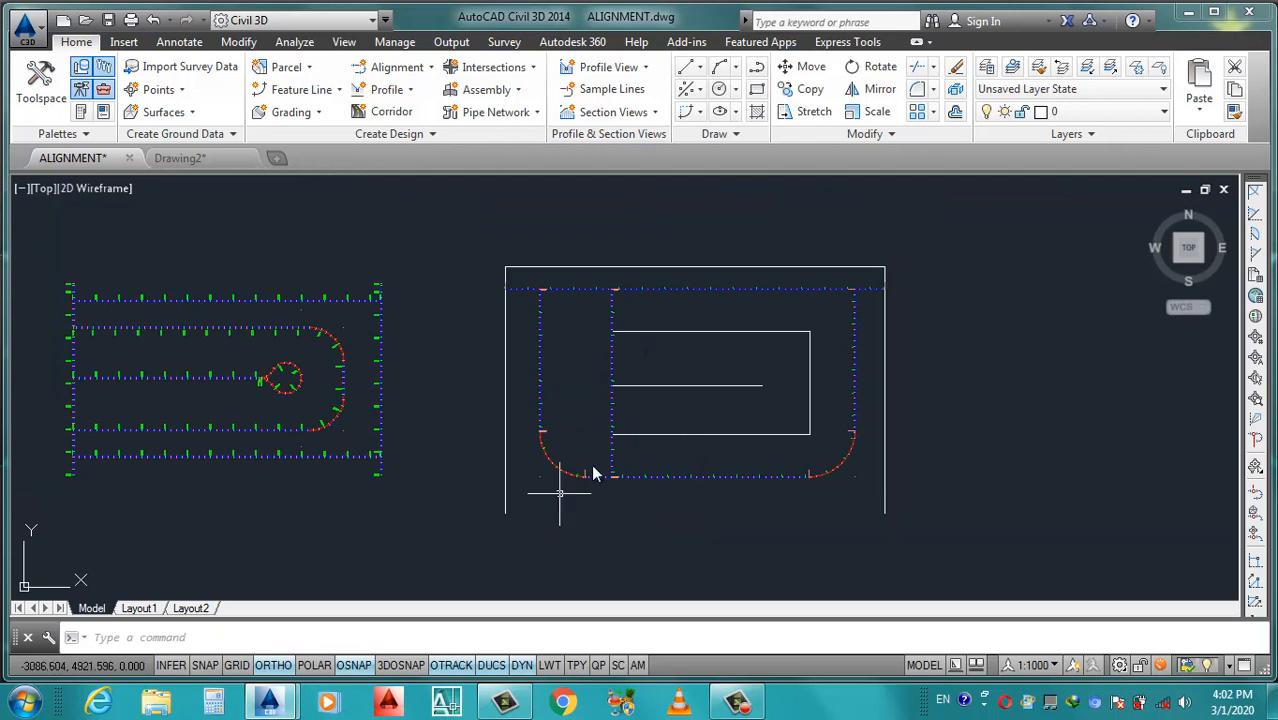
{"action": "left_click", "coordinate": [901, 263]}
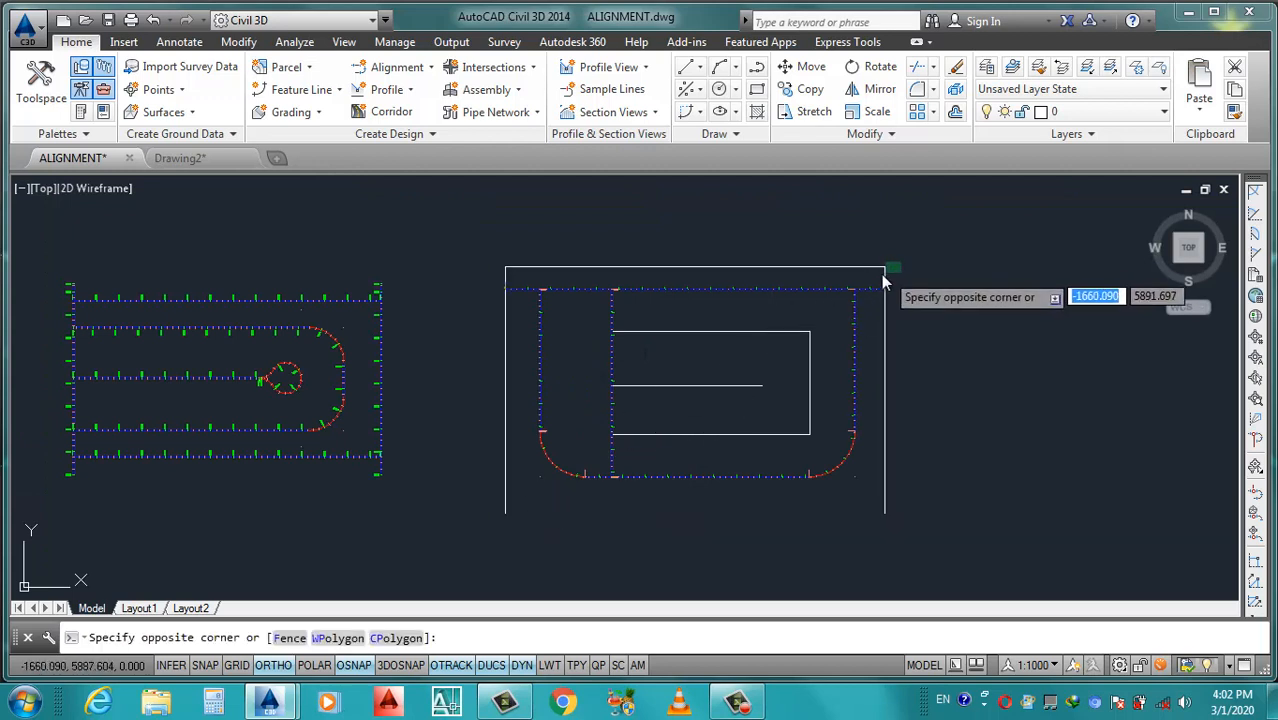
{"action": "left_click", "coordinate": [875, 285]}
{"action": "left_click", "coordinate": [511, 346]}
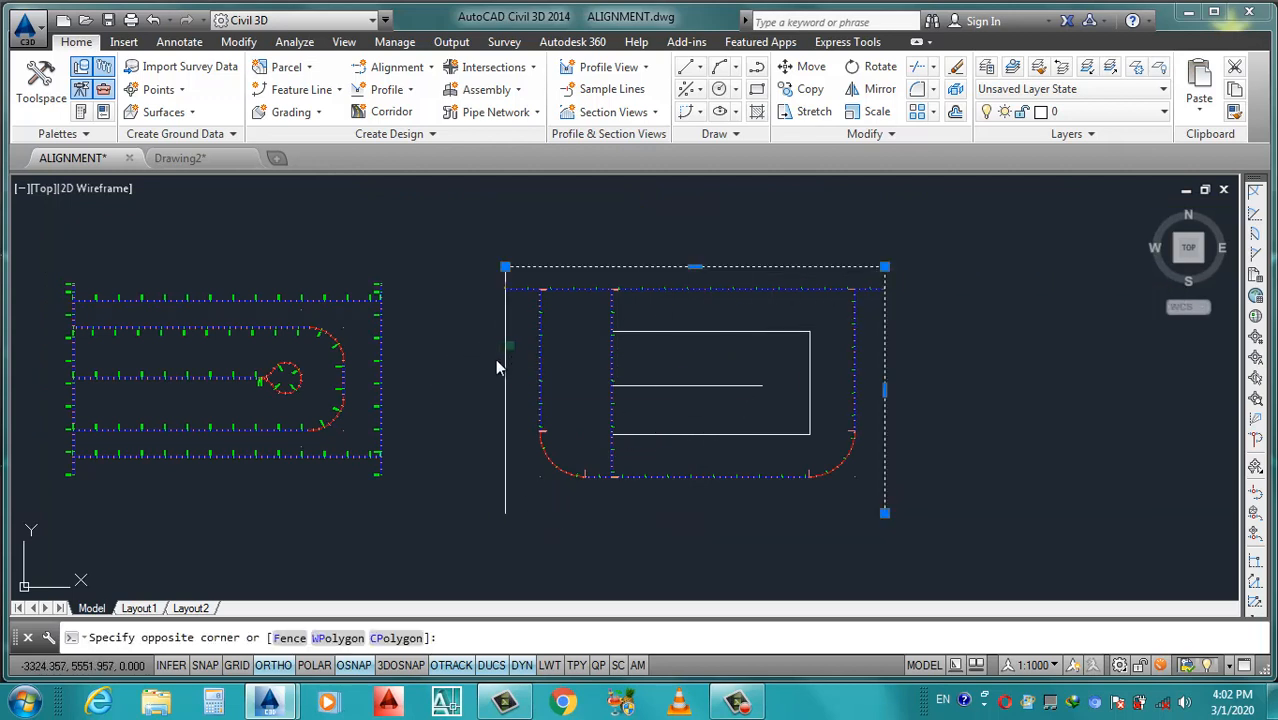
{"action": "left_click", "coordinate": [494, 363]}
{"action": "type", "text": "e"}
{"action": "key", "text": "Return"}
Try to create a centerline alignment named ROAD-24 from the innermost three-sided outline, starting at its south leg, with a 150 m curve radius.
{"action": "scroll", "coordinate": [612, 382], "scroll_direction": "up", "scroll_amount": 2}
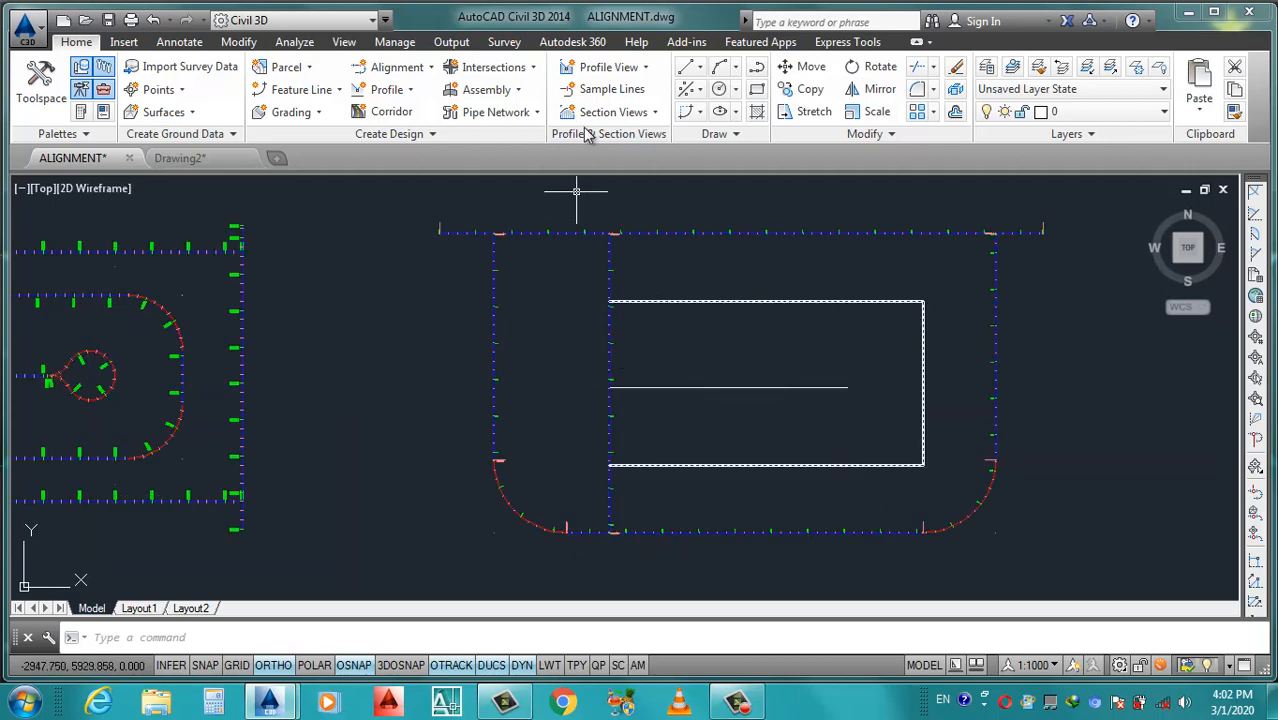
{"action": "left_click", "coordinate": [410, 85]}
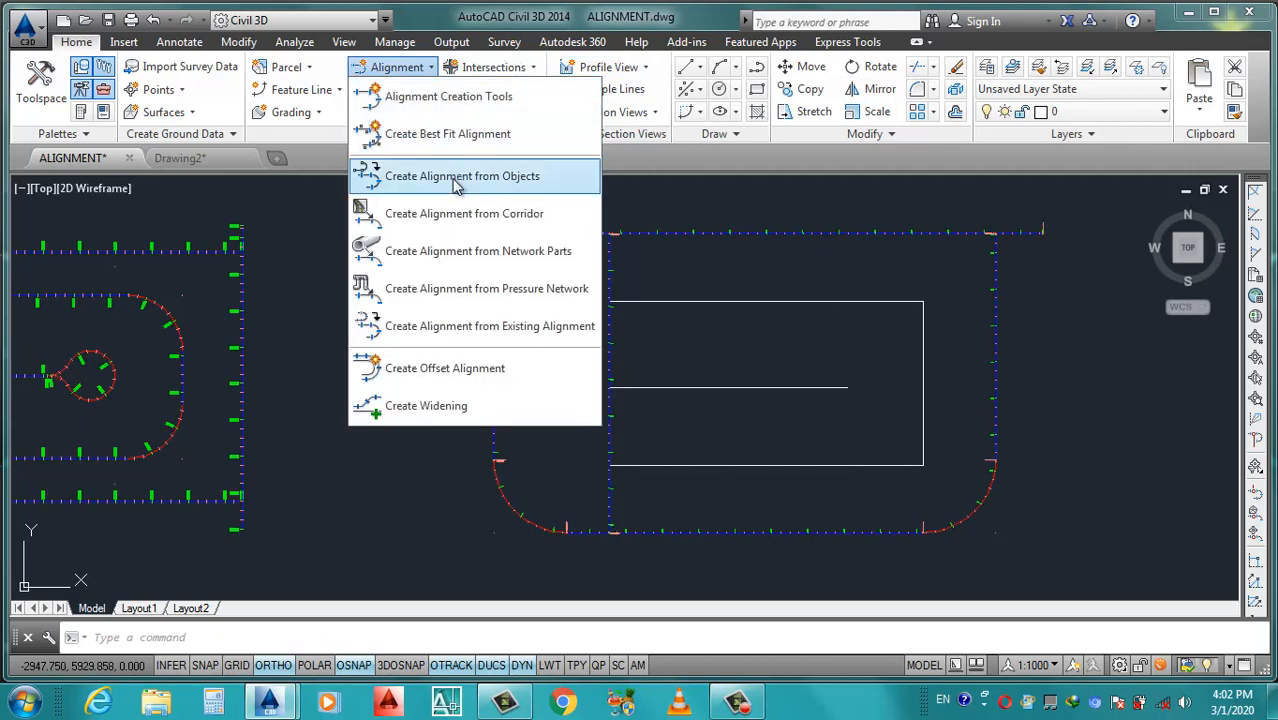
{"action": "left_click", "coordinate": [457, 178]}
{"action": "left_click", "coordinate": [666, 465]}
{"action": "key", "text": "Return"}
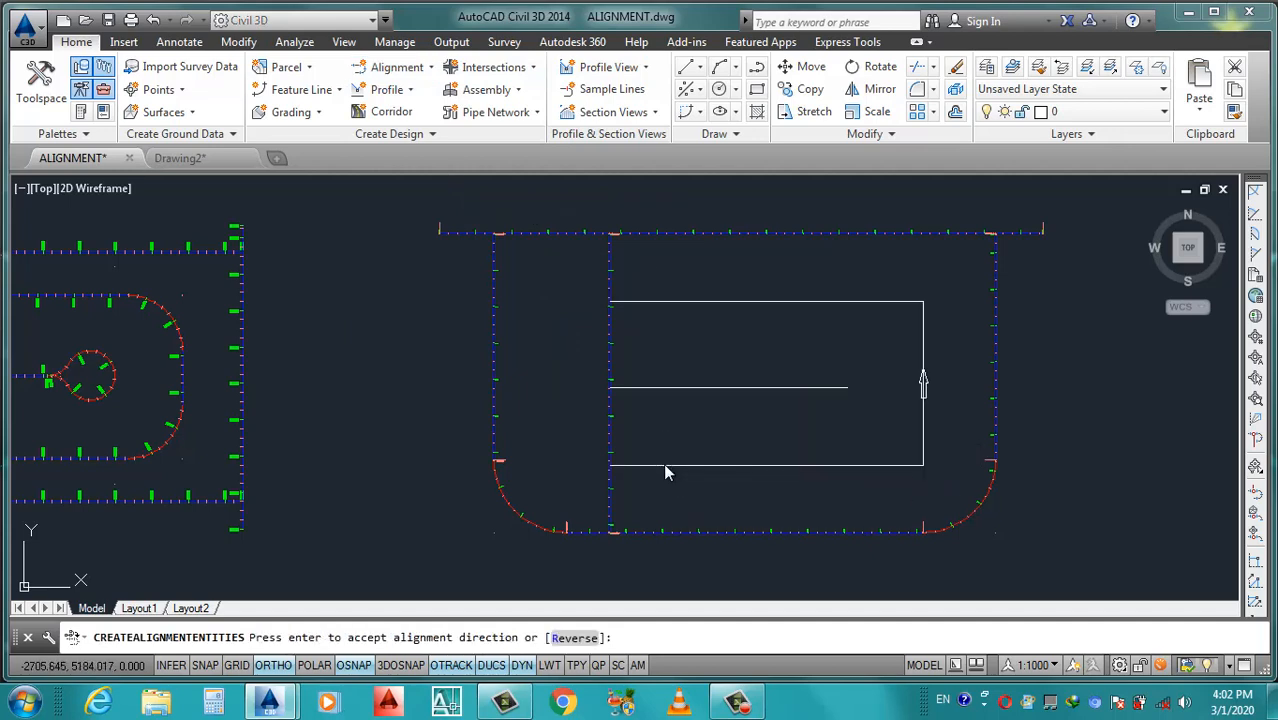
{"action": "key", "text": "Return"}
{"action": "left_click", "coordinate": [579, 104]}
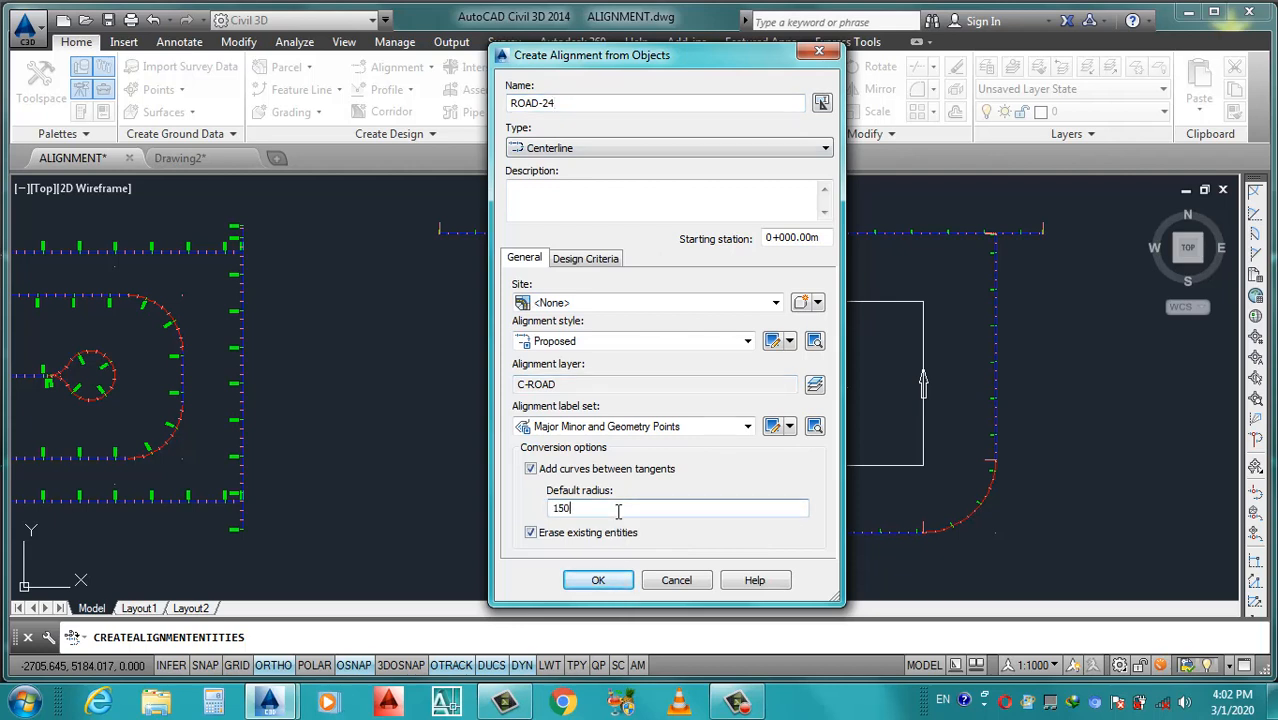
{"action": "left_click", "coordinate": [598, 581]}
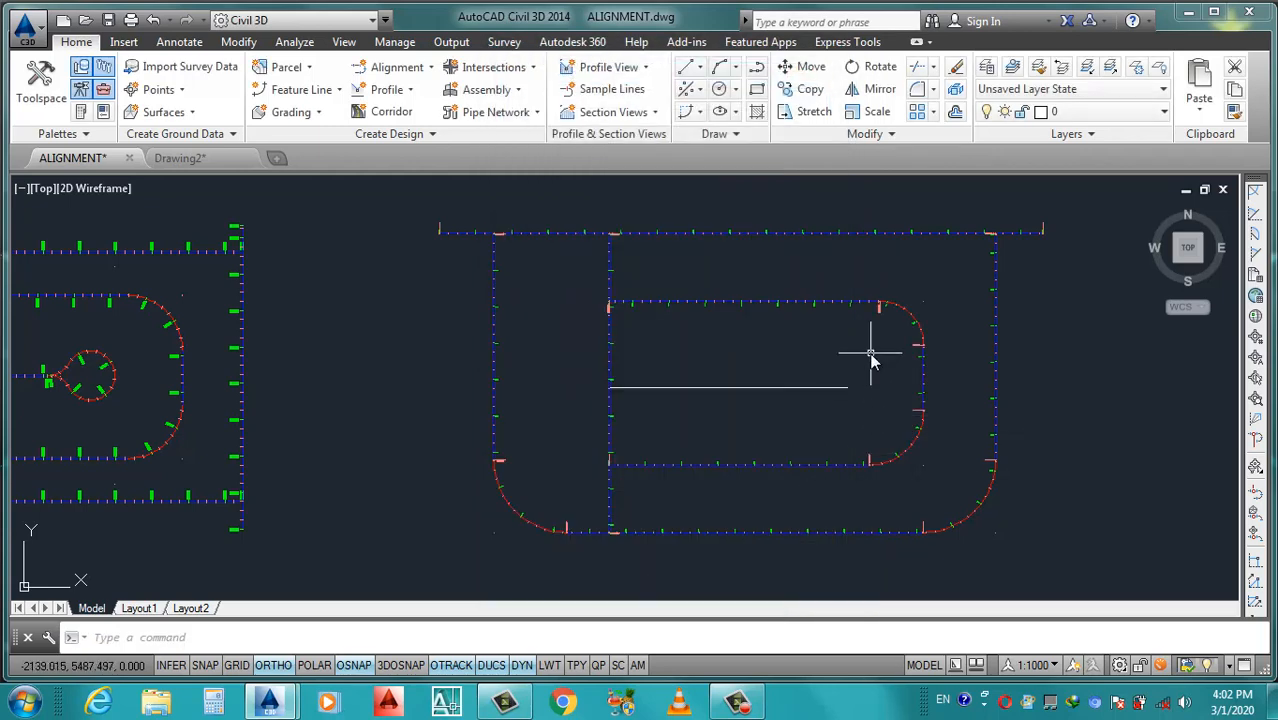
{"action": "key", "text": "ctrl+z"}
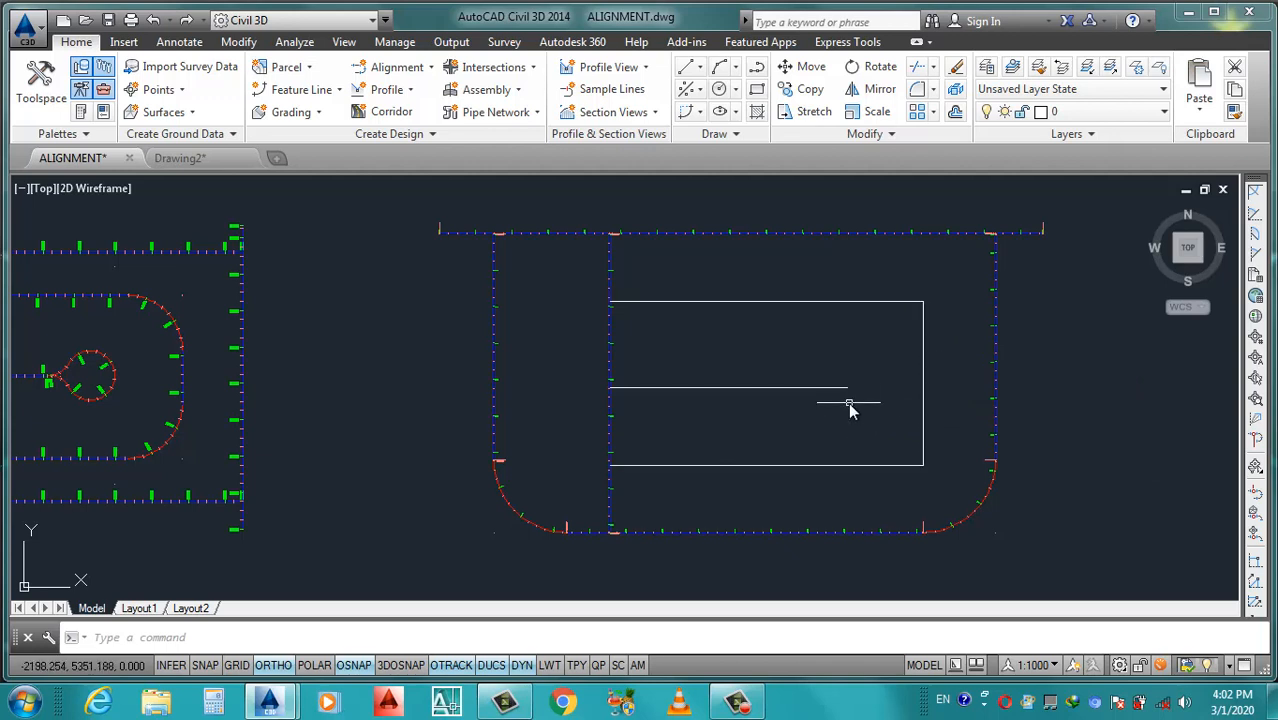
Create a centerline alignment from the innermost three-sided outline, starting at its north leg, keeping the name ROAD-23 and setting a 100 m curve radius.
{"action": "left_click", "coordinate": [398, 67]}
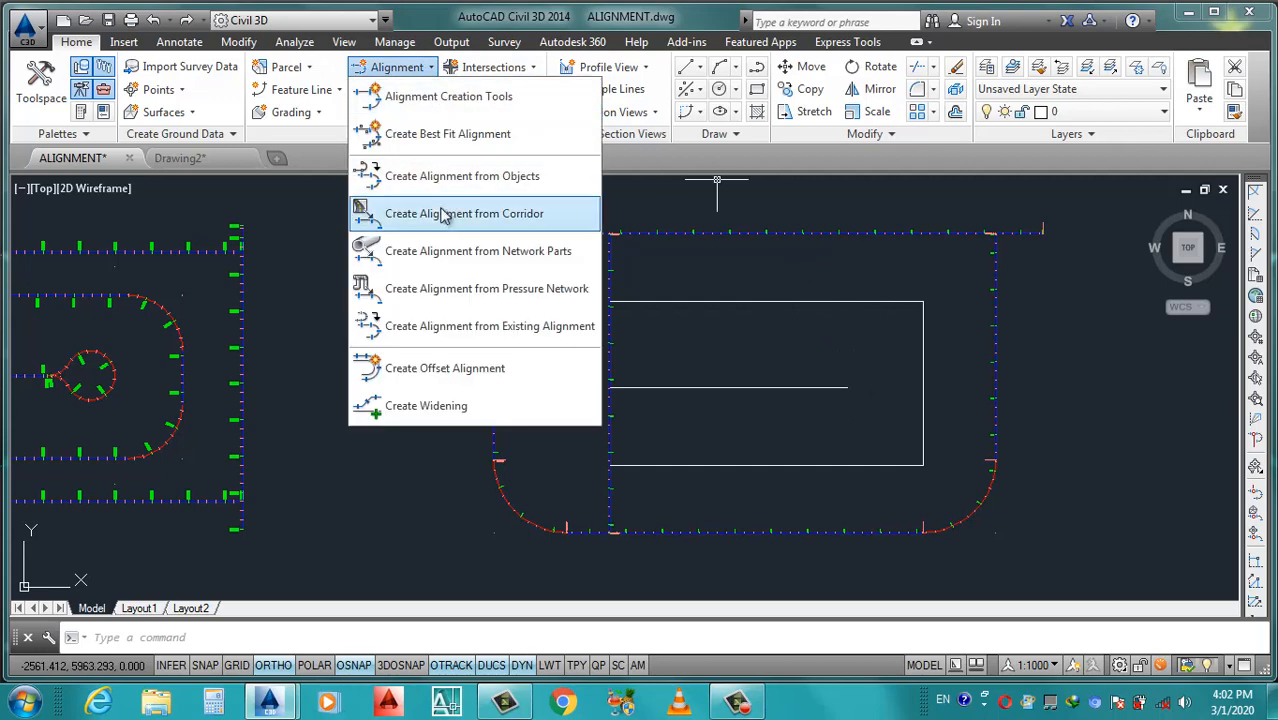
{"action": "left_click", "coordinate": [466, 177]}
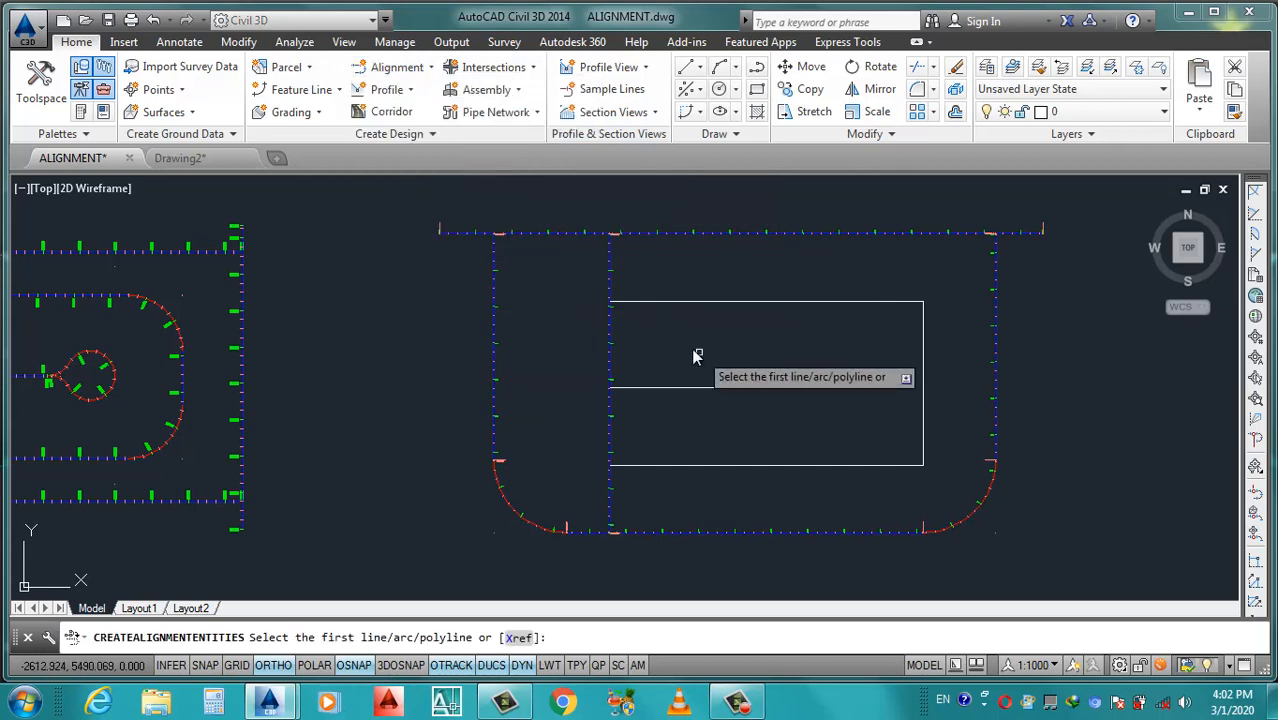
{"action": "left_click", "coordinate": [642, 302]}
{"action": "key", "text": "Return"}
{"action": "key", "text": "Return"}
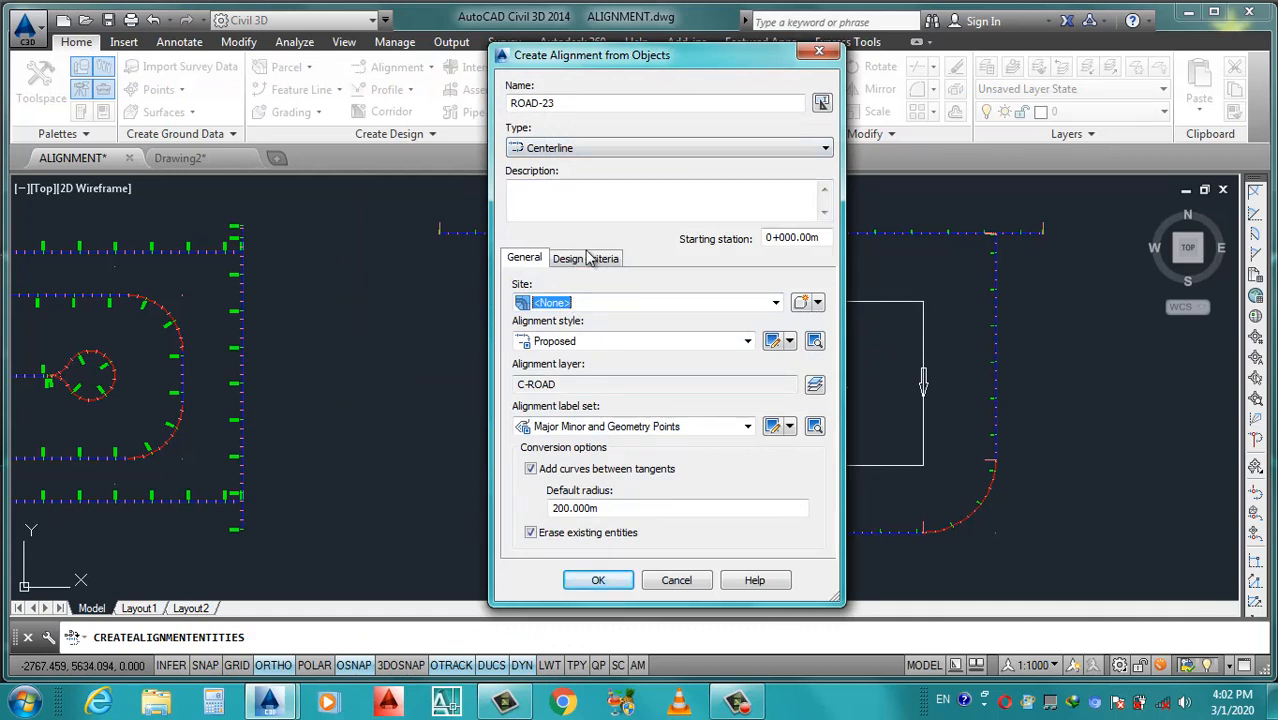
{"action": "left_click_drag", "start_coordinate": [604, 507], "coordinate": [544, 528]}
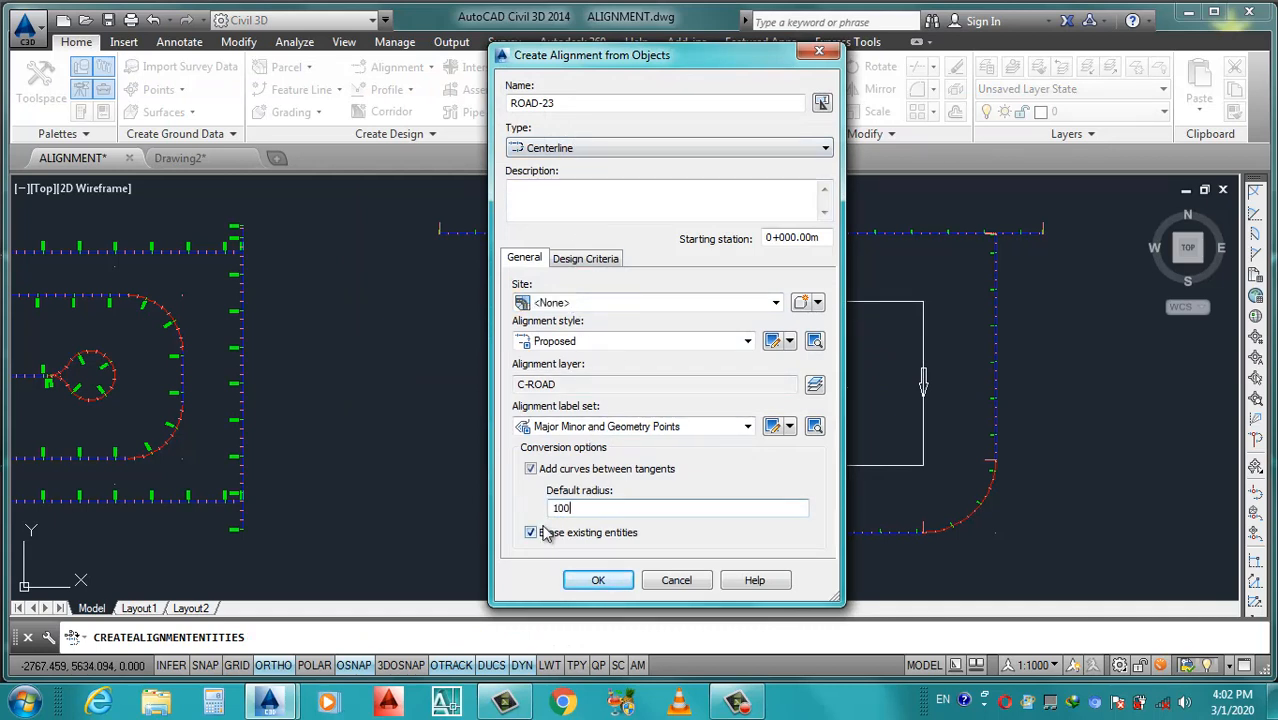
{"action": "left_click", "coordinate": [617, 587]}
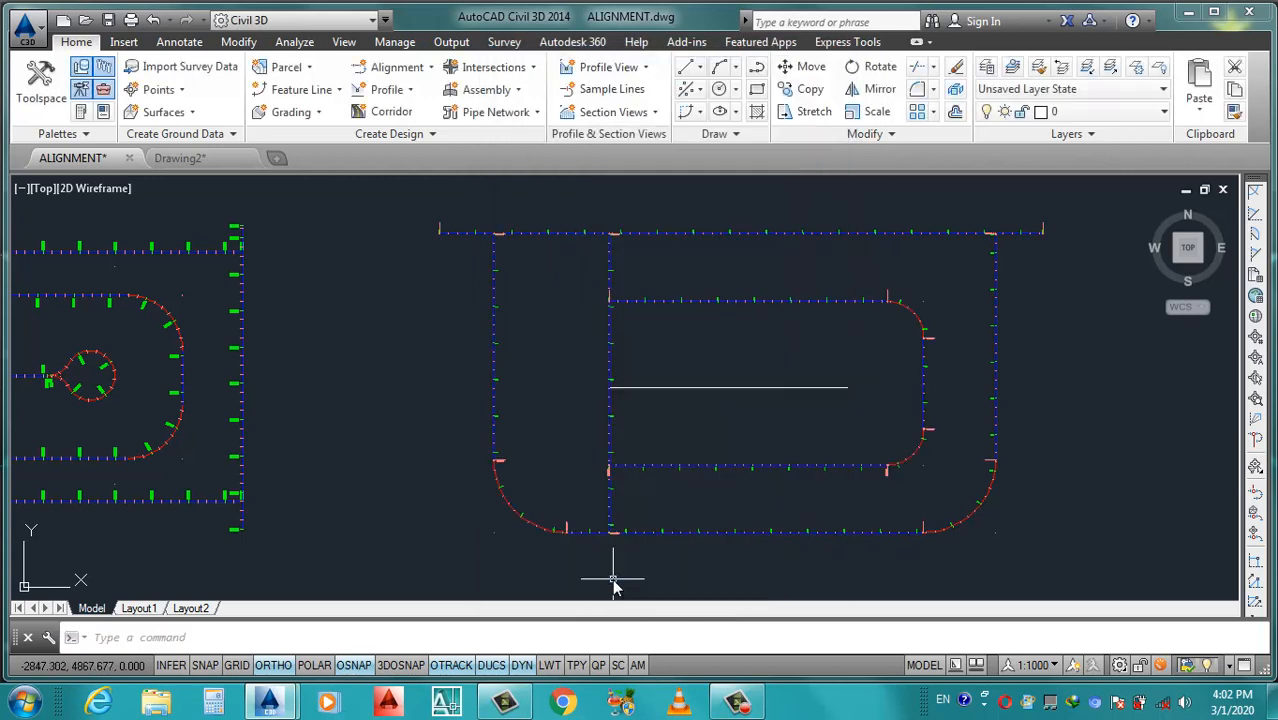
Examine the new layout's curves and the teardrop turnaround at the end of the older western layout's middle road.
{"action": "scroll", "coordinate": [956, 420], "scroll_direction": "up", "scroll_amount": 5}
{"action": "scroll", "coordinate": [862, 447], "scroll_direction": "down", "scroll_amount": 6}
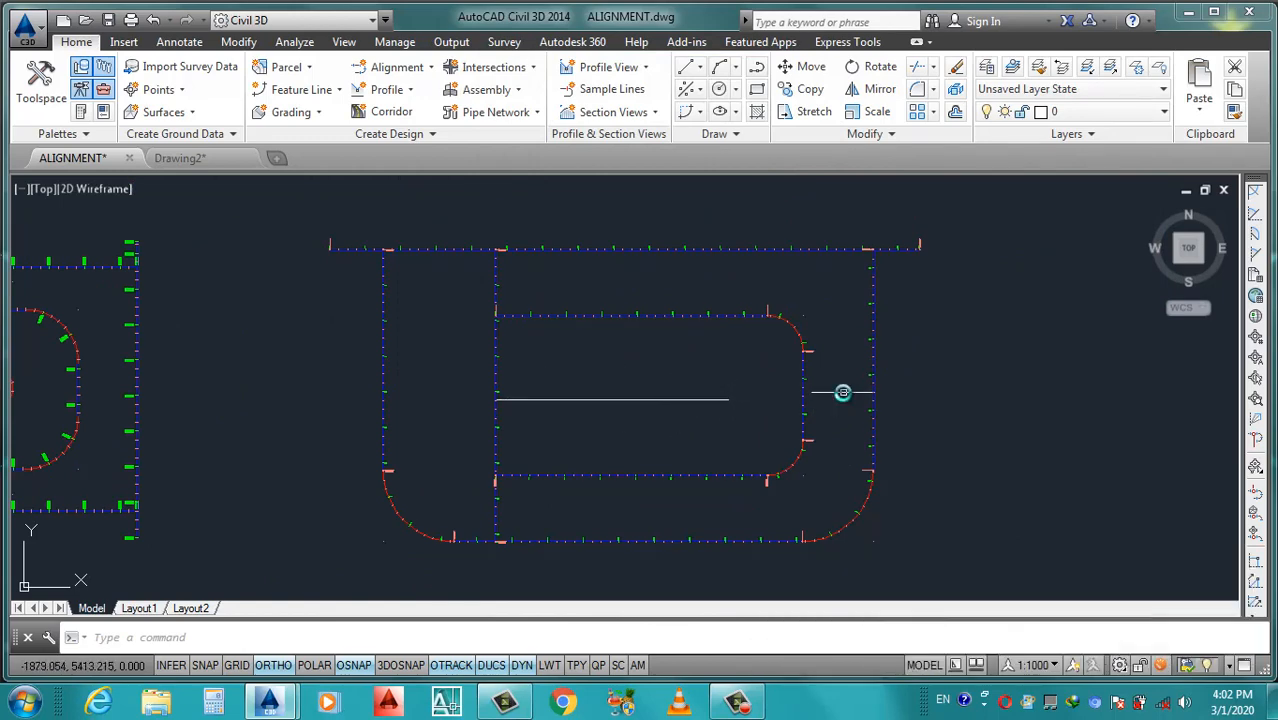
{"action": "scroll", "coordinate": [622, 414], "scroll_direction": "down", "scroll_amount": 3}
{"action": "scroll", "coordinate": [622, 366], "scroll_direction": "up", "scroll_amount": 6}
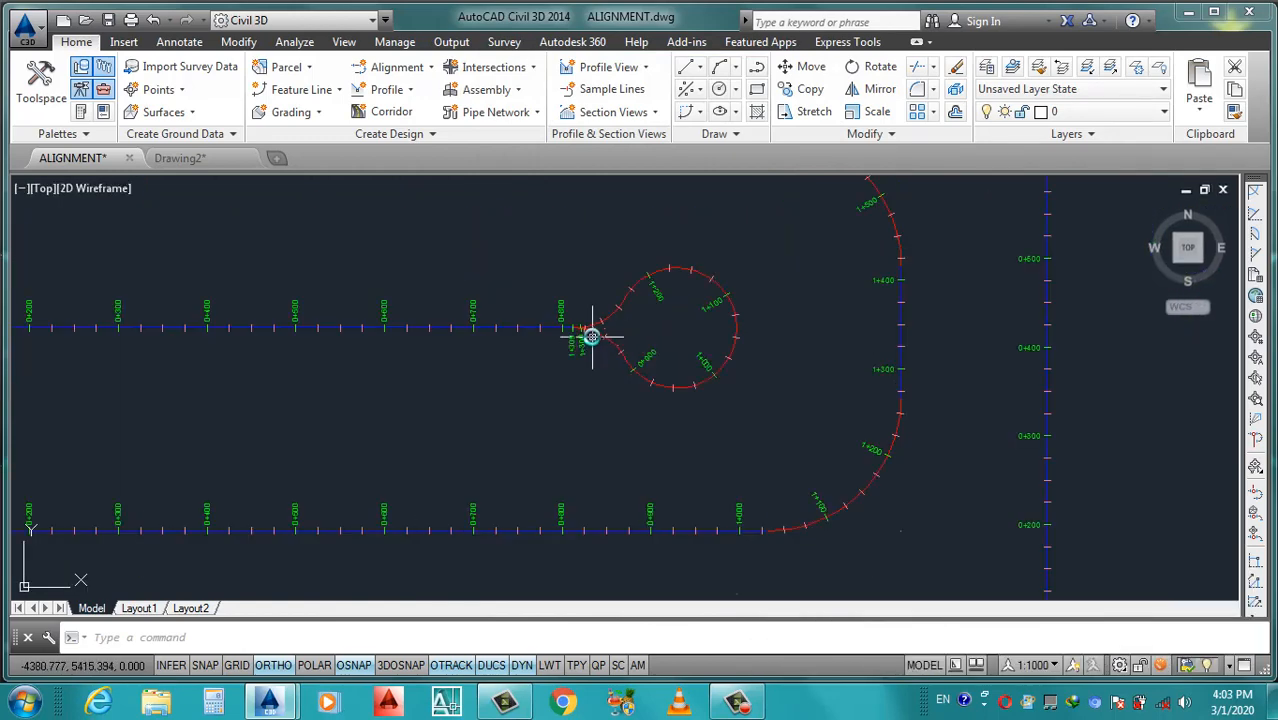
{"action": "scroll", "coordinate": [586, 322], "scroll_direction": "down", "scroll_amount": 3}
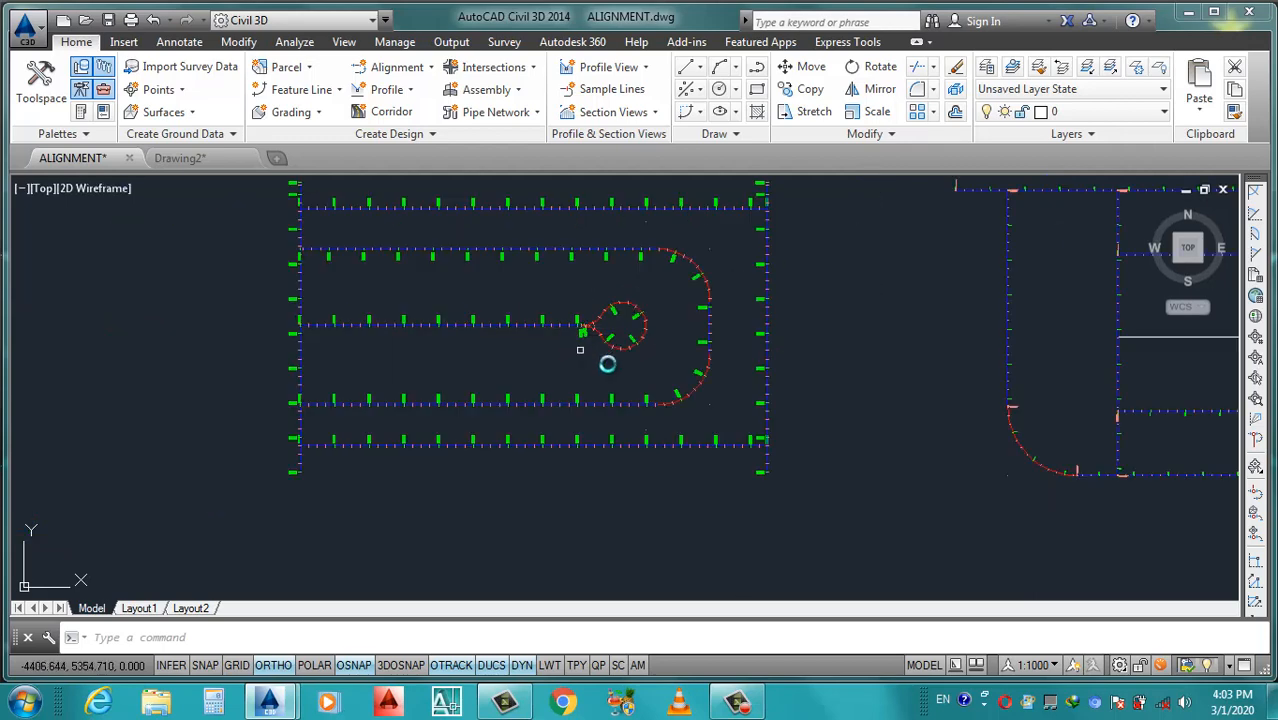
{"action": "scroll", "coordinate": [770, 403], "scroll_direction": "down", "scroll_amount": 4}
{"action": "scroll", "coordinate": [690, 372], "scroll_direction": "up", "scroll_amount": 4}
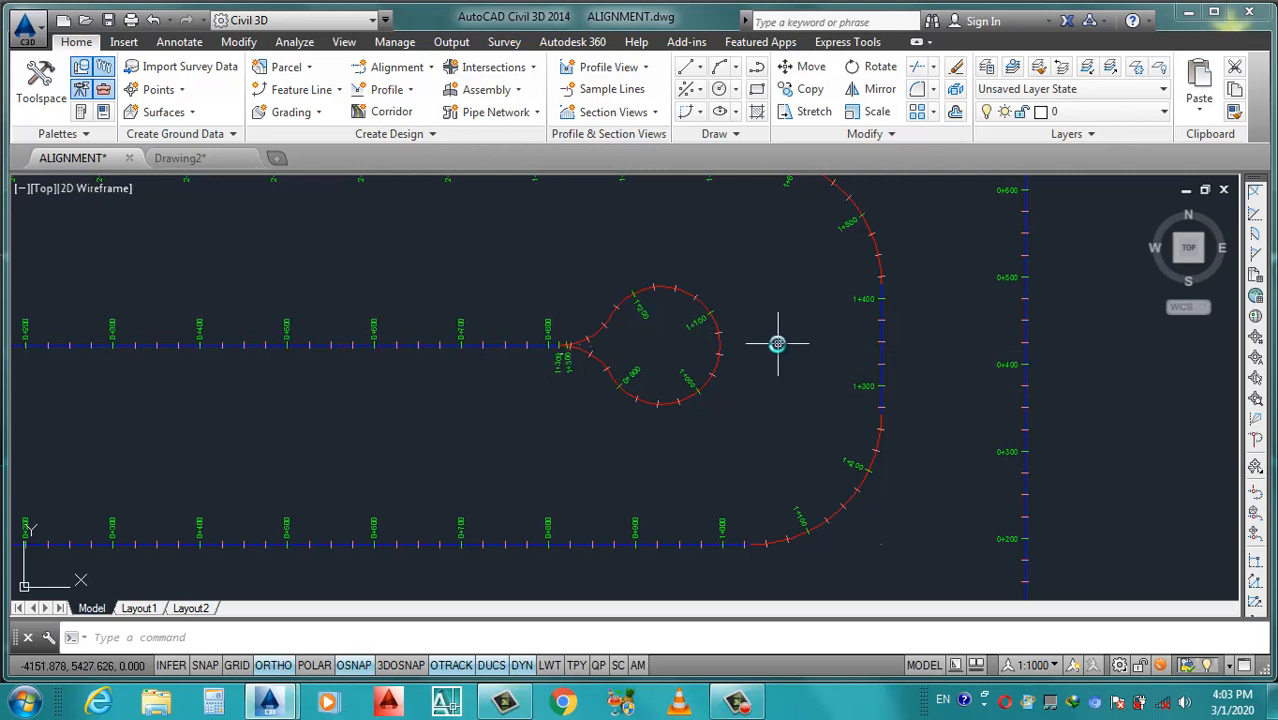
{"action": "mouse_move", "coordinate": [803, 352]}
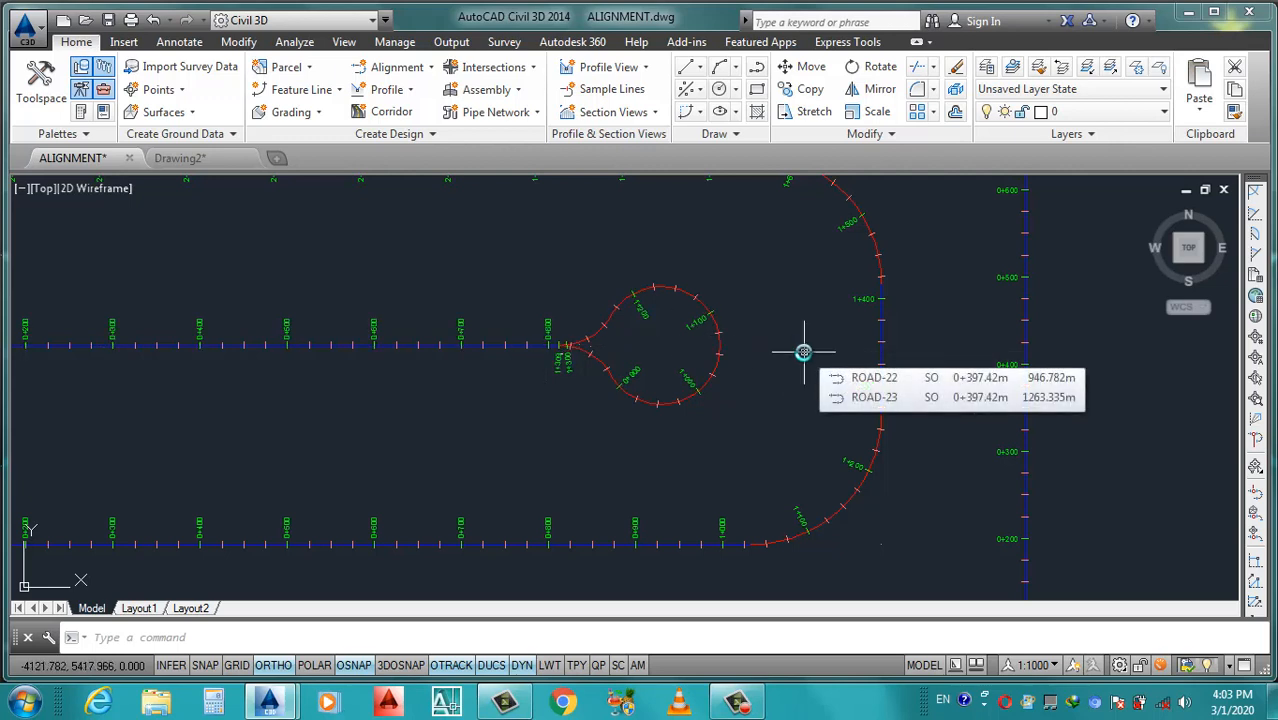
{"action": "scroll", "coordinate": [622, 372], "scroll_direction": "down", "scroll_amount": 4}
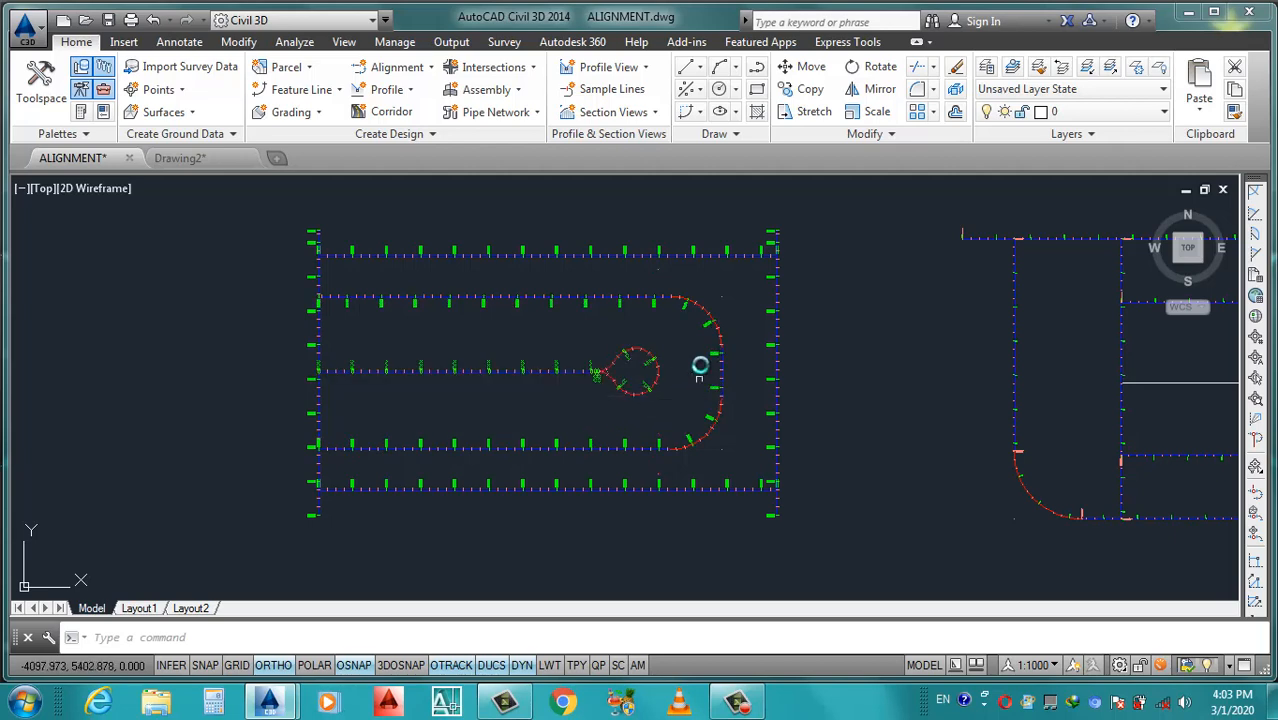
Create a centerline alignment from the horizontal middle line inside the innermost outline, keeping the 200 m default radius.
{"action": "scroll", "coordinate": [535, 396], "scroll_direction": "down", "scroll_amount": 5}
{"action": "scroll", "coordinate": [756, 407], "scroll_direction": "up", "scroll_amount": 7}
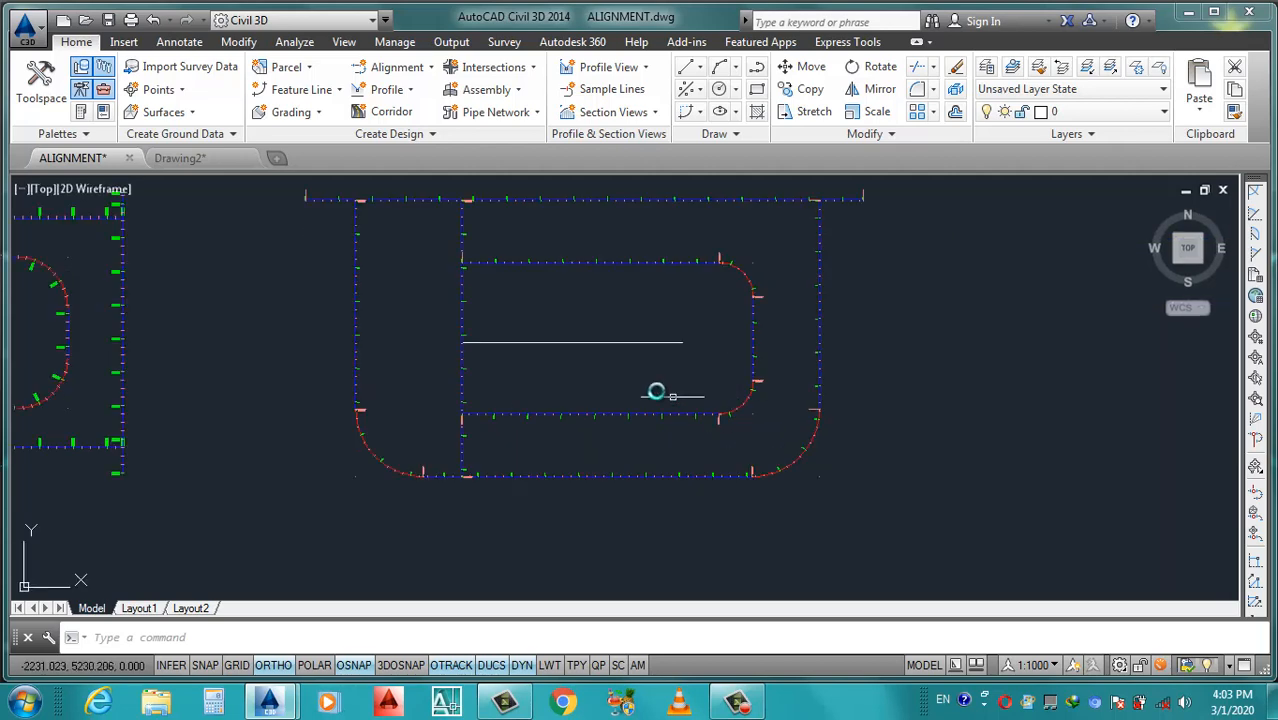
{"action": "scroll", "coordinate": [705, 370], "scroll_direction": "down", "scroll_amount": 2}
{"action": "scroll", "coordinate": [579, 367], "scroll_direction": "up", "scroll_amount": 2}
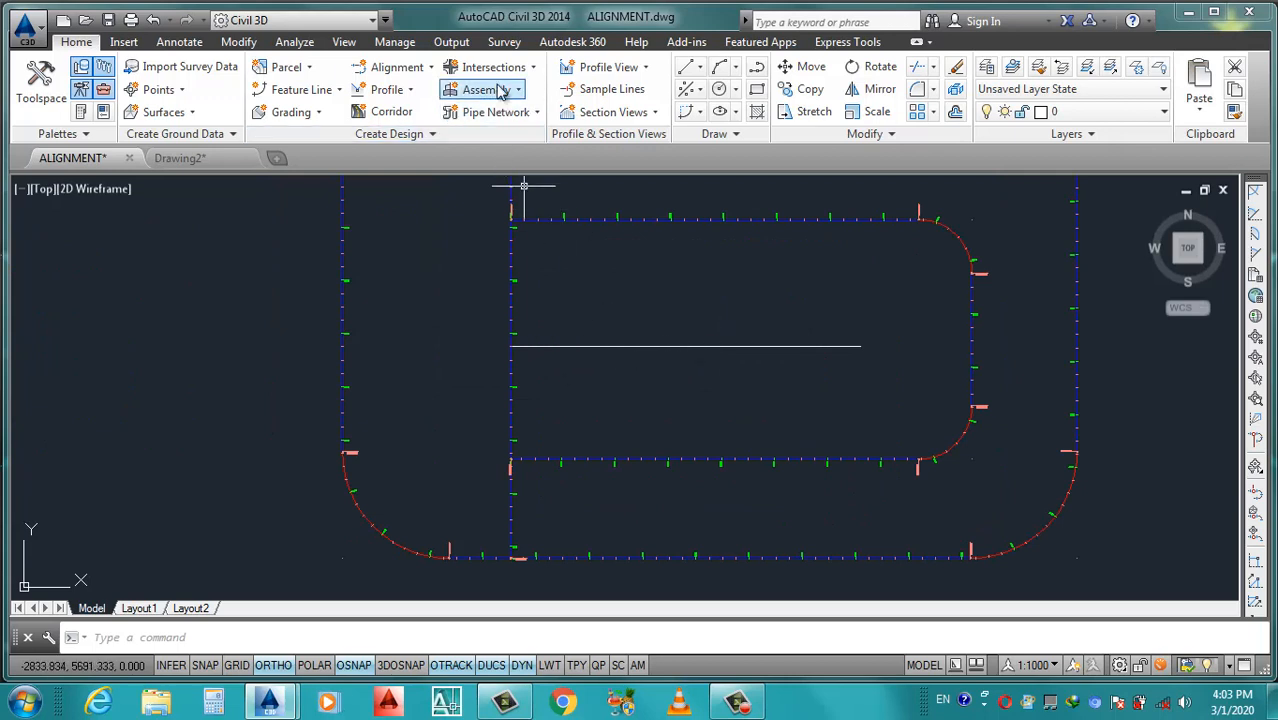
{"action": "left_click", "coordinate": [398, 67]}
{"action": "left_click", "coordinate": [447, 178]}
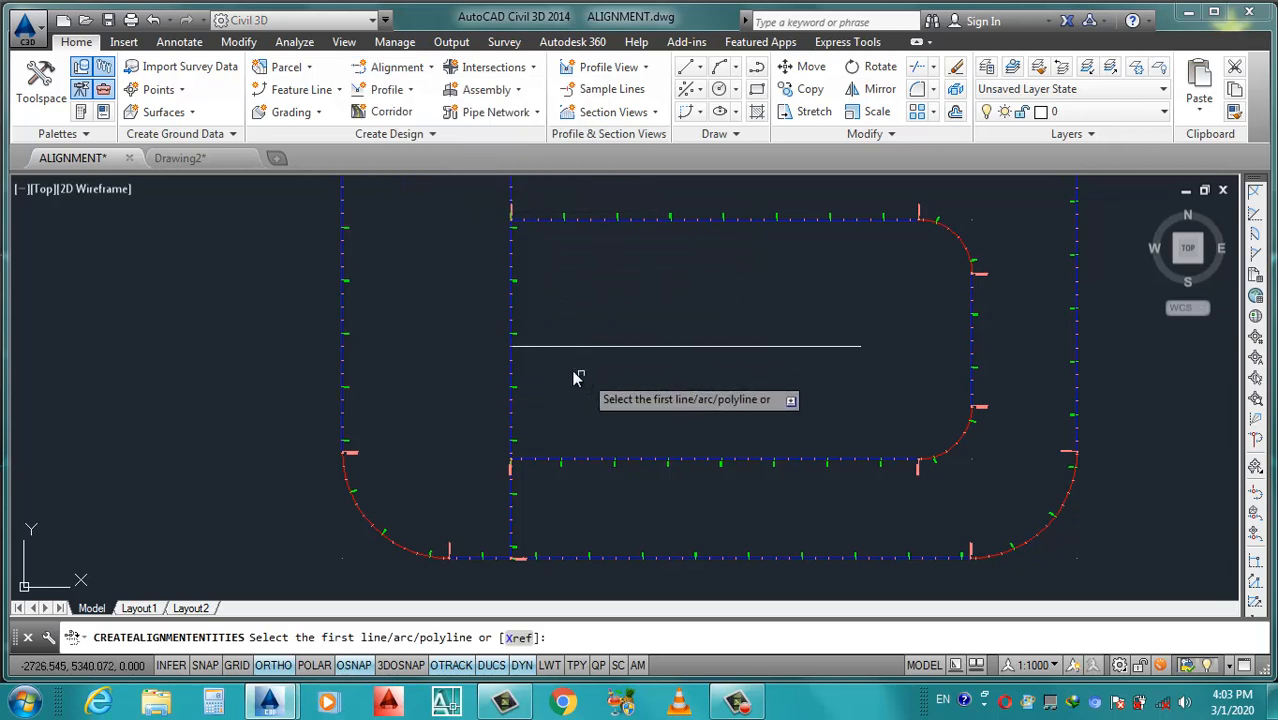
{"action": "left_click", "coordinate": [524, 346]}
{"action": "key", "text": "Return"}
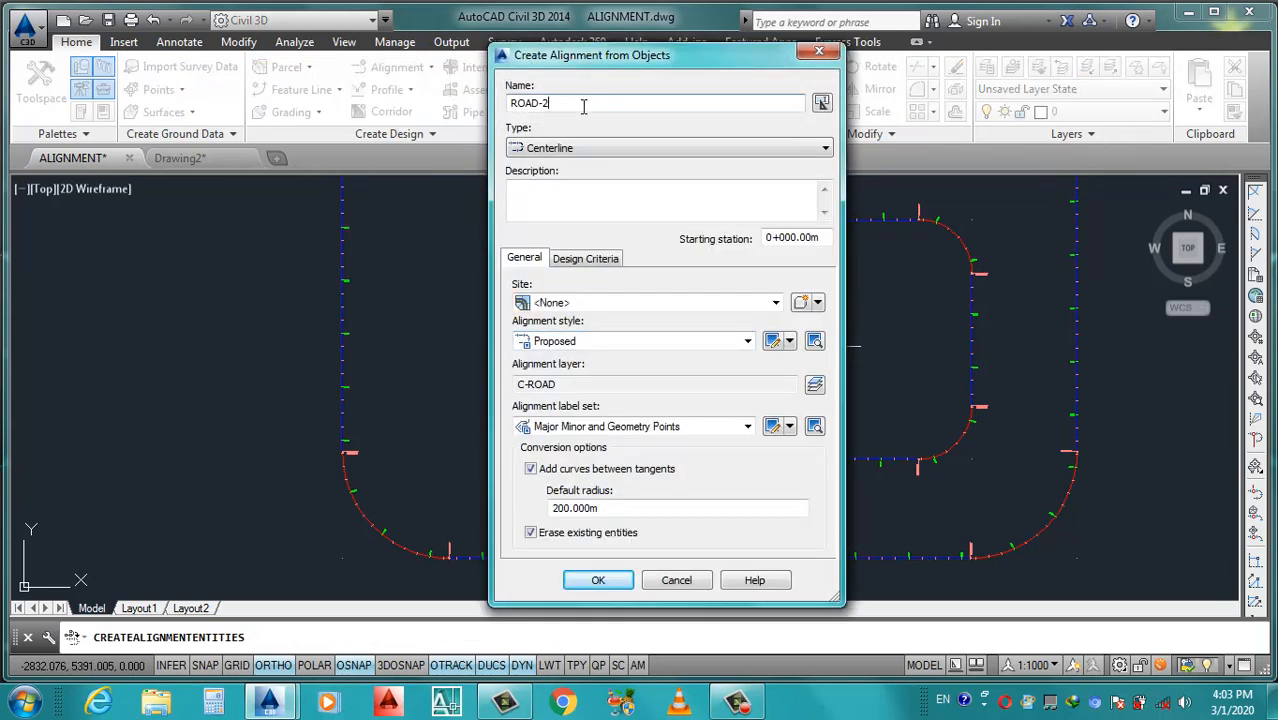
{"action": "left_click", "coordinate": [598, 580]}
Highlight the new layout's alignments in turn, clear the selection, and examine the station labels around the inner road's south-east curve.
{"action": "scroll", "coordinate": [657, 450], "scroll_direction": "down", "scroll_amount": 4}
{"action": "scroll", "coordinate": [694, 455], "scroll_direction": "up", "scroll_amount": 2}
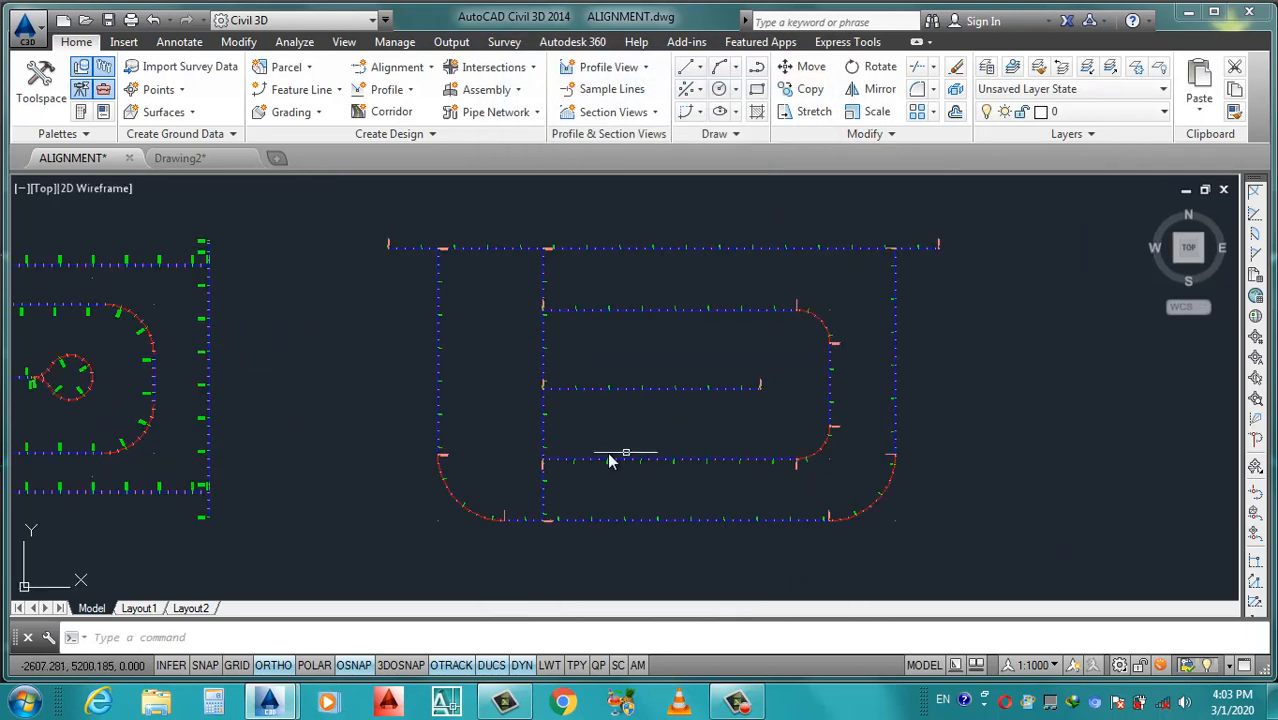
{"action": "left_click", "coordinate": [437, 381]}
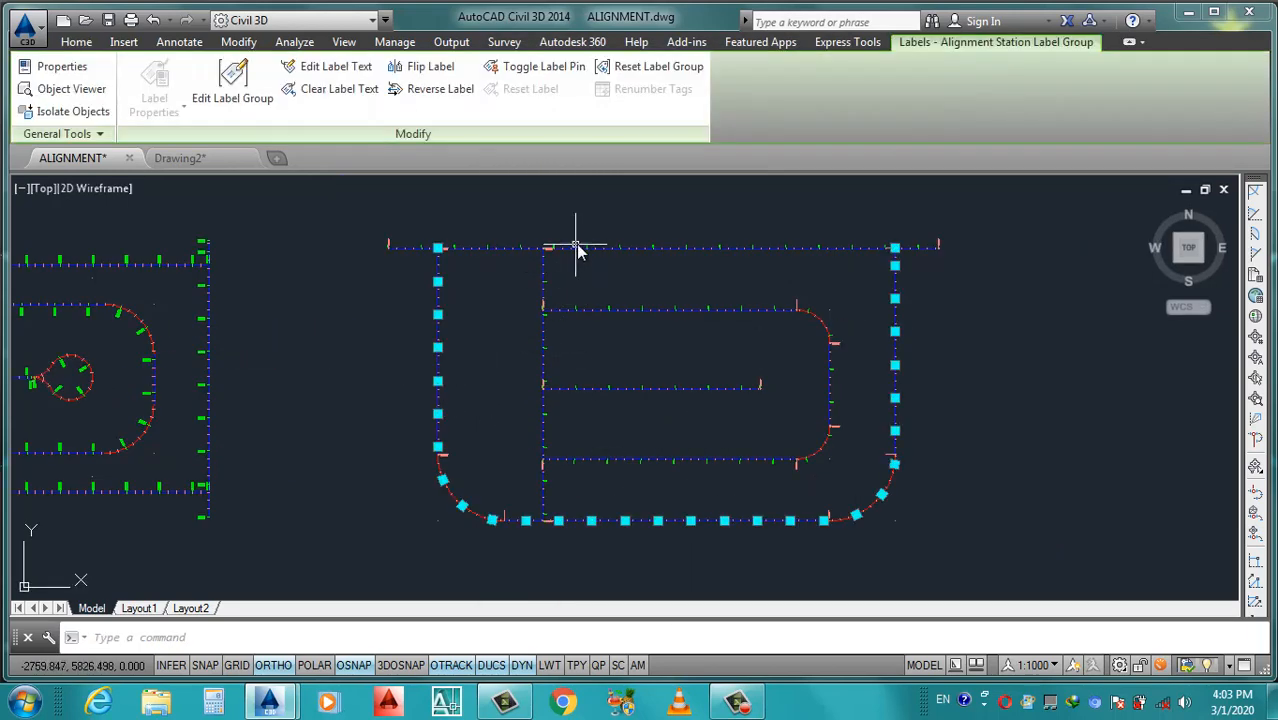
{"action": "left_click", "coordinate": [576, 249]}
{"action": "left_click", "coordinate": [593, 308]}
{"action": "left_click", "coordinate": [547, 353]}
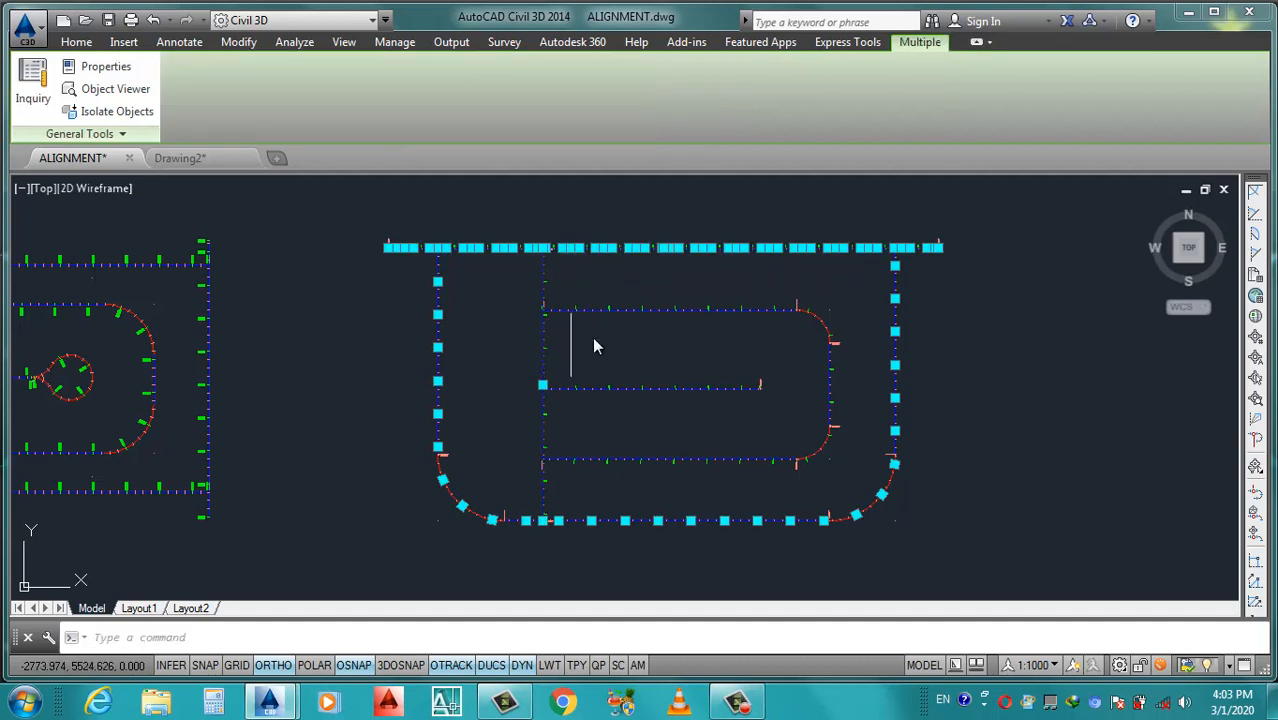
{"action": "left_click", "coordinate": [627, 312]}
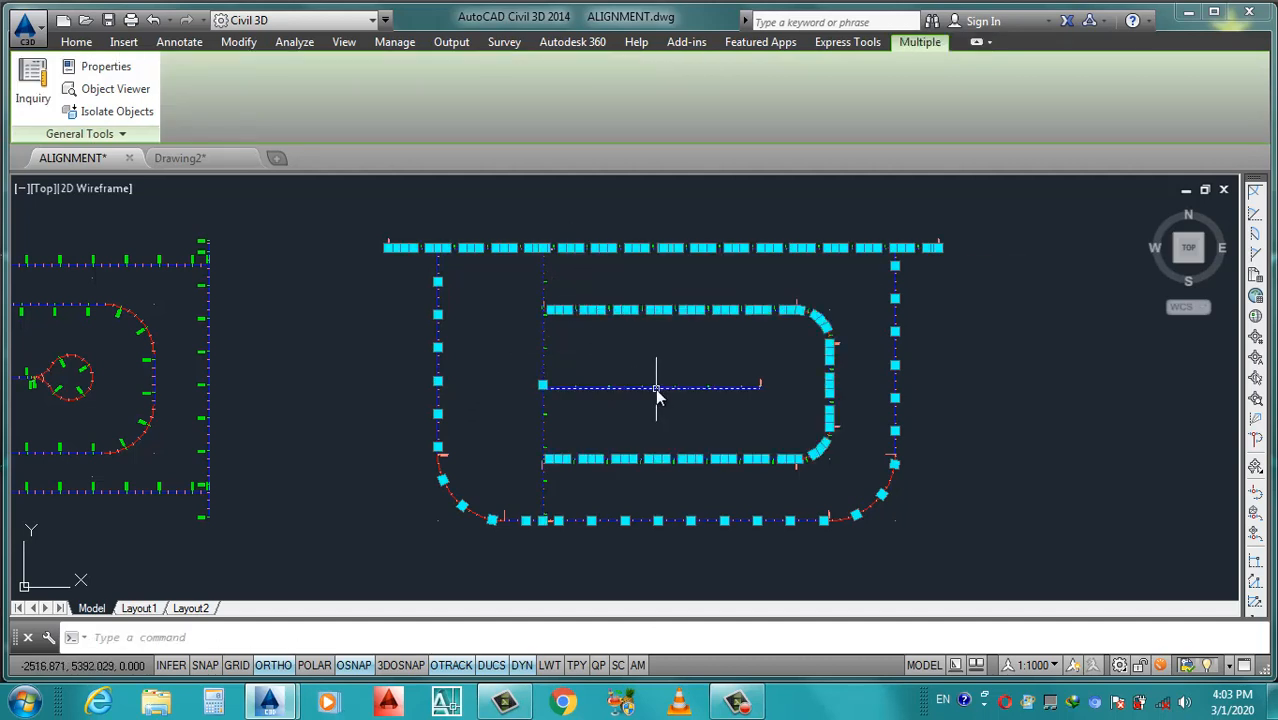
{"action": "left_click", "coordinate": [658, 390]}
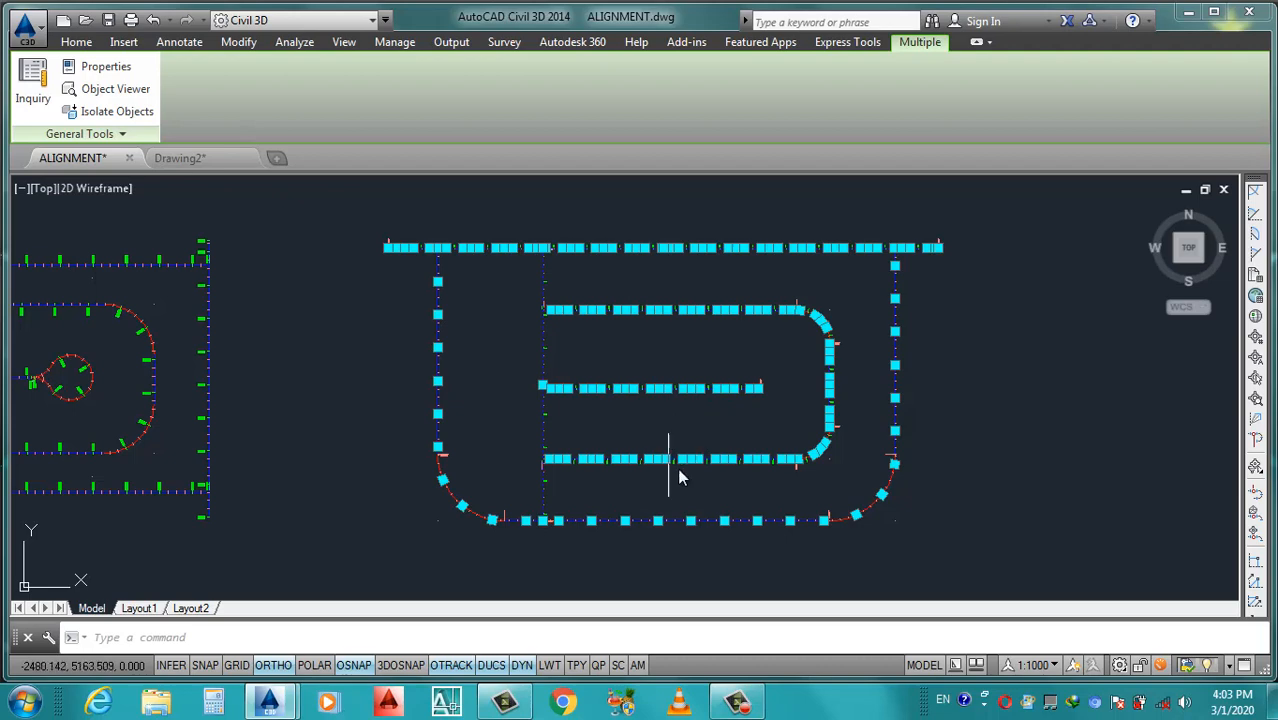
{"action": "scroll", "coordinate": [679, 466], "scroll_direction": "up", "scroll_amount": 2}
{"action": "key", "text": "Escape"}
{"action": "scroll", "coordinate": [765, 428], "scroll_direction": "down", "scroll_amount": 2}
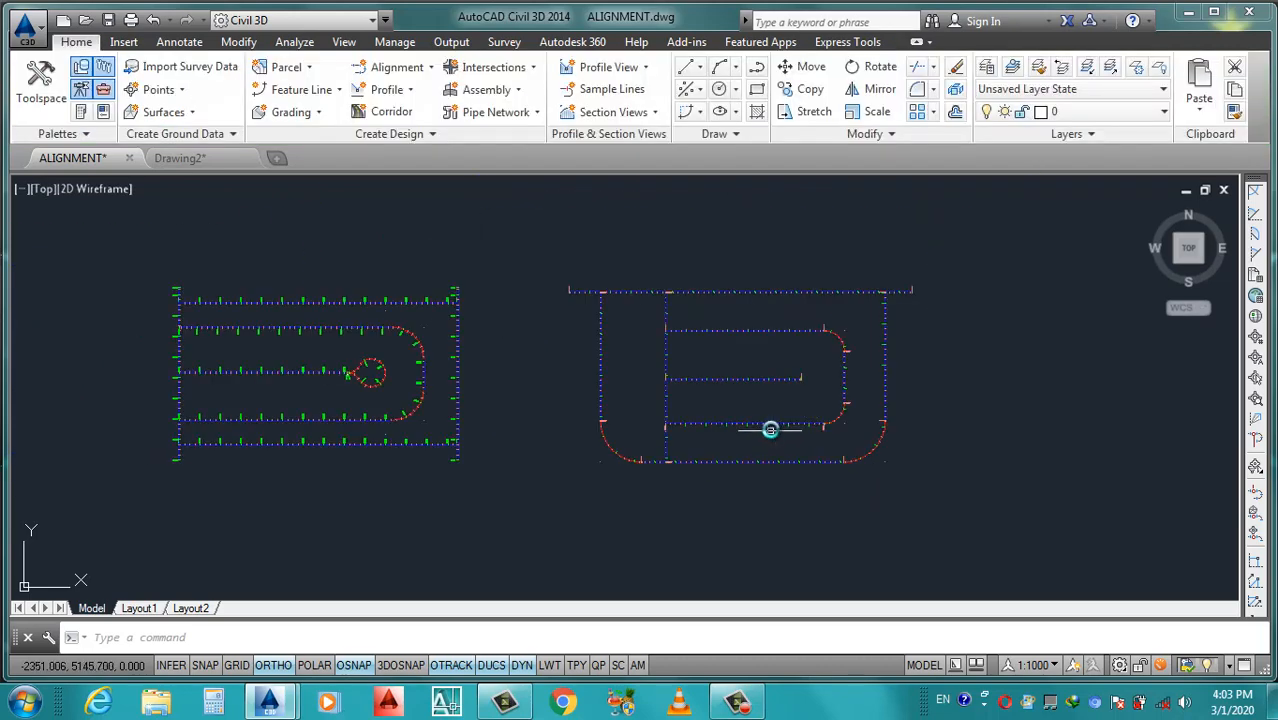
{"action": "scroll", "coordinate": [770, 430], "scroll_direction": "up", "scroll_amount": 4}
{"action": "scroll", "coordinate": [858, 441], "scroll_direction": "down", "scroll_amount": 2}
{"action": "scroll", "coordinate": [901, 434], "scroll_direction": "up", "scroll_amount": 3}
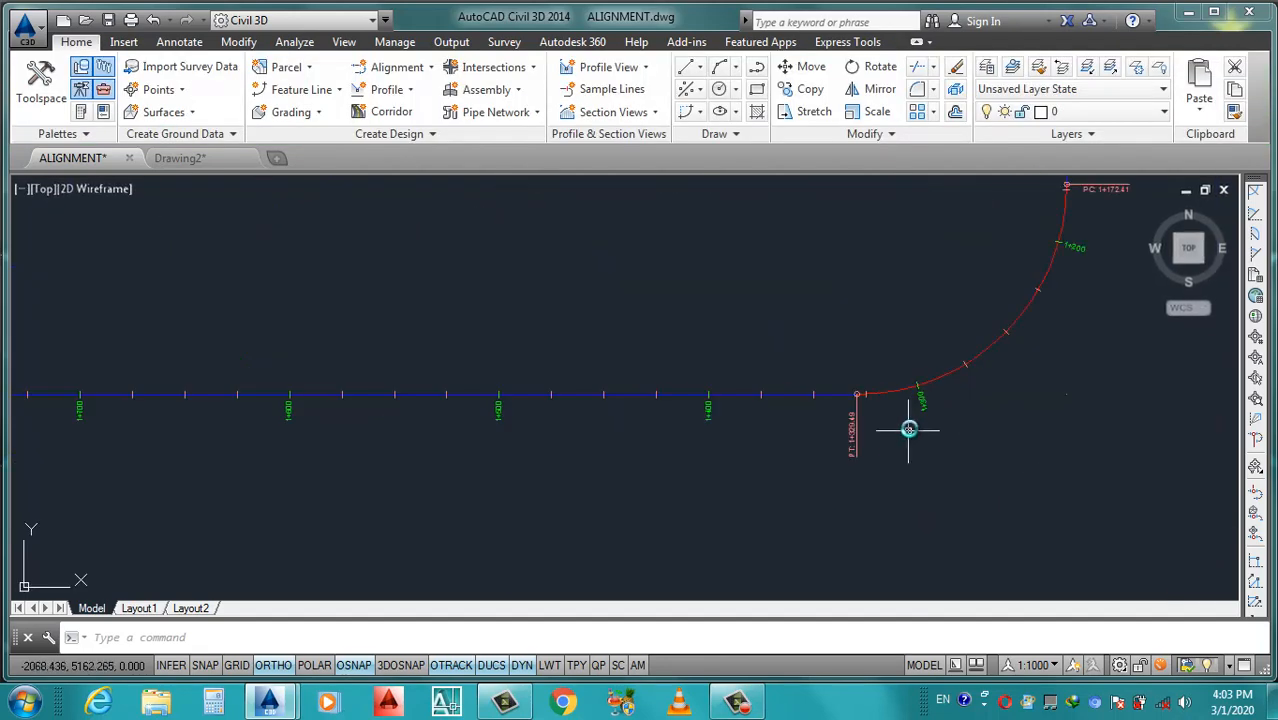
{"action": "scroll", "coordinate": [921, 417], "scroll_direction": "down", "scroll_amount": 4}
{"action": "scroll", "coordinate": [544, 259], "scroll_direction": "up", "scroll_amount": 5}
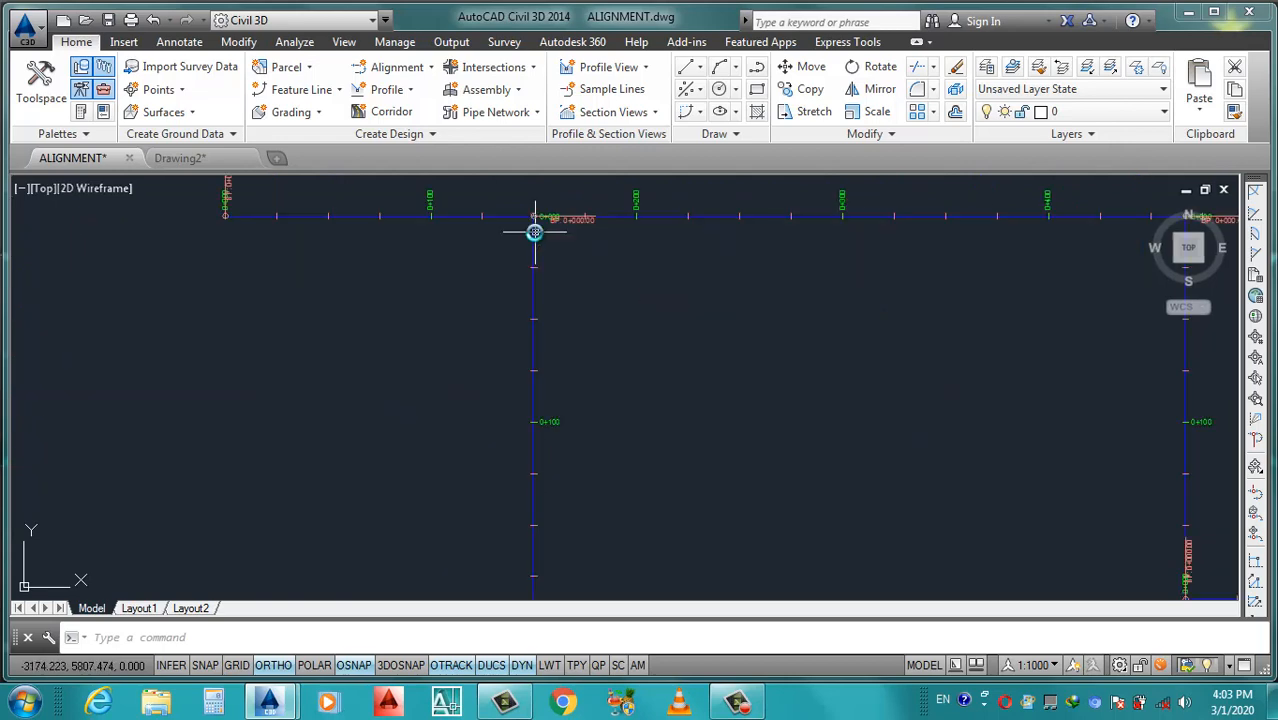
Set the station label increments of the northern horizontal alignment ROAD-21 to 50 m for major and 10 m for minor stations.
{"action": "scroll", "coordinate": [551, 274], "scroll_direction": "down", "scroll_amount": 3}
{"action": "scroll", "coordinate": [542, 302], "scroll_direction": "up", "scroll_amount": 1}
{"action": "scroll", "coordinate": [378, 292], "scroll_direction": "up", "scroll_amount": 5}
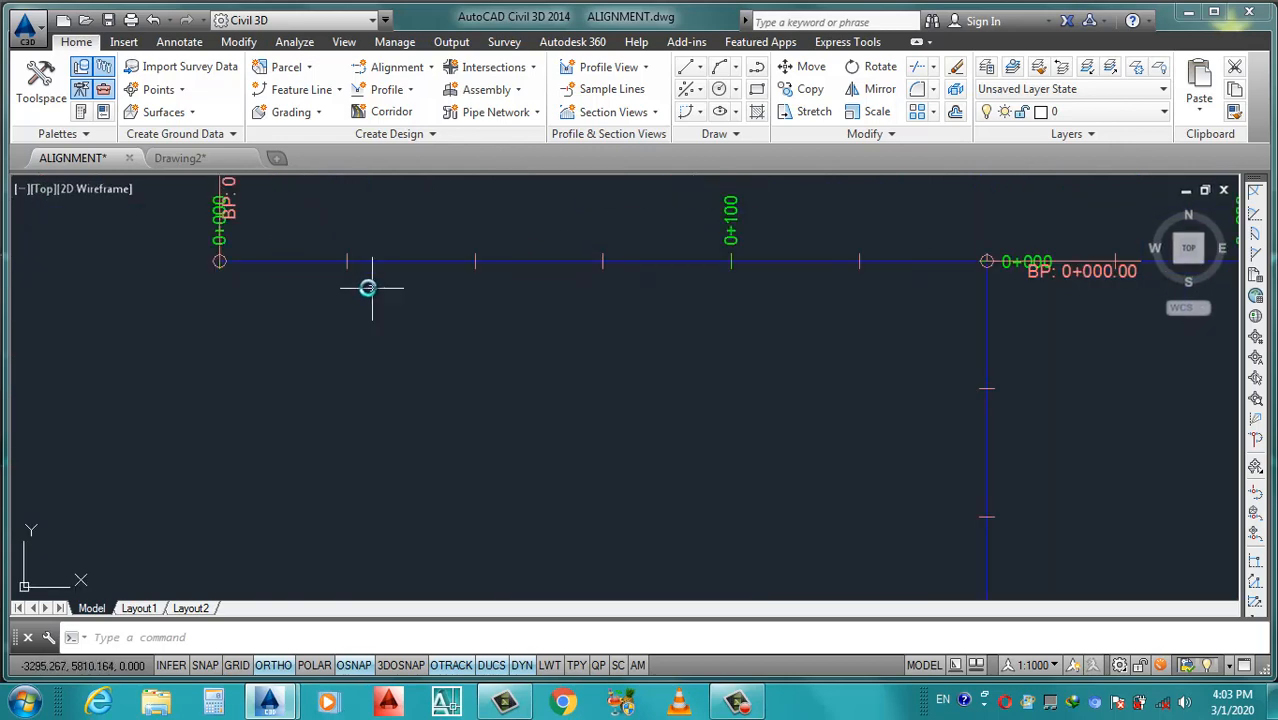
{"action": "left_click", "coordinate": [296, 259]}
{"action": "left_click", "coordinate": [308, 255]}
{"action": "right_click", "coordinate": [309, 254]}
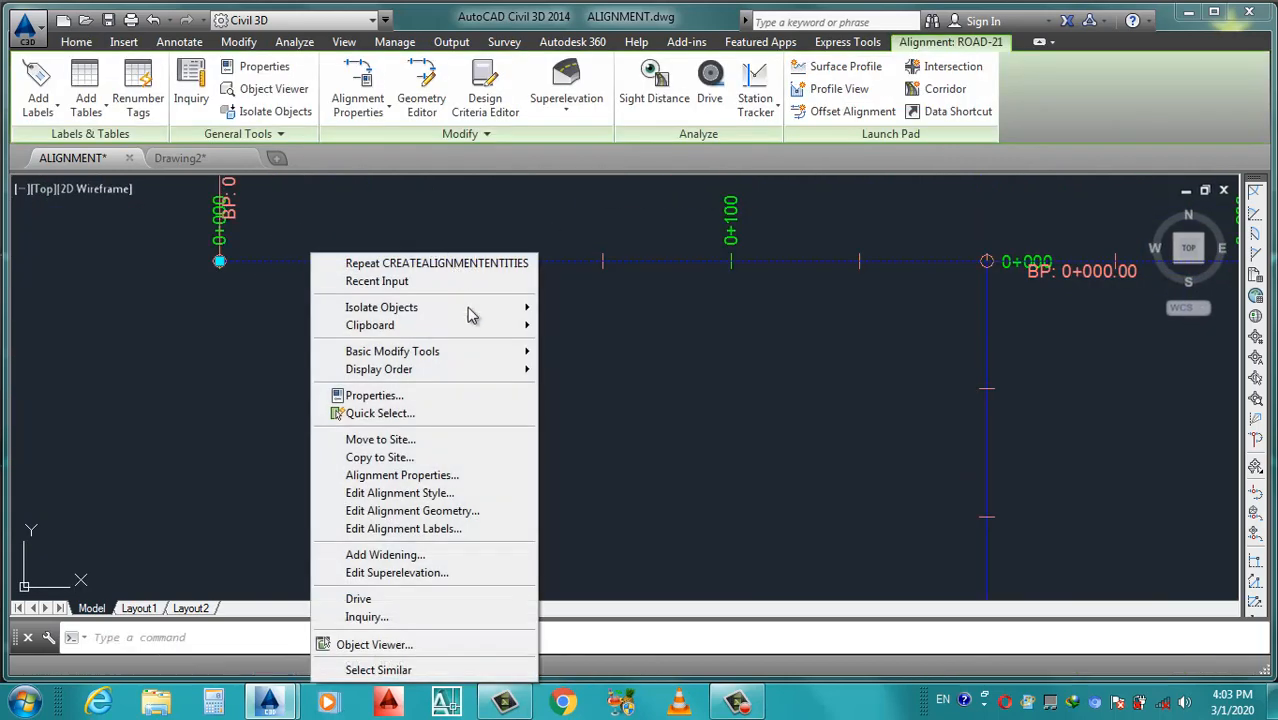
{"action": "left_click", "coordinate": [437, 529]}
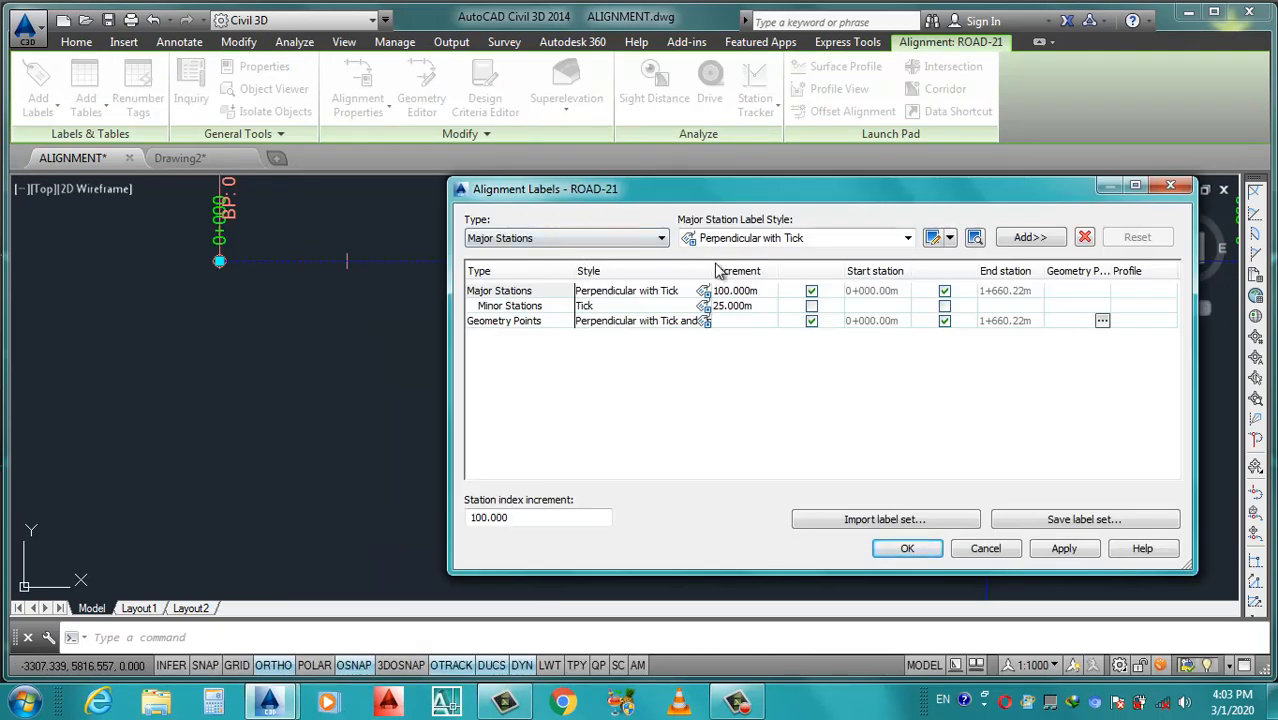
{"action": "left_click", "coordinate": [762, 291]}
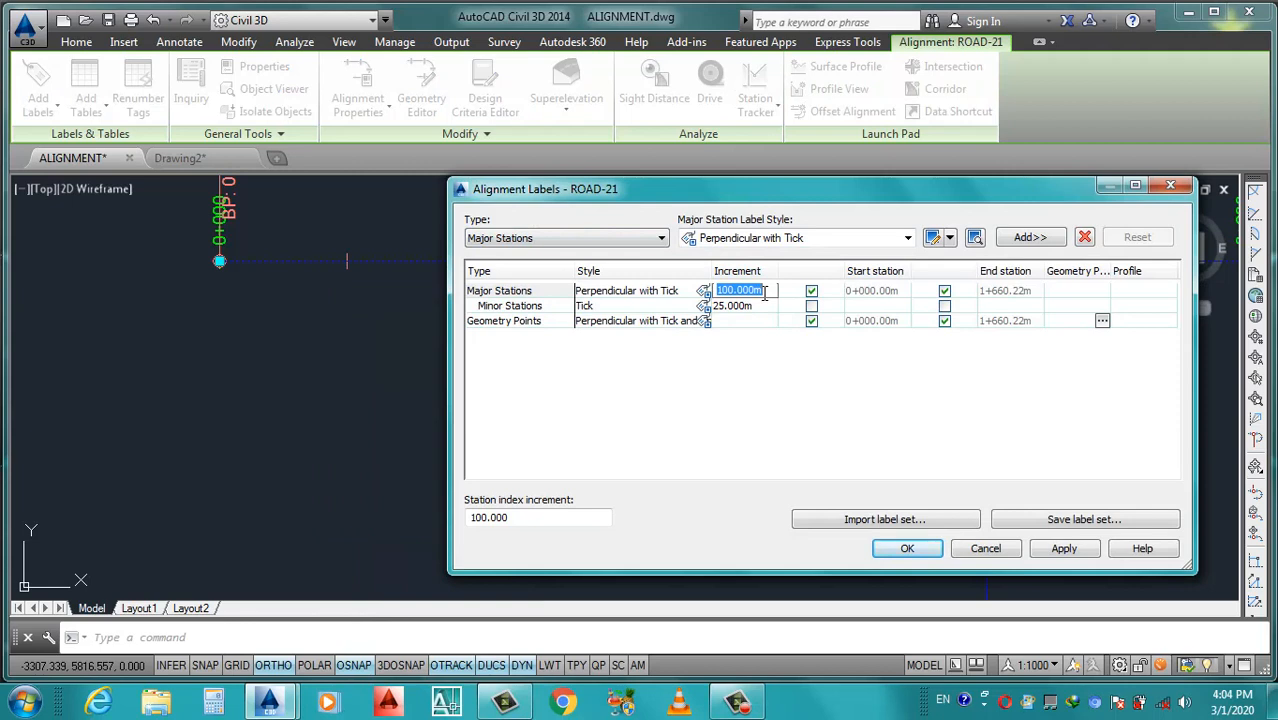
{"action": "type", "text": "50"}
{"action": "left_click", "coordinate": [758, 309]}
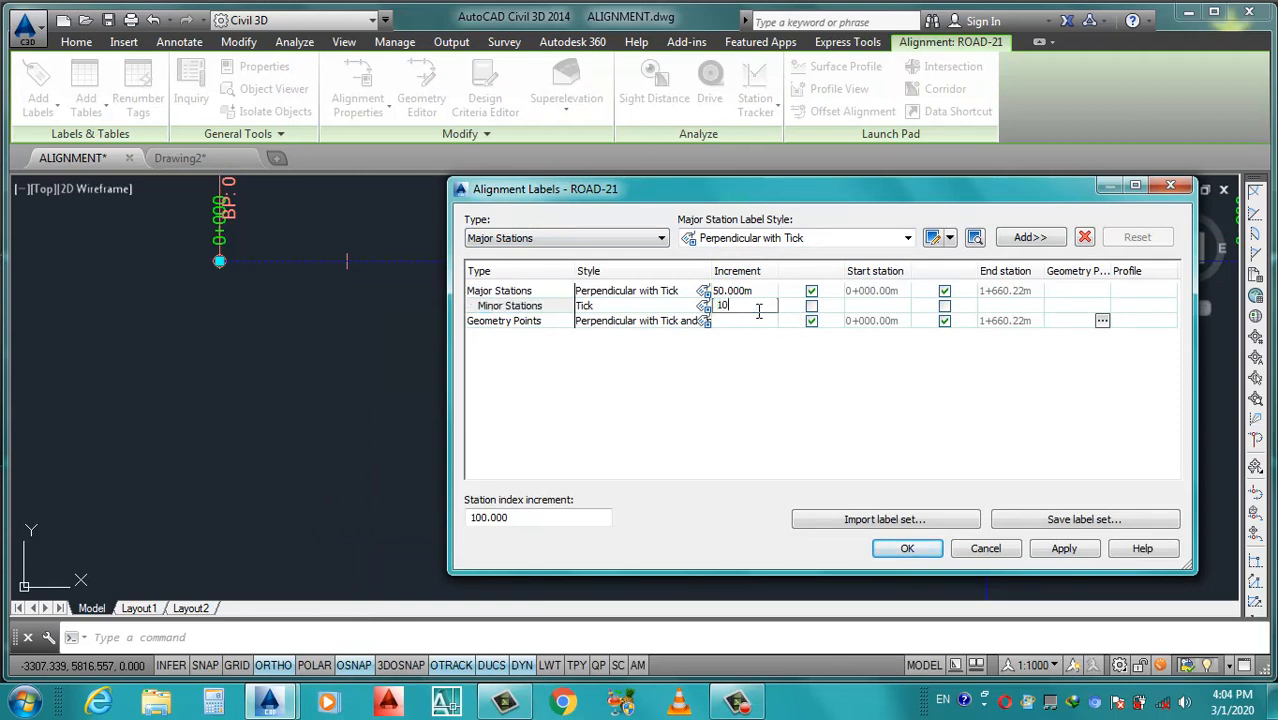
{"action": "left_click", "coordinate": [1062, 549]}
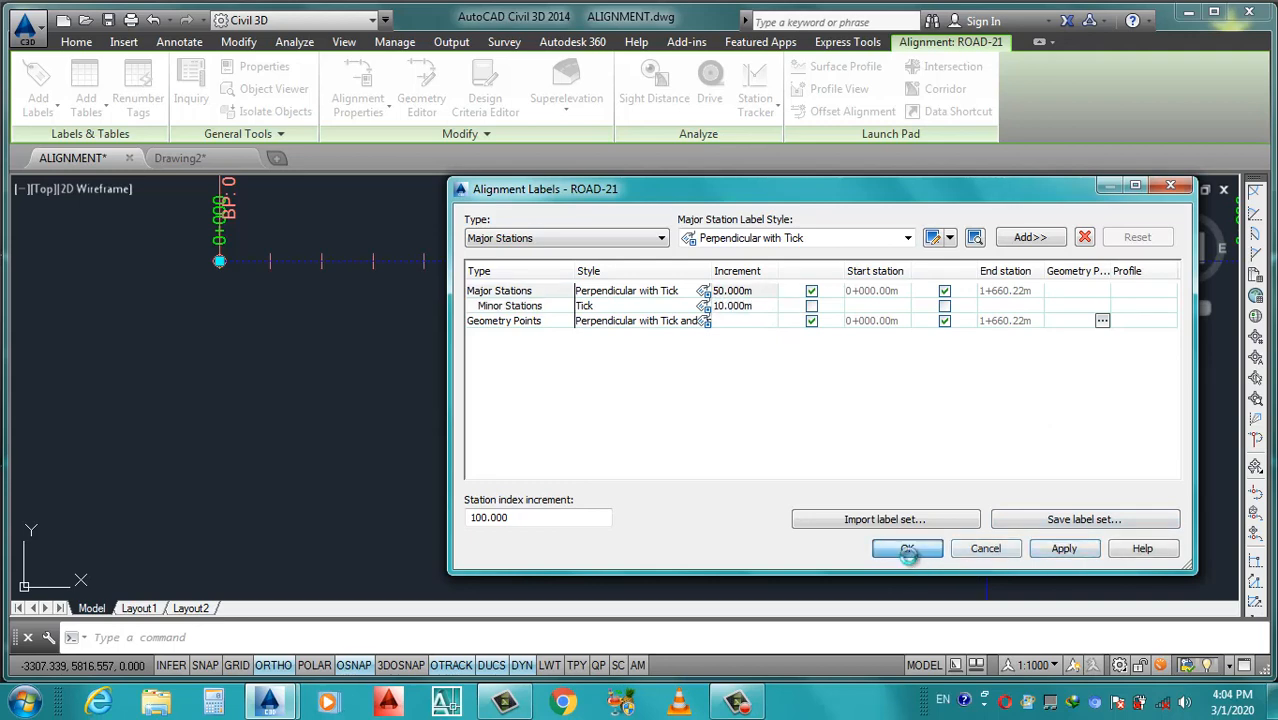
{"action": "left_click", "coordinate": [906, 549]}
Check the station labels along ROAD-21 against the neighbouring roads and review its label increment settings.
{"action": "scroll", "coordinate": [519, 326], "scroll_direction": "down", "scroll_amount": 4}
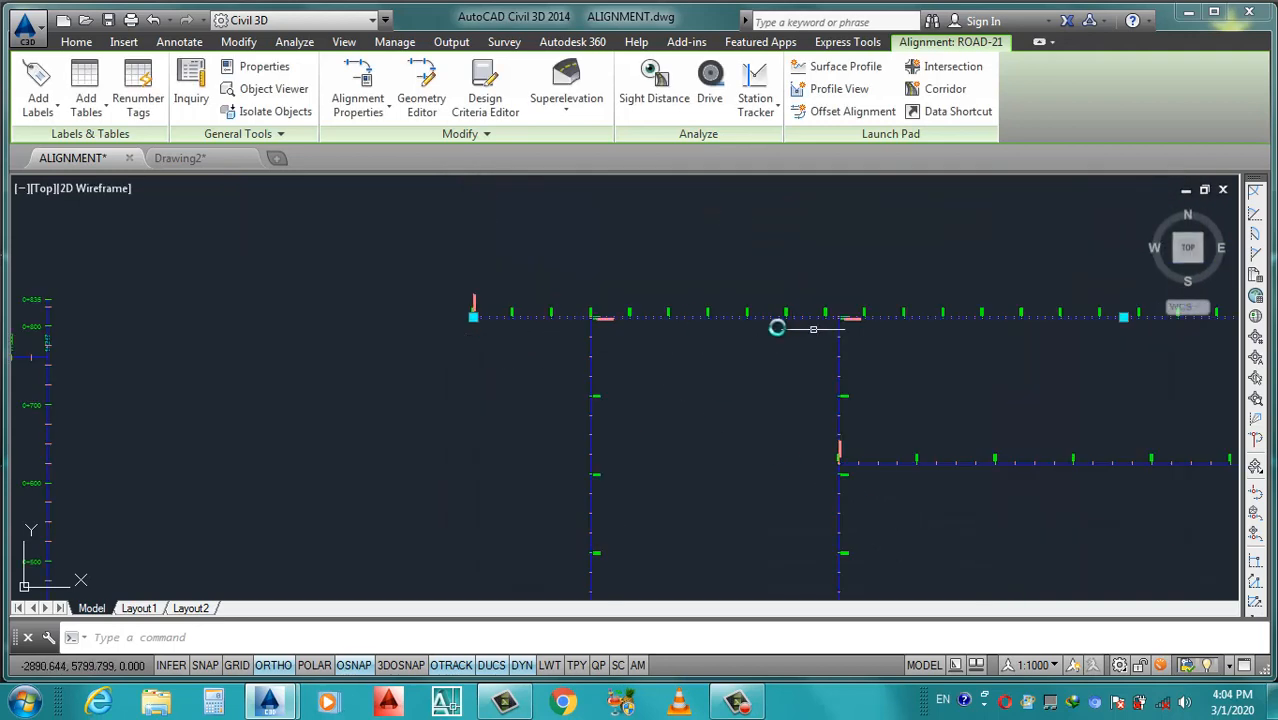
{"action": "scroll", "coordinate": [675, 328], "scroll_direction": "down", "scroll_amount": 2}
{"action": "scroll", "coordinate": [1097, 334], "scroll_direction": "up", "scroll_amount": 1}
{"action": "scroll", "coordinate": [861, 337], "scroll_direction": "down", "scroll_amount": 3}
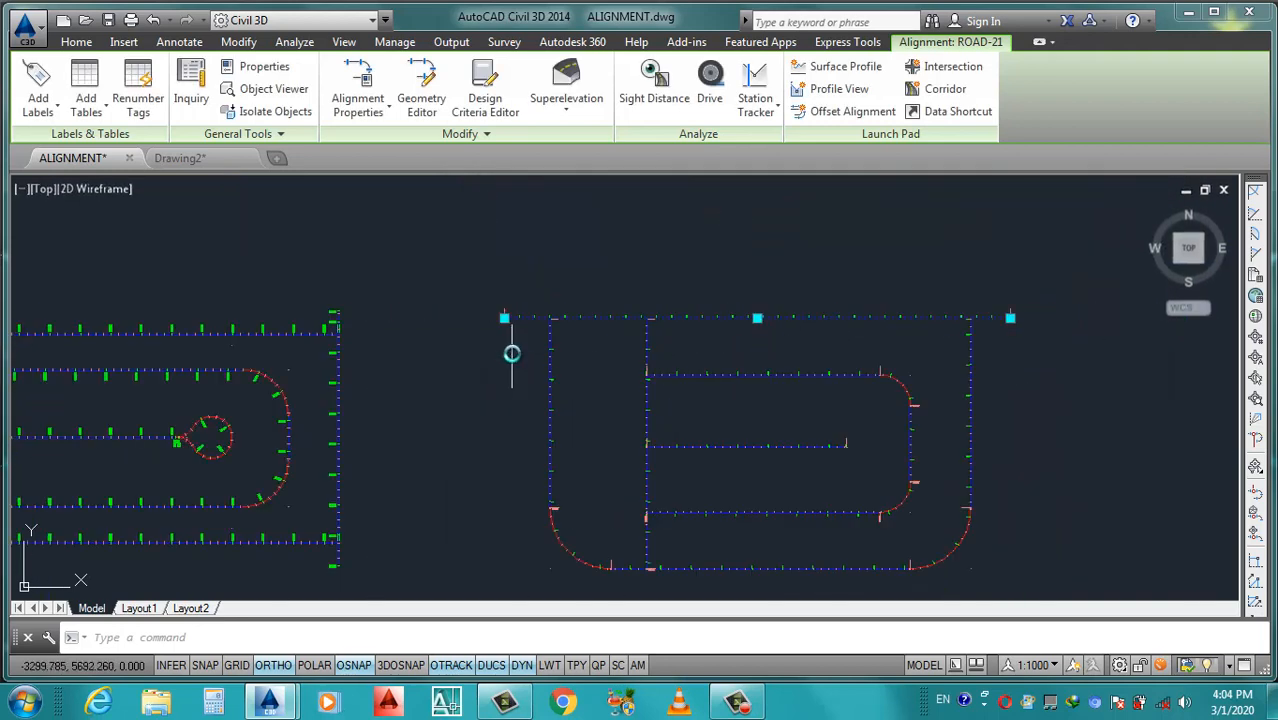
{"action": "scroll", "coordinate": [524, 334], "scroll_direction": "up", "scroll_amount": 6}
{"action": "scroll", "coordinate": [600, 290], "scroll_direction": "up", "scroll_amount": 2}
{"action": "scroll", "coordinate": [670, 290], "scroll_direction": "up", "scroll_amount": 2}
{"action": "scroll", "coordinate": [630, 400], "scroll_direction": "down", "scroll_amount": 2}
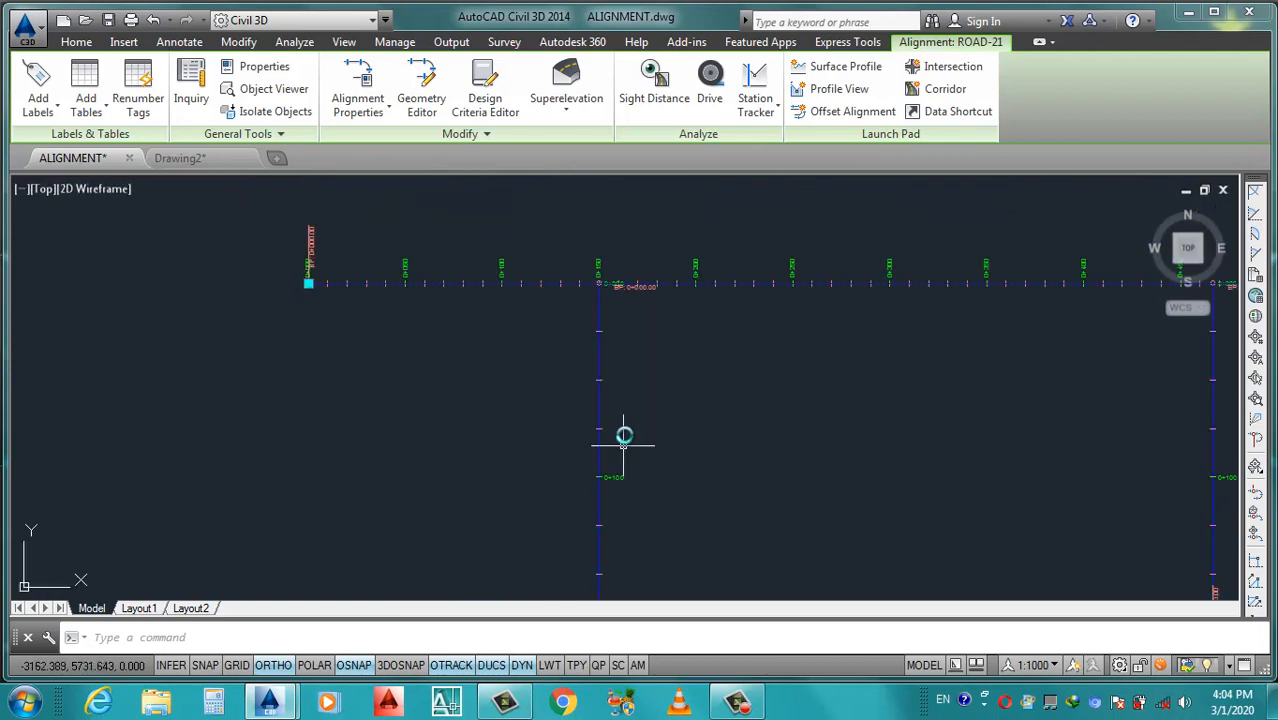
{"action": "scroll", "coordinate": [596, 330], "scroll_direction": "up", "scroll_amount": 1}
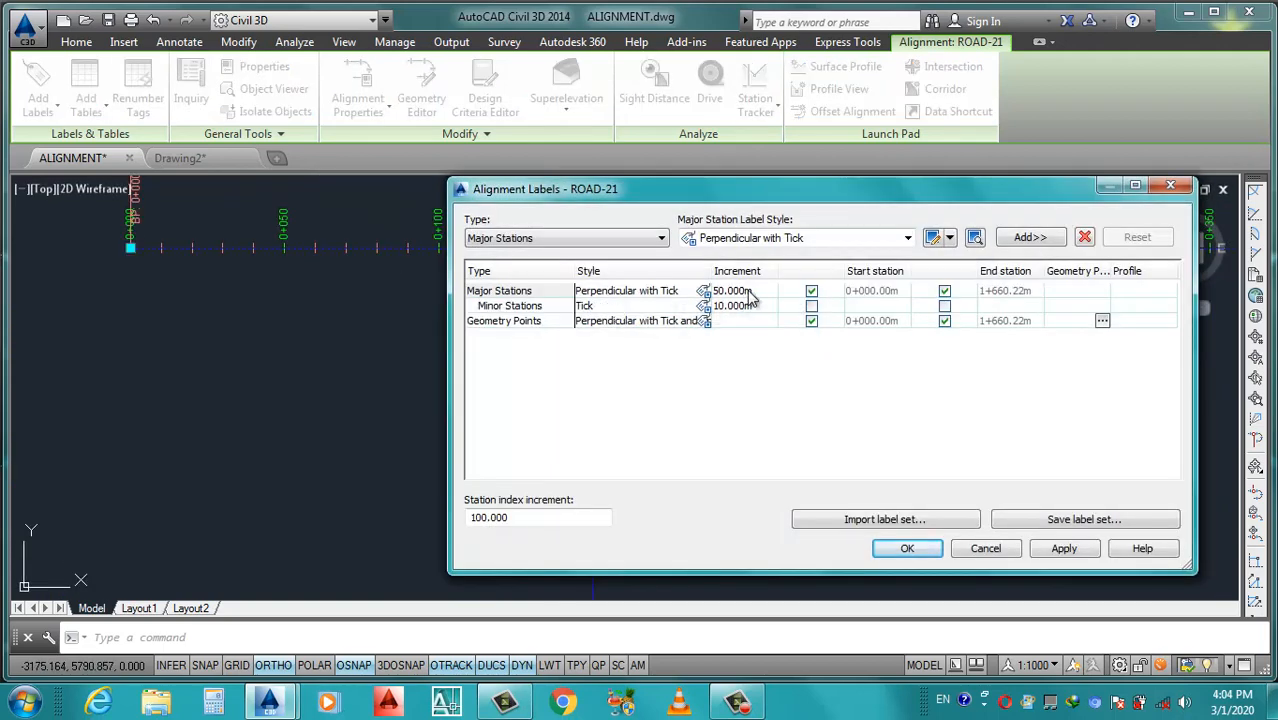
{"action": "key", "text": "Escape"}
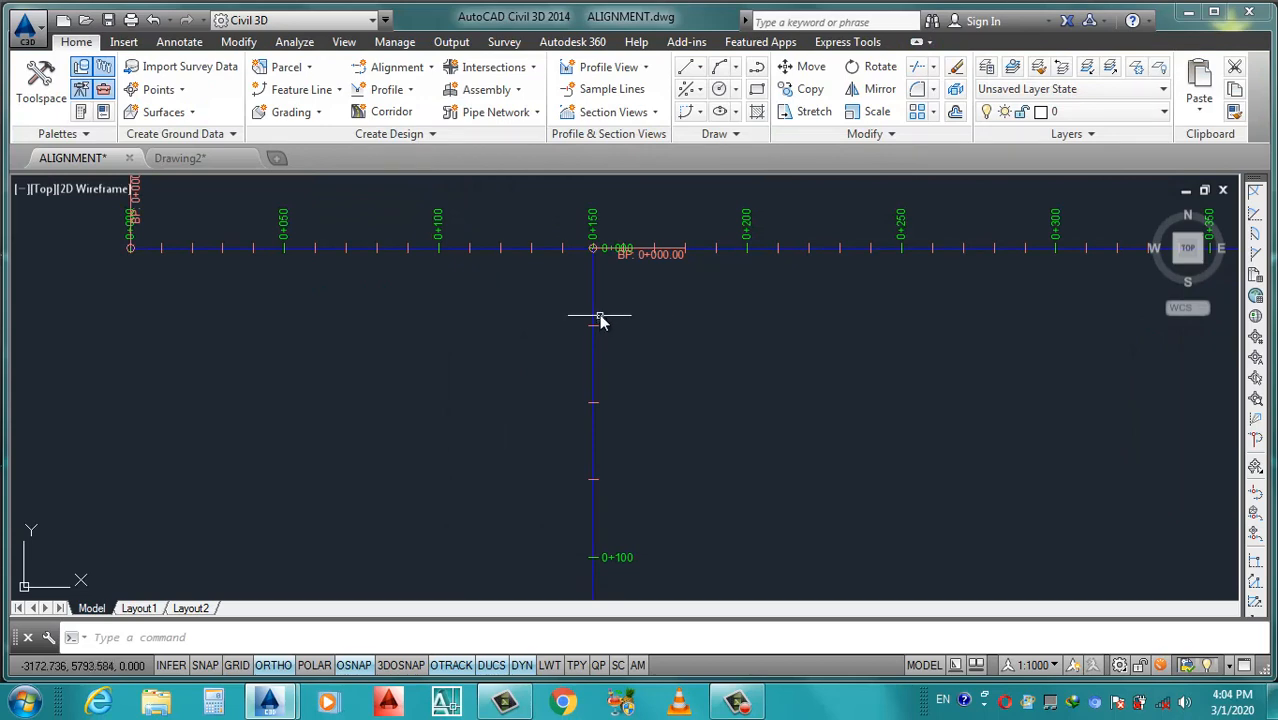
Set the station label increments of the outer U-shaped alignment ROAD-22 to 50 m for major and 10 m for minor stations.
{"action": "left_click", "coordinate": [593, 248]}
{"action": "right_click", "coordinate": [593, 250]}
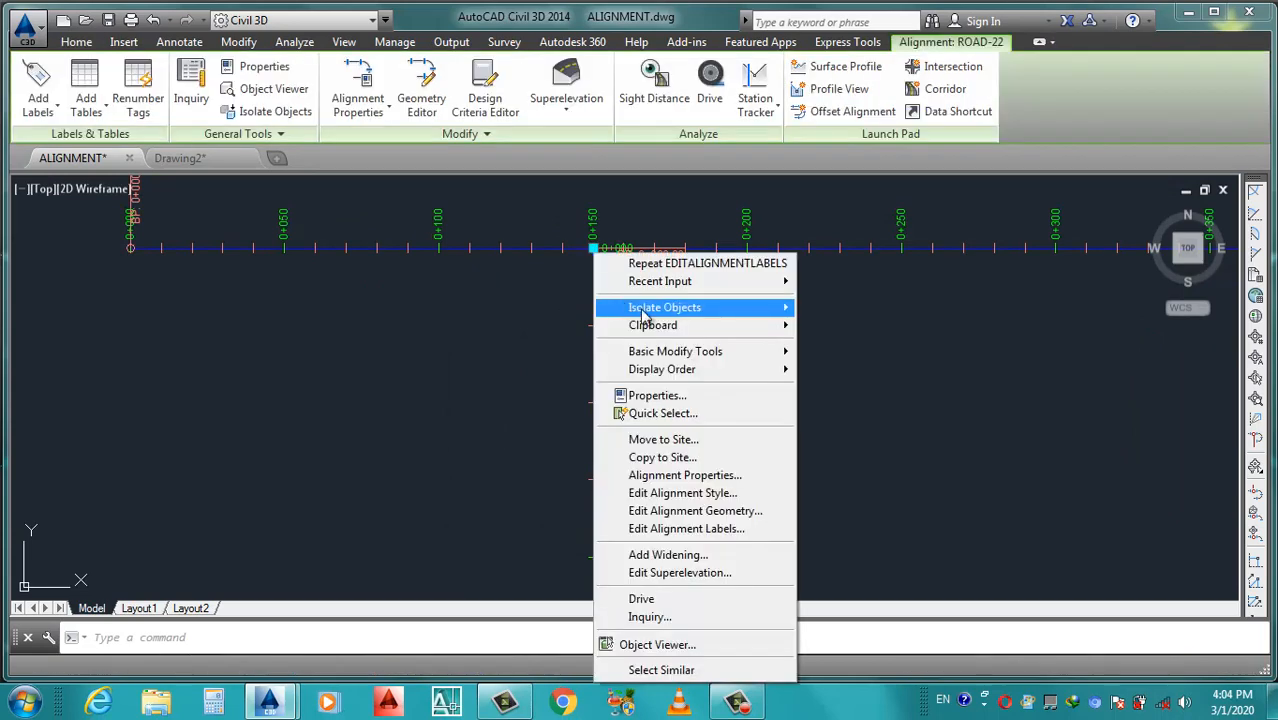
{"action": "left_click", "coordinate": [700, 529]}
{"action": "left_click", "coordinate": [760, 291]}
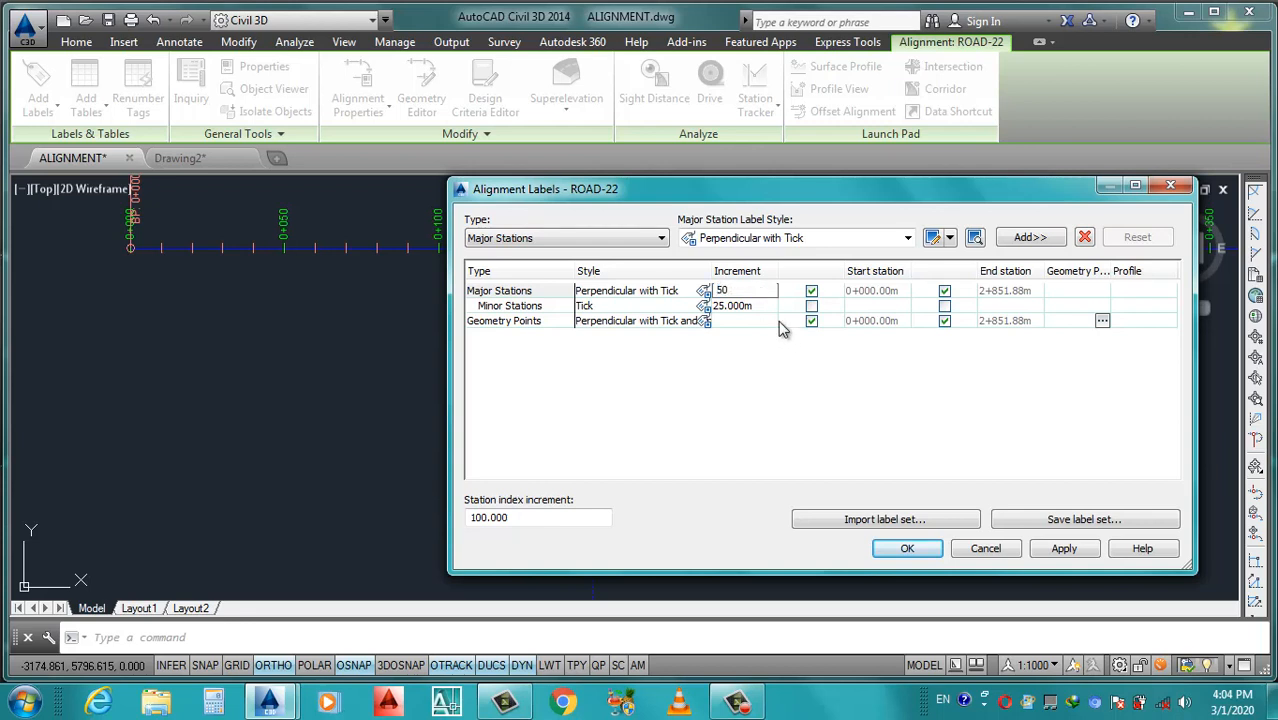
{"action": "left_click", "coordinate": [760, 320]}
{"action": "left_click", "coordinate": [758, 306]}
{"action": "left_click", "coordinate": [760, 305]}
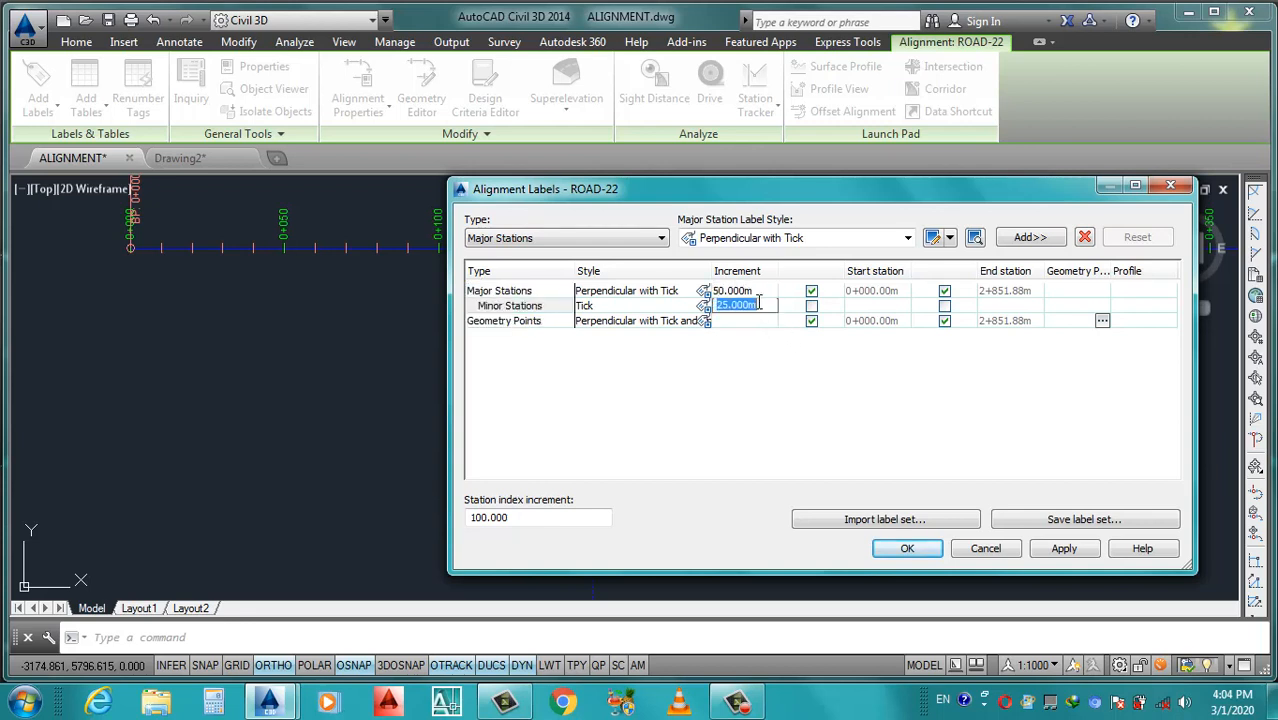
{"action": "left_click", "coordinate": [1064, 549]}
{"action": "left_click", "coordinate": [907, 549]}
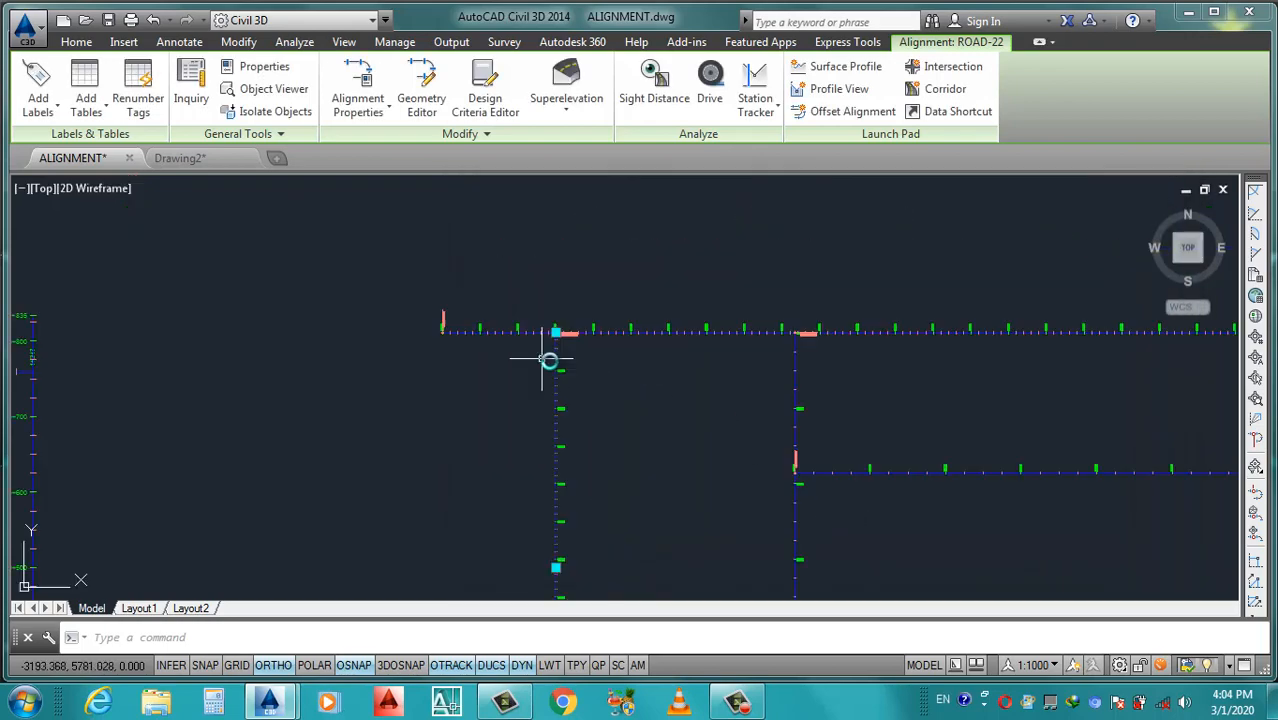
{"action": "scroll", "coordinate": [719, 408], "scroll_direction": "down", "scroll_amount": 5}
{"action": "scroll", "coordinate": [708, 391], "scroll_direction": "up", "scroll_amount": 10}
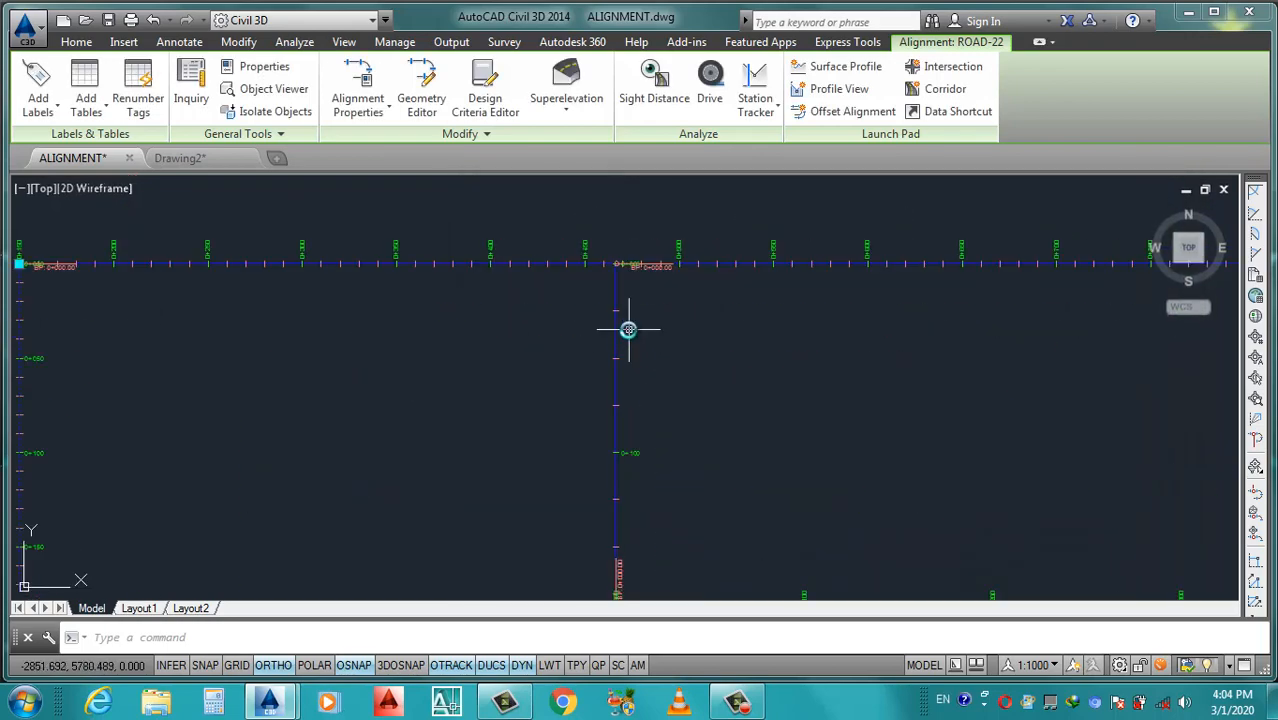
{"action": "key", "text": "Escape"}
{"action": "key", "text": "Escape"}
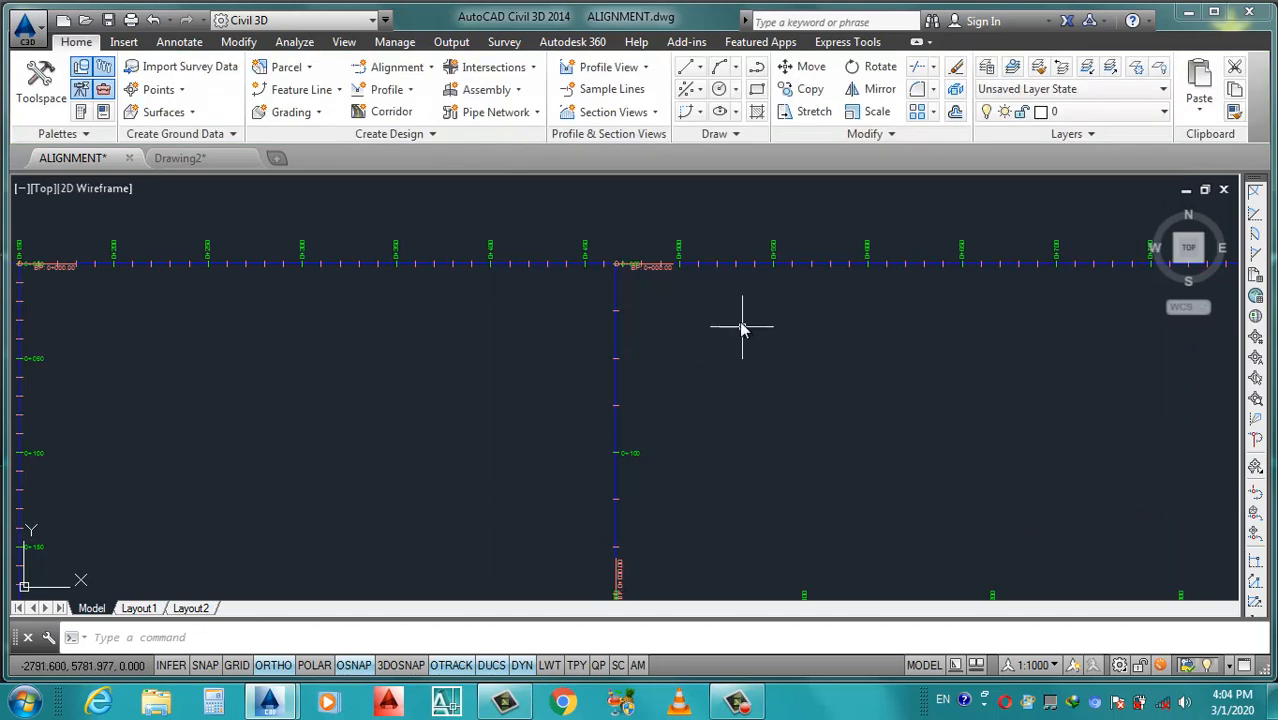
Set the station label increments of the inner north-south alignment ROAD-23 to 50 m for major and 10 m for minor stations.
{"action": "left_click", "coordinate": [620, 264]}
{"action": "right_click", "coordinate": [628, 258]}
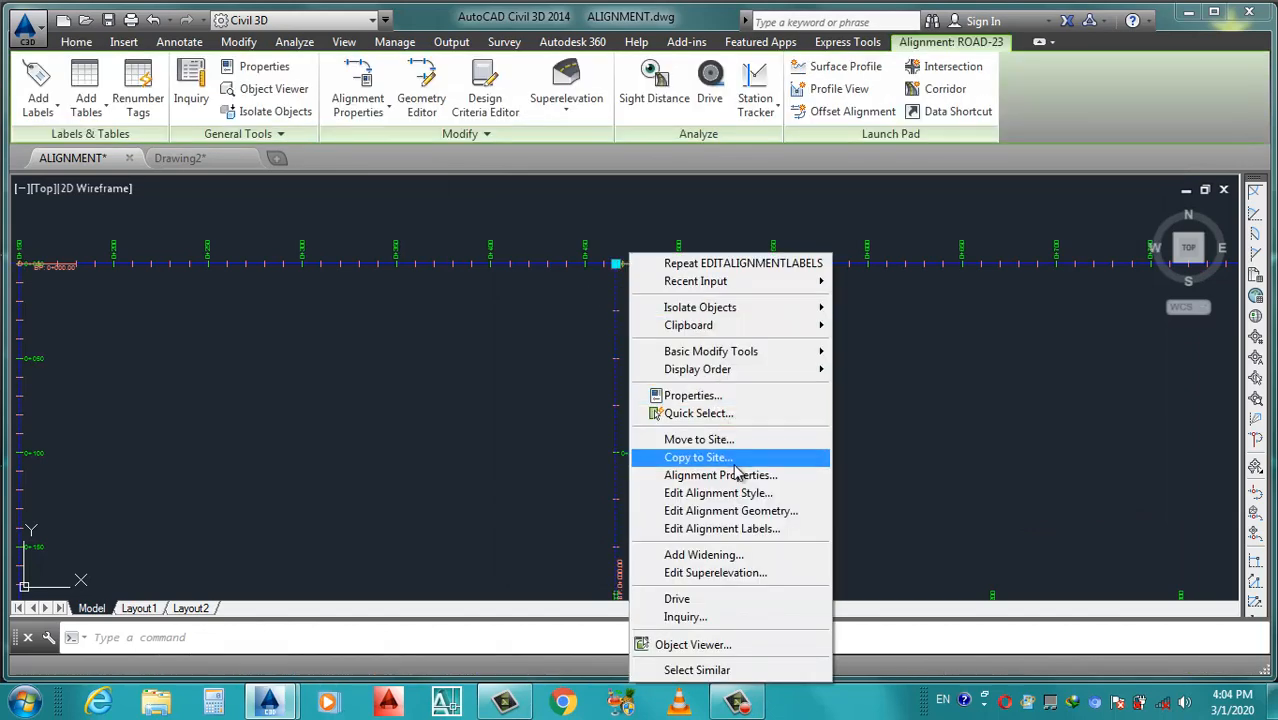
{"action": "left_click", "coordinate": [745, 529]}
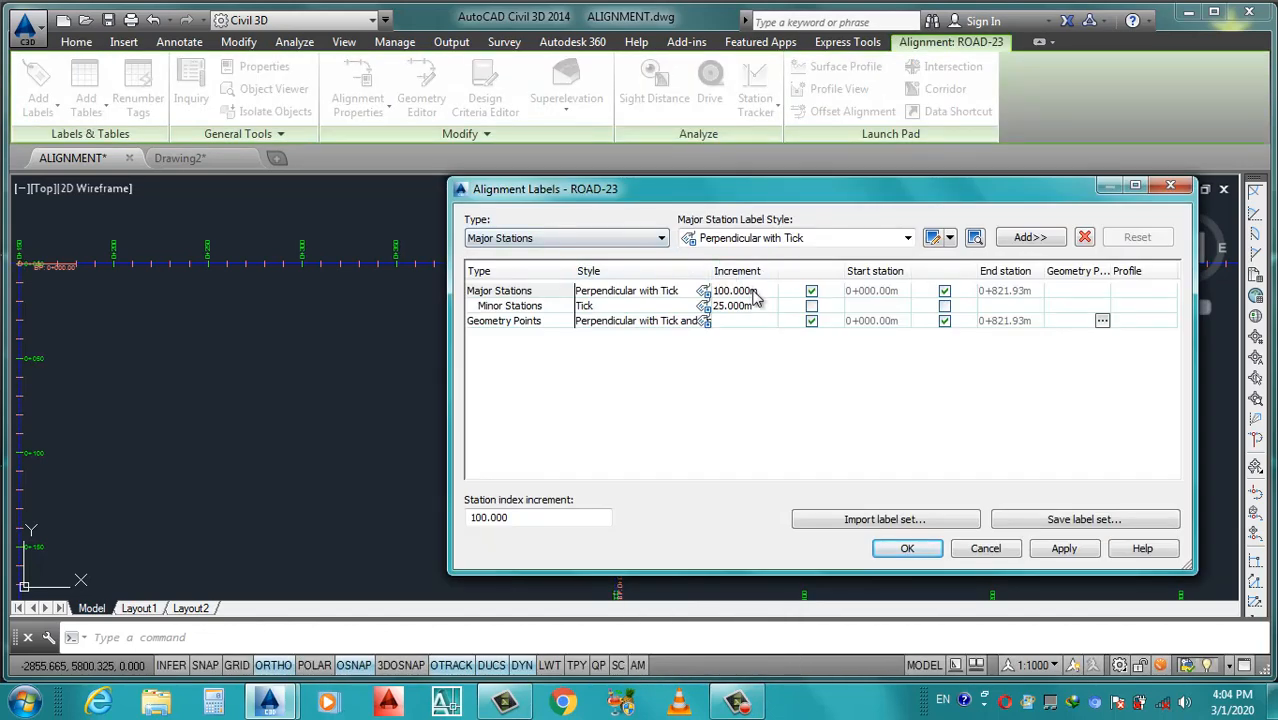
{"action": "left_click", "coordinate": [760, 291]}
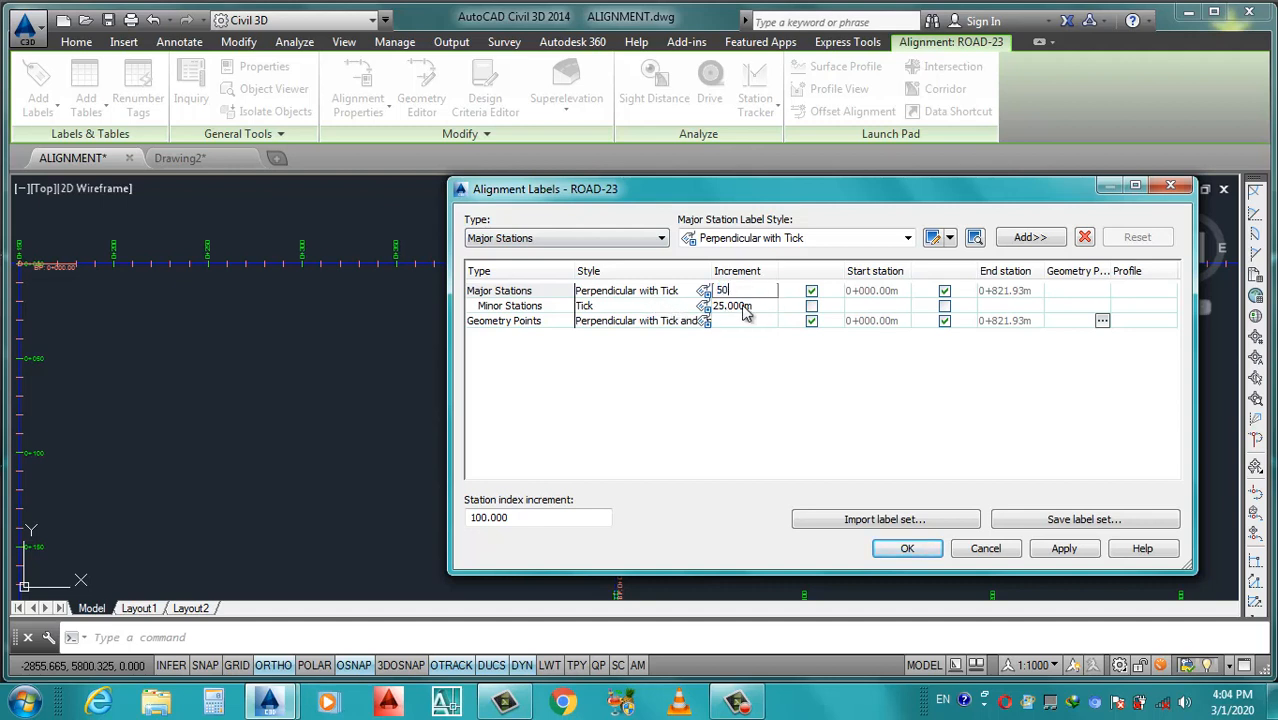
{"action": "left_click", "coordinate": [748, 308]}
{"action": "left_click", "coordinate": [758, 305]}
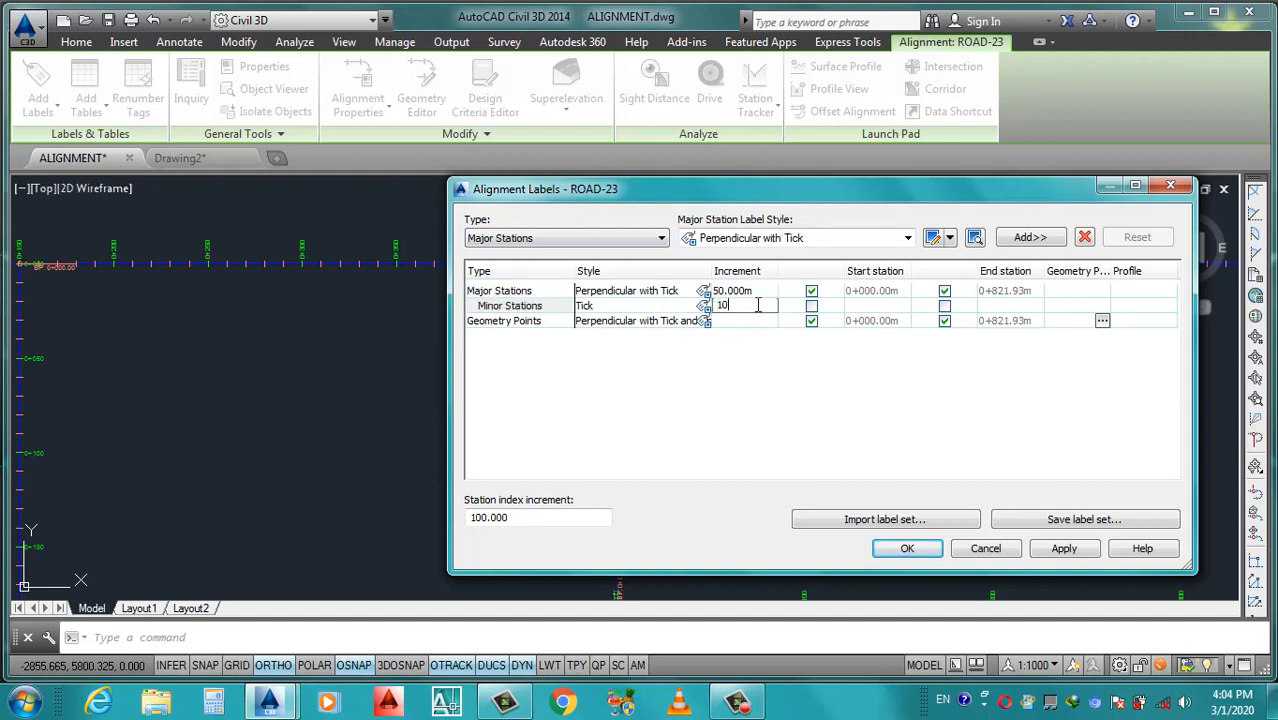
{"action": "left_click", "coordinate": [909, 547]}
{"action": "left_click", "coordinate": [907, 542]}
{"action": "left_click", "coordinate": [772, 420]}
{"action": "scroll", "coordinate": [746, 412], "scroll_direction": "down", "scroll_amount": 5}
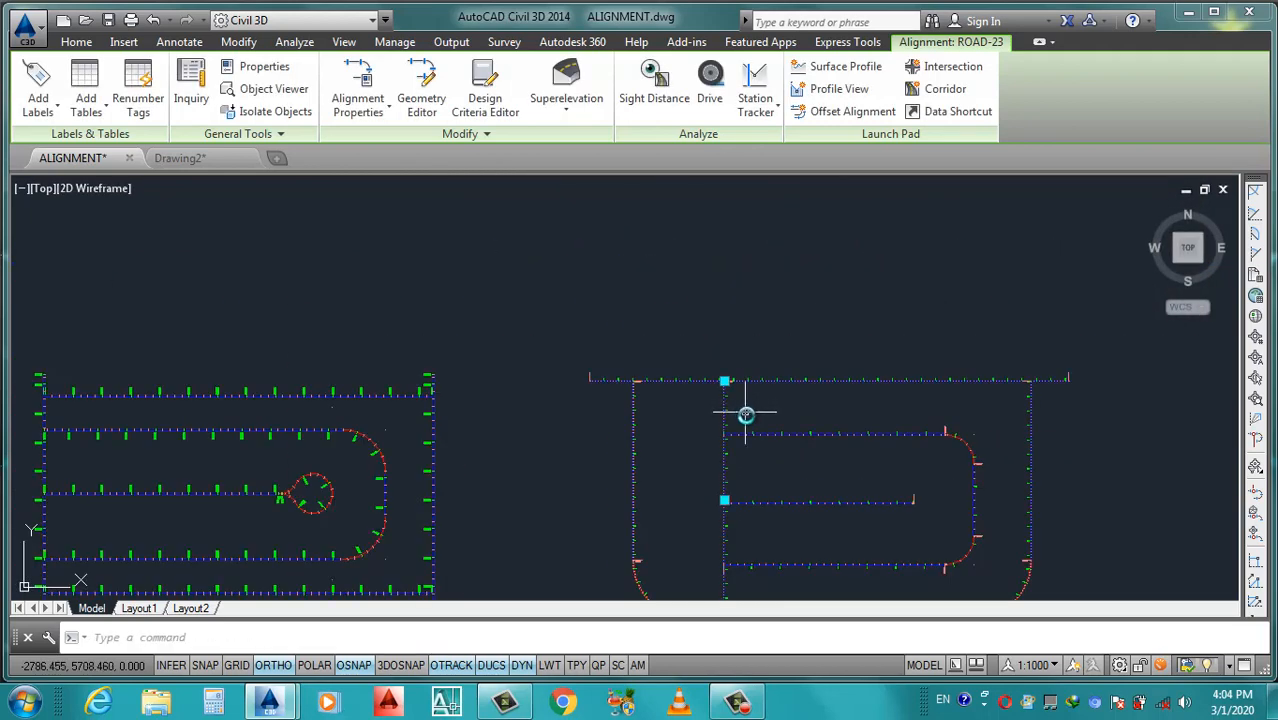
{"action": "scroll", "coordinate": [746, 412], "scroll_direction": "down", "scroll_amount": 2}
{"action": "scroll", "coordinate": [822, 491], "scroll_direction": "up", "scroll_amount": 8}
{"action": "key", "text": "Escape"}
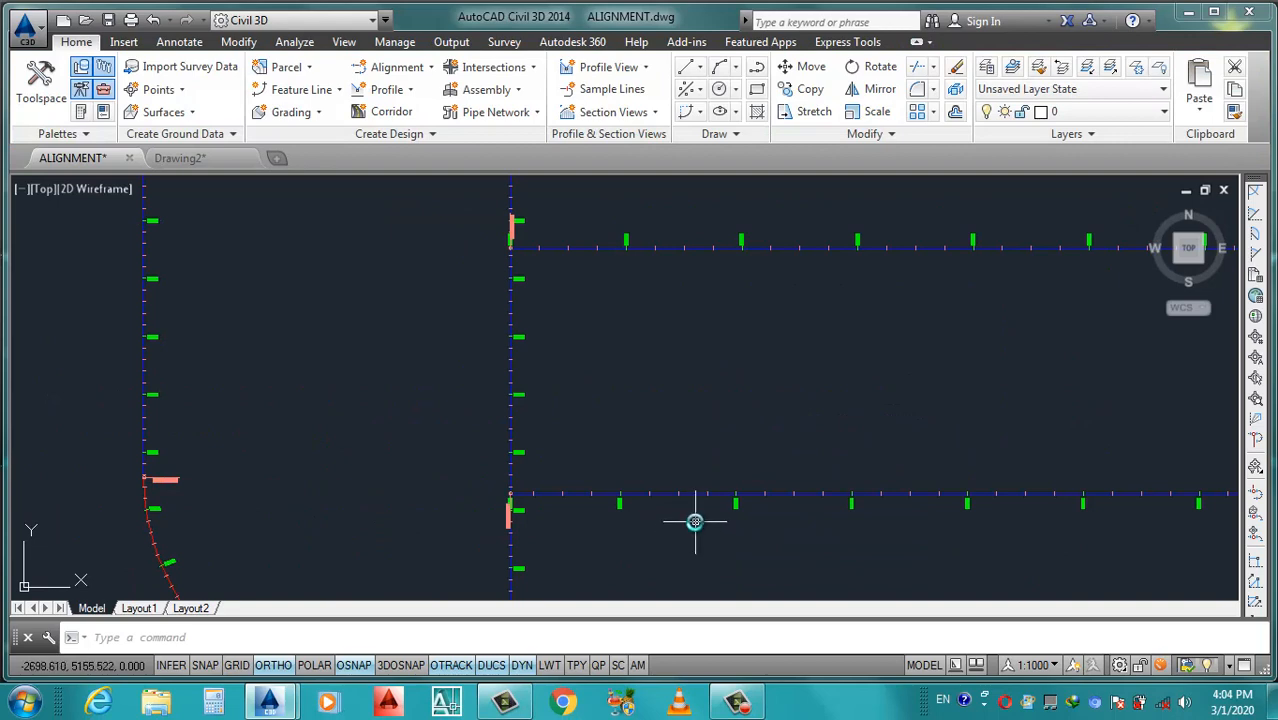
{"action": "left_click", "coordinate": [528, 246]}
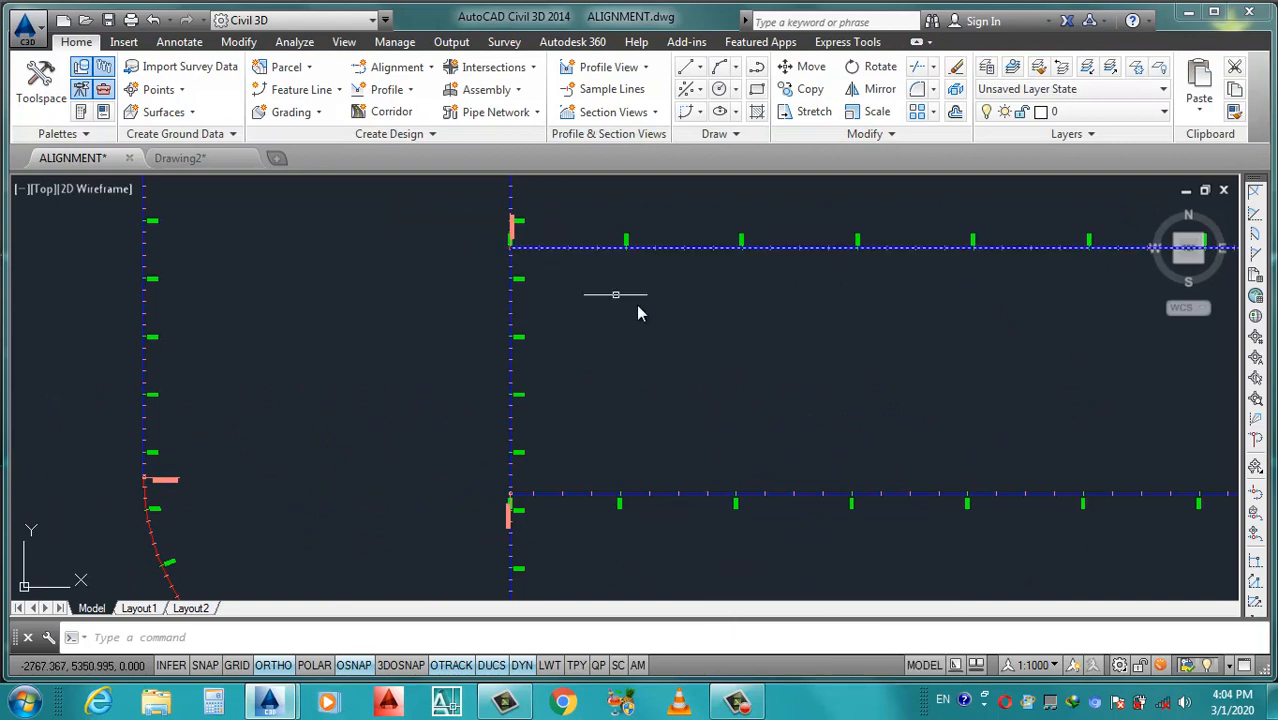
{"action": "key", "text": "Escape"}
{"action": "scroll", "coordinate": [685, 408], "scroll_direction": "down", "scroll_amount": 3}
{"action": "scroll", "coordinate": [633, 422], "scroll_direction": "up", "scroll_amount": 7}
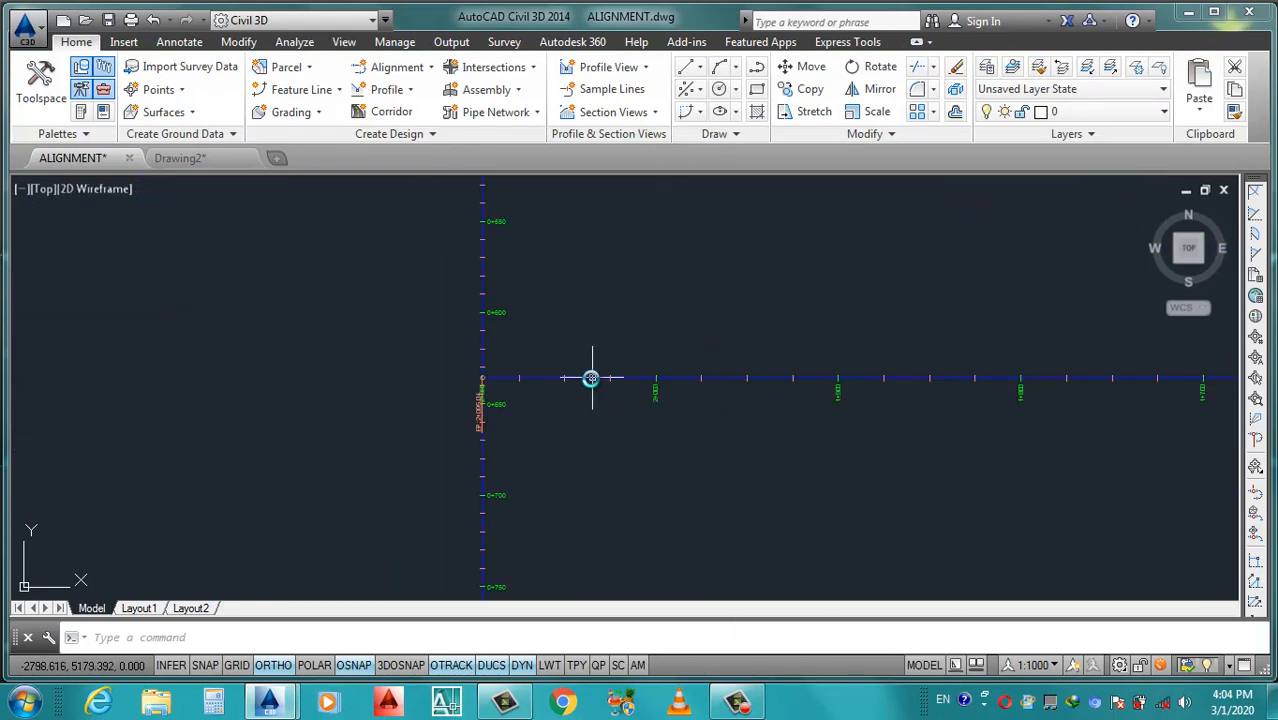
{"action": "left_click", "coordinate": [591, 378]}
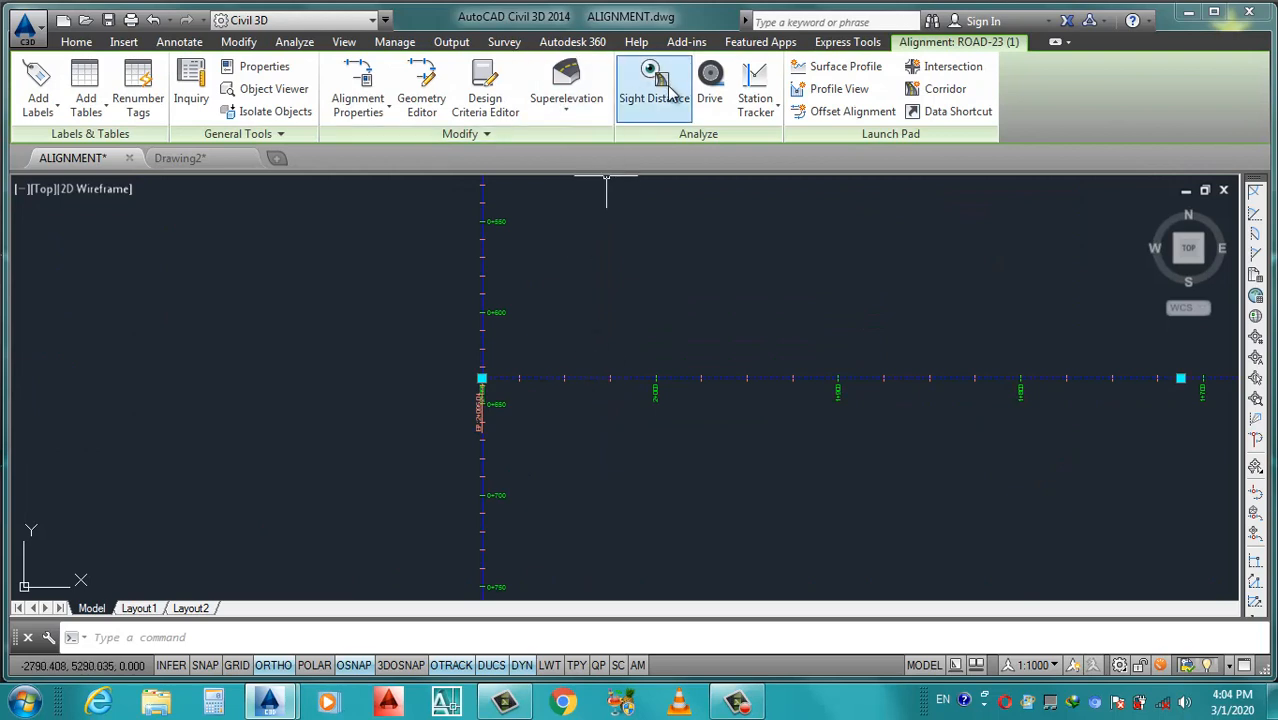
{"action": "key", "text": "Escape"}
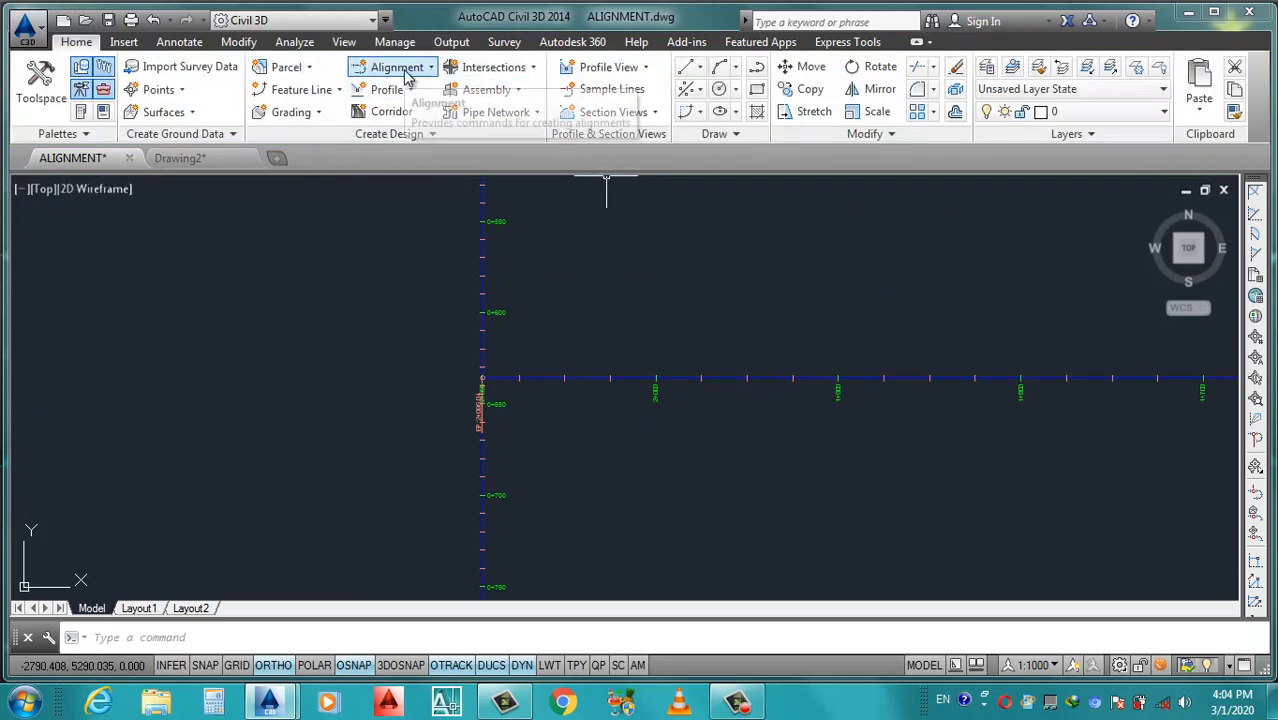
Set the station label increments of the inner U-shaped alignment ROAD-23 (1) to 50 m for major and 10 m for minor stations.
{"action": "left_click", "coordinate": [590, 391]}
{"action": "left_click", "coordinate": [590, 365]}
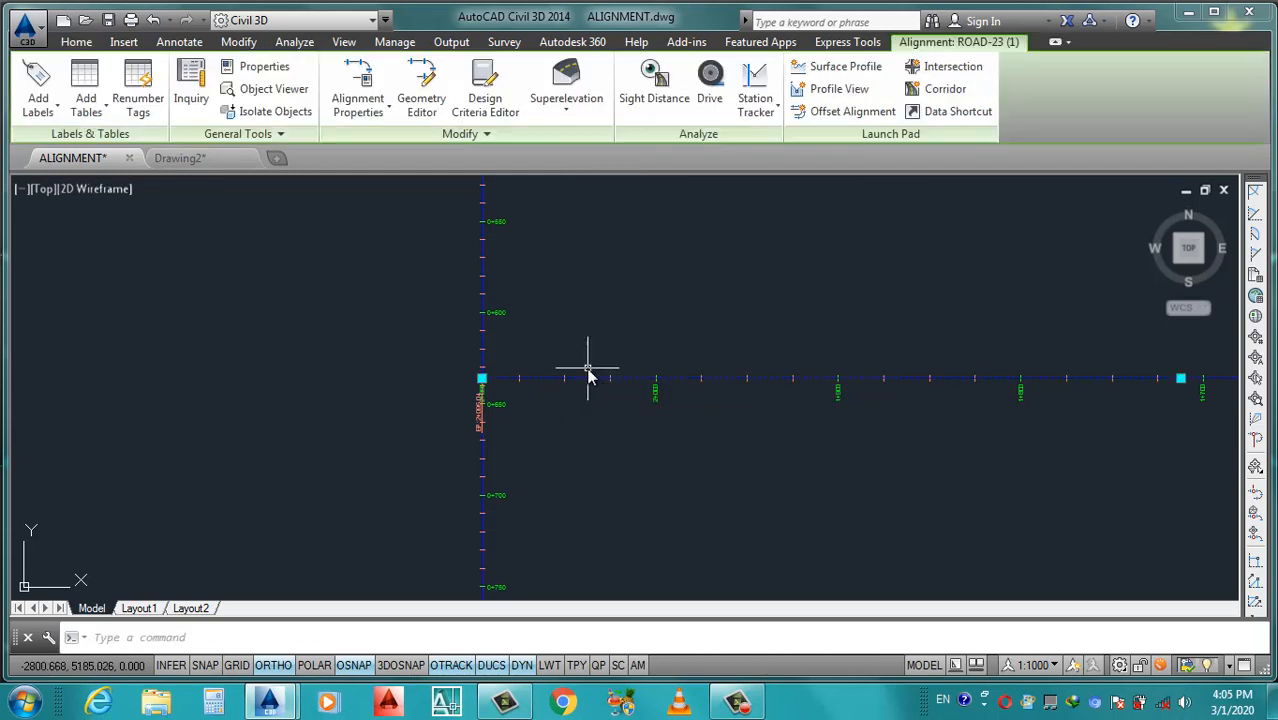
{"action": "right_click", "coordinate": [588, 253]}
{"action": "left_click", "coordinate": [687, 532]}
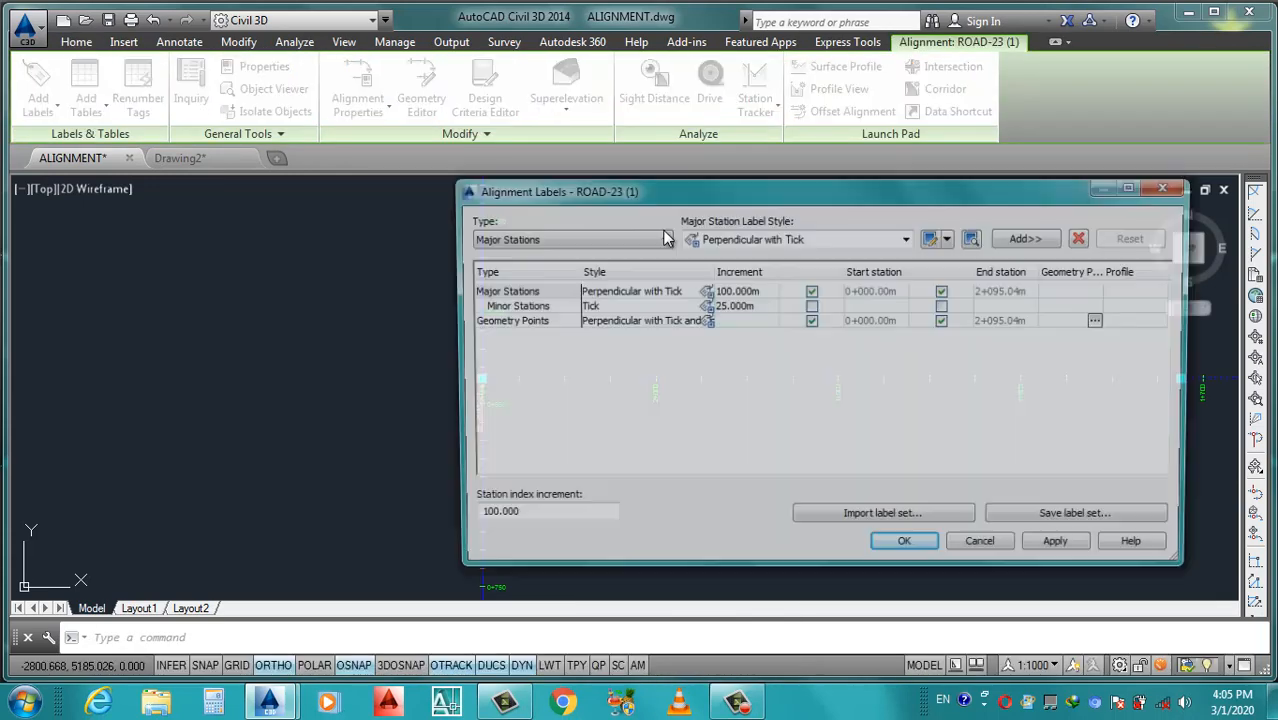
{"action": "left_click", "coordinate": [735, 290]}
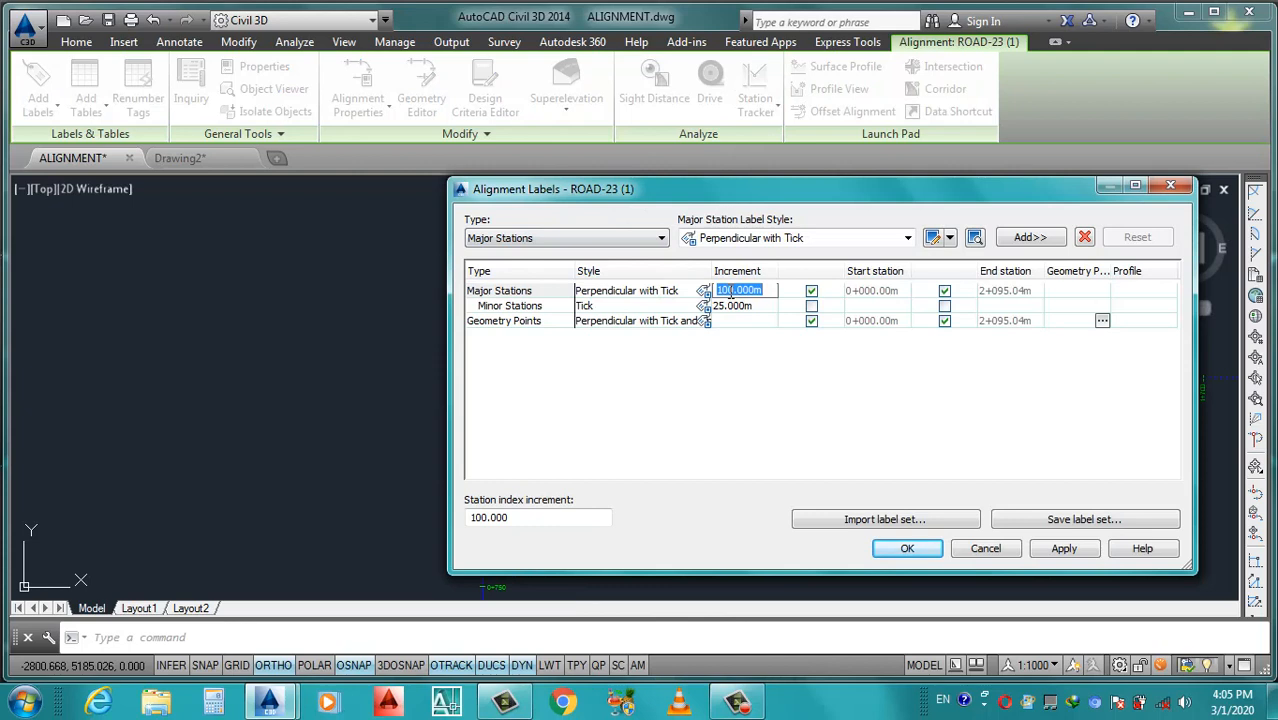
{"action": "type", "text": "50"}
{"action": "left_click", "coordinate": [745, 306]}
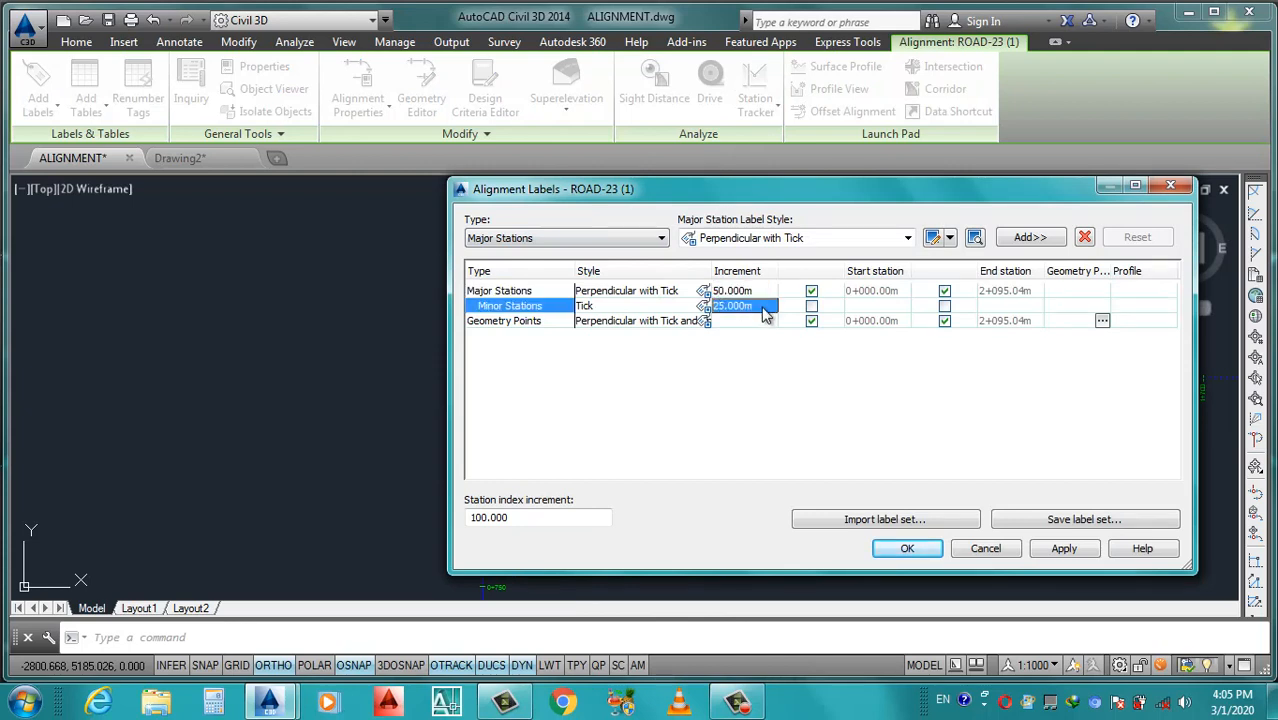
{"action": "type", "text": "10"}
{"action": "left_click", "coordinate": [1062, 549]}
{"action": "left_click", "coordinate": [909, 548]}
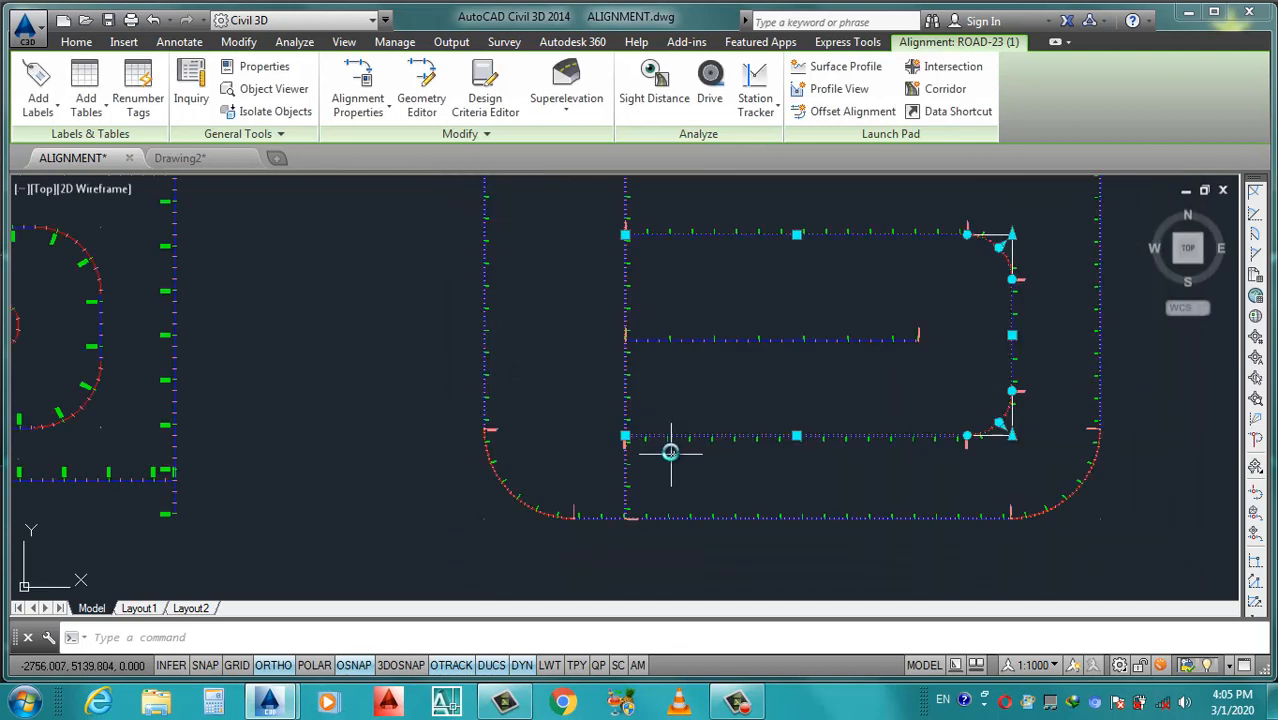
{"action": "scroll", "coordinate": [655, 409], "scroll_direction": "down", "scroll_amount": 2}
{"action": "key", "text": "Escape"}
Inspect the station labels across the new road layout, from the northwest junctions to the inner loop and middle road.
{"action": "scroll", "coordinate": [720, 368], "scroll_direction": "up", "scroll_amount": 3}
{"action": "scroll", "coordinate": [874, 393], "scroll_direction": "down", "scroll_amount": 2}
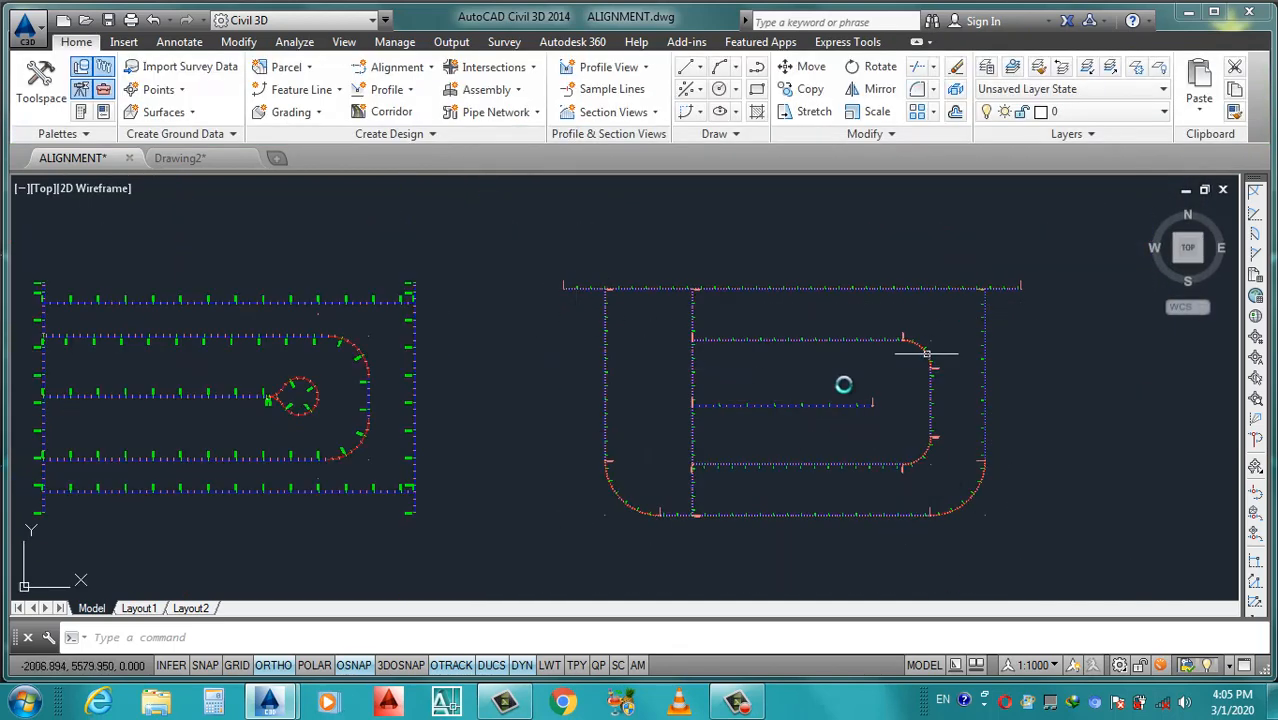
{"action": "mouse_move", "coordinate": [621, 355]}
{"action": "scroll", "coordinate": [616, 325], "scroll_direction": "up", "scroll_amount": 4}
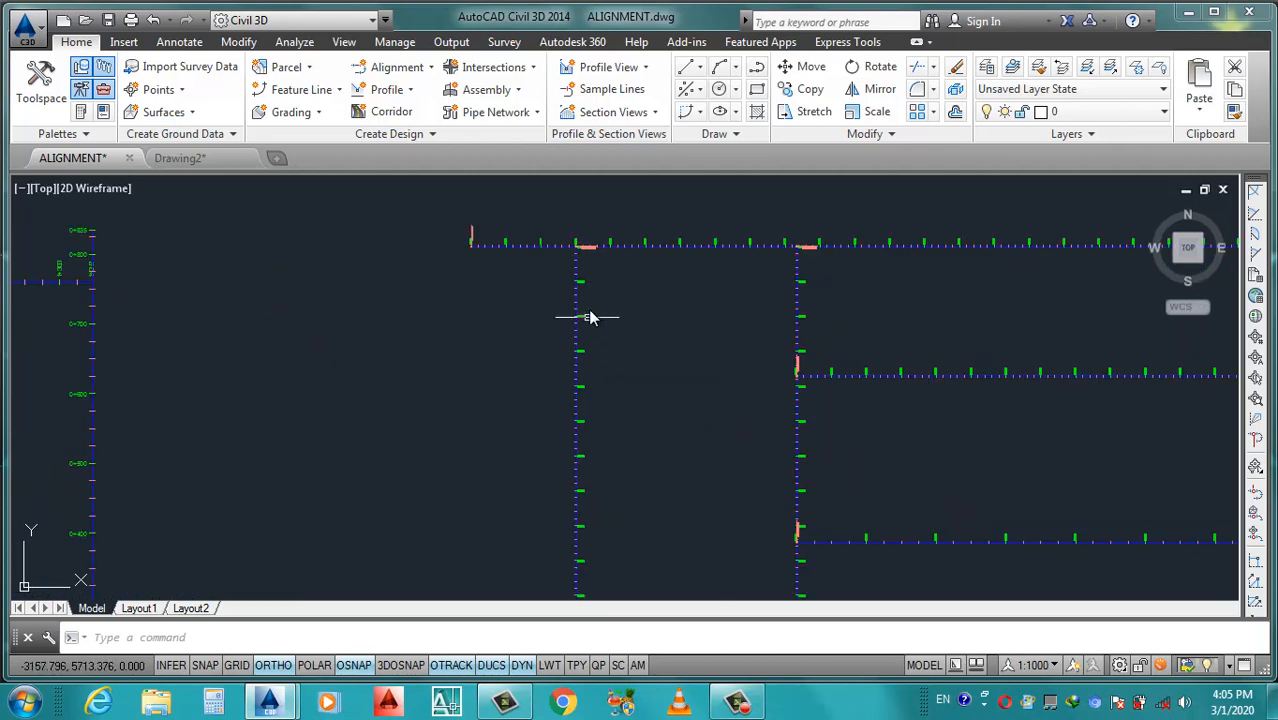
{"action": "scroll", "coordinate": [590, 317], "scroll_direction": "up", "scroll_amount": 2}
{"action": "mouse_move", "coordinate": [626, 316]}
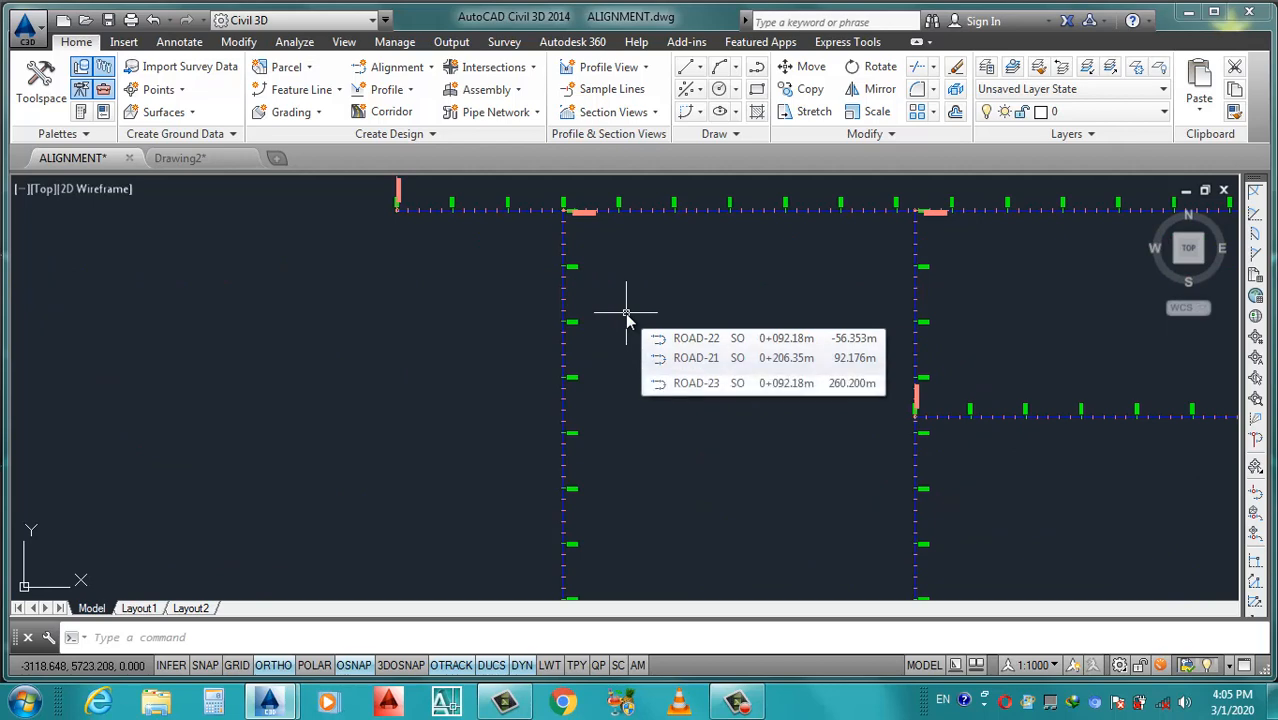
{"action": "scroll", "coordinate": [639, 317], "scroll_direction": "down", "scroll_amount": 4}
{"action": "scroll", "coordinate": [673, 340], "scroll_direction": "down", "scroll_amount": 3}
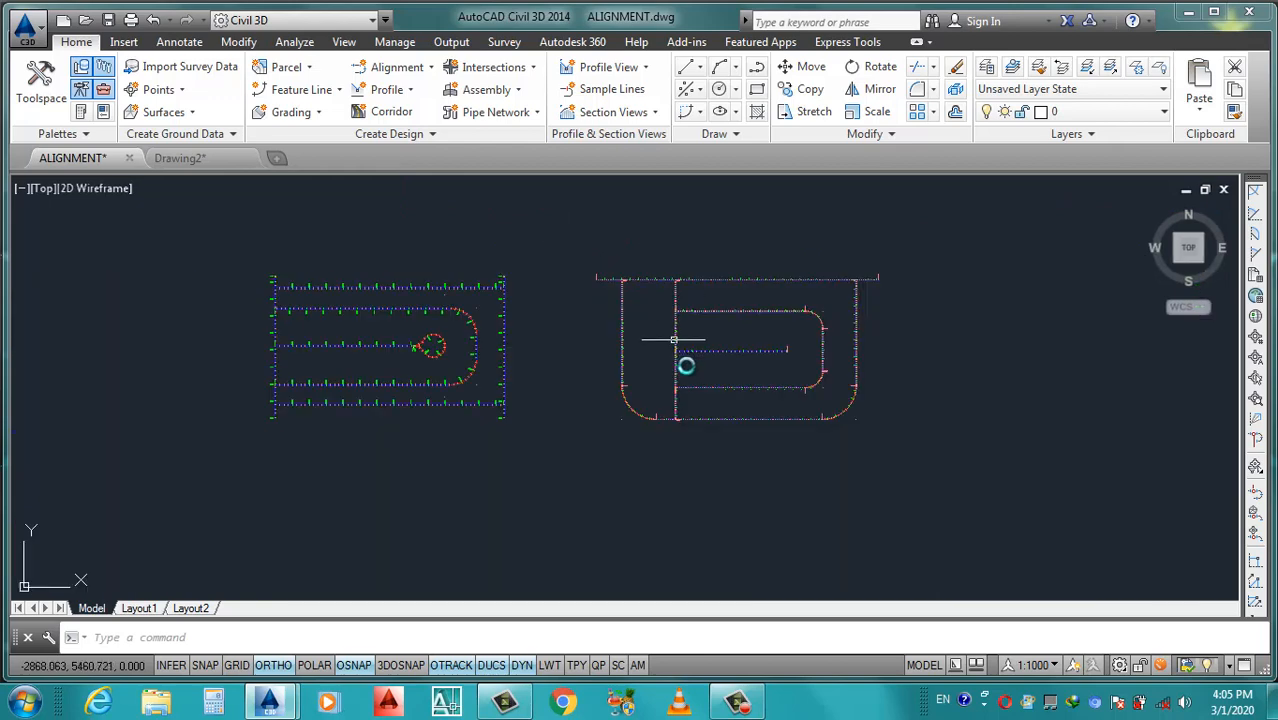
{"action": "scroll", "coordinate": [686, 368], "scroll_direction": "up", "scroll_amount": 2}
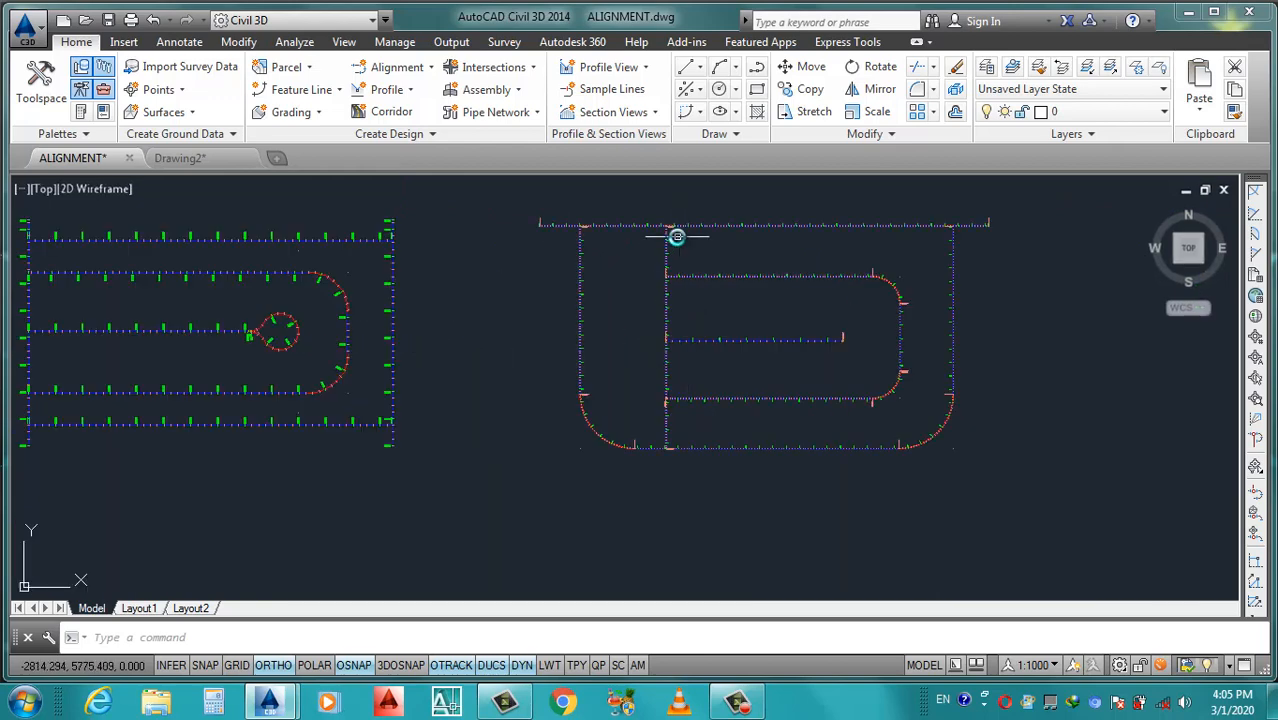
{"action": "scroll", "coordinate": [677, 237], "scroll_direction": "up", "scroll_amount": 2}
{"action": "left_click", "coordinate": [736, 275]}
{"action": "left_click", "coordinate": [736, 277]}
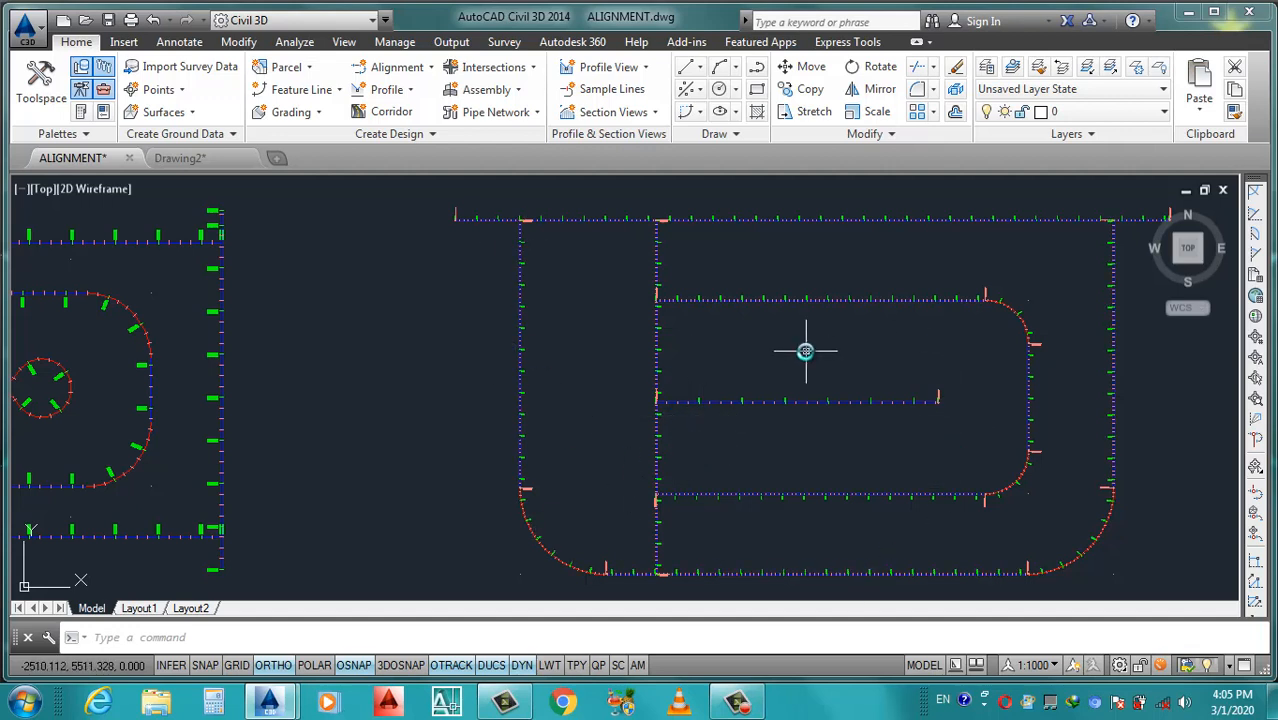
{"action": "mouse_move", "coordinate": [805, 351]}
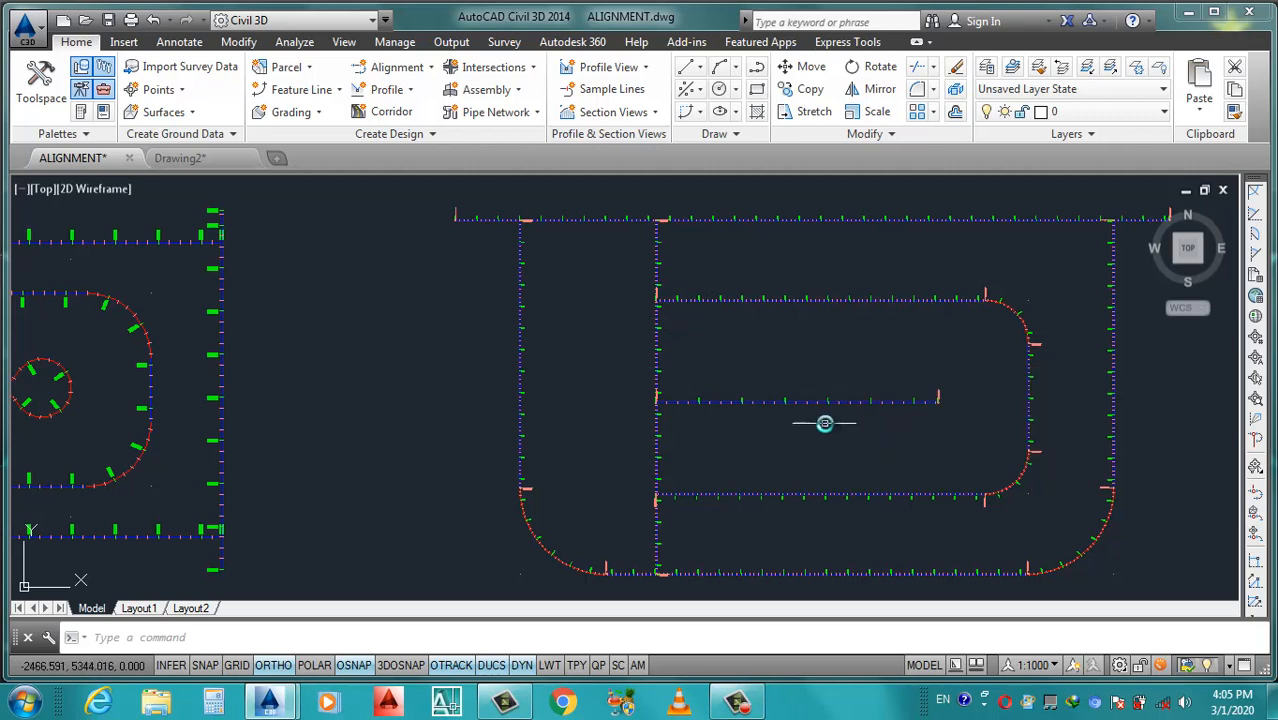
Set the station label increments of the middle dead-end alignment ROAD-25 to 50 m for major and 10 m for minor stations.
{"action": "scroll", "coordinate": [825, 423], "scroll_direction": "up", "scroll_amount": 3}
{"action": "scroll", "coordinate": [764, 376], "scroll_direction": "down", "scroll_amount": 2}
{"action": "scroll", "coordinate": [552, 371], "scroll_direction": "up", "scroll_amount": 3}
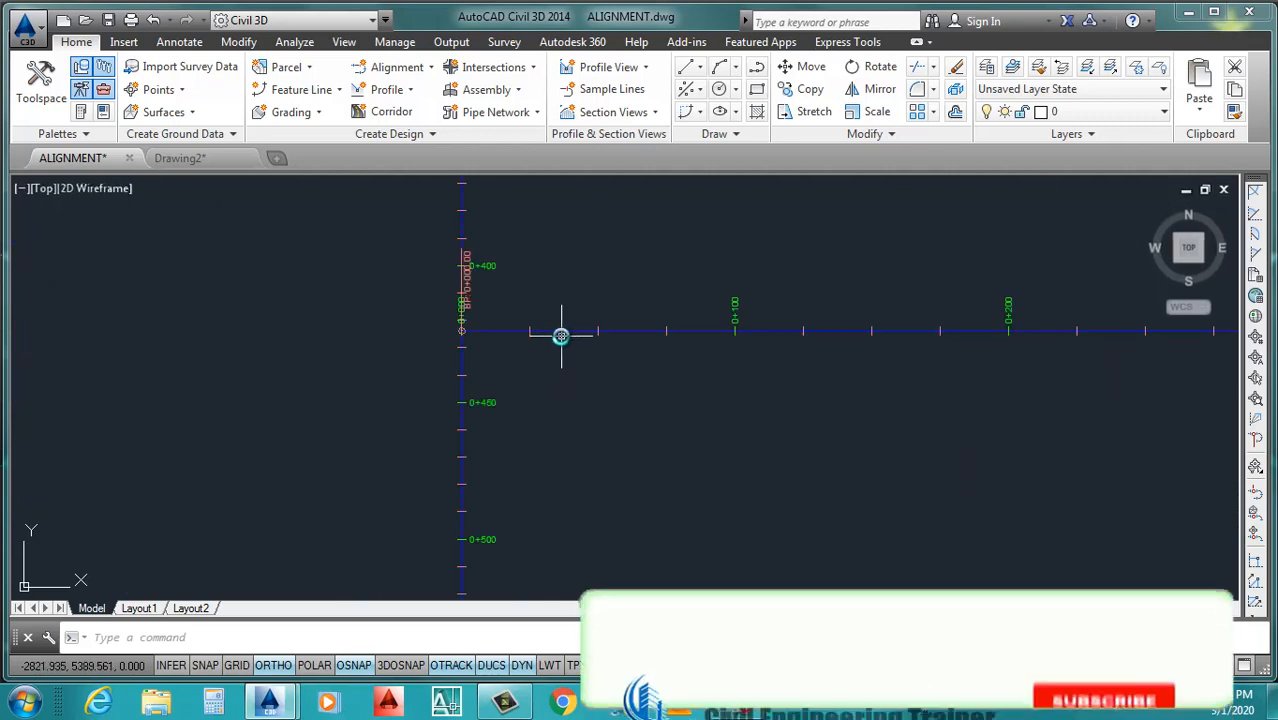
{"action": "left_click", "coordinate": [561, 336]}
{"action": "right_click", "coordinate": [562, 337]}
{"action": "left_click", "coordinate": [559, 342]}
{"action": "left_click", "coordinate": [562, 332]}
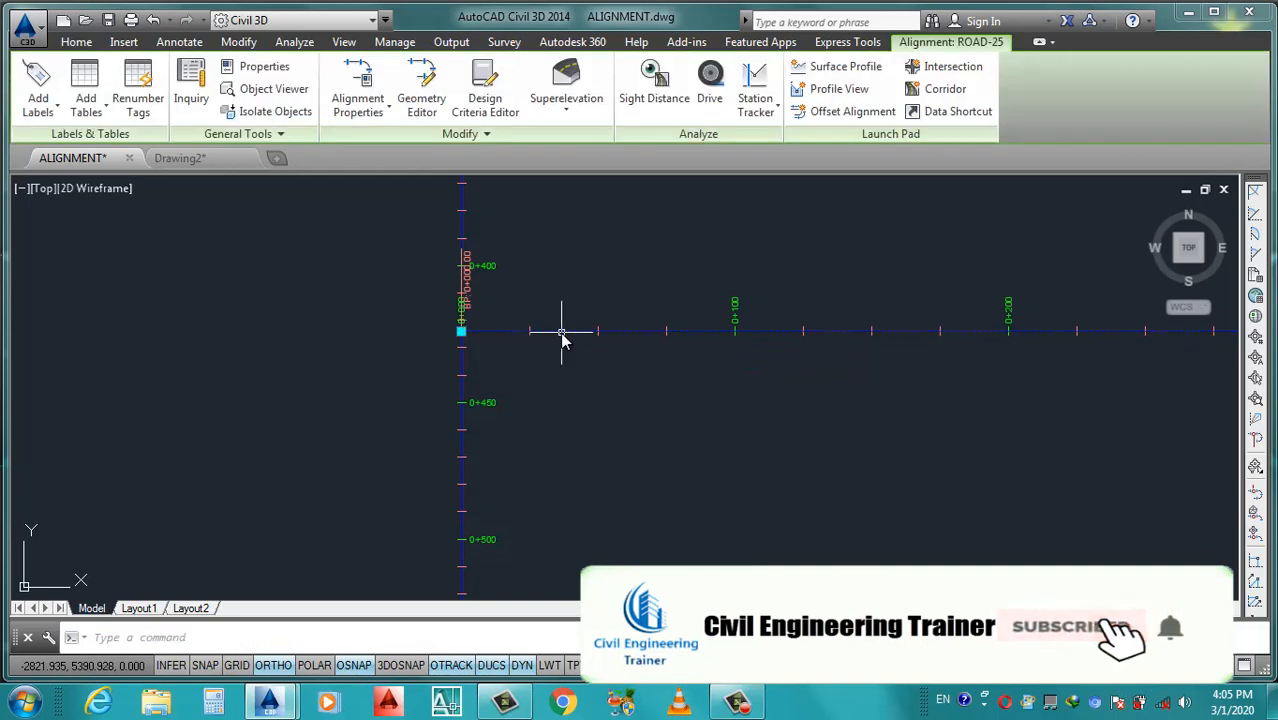
{"action": "right_click", "coordinate": [562, 340]}
{"action": "left_click", "coordinate": [690, 528]}
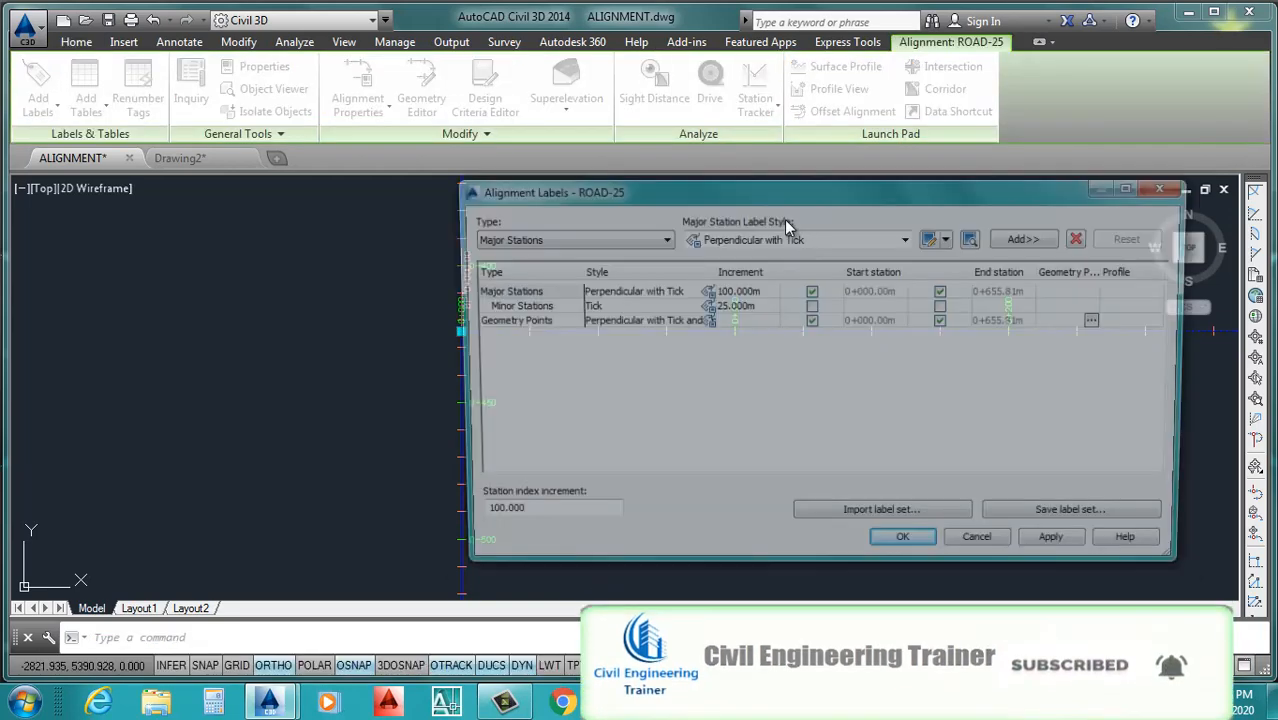
{"action": "left_click", "coordinate": [767, 291]}
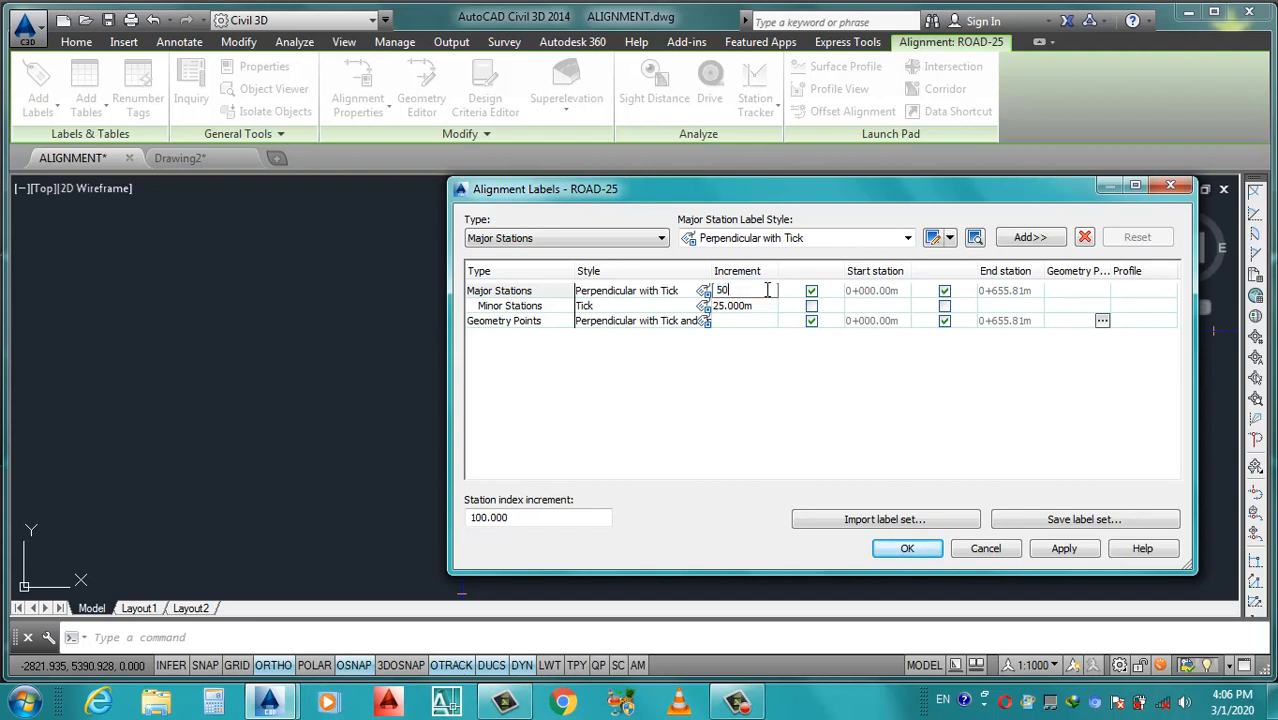
{"action": "left_click", "coordinate": [762, 307]}
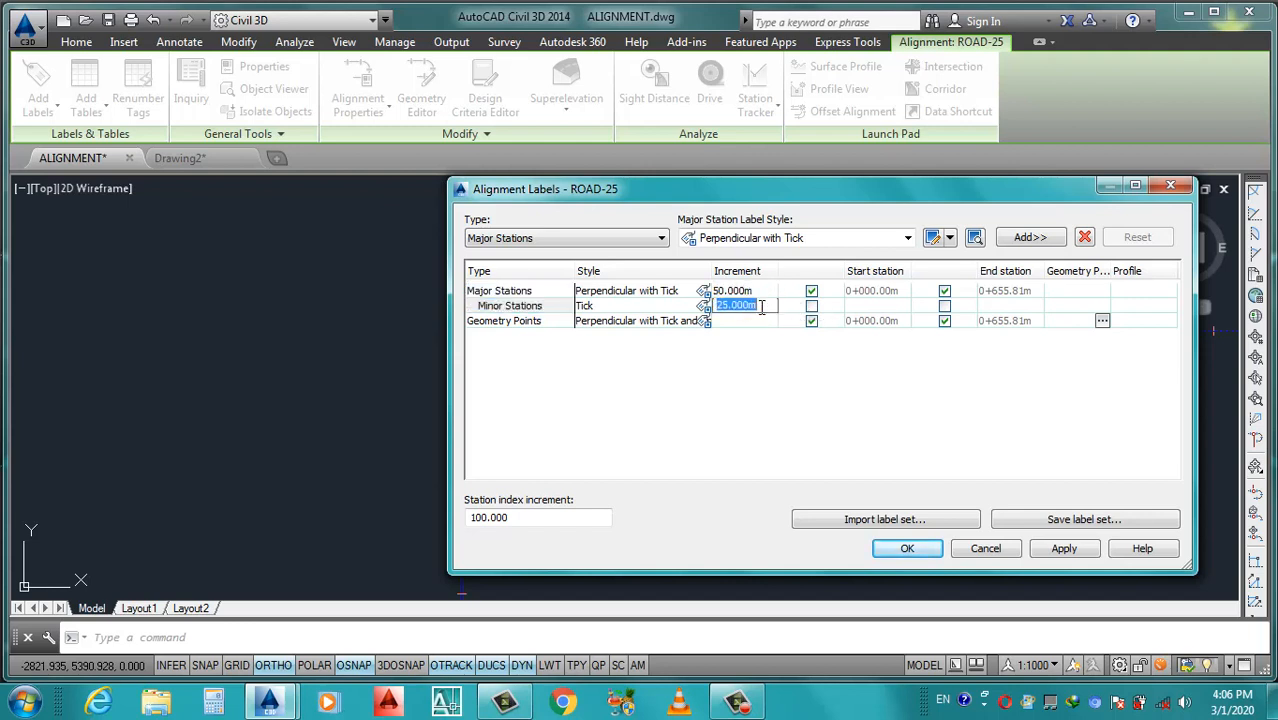
{"action": "left_click", "coordinate": [1062, 549]}
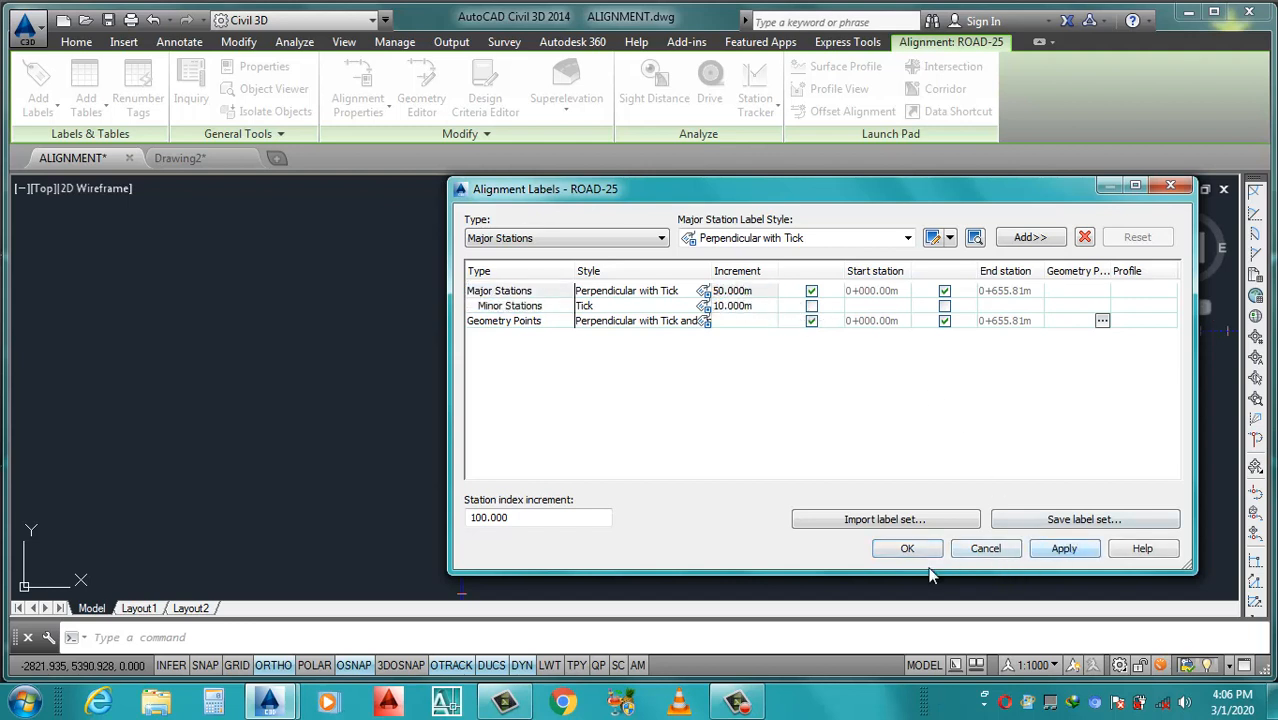
{"action": "left_click", "coordinate": [907, 548]}
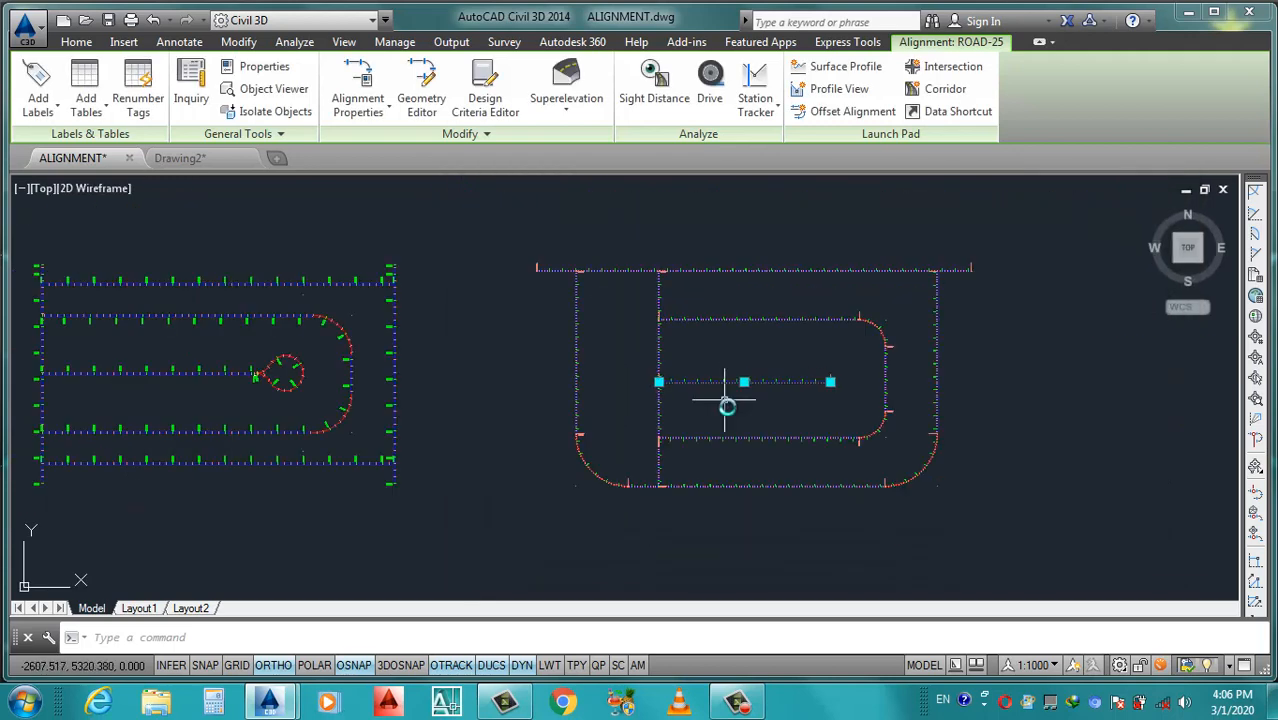
{"action": "key", "text": "Escape"}
Check the station labels around the inner loop's southeast curve and compare the new layout with the older one.
{"action": "scroll", "coordinate": [880, 440], "scroll_direction": "up", "scroll_amount": 5}
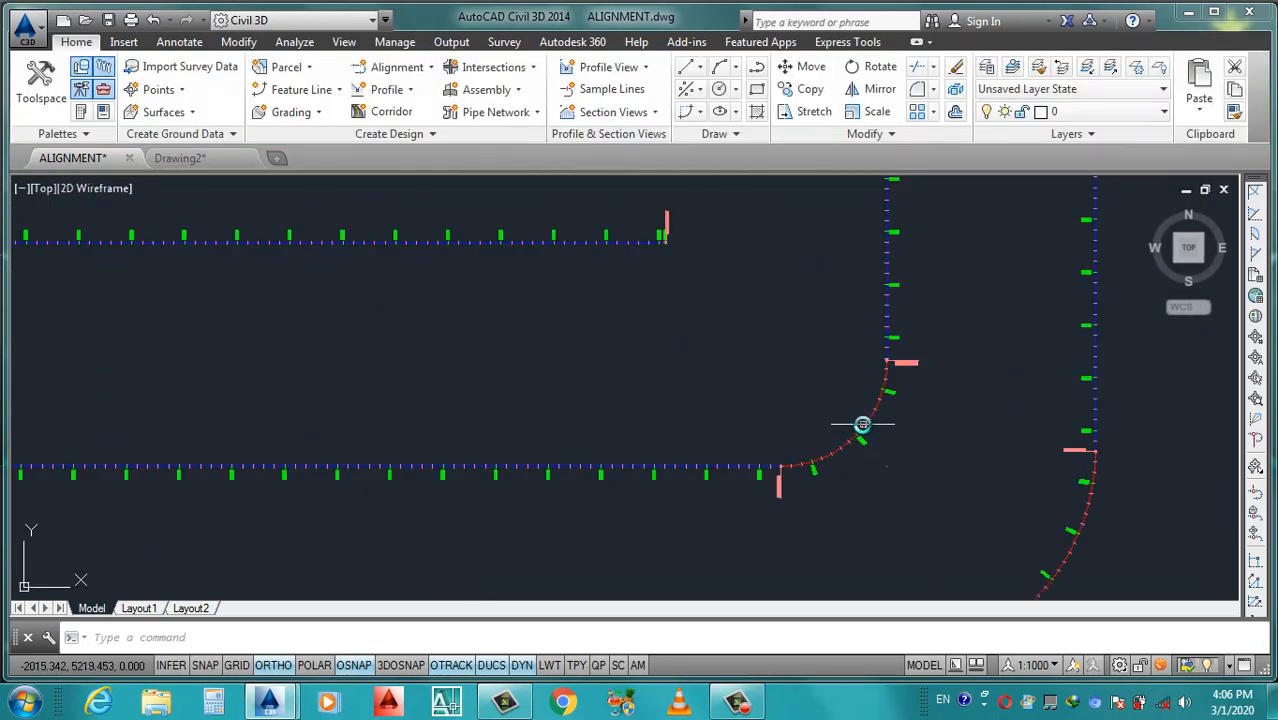
{"action": "left_click", "coordinate": [862, 424]}
{"action": "key", "text": "Escape"}
{"action": "scroll", "coordinate": [790, 422], "scroll_direction": "down", "scroll_amount": 6}
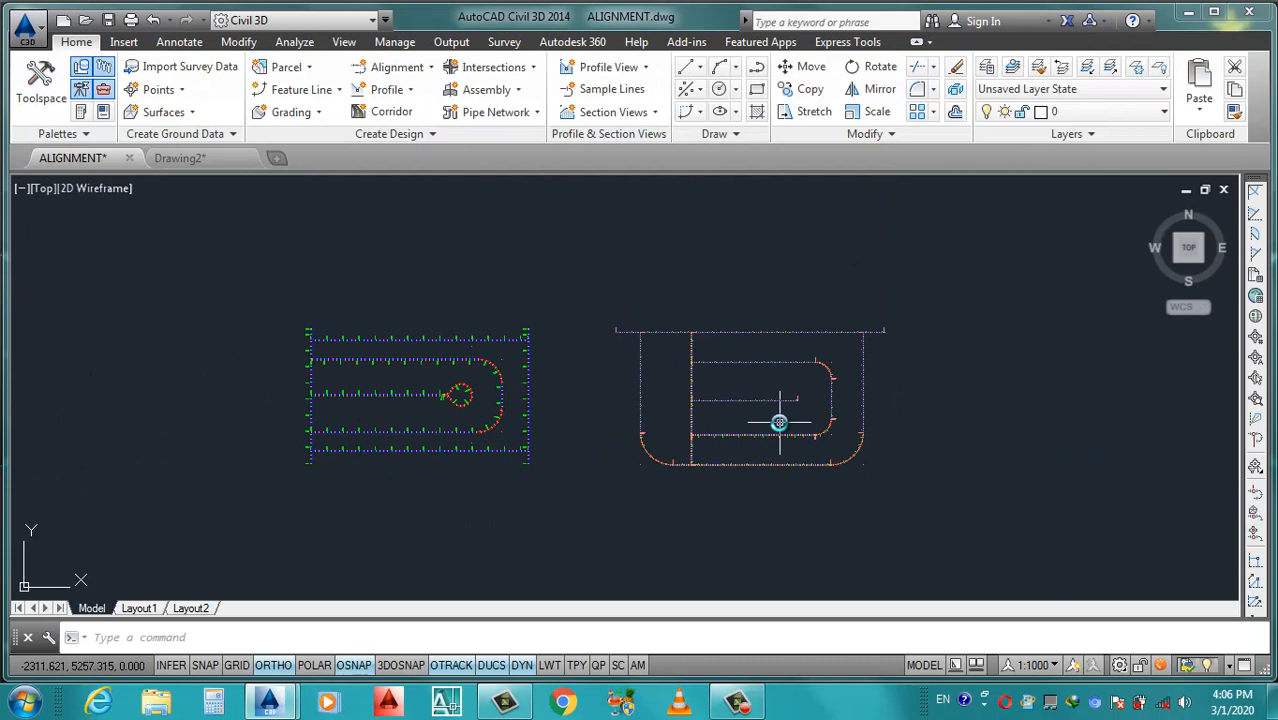
{"action": "scroll", "coordinate": [779, 422], "scroll_direction": "up", "scroll_amount": 2}
{"action": "scroll", "coordinate": [785, 430], "scroll_direction": "down", "scroll_amount": 2}
{"action": "scroll", "coordinate": [405, 425], "scroll_direction": "up", "scroll_amount": 2}
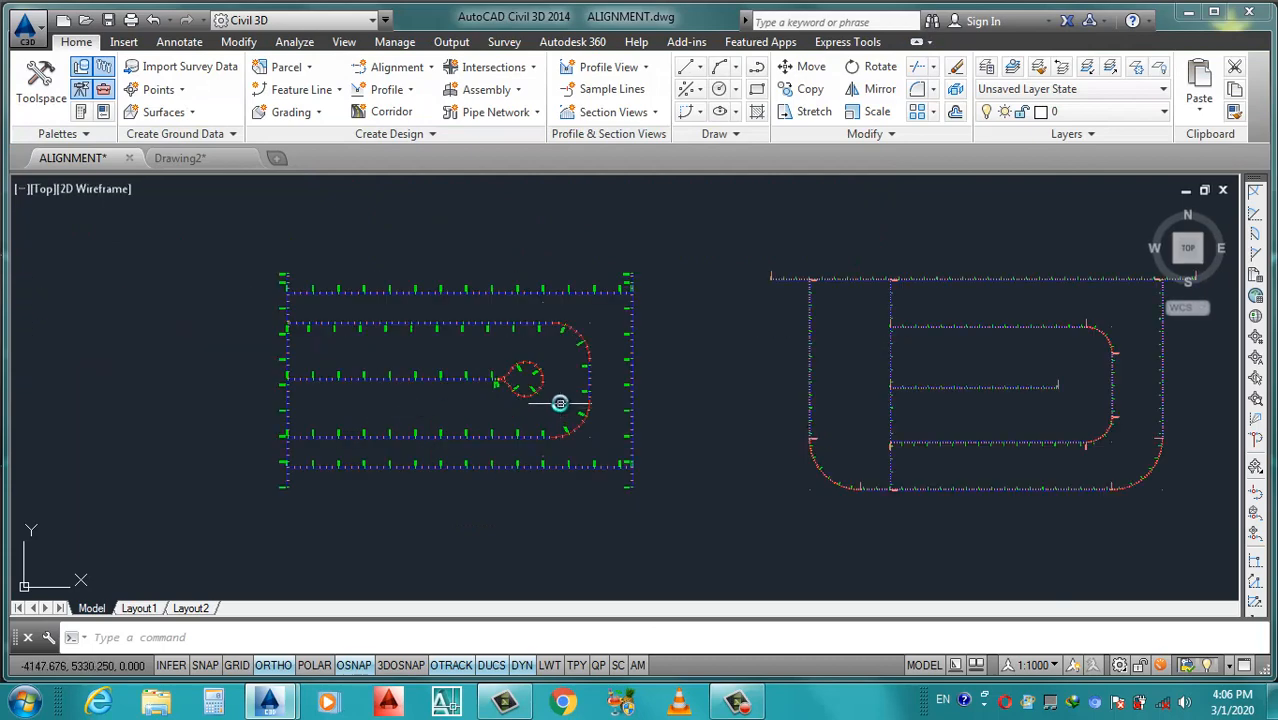
Examine the station labels of the older layout around its circular turnaround, eastern curve and southern roads.
{"action": "scroll", "coordinate": [509, 366], "scroll_direction": "up", "scroll_amount": 4}
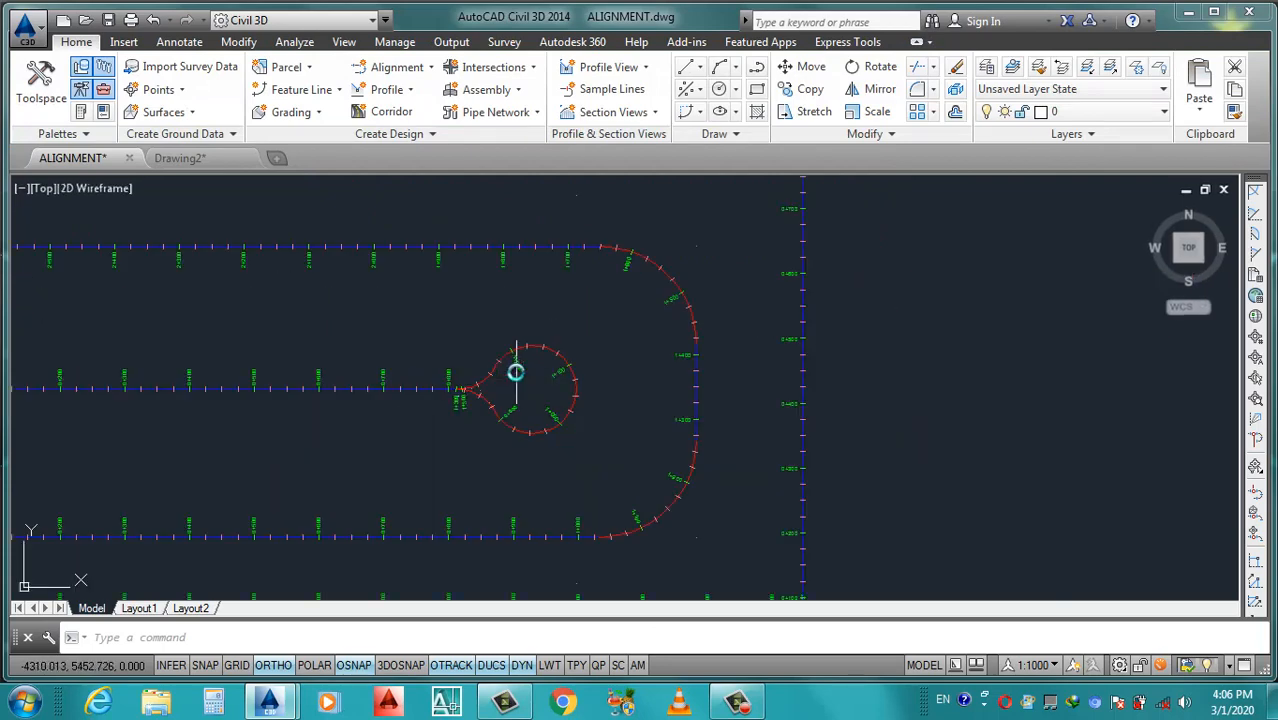
{"action": "scroll", "coordinate": [208, 433], "scroll_direction": "down", "scroll_amount": 3}
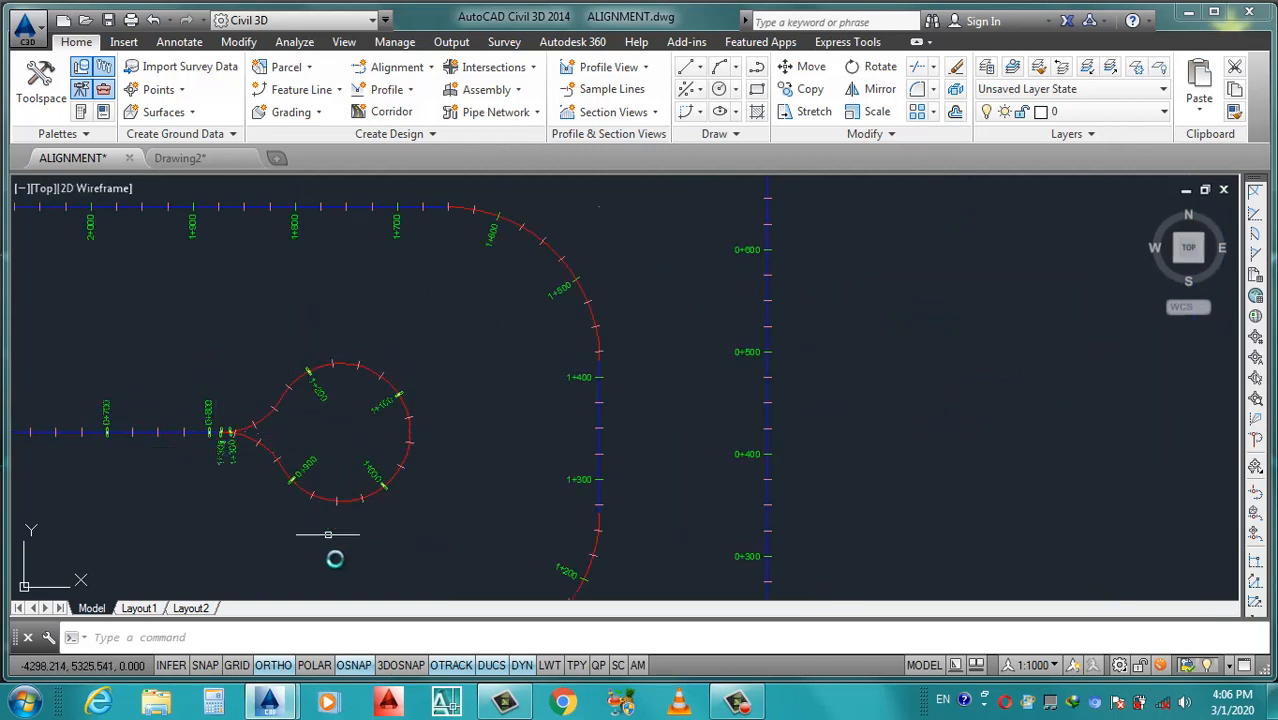
{"action": "scroll", "coordinate": [403, 455], "scroll_direction": "down", "scroll_amount": 3}
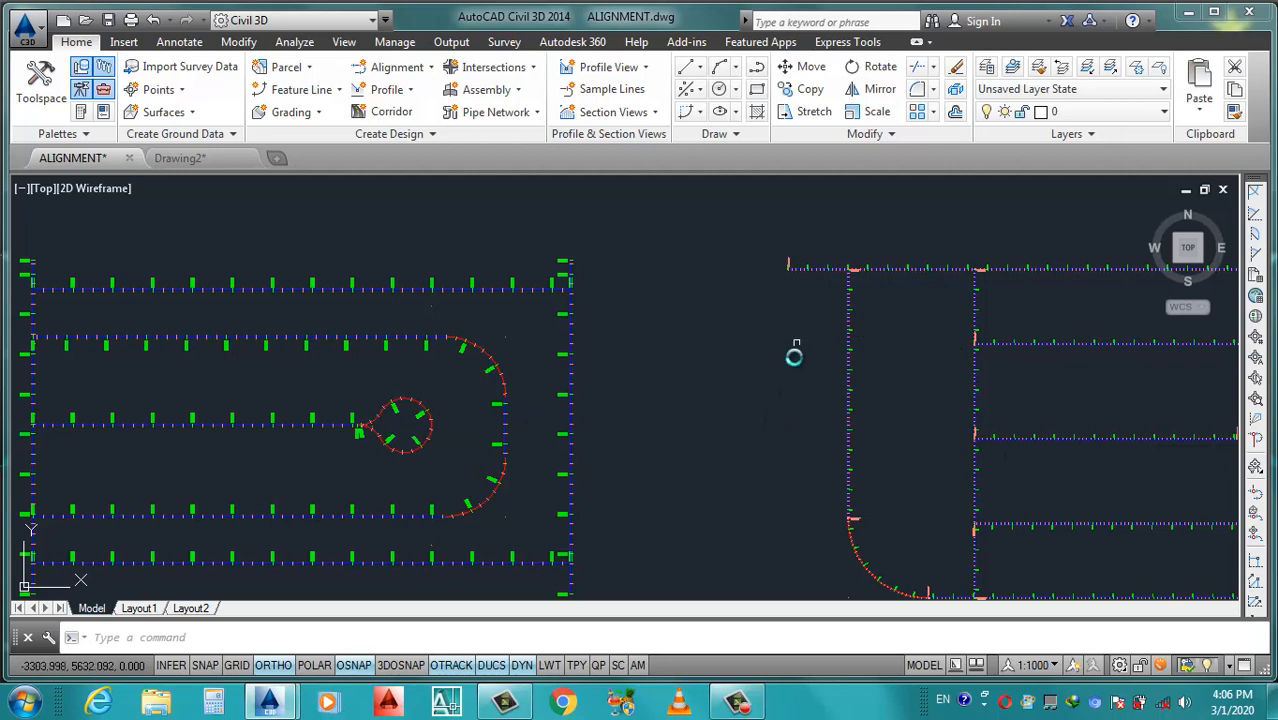
{"action": "scroll", "coordinate": [513, 348], "scroll_direction": "down", "scroll_amount": 4}
{"action": "scroll", "coordinate": [796, 343], "scroll_direction": "up", "scroll_amount": 4}
{"action": "scroll", "coordinate": [796, 343], "scroll_direction": "down", "scroll_amount": 3}
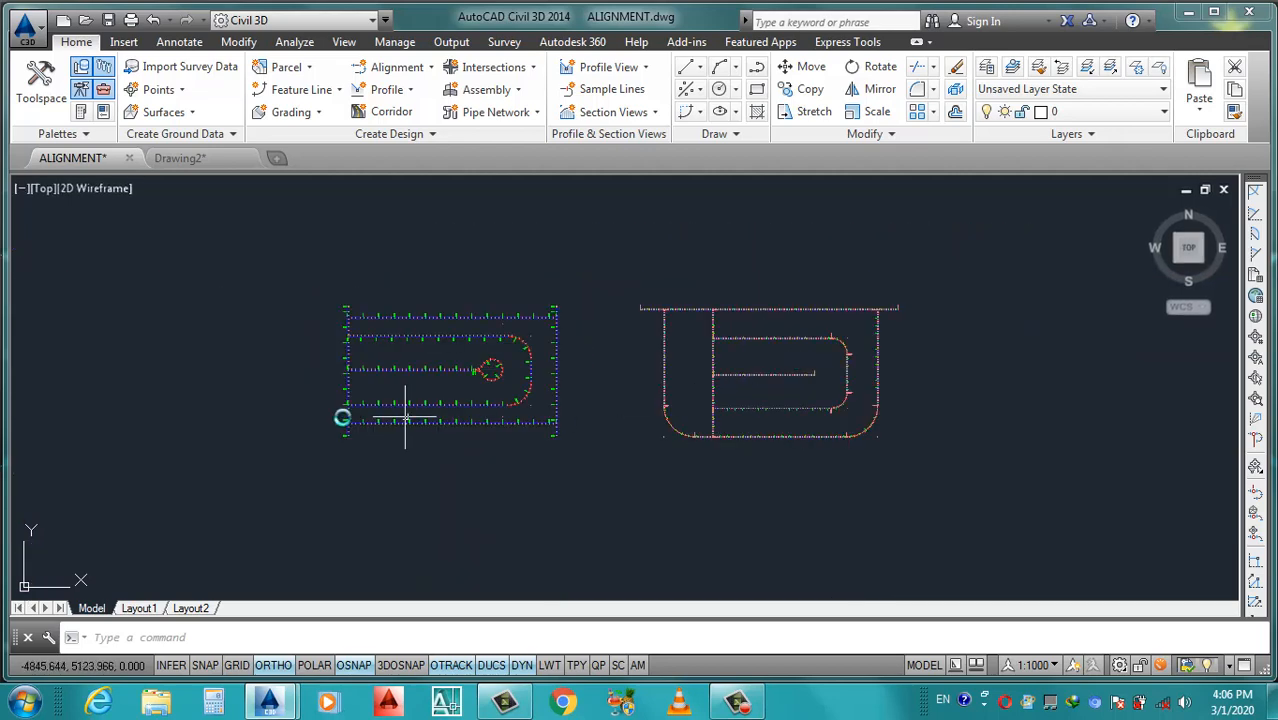
{"action": "scroll", "coordinate": [285, 408], "scroll_direction": "up", "scroll_amount": 5}
{"action": "scroll", "coordinate": [762, 396], "scroll_direction": "up", "scroll_amount": 4}
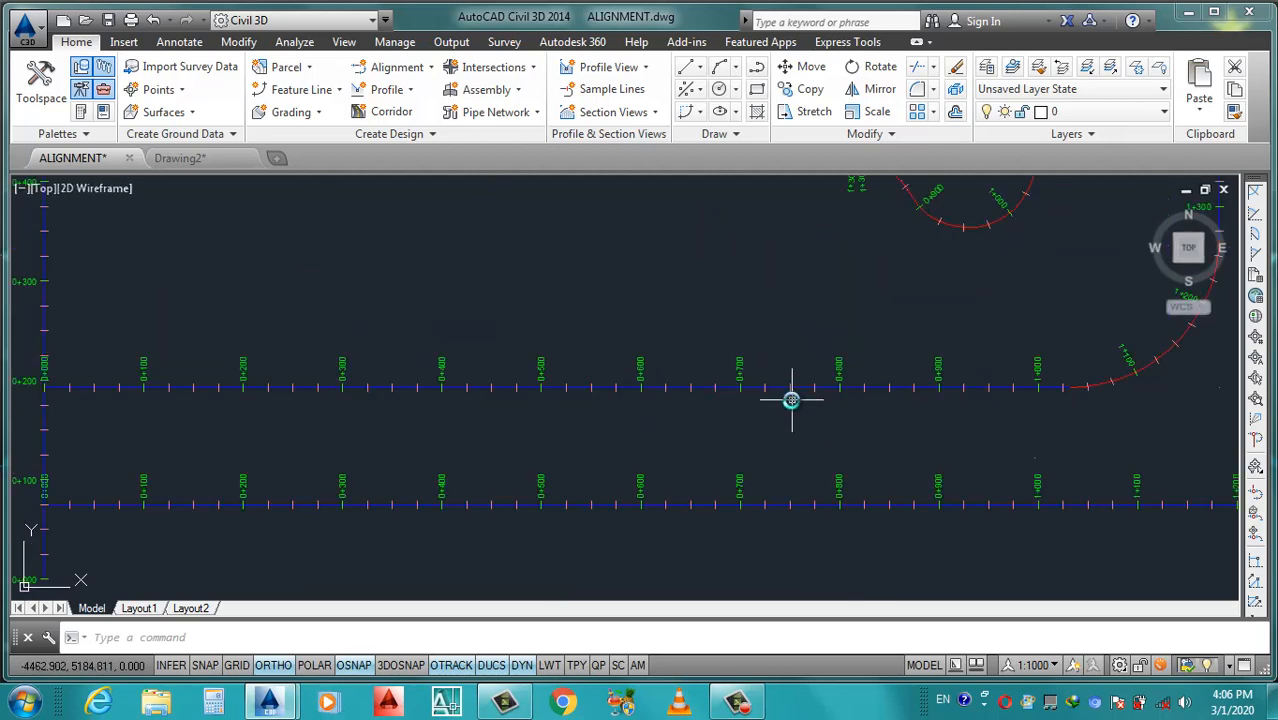
{"action": "scroll", "coordinate": [790, 400], "scroll_direction": "down", "scroll_amount": 6}
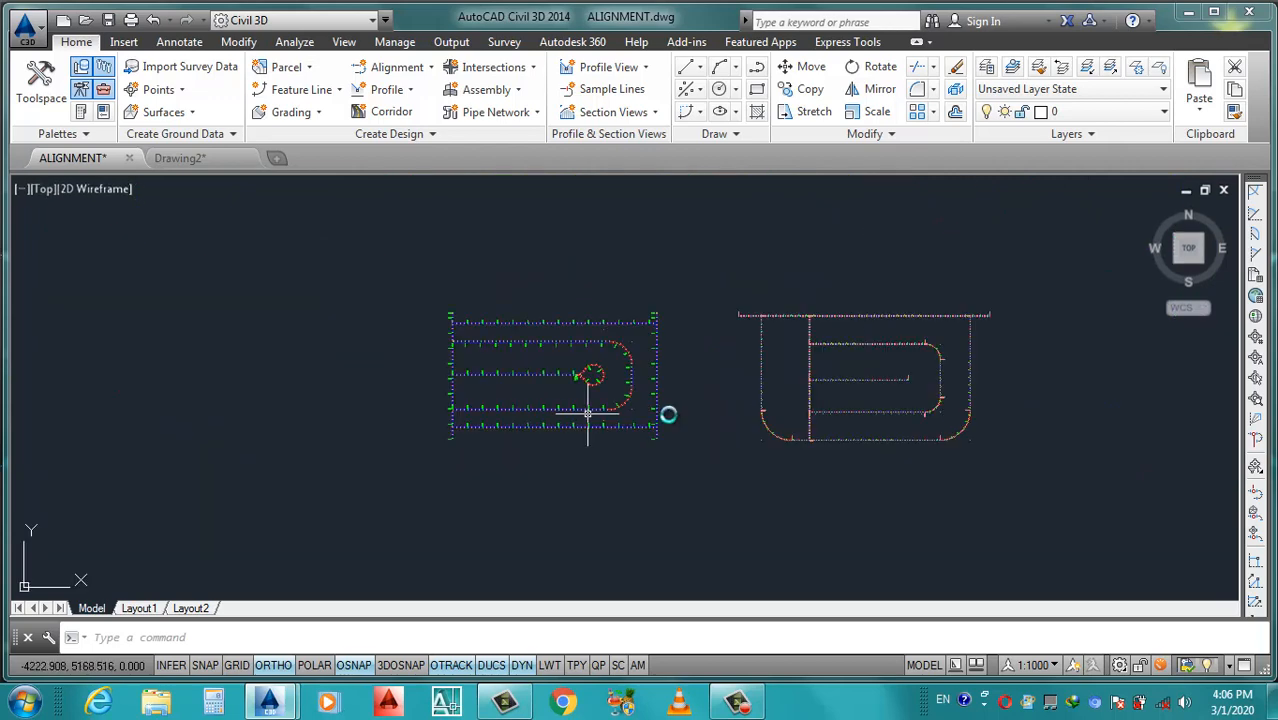
Set the drawing's annotation scale to 1:2000 and review the label size across the new road layout.
{"action": "scroll", "coordinate": [843, 397], "scroll_direction": "up", "scroll_amount": 3}
{"action": "scroll", "coordinate": [826, 428], "scroll_direction": "up", "scroll_amount": 4}
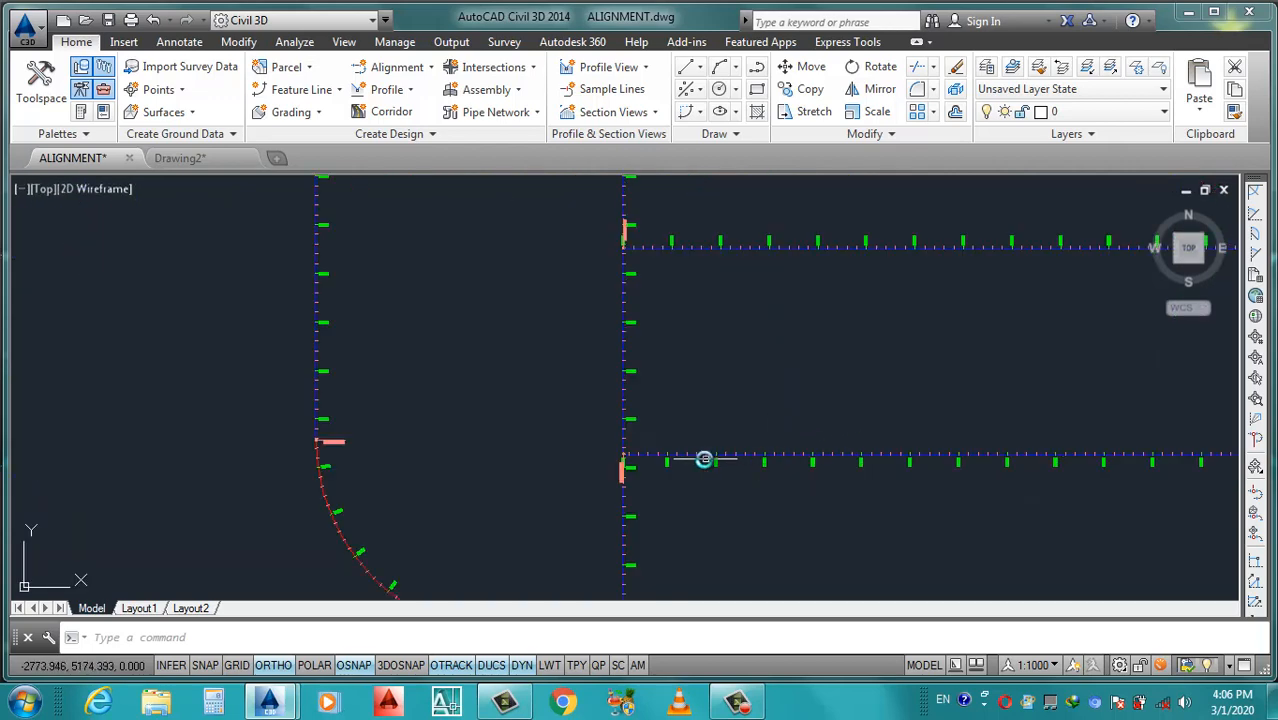
{"action": "left_click", "coordinate": [1055, 665]}
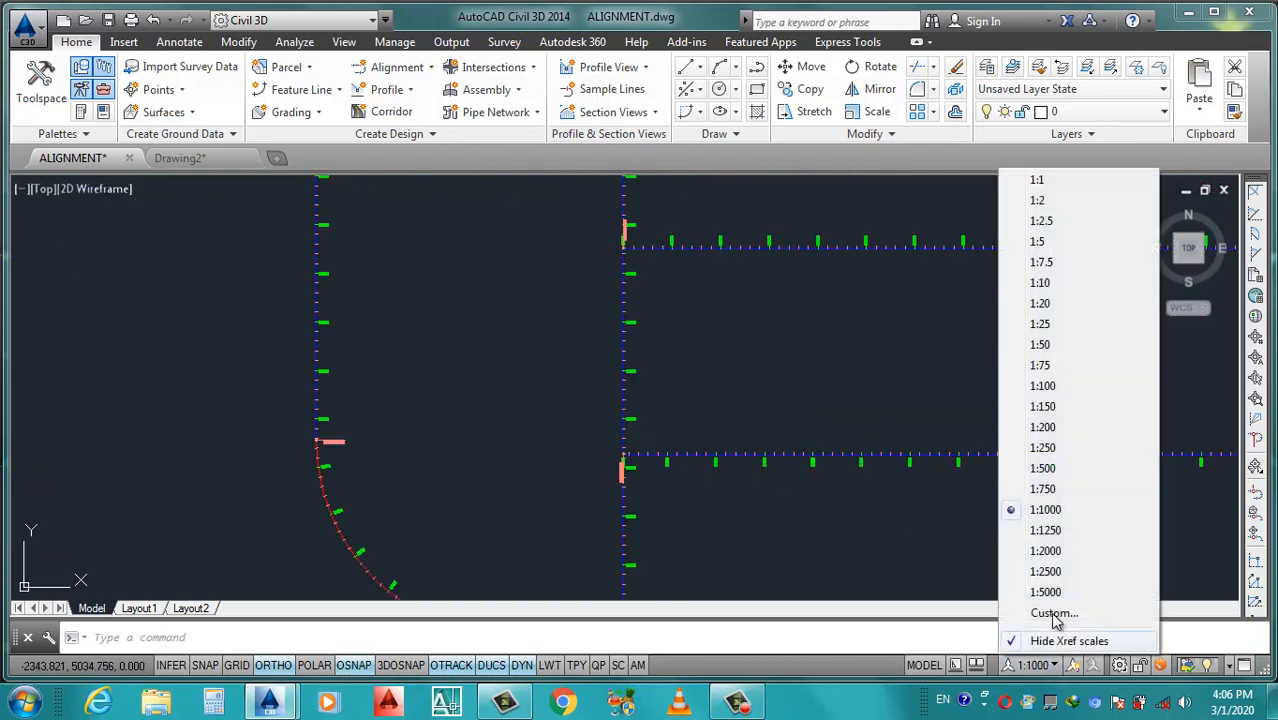
{"action": "left_click", "coordinate": [1045, 550]}
{"action": "scroll", "coordinate": [850, 502], "scroll_direction": "down", "scroll_amount": 4}
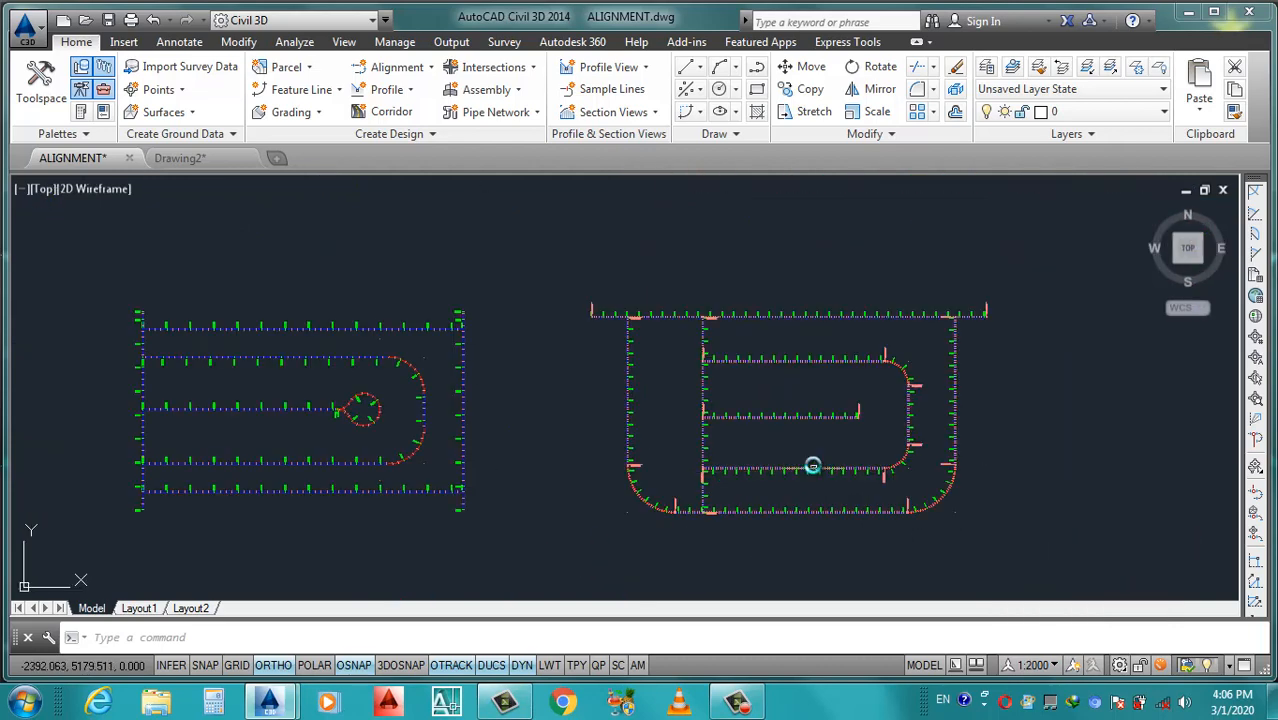
{"action": "scroll", "coordinate": [813, 461], "scroll_direction": "down", "scroll_amount": 2}
{"action": "scroll", "coordinate": [843, 463], "scroll_direction": "up", "scroll_amount": 2}
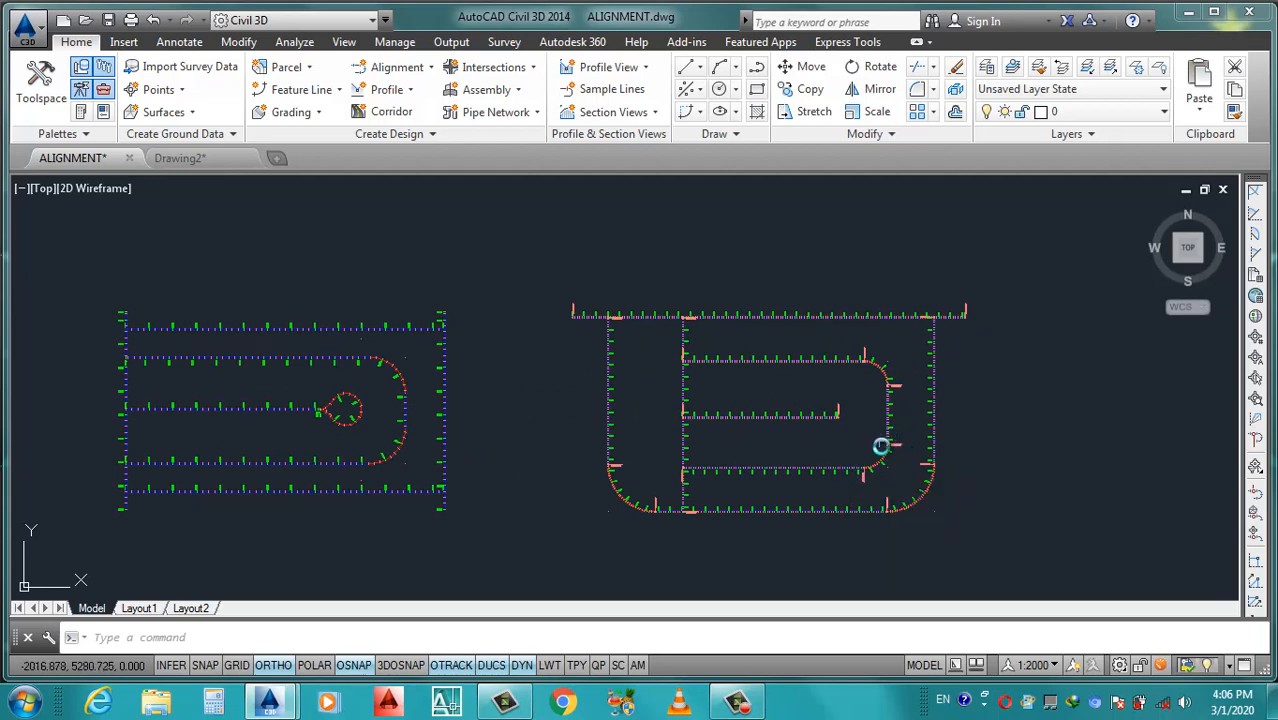
{"action": "scroll", "coordinate": [879, 445], "scroll_direction": "up", "scroll_amount": 2}
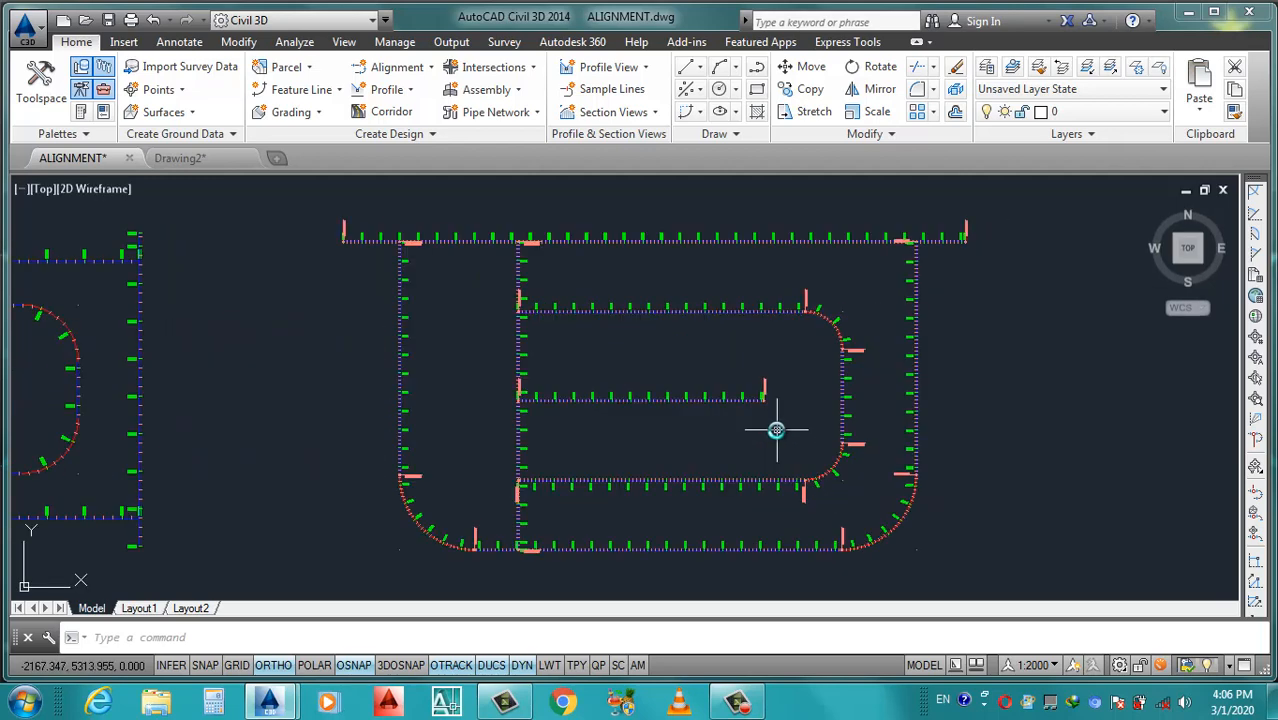
{"action": "mouse_move", "coordinate": [776, 430]}
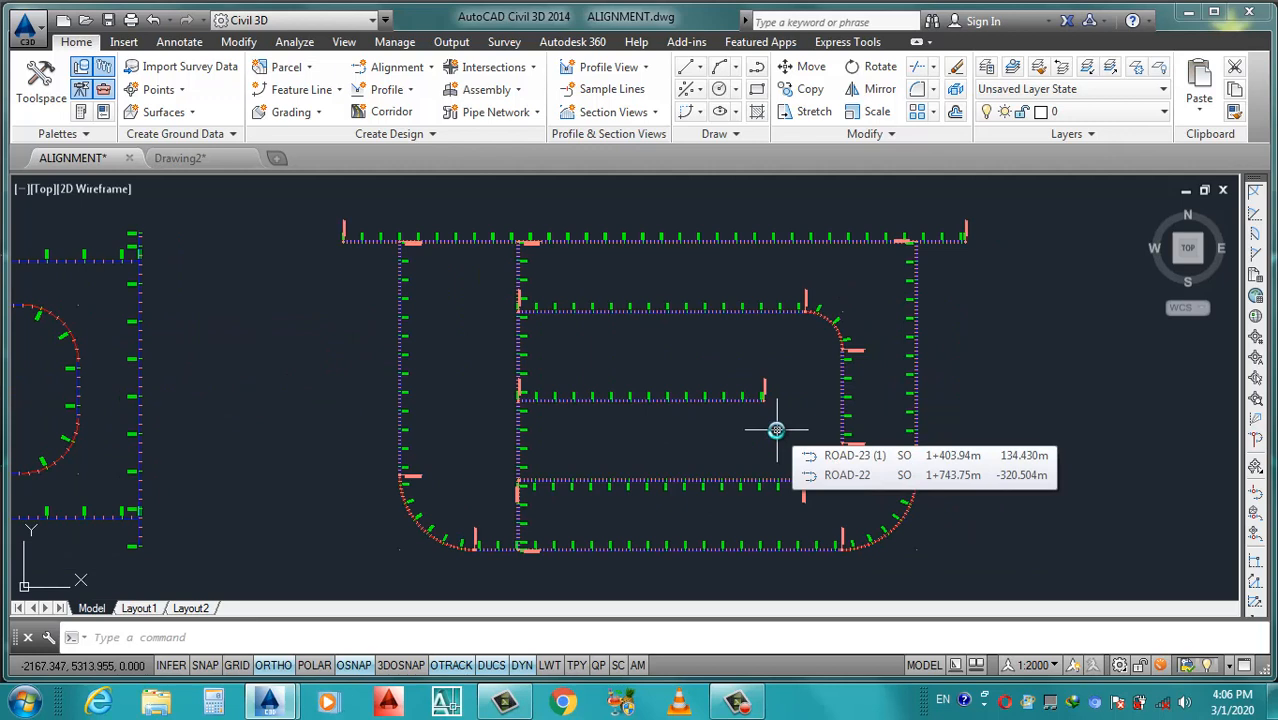